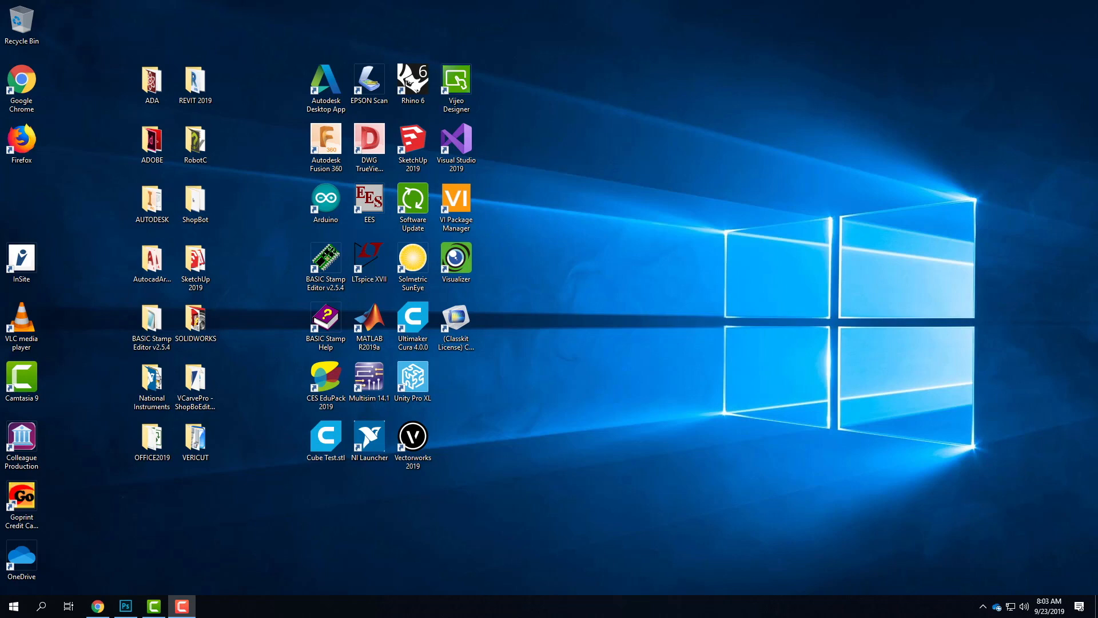
# Open the Exercise 108 page in Chrome and review its instructions and the list of sample scene links.
pyautogui.click(97, 598)
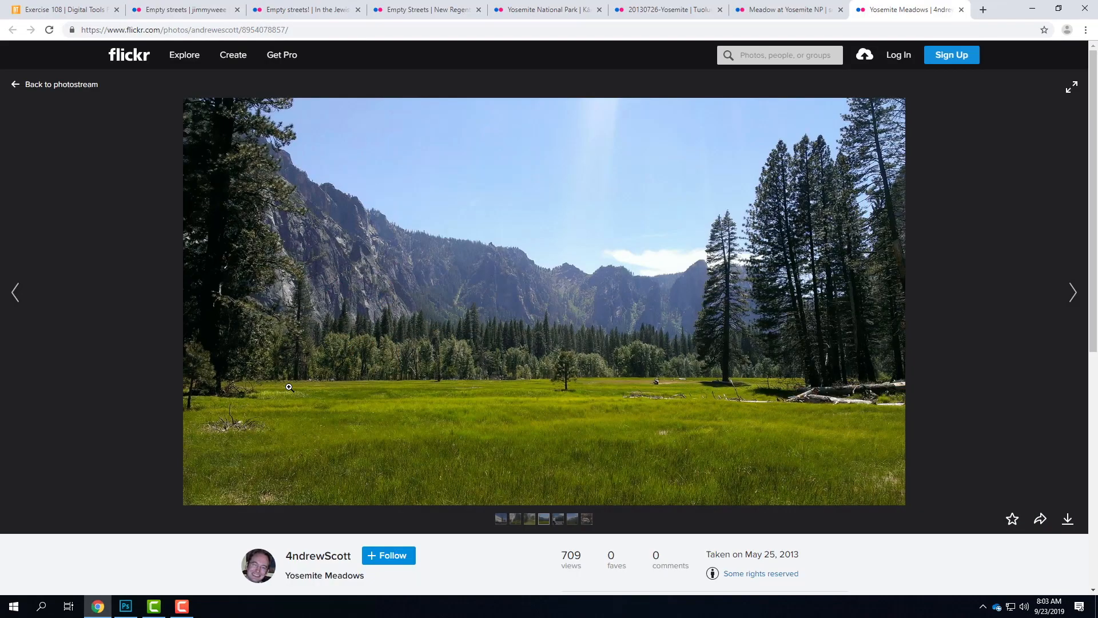
pyautogui.click(74, 8)
pyautogui.scroll(12, 569, 411)
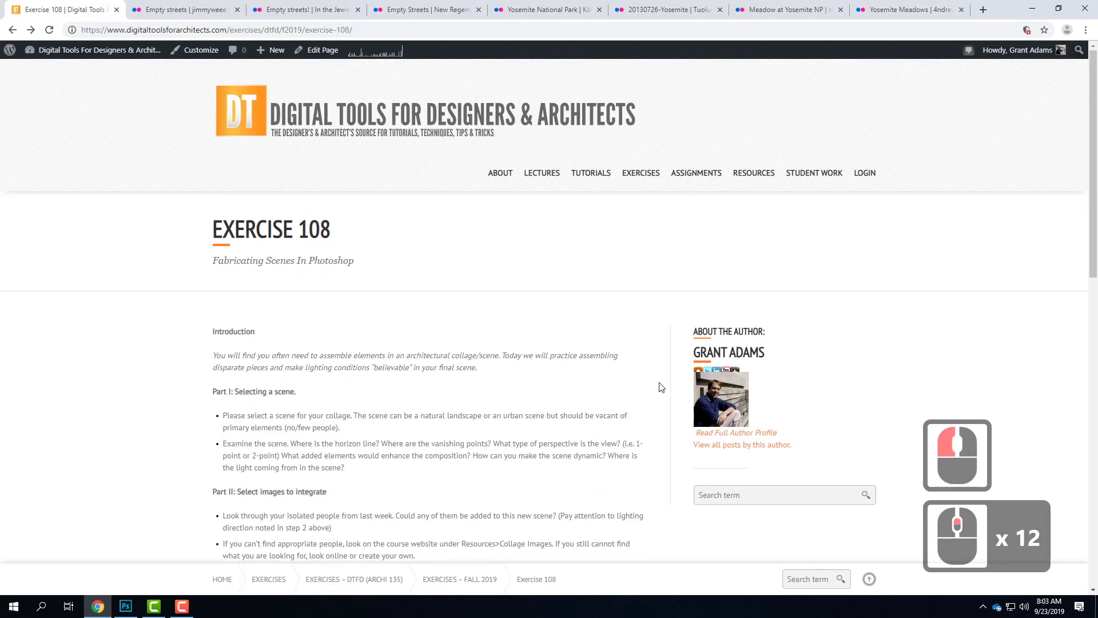
pyautogui.scroll(-7, 545, 269)
pyautogui.scroll(-7, 545, 264)
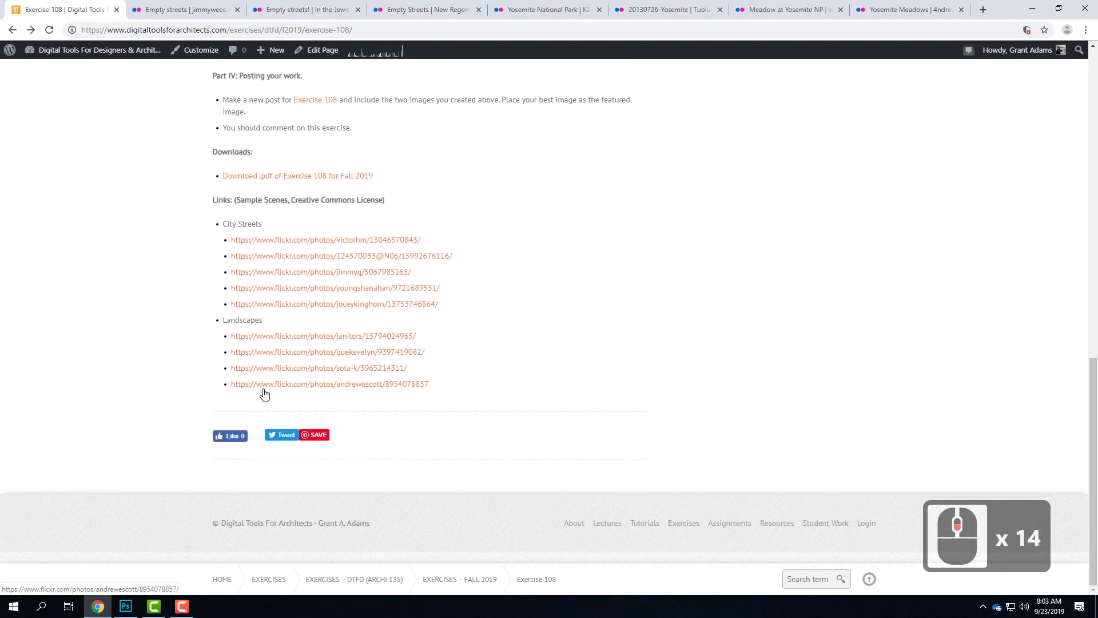
# Compare the candidate empty-street and Yosemite landscape photos on Flickr, ending on the tree-lined street scene.
pyautogui.click(205, 11)
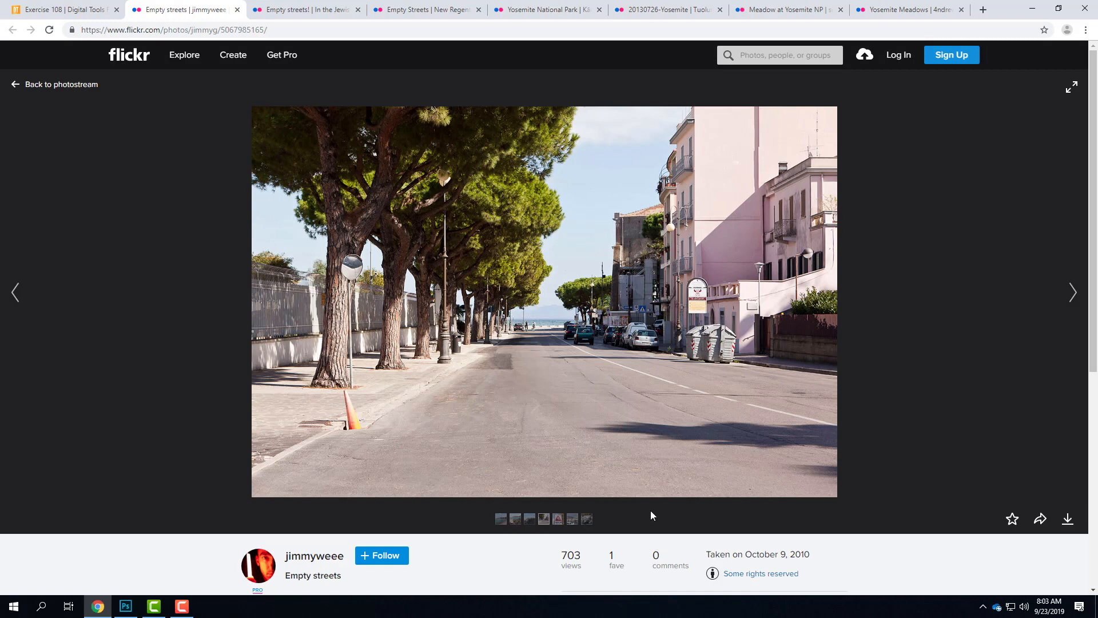
pyautogui.click(320, 14)
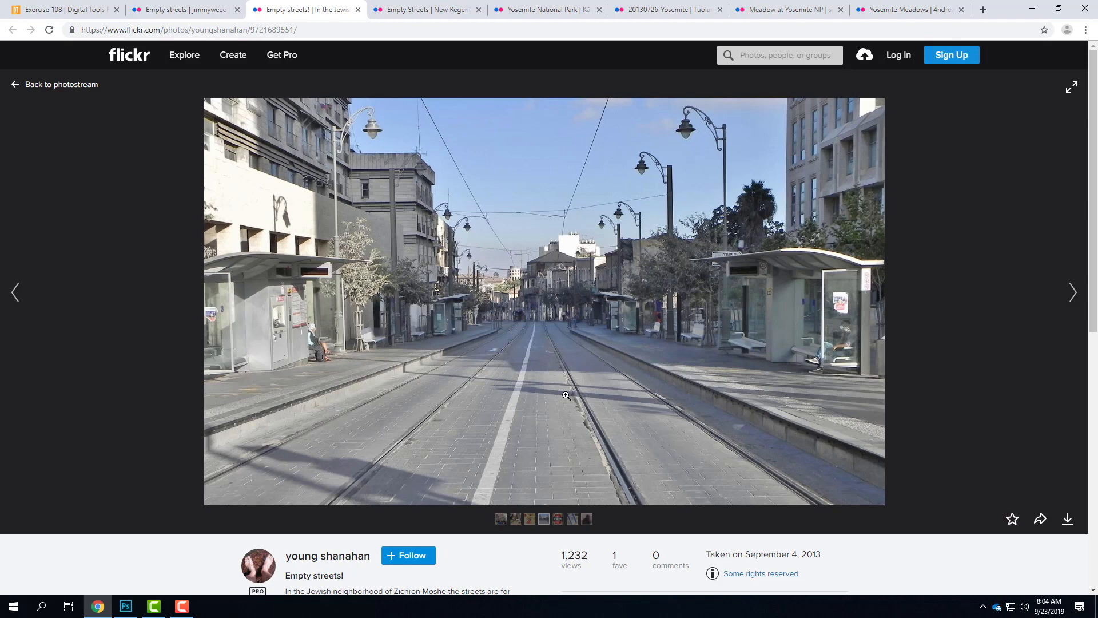
pyautogui.click(442, 5)
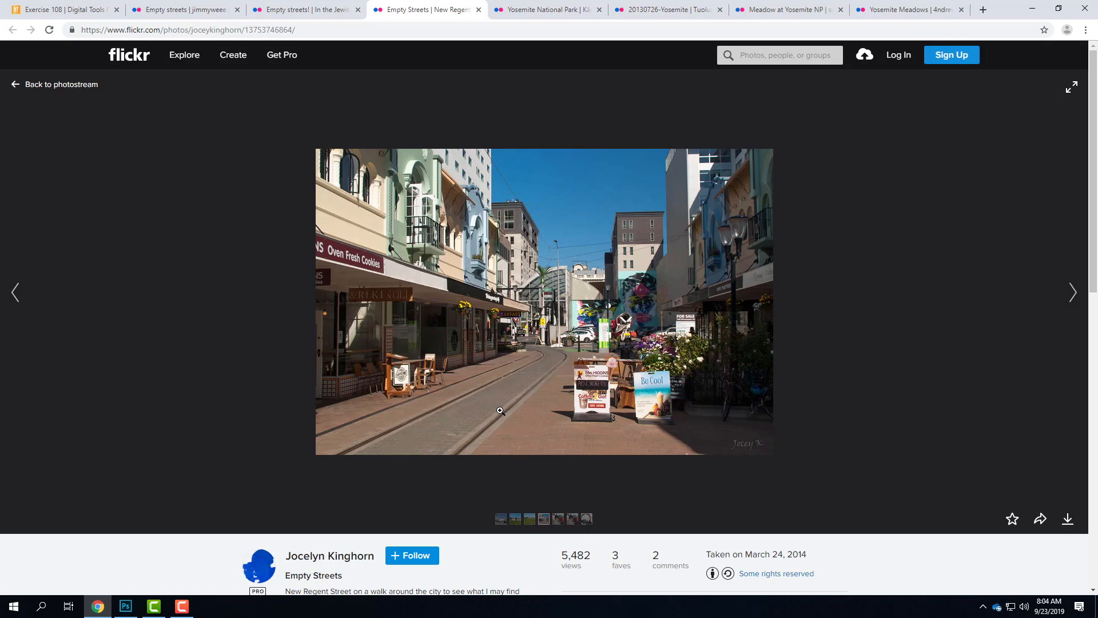
pyautogui.click(544, 11)
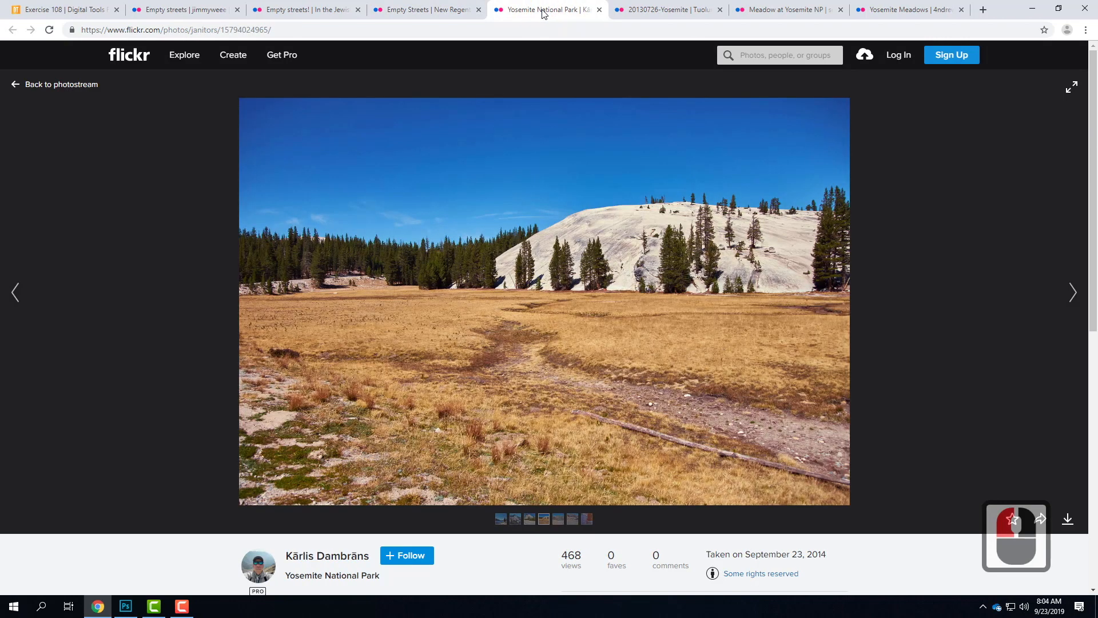
pyautogui.click(655, 12)
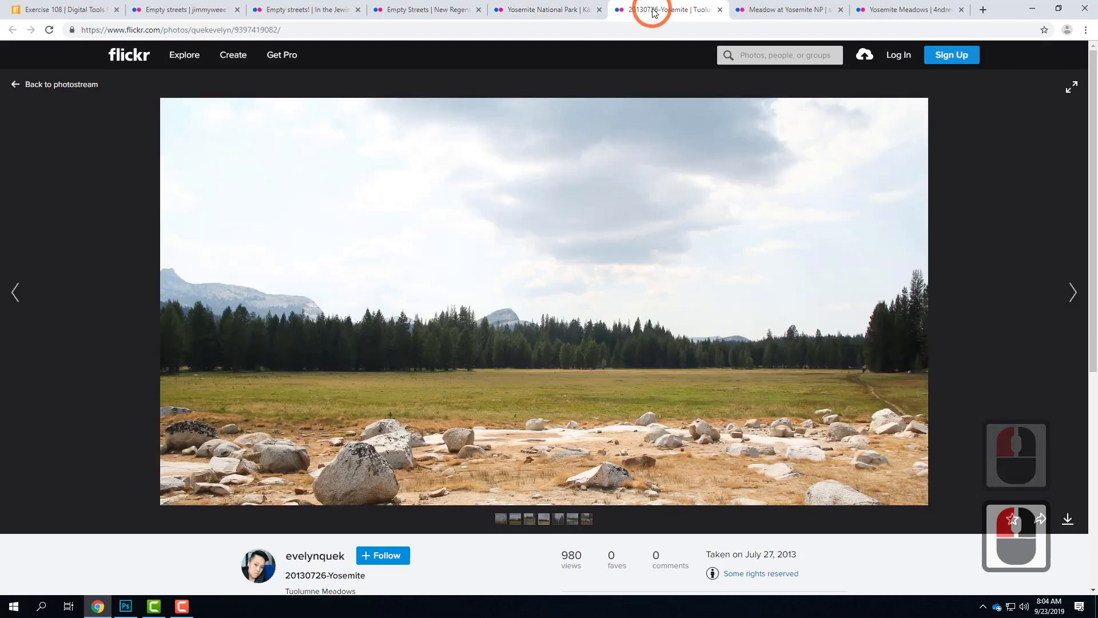
pyautogui.click(782, 12)
pyautogui.click(932, 12)
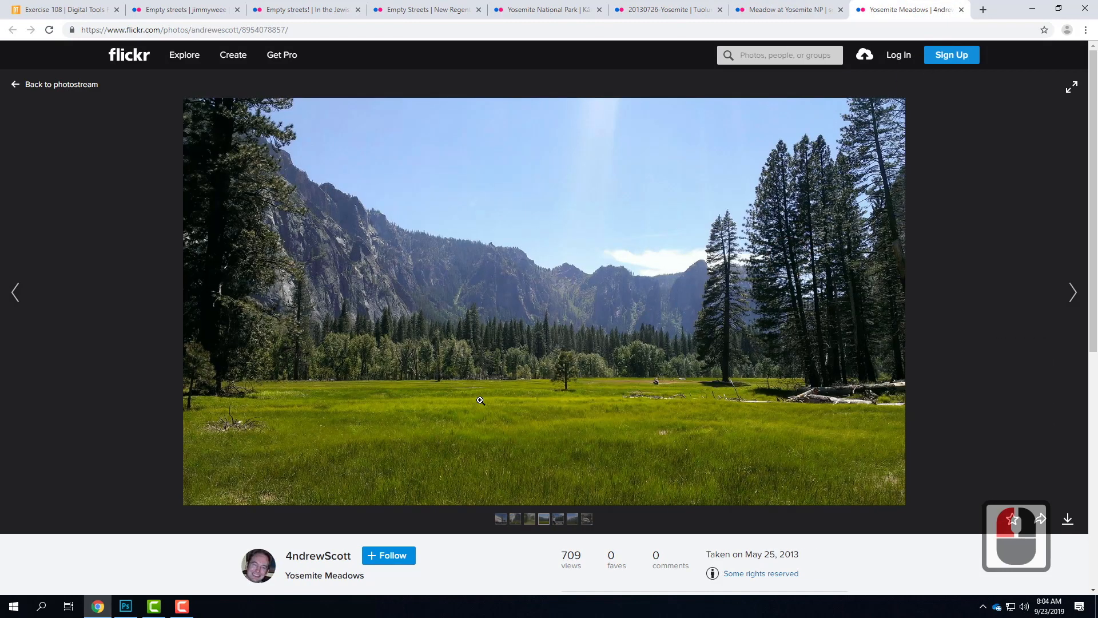
pyautogui.click(174, 10)
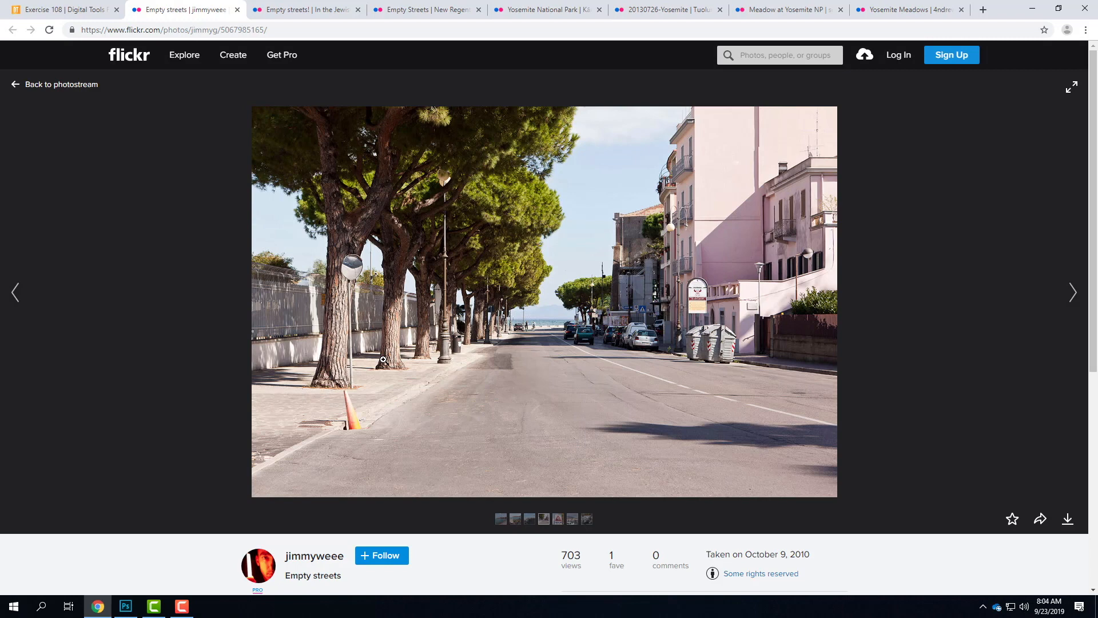
# Search for "empty street" images on search.creativecommons.org in a new browser tab.
pyautogui.click(984, 12)
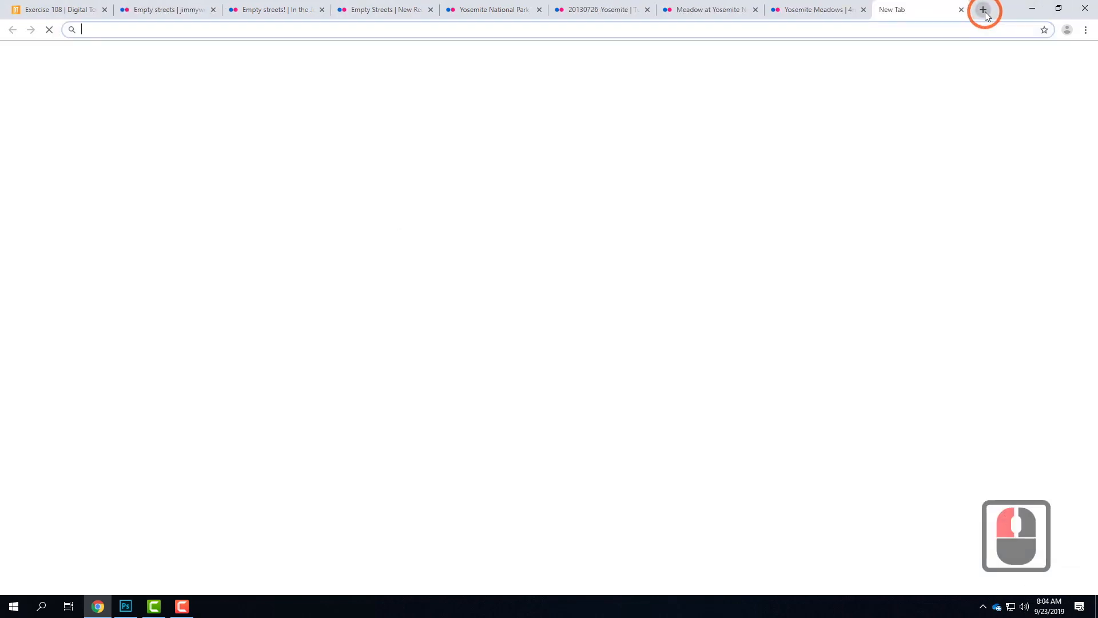
pyautogui.write('search')
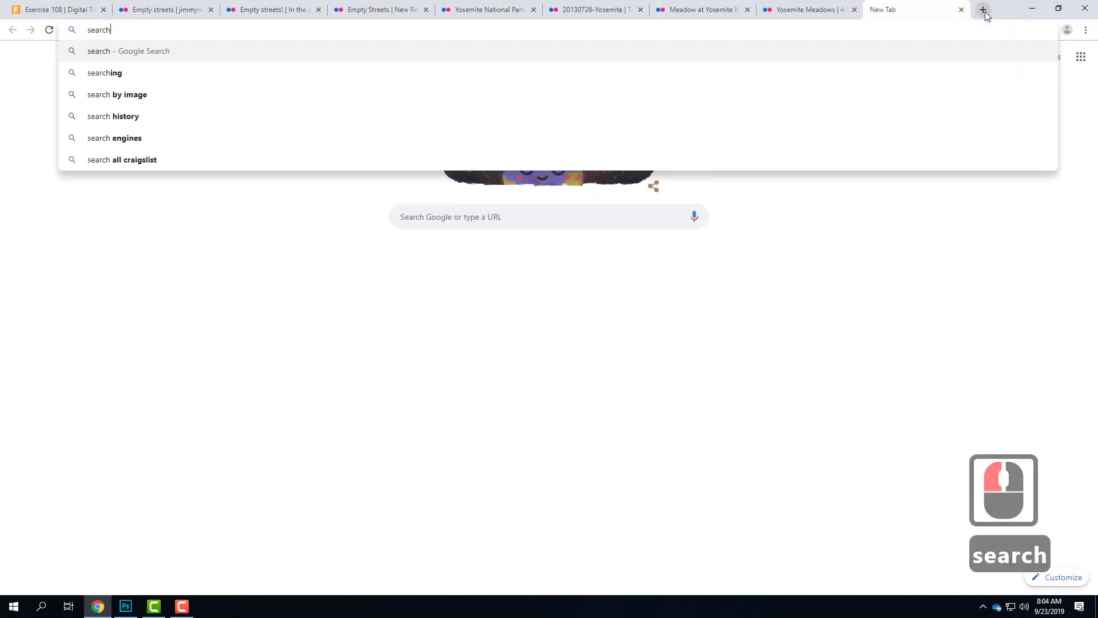
pyautogui.write('.creativecommons.org')
pyautogui.press('Return')
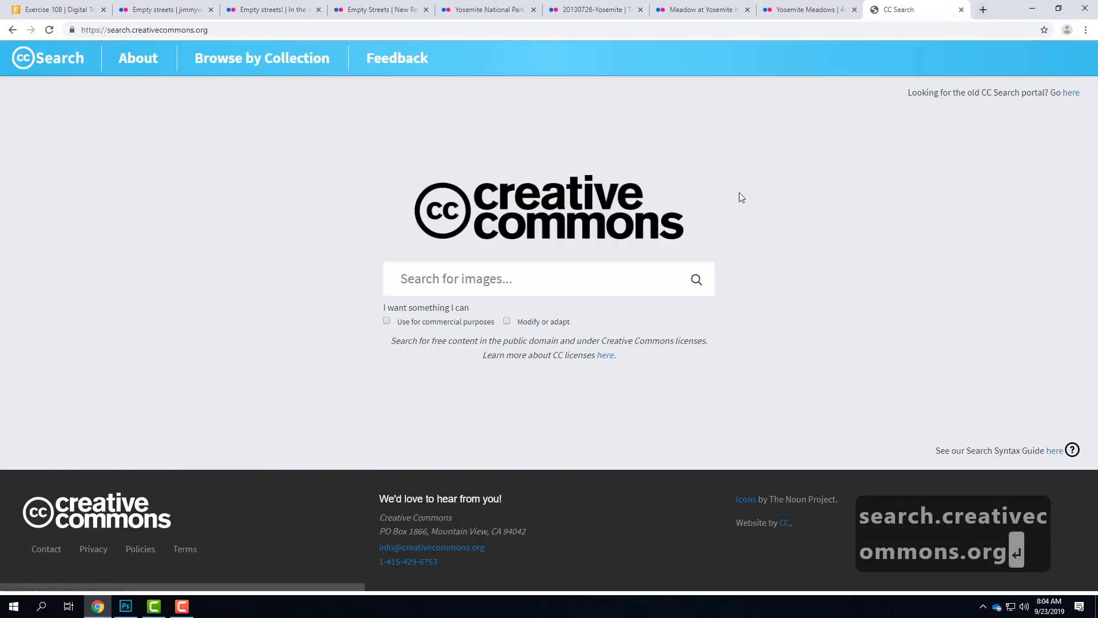
pyautogui.click(479, 279)
pyautogui.write('emp')
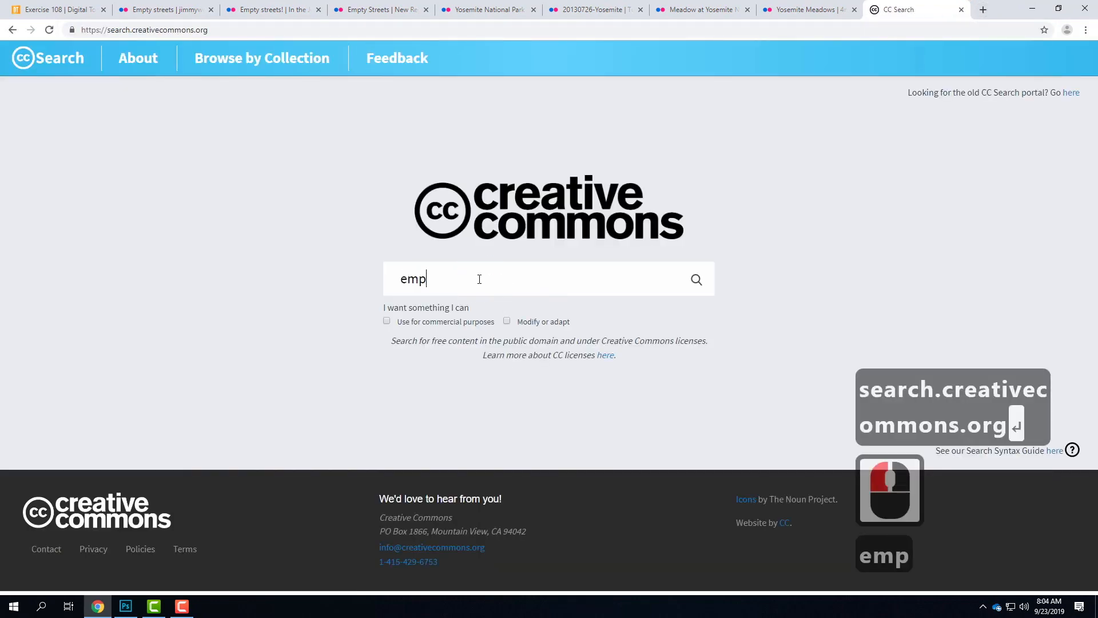
pyautogui.write('ty street')
pyautogui.press('Return')
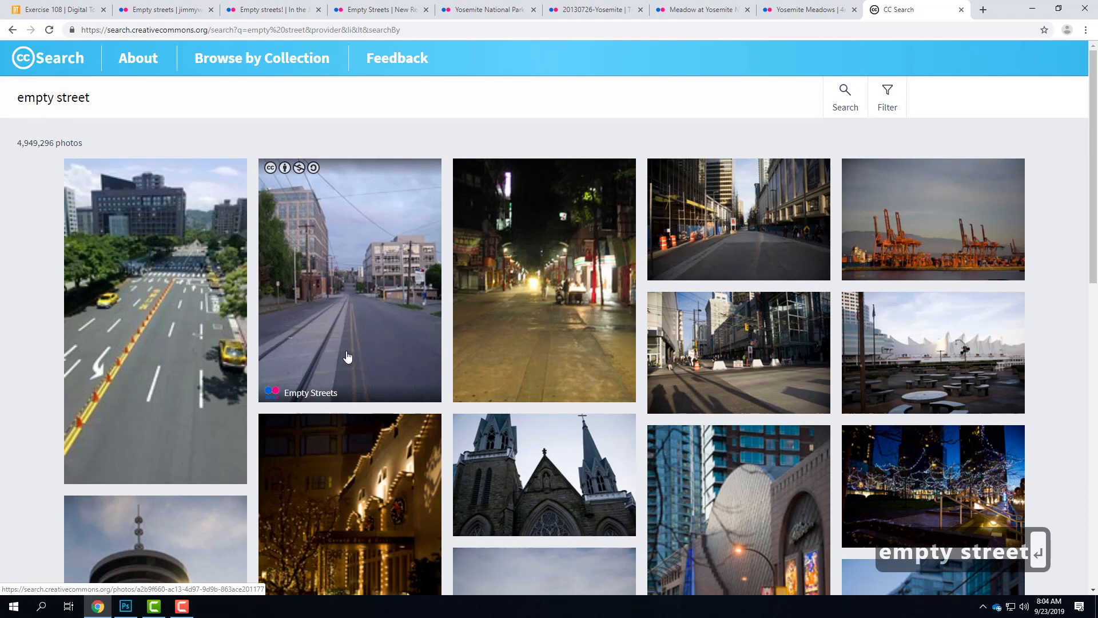
# View the Empty Streets photo with rail tracks in detail and browse the remaining search results.
pyautogui.click(362, 336)
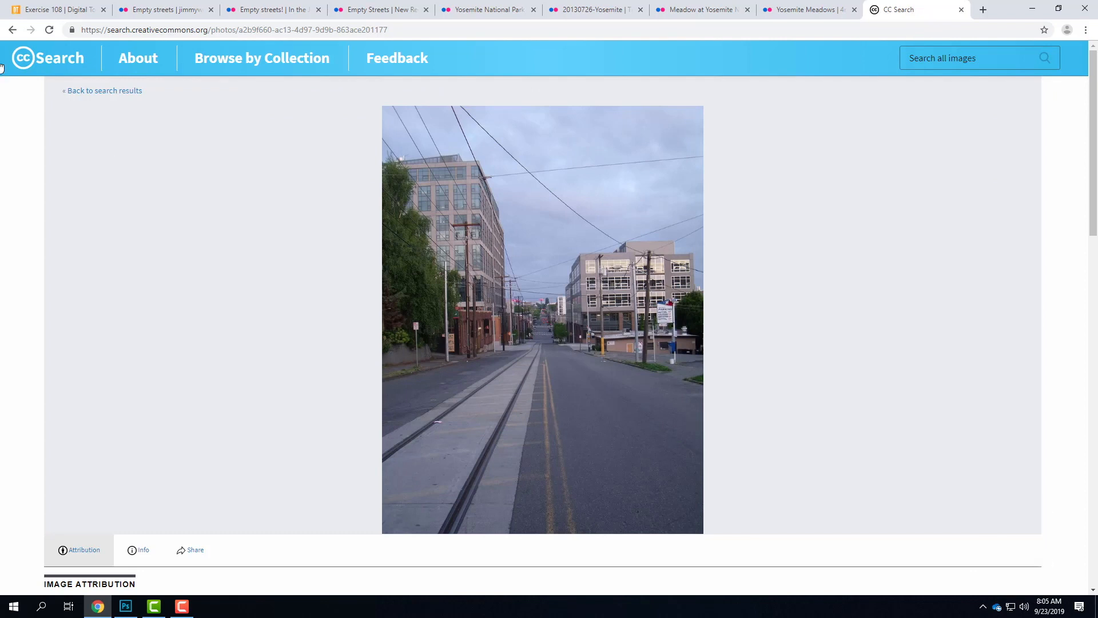
pyautogui.click(12, 30)
pyautogui.scroll(-4, 589, 386)
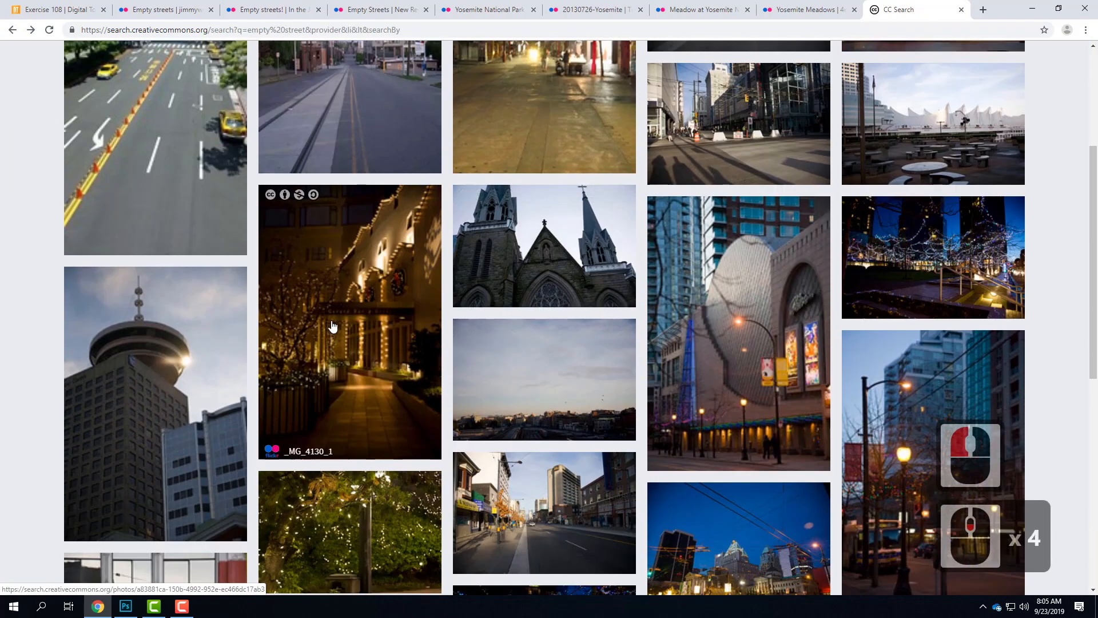
pyautogui.scroll(-5, 332, 326)
pyautogui.scroll(-6, 332, 326)
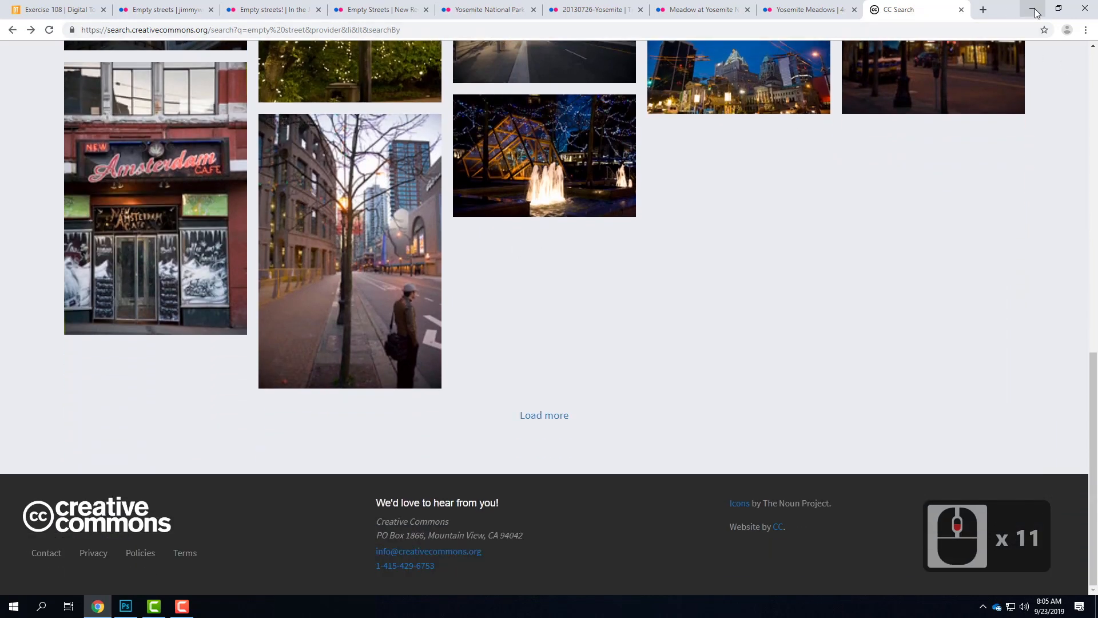
# Download the tree-lined Empty streets photo from Flickr in Original size (1500 × 1000).
pyautogui.click(171, 7)
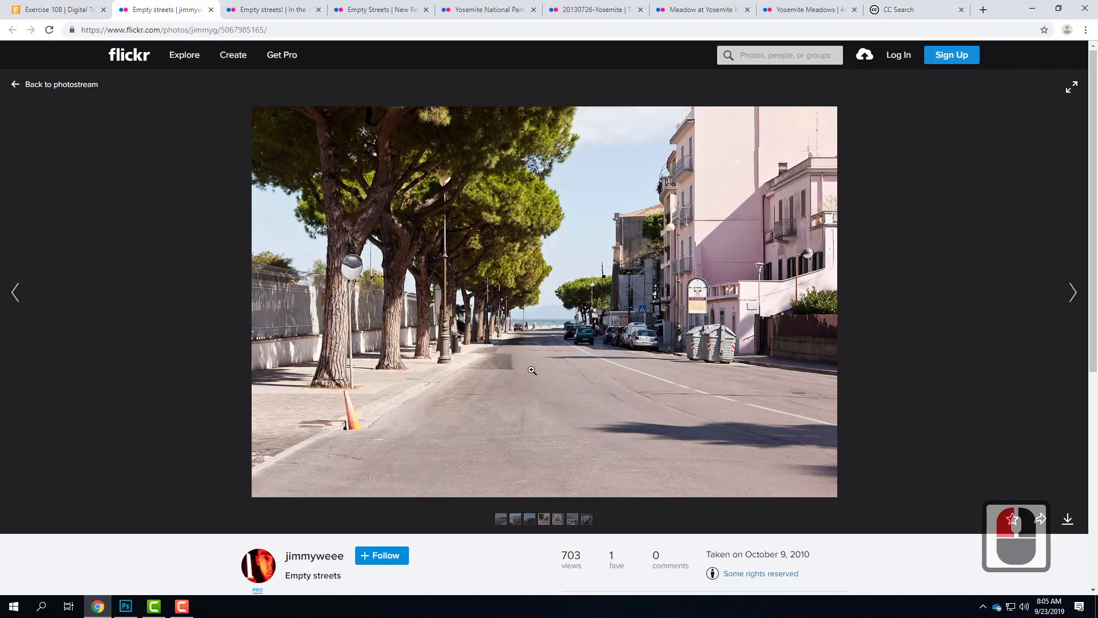
pyautogui.click(1067, 519)
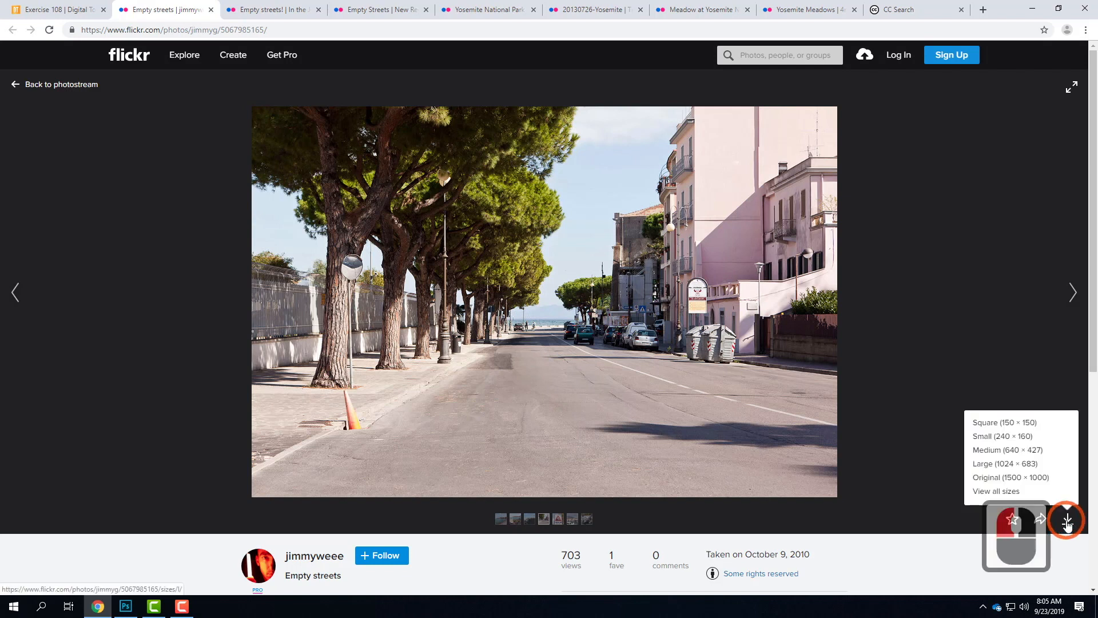
pyautogui.click(999, 480)
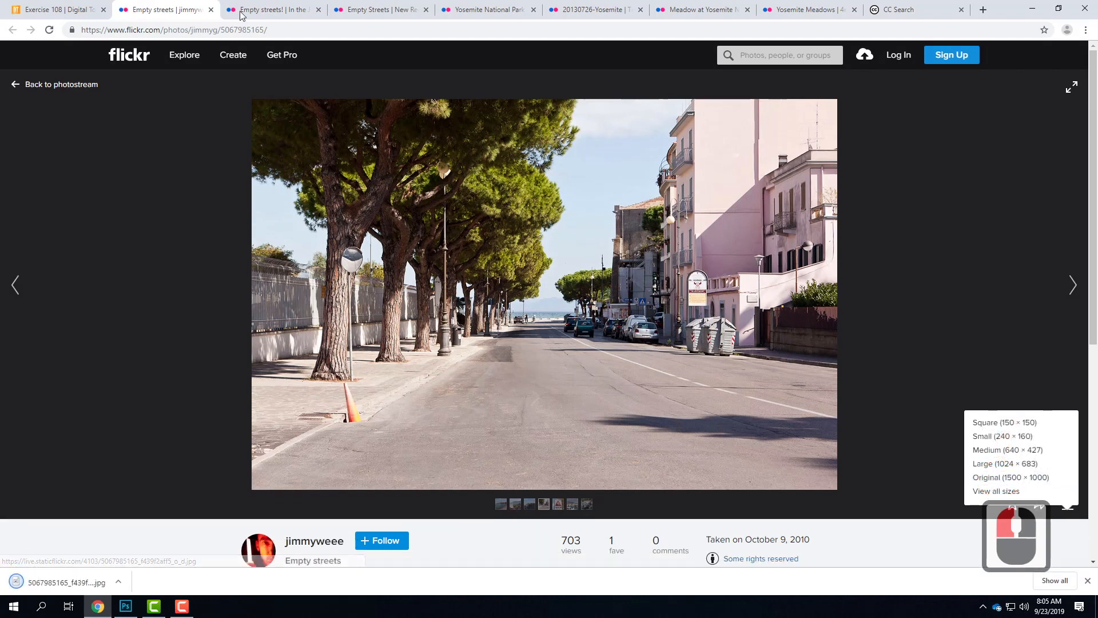
# Download the tram-track street photo and the New Regent Street photo from Flickr, both in Original size.
pyautogui.click(242, 16)
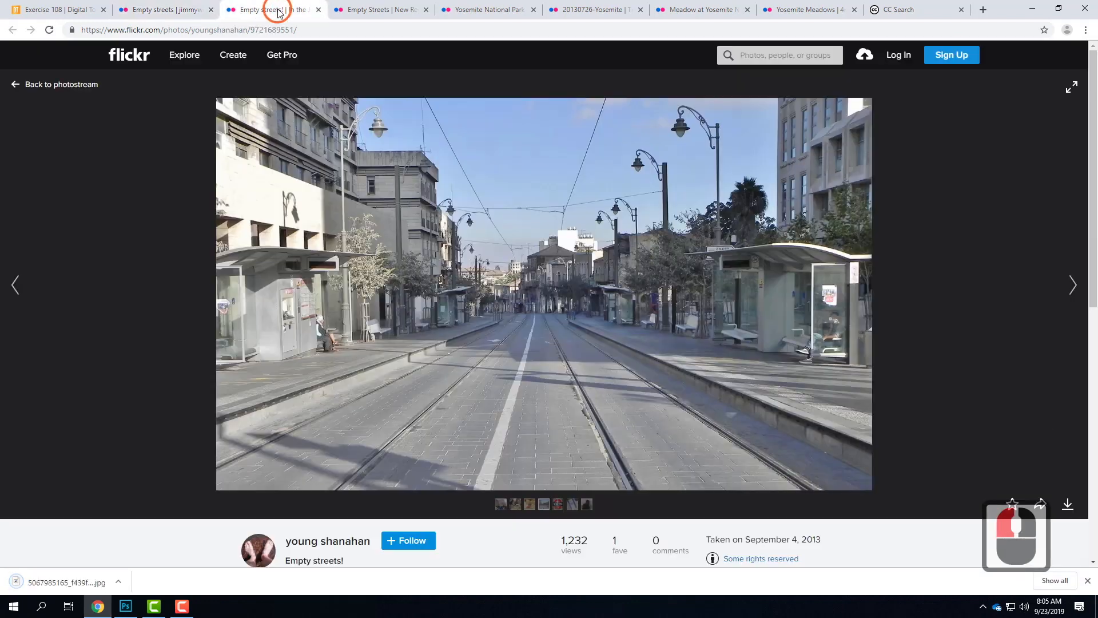
pyautogui.click(1067, 509)
pyautogui.click(1025, 468)
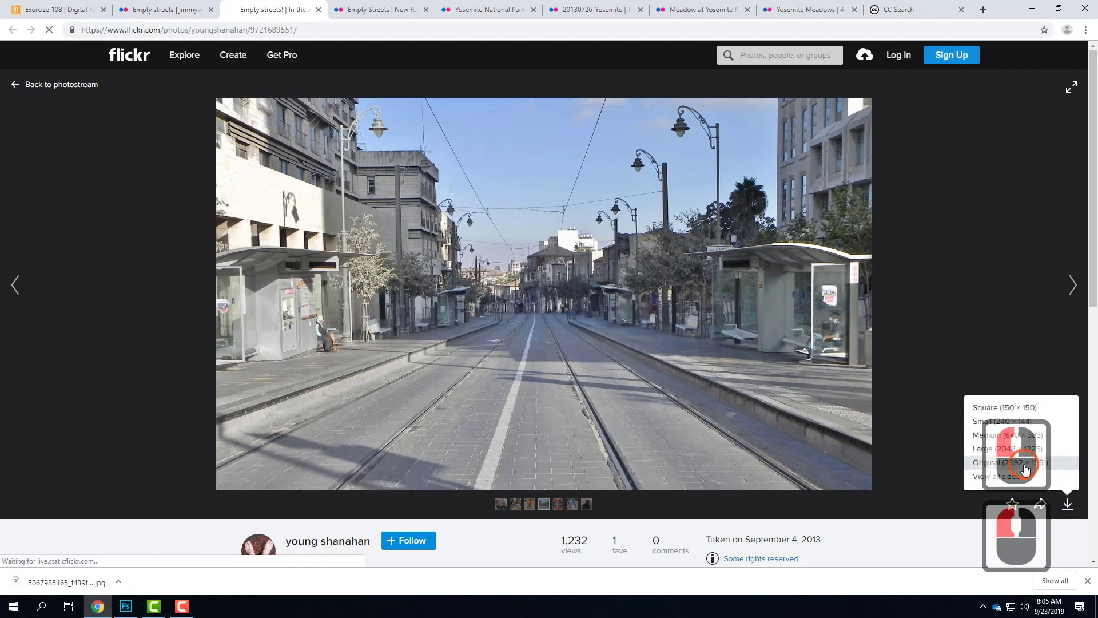
pyautogui.click(364, 8)
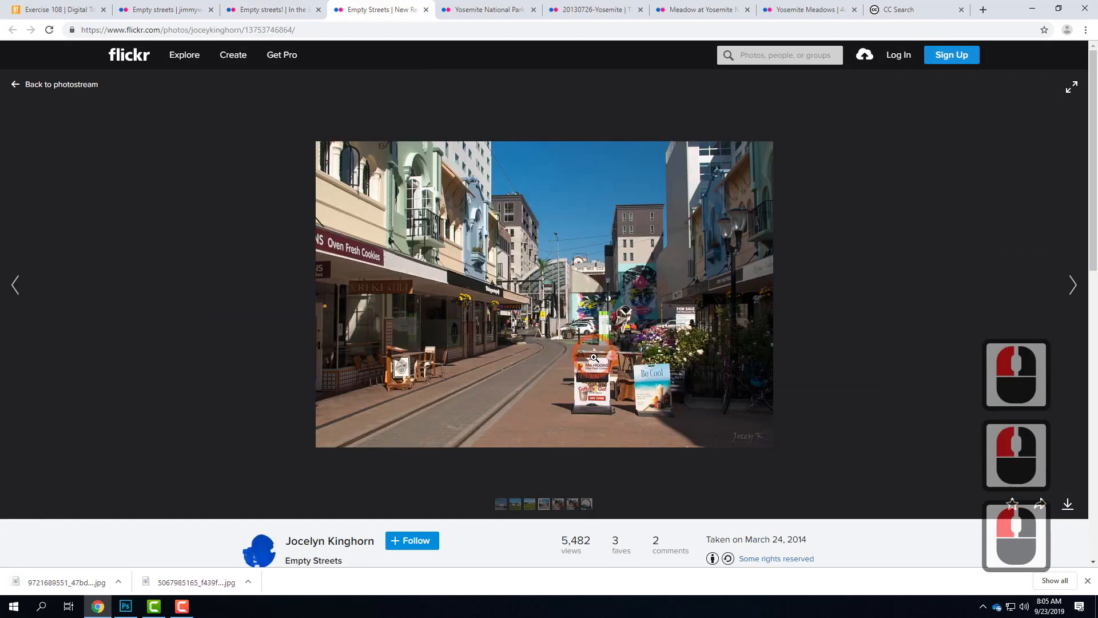
pyautogui.click(1068, 503)
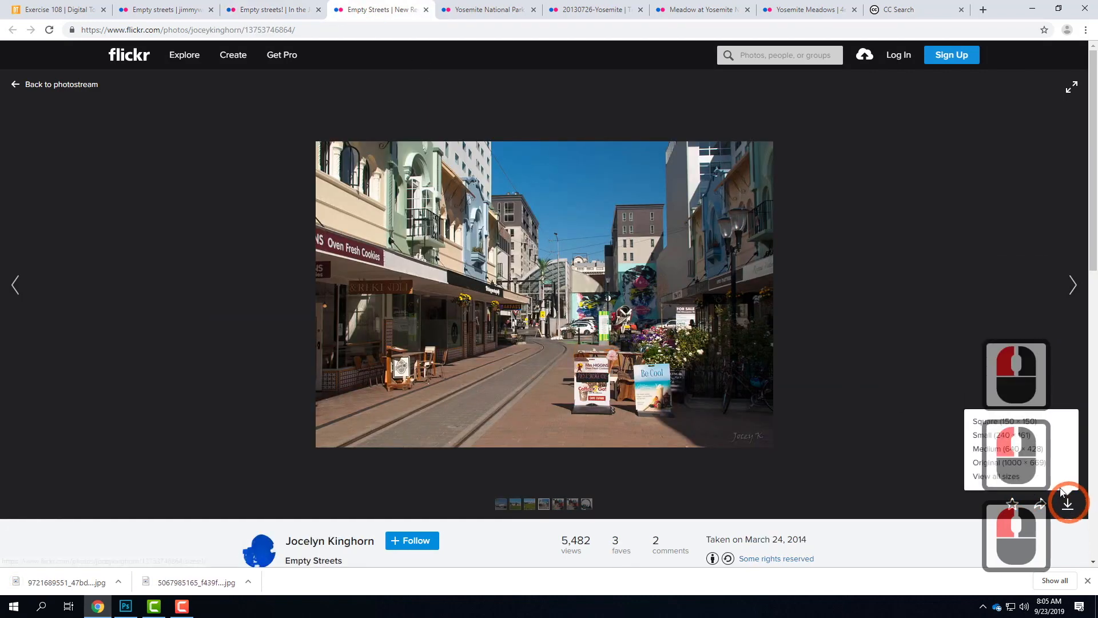
pyautogui.click(1053, 471)
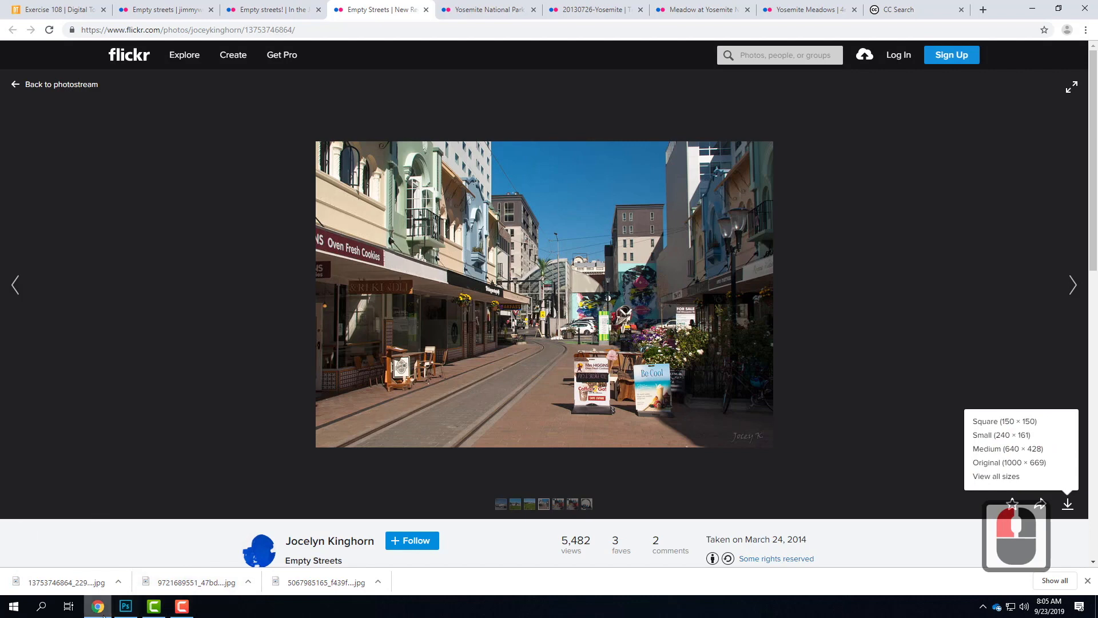
pyautogui.click(125, 606)
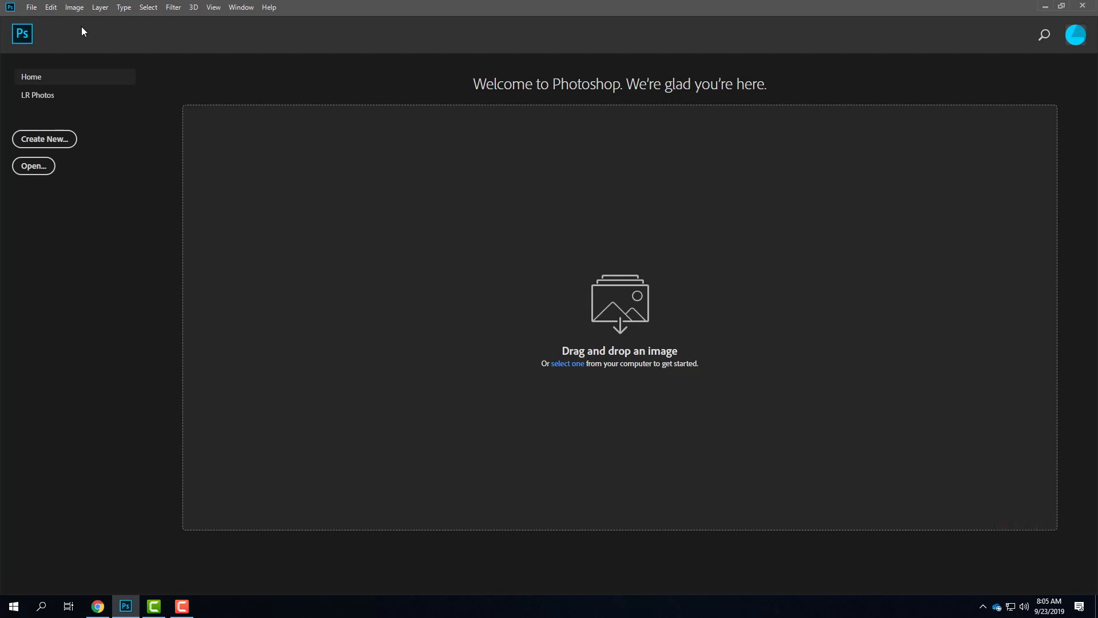
pyautogui.click(29, 8)
pyautogui.click(39, 32)
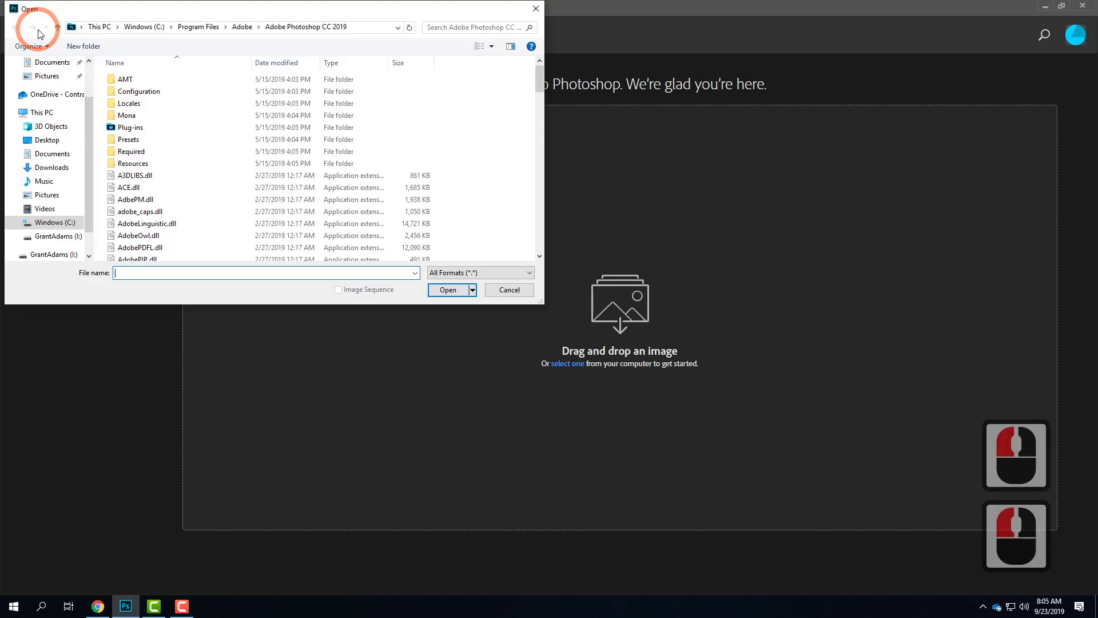
pyautogui.scroll(6, 48, 87)
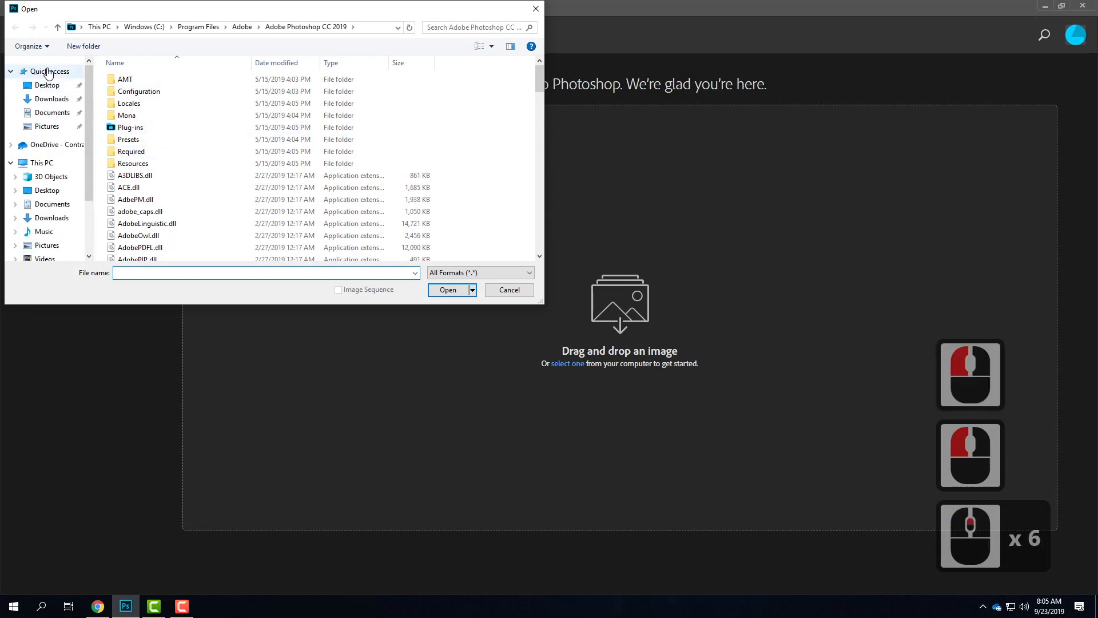
pyautogui.click(56, 101)
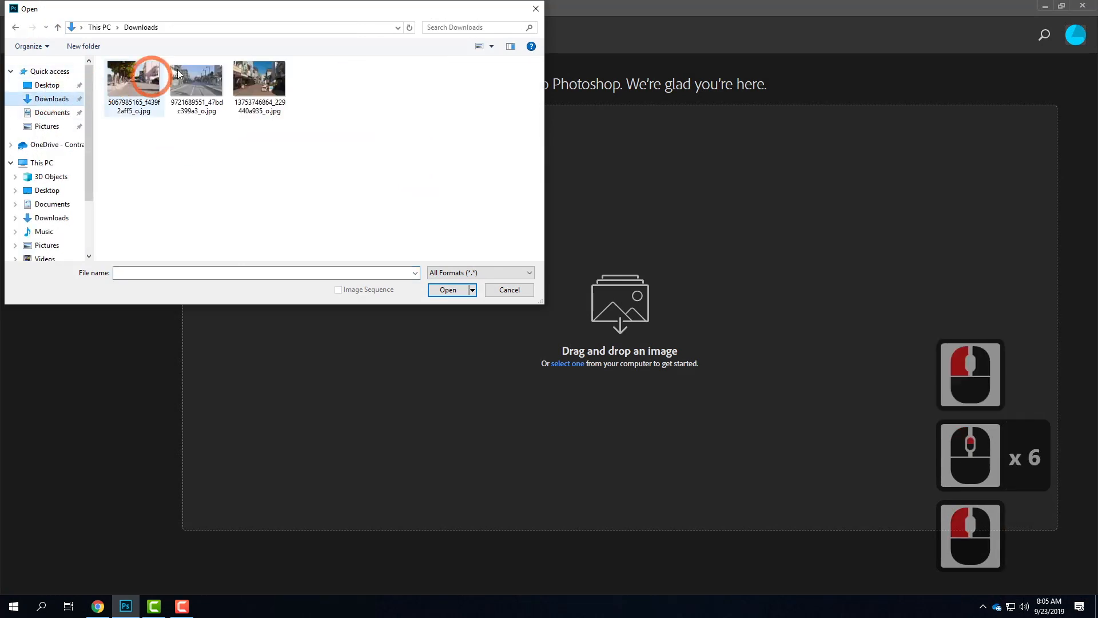
pyautogui.click(131, 80)
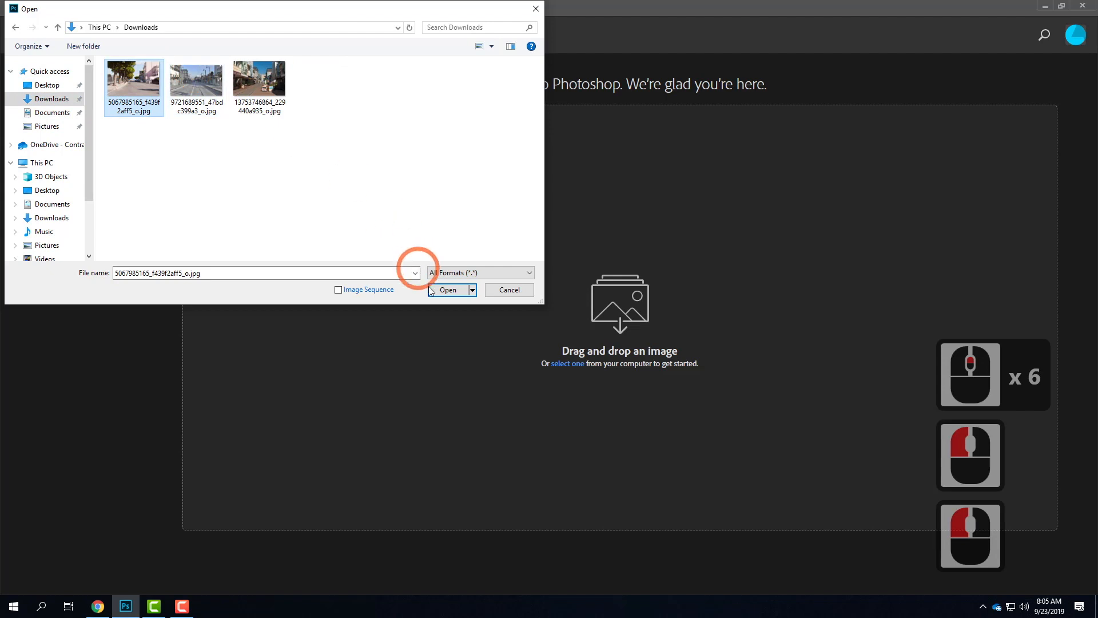
pyautogui.click(446, 289)
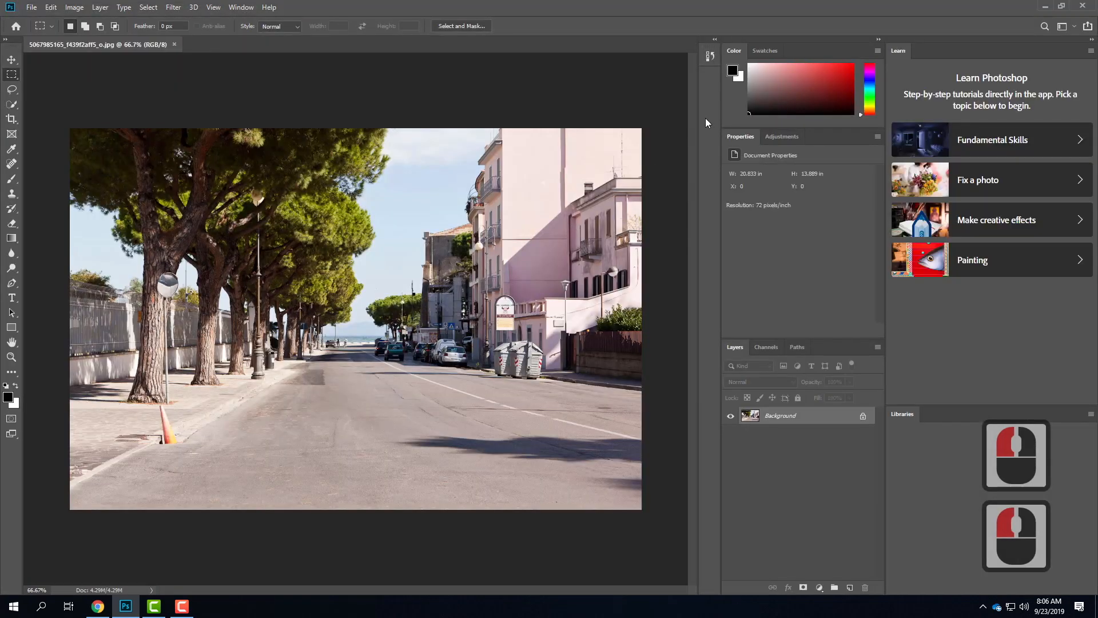
# Switch to the Photography workspace with the Histogram and Libraries panels, and fit the street image to the window.
pyautogui.click(1062, 26)
pyautogui.click(1064, 75)
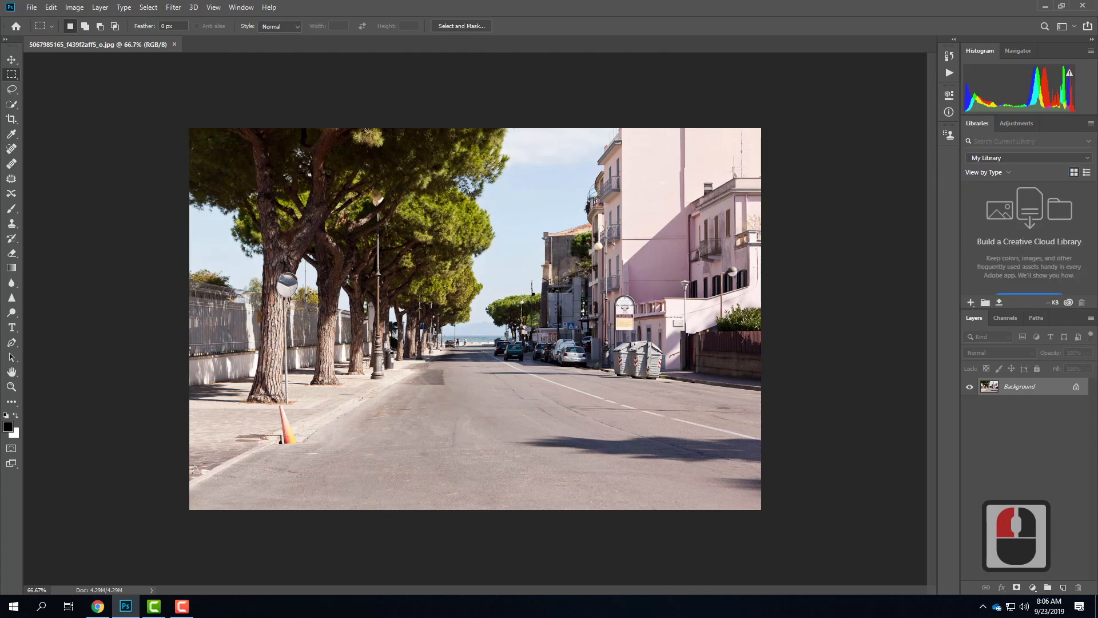
pyautogui.click(580, 325)
pyautogui.hotkey('ctrl', '0')
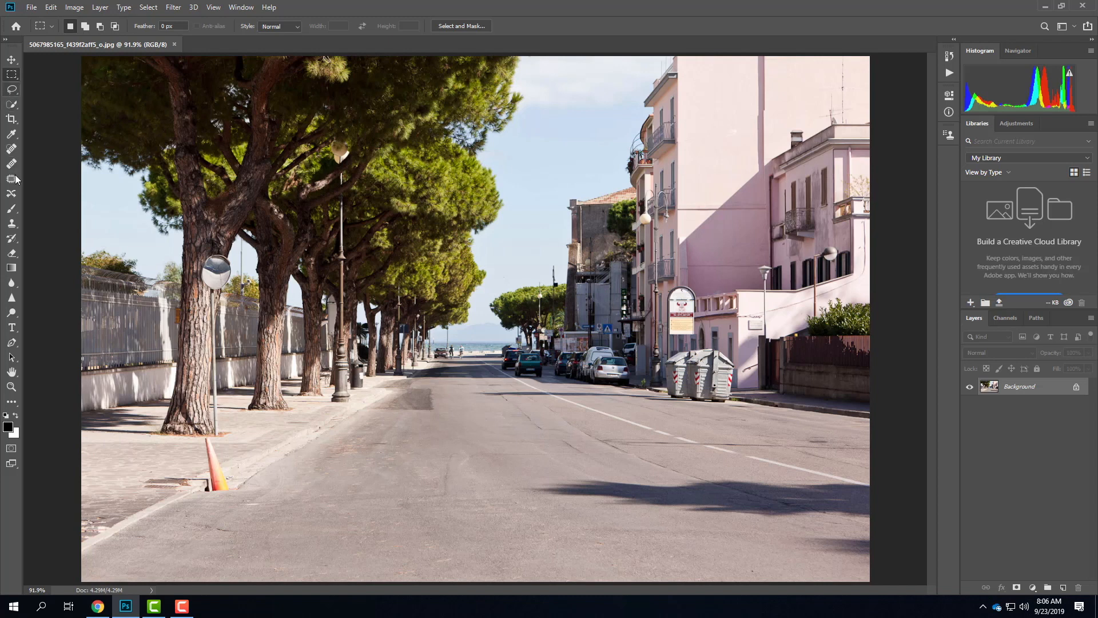
# Select the Brush tool, set the foreground colour to bright red, and undo the test stroke on the photo.
pyautogui.click(12, 210)
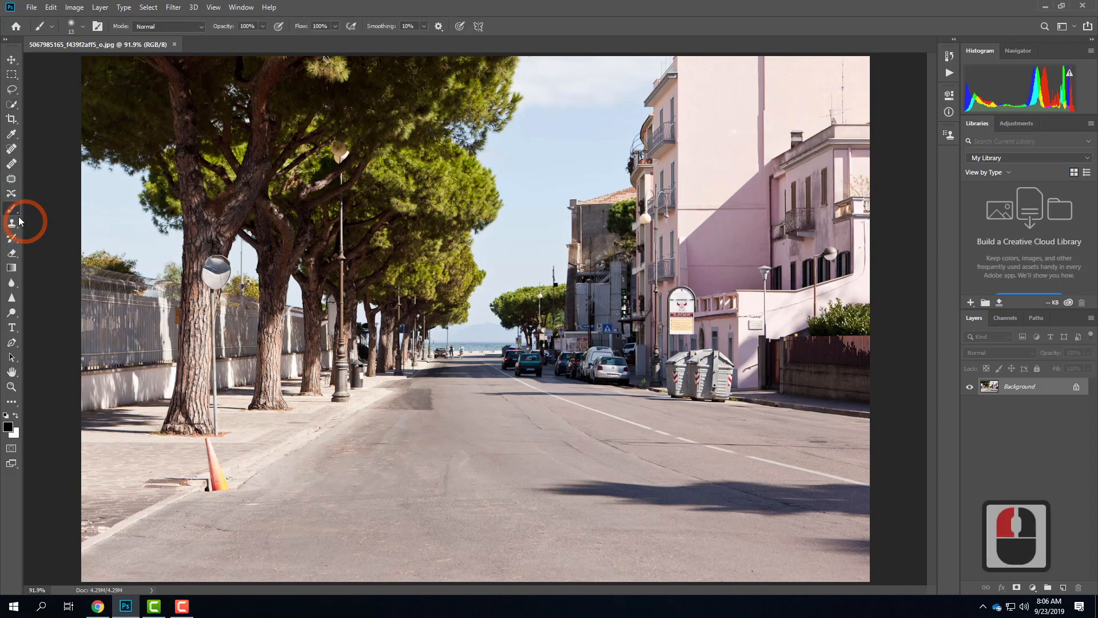
pyautogui.click(9, 427)
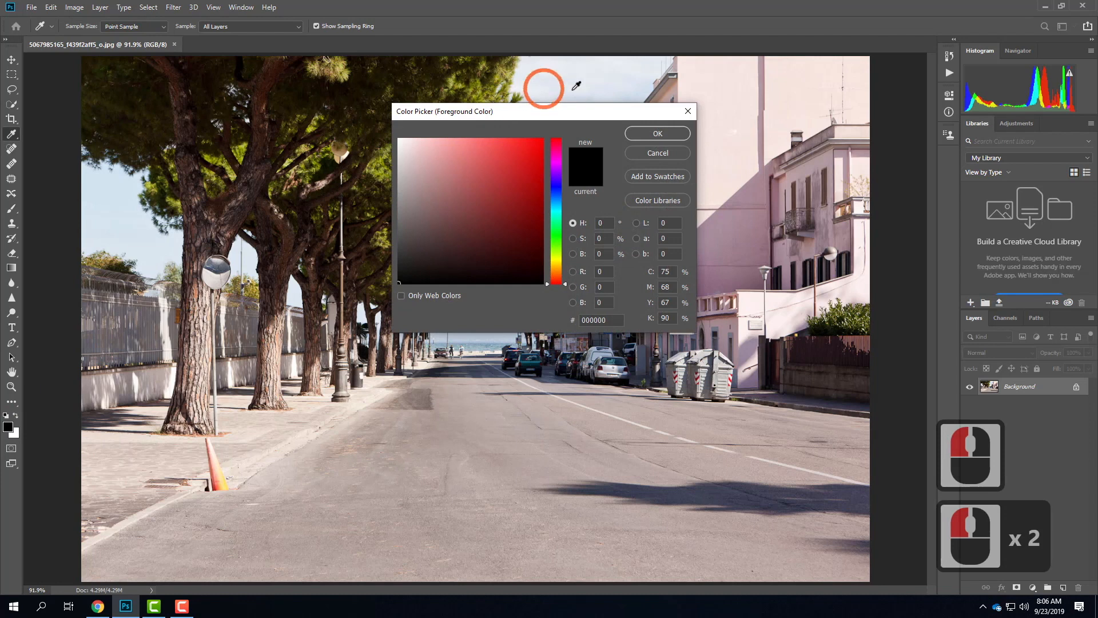
pyautogui.click(525, 147)
pyautogui.click(629, 139)
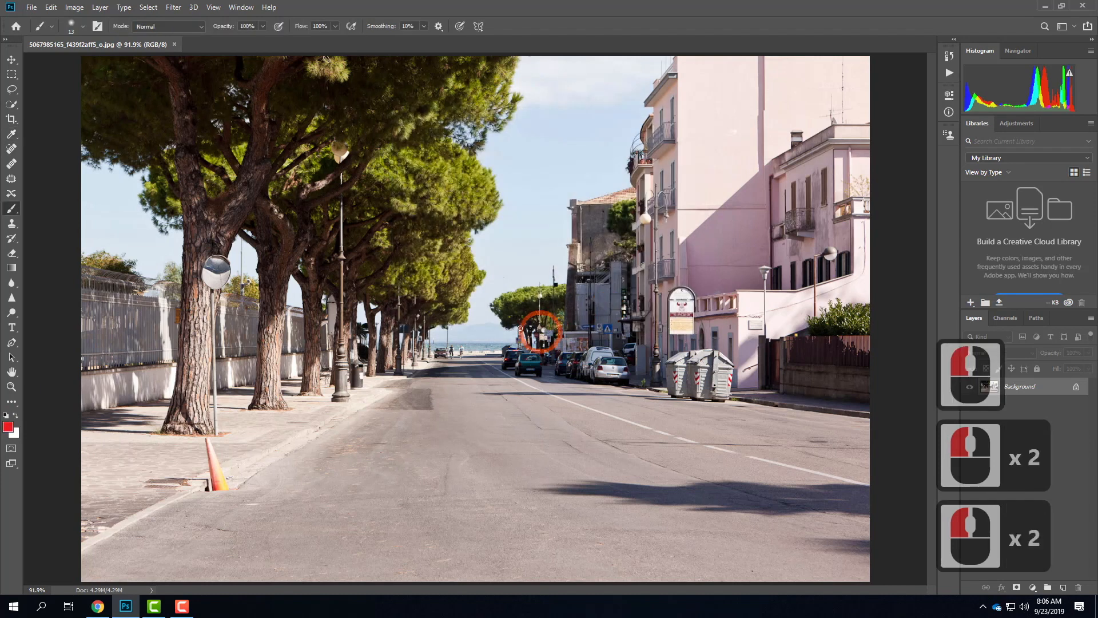
pyautogui.moveTo(527, 209); pyautogui.dragTo(540, 219)
pyautogui.hotkey('ctrl', 'z')
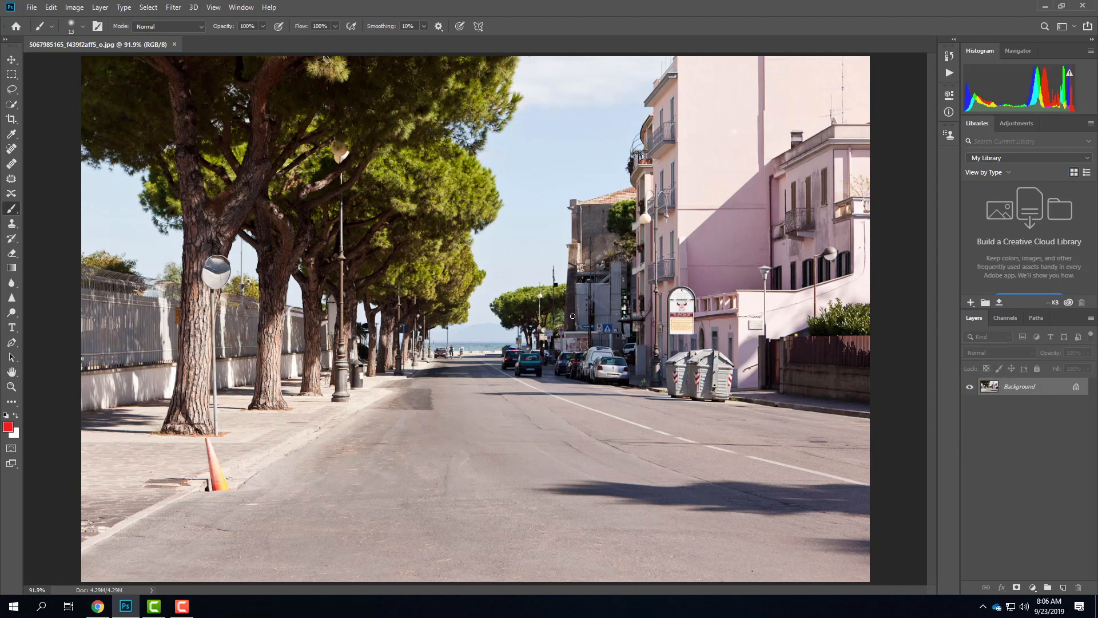
# Annotate the tree-lined street photo with red brush marks: an arrow to the vanishing point, plus circles and arrows at the tree and cone shadows.
pyautogui.click(499, 438)
pyautogui.moveTo(766, 153)
pyautogui.mouseDown()
pyautogui.moveTo(514, 368)
pyautogui.moveTo(524, 353)
pyautogui.moveTo(516, 365)
pyautogui.moveTo(575, 347)
pyautogui.mouseUp()
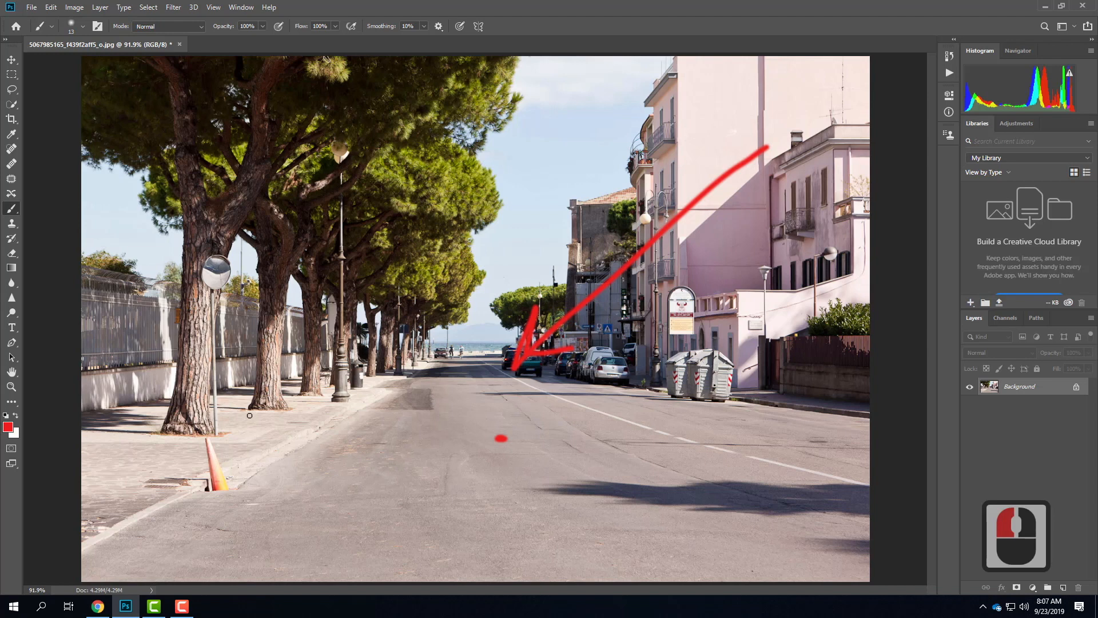
pyautogui.moveTo(246, 412)
pyautogui.mouseDown()
pyautogui.moveTo(221, 405)
pyautogui.moveTo(223, 390)
pyautogui.moveTo(261, 393)
pyautogui.moveTo(269, 410)
pyautogui.moveTo(234, 416)
pyautogui.mouseUp()
pyautogui.moveTo(209, 496)
pyautogui.mouseDown()
pyautogui.moveTo(137, 476)
pyautogui.moveTo(174, 441)
pyautogui.moveTo(242, 460)
pyautogui.moveTo(213, 510)
pyautogui.moveTo(175, 509)
pyautogui.mouseUp()
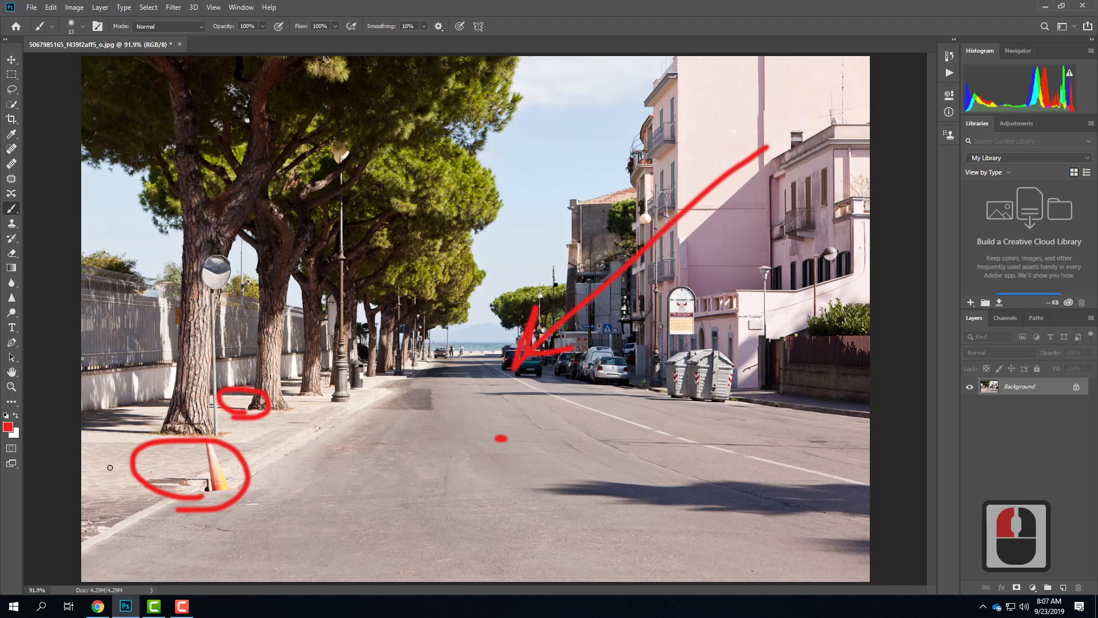
pyautogui.moveTo(107, 465)
pyautogui.mouseDown()
pyautogui.moveTo(105, 444)
pyautogui.moveTo(120, 458)
pyautogui.mouseUp()
pyautogui.moveTo(377, 278)
pyautogui.mouseDown()
pyautogui.moveTo(195, 421)
pyautogui.moveTo(205, 406)
pyautogui.moveTo(198, 417)
pyautogui.moveTo(256, 426)
pyautogui.mouseUp()
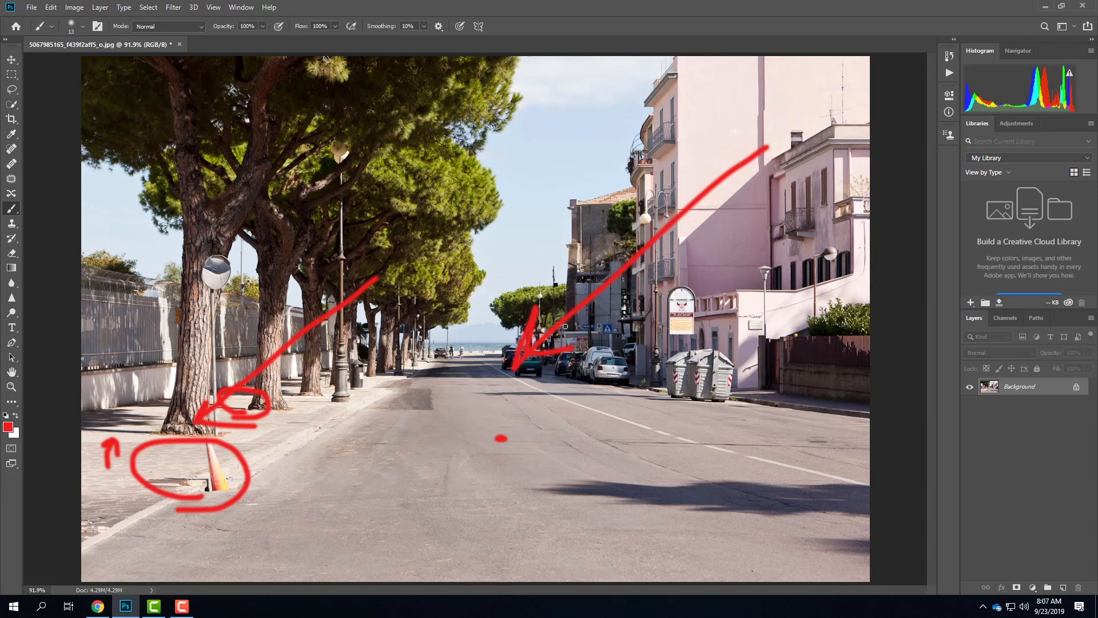
pyautogui.click(31, 7)
pyautogui.click(41, 32)
pyautogui.click(186, 69)
pyautogui.click(271, 84)
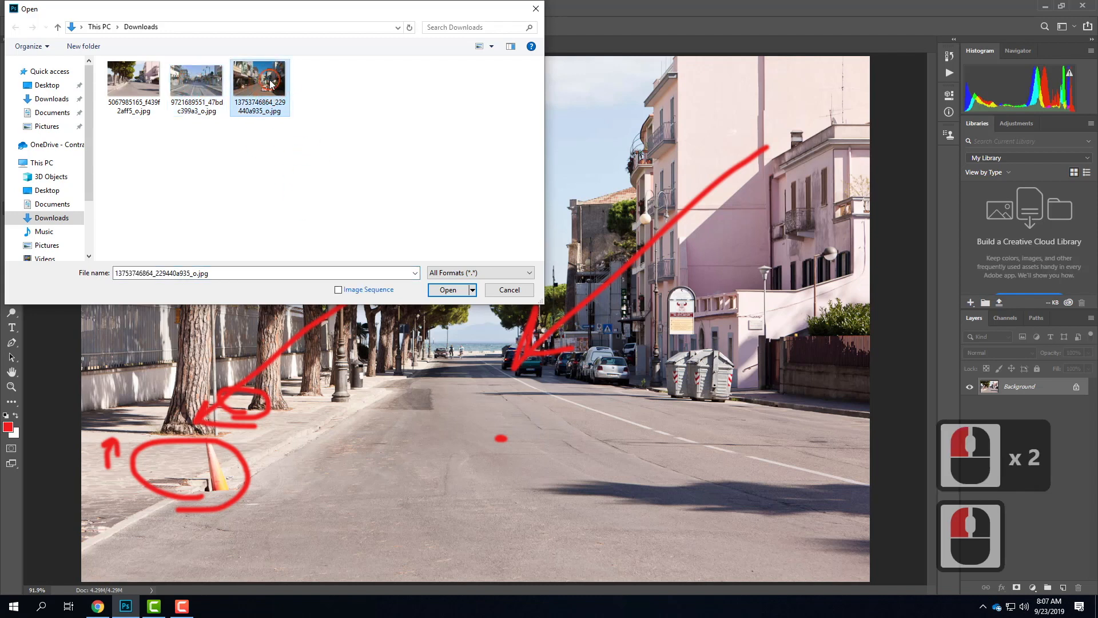
pyautogui.click(448, 290)
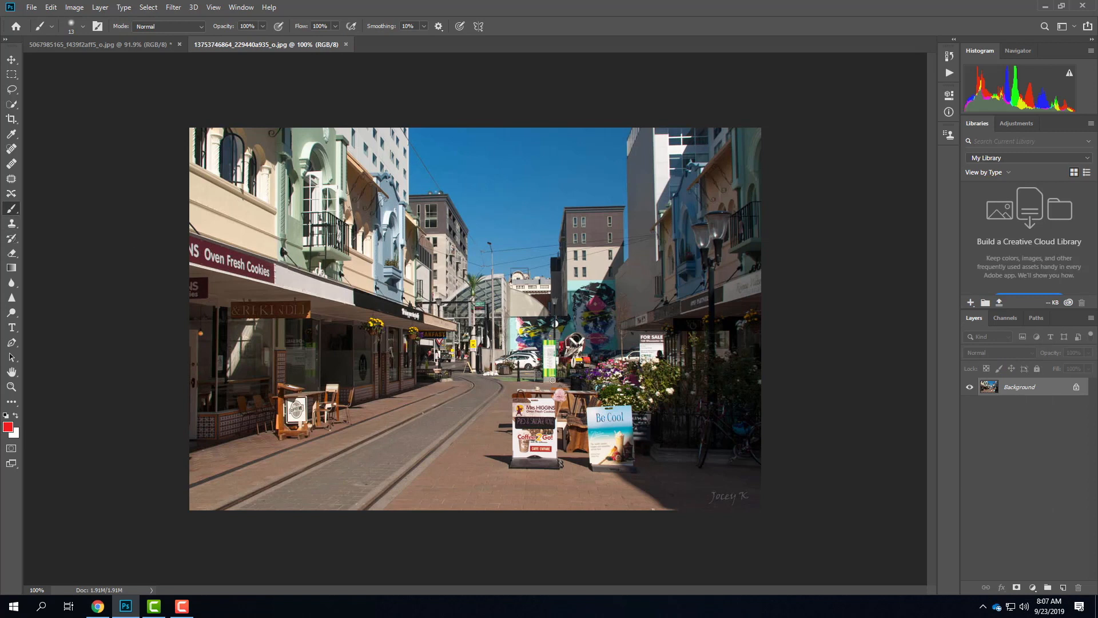
# Circle the sandwich board in red, mark its shadow direction with arrows, and paint another arrow towards the far end of the street.
pyautogui.moveTo(509, 384)
pyautogui.mouseDown()
pyautogui.moveTo(467, 434)
pyautogui.moveTo(488, 487)
pyautogui.moveTo(600, 470)
pyautogui.moveTo(584, 384)
pyautogui.moveTo(486, 381)
pyautogui.moveTo(514, 398)
pyautogui.moveTo(509, 452)
pyautogui.mouseUp()
pyautogui.click(536, 381)
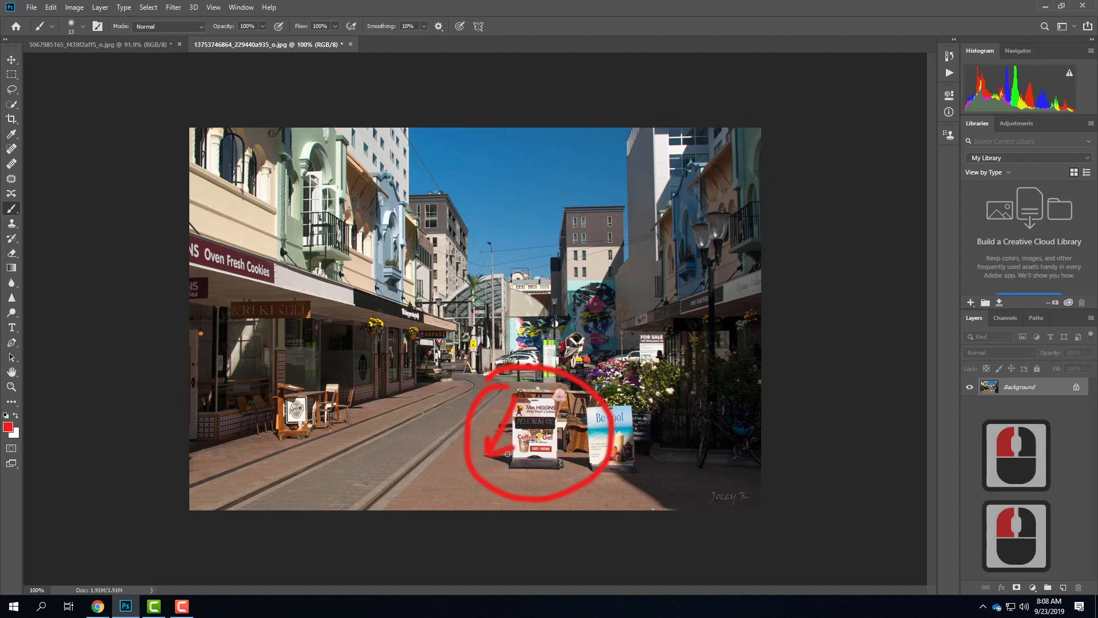
pyautogui.moveTo(627, 235)
pyautogui.mouseDown()
pyautogui.moveTo(564, 337)
pyautogui.moveTo(566, 313)
pyautogui.moveTo(564, 336)
pyautogui.moveTo(598, 317)
pyautogui.mouseUp()
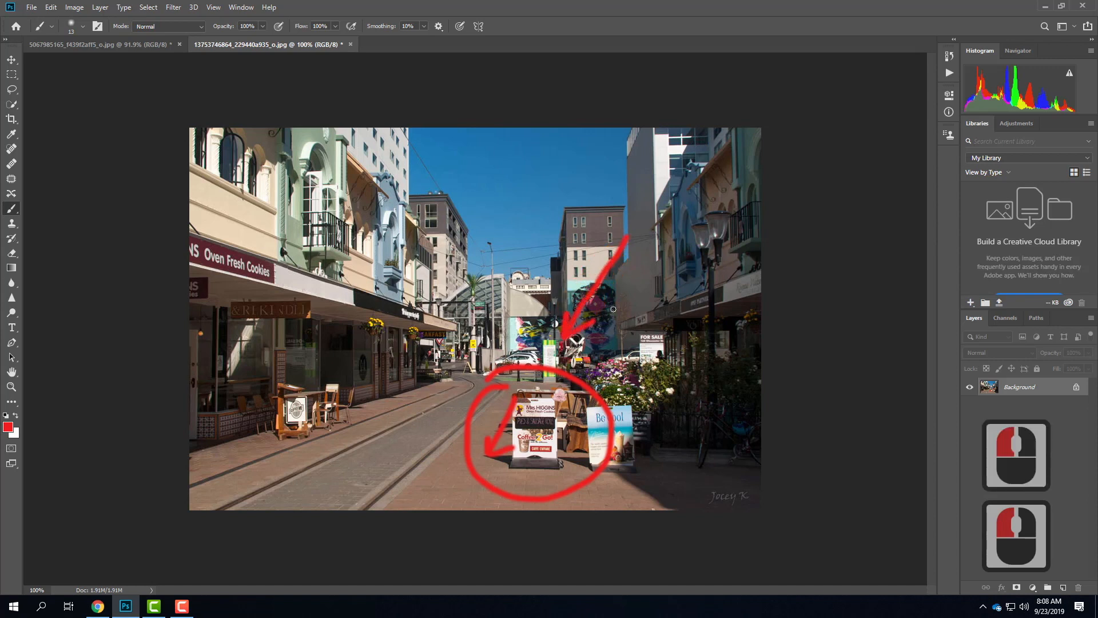
pyautogui.moveTo(504, 482)
pyautogui.mouseDown()
pyautogui.moveTo(488, 471)
pyautogui.moveTo(497, 466)
pyautogui.mouseUp()
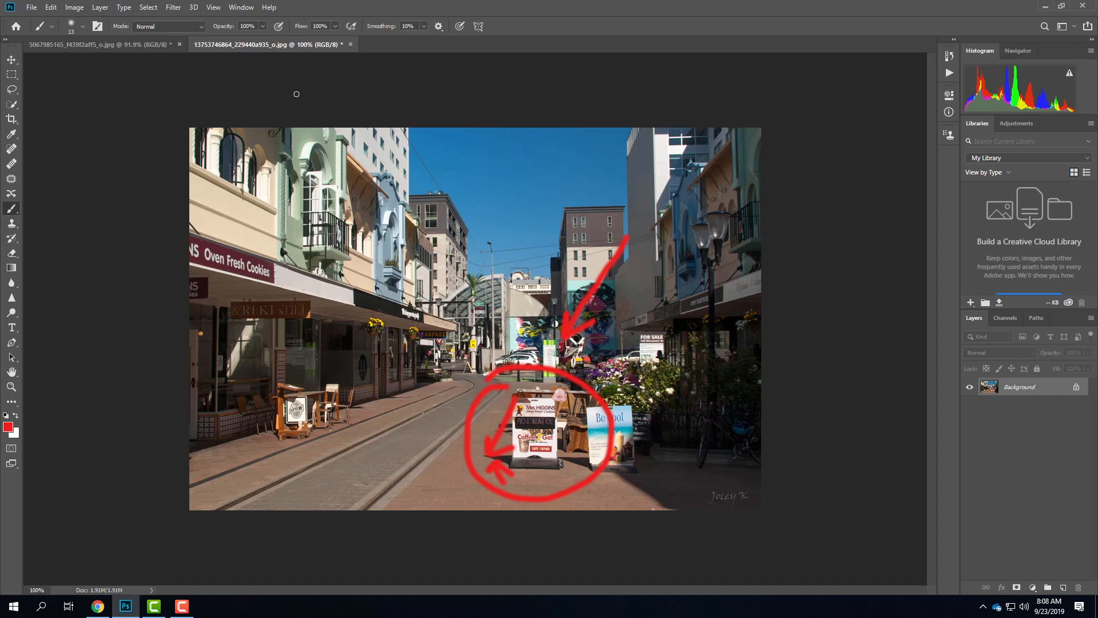
pyautogui.click(90, 45)
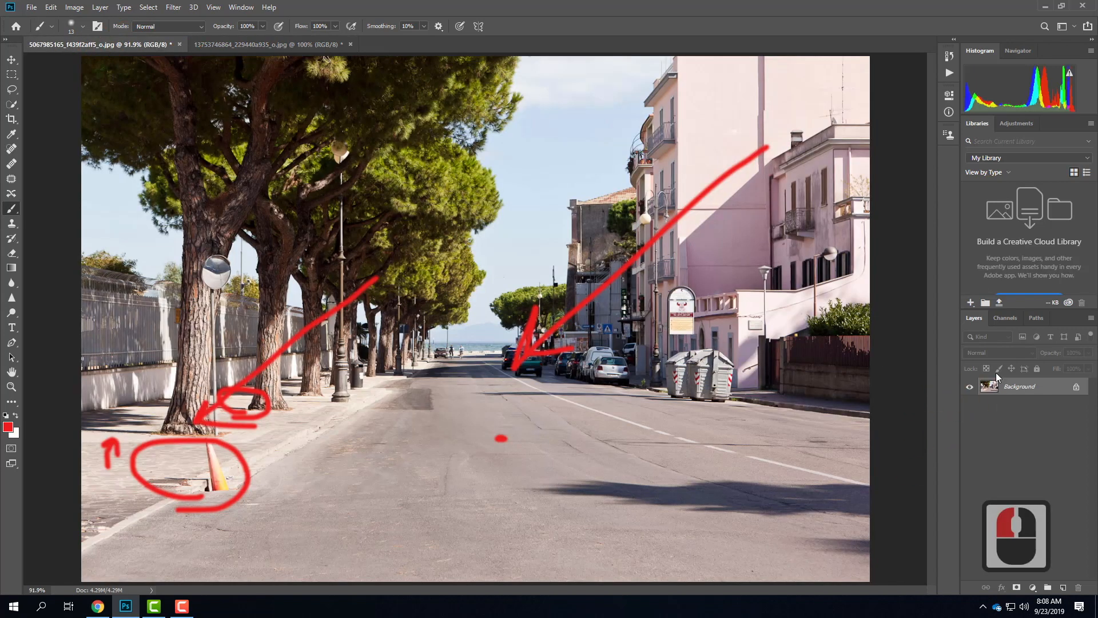
pyautogui.hotkey('ctrl', 'alt', 'z')
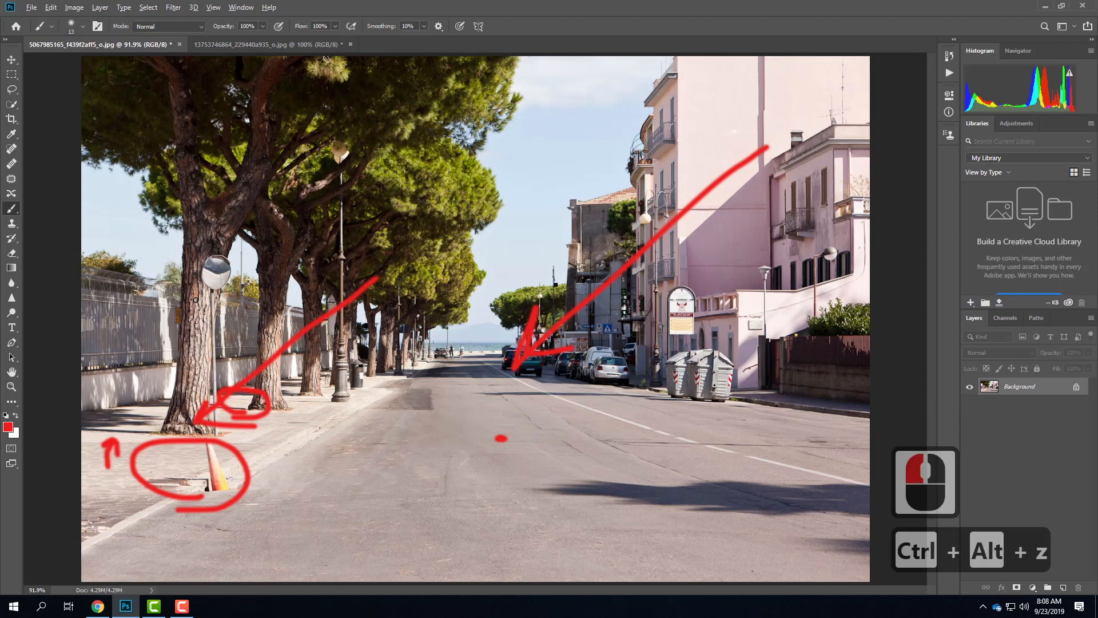
pyautogui.rightClick(1014, 388)
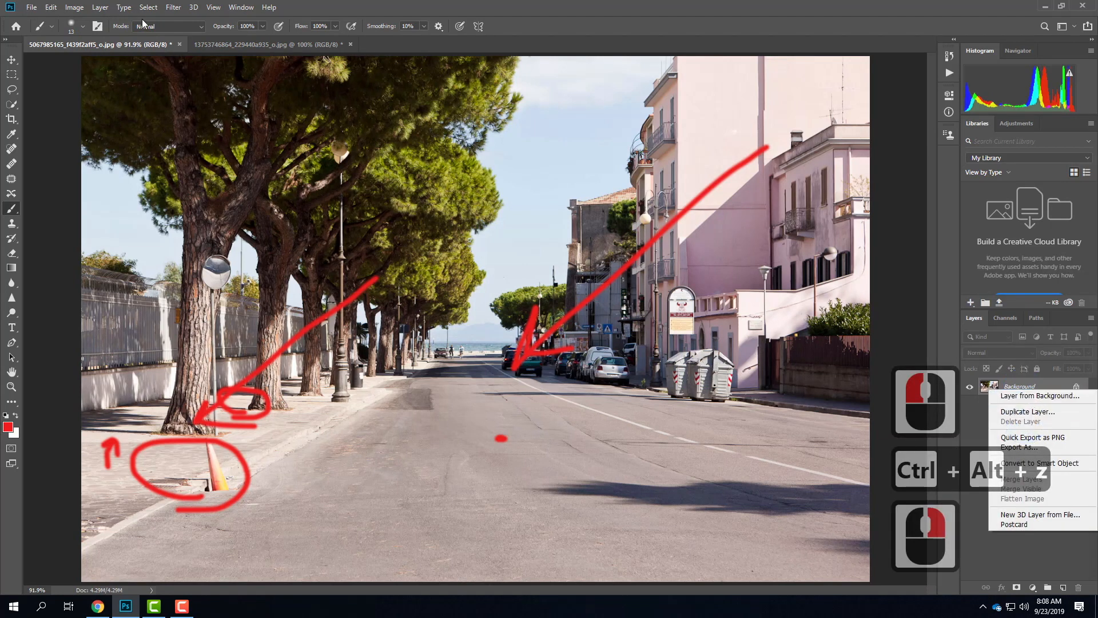
pyautogui.click(183, 48)
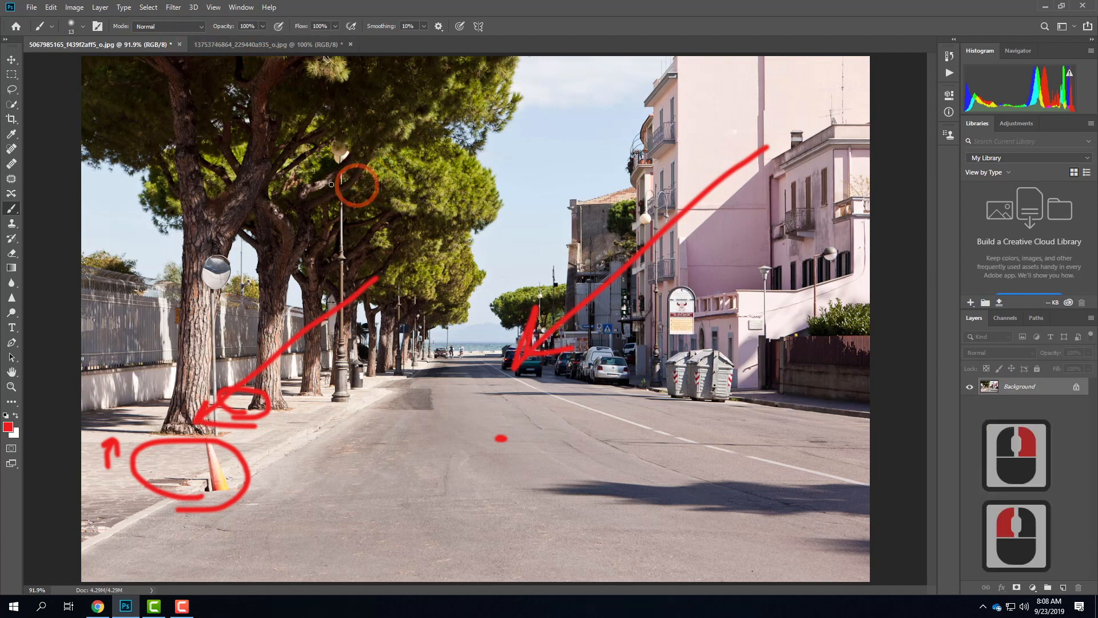
pyautogui.click(180, 46)
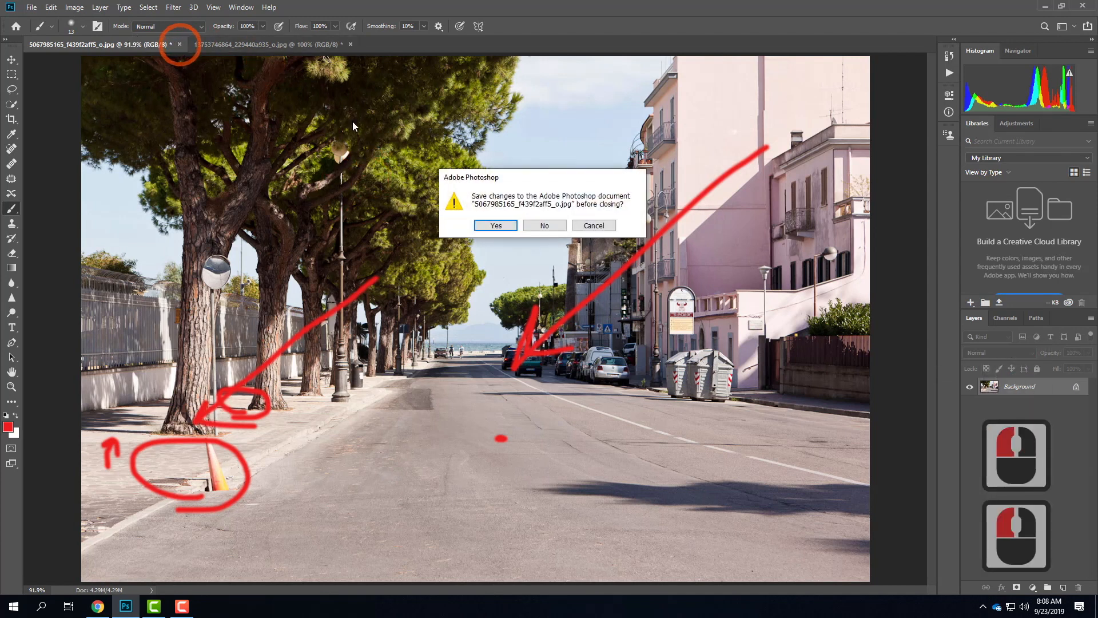
pyautogui.click(545, 226)
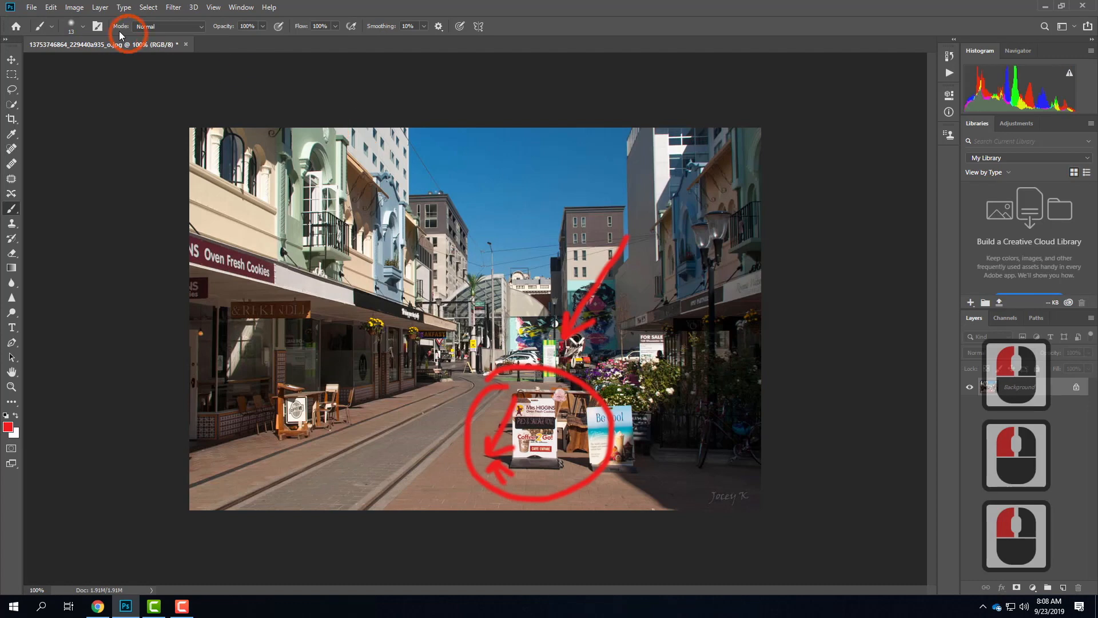
pyautogui.click(31, 8)
pyautogui.click(44, 30)
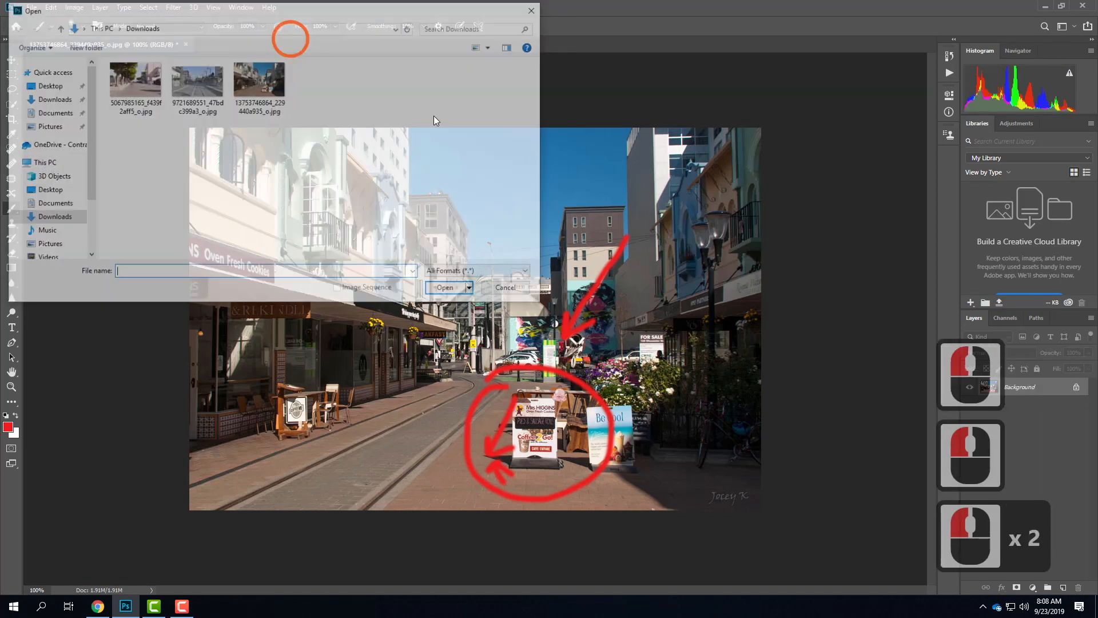
pyautogui.doubleClick(135, 80)
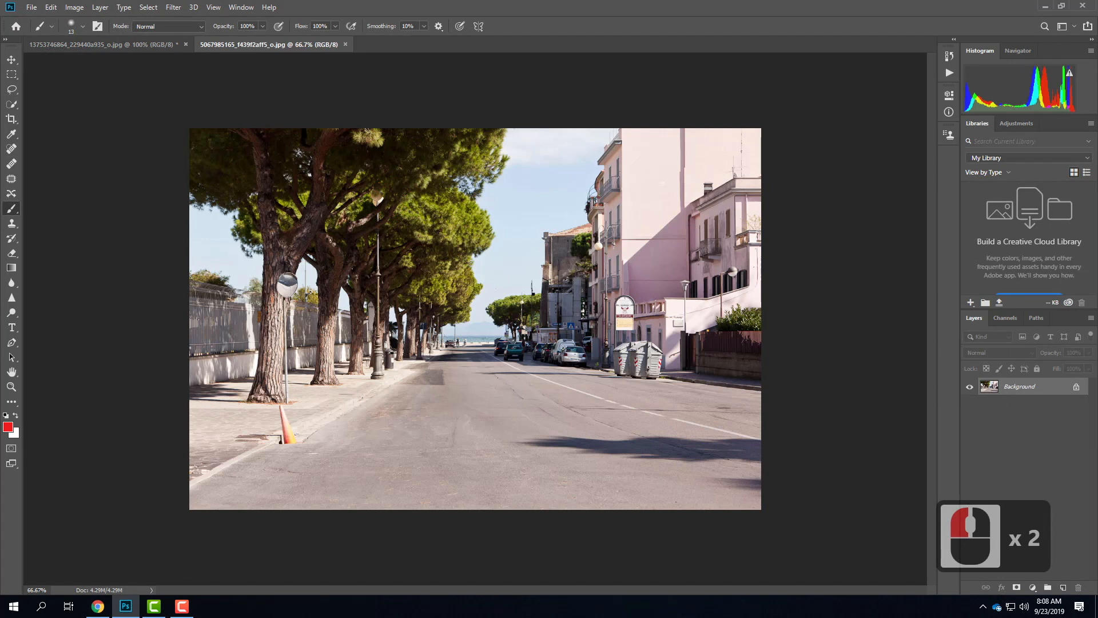
# Switch to Chrome and go from the Exercise 108 page to the site's Collage Images resources.
pyautogui.click(98, 606)
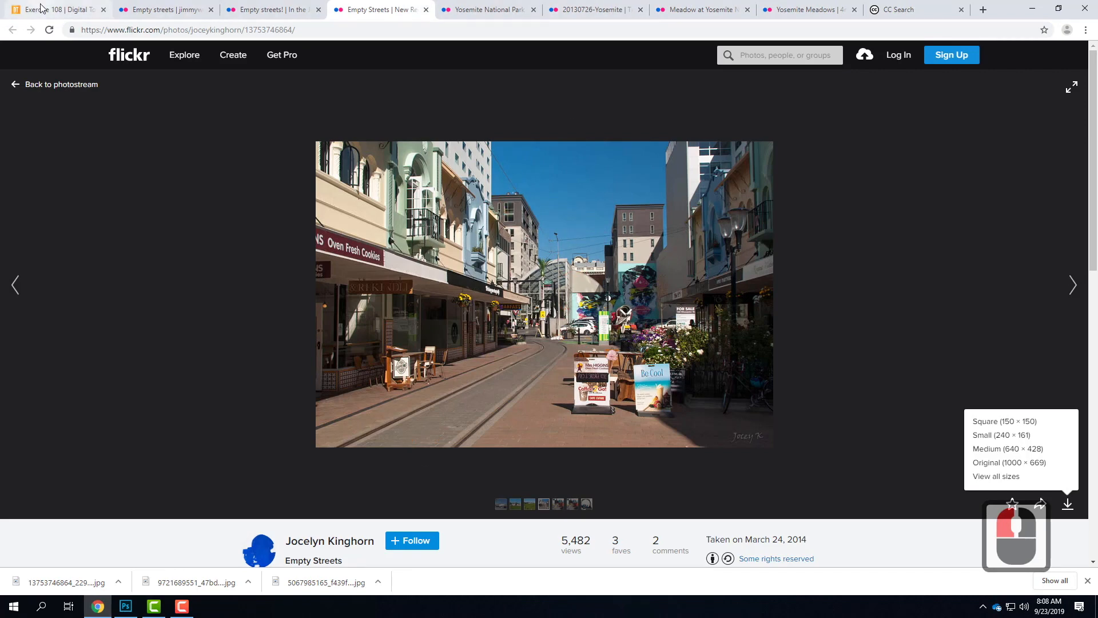
pyautogui.click(58, 10)
pyautogui.scroll(20, 601, 318)
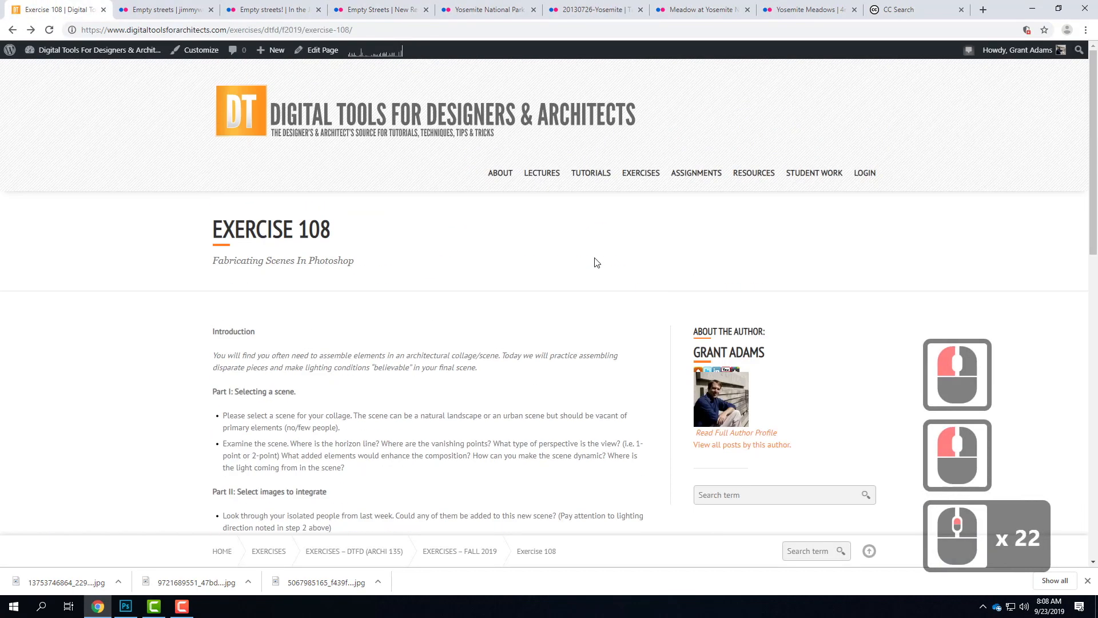
pyautogui.moveTo(753, 175)
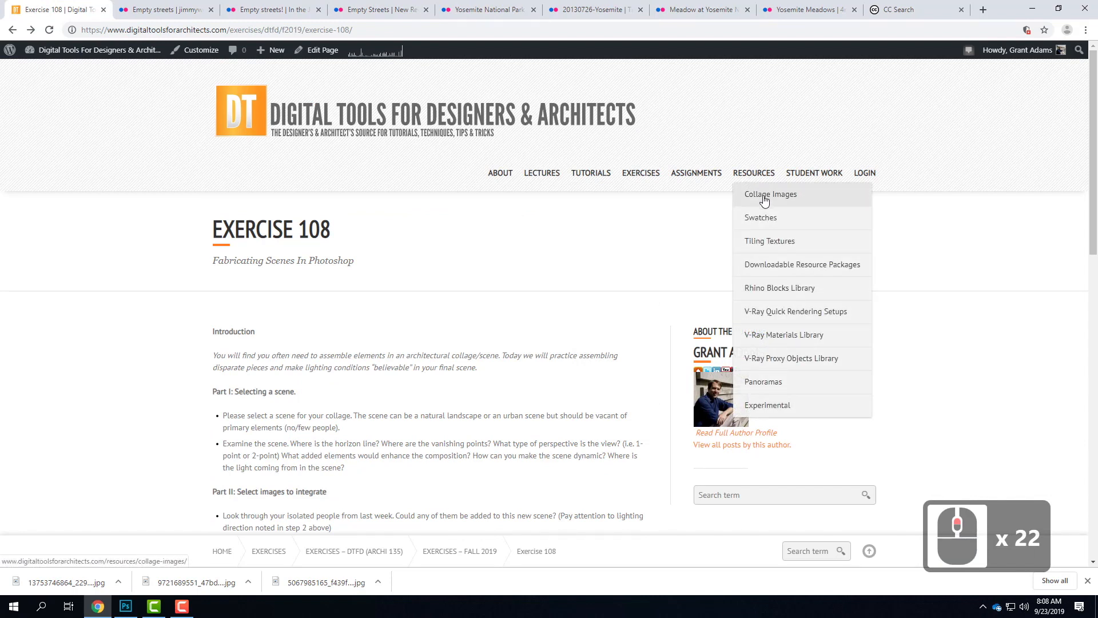
pyautogui.click(764, 197)
# Browse the cut-out figures in the Females (By Popularity) collection under the People collage images.
pyautogui.scroll(-2, 634, 244)
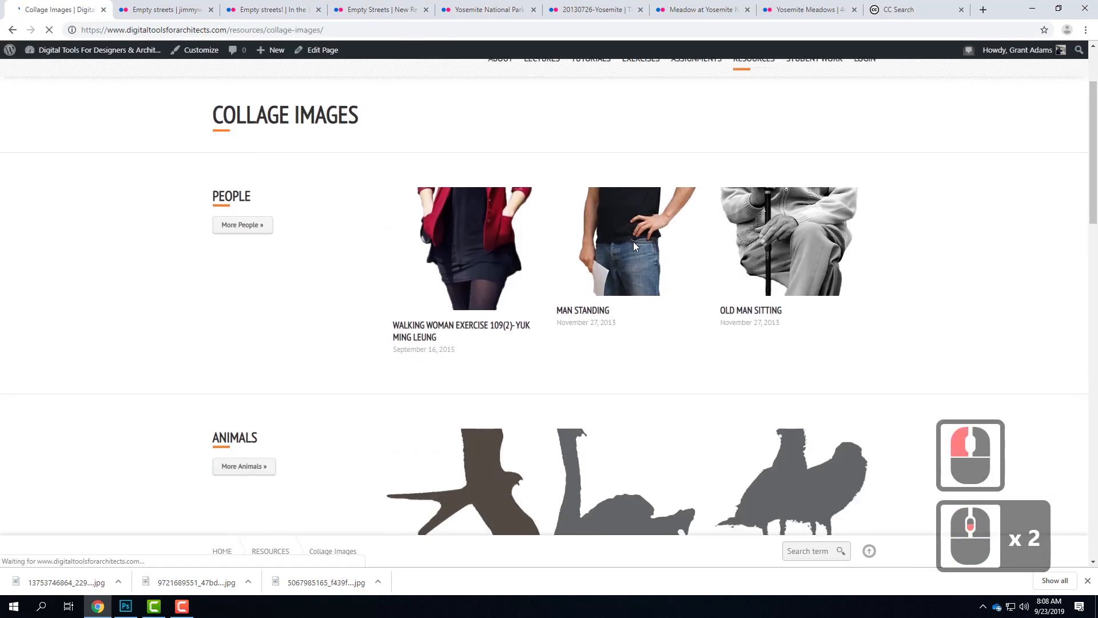
pyautogui.click(231, 229)
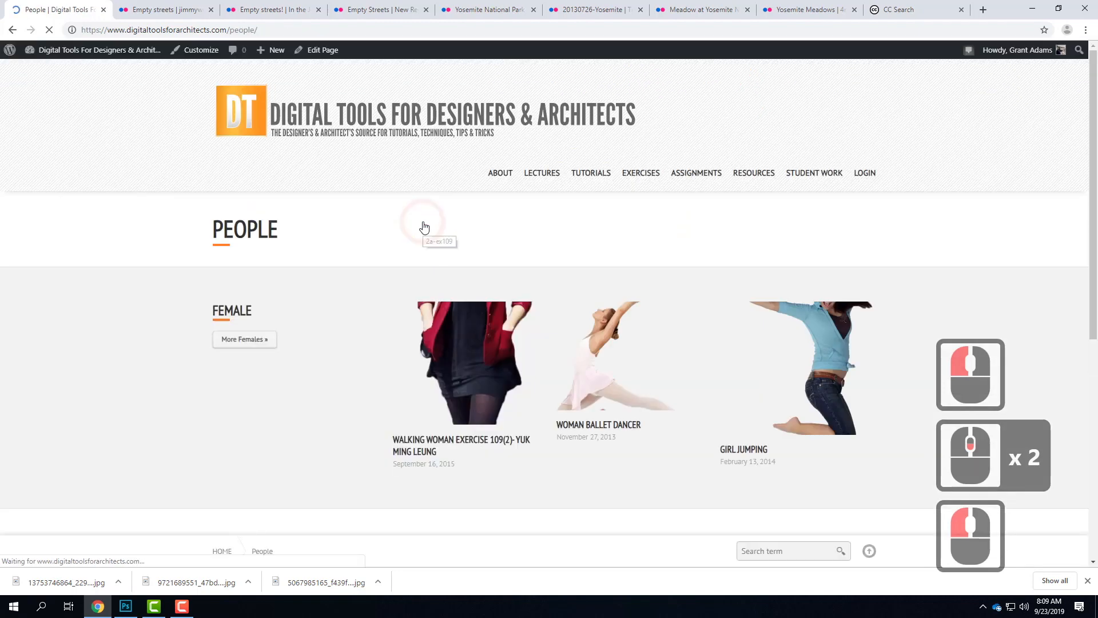
pyautogui.scroll(-3, 424, 227)
pyautogui.click(240, 170)
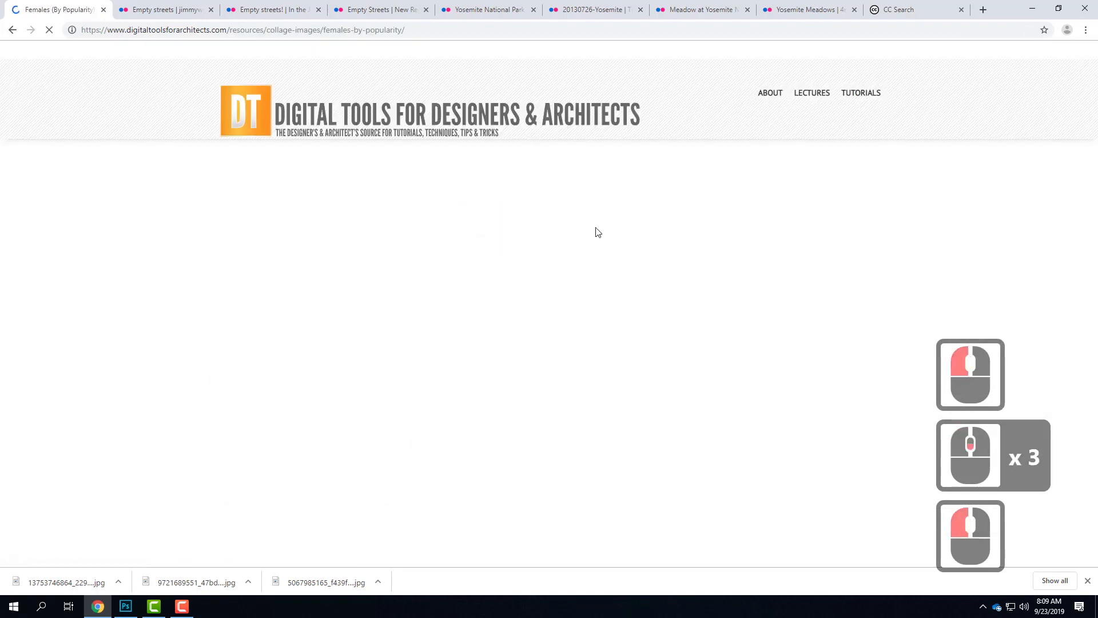
pyautogui.scroll(-4, 595, 233)
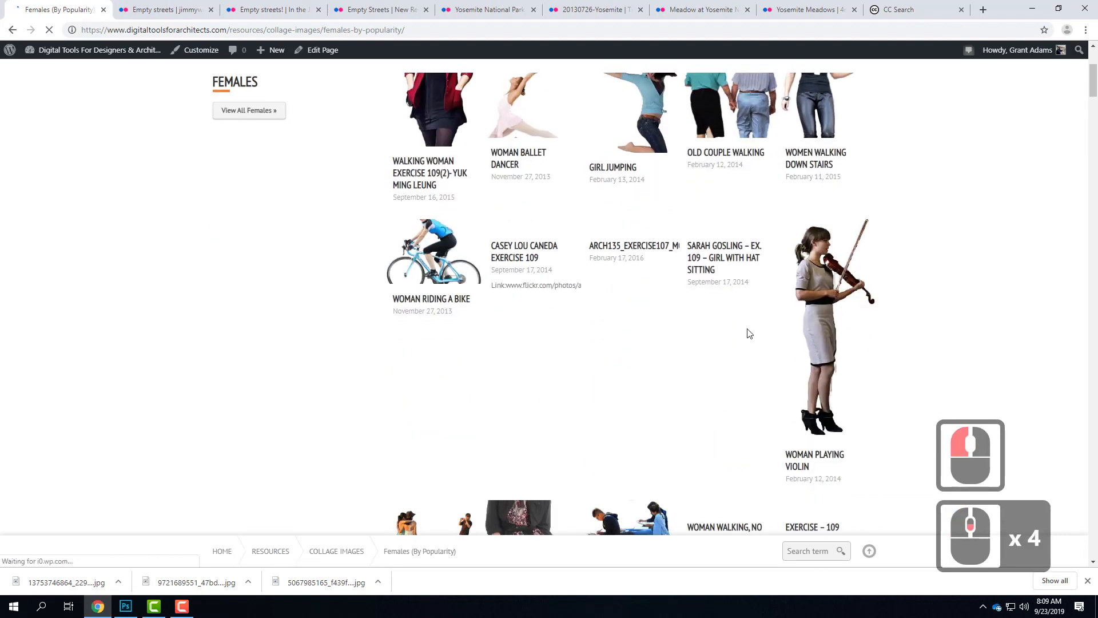
pyautogui.scroll(-6, 747, 332)
pyautogui.scroll(-3, 741, 328)
pyautogui.scroll(9, 740, 327)
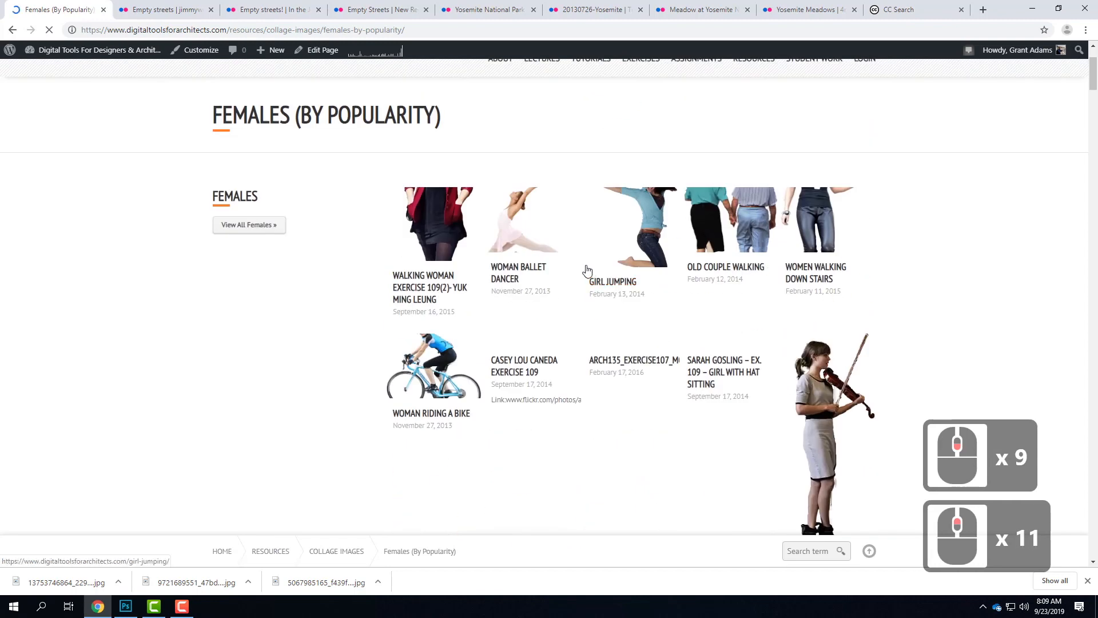
# Examine the cut-out of the walking woman in the red blazer, including its lighting, and return to the Females list.
pyautogui.click(444, 217)
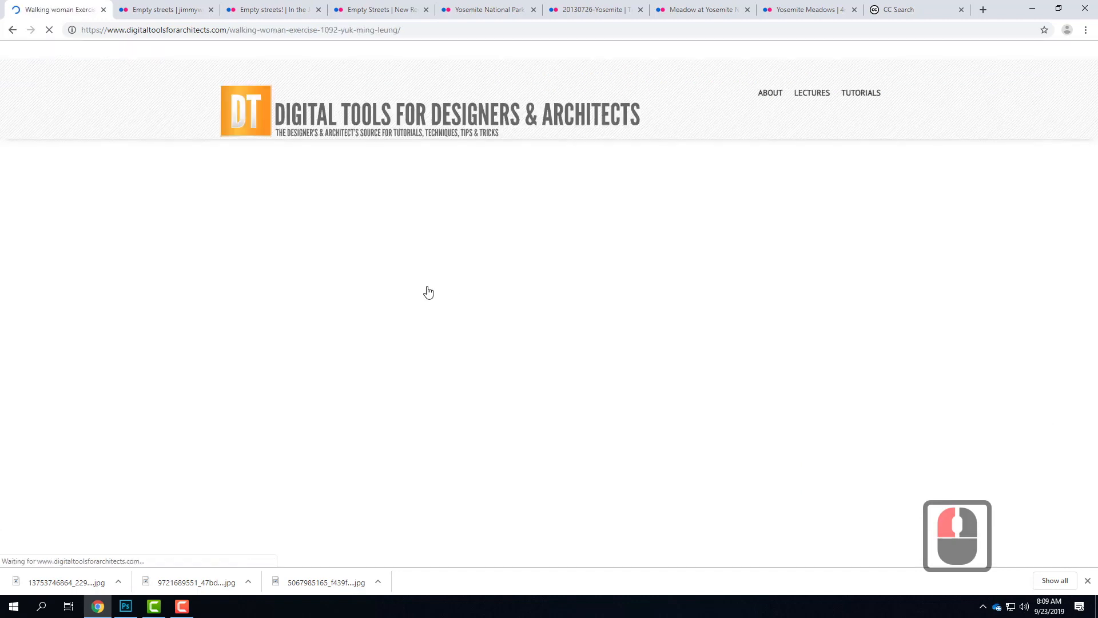
pyautogui.scroll(-6, 648, 293)
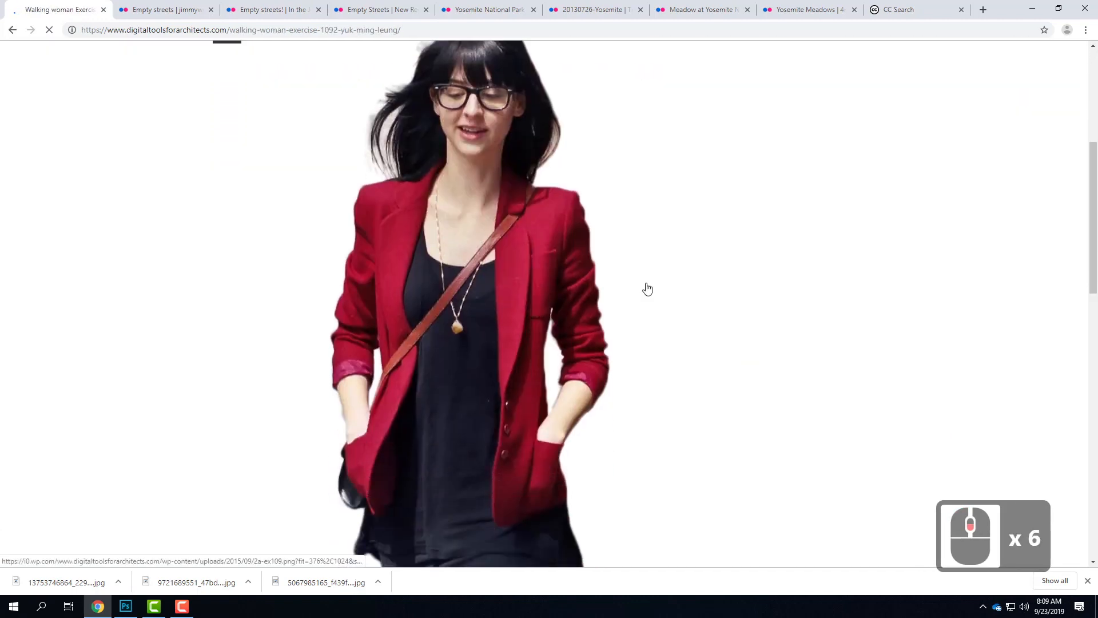
pyautogui.scroll(-2, 652, 309)
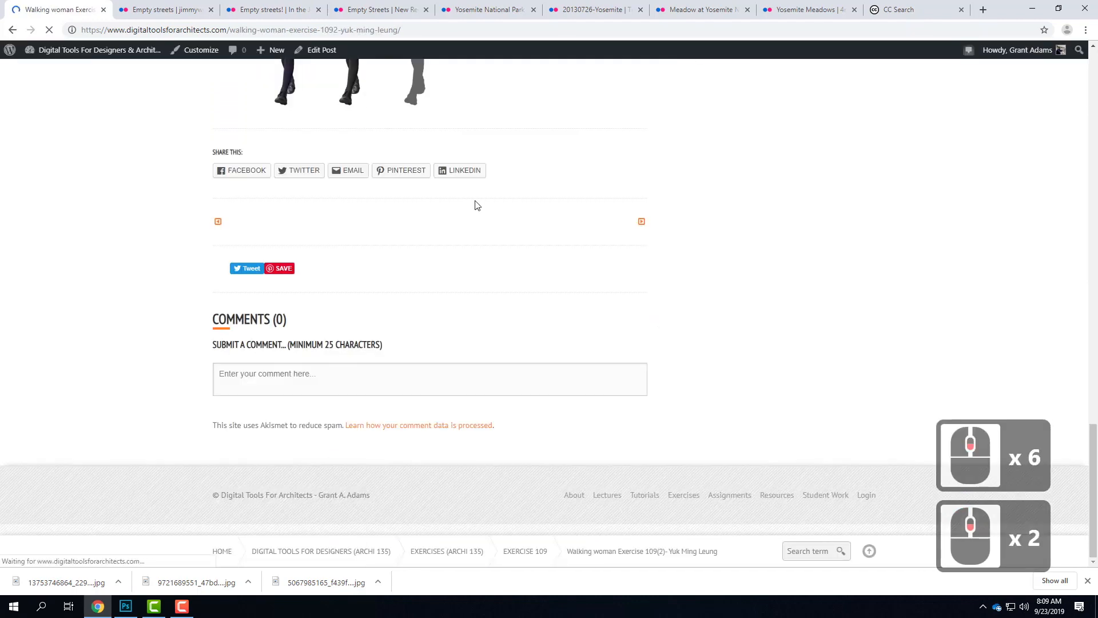
pyautogui.scroll(10, 475, 200)
pyautogui.scroll(10, 478, 227)
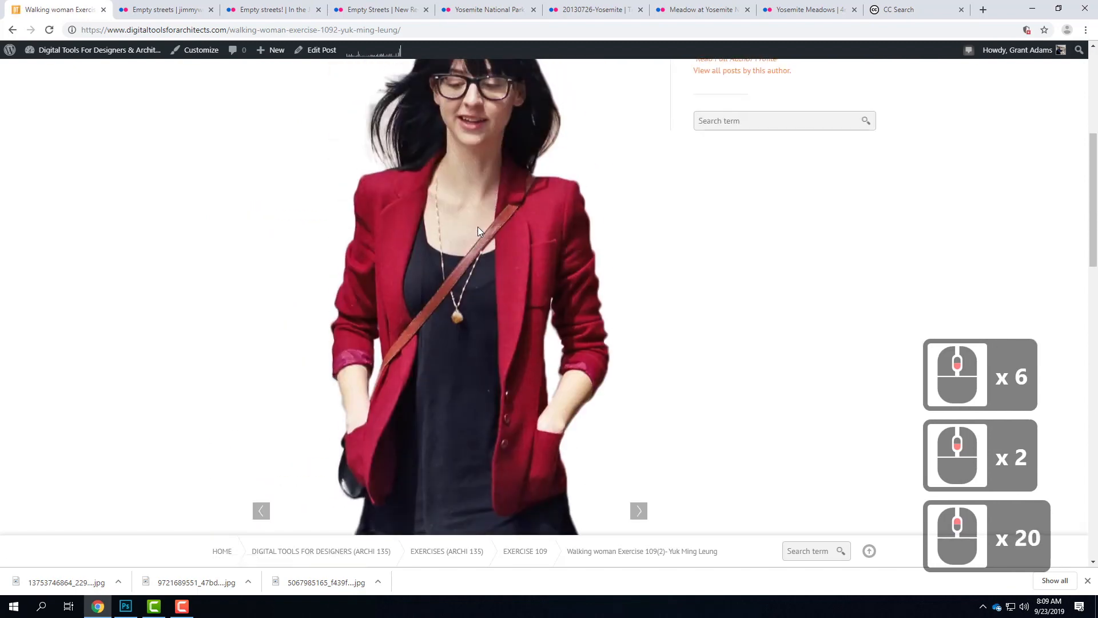
pyautogui.scroll(-2, 728, 348)
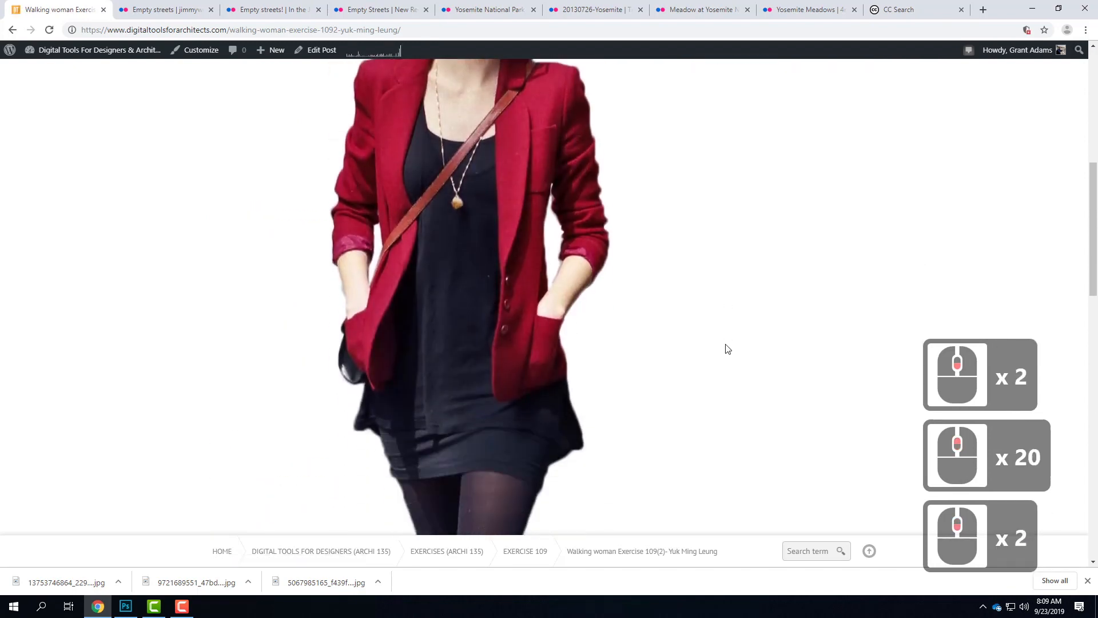
pyautogui.moveTo(379, 256)
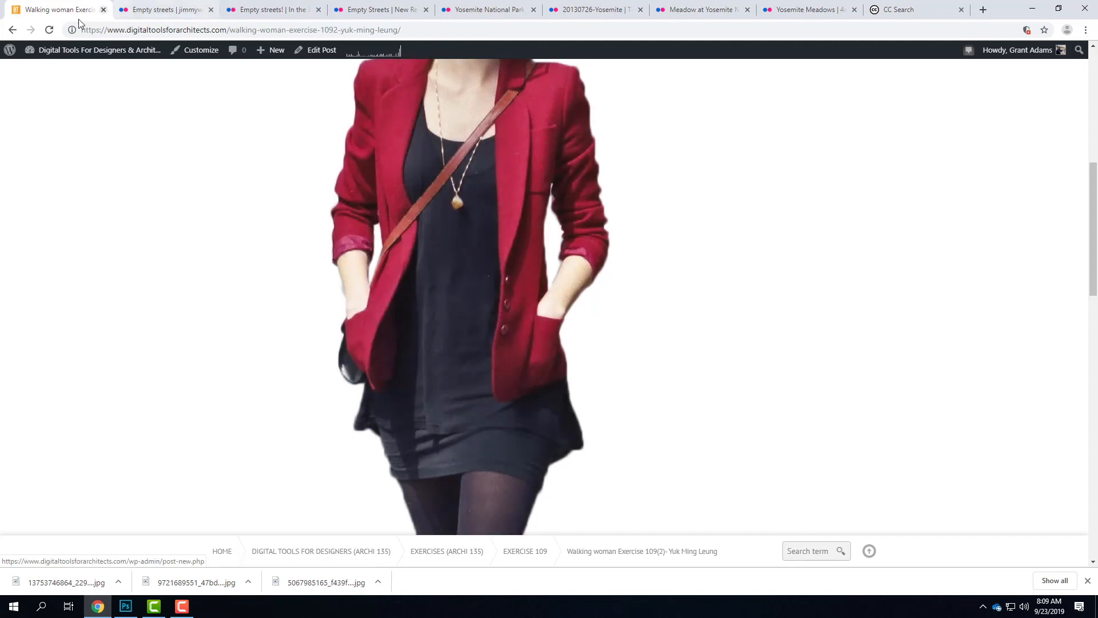
pyautogui.click(12, 31)
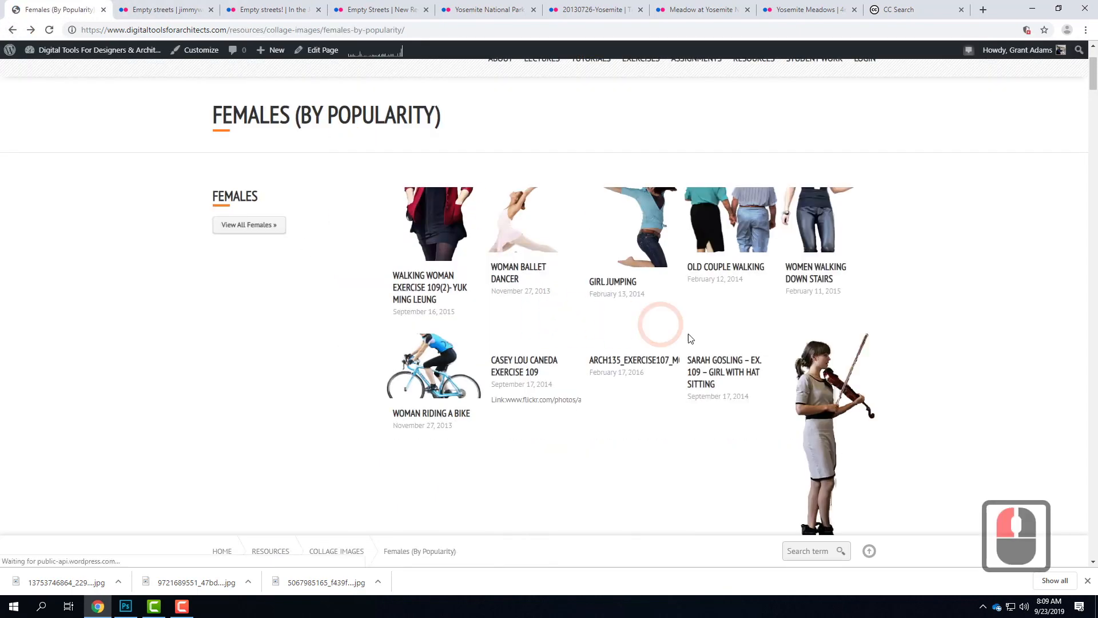
# Browse the Females list, examine the lighting on the Girl with Books cut-out, and return to the list.
pyautogui.scroll(-10, 743, 312)
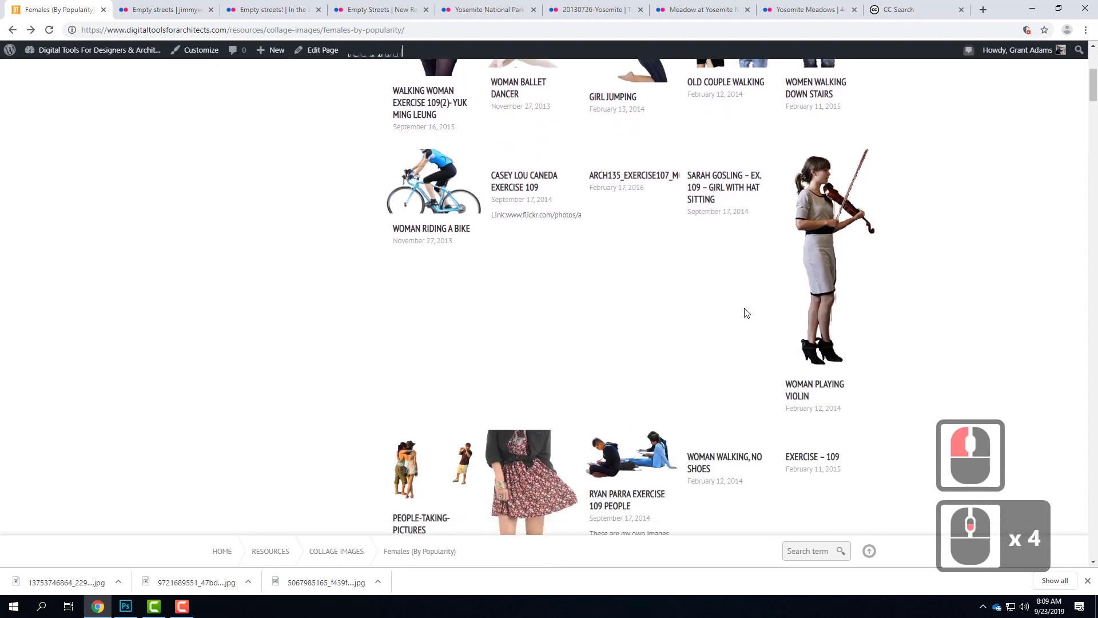
pyautogui.scroll(-11, 745, 311)
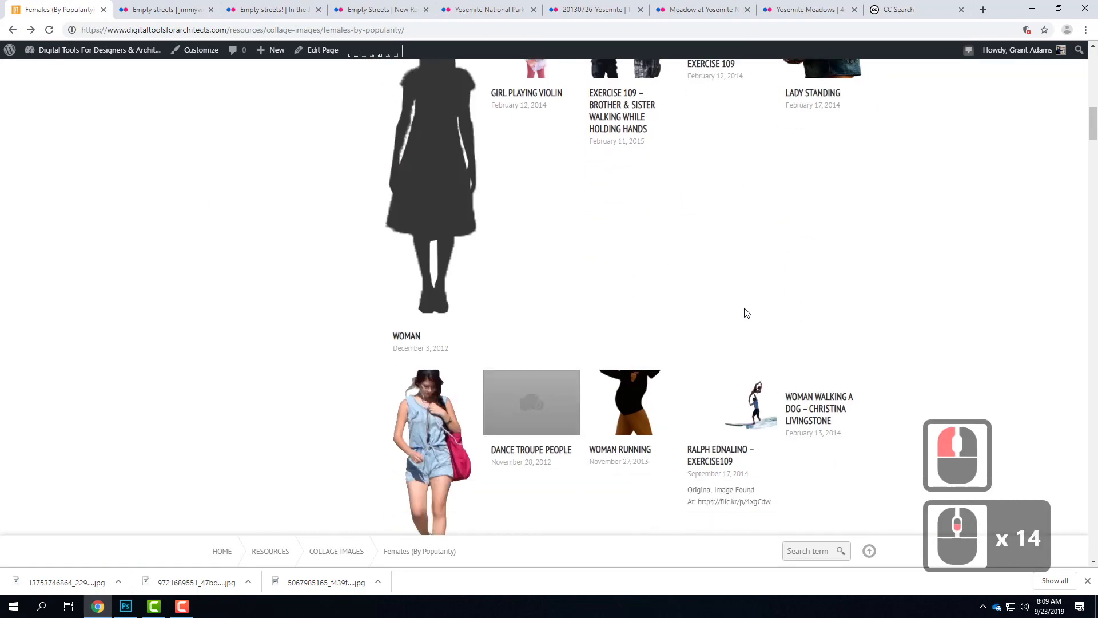
pyautogui.scroll(-11, 745, 312)
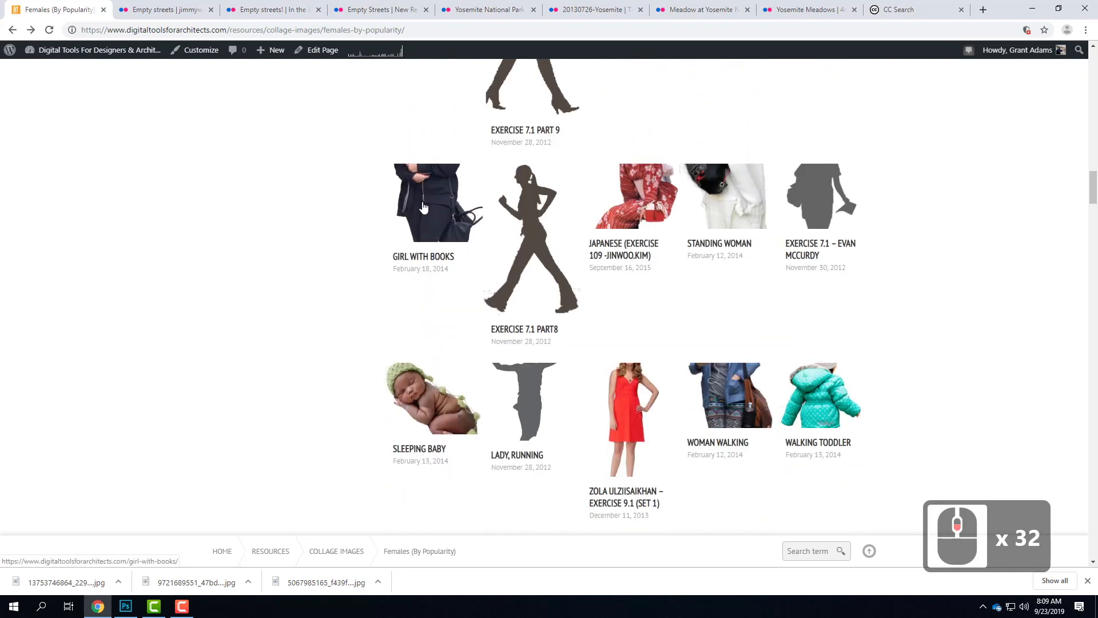
pyautogui.click(420, 208)
pyautogui.scroll(-8, 625, 240)
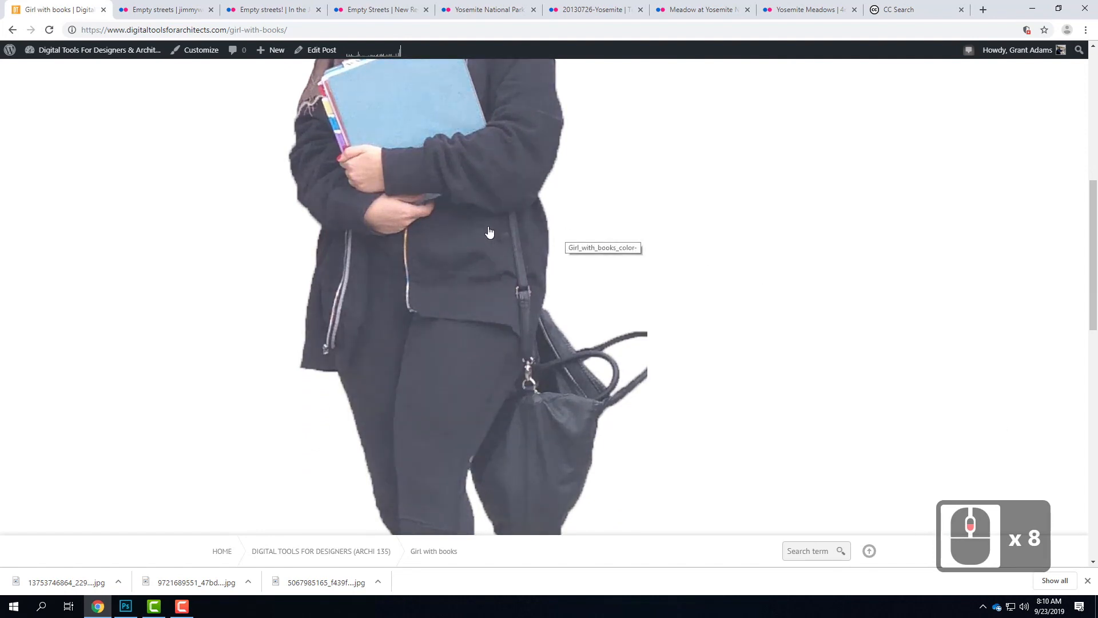
pyautogui.scroll(5, 662, 247)
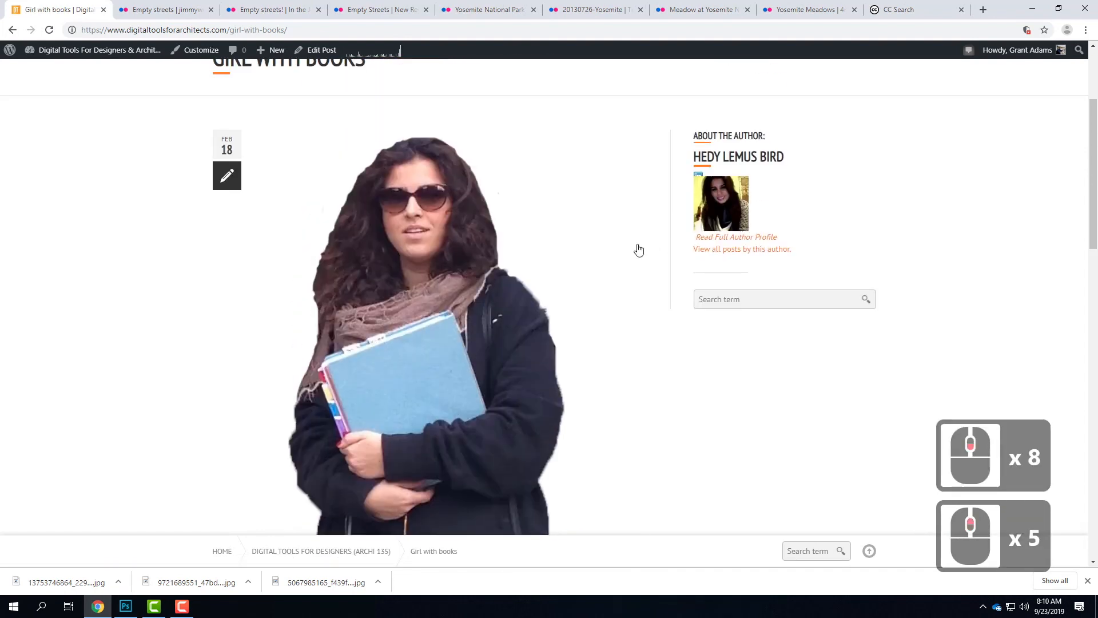
pyautogui.click(12, 30)
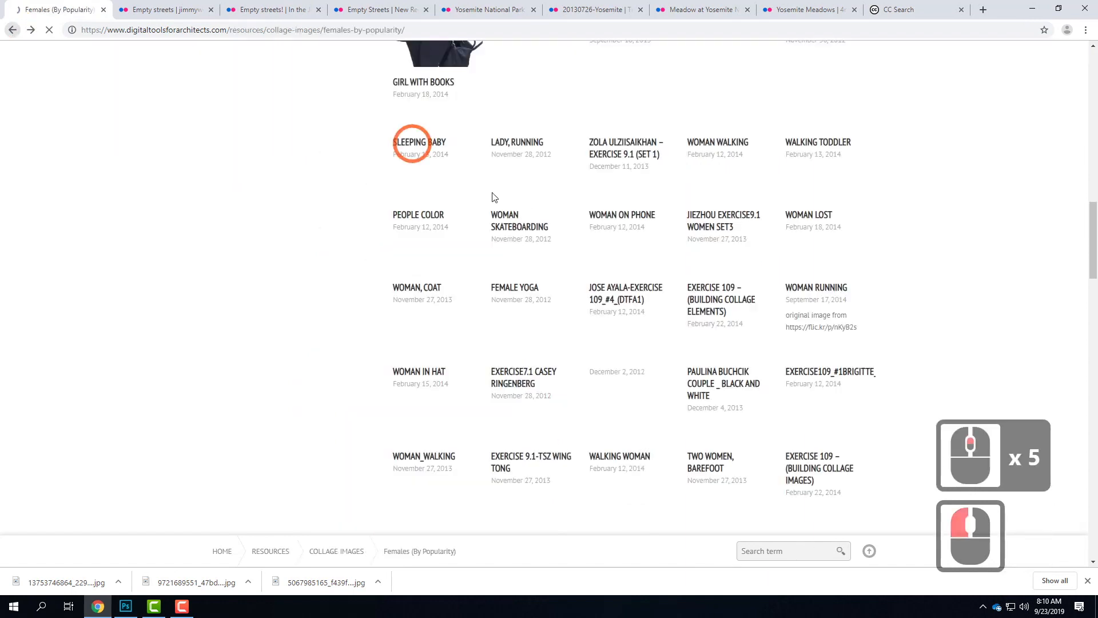
# Look further through the Females list, inspect the Walking Woman cut-out in the red shirt from head to feet, and return.
pyautogui.scroll(-5, 831, 261)
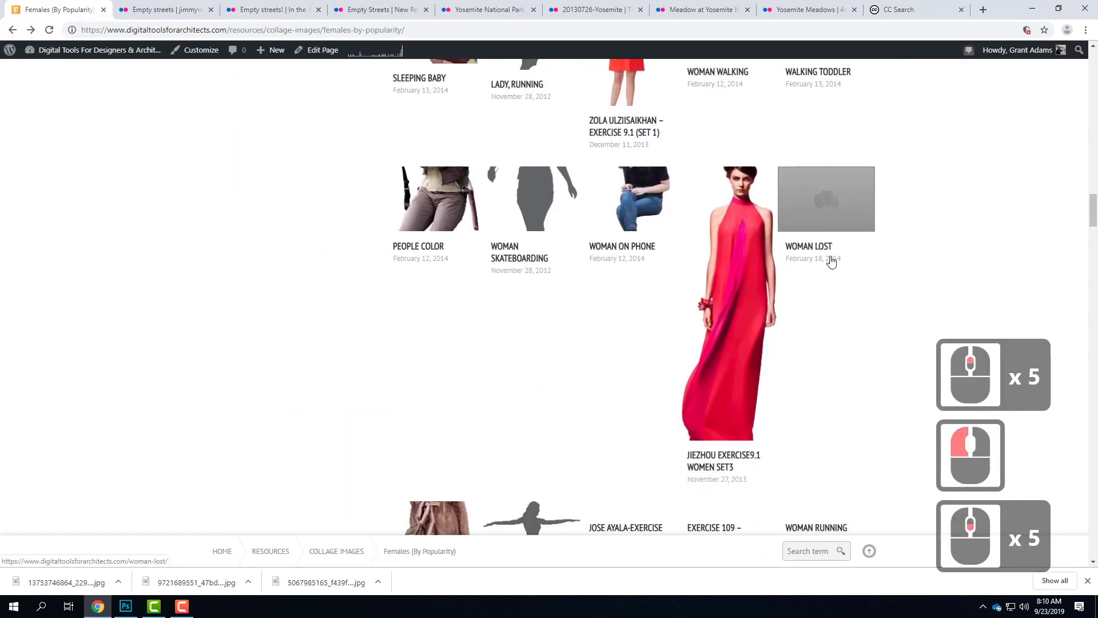
pyautogui.scroll(-8, 831, 262)
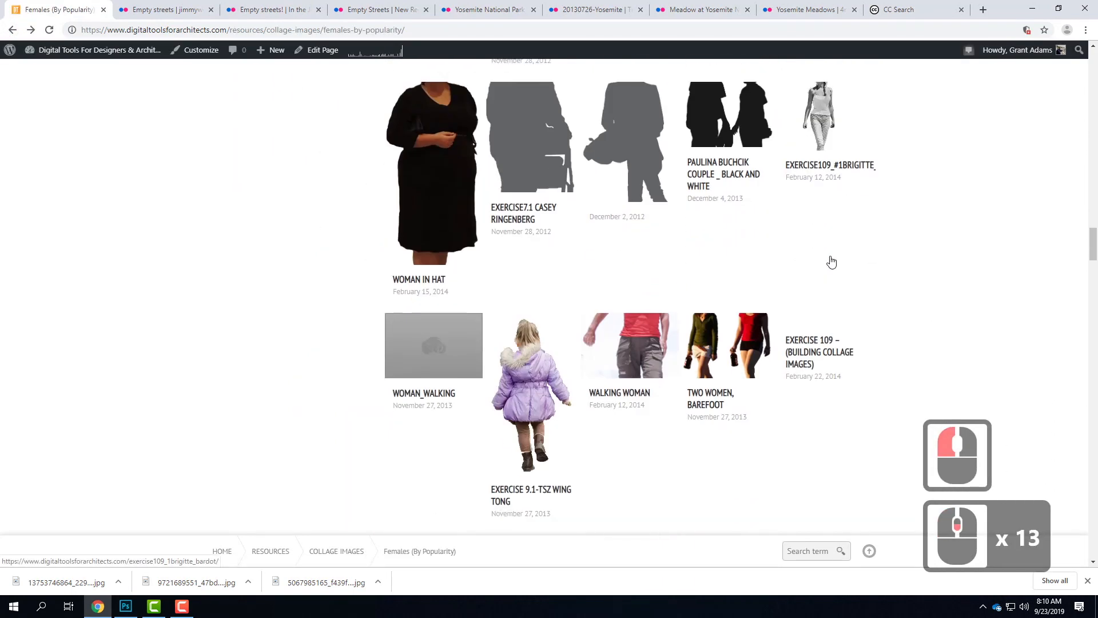
pyautogui.scroll(-7, 831, 262)
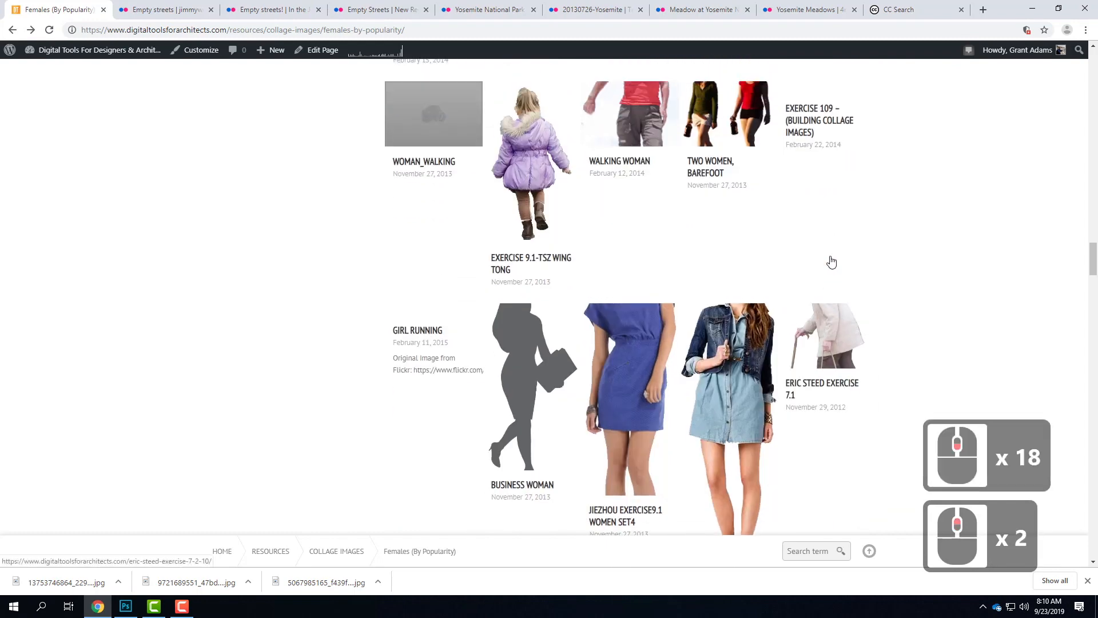
pyautogui.click(636, 160)
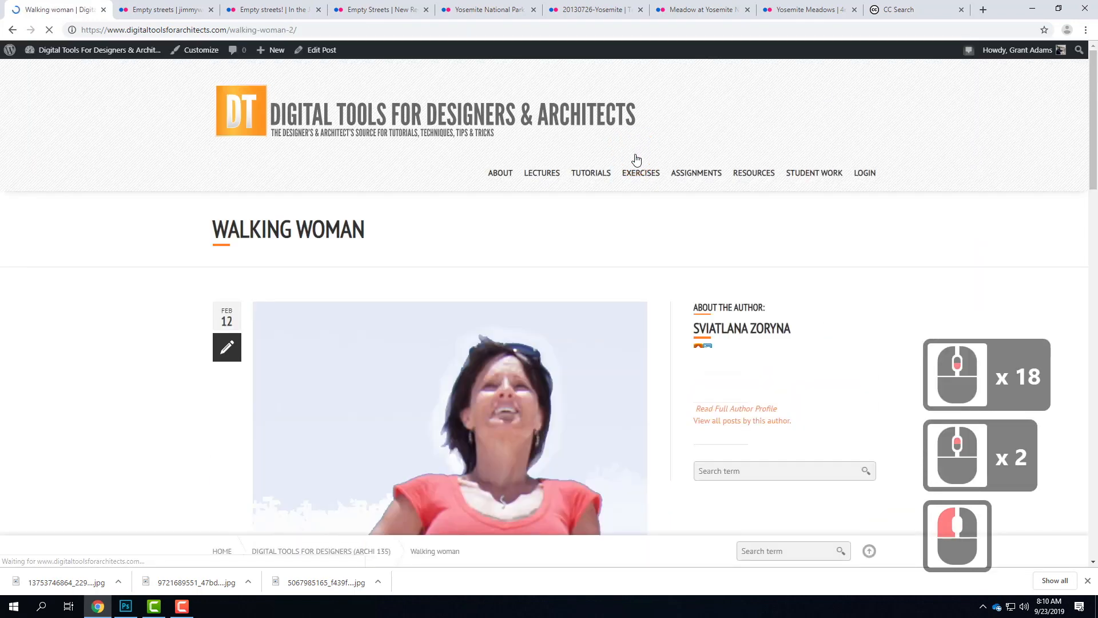
pyautogui.scroll(-8, 636, 160)
pyautogui.scroll(-3, 636, 160)
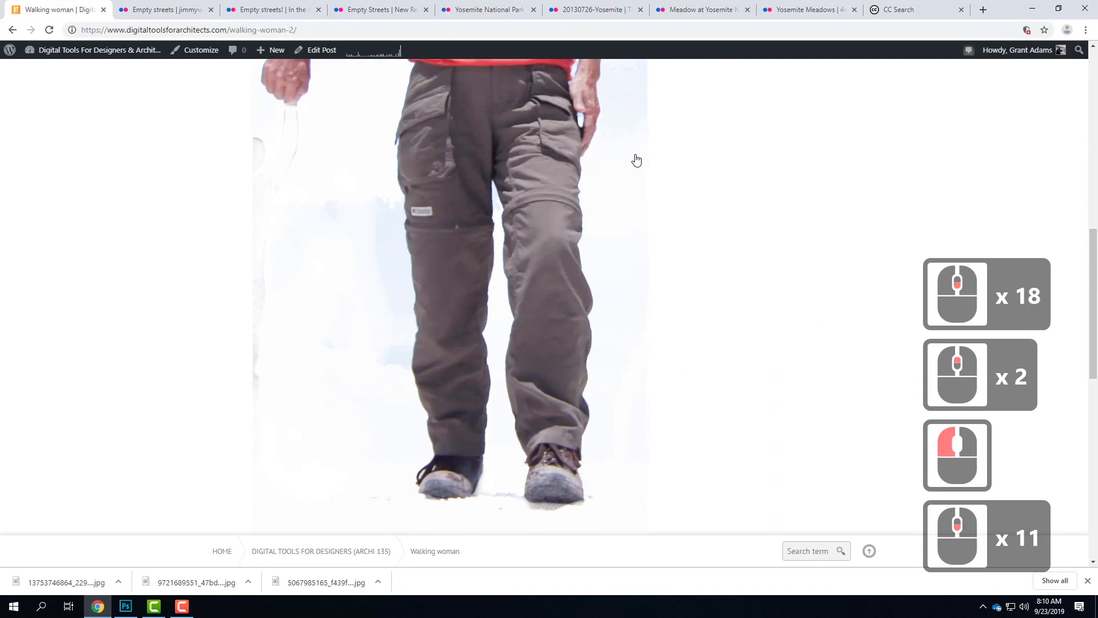
pyautogui.click(12, 30)
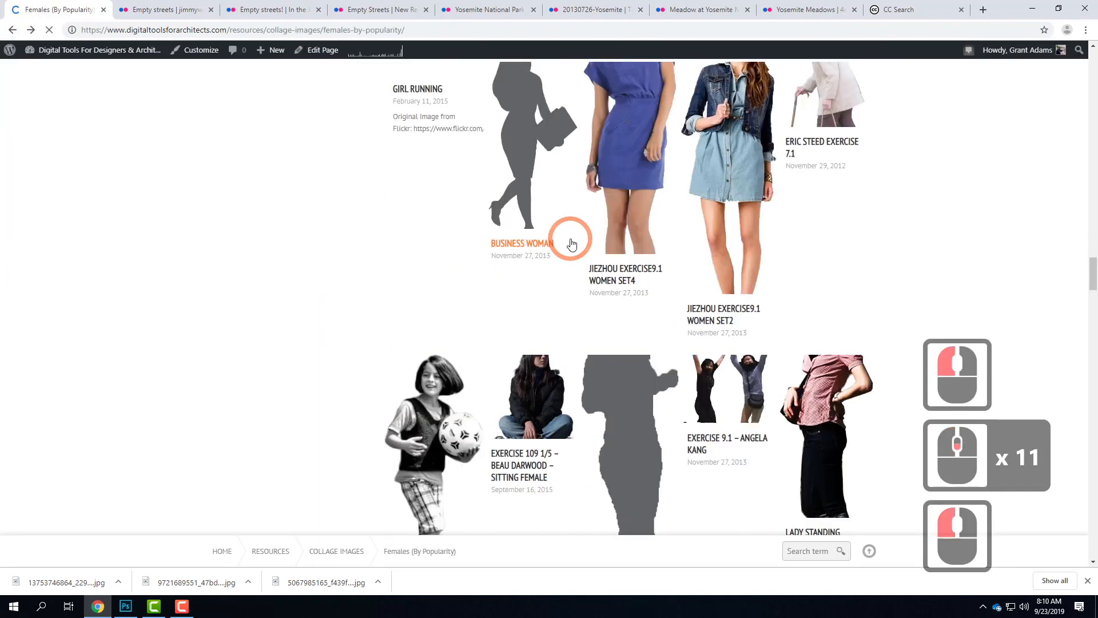
# Browse more female cut-outs and examine the lighting on the Exercise 9.1(5) woman in a hat, white sweater and dark shorts.
pyautogui.scroll(-8, 565, 240)
pyautogui.scroll(-10, 611, 255)
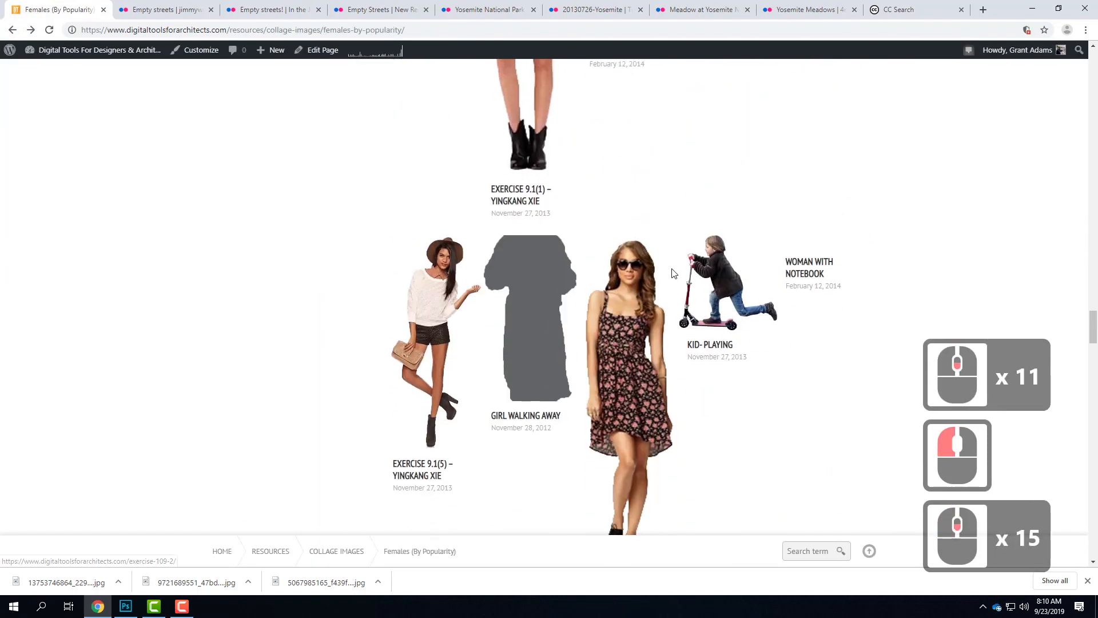
pyautogui.scroll(-1, 703, 330)
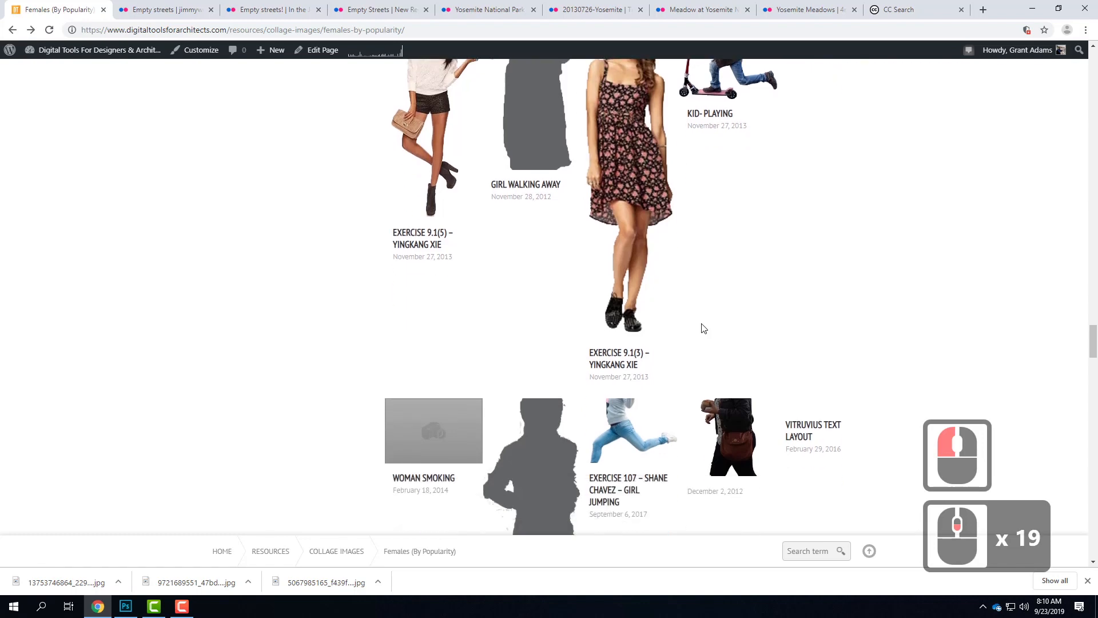
pyautogui.scroll(-8, 703, 326)
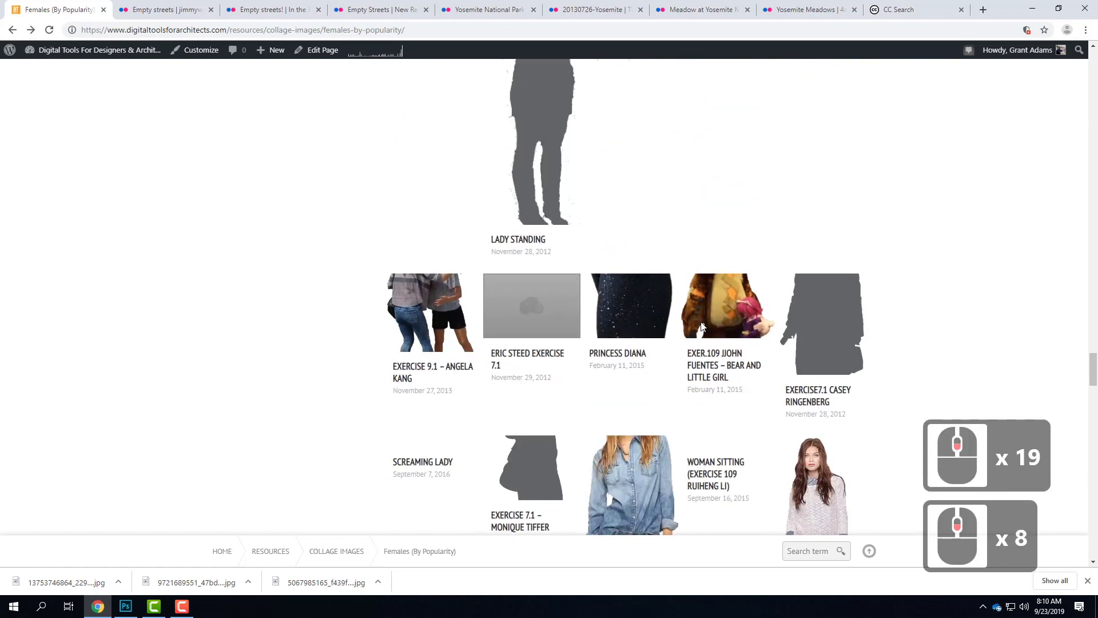
pyautogui.scroll(10, 702, 327)
pyautogui.scroll(2, 703, 326)
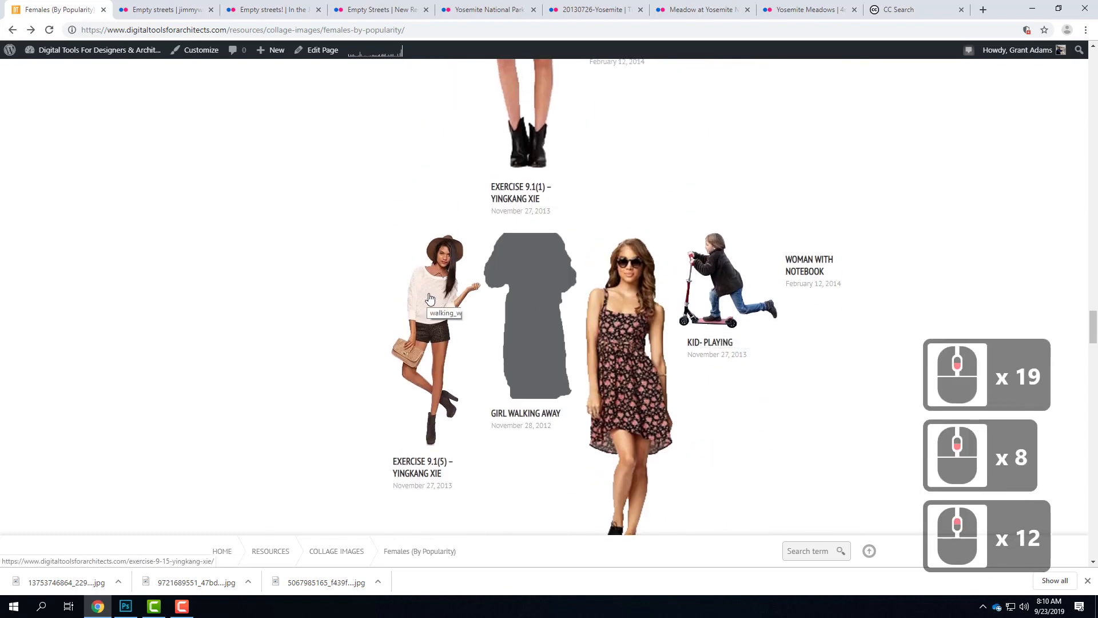
pyautogui.click(507, 289)
pyautogui.scroll(-4, 612, 304)
pyautogui.scroll(-9, 613, 305)
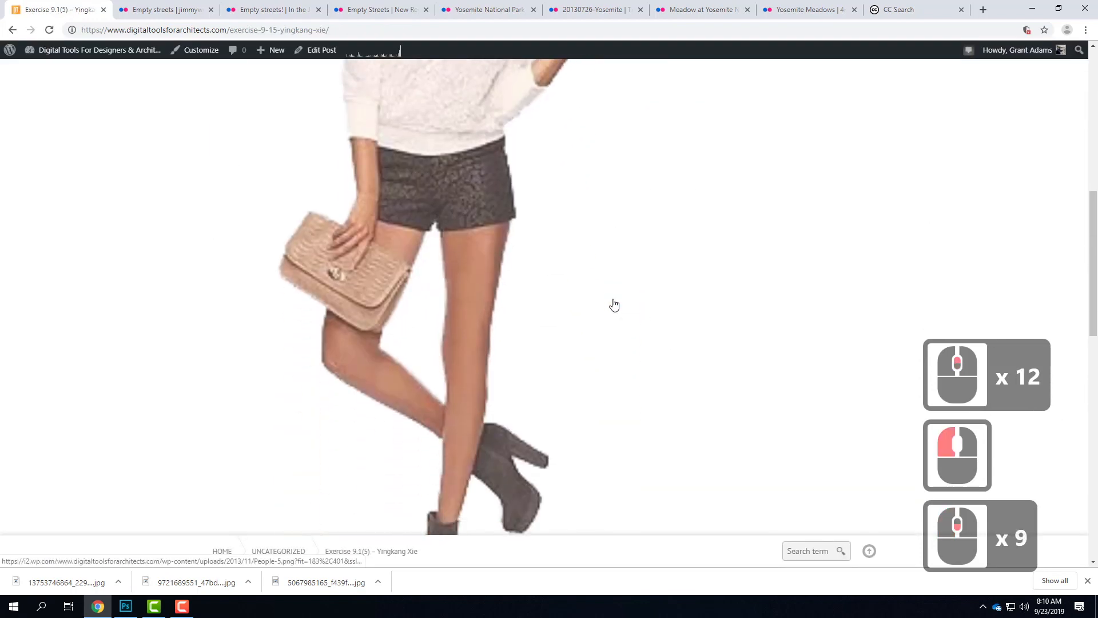
pyautogui.scroll(7, 436, 223)
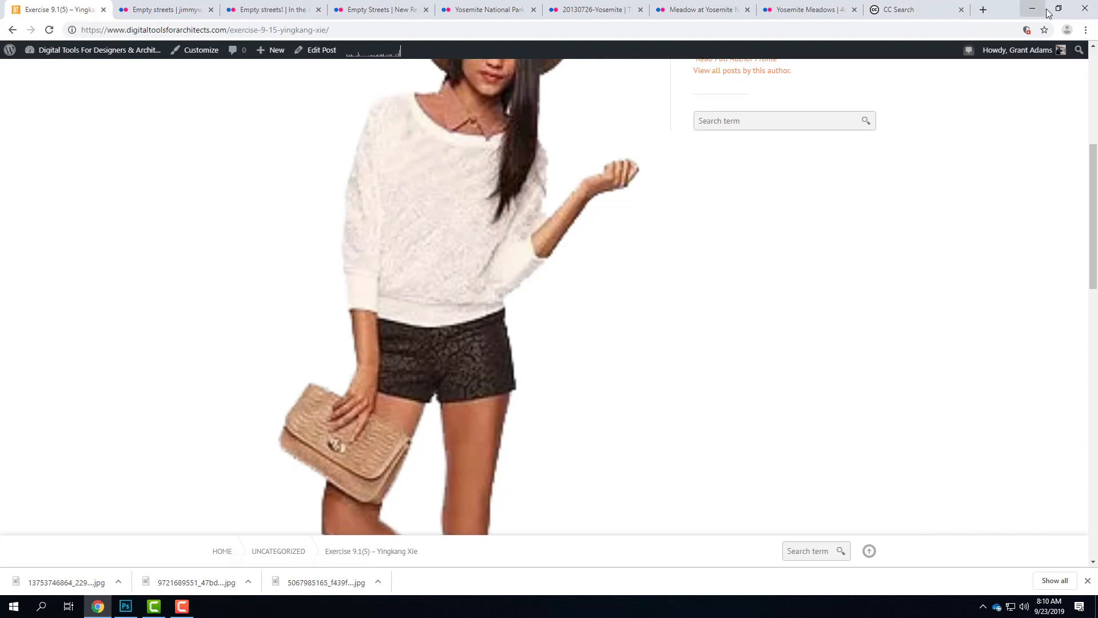
# Leave Chrome and open File Explorer at the college OneDrive folder.
pyautogui.click(1030, 11)
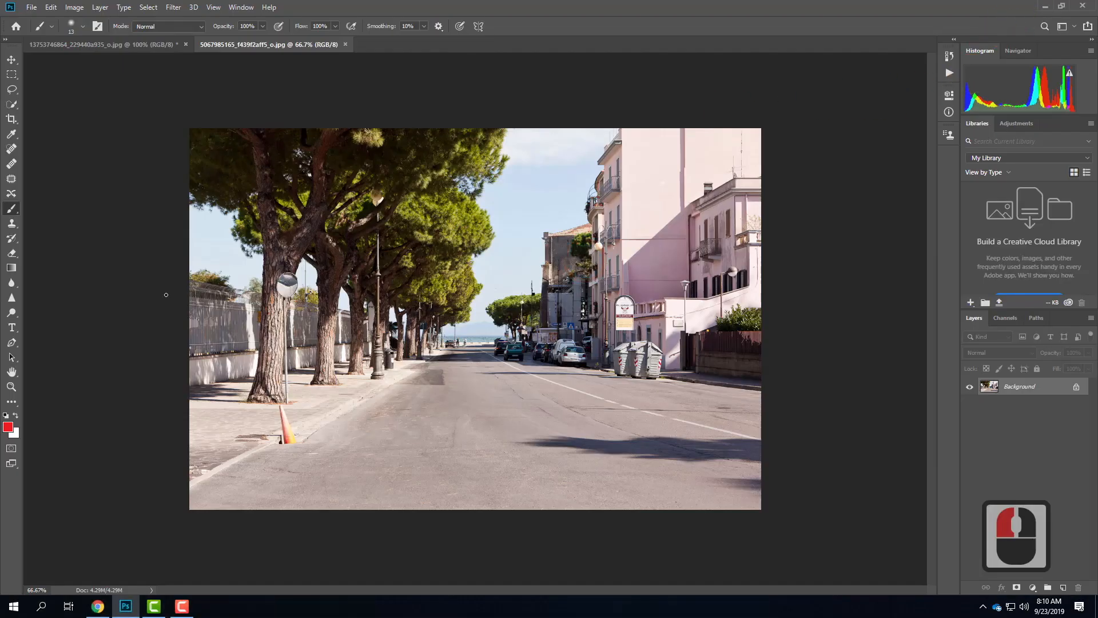
pyautogui.click(14, 606)
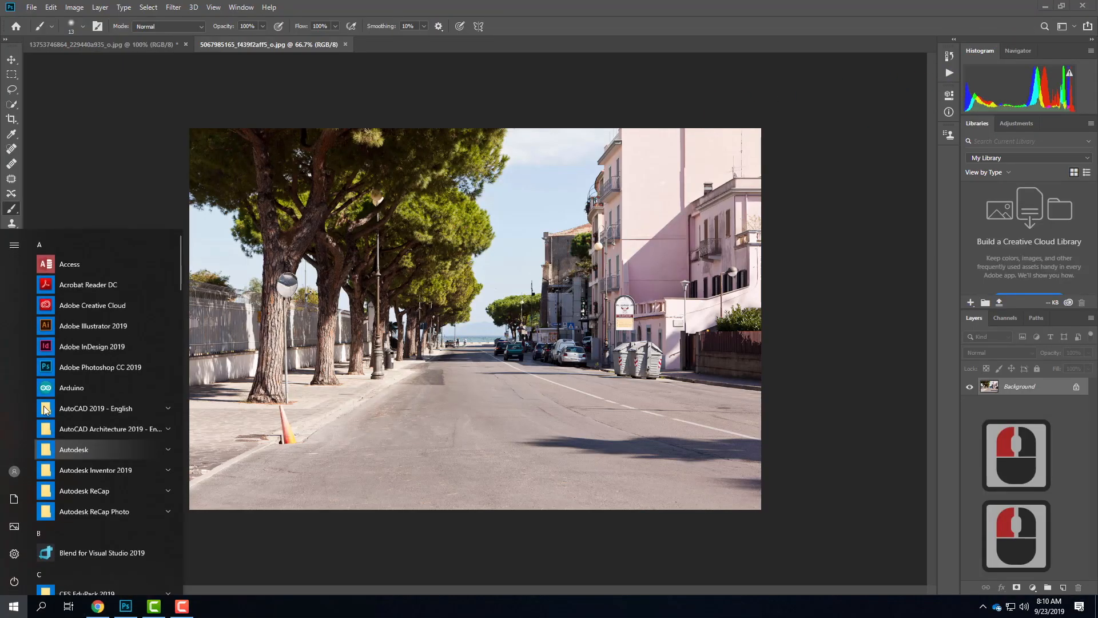
pyautogui.click(43, 611)
pyautogui.click(13, 279)
pyautogui.click(13, 611)
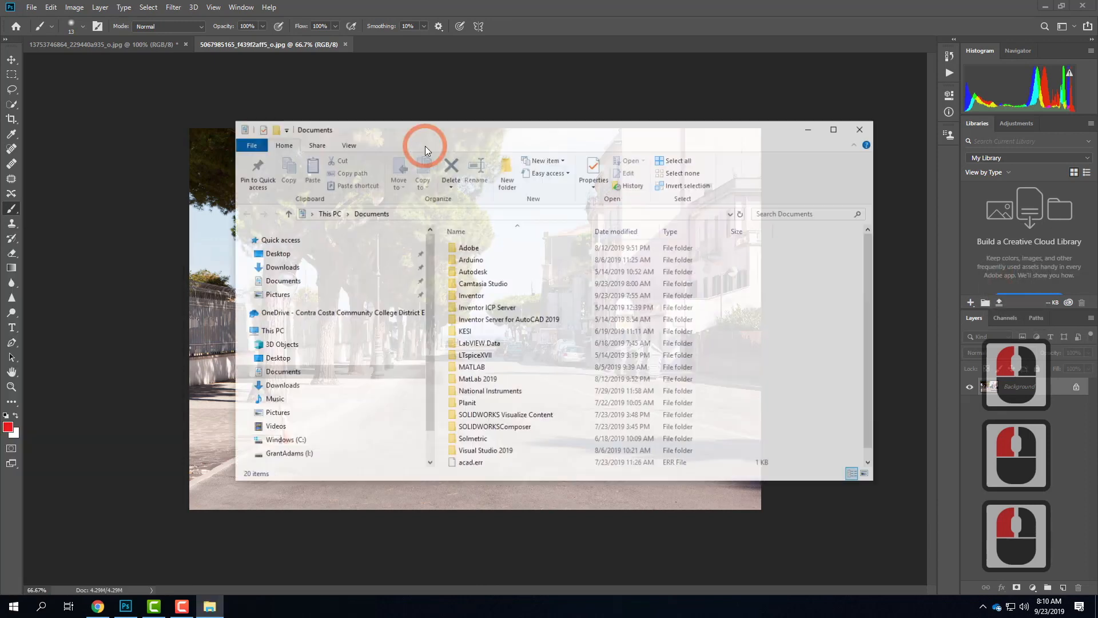
pyautogui.click(299, 313)
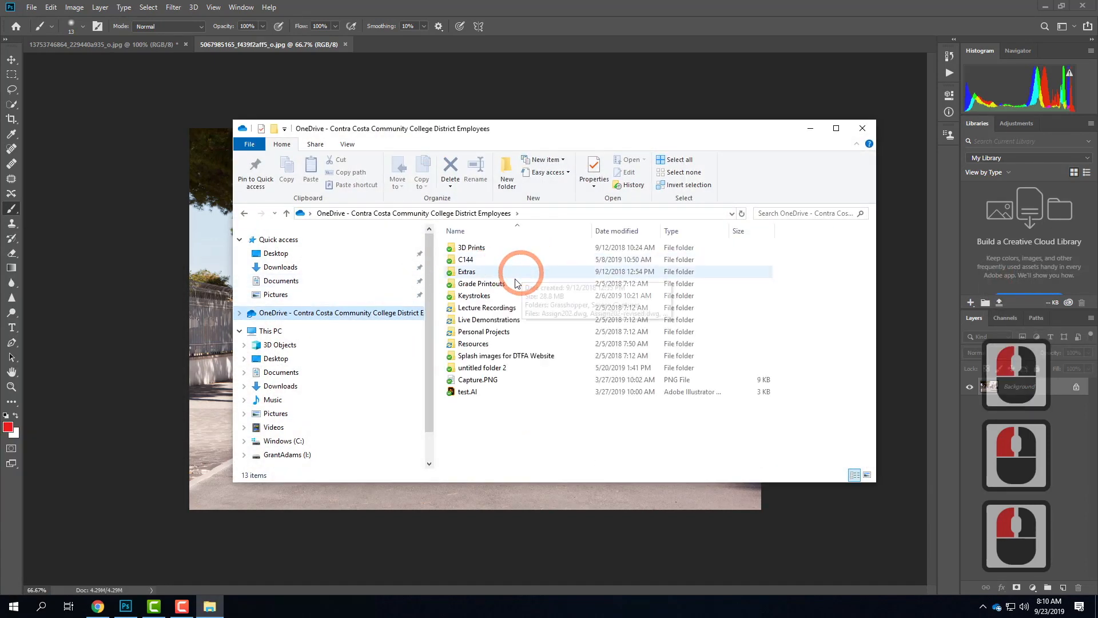
# Open the Elements folder under Live Demonstrations, Live - A135 Exercises, Ex108.
pyautogui.click(482, 323)
pyautogui.doubleClick(482, 324)
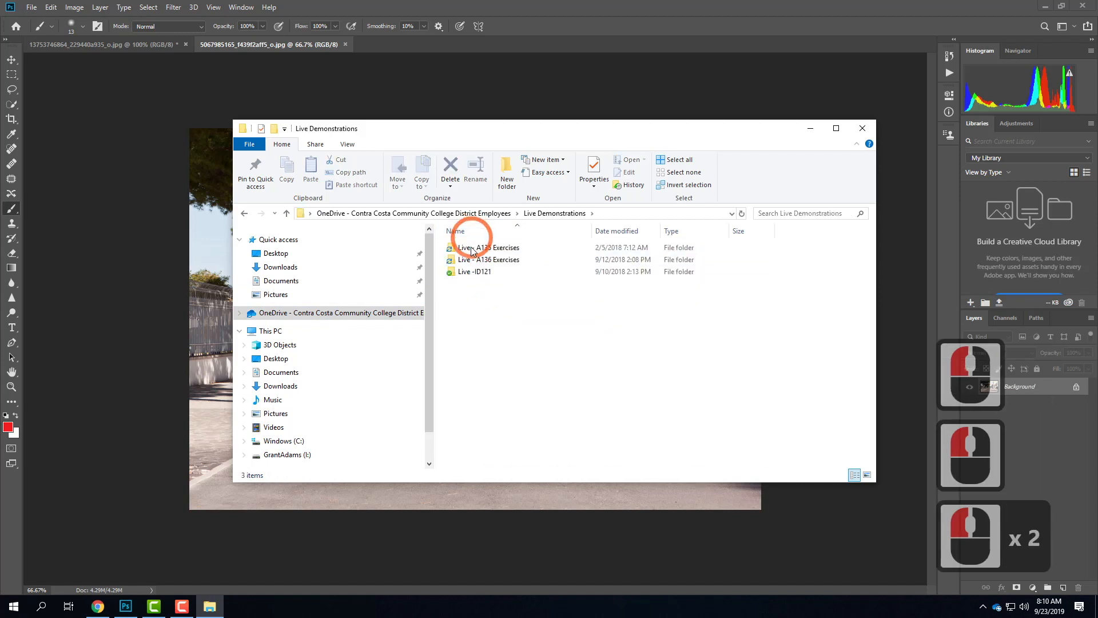
pyautogui.doubleClick(473, 249)
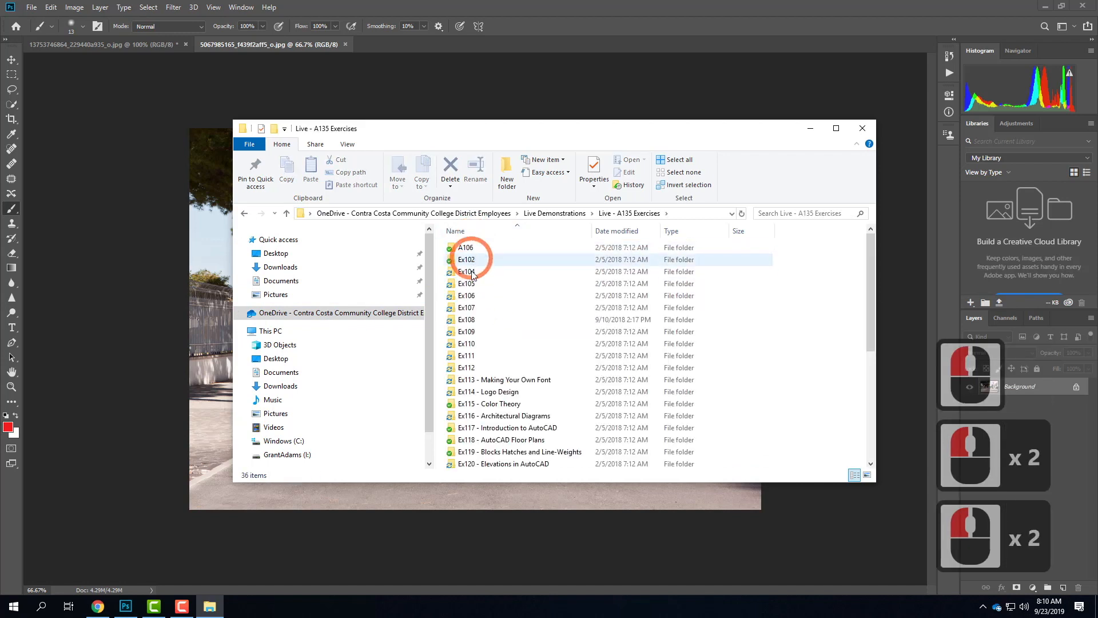
pyautogui.doubleClick(469, 318)
pyautogui.click(479, 249)
pyautogui.doubleClick(467, 248)
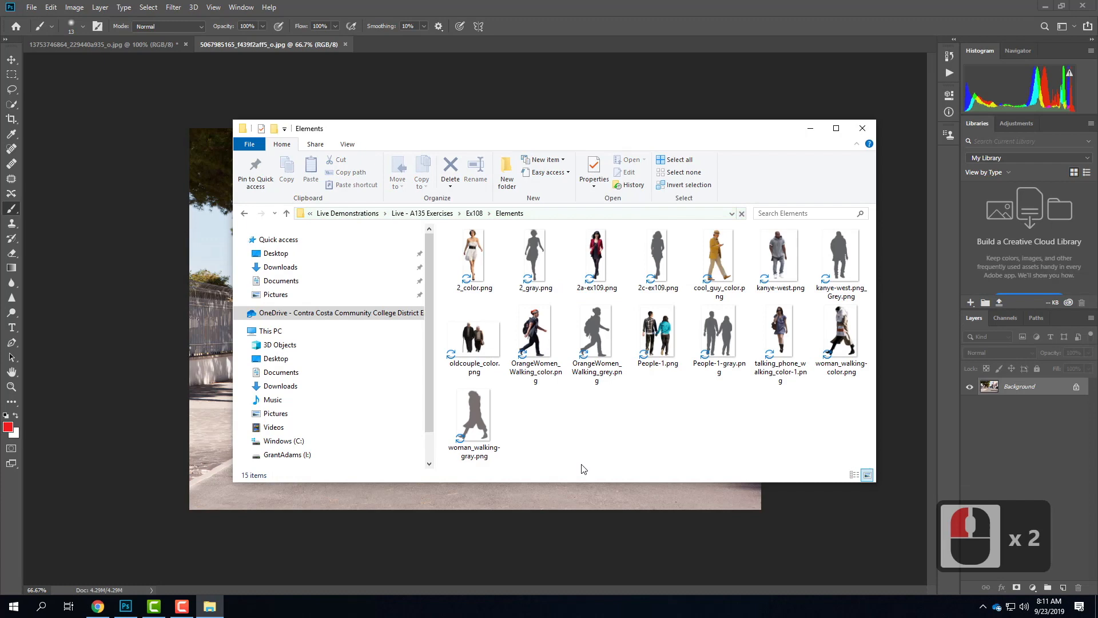
# View People-1.png in Paint, examine the light and shadow on the couple from head to feet, and close it.
pyautogui.doubleClick(656, 334)
pyautogui.scroll(-4, 536, 307)
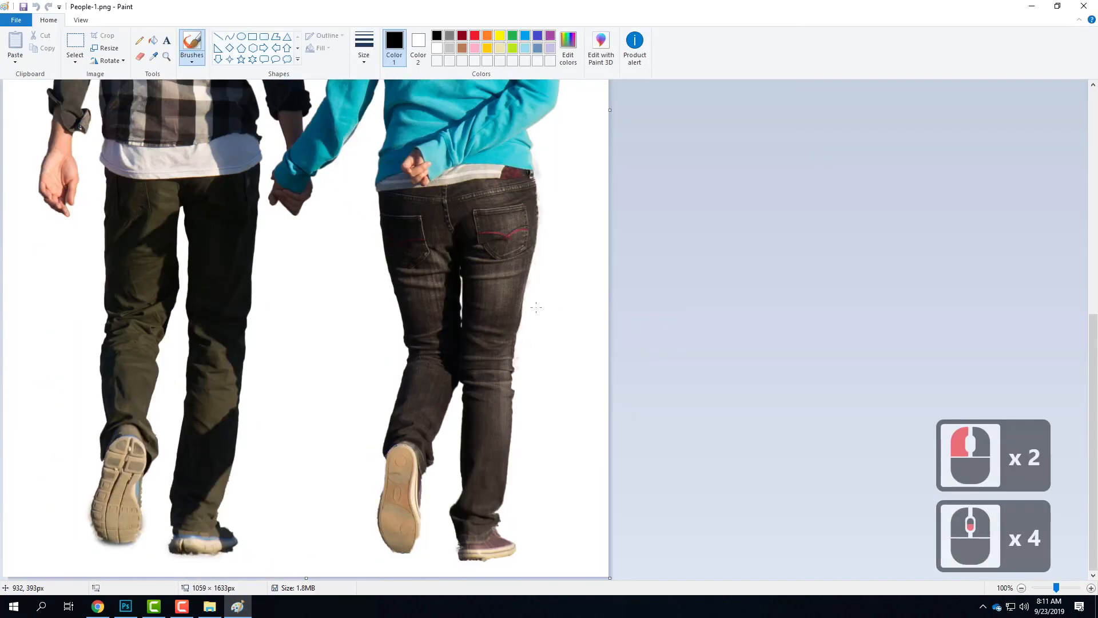
pyautogui.scroll(3, 537, 310)
pyautogui.scroll(-1, 538, 311)
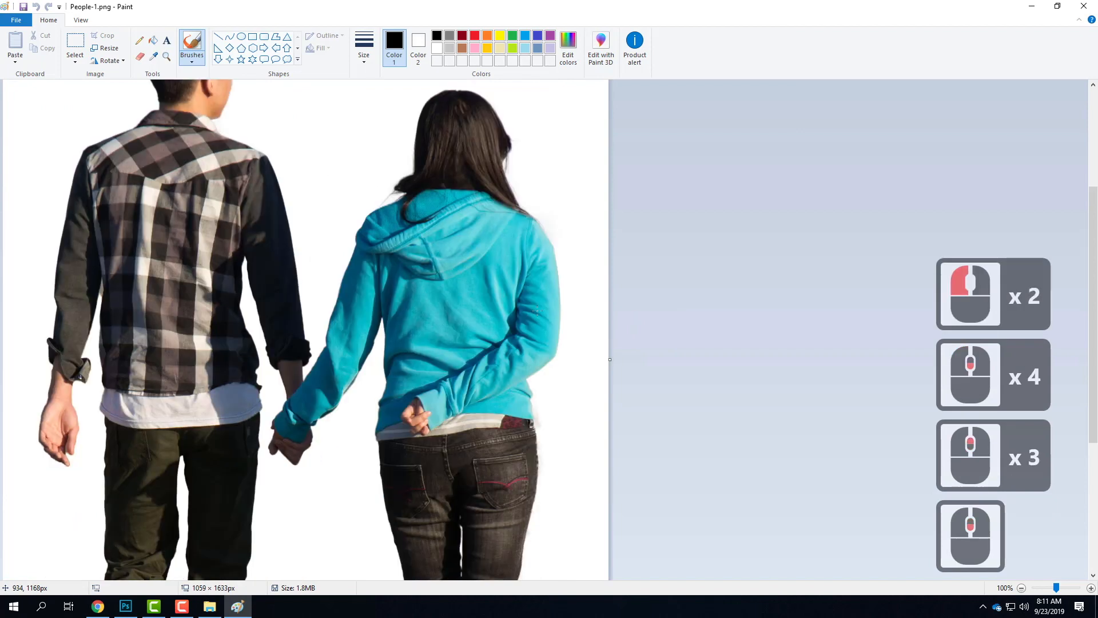
pyautogui.scroll(-2, 572, 290)
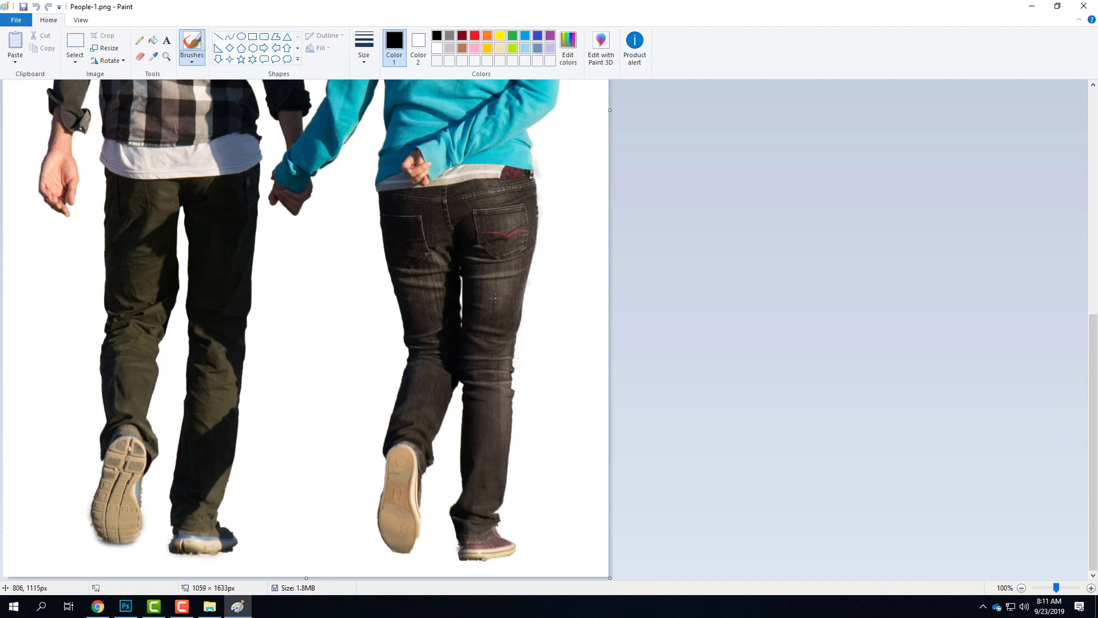
pyautogui.scroll(2, 426, 380)
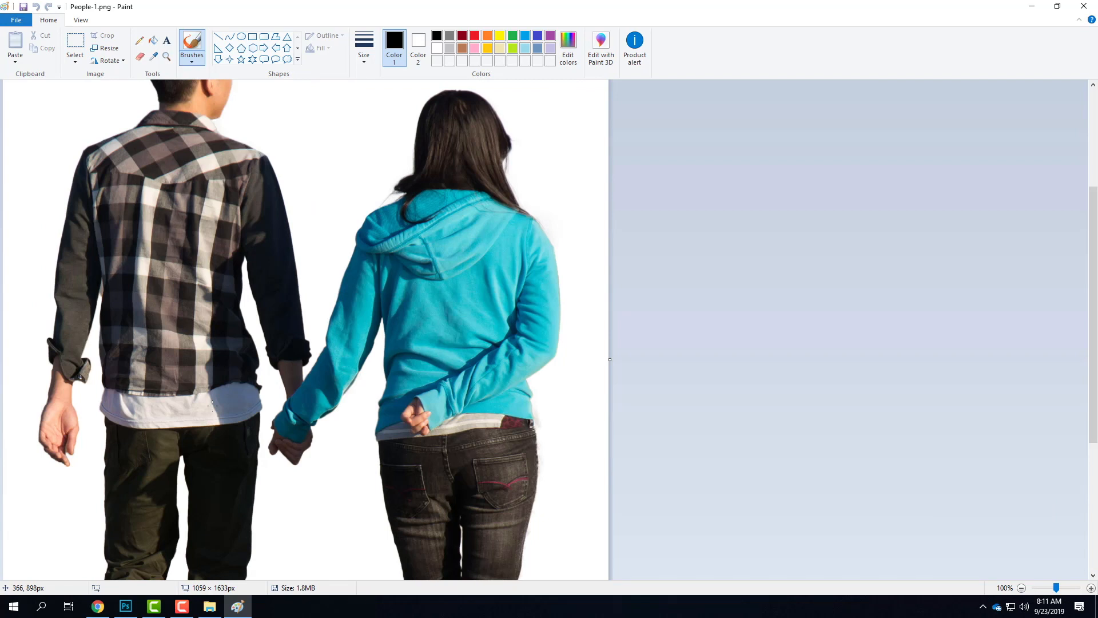
pyautogui.click(1075, 7)
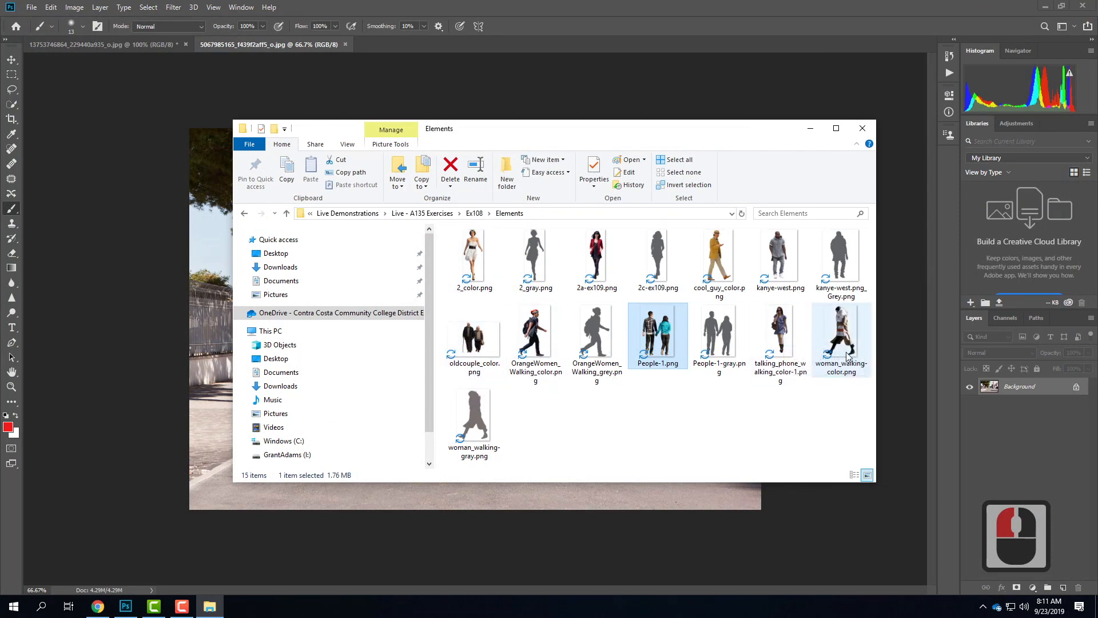
# Inspect the lighting on the woman in talking_phone_walking_color-1.png in Paint, close it, and switch back to the street photo in Photoshop.
pyautogui.doubleClick(788, 337)
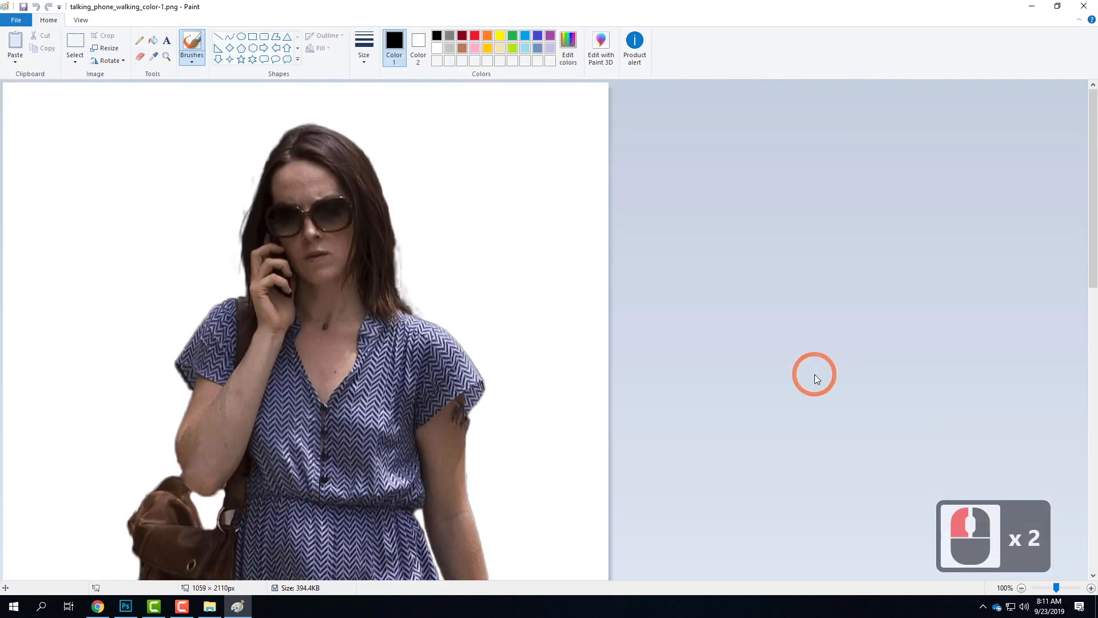
pyautogui.scroll(-4, 686, 314)
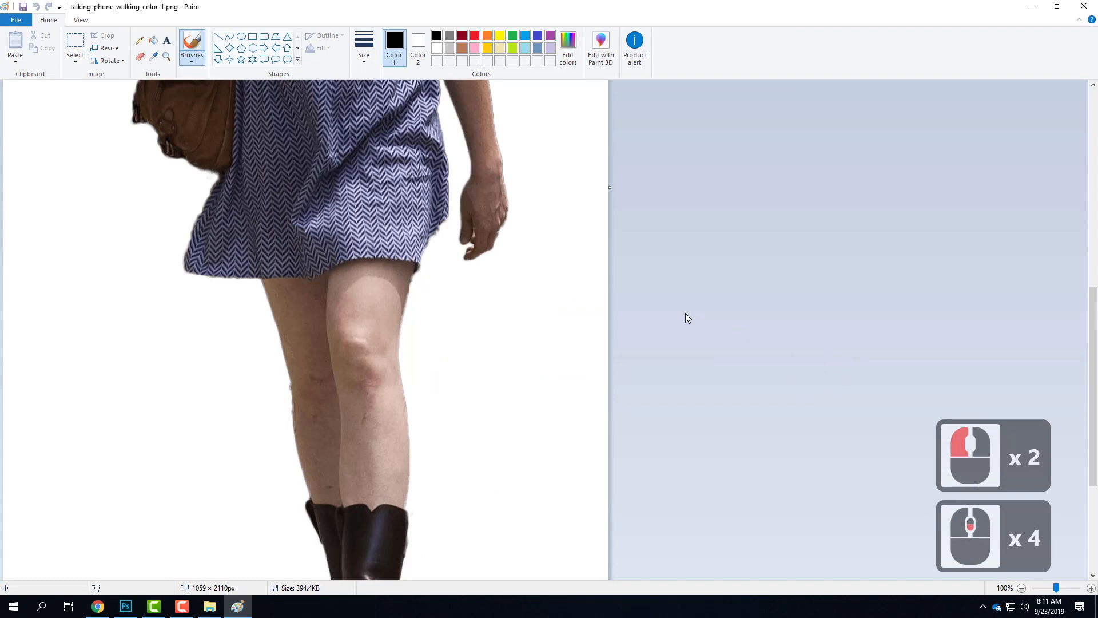
pyautogui.scroll(4, 685, 314)
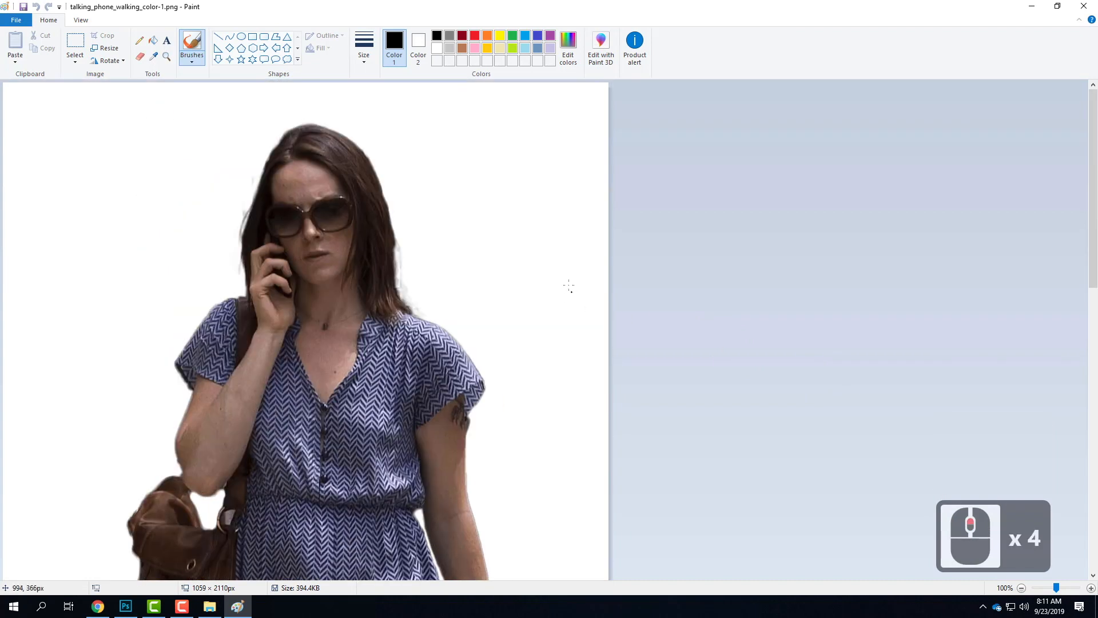
pyautogui.click(1084, 7)
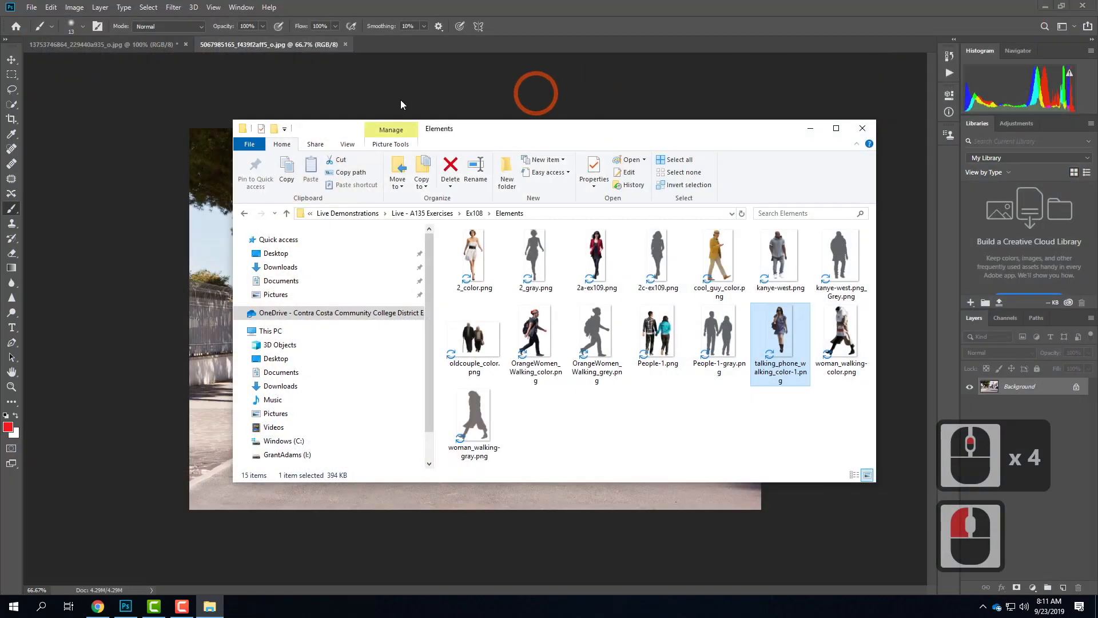
pyautogui.click(347, 90)
pyautogui.click(395, 378)
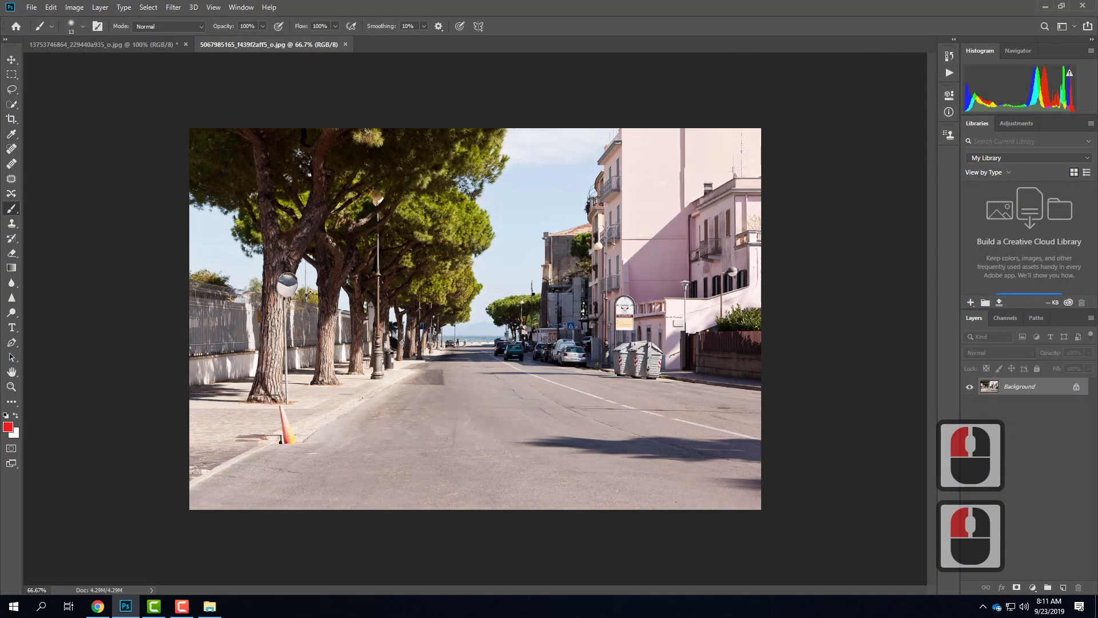
# Place People-1.png as an embedded image from the OneDrive folder Live Demonstrations, Live - A135 Exercises, Ex108, Elements.
pyautogui.click(32, 7)
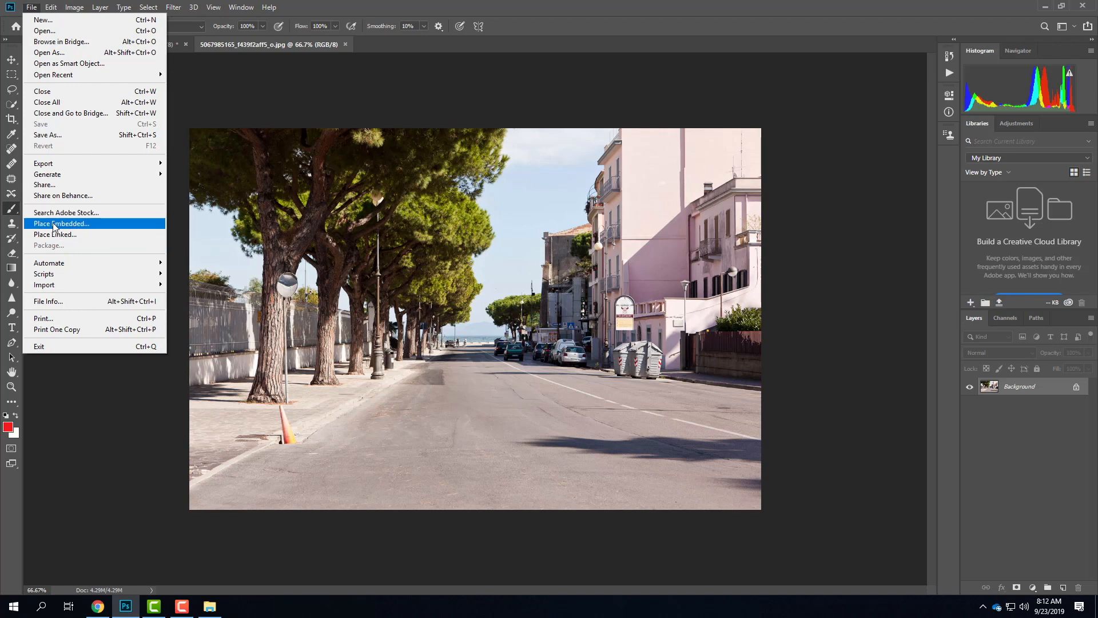
pyautogui.click(55, 223)
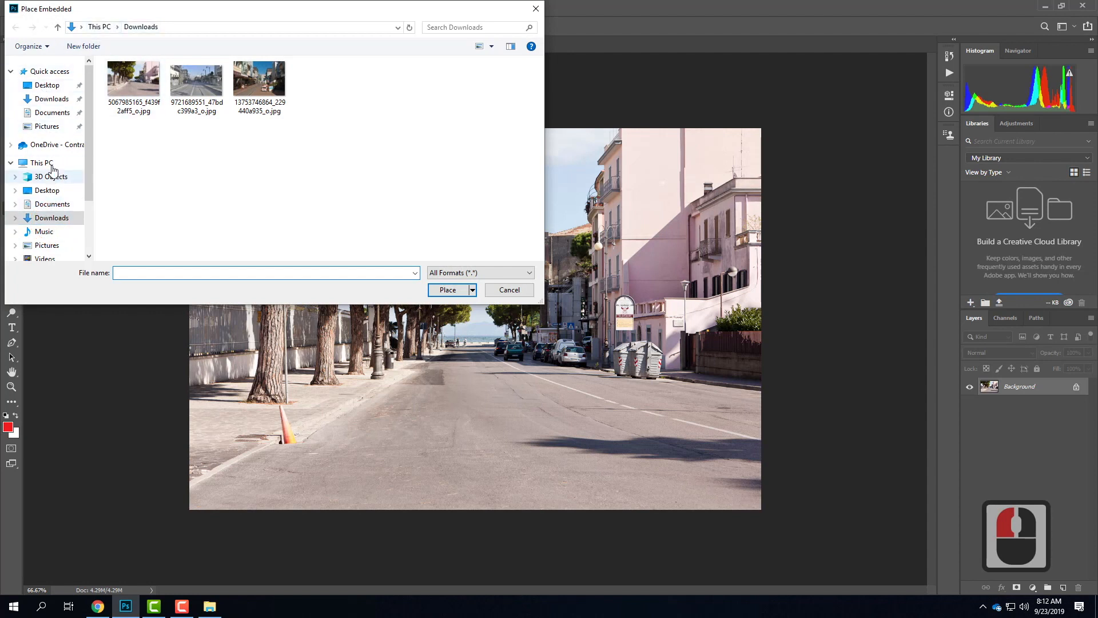
pyautogui.click(51, 145)
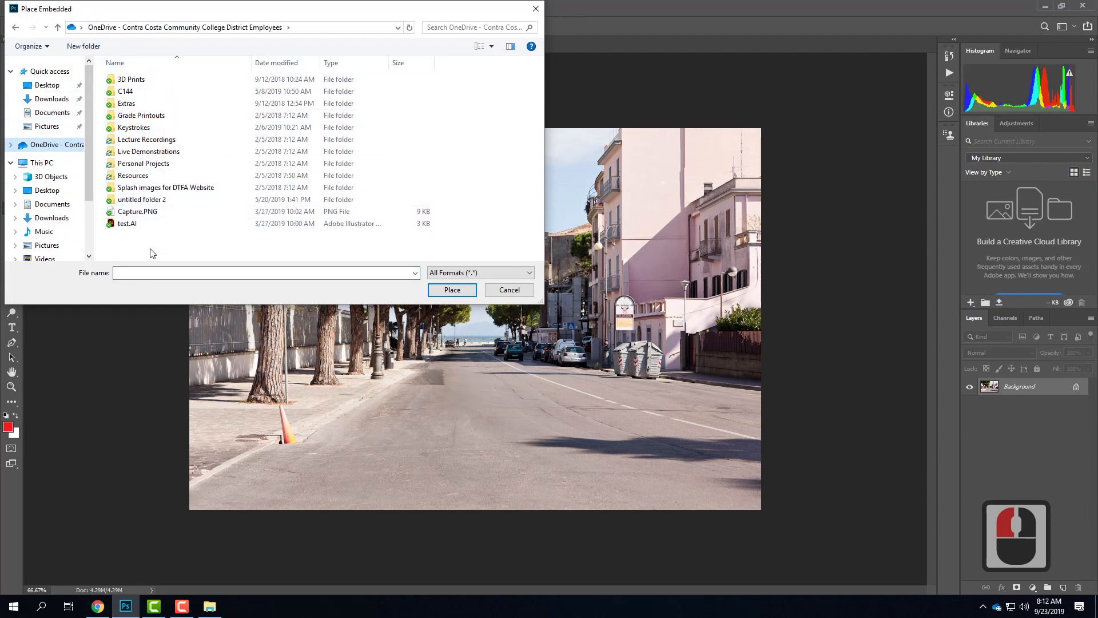
pyautogui.doubleClick(169, 151)
pyautogui.doubleClick(153, 80)
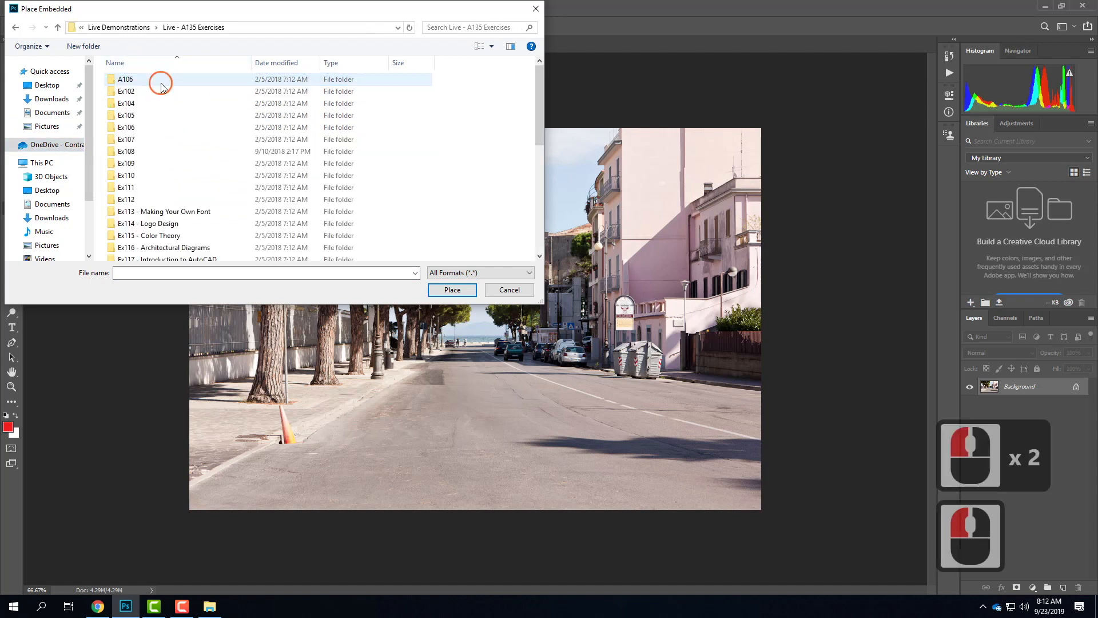
pyautogui.doubleClick(137, 152)
pyautogui.click(154, 79)
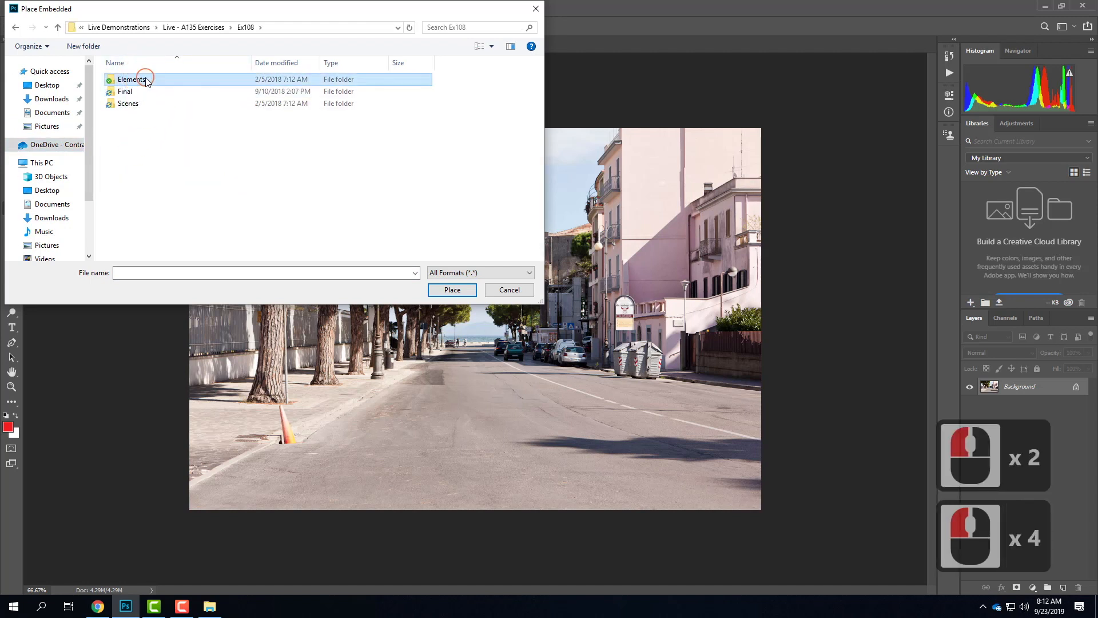
pyautogui.doubleClick(138, 79)
pyautogui.click(308, 165)
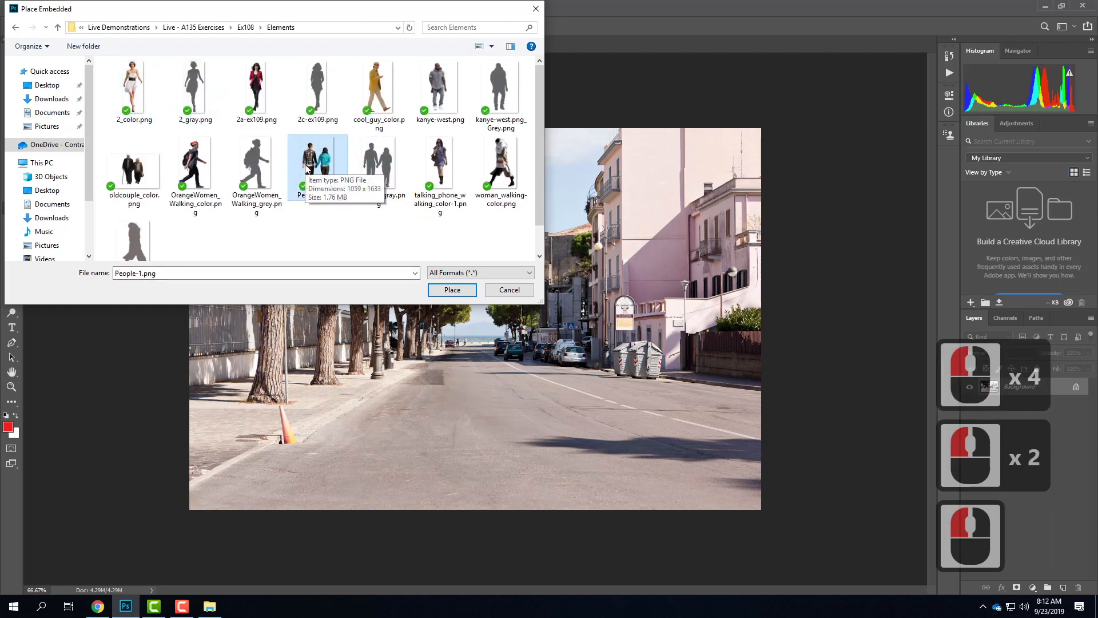
pyautogui.click(451, 290)
# Try the couple at several spots on the road, from the centre to the building side and then near the tree-side curb.
pyautogui.moveTo(507, 304); pyautogui.dragTo(520, 321)
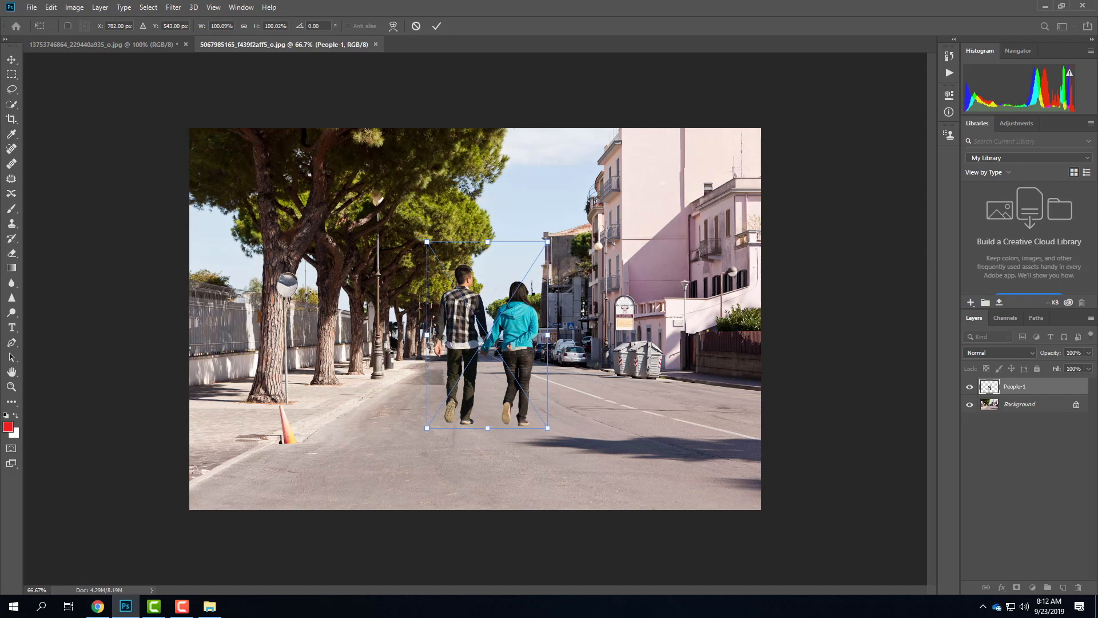
pyautogui.moveTo(521, 326); pyautogui.dragTo(525, 335)
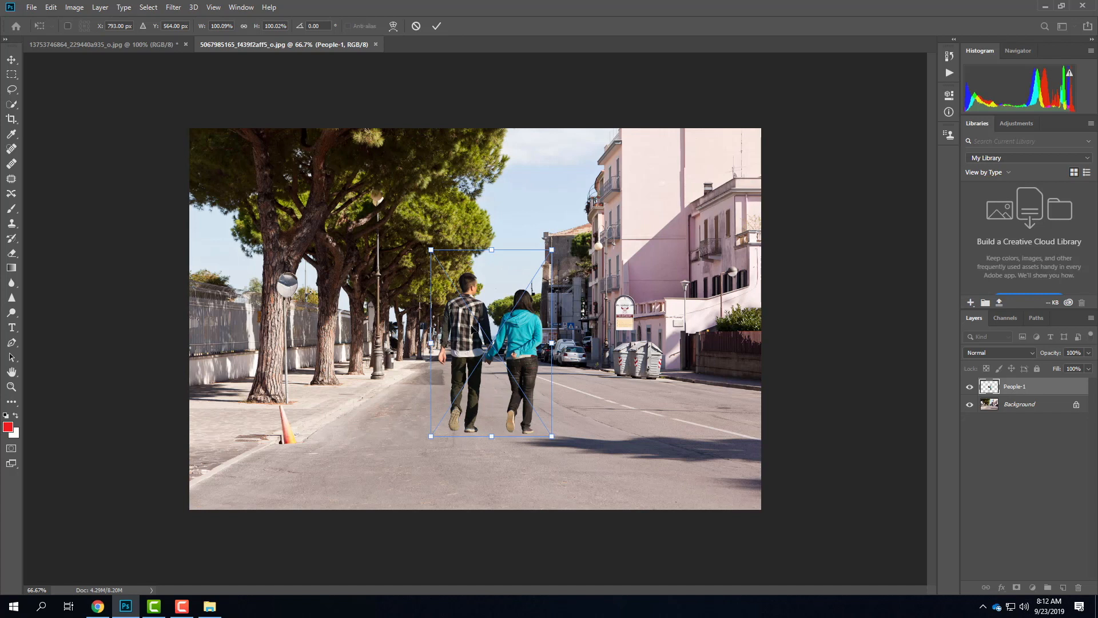
pyautogui.moveTo(471, 324); pyautogui.dragTo(622, 309)
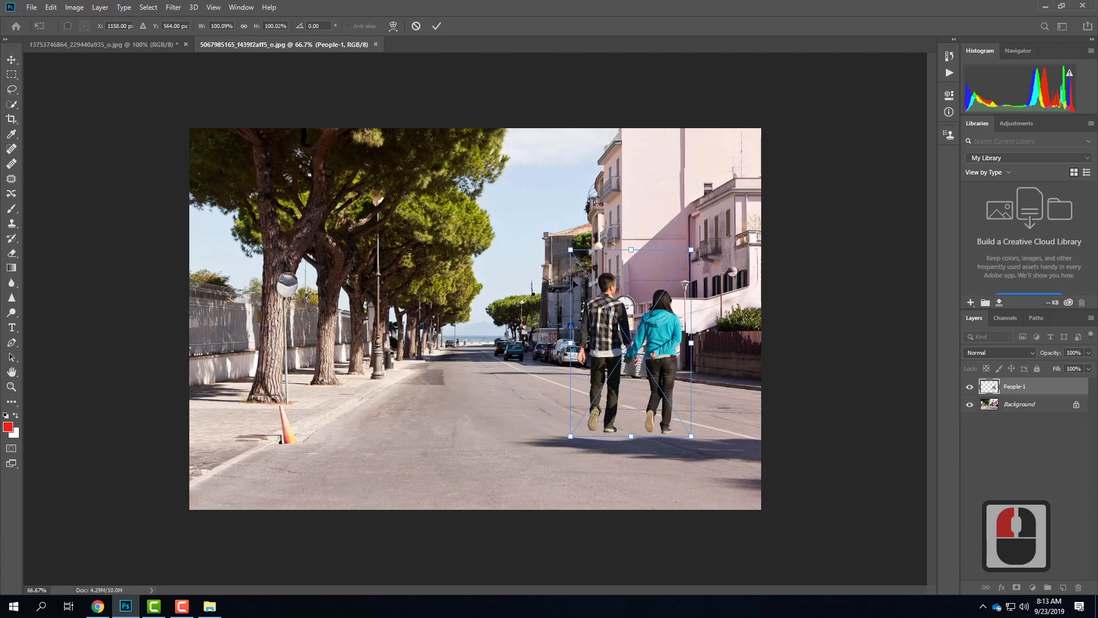
pyautogui.moveTo(597, 338); pyautogui.dragTo(442, 361)
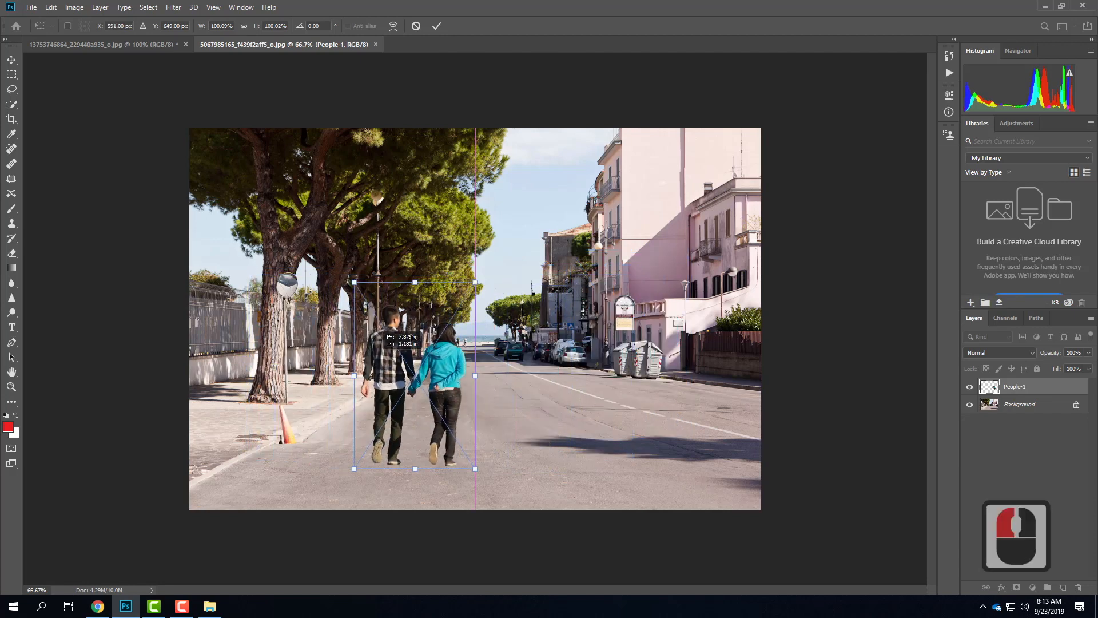
# Try stretching the couple to about 148% width and 126% height, and undo the distortion.
pyautogui.moveTo(473, 279); pyautogui.dragTo(533, 234)
pyautogui.click(473, 382)
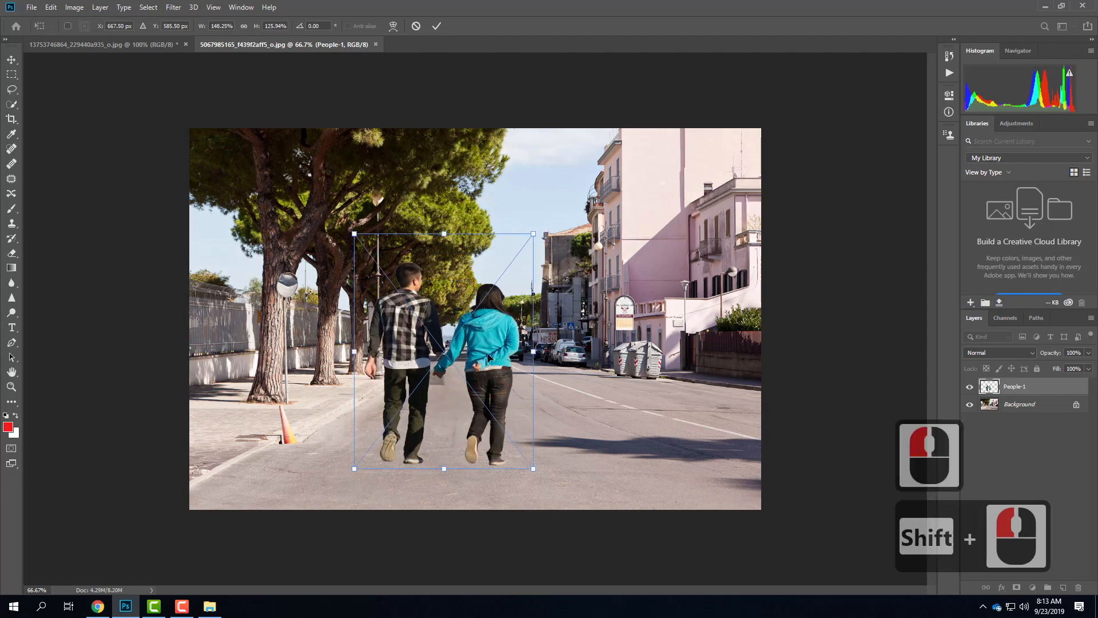
pyautogui.hotkey('ctrl', 'z')
# Enlarge the couple proportionally to about 155% and try them at different places across the road.
pyautogui.moveTo(474, 280); pyautogui.dragTo(550, 182)
pyautogui.click(522, 352)
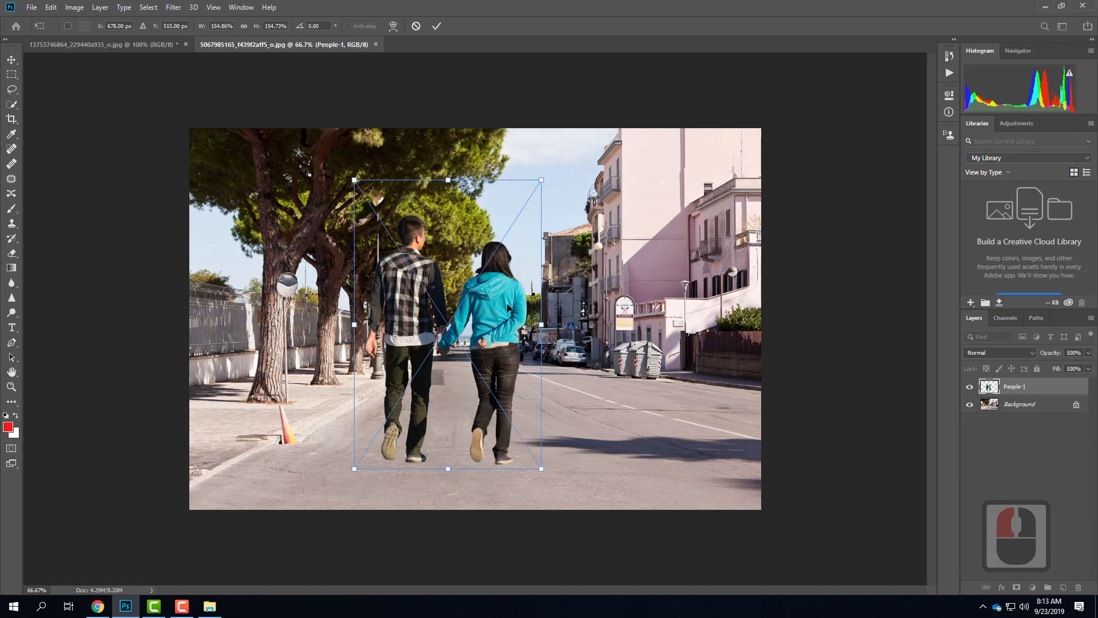
pyautogui.moveTo(507, 307); pyautogui.dragTo(750, 311)
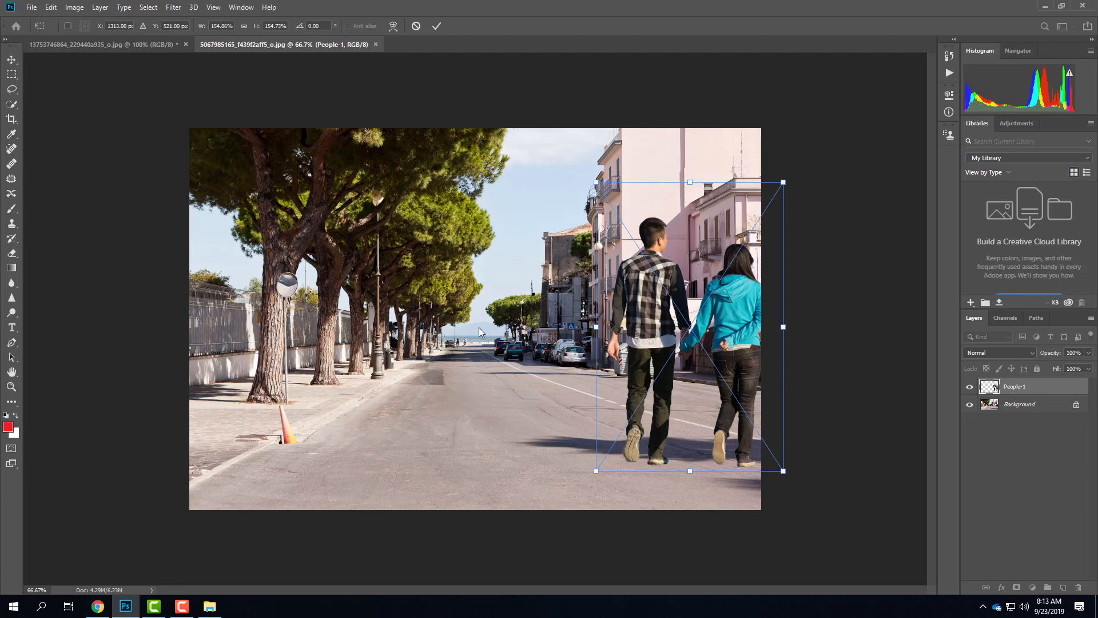
pyautogui.moveTo(669, 356); pyautogui.dragTo(505, 353)
pyautogui.moveTo(482, 289); pyautogui.dragTo(432, 383)
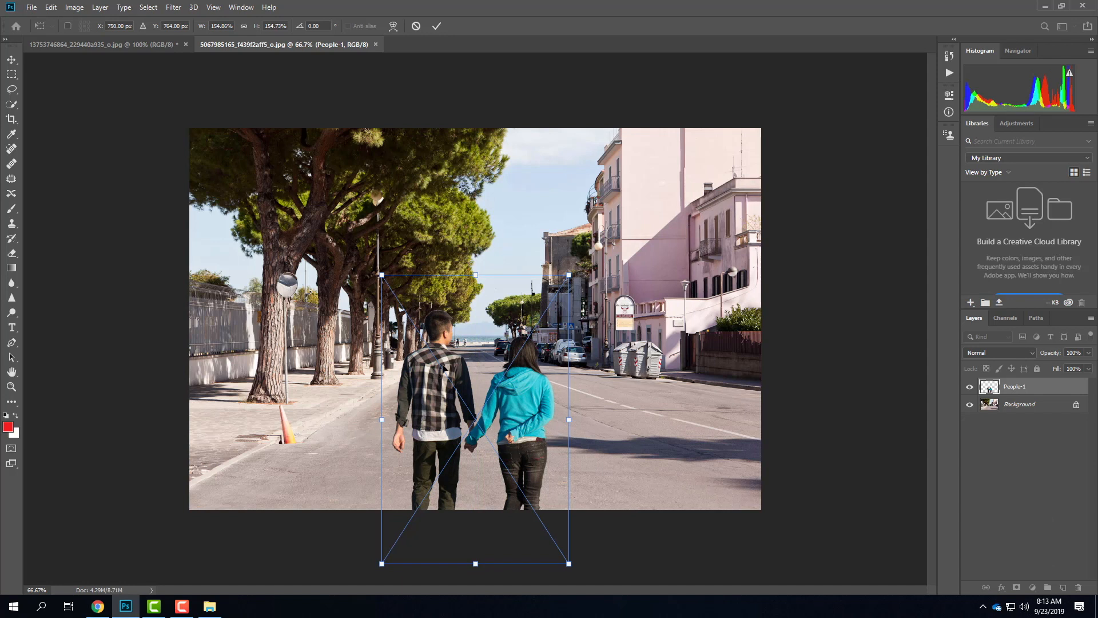
pyautogui.moveTo(529, 375); pyautogui.dragTo(657, 308)
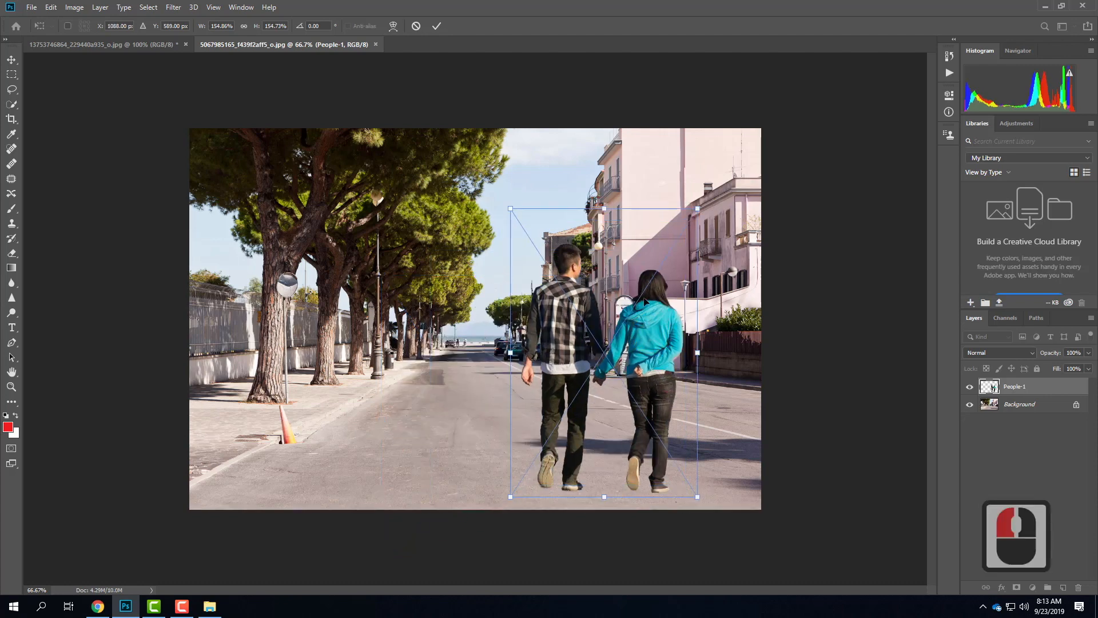
# Try shrinking the couple to about 142%, undo it, and scale them proportionally to about 148%.
pyautogui.moveTo(698, 209); pyautogui.dragTo(683, 233)
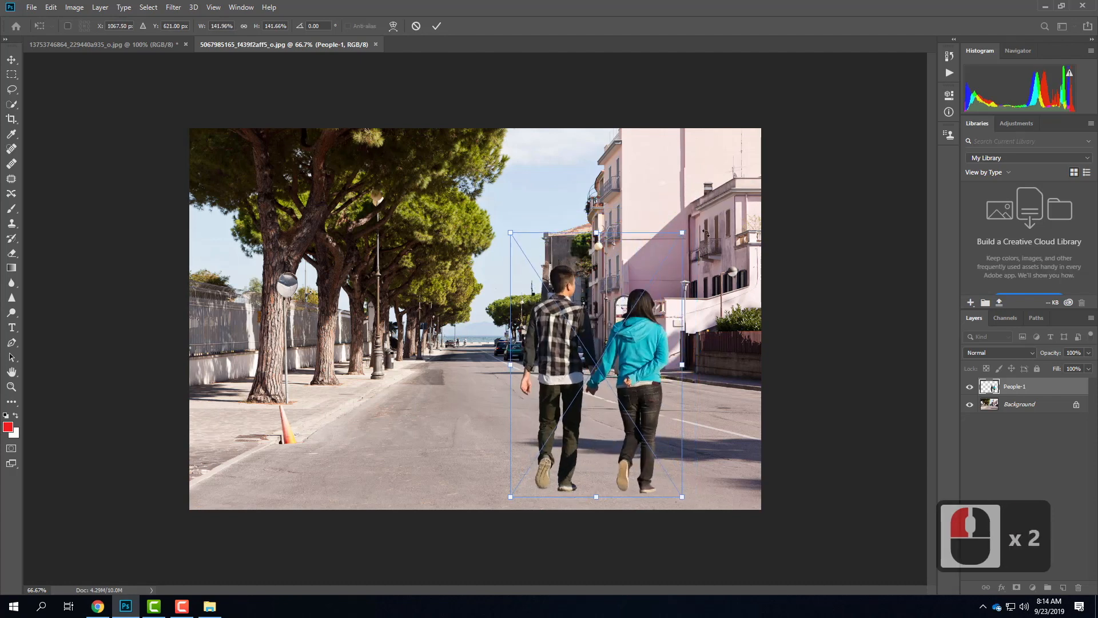
pyautogui.hotkey('ctrl', 'z')
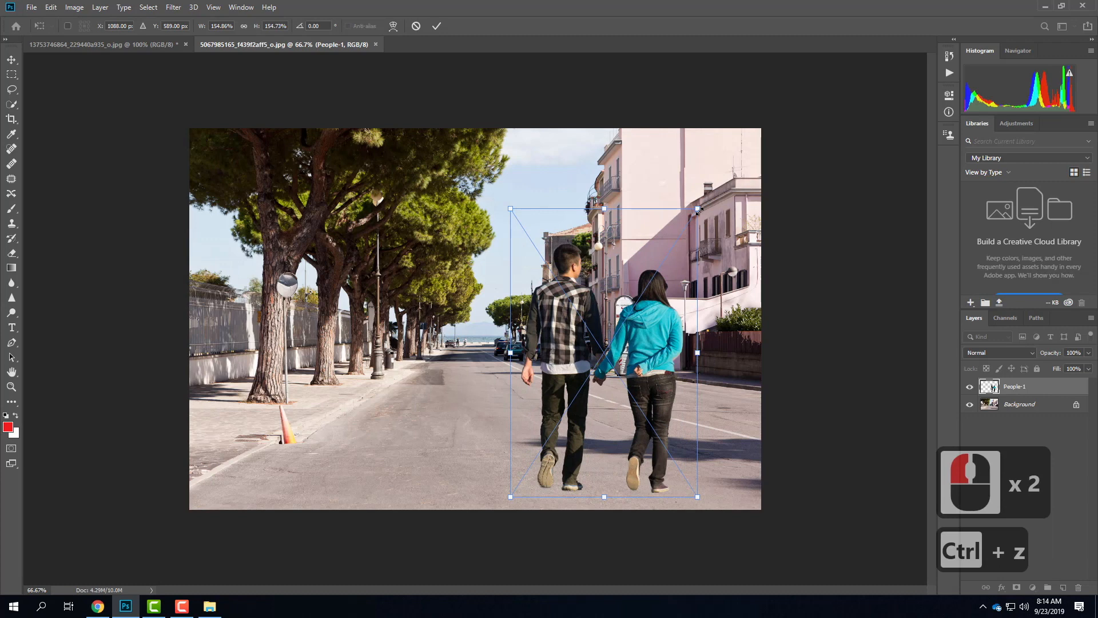
pyautogui.press('shift')
pyautogui.moveTo(698, 208)
pyautogui.mouseDown()
pyautogui.moveTo(651, 233)
pyautogui.moveTo(628, 284)
pyautogui.moveTo(683, 251)
pyautogui.moveTo(668, 245)
pyautogui.moveTo(672, 220)
pyautogui.moveTo(605, 258)
pyautogui.moveTo(697, 224)
pyautogui.mouseUp()
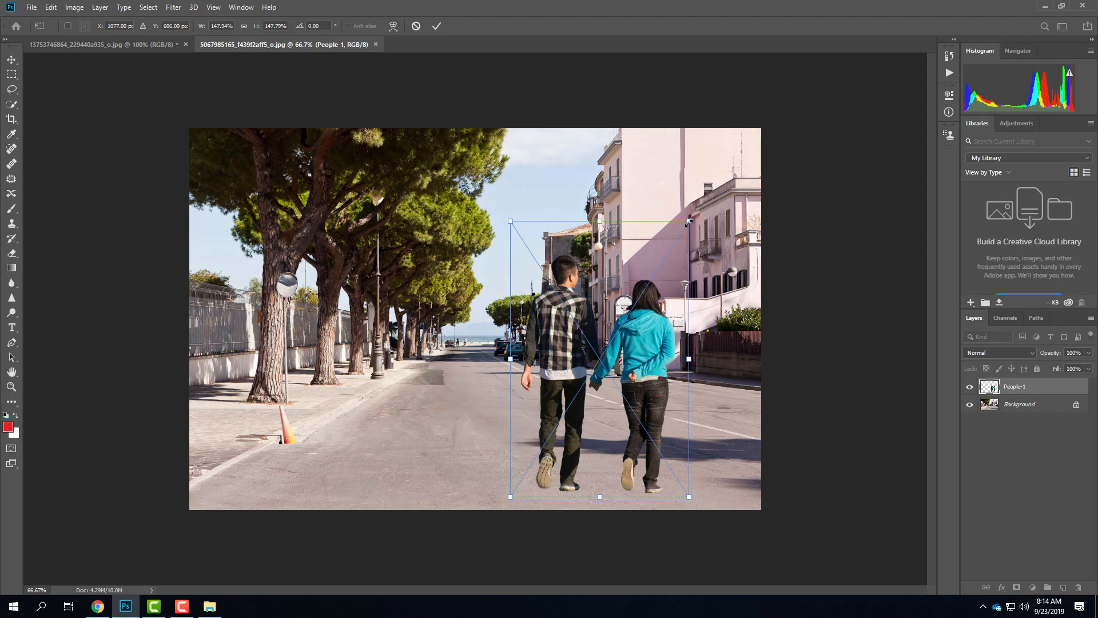
# Shrink the couple in stages to about 102%, 60% and 28% while moving them farther back along the road.
pyautogui.moveTo(690, 221); pyautogui.dragTo(604, 300)
pyautogui.moveTo(609, 405); pyautogui.dragTo(512, 387)
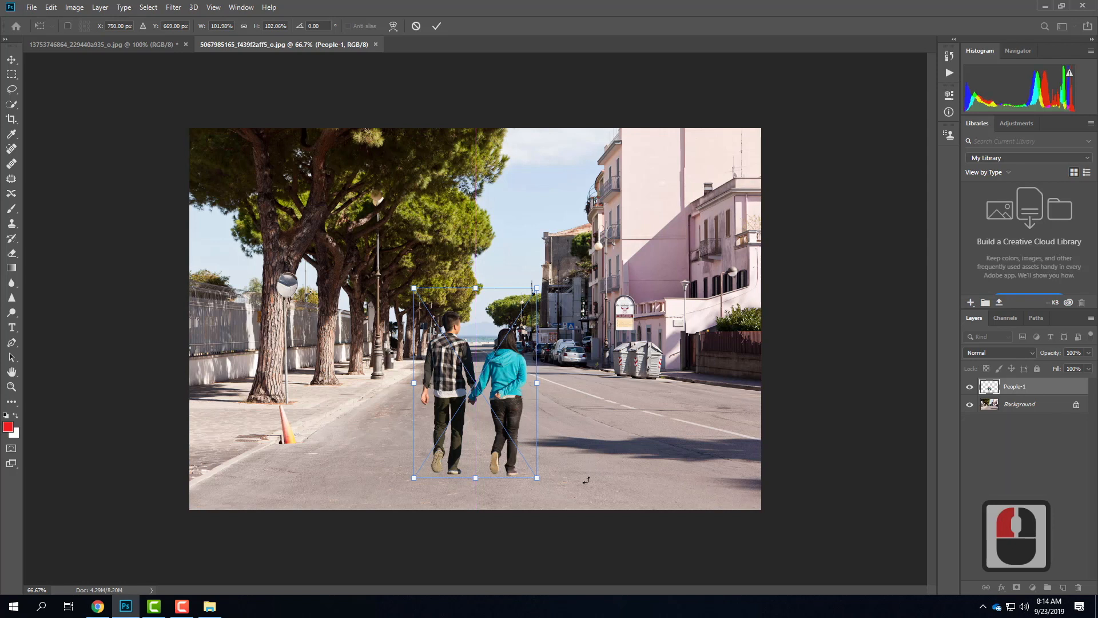
pyautogui.moveTo(537, 477); pyautogui.dragTo(482, 394)
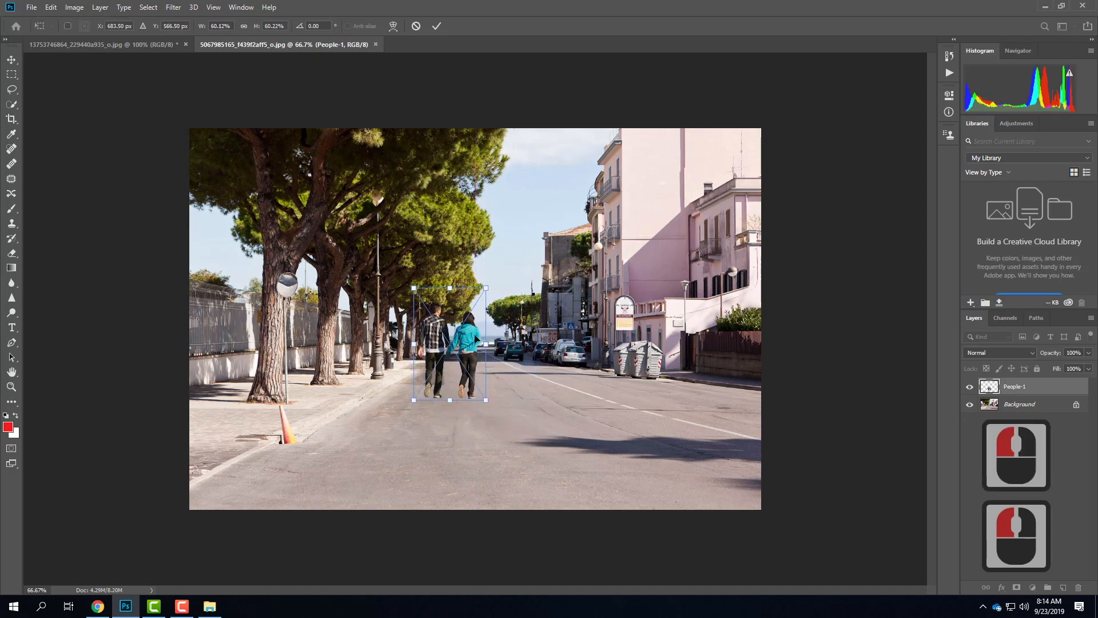
pyautogui.moveTo(472, 337); pyautogui.dragTo(495, 357)
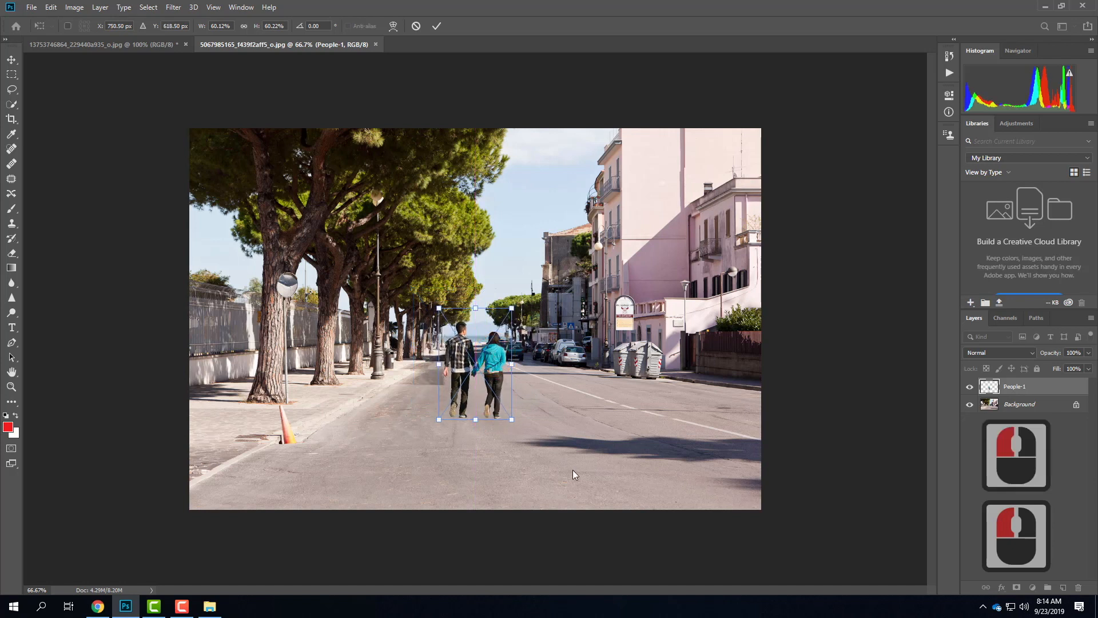
pyautogui.moveTo(511, 419); pyautogui.dragTo(476, 352)
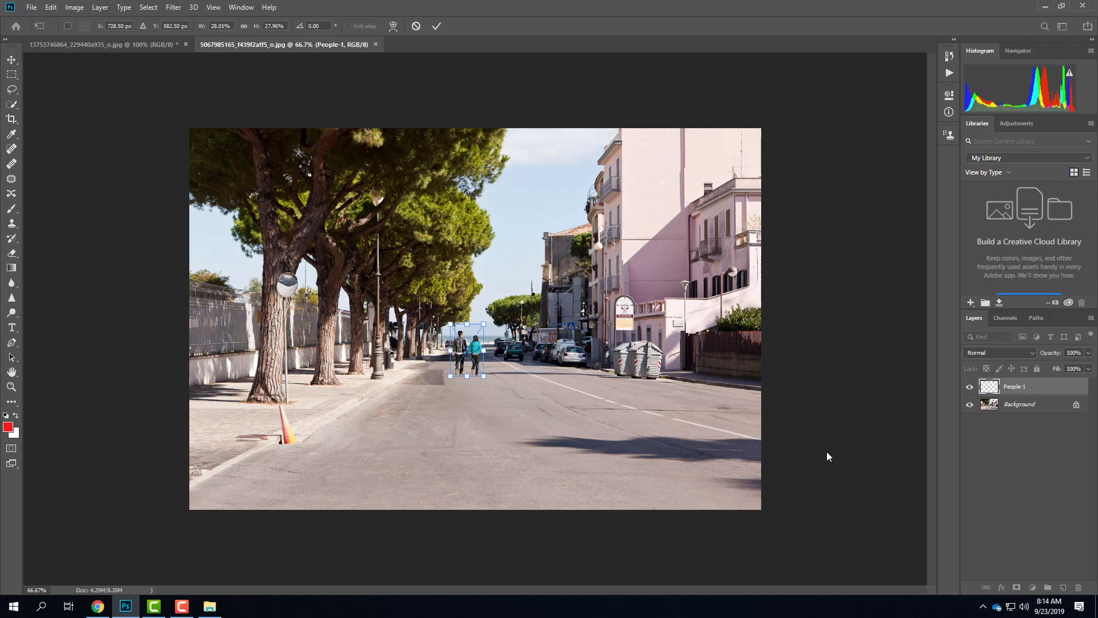
# Scale the couple to about 93% and position them mid-road with their feet just in front of the existing road shadow.
pyautogui.moveTo(484, 376); pyautogui.dragTo(562, 472)
pyautogui.moveTo(450, 324); pyautogui.dragTo(436, 293)
pyautogui.moveTo(508, 366); pyautogui.dragTo(519, 379)
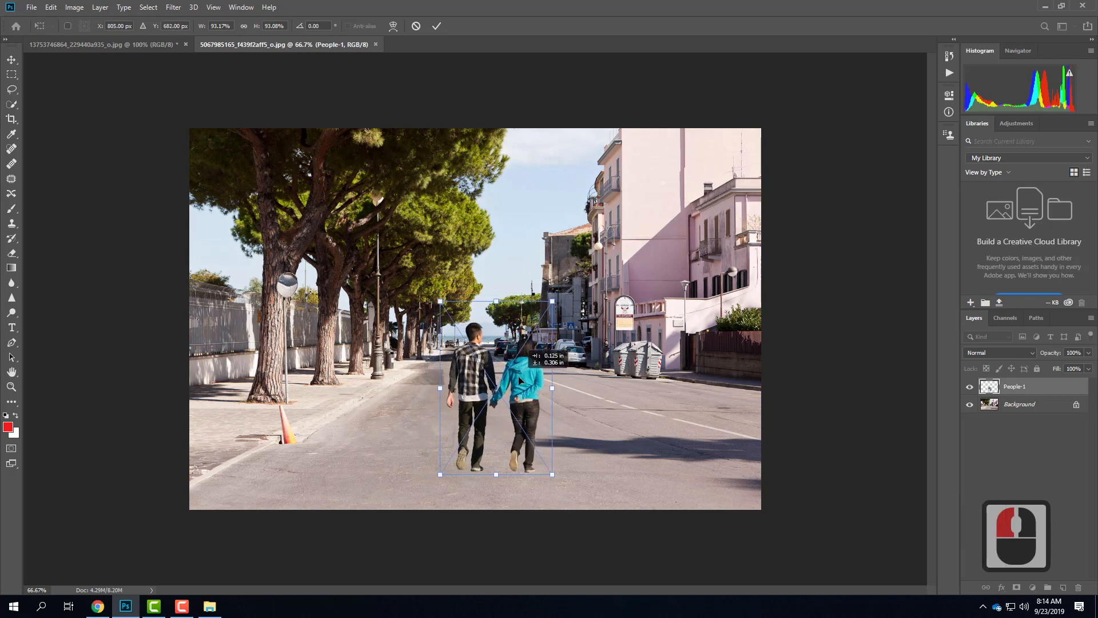
pyautogui.click(628, 414)
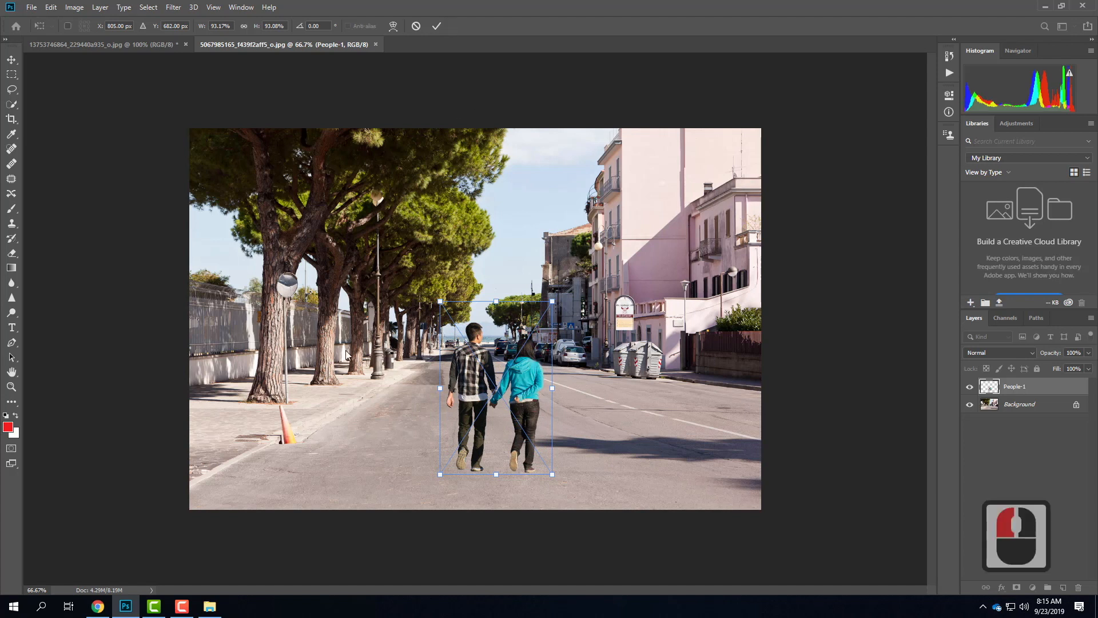
# Nudge the couple up 3 px and commit the placement.
pyautogui.press('Up')
pyautogui.press('Up')
pyautogui.press('Up')
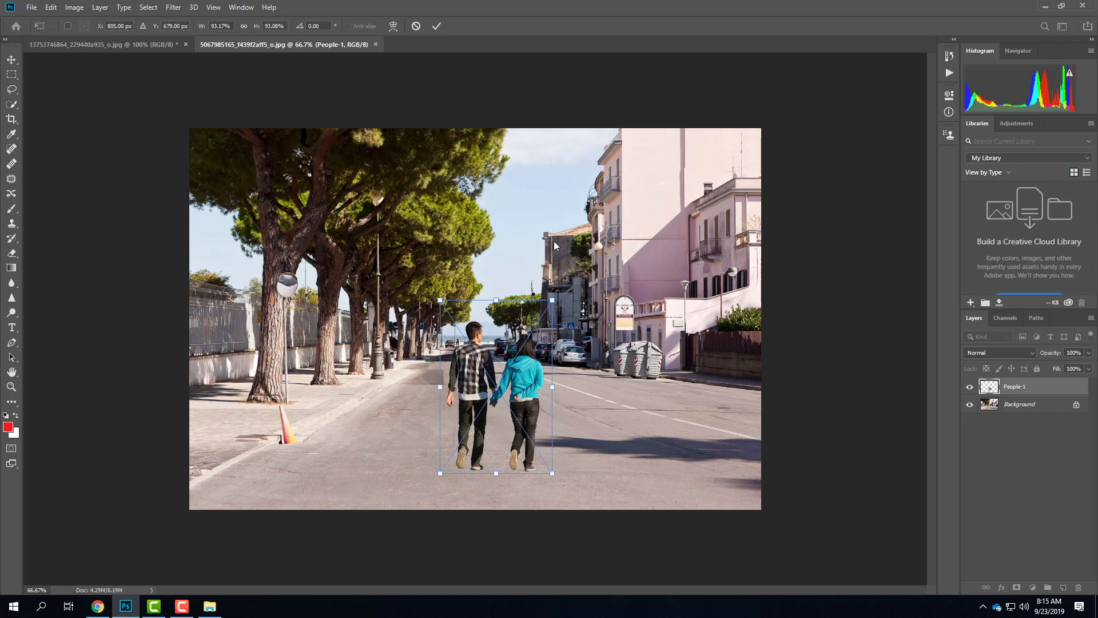
pyautogui.click(437, 27)
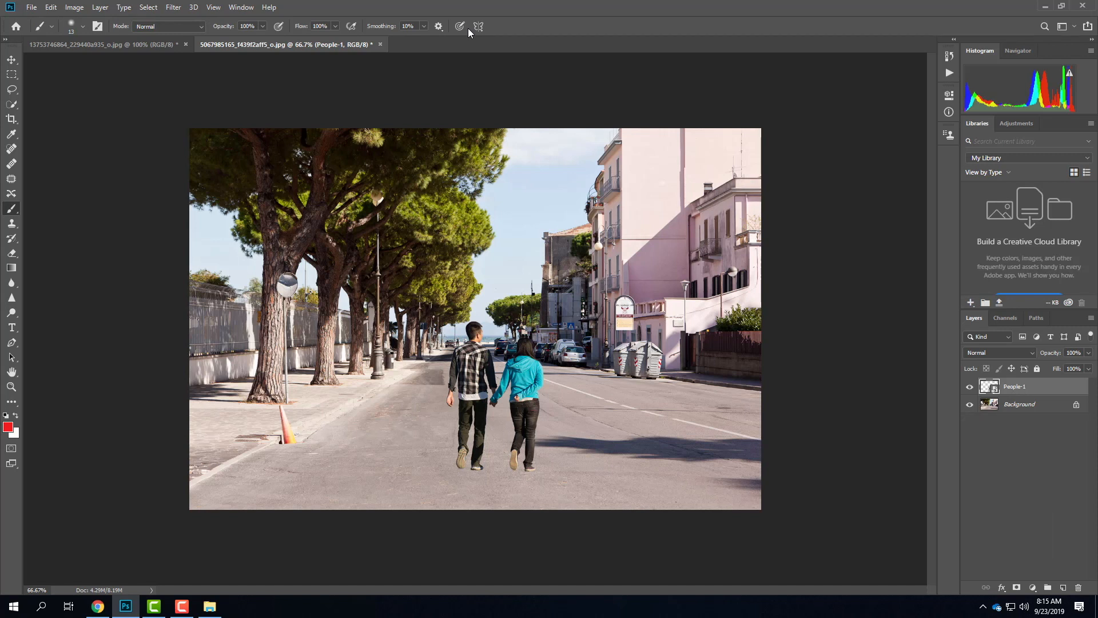
# Check the couple's feet up close, and place the silhouette People-1-gray.png from the Elements folder as an embedded image.
pyautogui.hotkey('ctrl', '=')
pyautogui.hotkey('ctrl', '=')
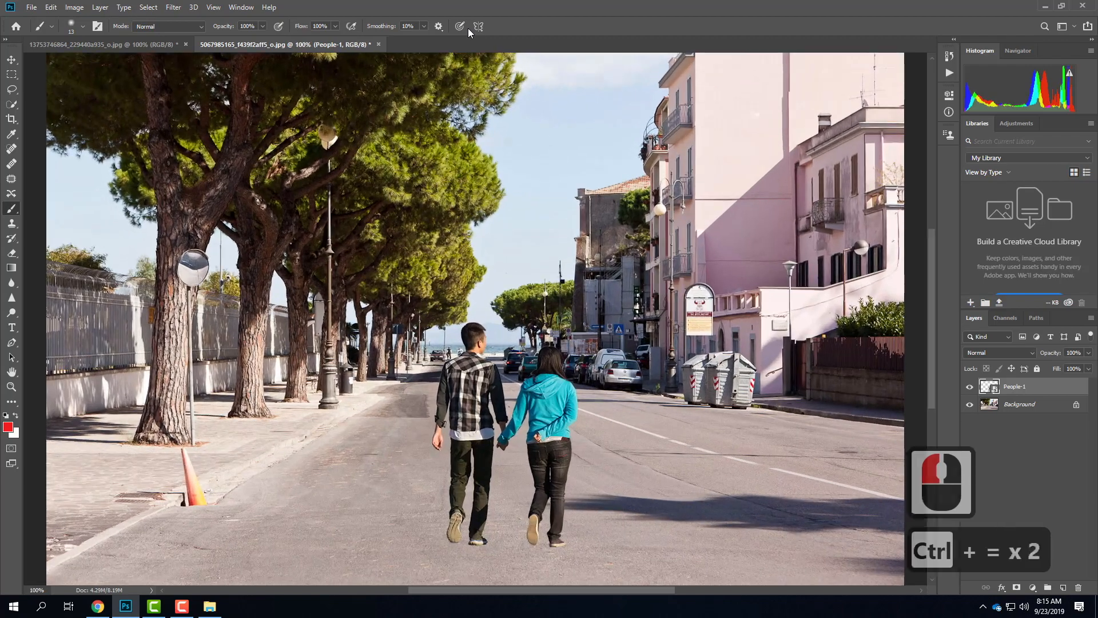
pyautogui.scroll(-20, 571, 372)
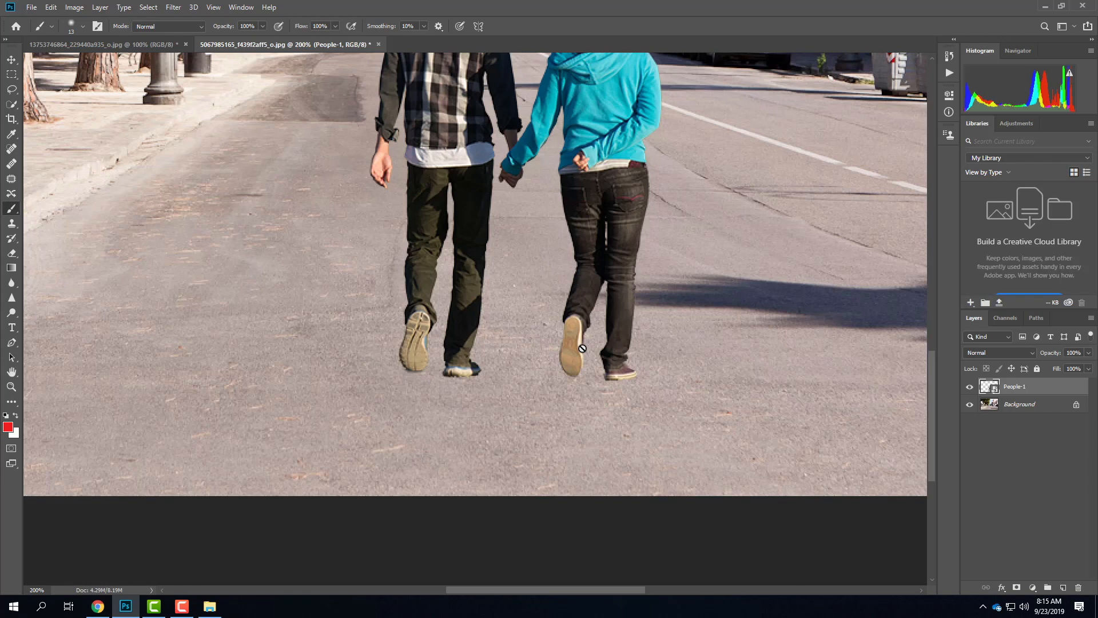
pyautogui.scroll(14, 582, 348)
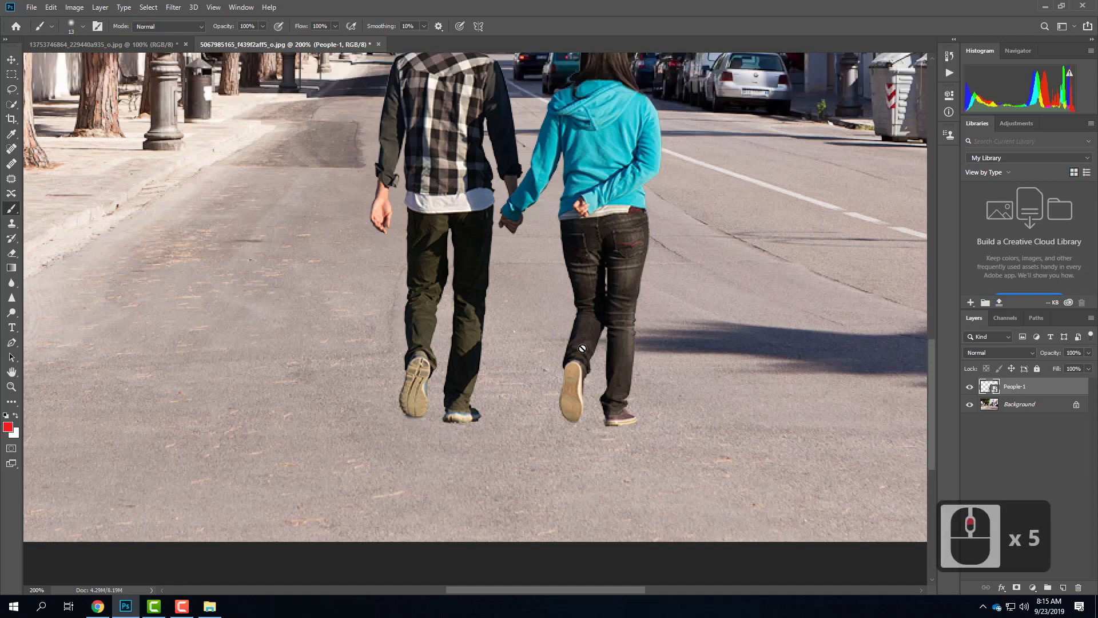
pyautogui.scroll(-5, 583, 348)
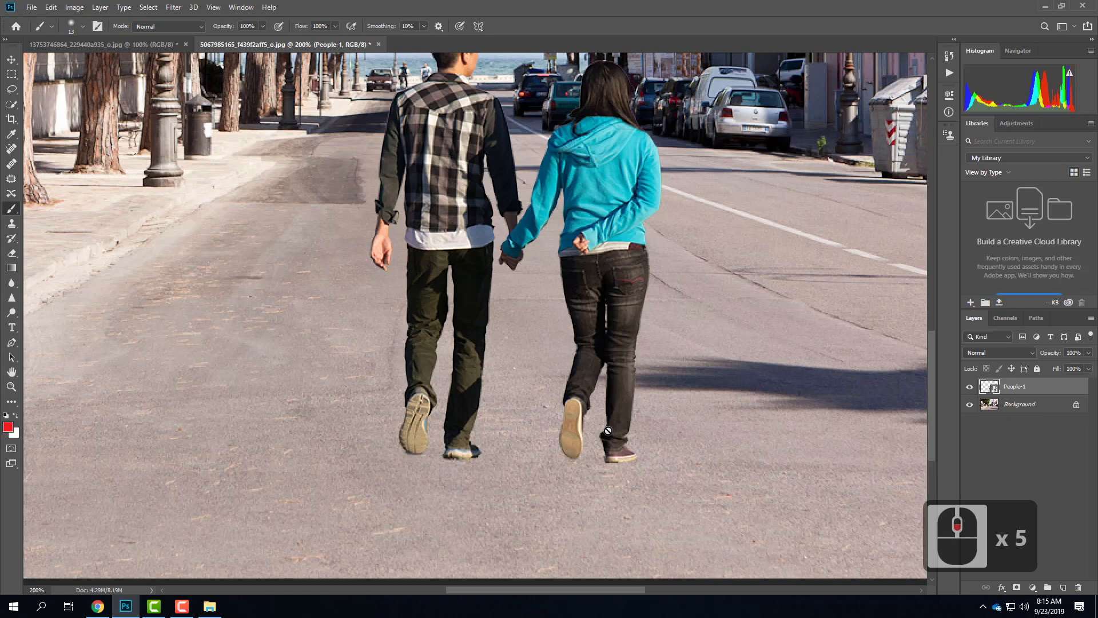
pyautogui.click(31, 8)
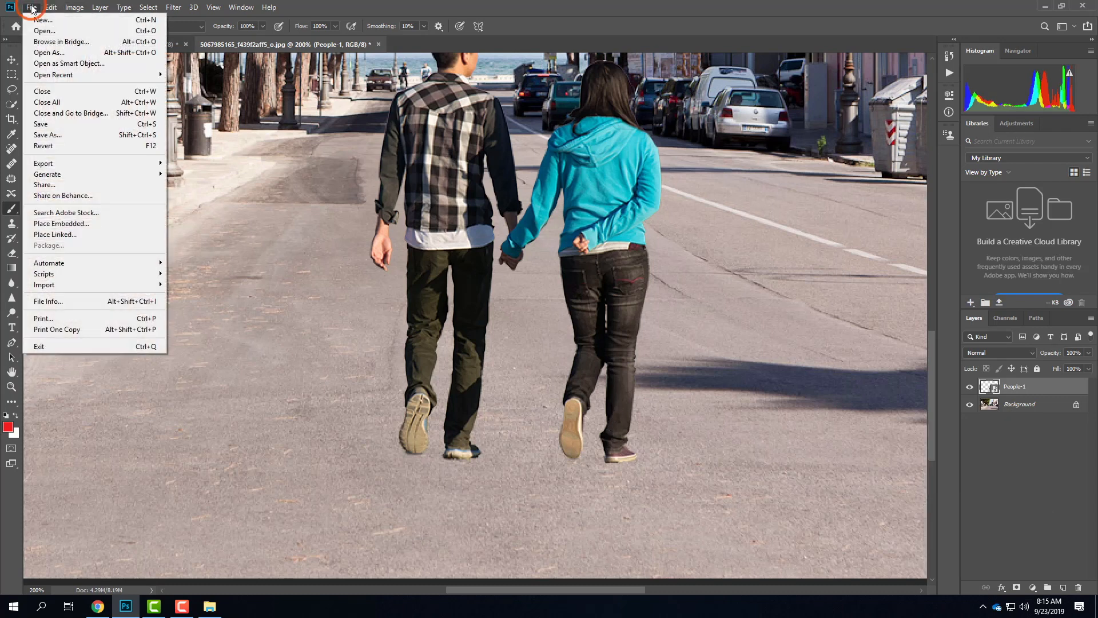
pyautogui.click(77, 224)
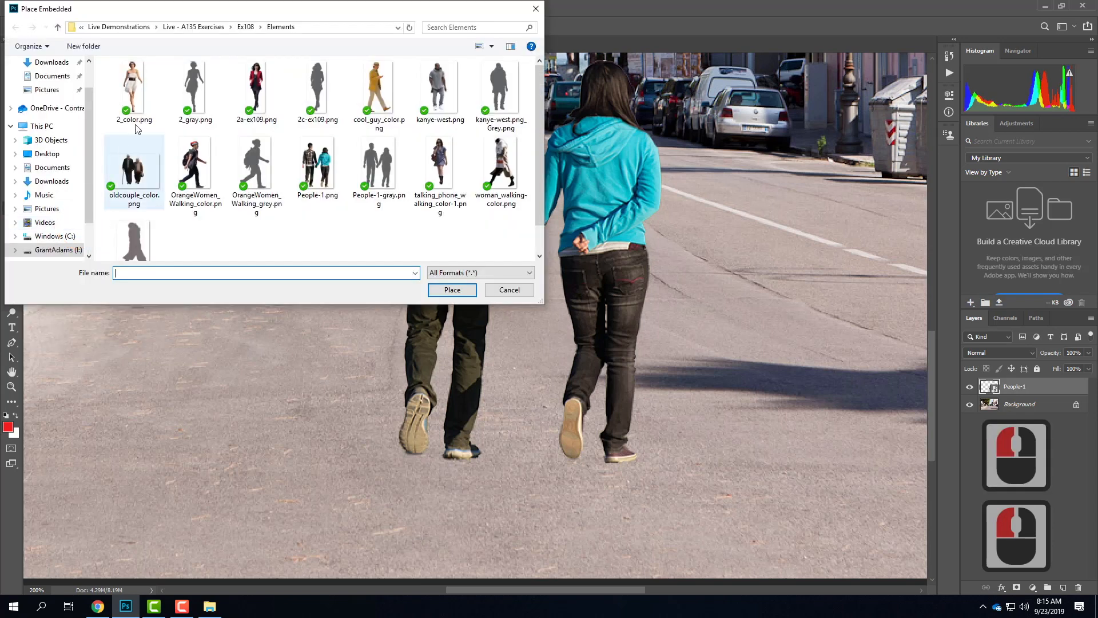
pyautogui.click(378, 167)
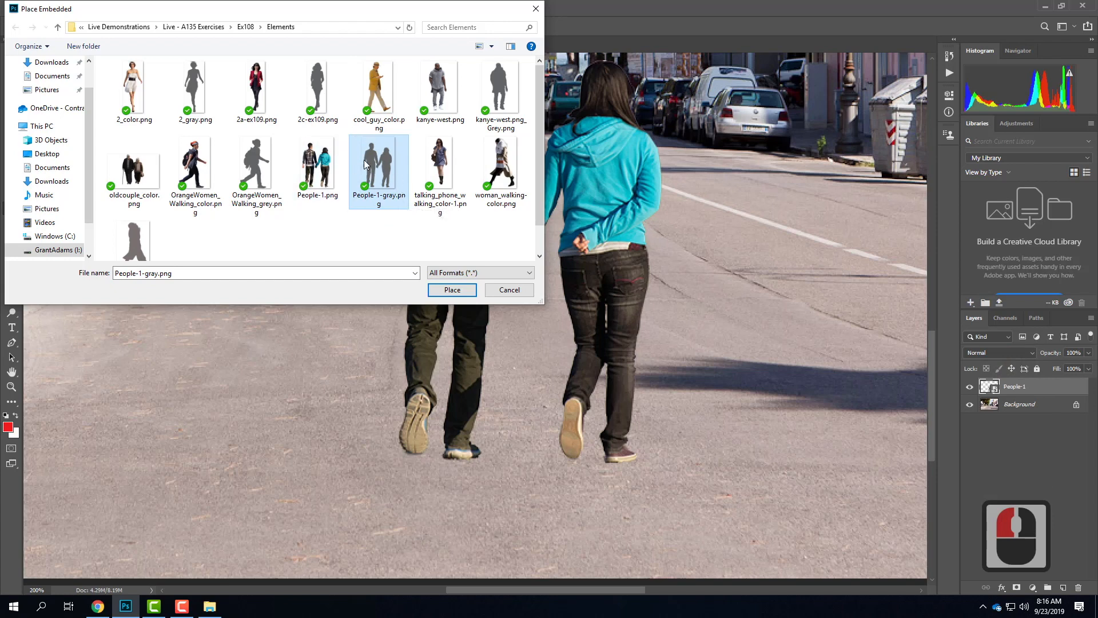
pyautogui.click(457, 292)
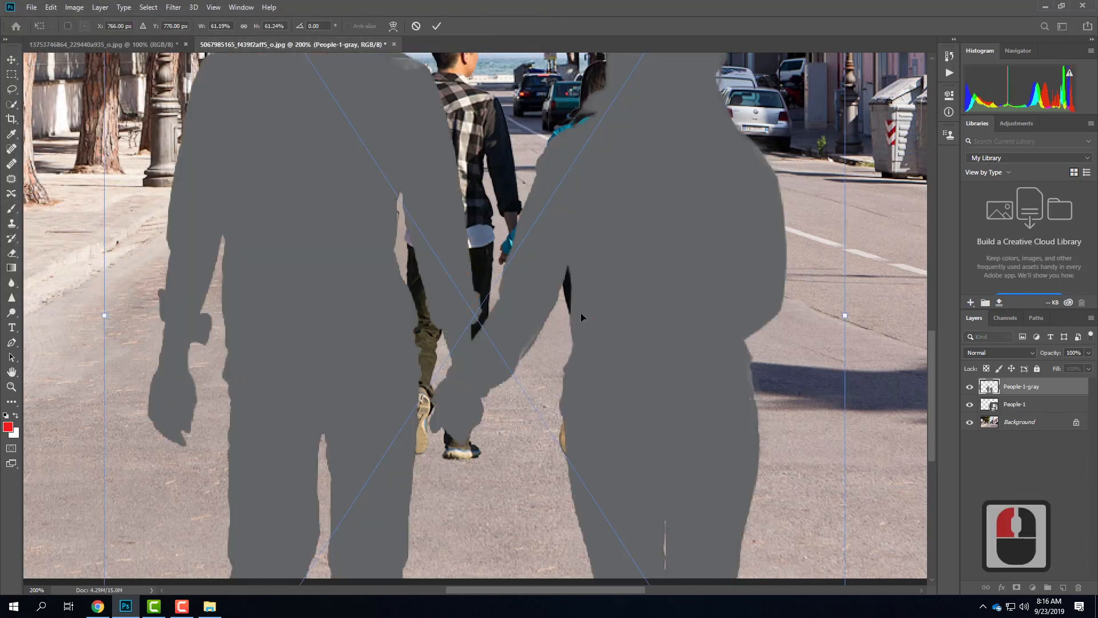
pyautogui.hotkey('ctrl', '-')
pyautogui.hotkey('ctrl', '-')
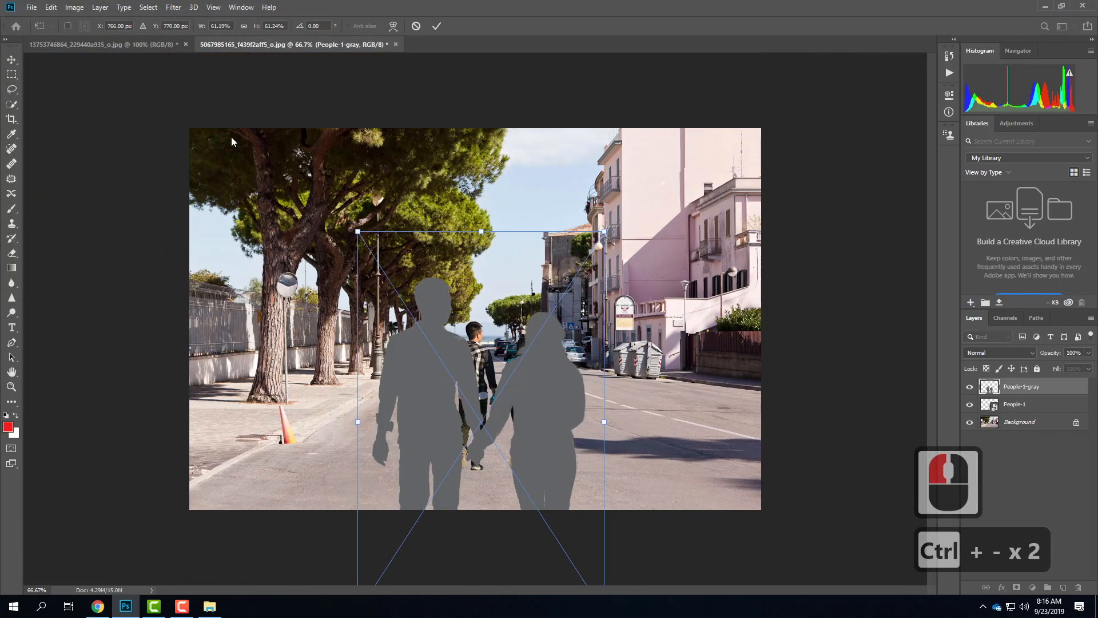
# Scale the gray silhouette to about 28% and position it exactly over the couple on the road.
pyautogui.moveTo(358, 231); pyautogui.dragTo(420, 327)
pyautogui.moveTo(460, 384); pyautogui.dragTo(463, 316)
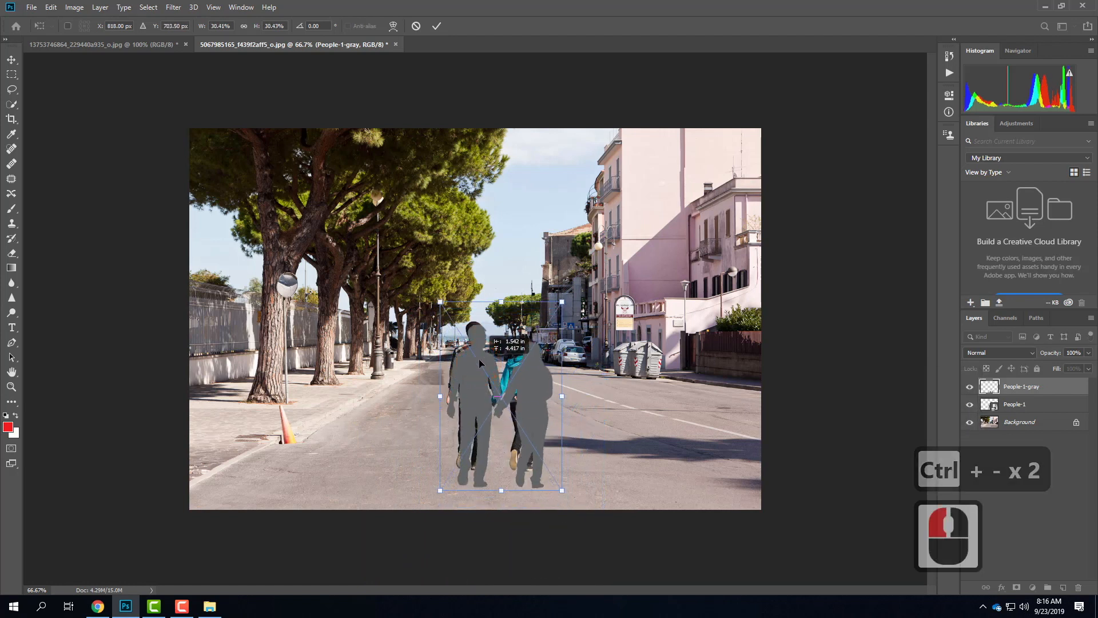
pyautogui.moveTo(562, 493); pyautogui.dragTo(549, 476)
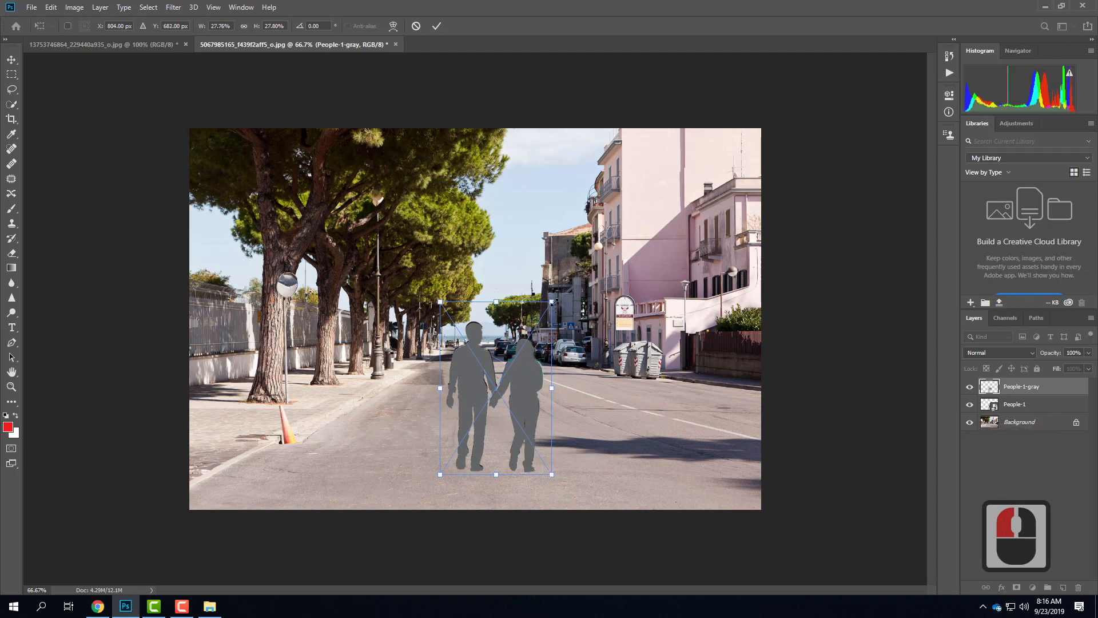
pyautogui.moveTo(552, 301); pyautogui.dragTo(555, 300)
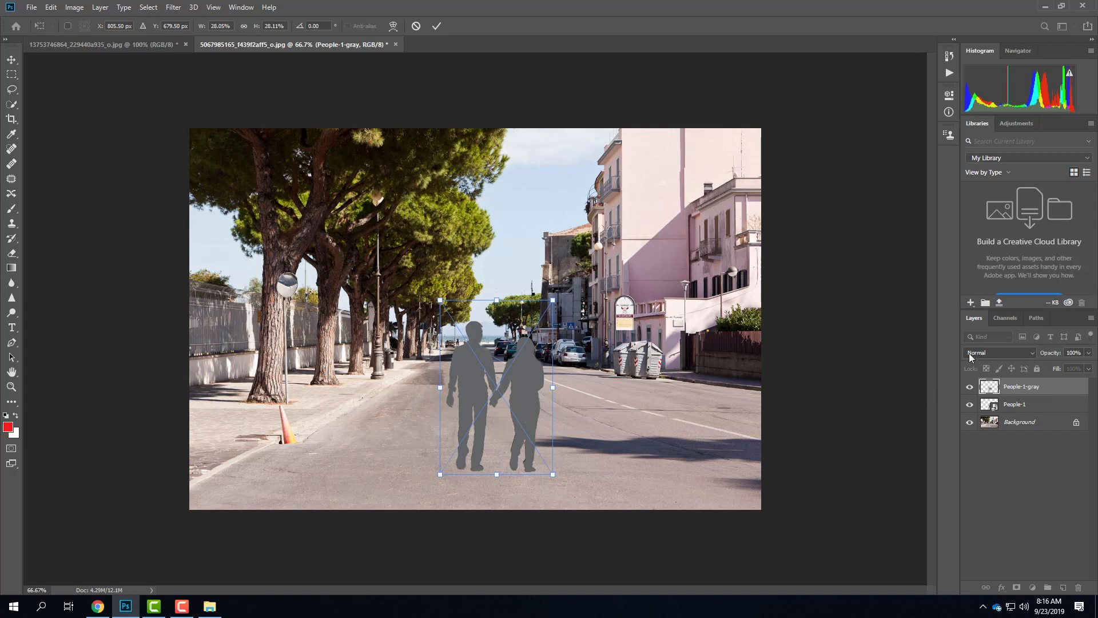
# Try the Multiply blend mode on the silhouette layer, and return it to Normal.
pyautogui.click(987, 354)
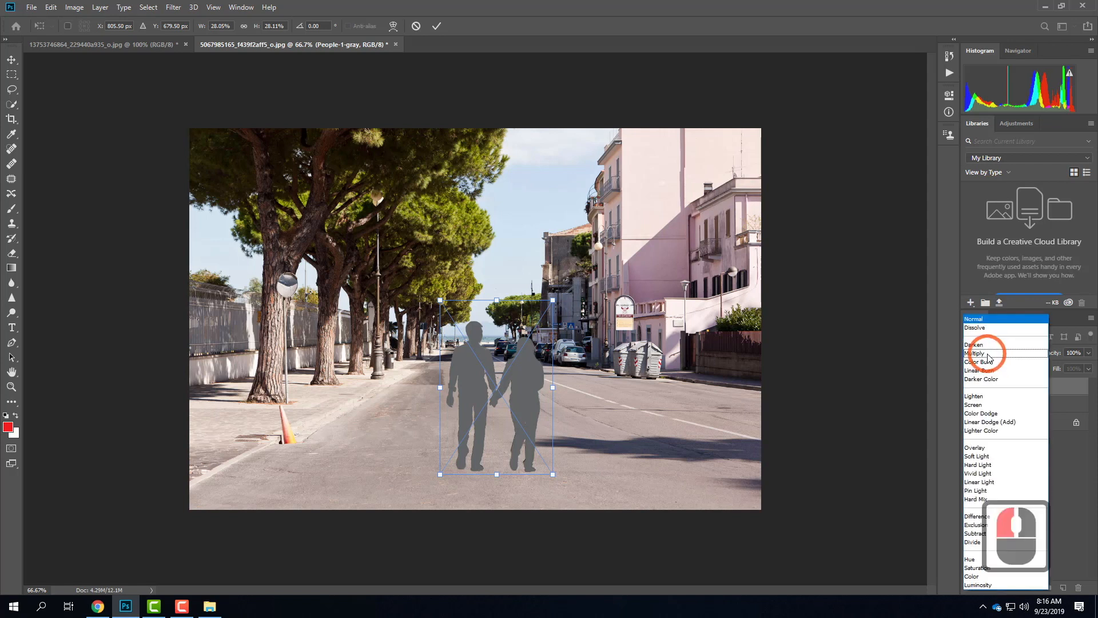
pyautogui.click(986, 355)
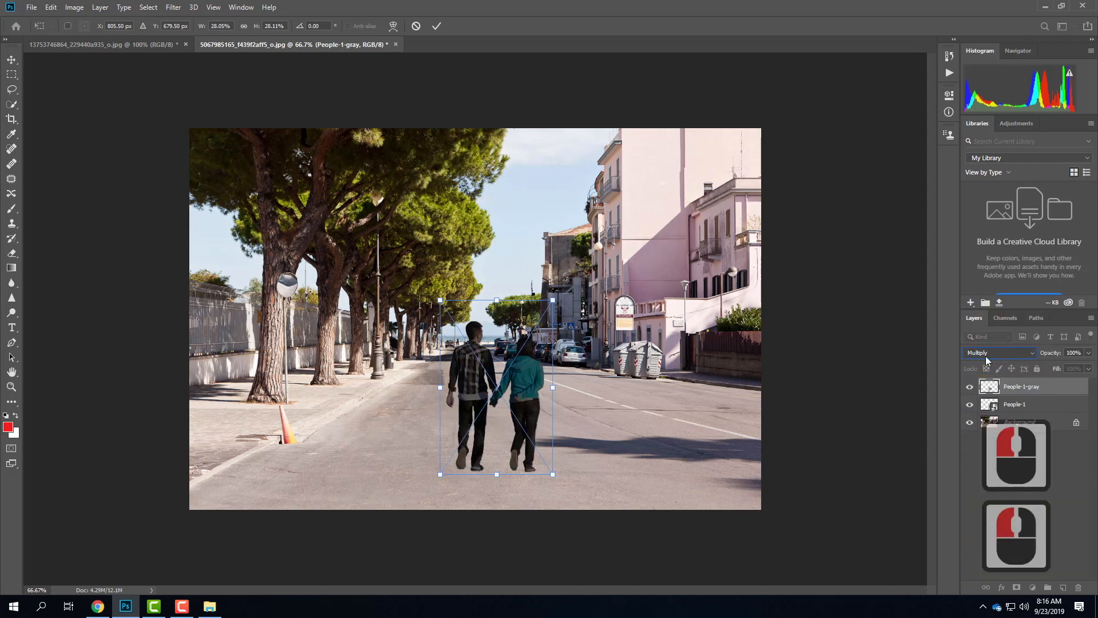
pyautogui.click(986, 356)
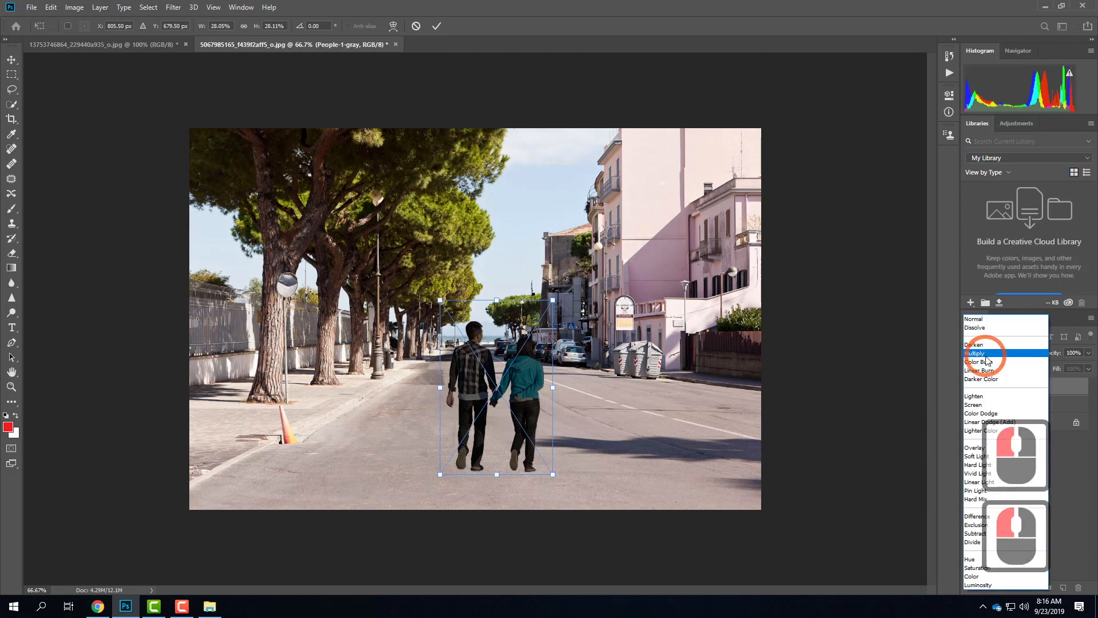
pyautogui.click(974, 319)
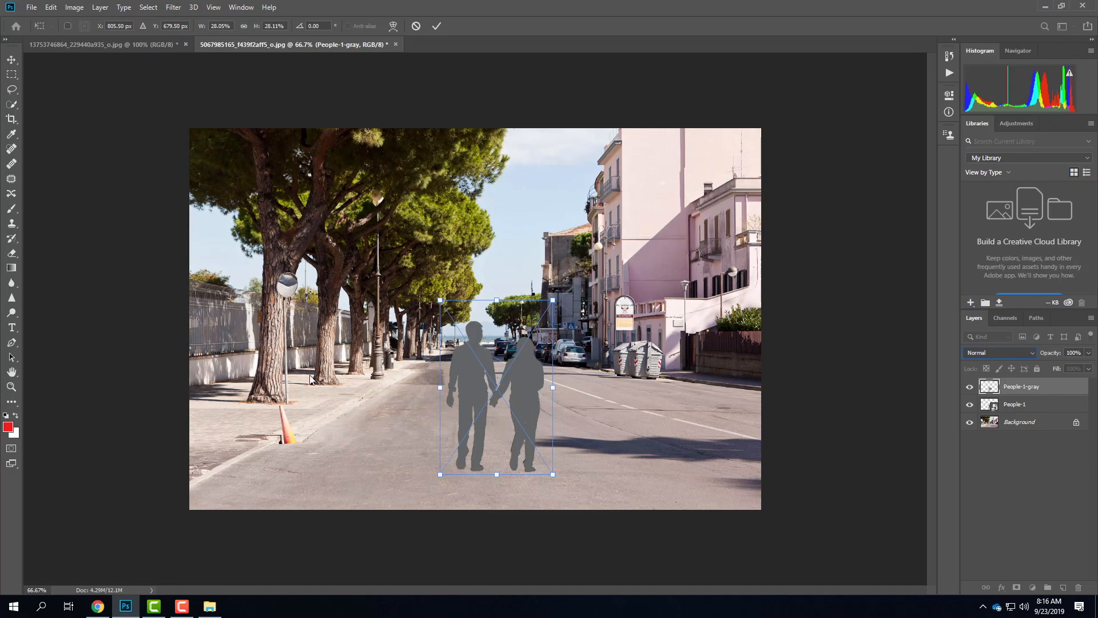
# Commit the placement of the gray silhouette over the couple.
pyautogui.hotkey('ctrl', '=')
pyautogui.hotkey('ctrl', '=')
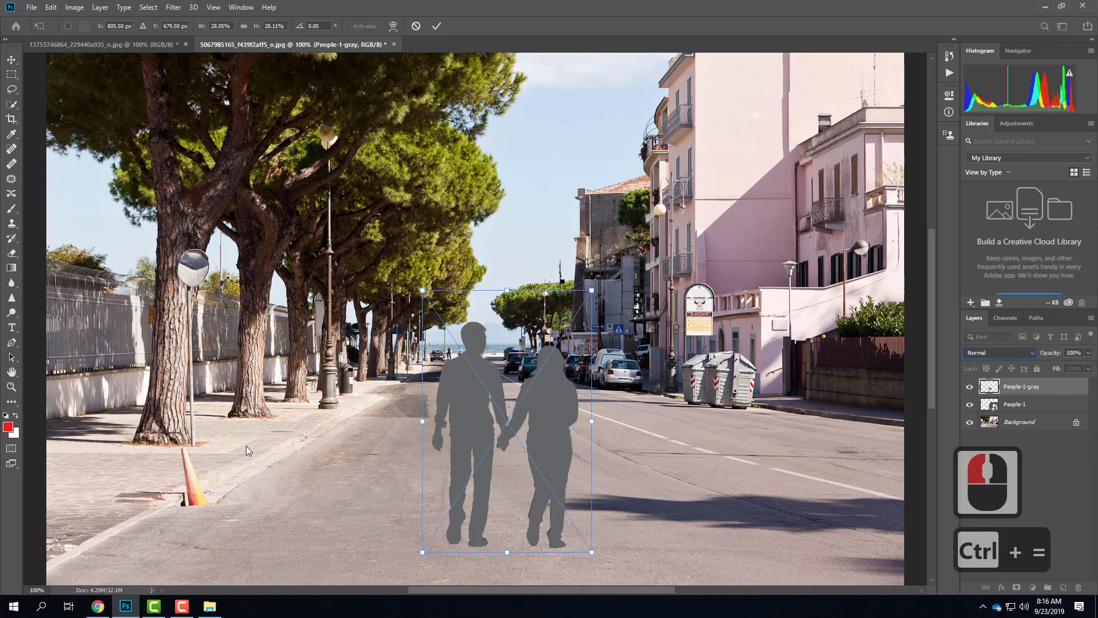
pyautogui.keyDown('alt'); pyautogui.click(608, 119); pyautogui.keyUp('alt')
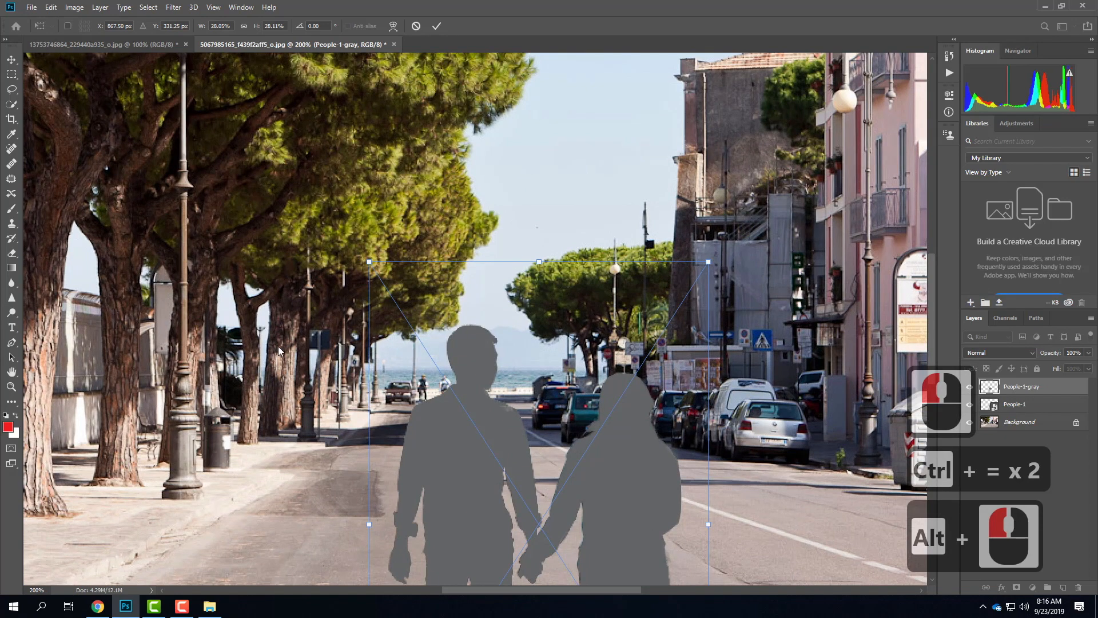
pyautogui.click(436, 26)
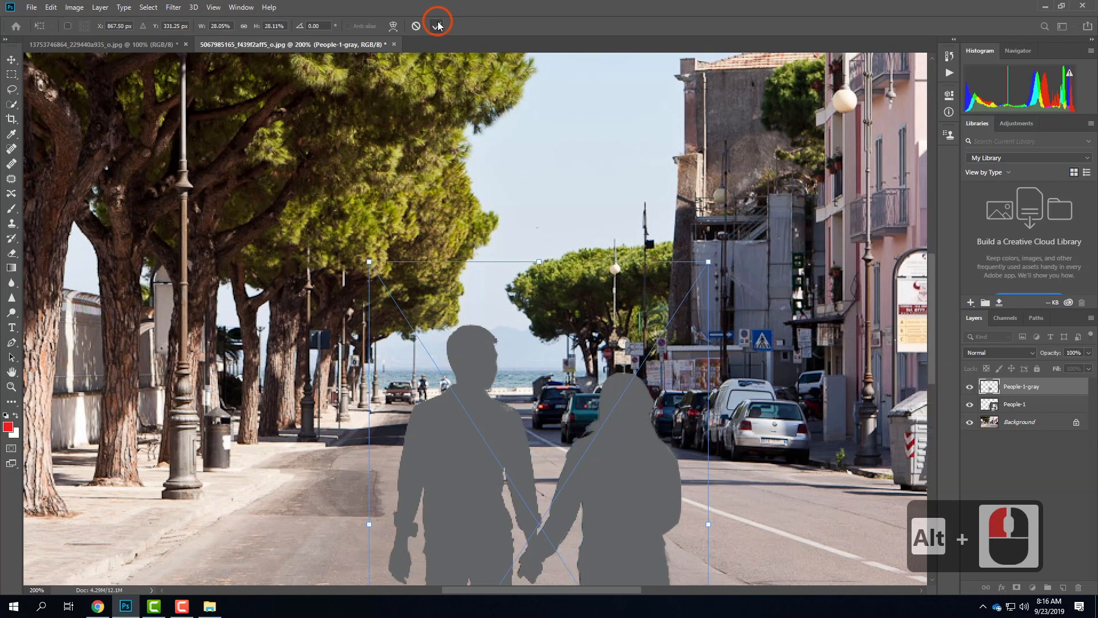
# Add a new layer and brush a red light-direction line from the top of the dumpsters down to their shadow edge on the road.
pyautogui.moveTo(291, 371); pyautogui.dragTo(330, 329)
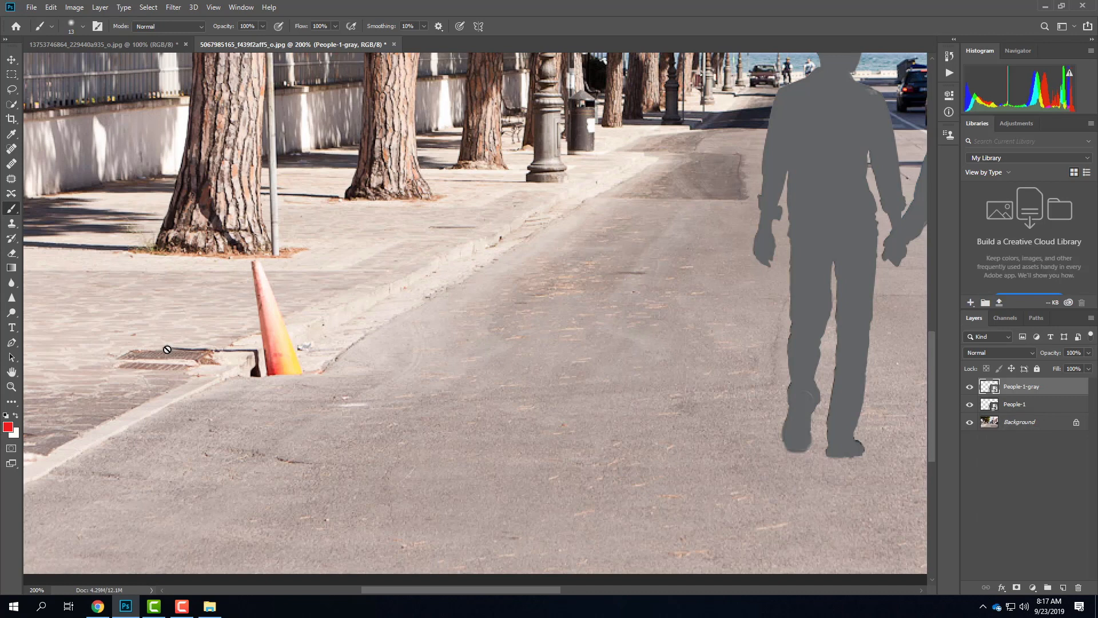
pyautogui.scroll(17, 217, 172)
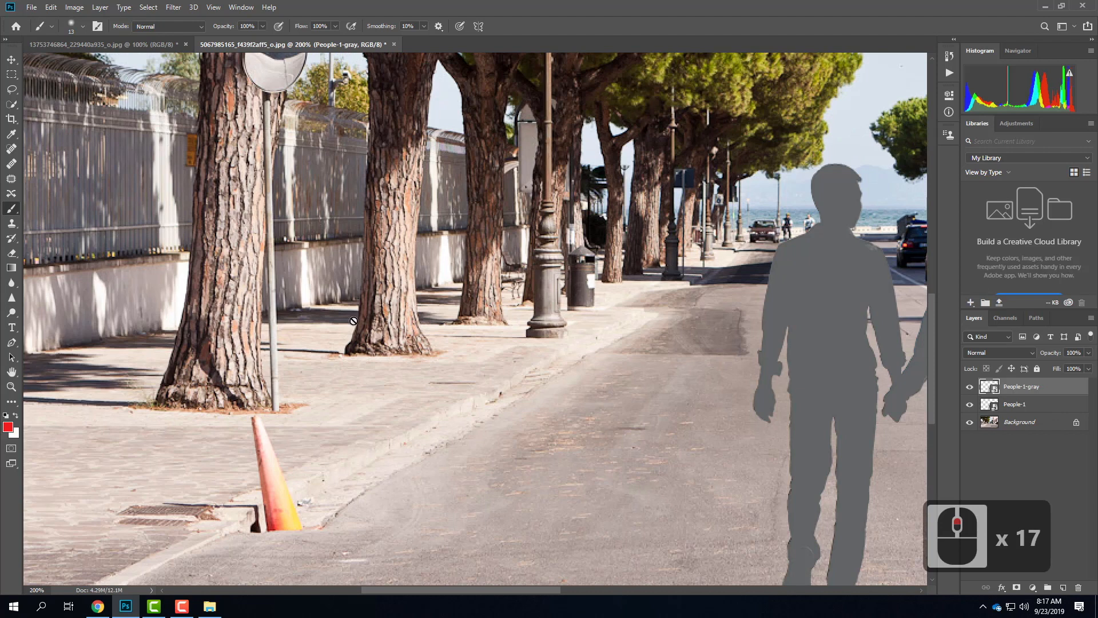
pyautogui.moveTo(741, 309); pyautogui.dragTo(142, 319)
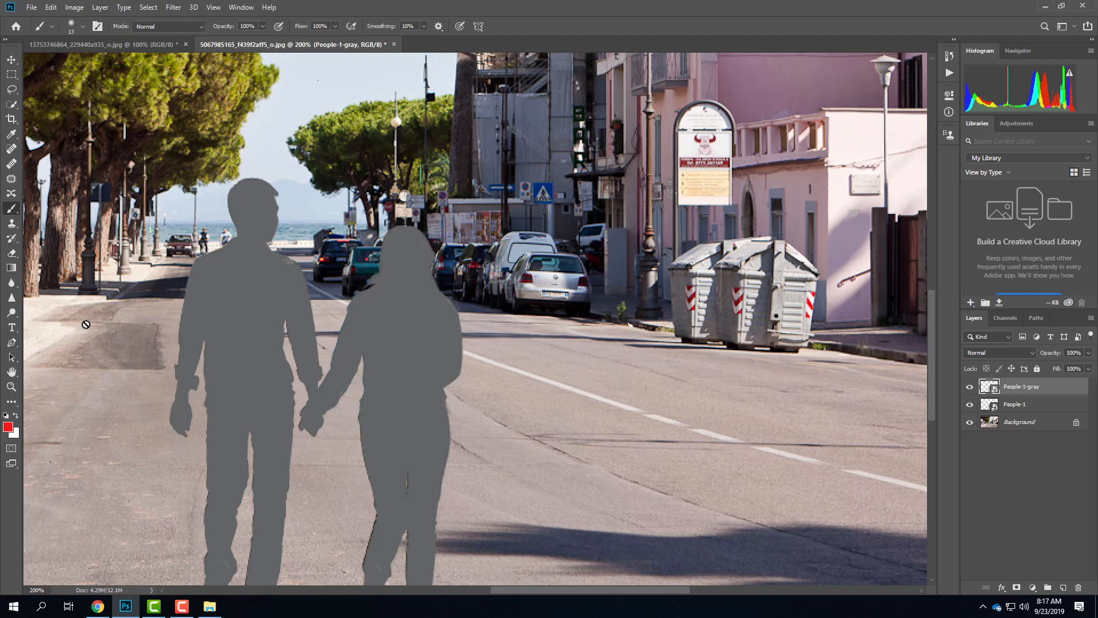
pyautogui.click(1063, 588)
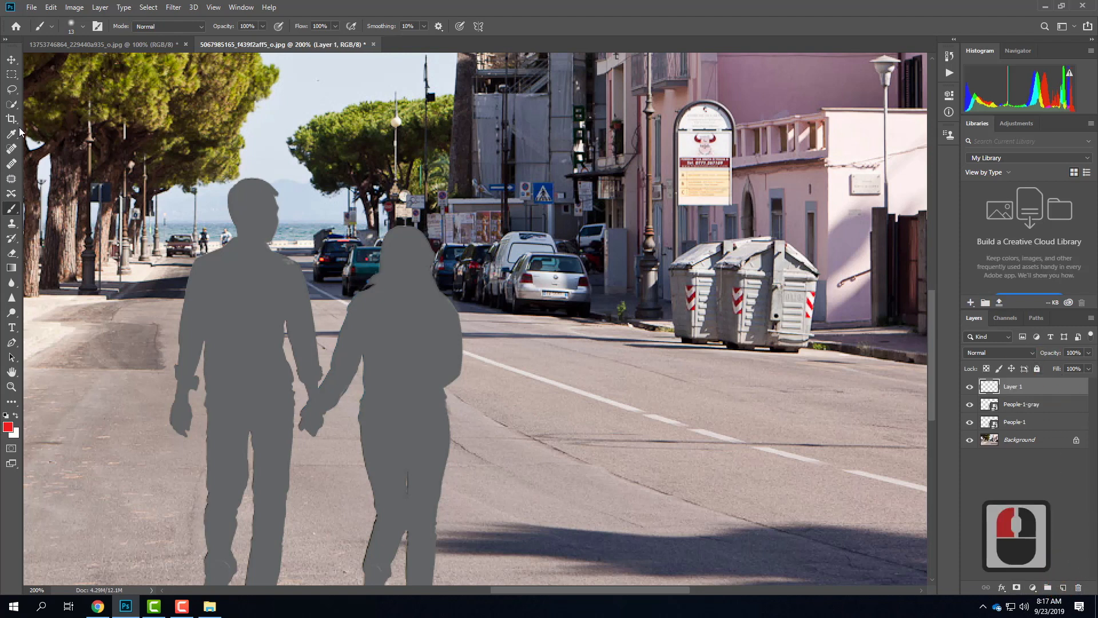
pyautogui.click(10, 213)
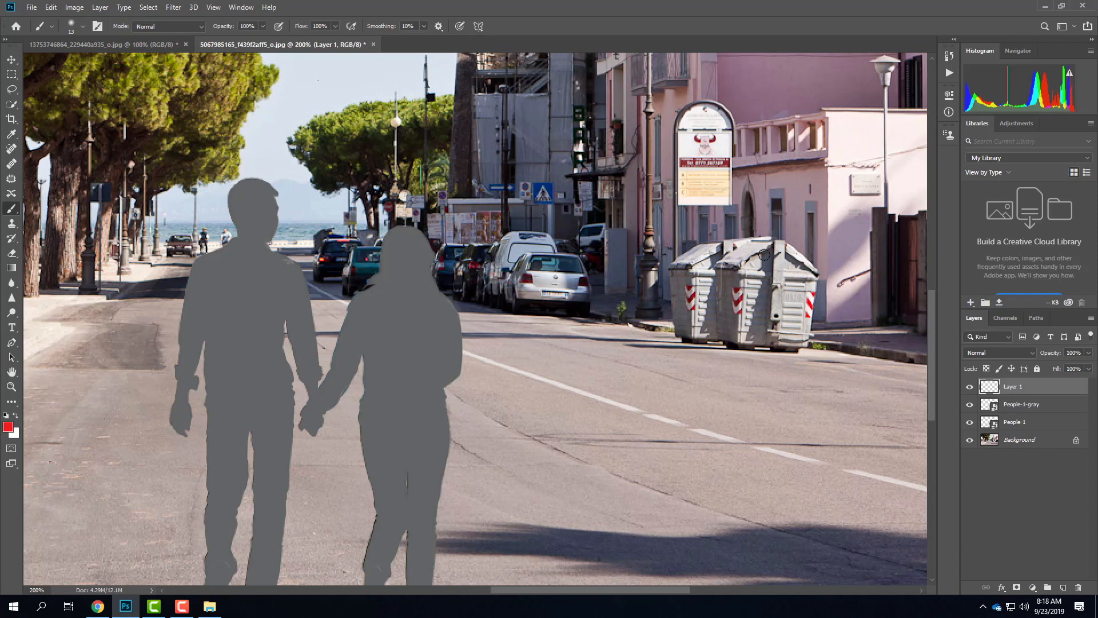
pyautogui.moveTo(739, 261); pyautogui.dragTo(642, 350)
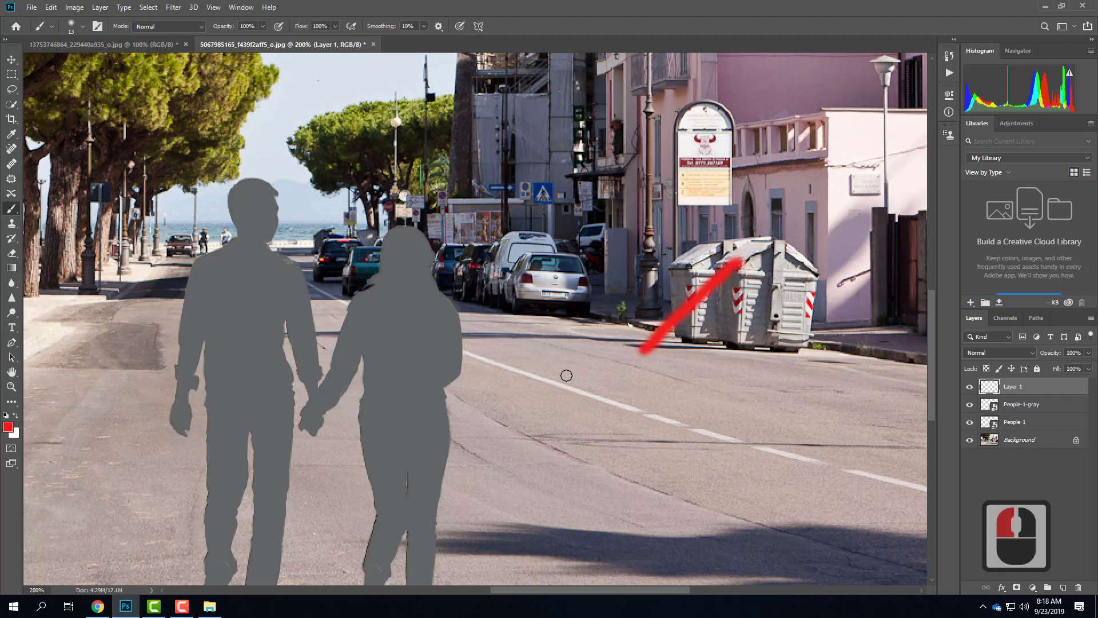
# Brush a red triangle linking the traffic cone's tip, the far end of its shadow and its base.
pyautogui.hscroll(-9, 608, 216)
pyautogui.scroll(-17, 635, 238)
pyautogui.scroll(-7, 635, 238)
pyautogui.moveTo(354, 164)
pyautogui.mouseDown()
pyautogui.moveTo(252, 274)
pyautogui.moveTo(379, 273)
pyautogui.mouseUp()
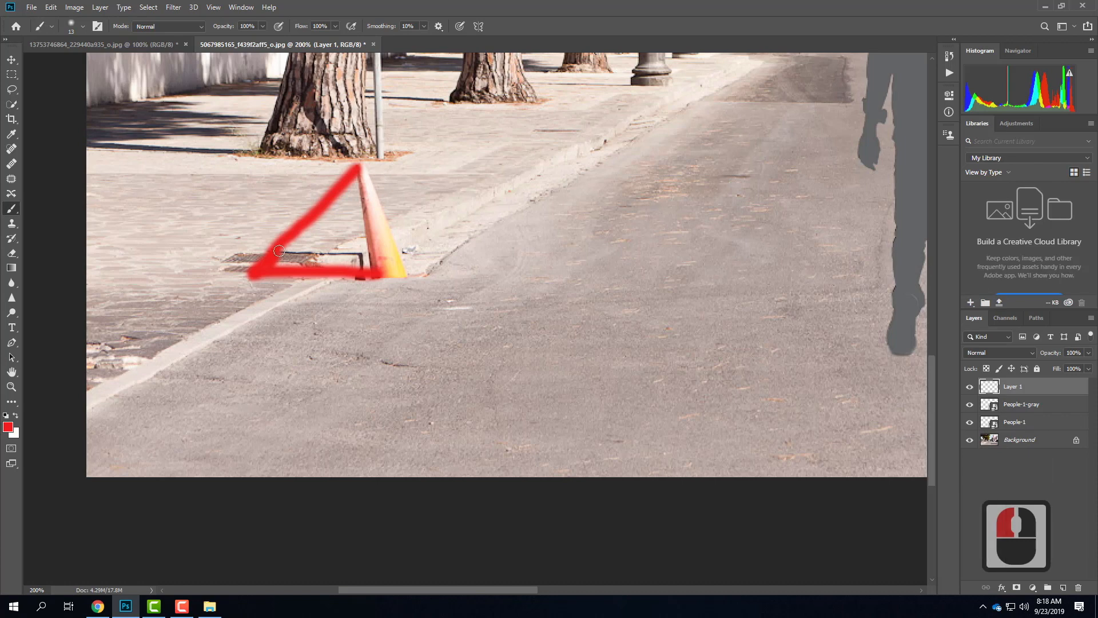
# Brush matching red guide lines from the man's head diagonally to the road and back to the couple's feet.
pyautogui.hotkey('ctrl', '-')
pyautogui.hotkey('ctrl', '-')
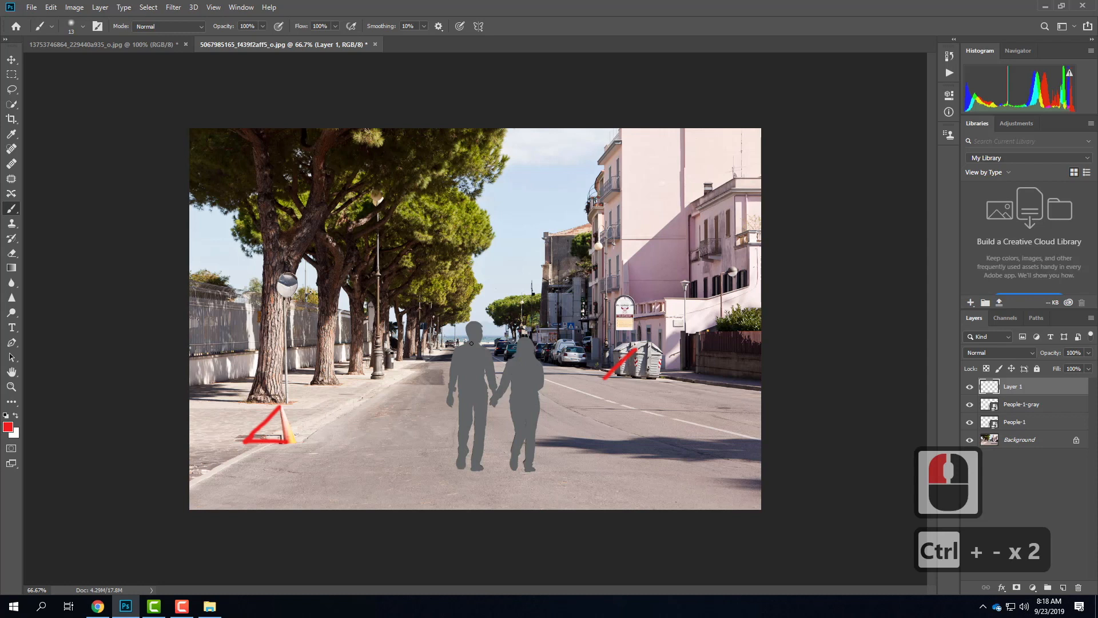
pyautogui.moveTo(472, 321); pyautogui.dragTo(369, 423)
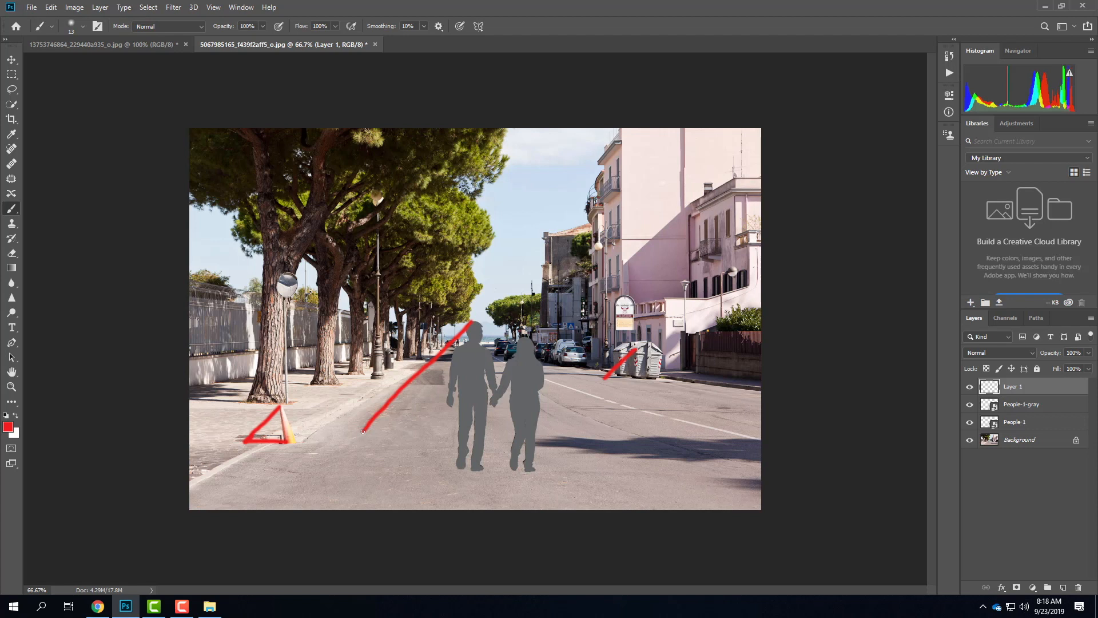
pyautogui.click(357, 436)
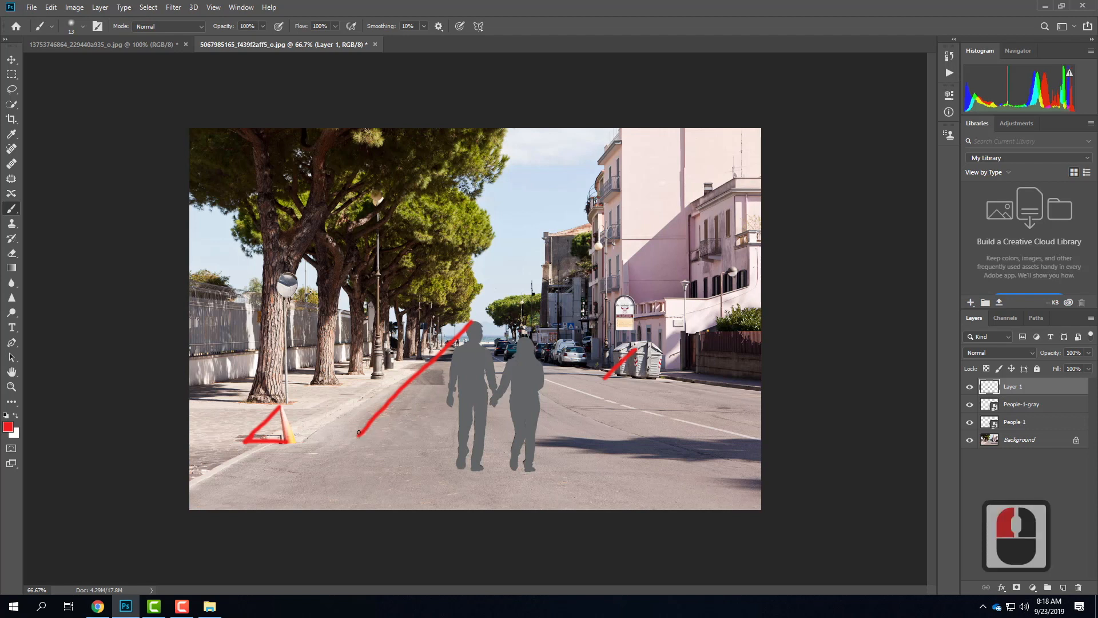
pyautogui.moveTo(356, 437)
pyautogui.mouseDown()
pyautogui.moveTo(476, 468)
pyautogui.moveTo(363, 434)
pyautogui.moveTo(542, 459)
pyautogui.mouseUp()
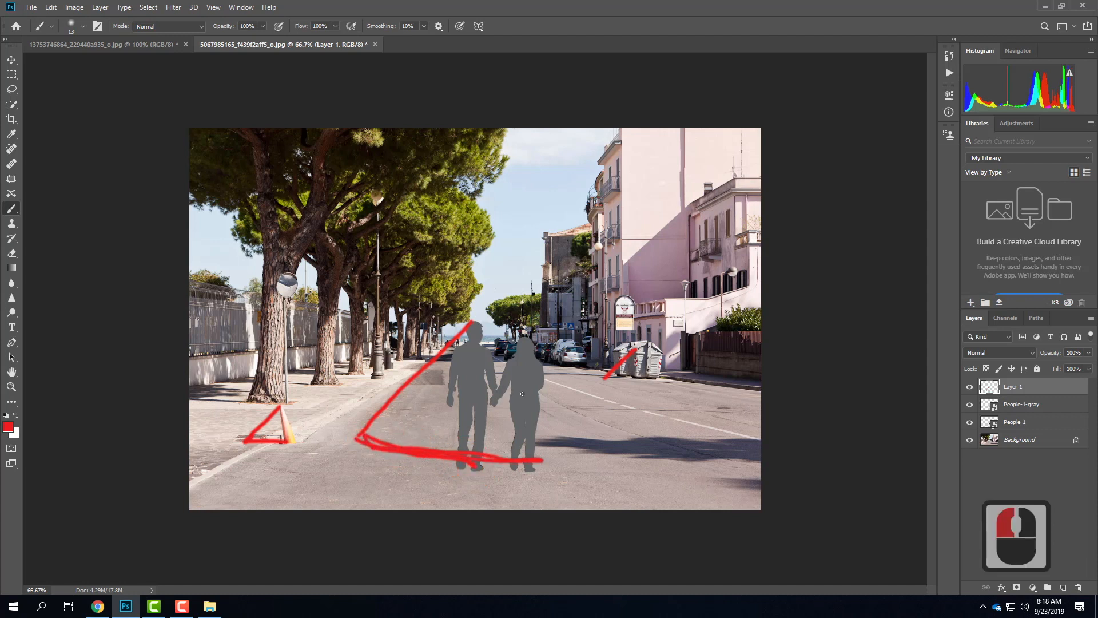
# Hide the red guide layer and rename the People-1-gray layer as Shadow.
pyautogui.click(970, 386)
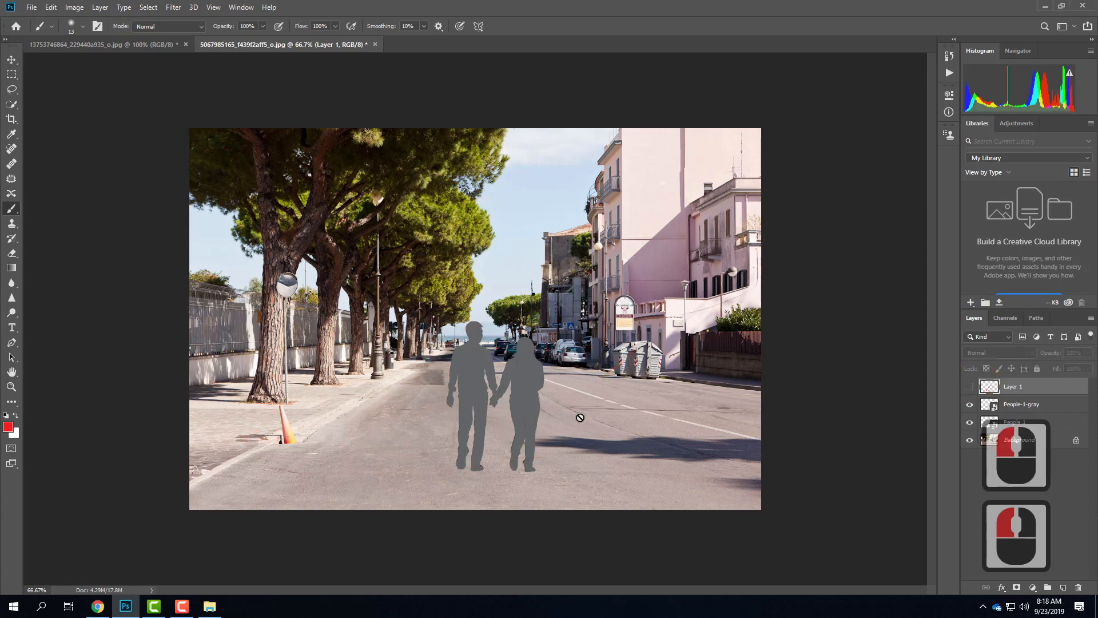
pyautogui.click(1036, 404)
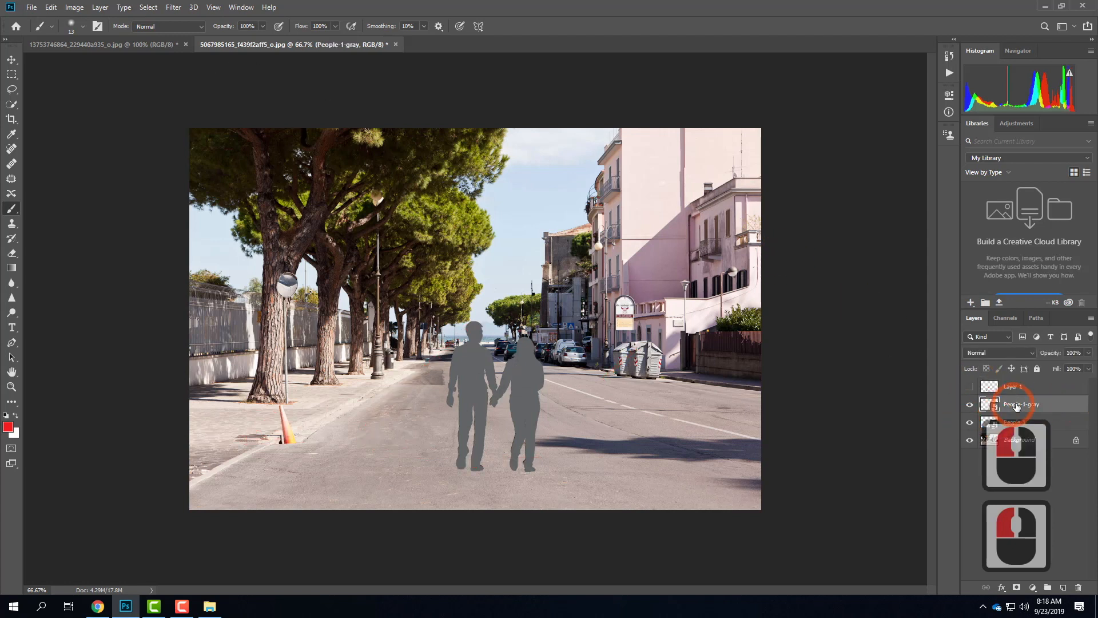
pyautogui.doubleClick(1038, 404)
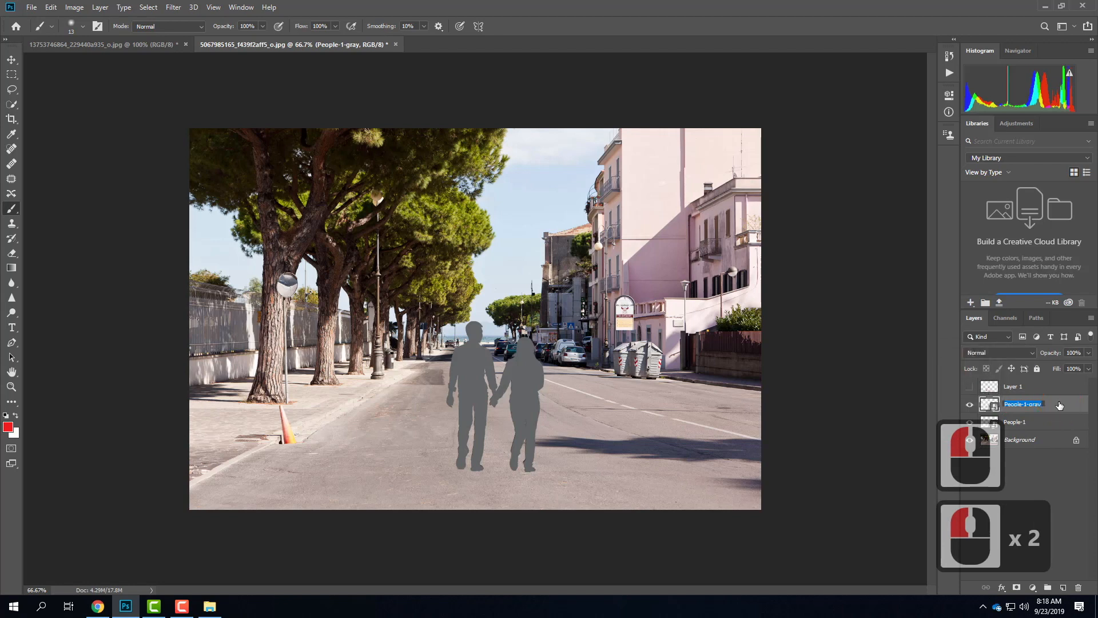
pyautogui.write('Shadow')
pyautogui.press('Return')
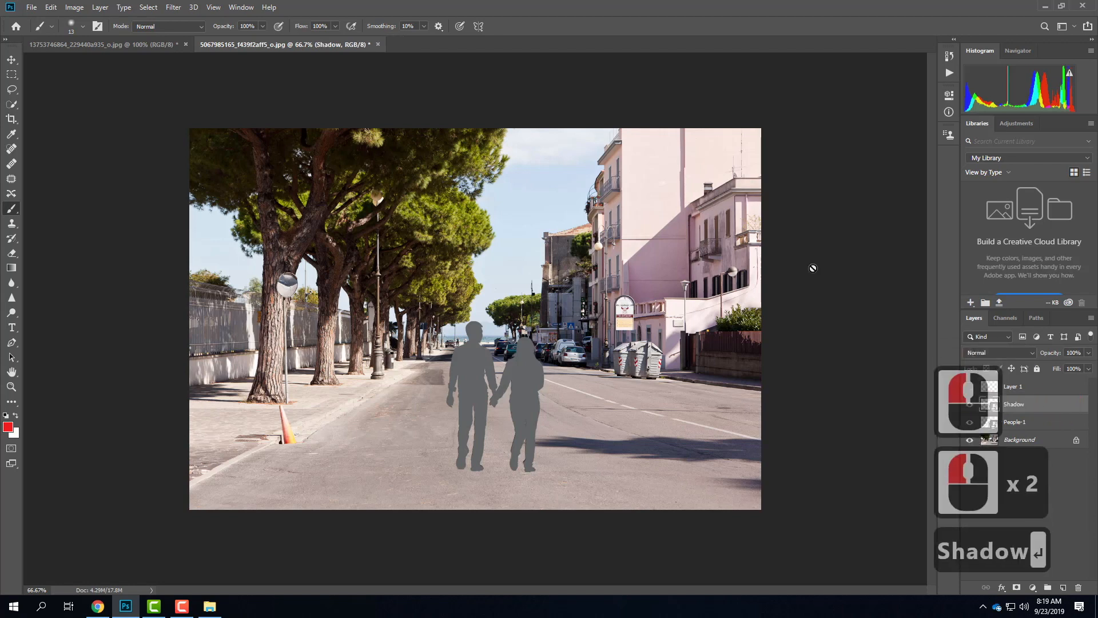
# Distort the Shadow layer by pulling its two upper corners toward the tree-lined sidewalk while its base stays at the feet.
pyautogui.click(51, 7)
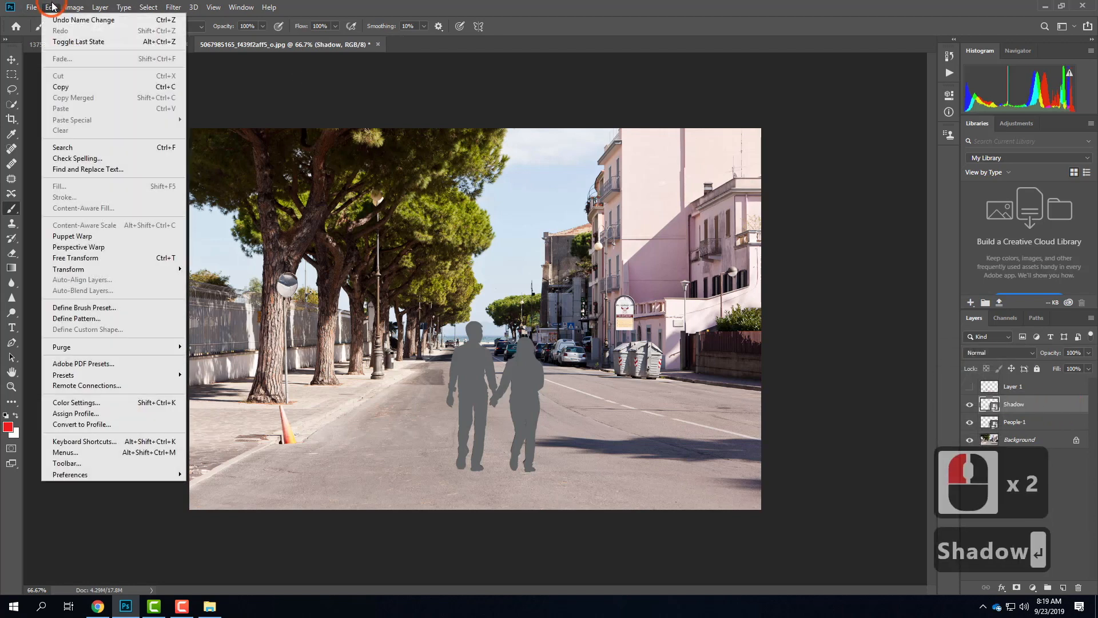
pyautogui.moveTo(69, 275)
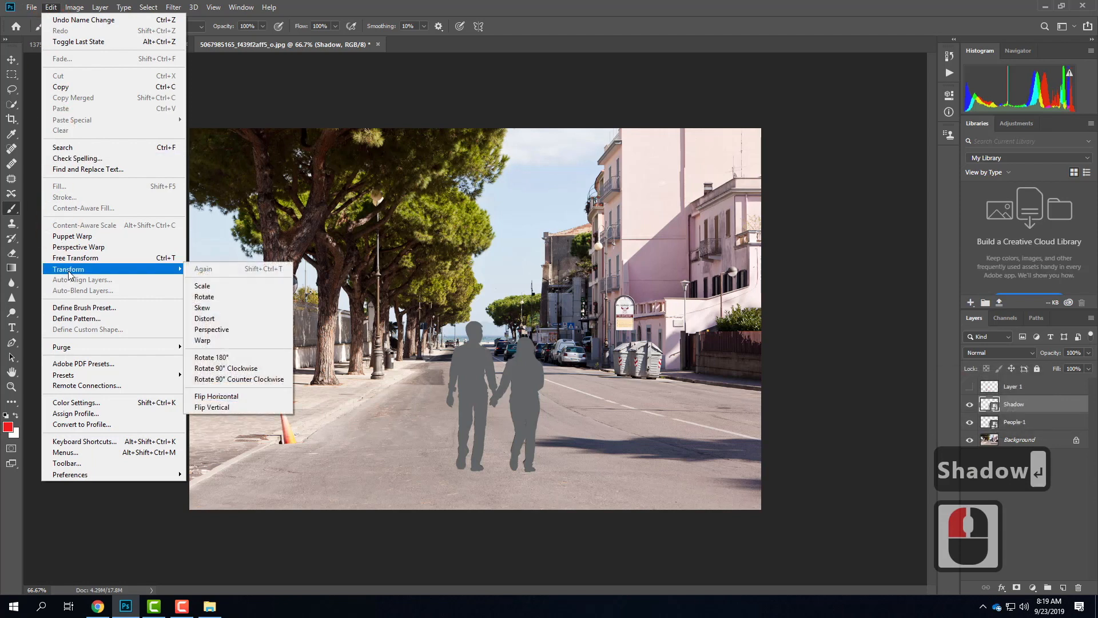
pyautogui.click(234, 313)
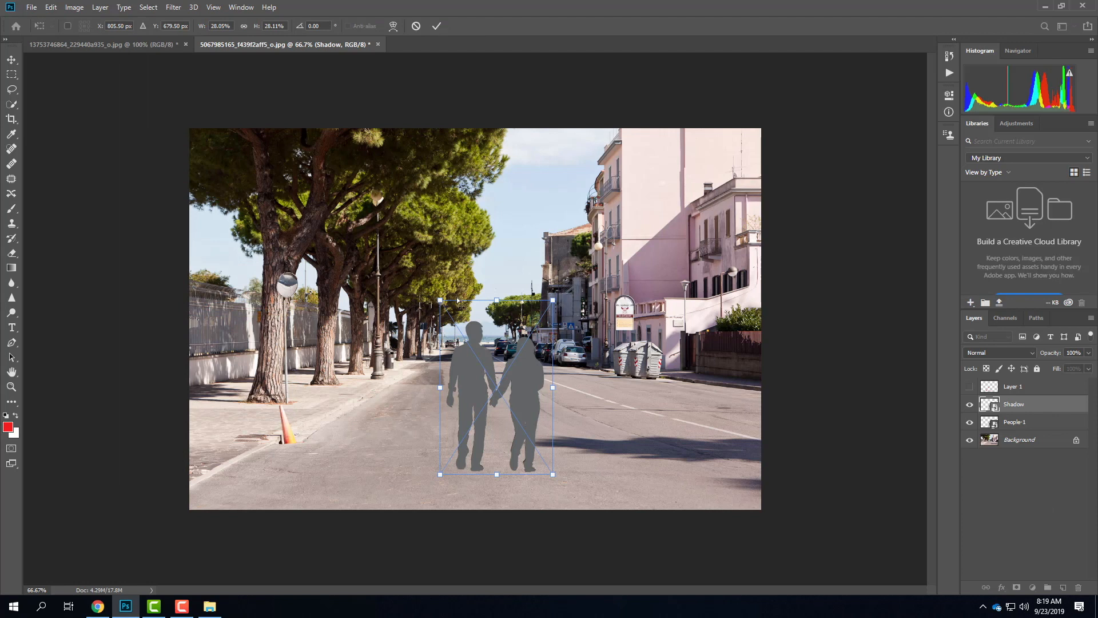
pyautogui.moveTo(440, 299); pyautogui.dragTo(336, 300)
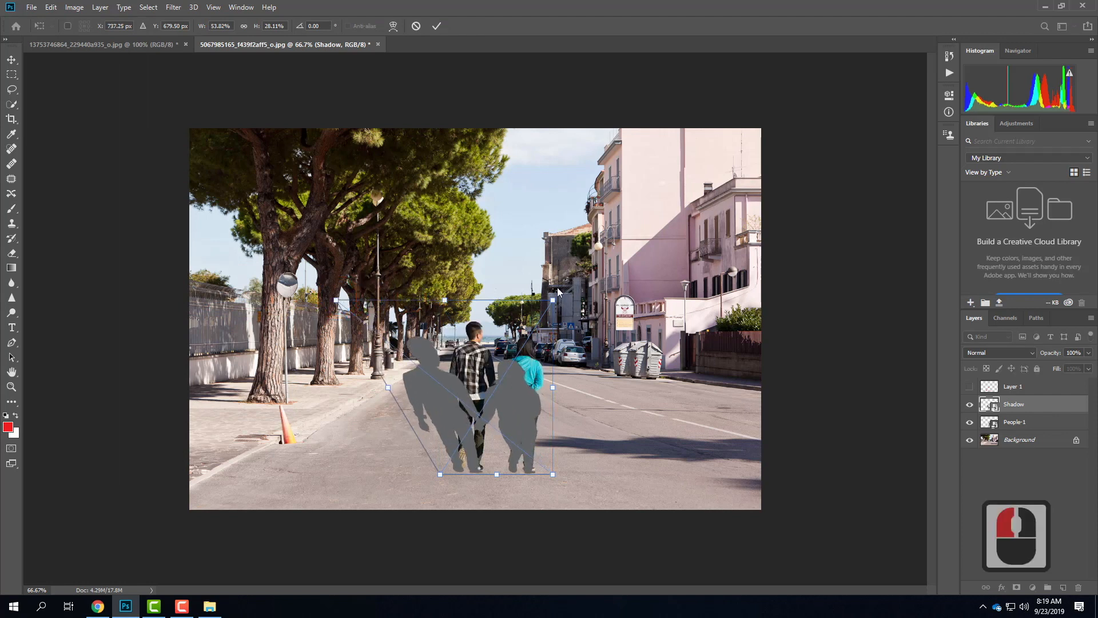
pyautogui.moveTo(552, 301); pyautogui.dragTo(448, 302)
pyautogui.moveTo(336, 301); pyautogui.dragTo(289, 375)
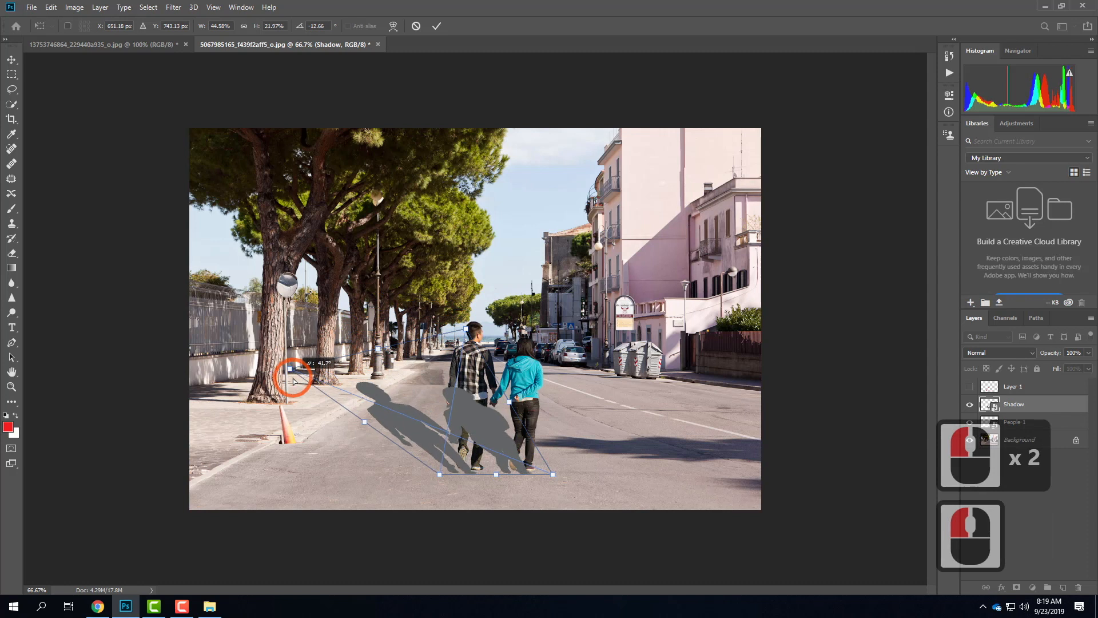
# Lower both far corners of the distorted shadow to lay it on the road at about 28% width and 11% height.
pyautogui.click(483, 338)
pyautogui.moveTo(482, 337); pyautogui.dragTo(414, 380)
pyautogui.moveTo(290, 368); pyautogui.dragTo(335, 401)
pyautogui.moveTo(414, 379); pyautogui.dragTo(403, 404)
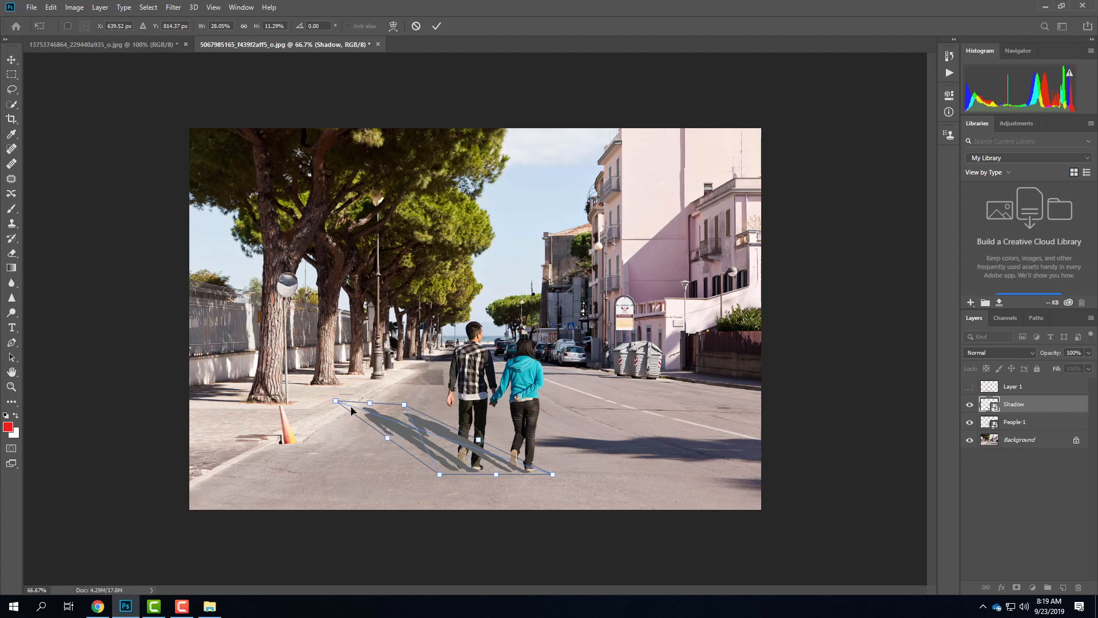
# Distort the Shadow's two far corners lower and toward the traffic cone, bringing the height to about 9%.
pyautogui.moveTo(337, 404); pyautogui.dragTo(426, 415)
pyautogui.moveTo(360, 418); pyautogui.dragTo(311, 420)
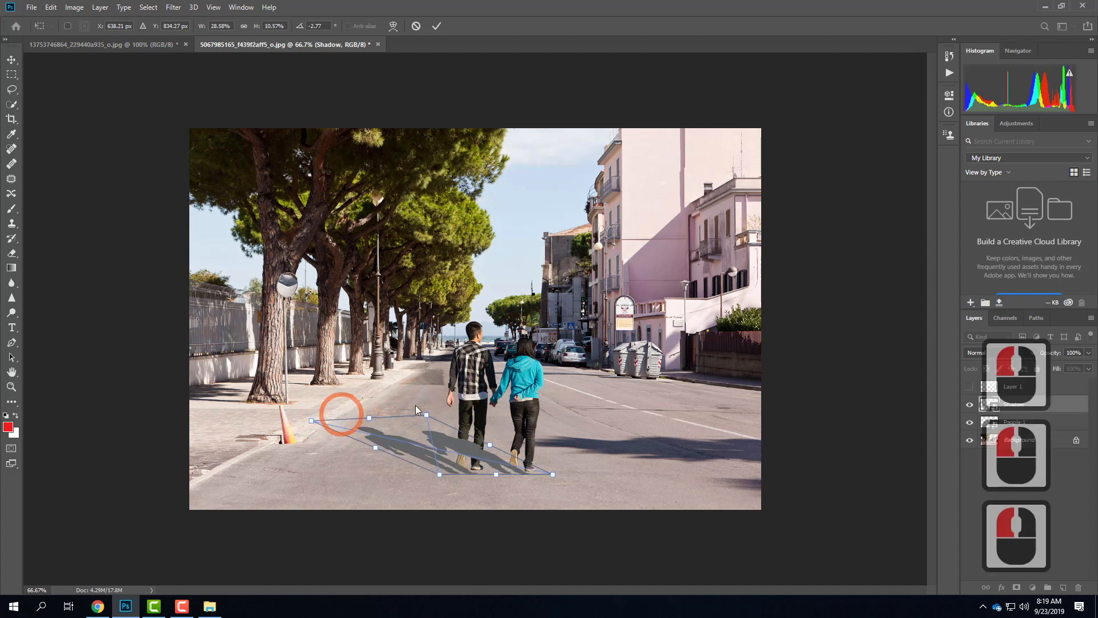
pyautogui.moveTo(428, 414); pyautogui.dragTo(373, 417)
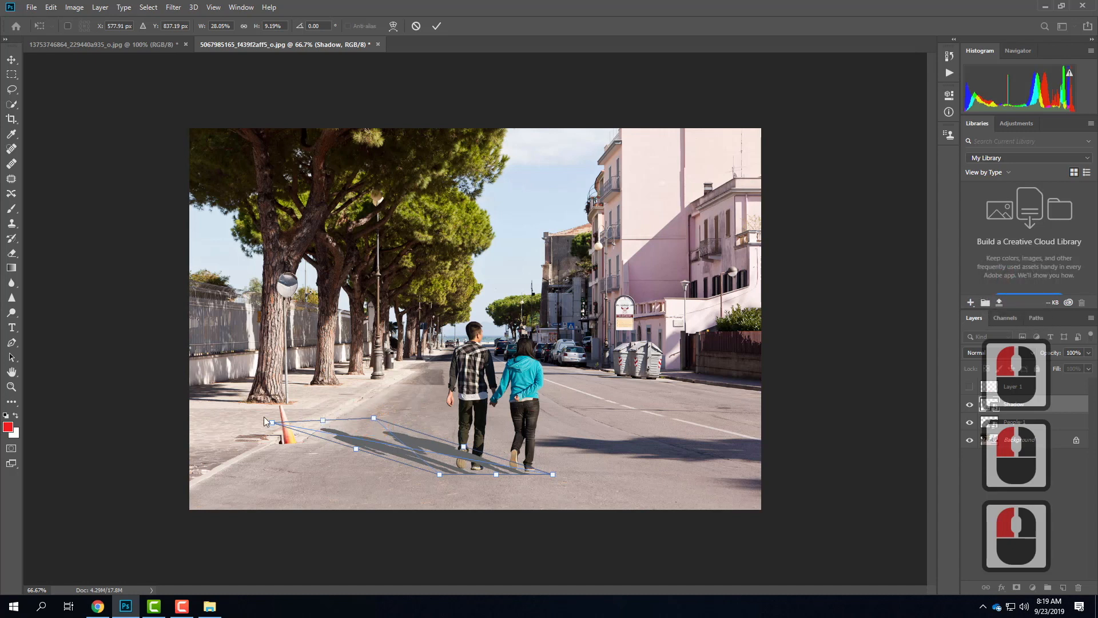
pyautogui.moveTo(271, 421); pyautogui.dragTo(303, 425)
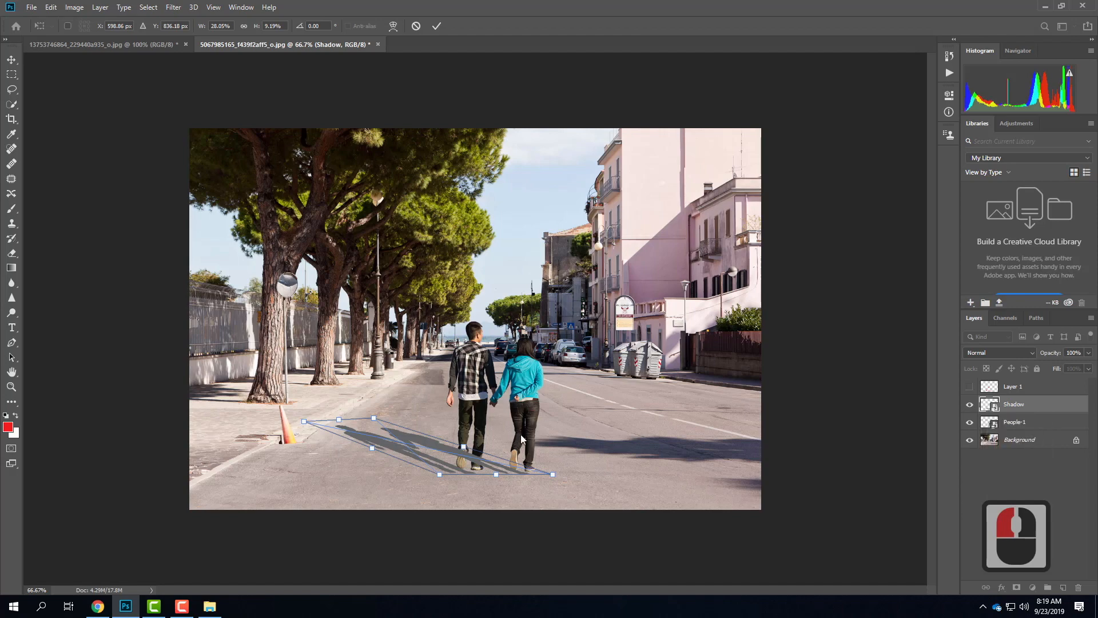
# Move the distorted shadow slightly up so its base lines up with the couple's shoes.
pyautogui.hotkey('ctrl', '=')
pyautogui.hotkey('ctrl', '=')
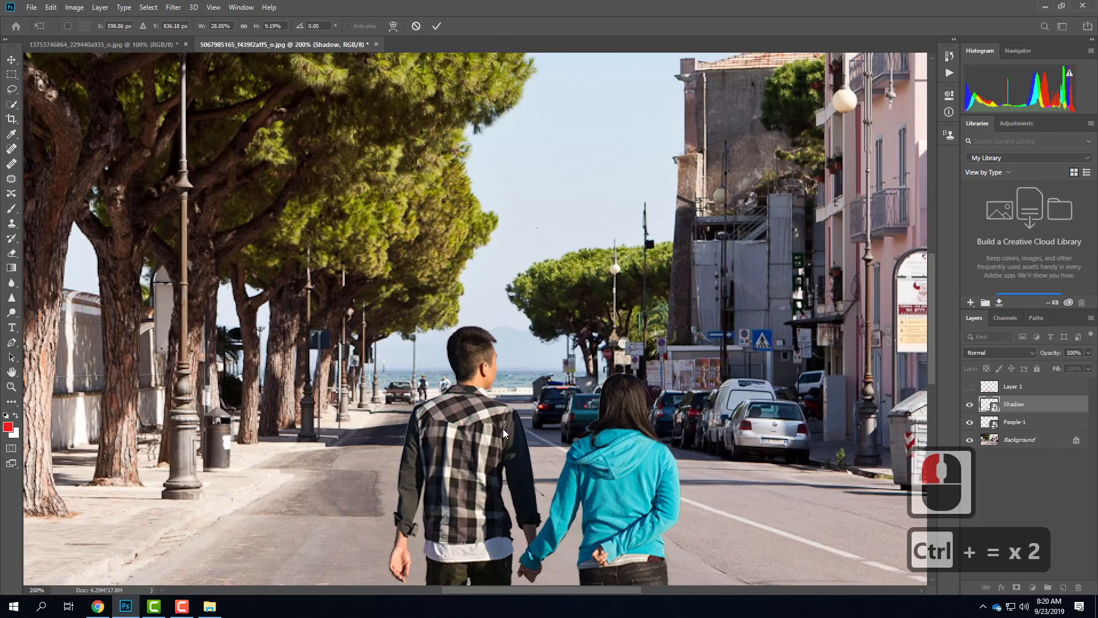
pyautogui.moveTo(489, 272); pyautogui.dragTo(491, 183)
pyautogui.scroll(-14, 490, 183)
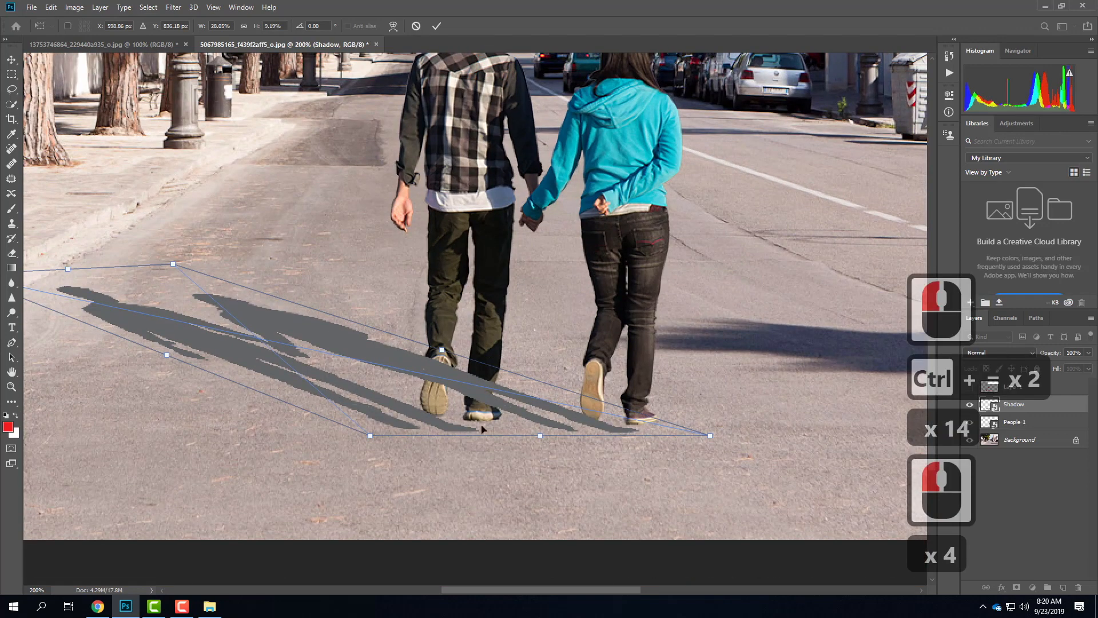
pyautogui.moveTo(500, 410); pyautogui.dragTo(516, 397)
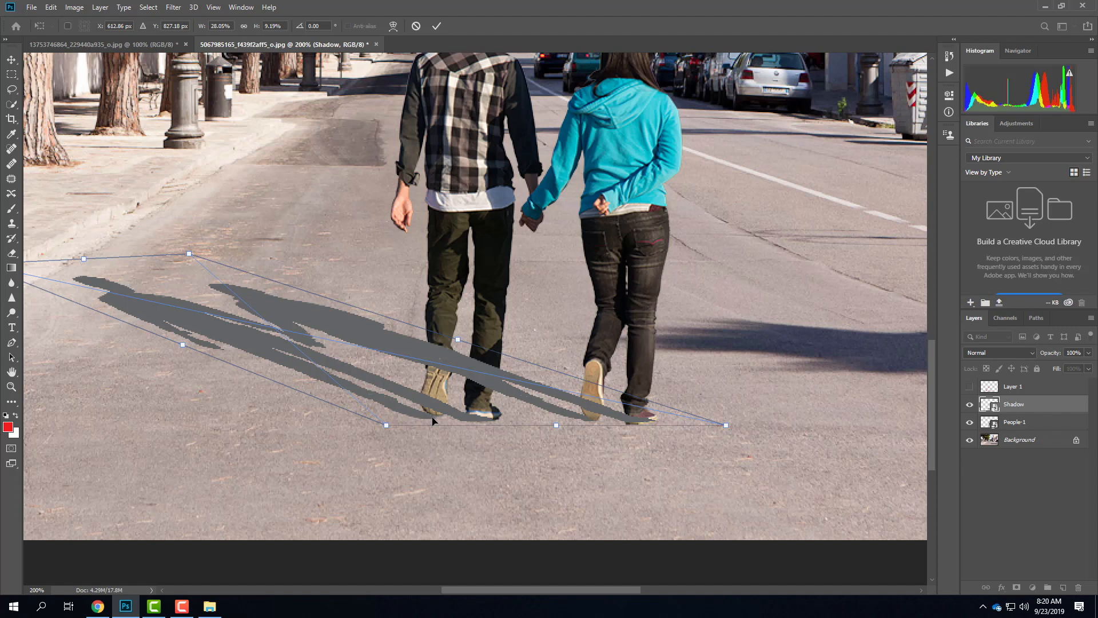
# Flatten the shadow by lowering its two far corners toward the base of the traffic cone, to about 6% height.
pyautogui.moveTo(256, 264); pyautogui.dragTo(388, 351)
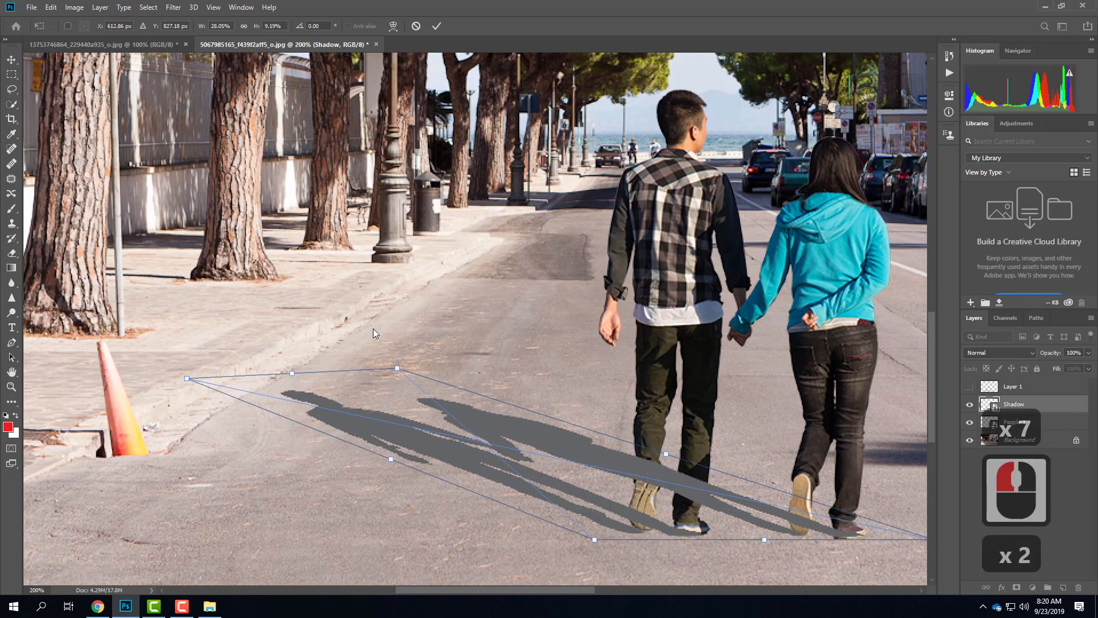
pyautogui.moveTo(192, 381); pyautogui.dragTo(170, 432)
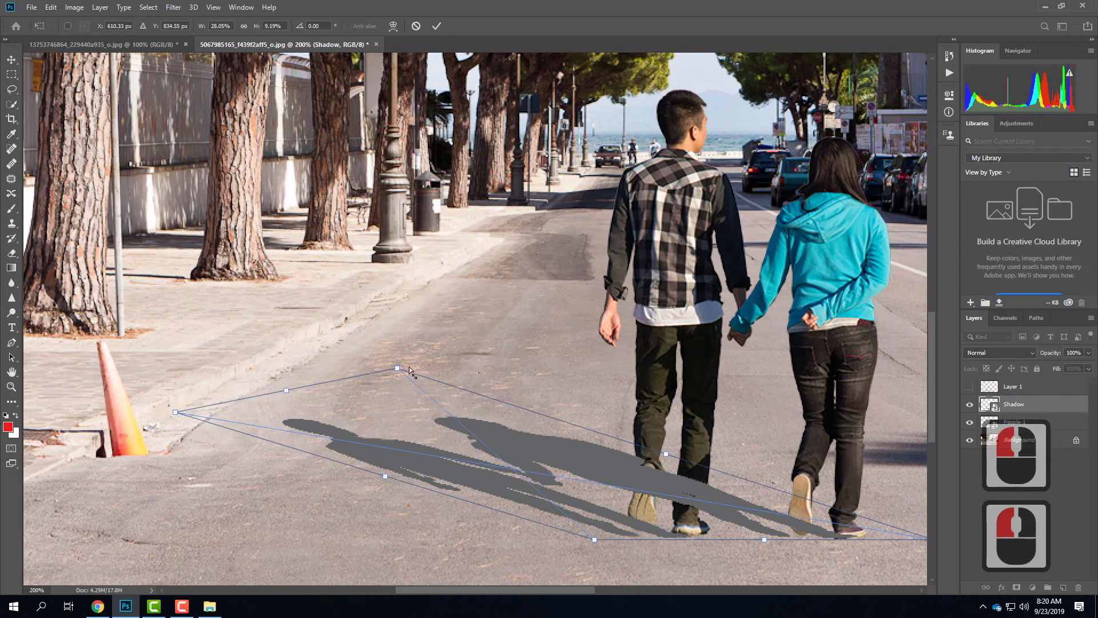
pyautogui.moveTo(397, 370); pyautogui.dragTo(324, 392)
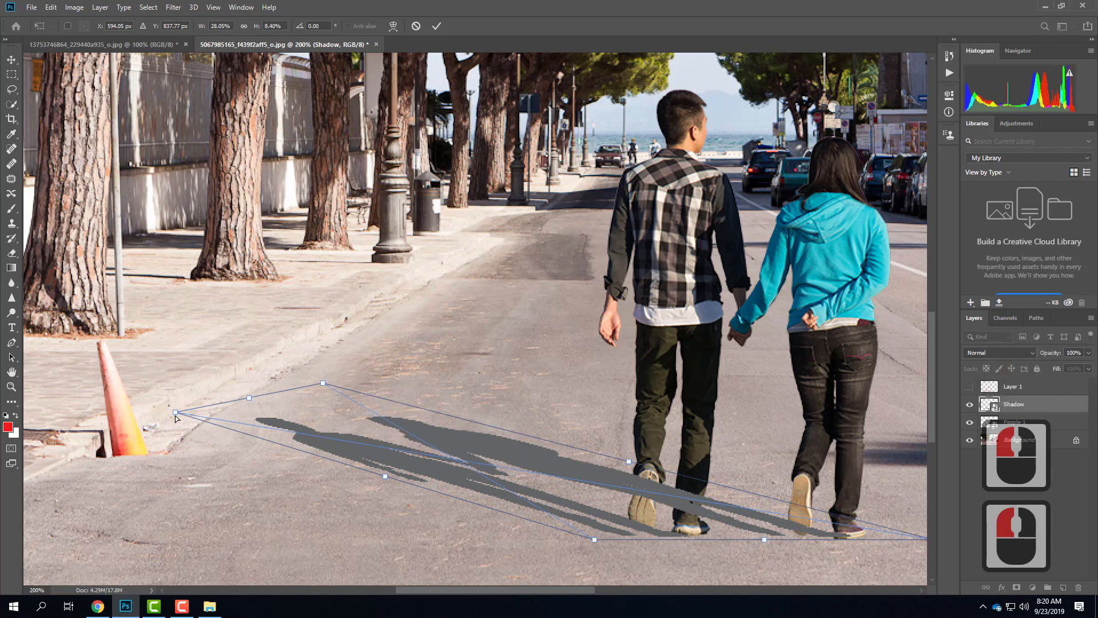
pyautogui.moveTo(175, 418); pyautogui.dragTo(278, 451)
pyautogui.moveTo(326, 397); pyautogui.dragTo(400, 418)
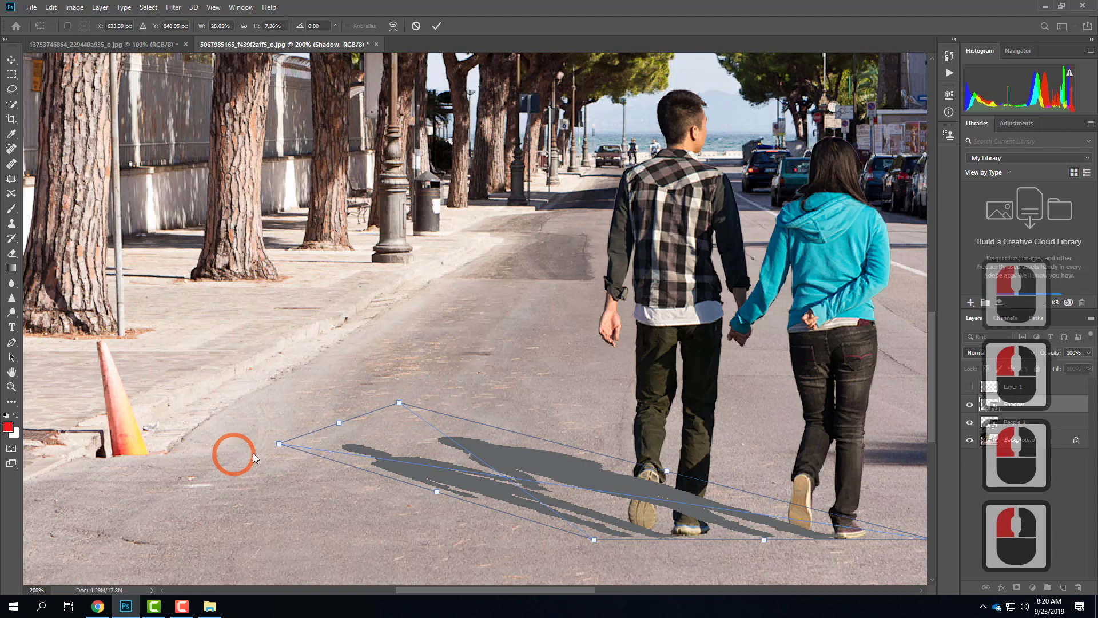
pyautogui.moveTo(278, 443); pyautogui.dragTo(225, 461)
pyautogui.moveTo(398, 403); pyautogui.dragTo(323, 430)
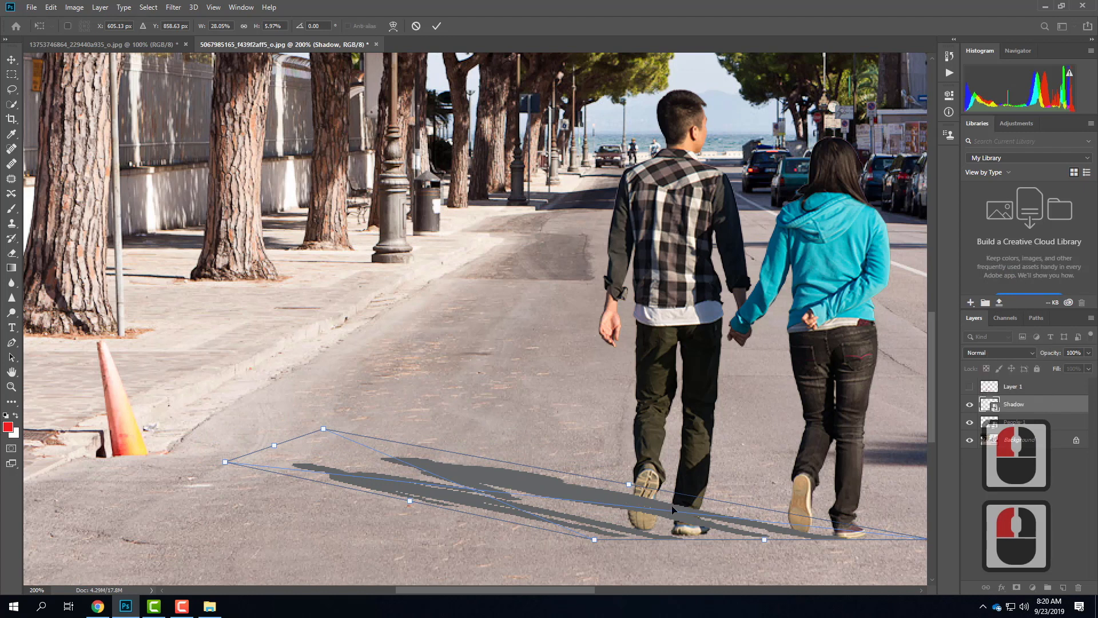
# Nudge the shadow up to the shoes, stretch its near corner beyond the woman's feet to about 30% width, and apply the transform.
pyautogui.moveTo(686, 521); pyautogui.dragTo(698, 516)
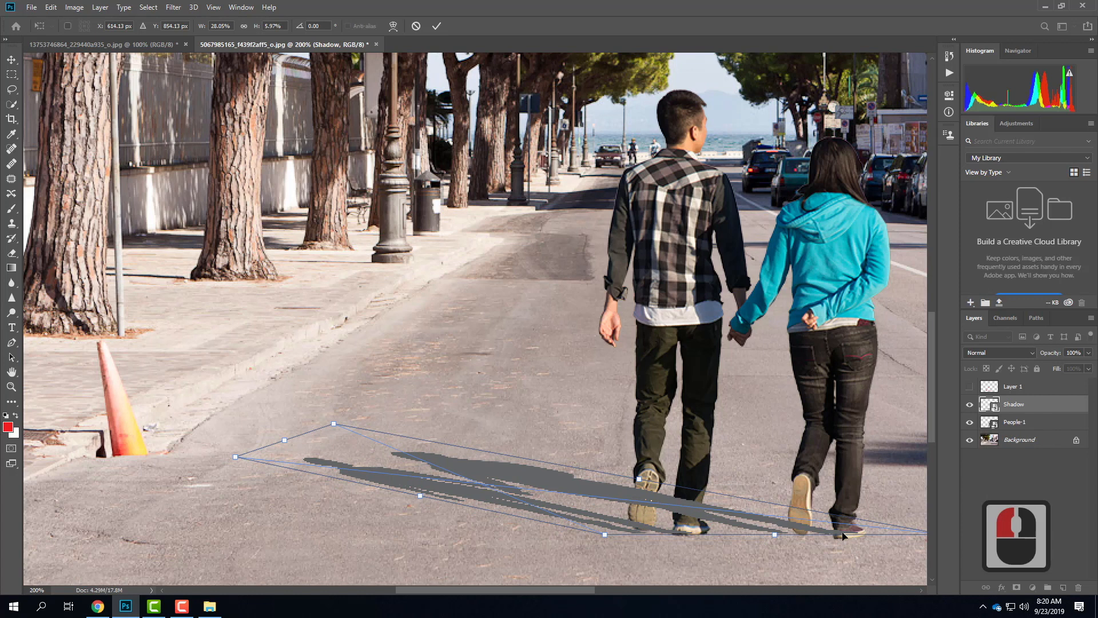
pyautogui.scroll(-3, 606, 404)
pyautogui.hscroll(5, 607, 404)
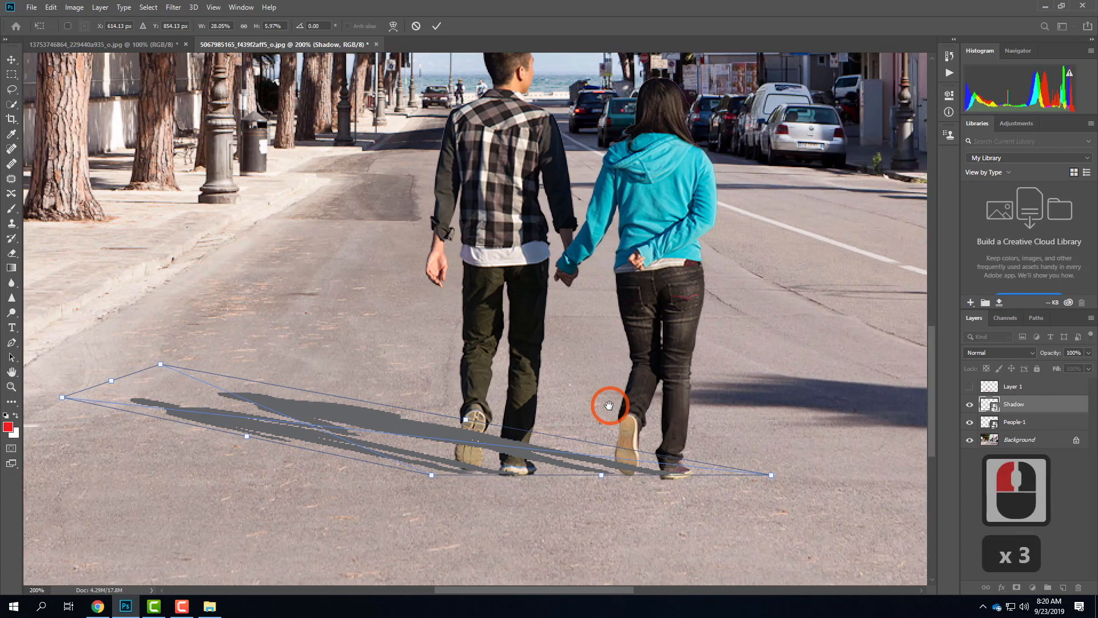
pyautogui.moveTo(771, 479)
pyautogui.mouseDown()
pyautogui.moveTo(808, 486)
pyautogui.moveTo(791, 480)
pyautogui.mouseUp()
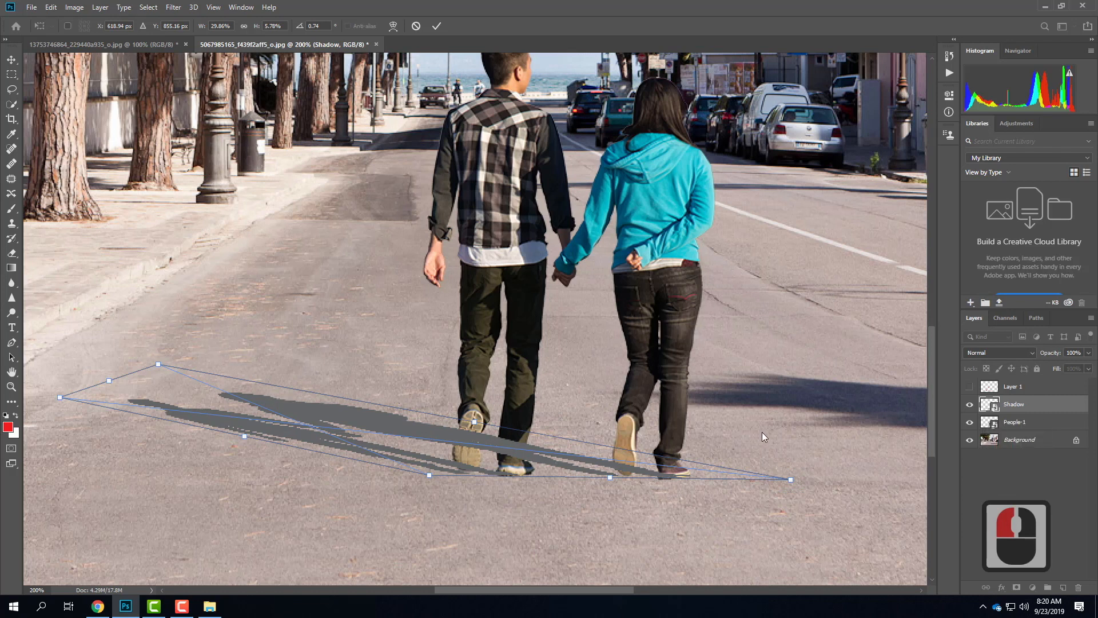
pyautogui.press('Return')
# Compare the shadow's direction with the red guide lines by toggling Layer 1's visibility, leaving it hidden.
pyautogui.press('b')
pyautogui.click(968, 386)
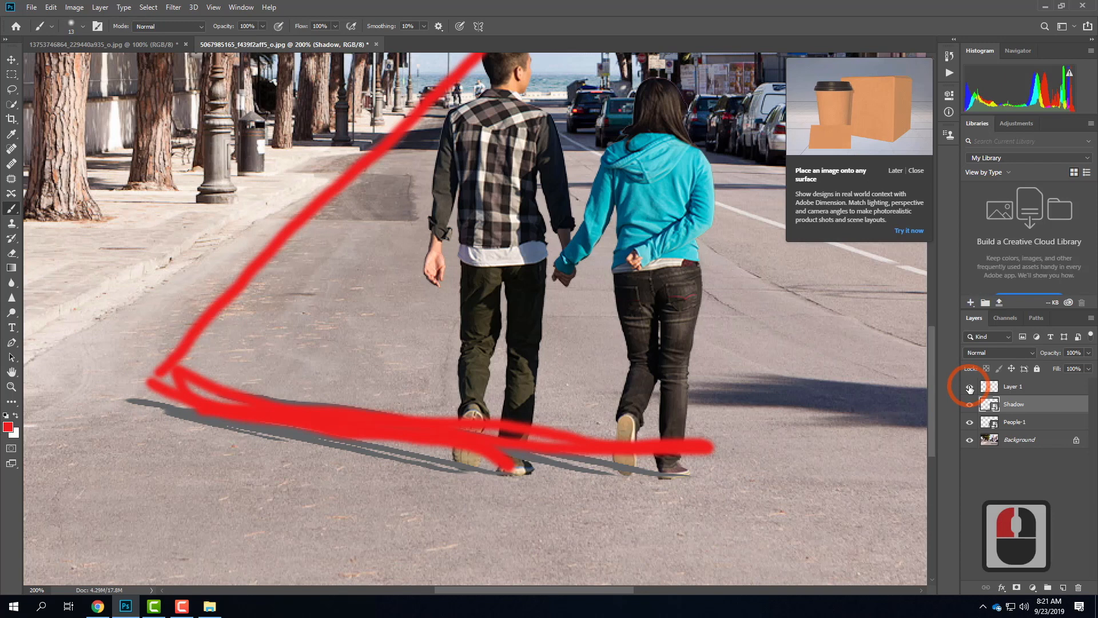
pyautogui.click(968, 388)
pyautogui.click(969, 388)
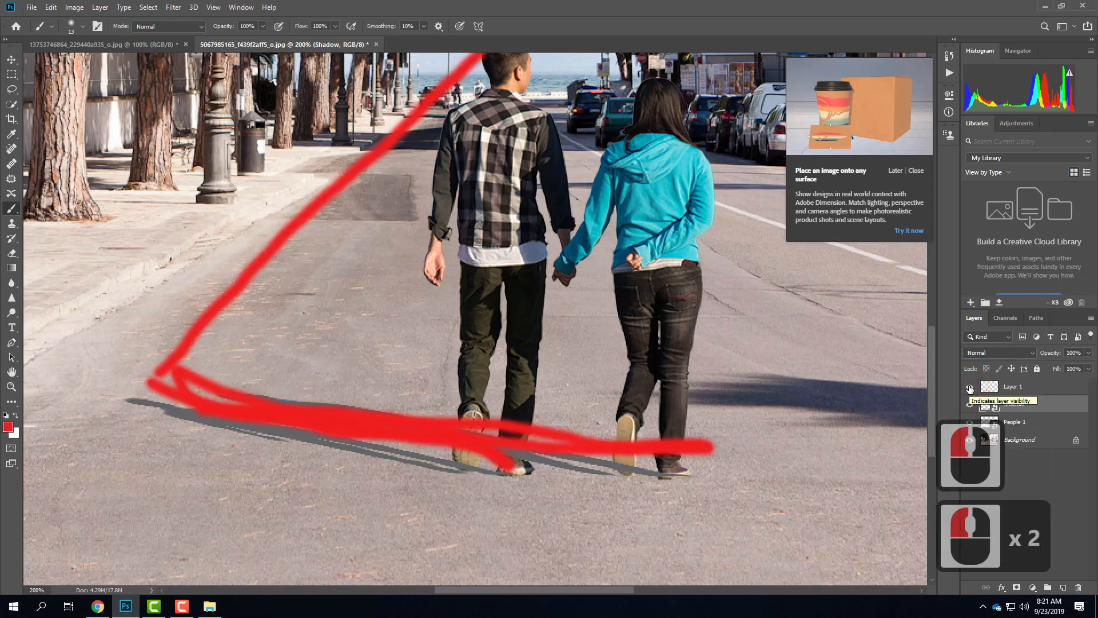
pyautogui.click(969, 387)
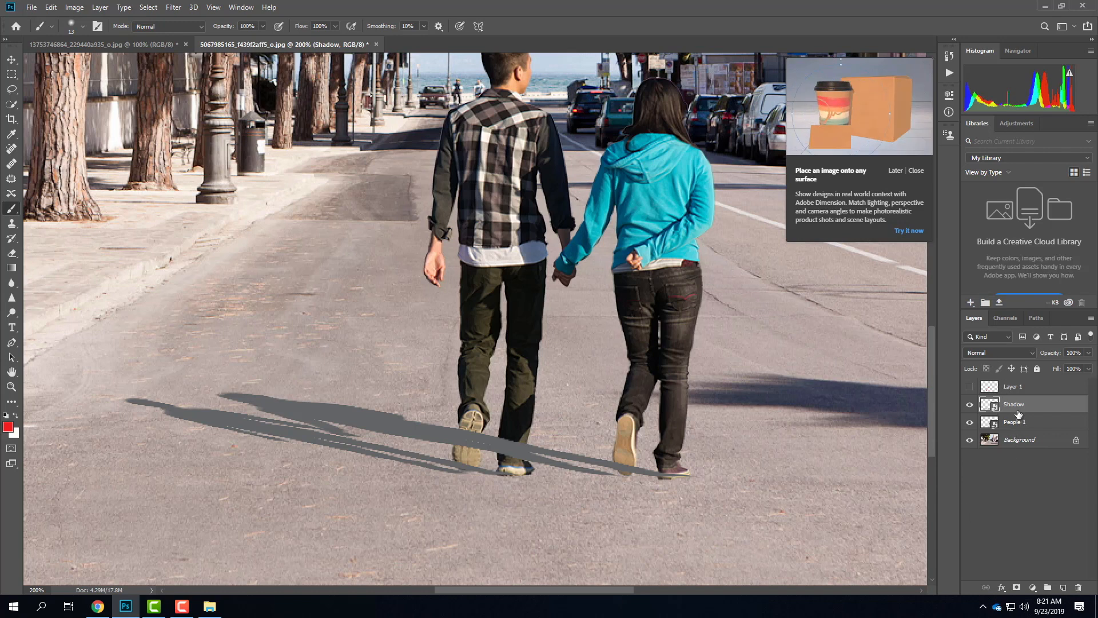
# Set the Shadow layer's blend mode to Multiply and place the layer below People-1.
pyautogui.click(1001, 352)
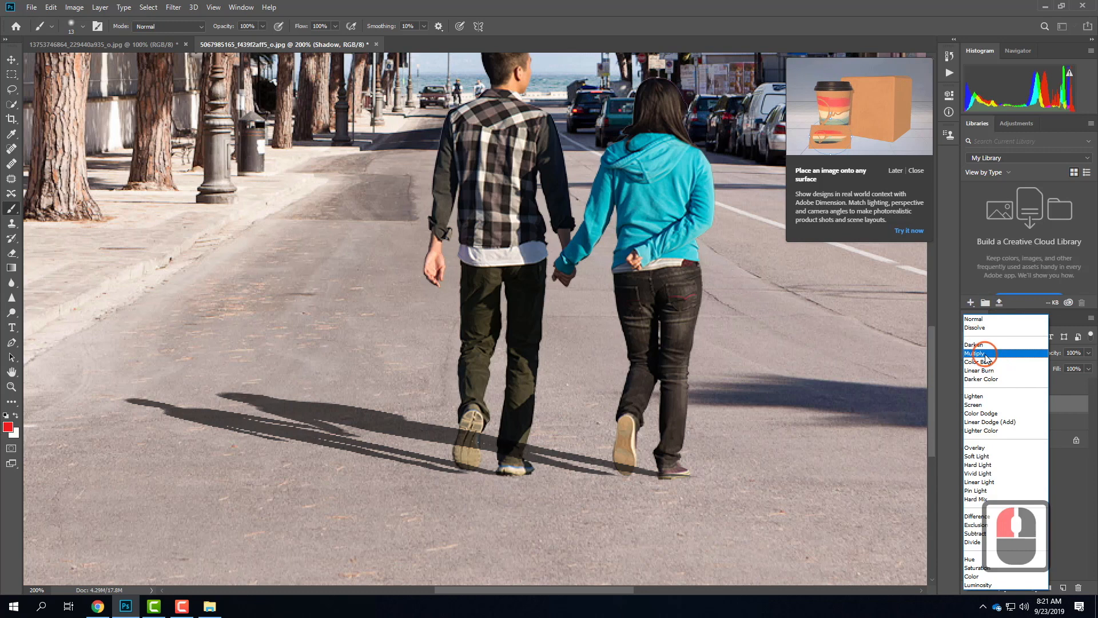
pyautogui.click(983, 361)
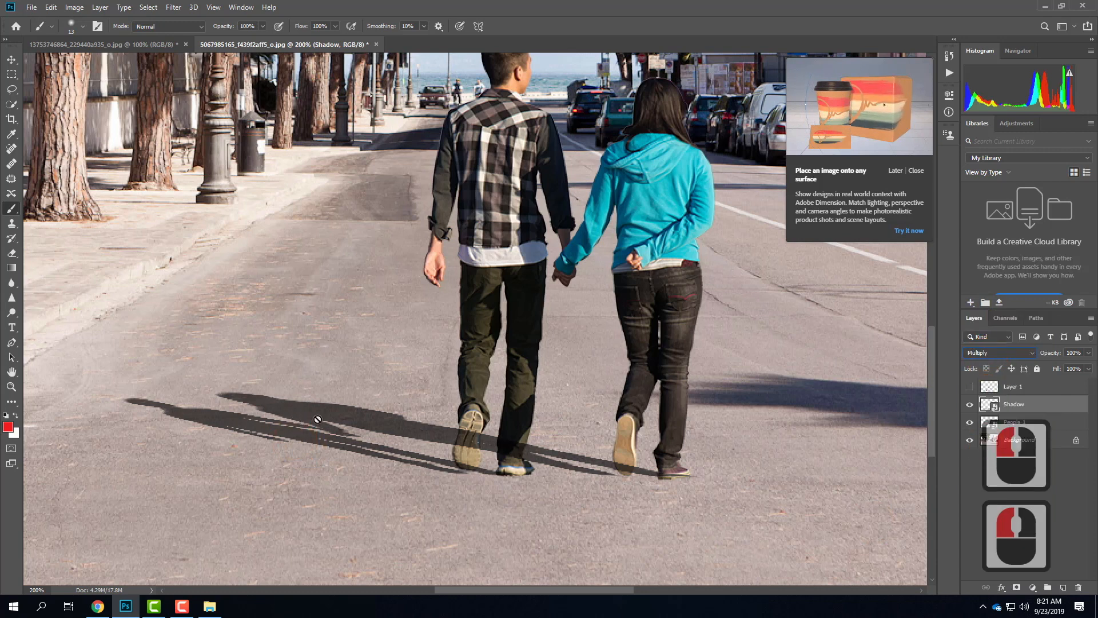
pyautogui.click(1018, 407)
pyautogui.moveTo(1018, 407); pyautogui.dragTo(1018, 425)
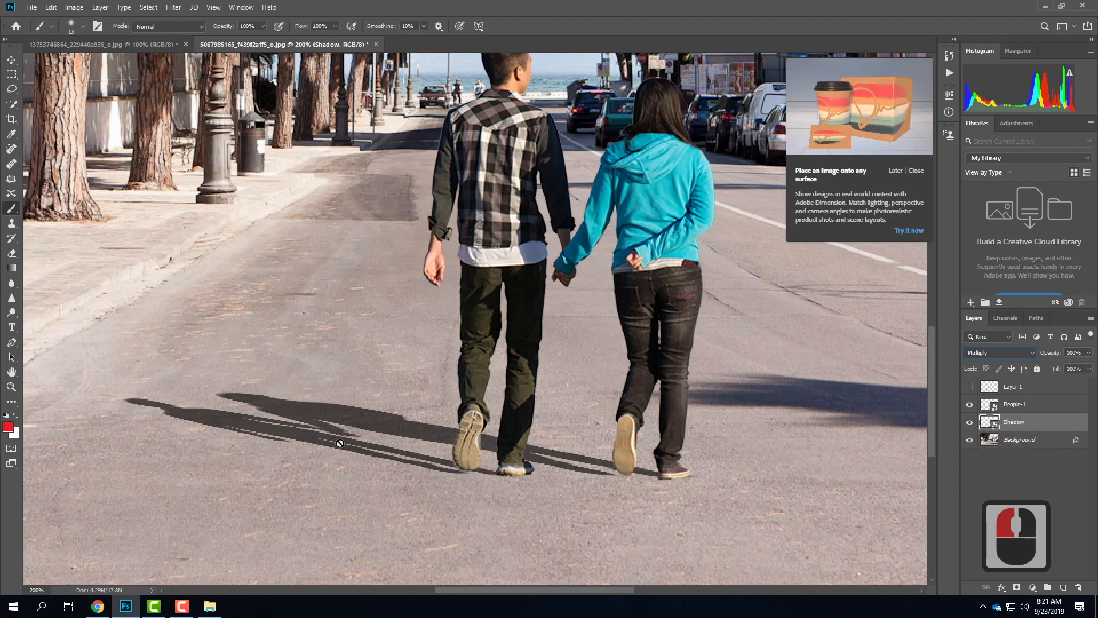
# Add a Hue/Saturation adjustment layer above Shadow and set its hue to -6.
pyautogui.moveTo(574, 383)
pyautogui.mouseDown()
pyautogui.moveTo(592, 323)
pyautogui.moveTo(609, 318)
pyautogui.mouseUp()
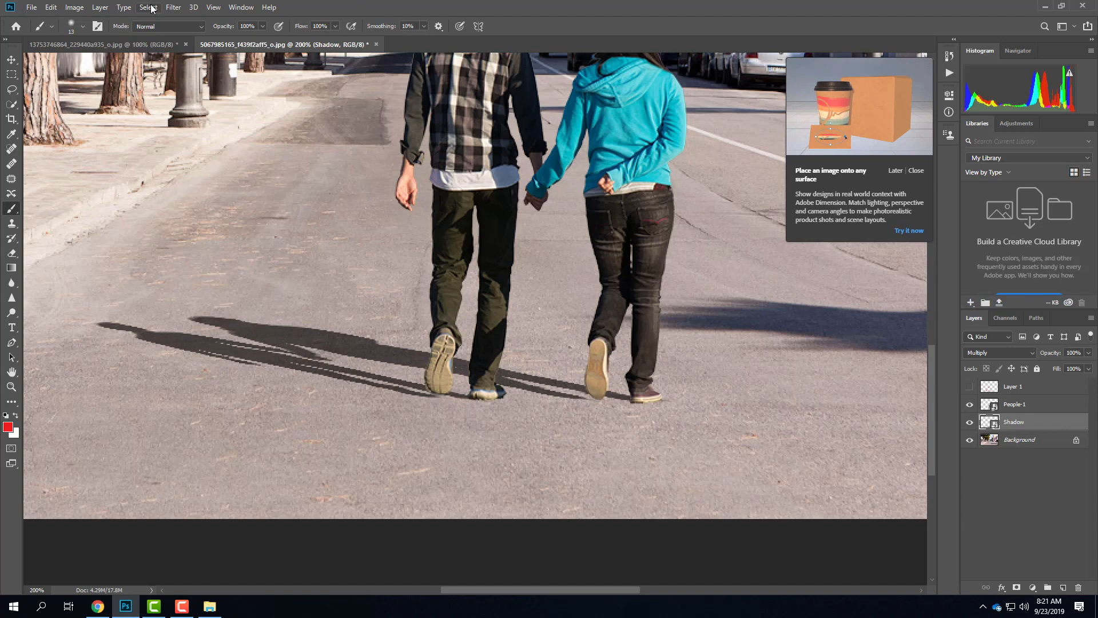
pyautogui.click(100, 8)
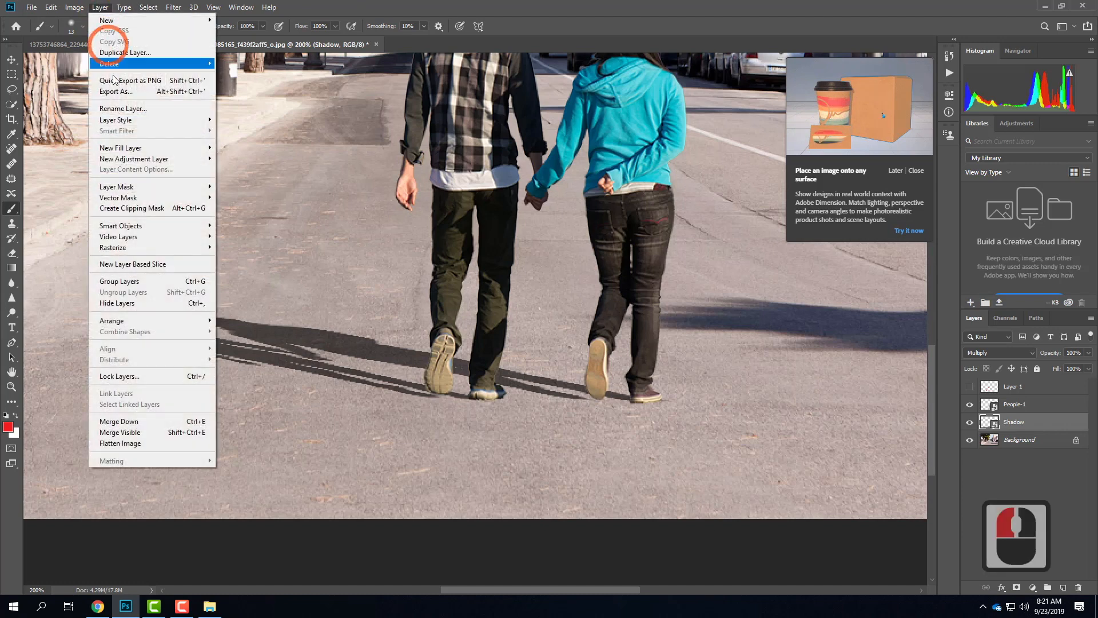
pyautogui.moveTo(122, 162)
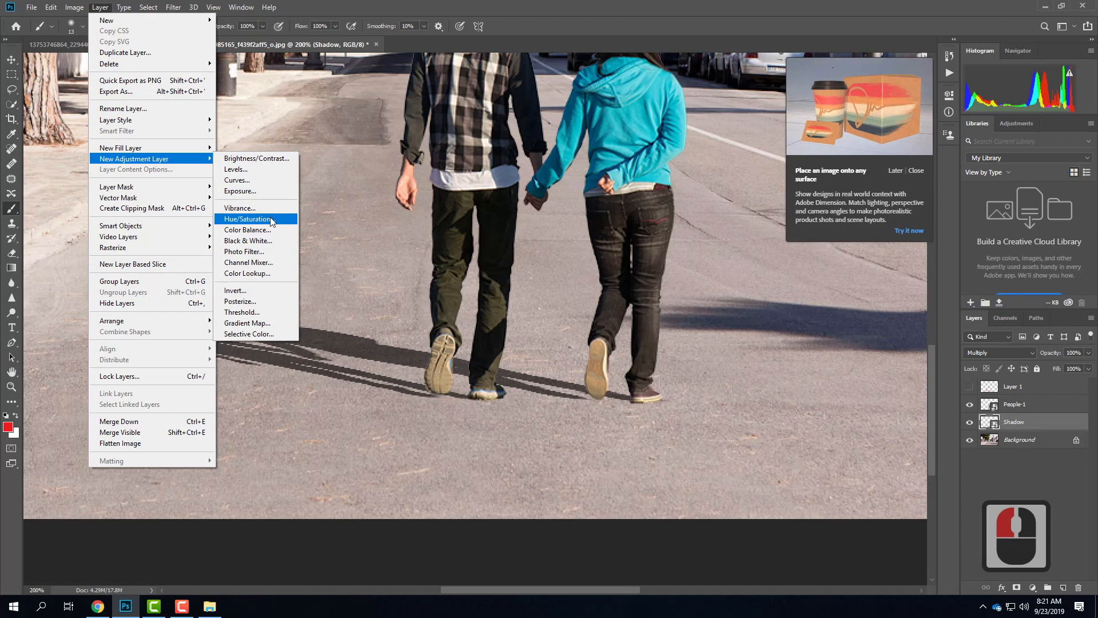
pyautogui.click(271, 221)
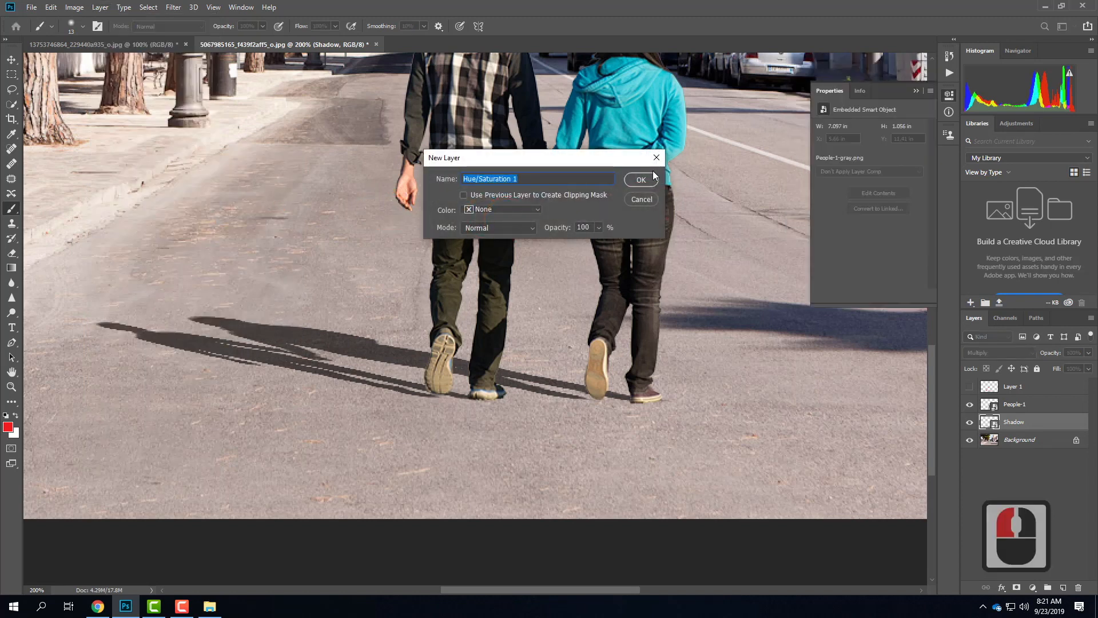
pyautogui.click(642, 180)
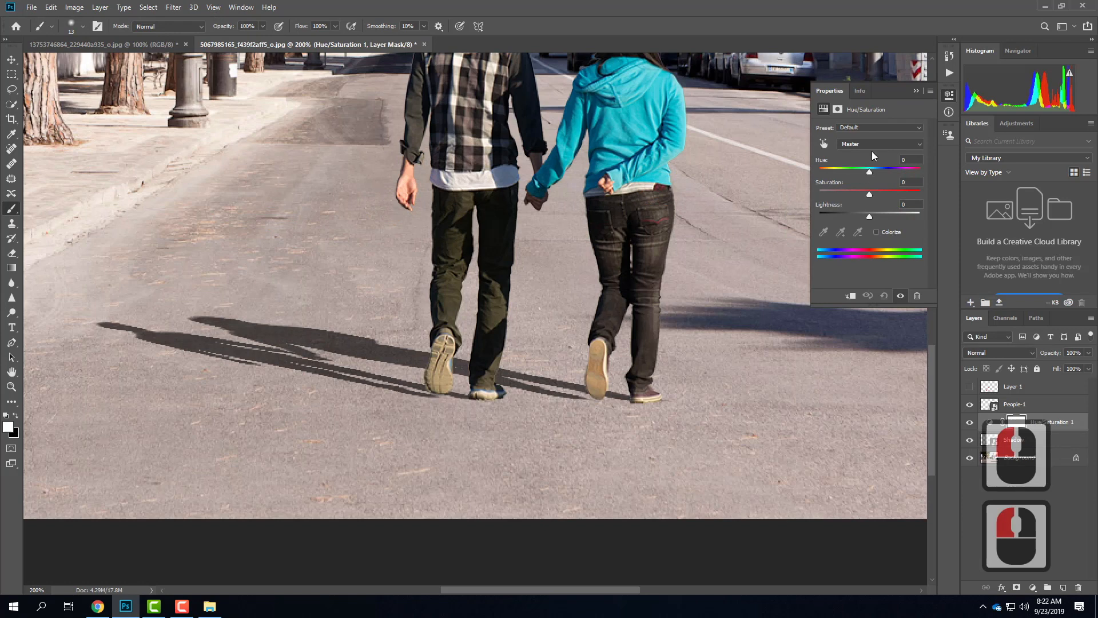
pyautogui.moveTo(869, 172)
pyautogui.mouseDown()
pyautogui.moveTo(908, 174)
pyautogui.moveTo(853, 169)
pyautogui.moveTo(866, 169)
pyautogui.mouseUp()
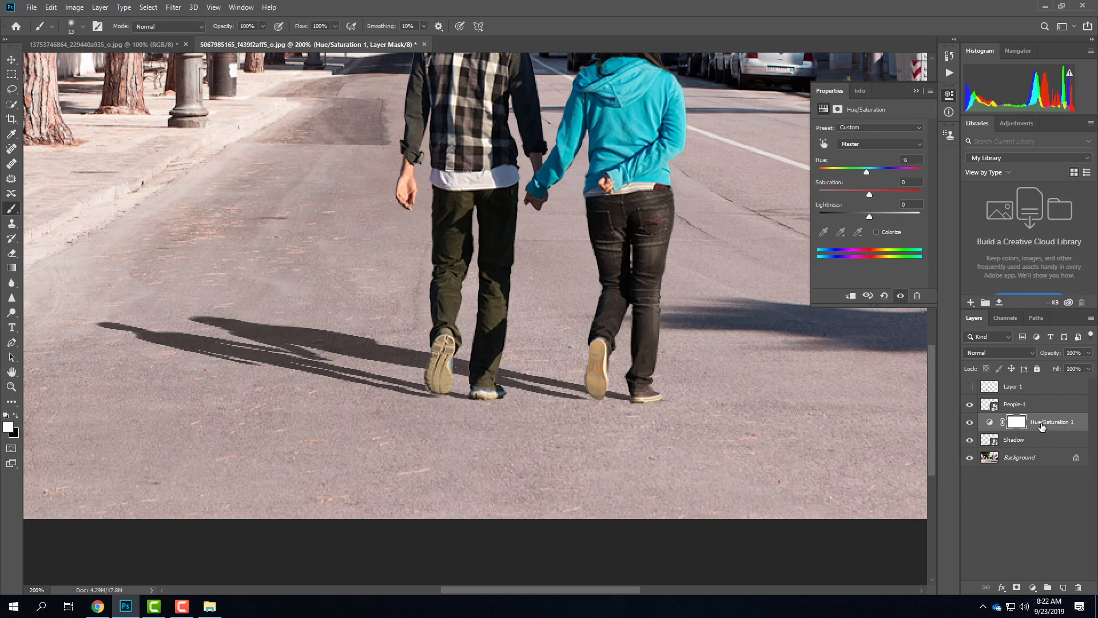
# Clip the Hue/Saturation adjustment to the Shadow layer and shift its hue to tint the shadow like the street shadows.
pyautogui.click(1042, 426)
pyautogui.hotkey('ctrl', 'alt', 'g')
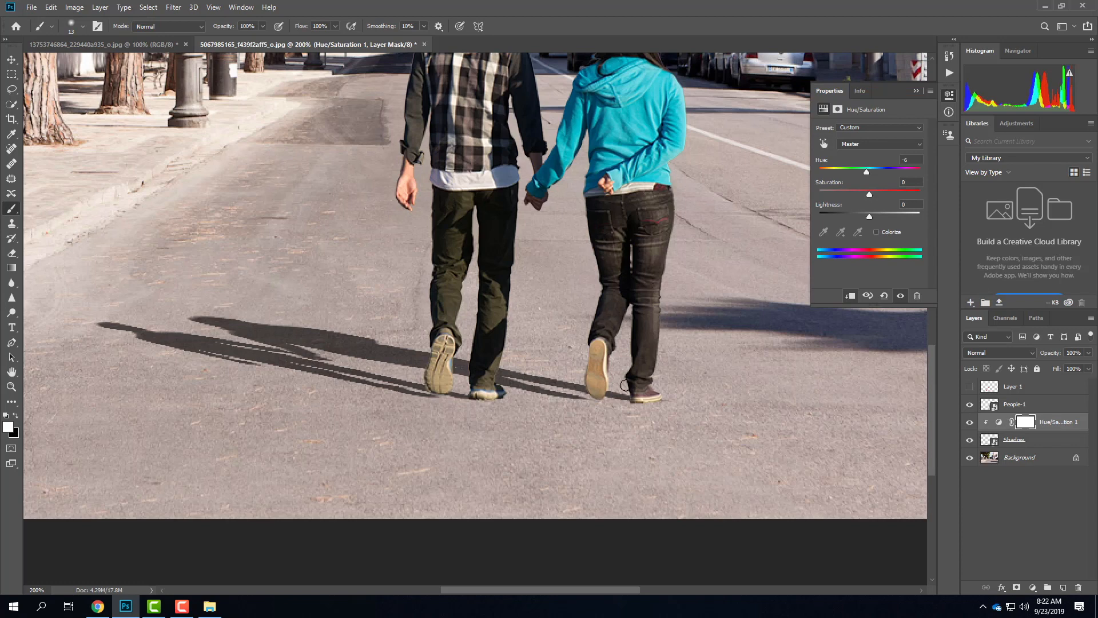
pyautogui.moveTo(872, 175); pyautogui.dragTo(888, 171)
pyautogui.moveTo(888, 173); pyautogui.dragTo(852, 180)
# Start a Gaussian Blur on the Shadow layer and reposition its dialog and preview to show the silhouette.
pyautogui.click(995, 440)
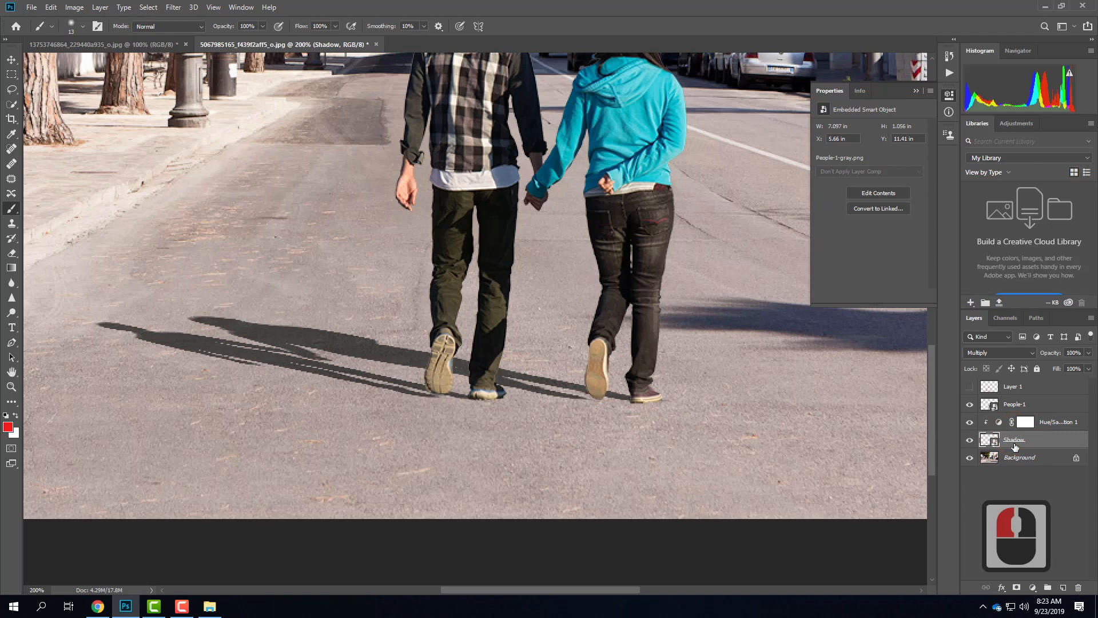
pyautogui.click(173, 7)
pyautogui.moveTo(180, 140)
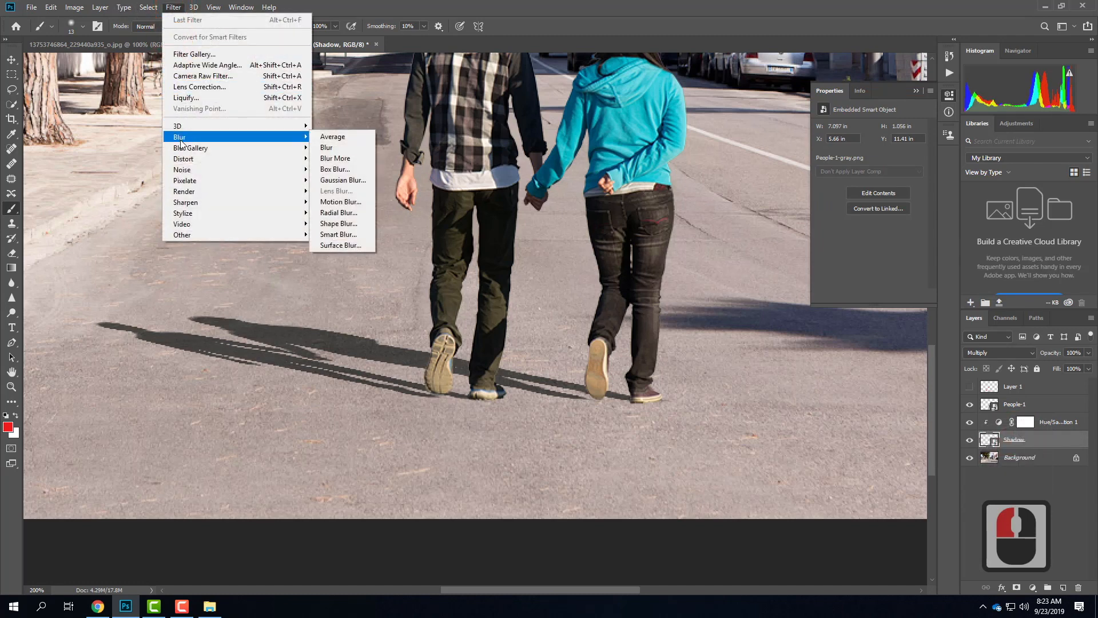
pyautogui.click(358, 180)
pyautogui.click(519, 123)
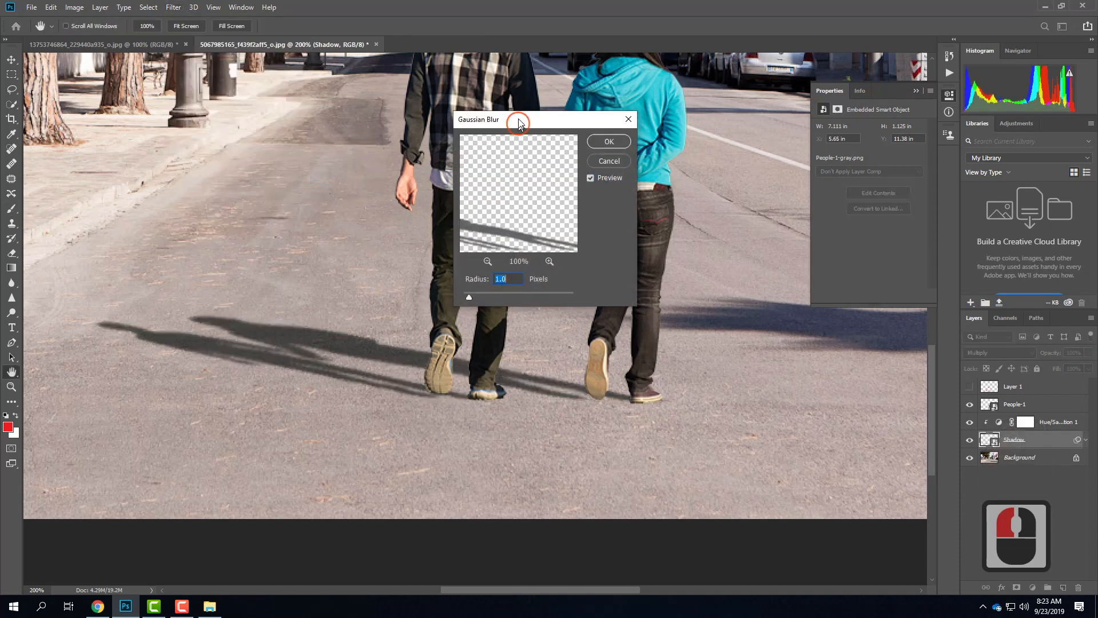
pyautogui.moveTo(520, 123); pyautogui.dragTo(520, 94)
pyautogui.moveTo(480, 211); pyautogui.dragTo(509, 200)
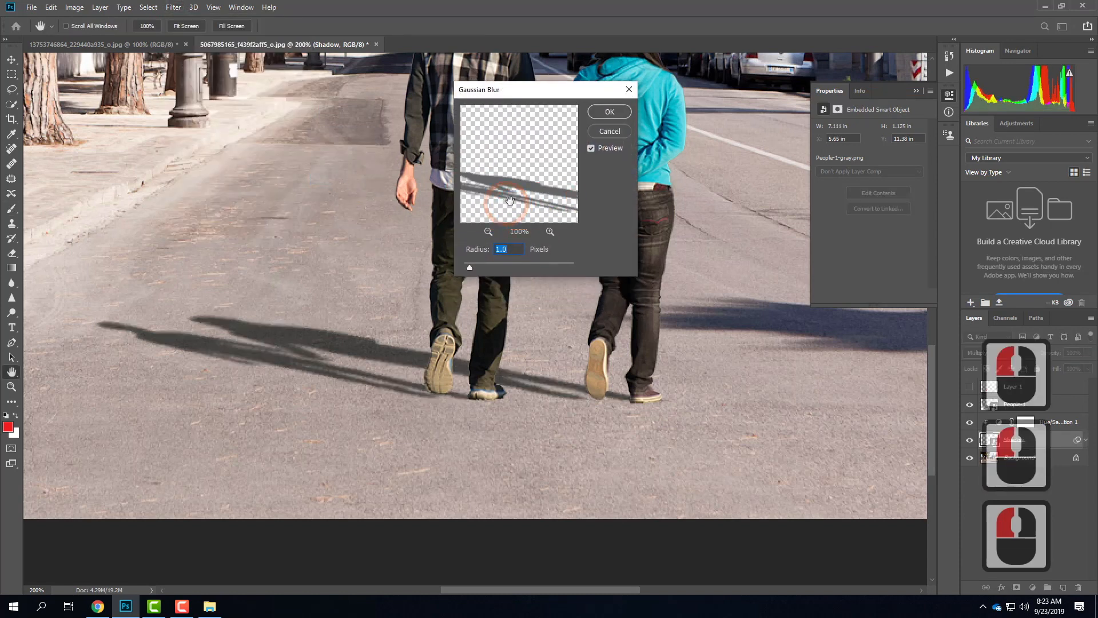
# Compare the shadow with and without the blur preview, and try several Gaussian Blur radii, including 1.9, 0.1 and 0.75 pixels.
pyautogui.doubleClick(591, 149)
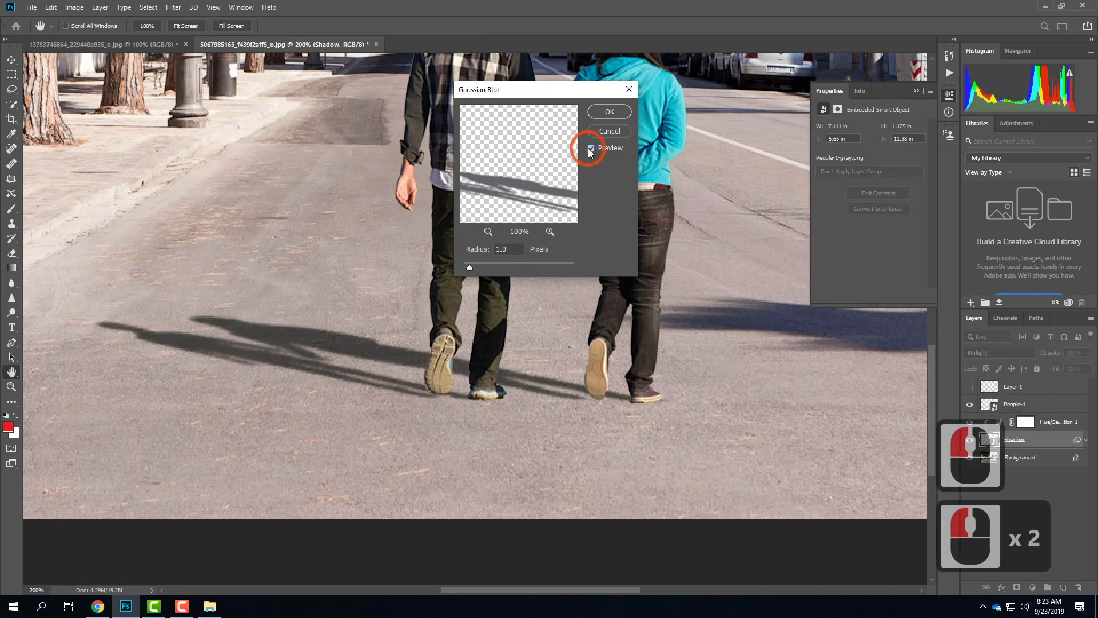
pyautogui.click(590, 150)
pyautogui.click(591, 150)
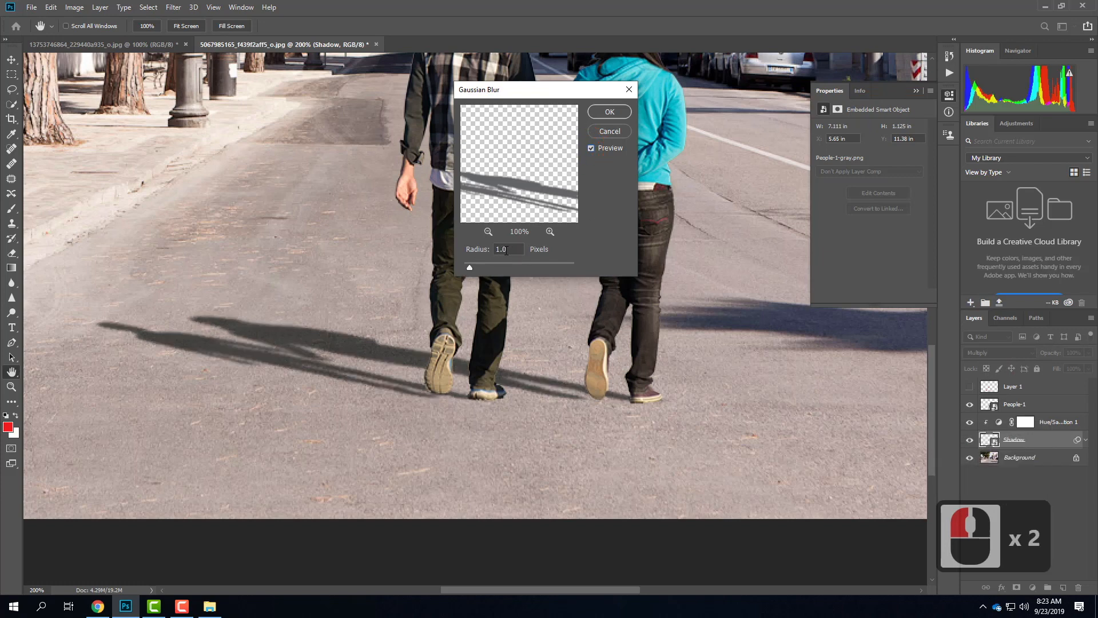
pyautogui.moveTo(469, 269); pyautogui.dragTo(508, 268)
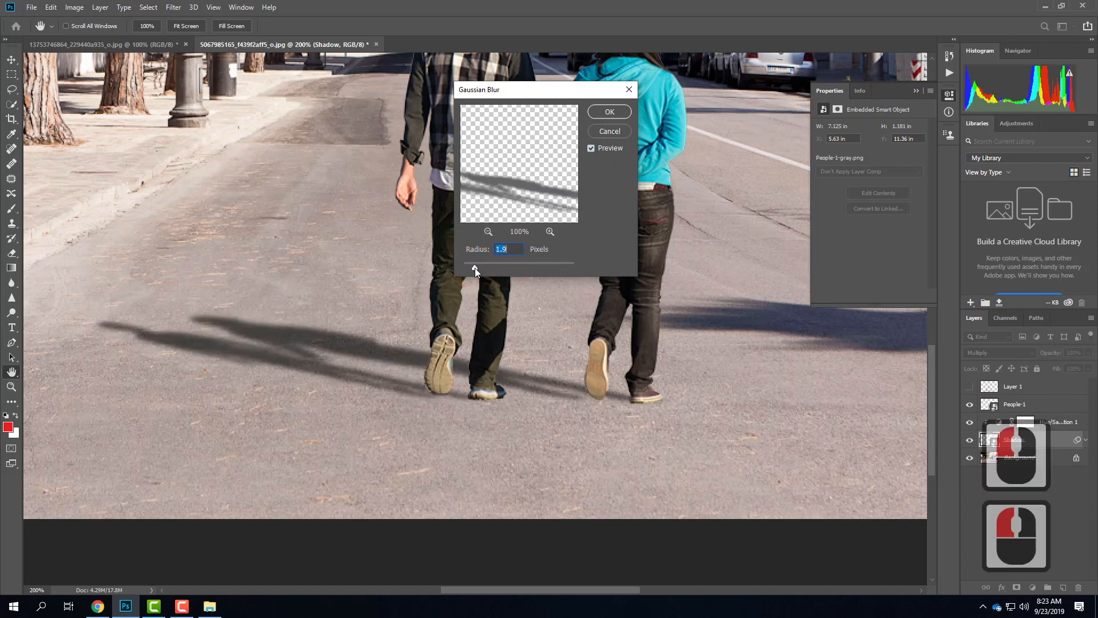
pyautogui.moveTo(475, 268)
pyautogui.mouseDown()
pyautogui.moveTo(455, 269)
pyautogui.moveTo(464, 262)
pyautogui.mouseUp()
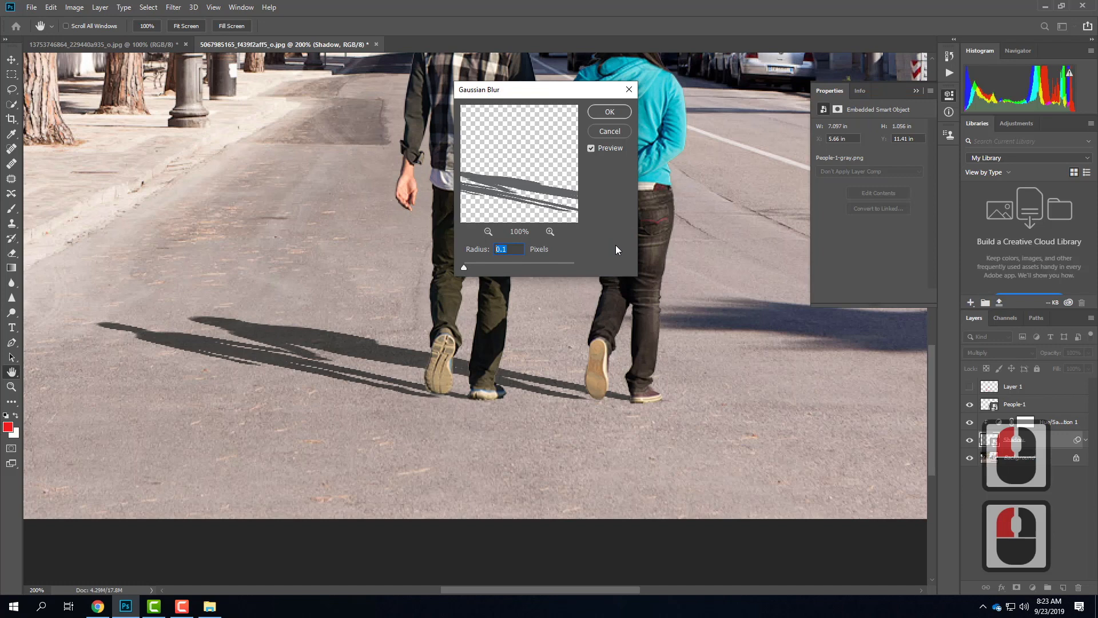
pyautogui.write('.75')
pyautogui.press('Tab')
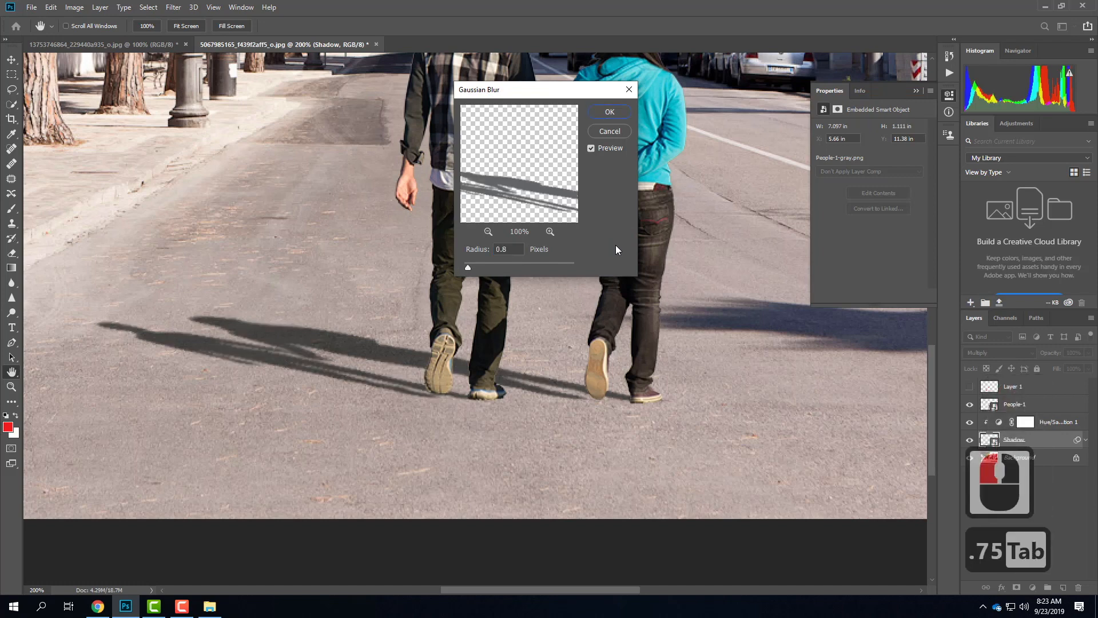
# Apply the Gaussian Blur to the Shadow layer with a radius of 1.1 pixels.
pyautogui.click(459, 233)
pyautogui.write('1.1')
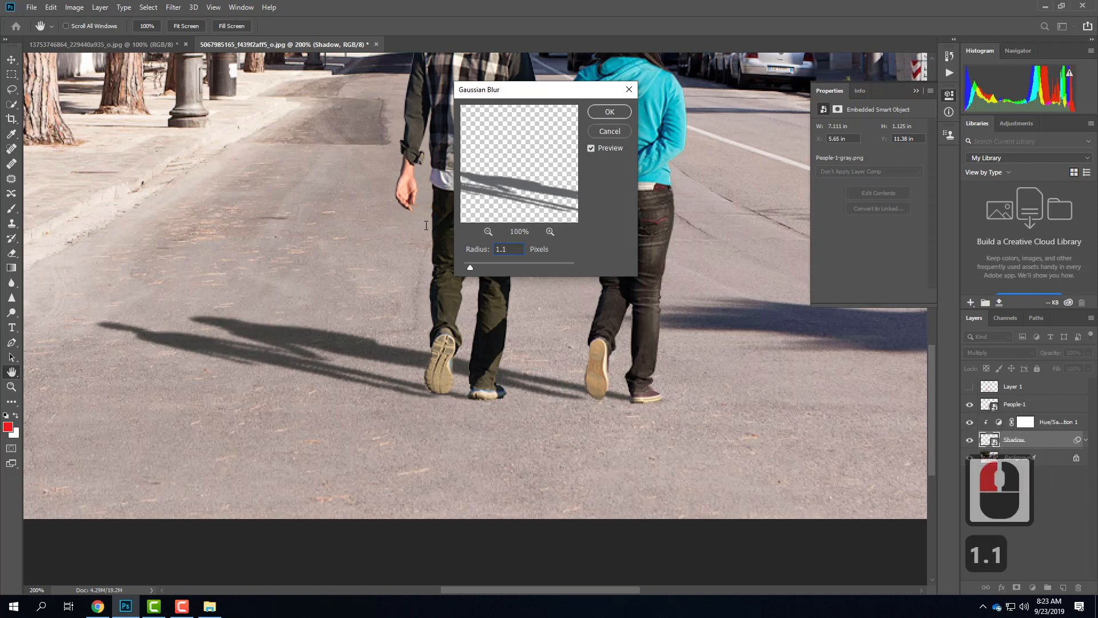
pyautogui.press('Tab')
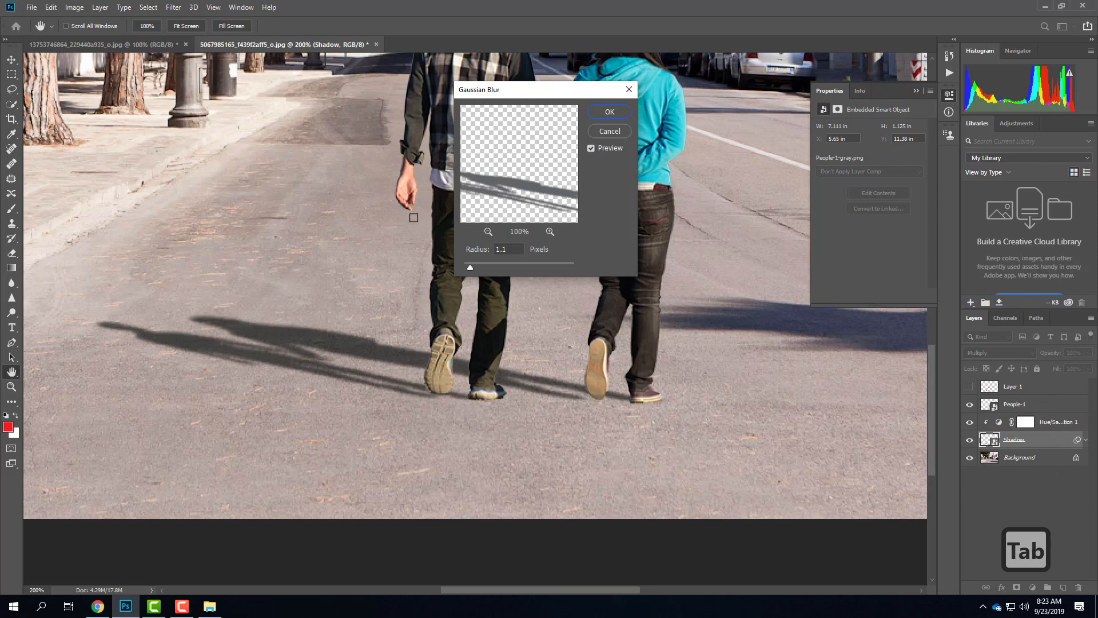
pyautogui.click(609, 112)
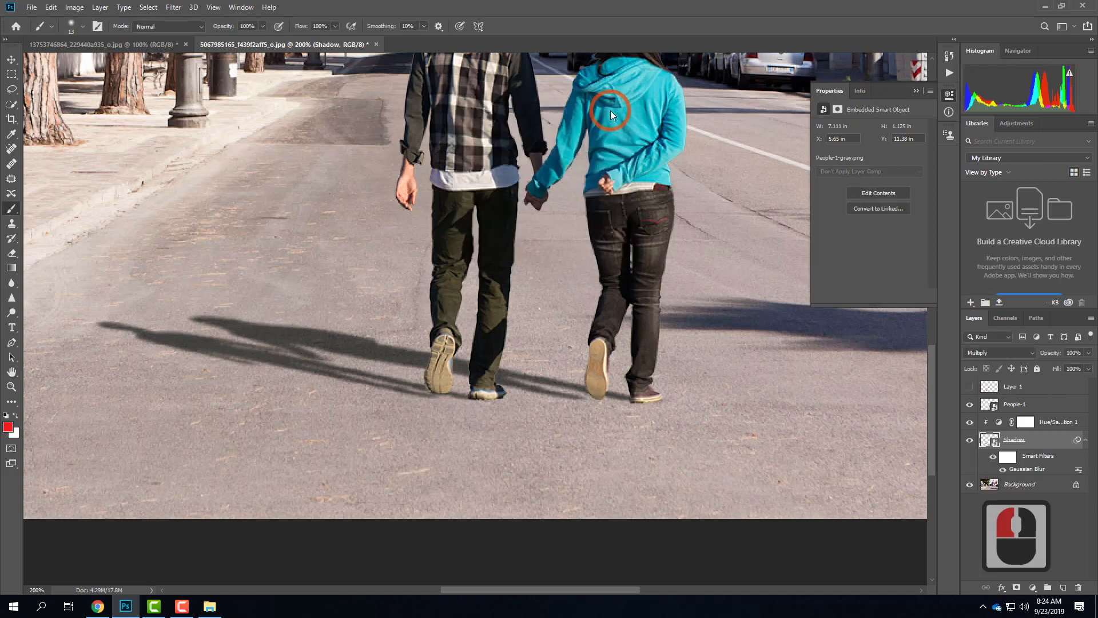
# Add a Color Balance adjustment layer above the Hue/Saturation layer and clip it to the Shadow layer.
pyautogui.hotkey('ctrl', '0')
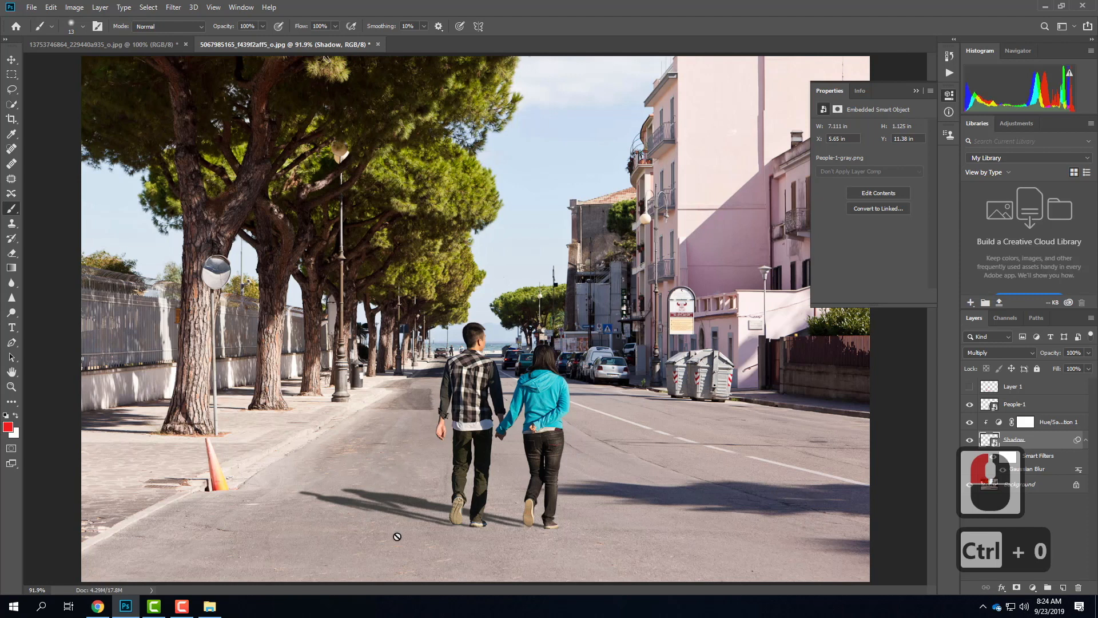
pyautogui.click(1052, 423)
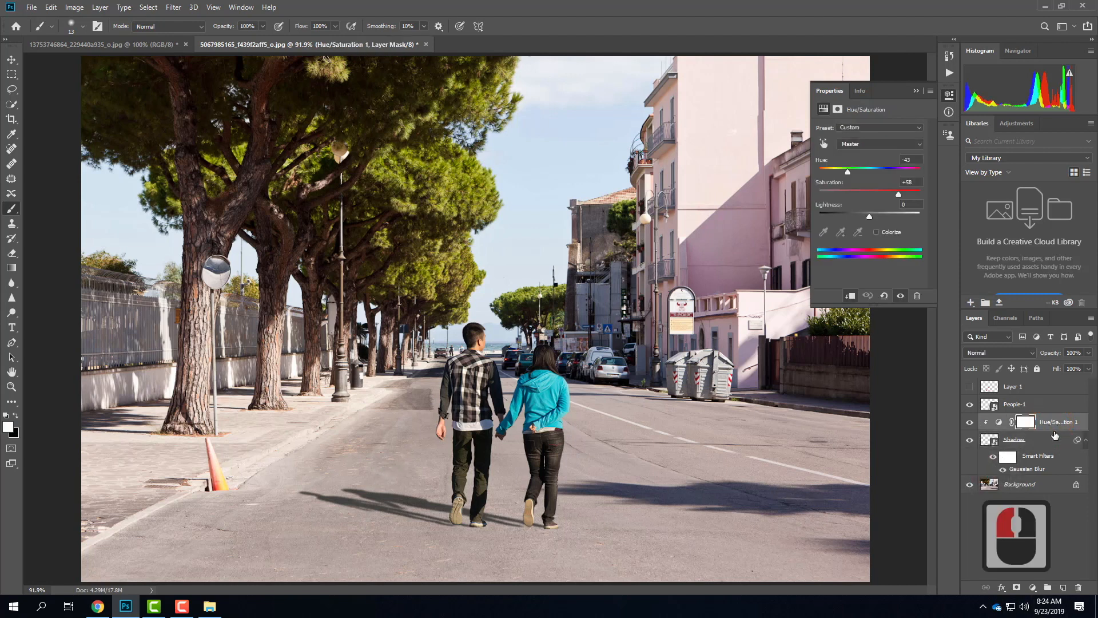
pyautogui.click(153, 8)
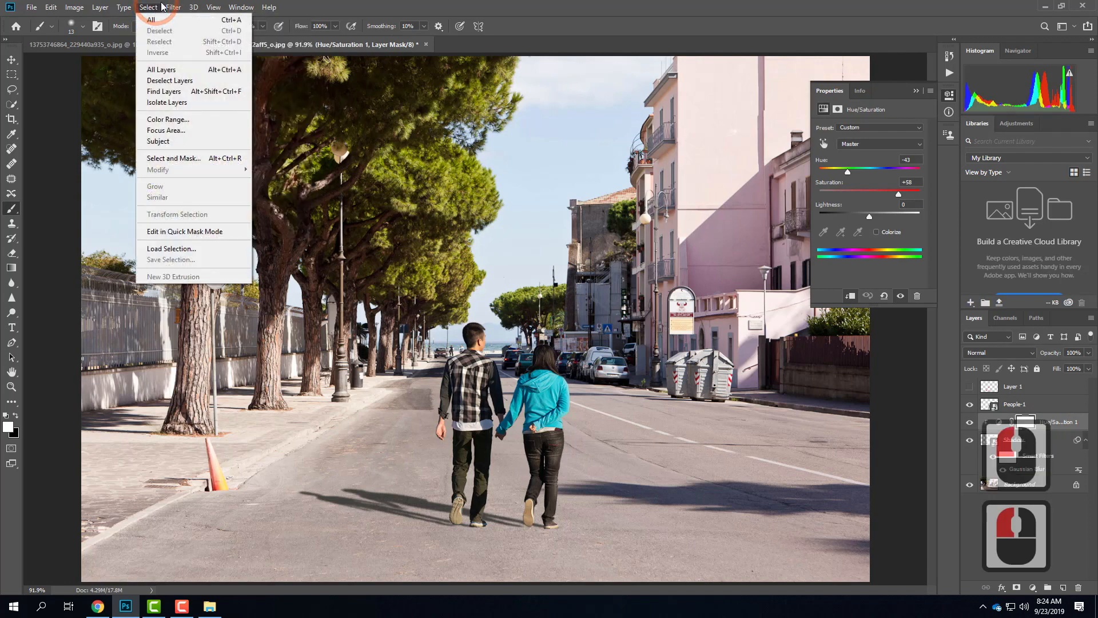
pyautogui.moveTo(120, 6)
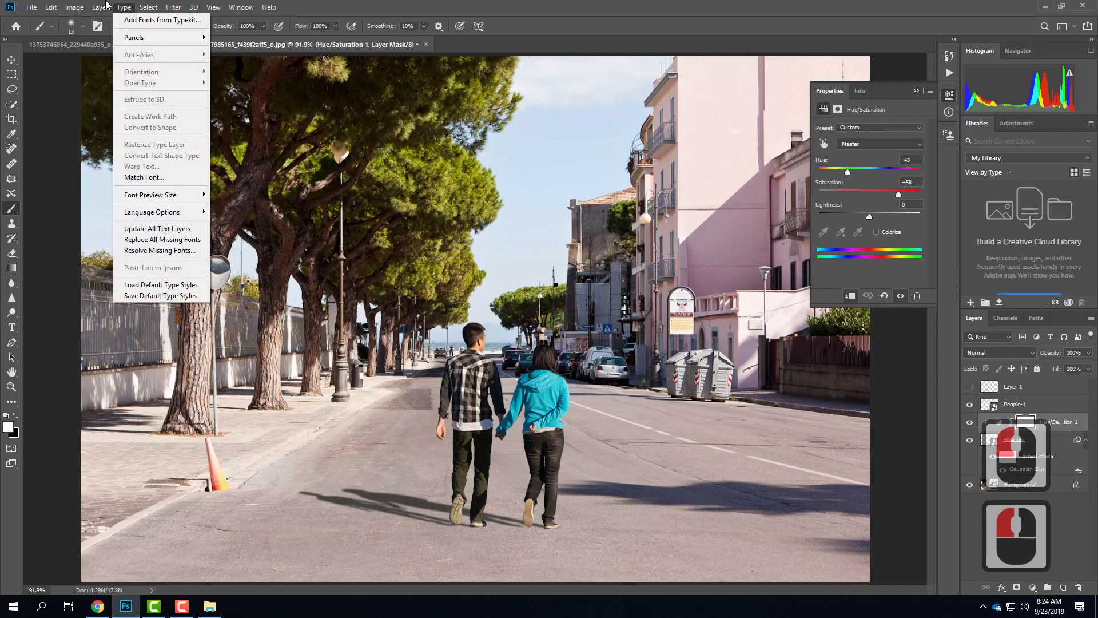
pyautogui.moveTo(130, 161)
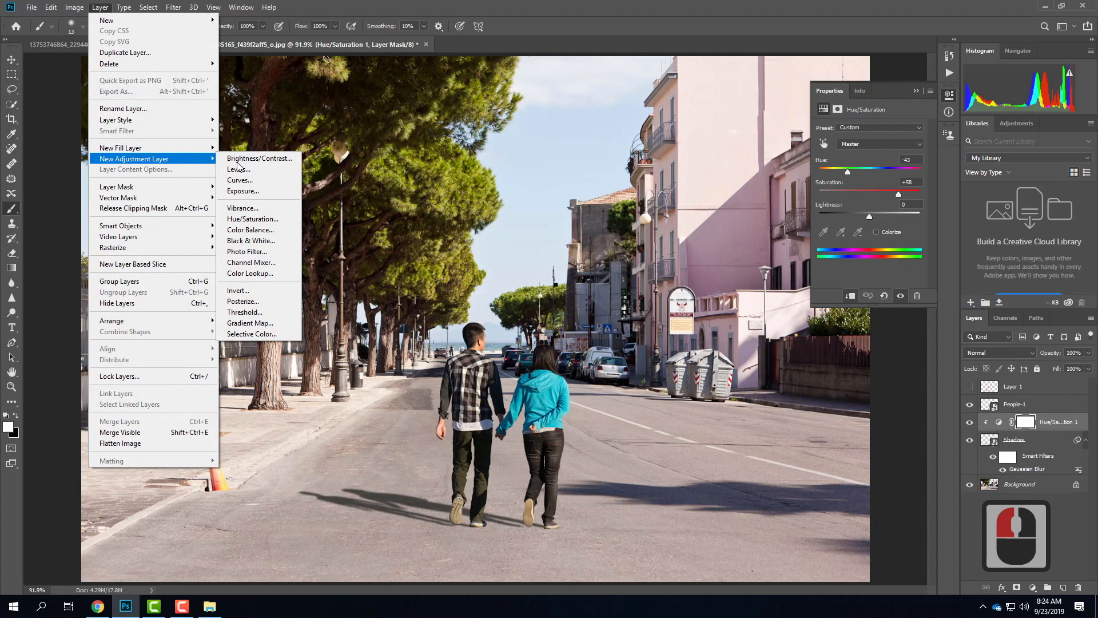
pyautogui.click(270, 231)
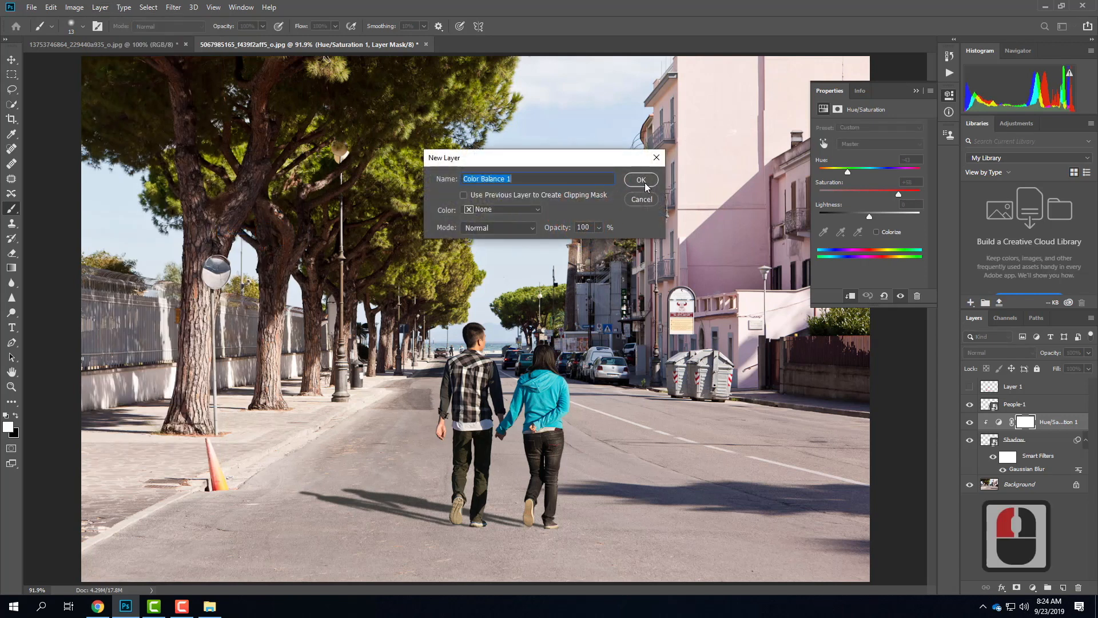
pyautogui.click(642, 182)
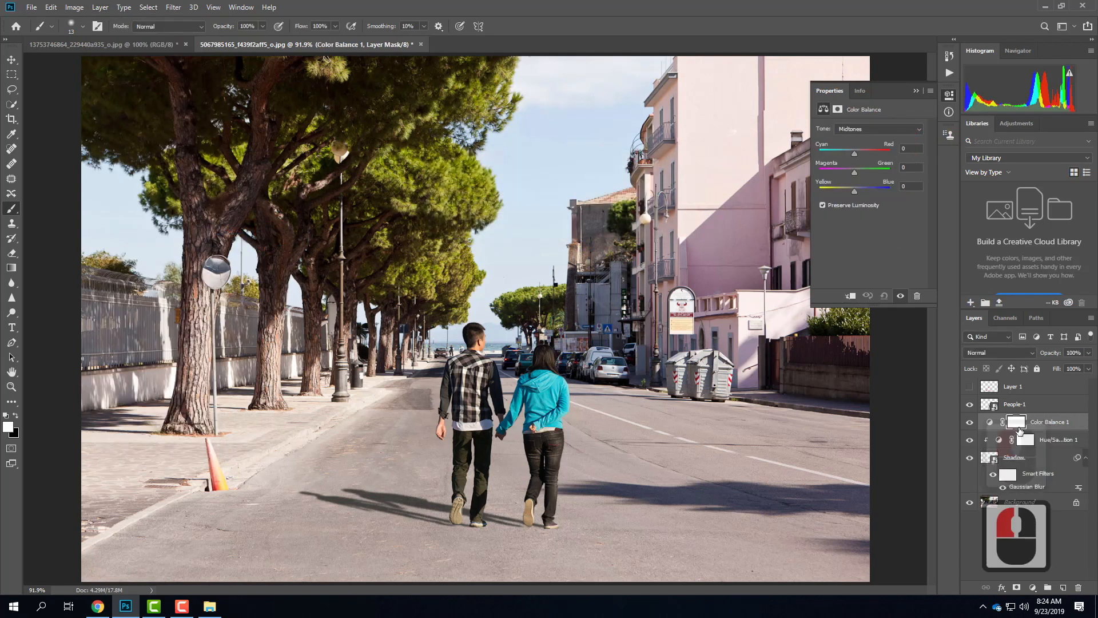
pyautogui.hotkey('ctrl', 'alt', 'g')
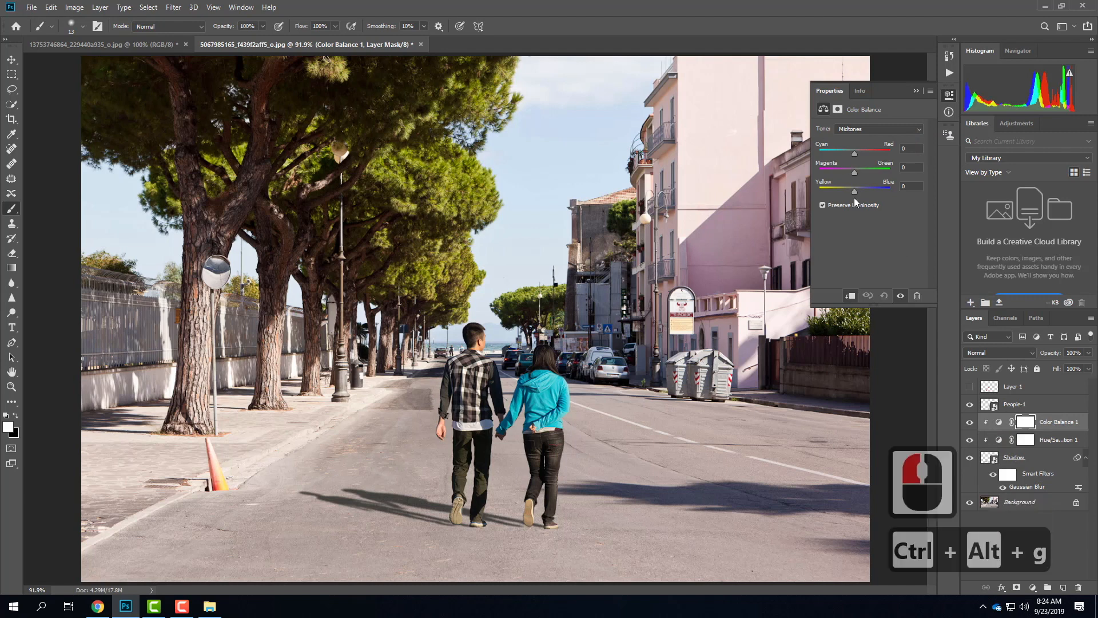
# Shift the shadow's midtones toward blue to about +41 in the Color Balance adjustment and collapse its settings.
pyautogui.moveTo(854, 191); pyautogui.dragTo(873, 204)
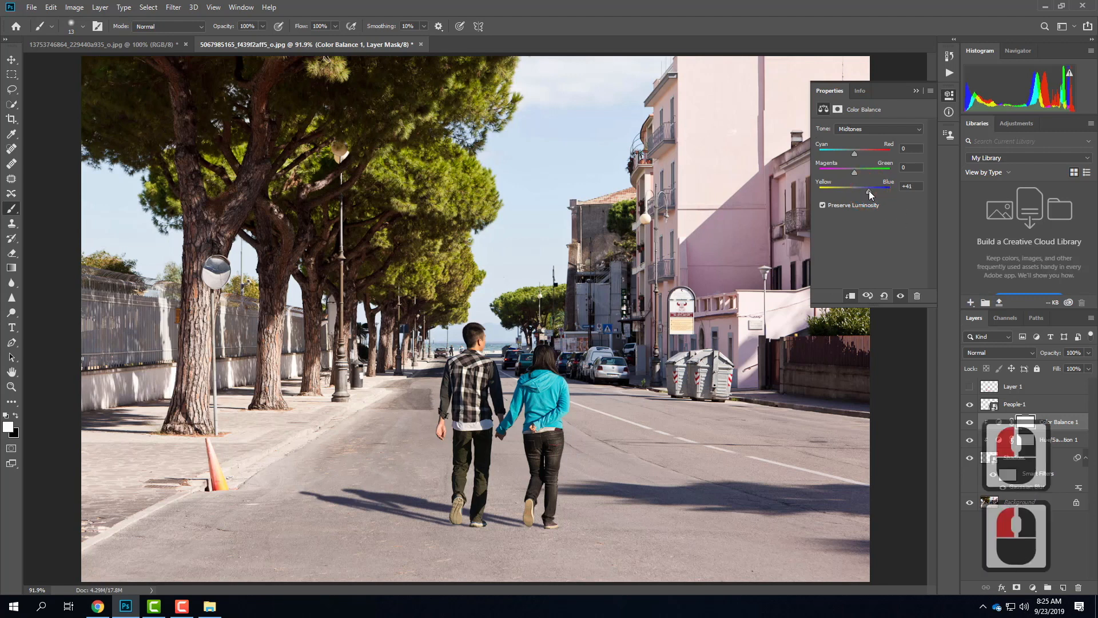
pyautogui.click(916, 90)
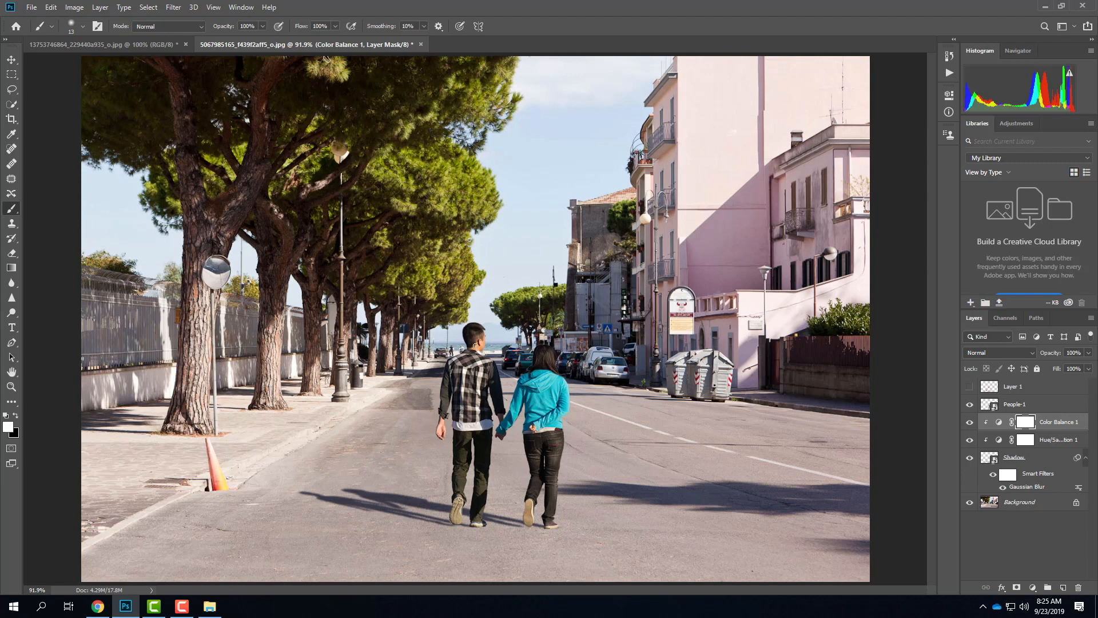
pyautogui.click(132, 46)
pyautogui.click(222, 45)
pyautogui.click(31, 8)
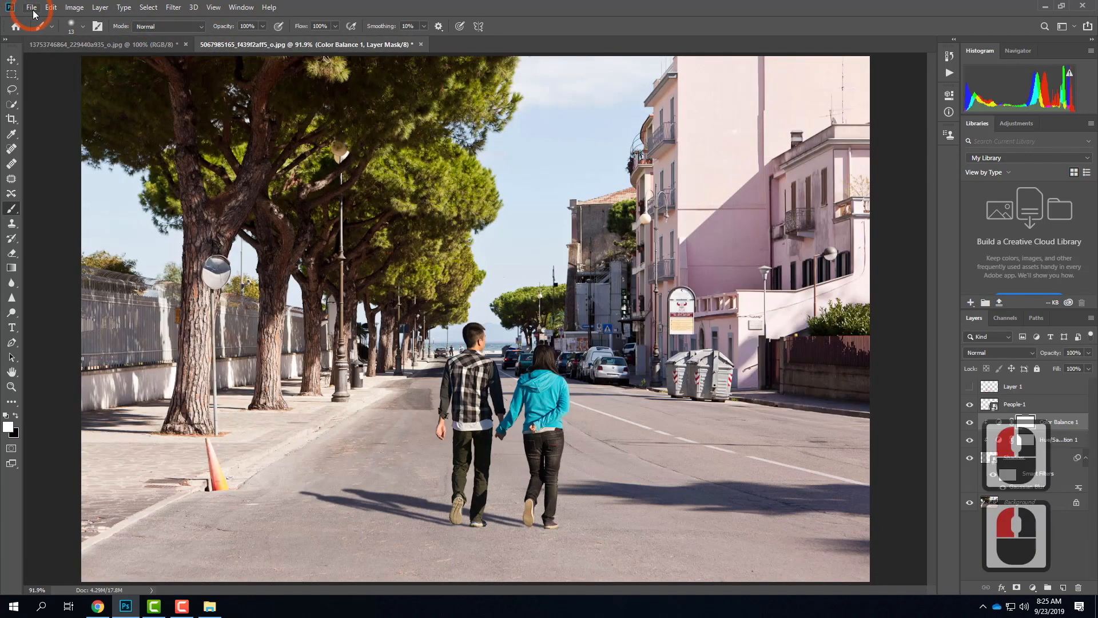
pyautogui.click(39, 32)
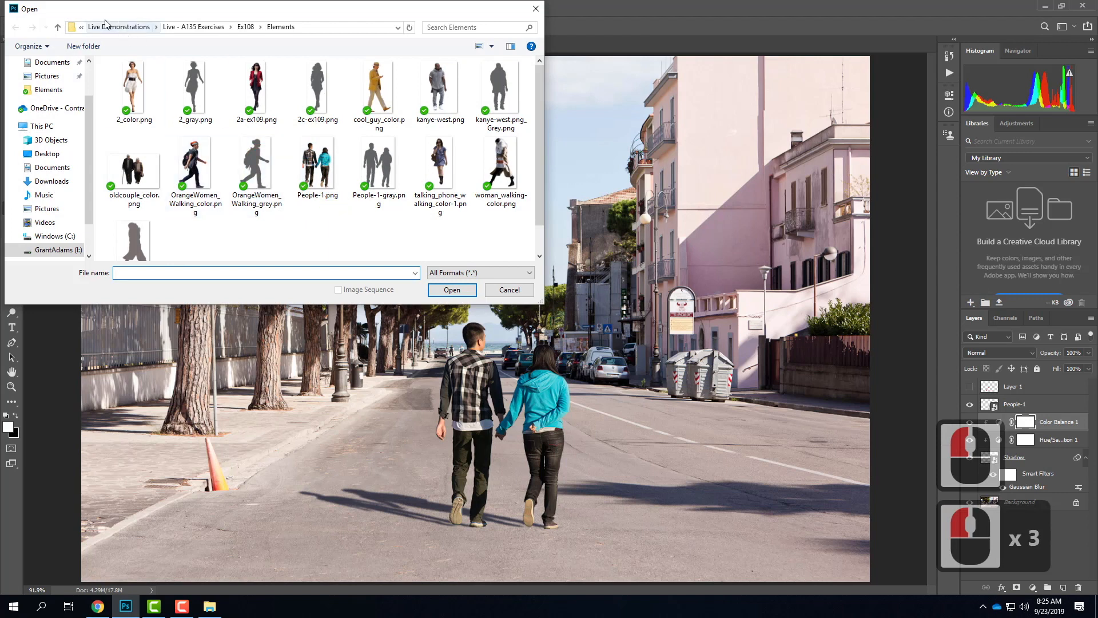
pyautogui.click(35, 109)
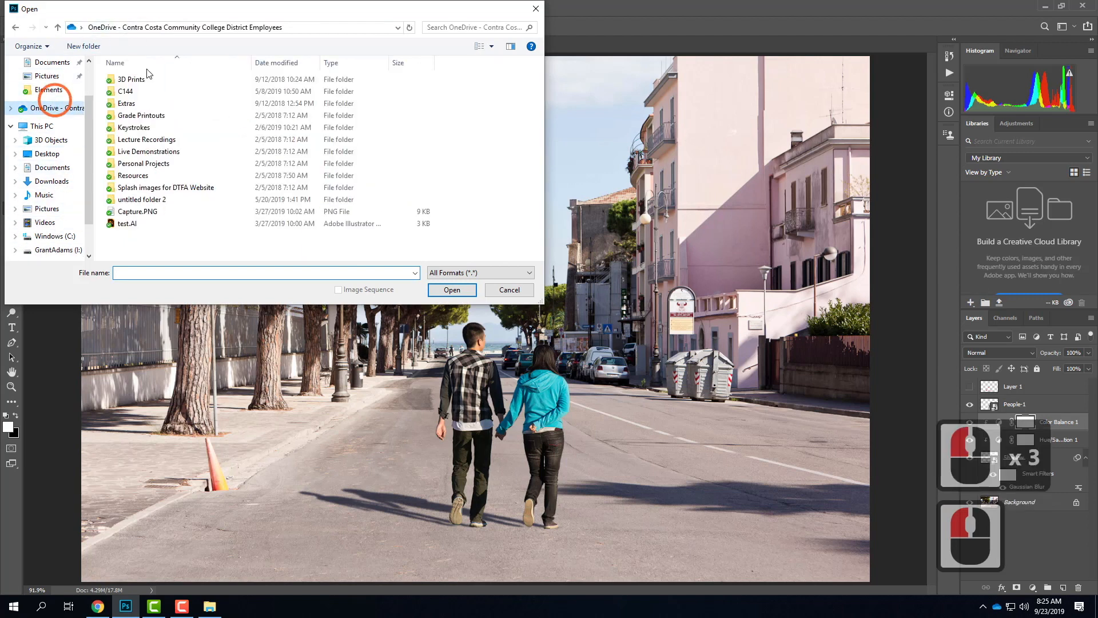
pyautogui.scroll(6, 49, 109)
pyautogui.click(51, 99)
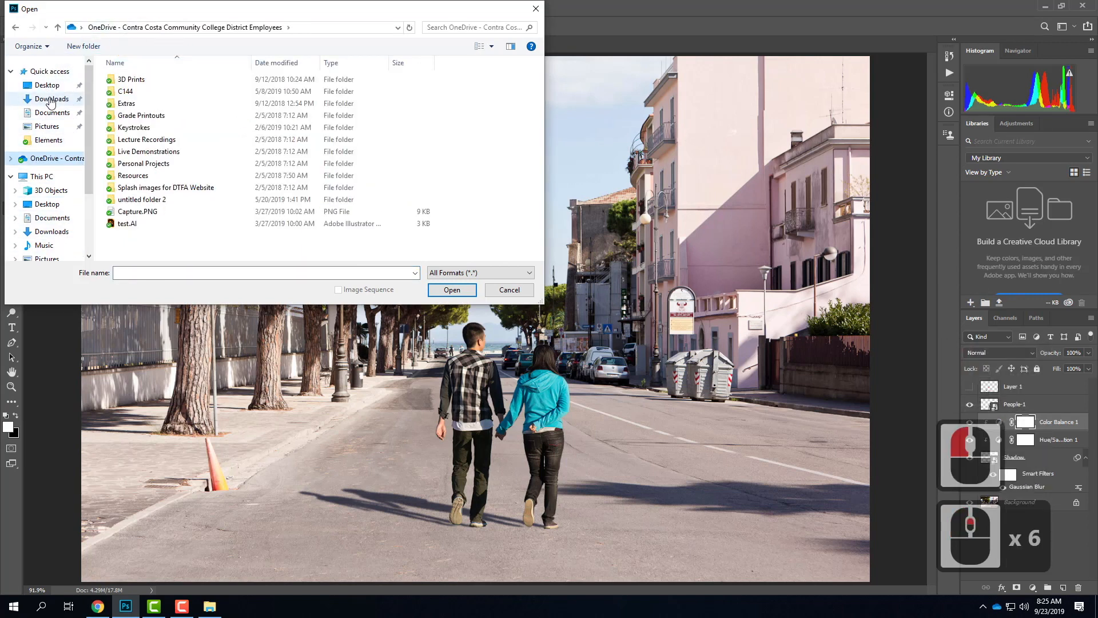
pyautogui.doubleClick(196, 78)
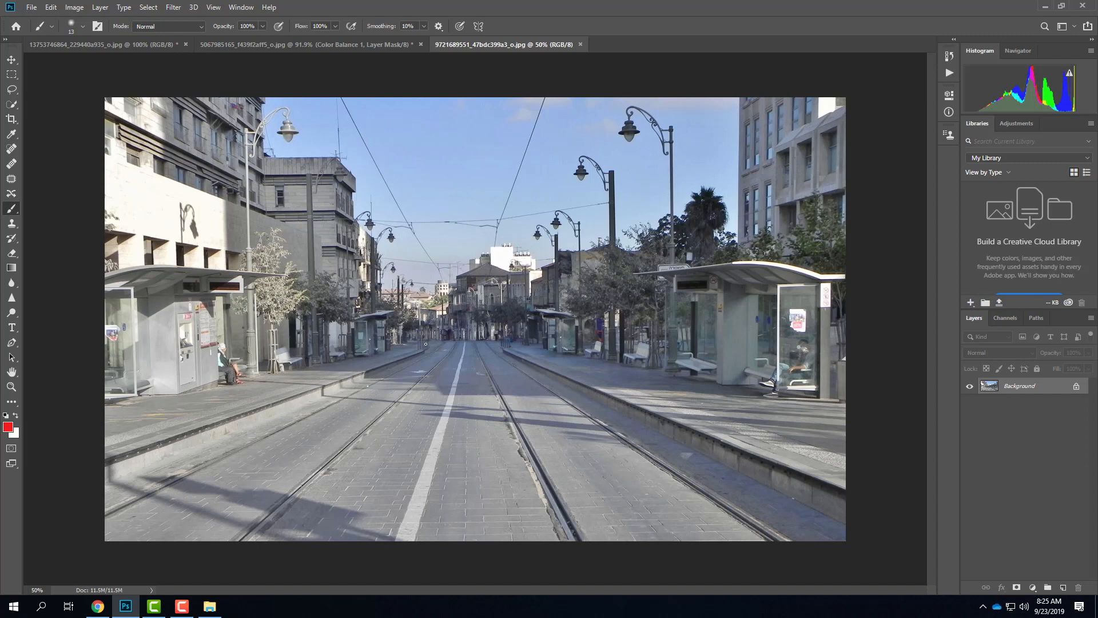
pyautogui.click(286, 46)
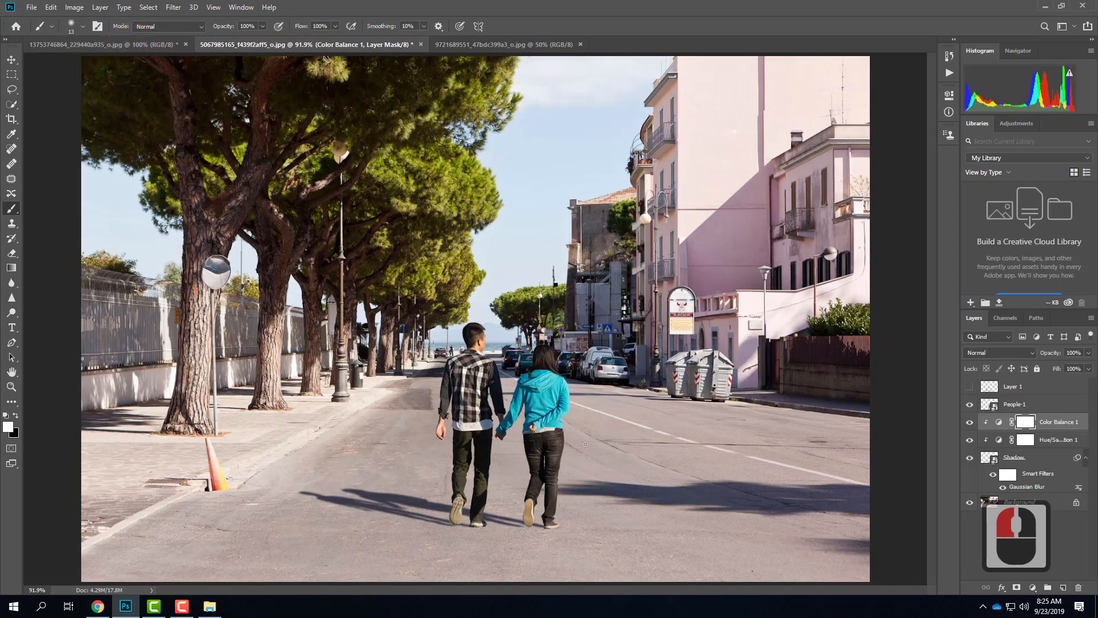
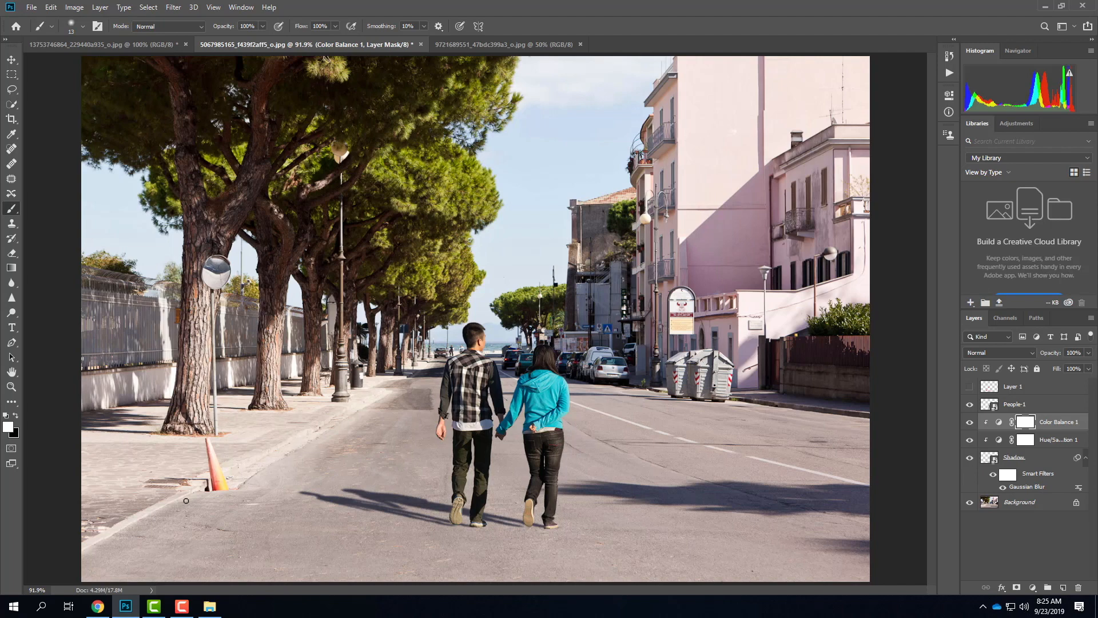
# Place OrangeWomen_Walking_color.png as an embedded image from the Live - A135 Exercises > Ex108 > Elements folder.
pyautogui.hotkey('ctrl', '=')
pyautogui.hotkey('ctrl', '=')
pyautogui.hotkey('ctrl', '=')
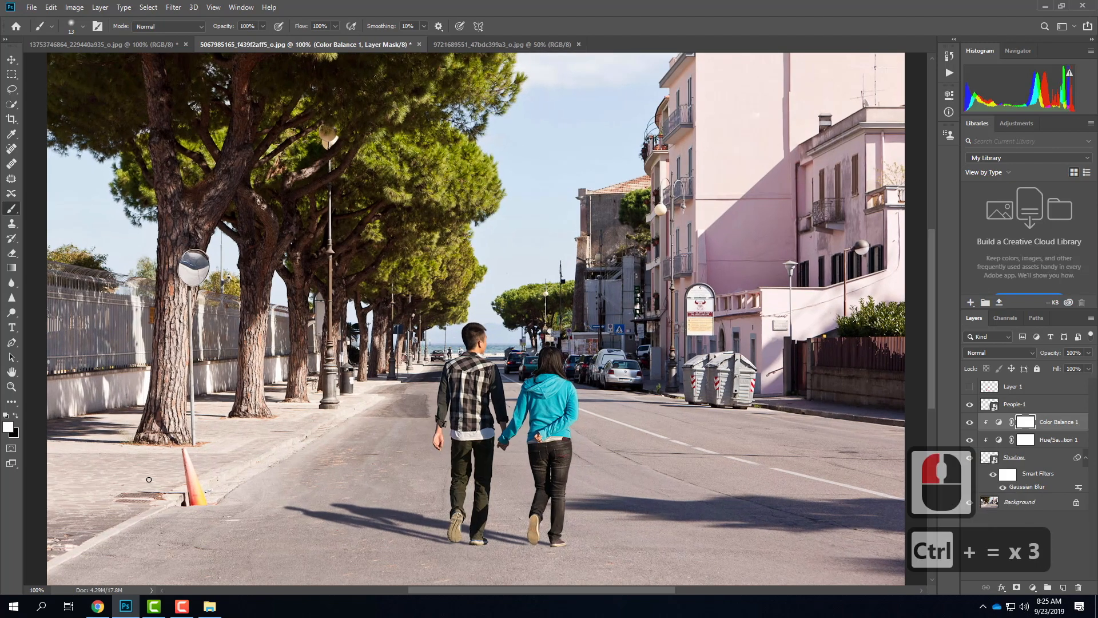
pyautogui.scroll(-20, 540, 260)
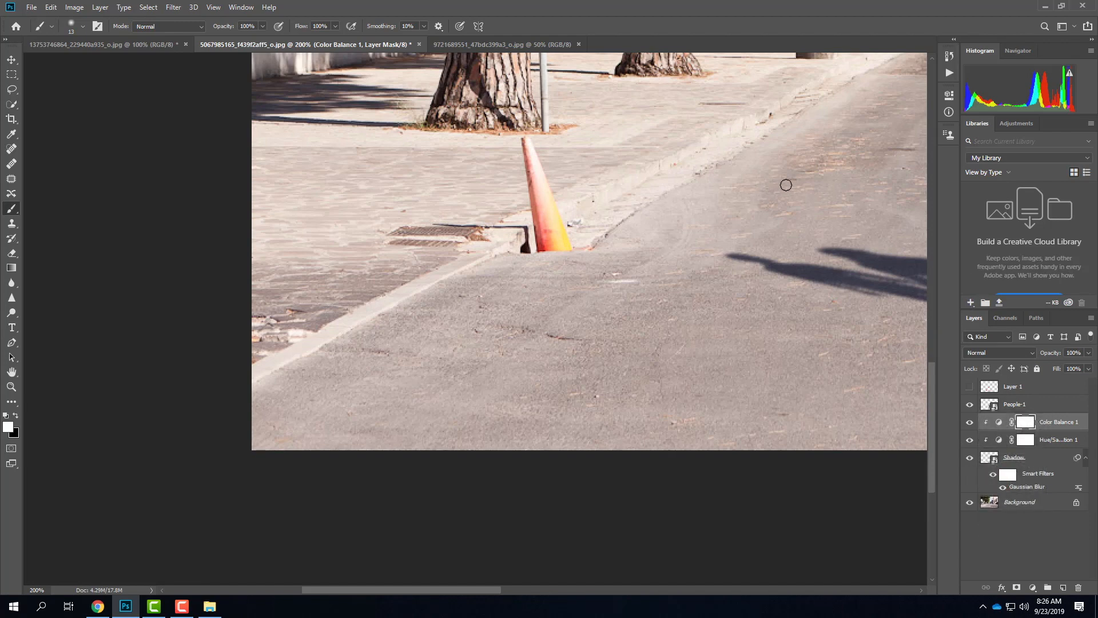
pyautogui.scroll(20, 743, 245)
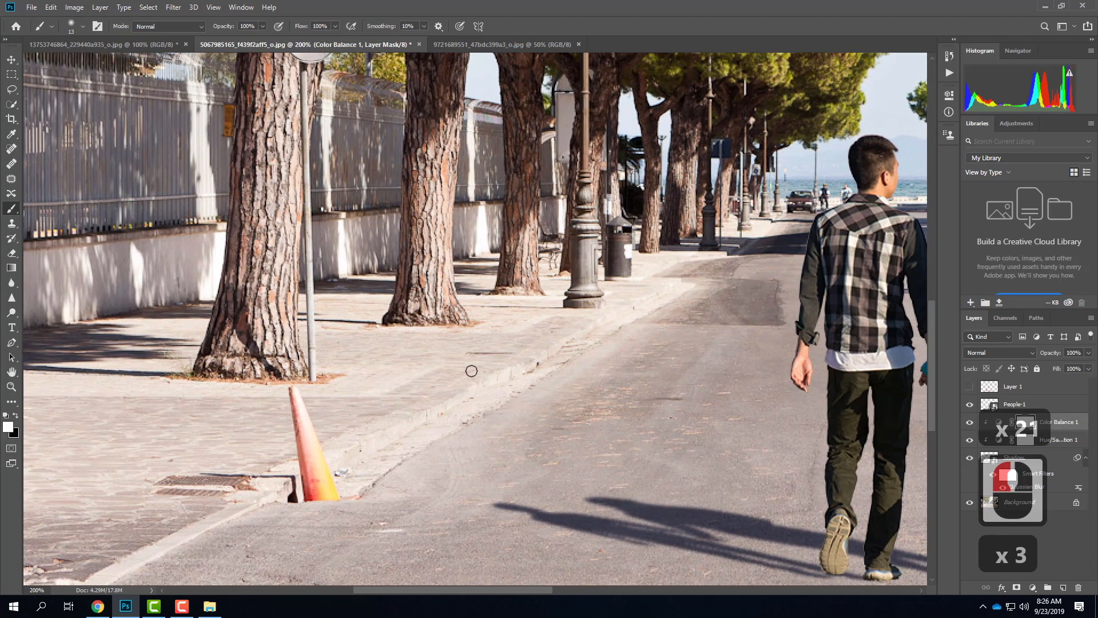
pyautogui.click(29, 8)
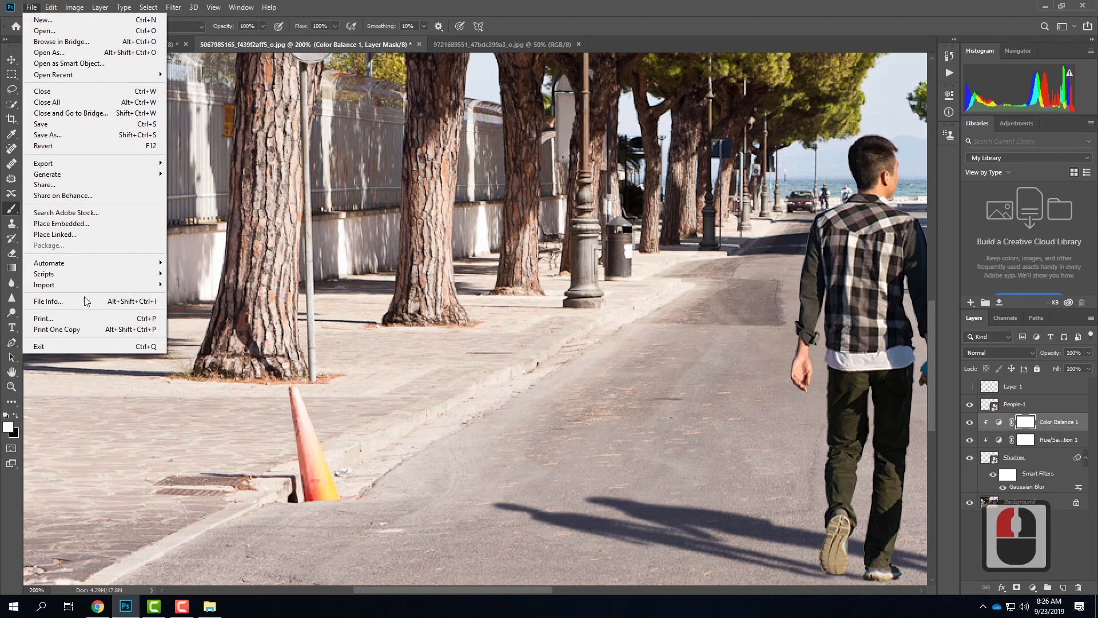
pyautogui.click(75, 225)
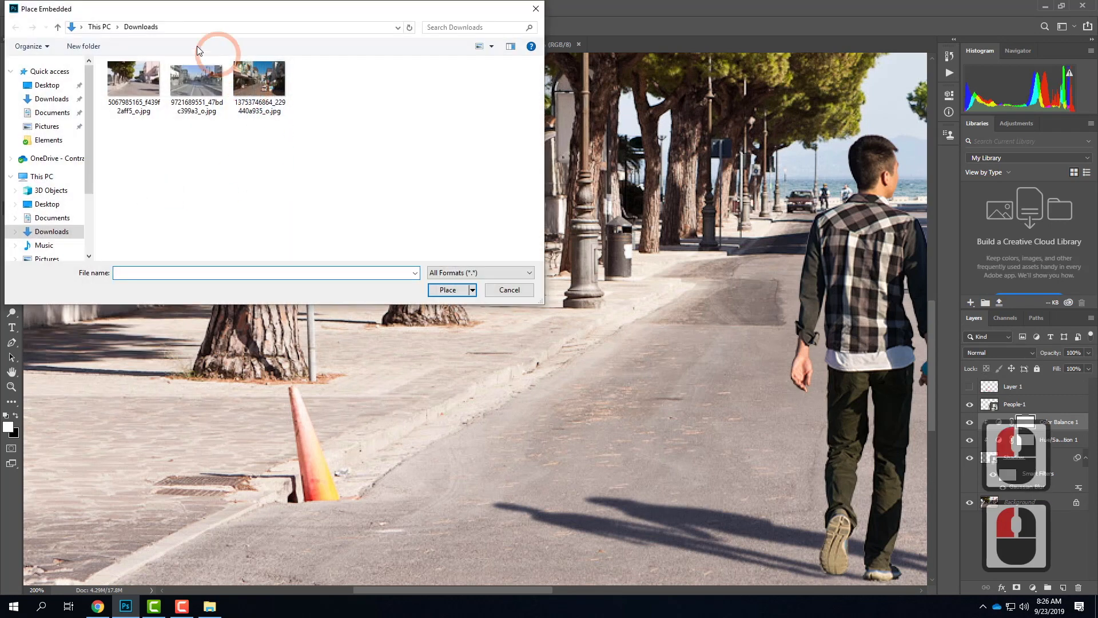
pyautogui.click(54, 155)
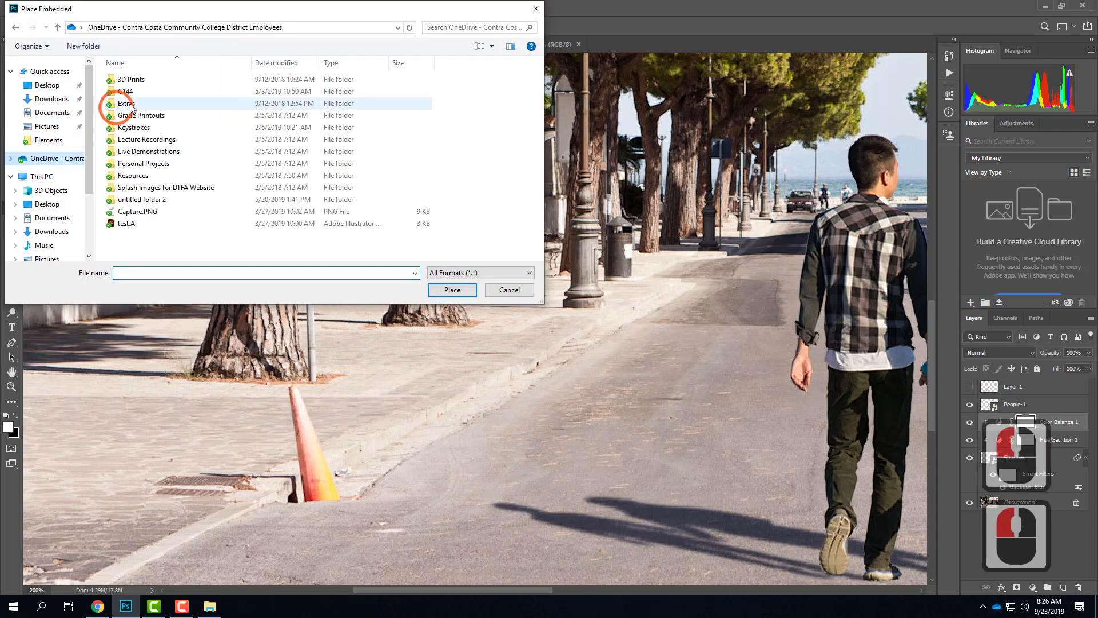
pyautogui.doubleClick(141, 152)
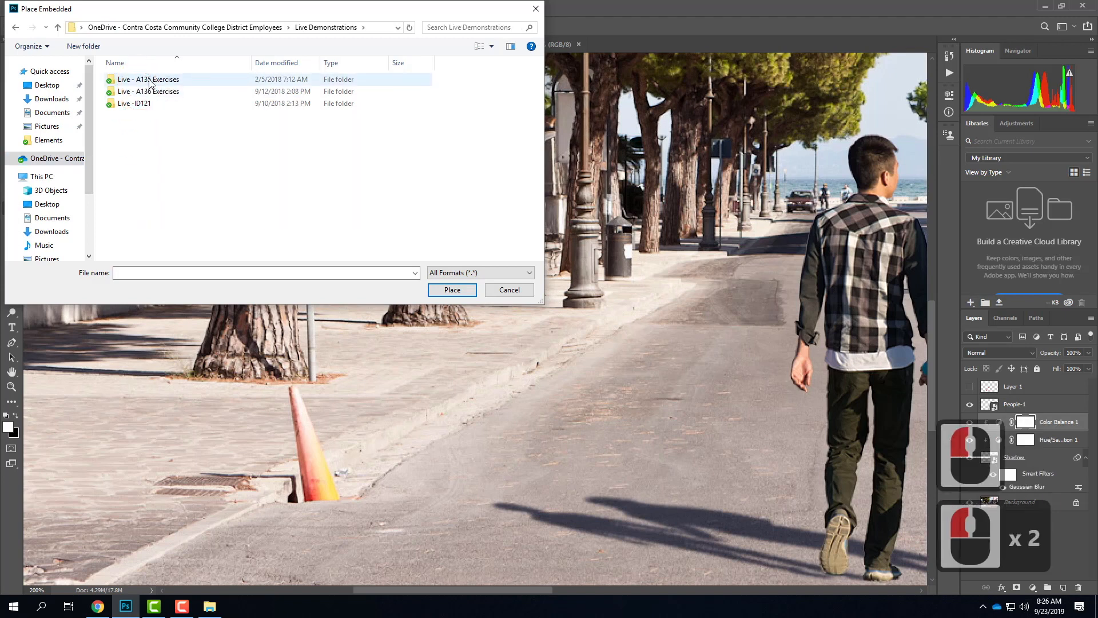
pyautogui.doubleClick(141, 84)
pyautogui.doubleClick(131, 151)
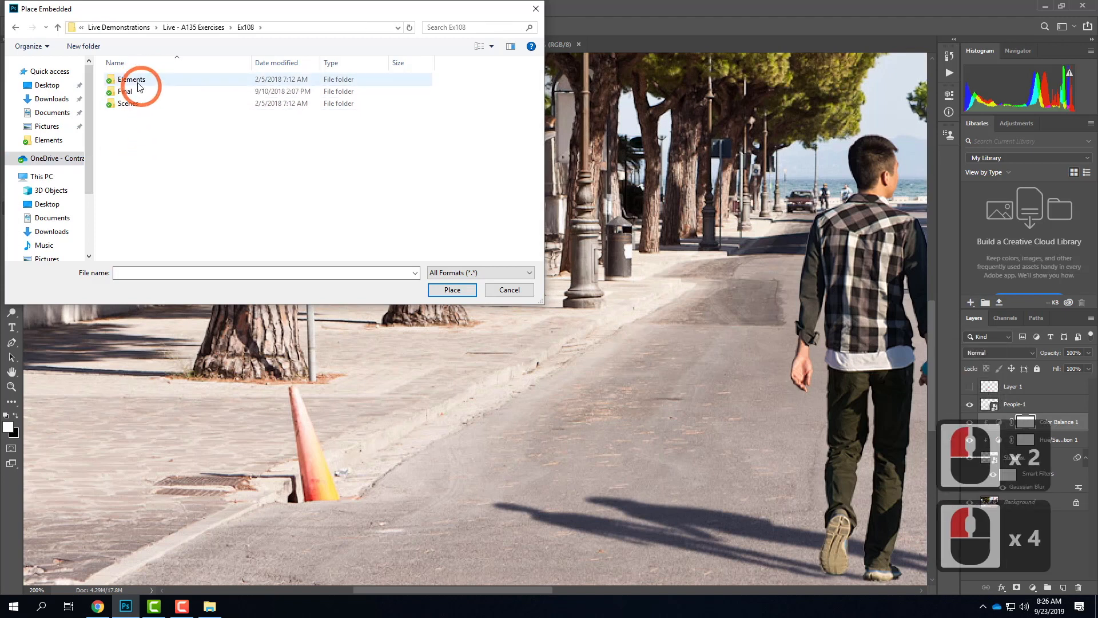
pyautogui.doubleClick(133, 81)
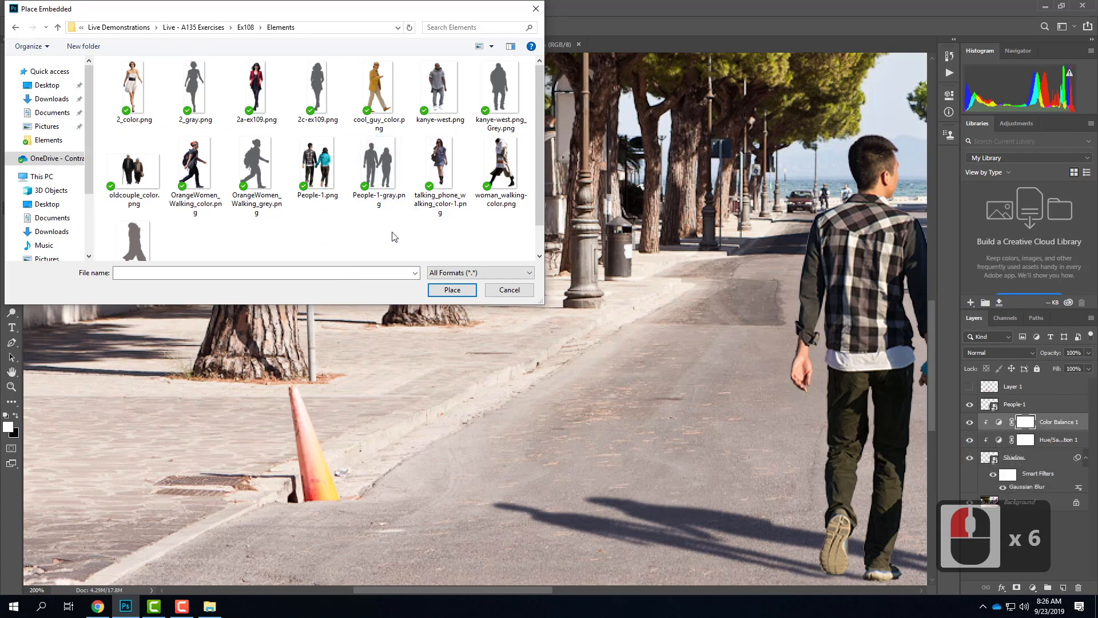
pyautogui.scroll(-2, 393, 236)
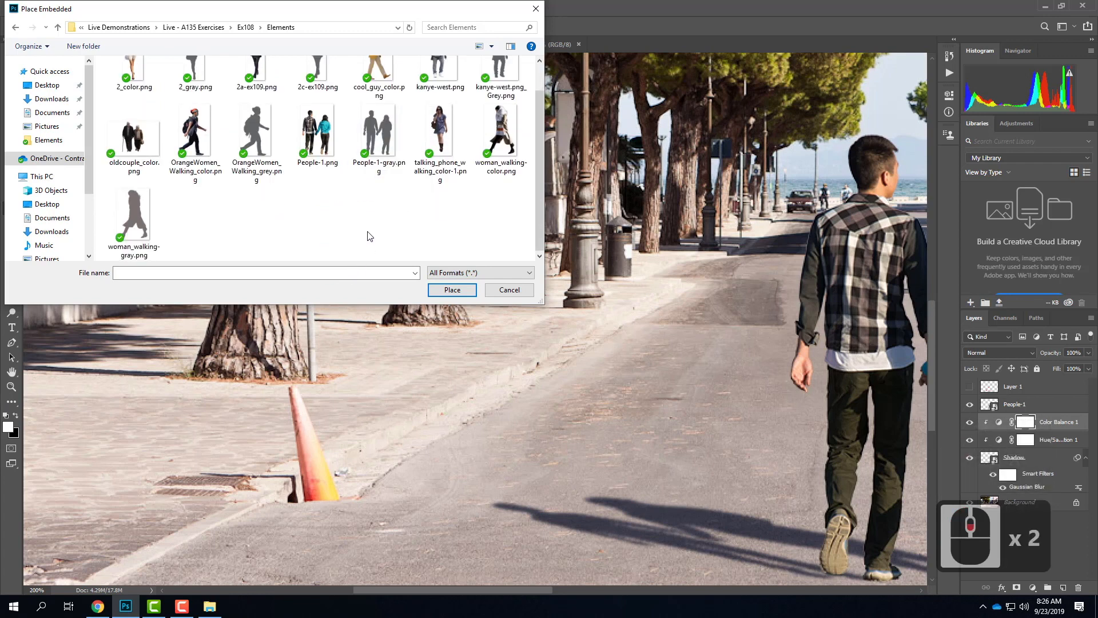
pyautogui.click(186, 137)
pyautogui.click(452, 289)
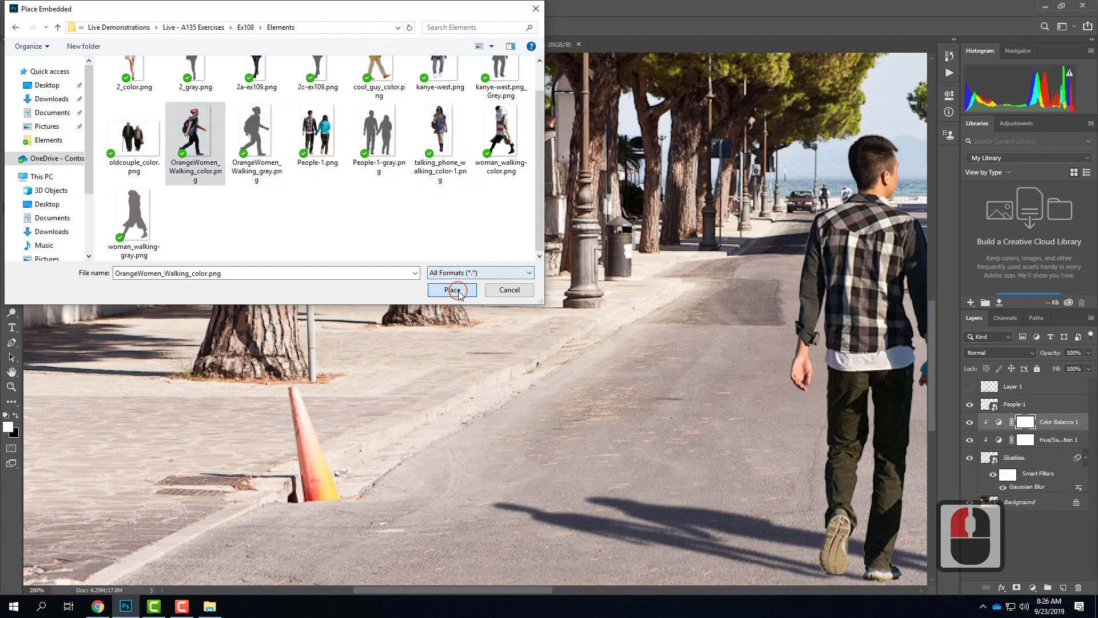
# Scale the placed walking woman down to about 22.8% and position her on the road beside the tree-lined curb.
pyautogui.scroll(20, 480, 270)
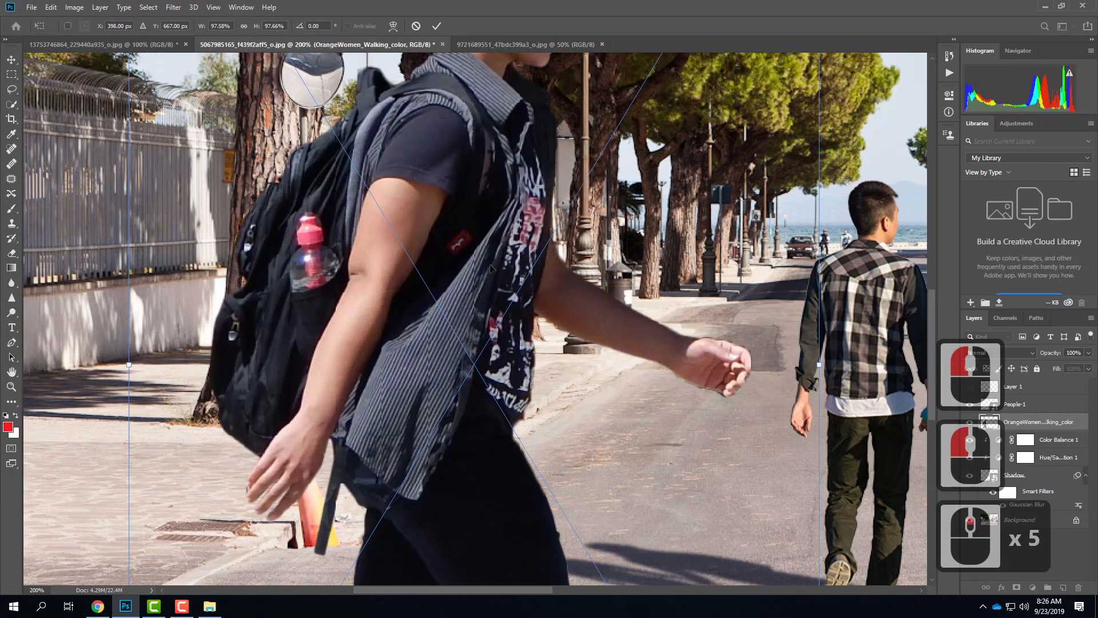
pyautogui.scroll(8, 526, 254)
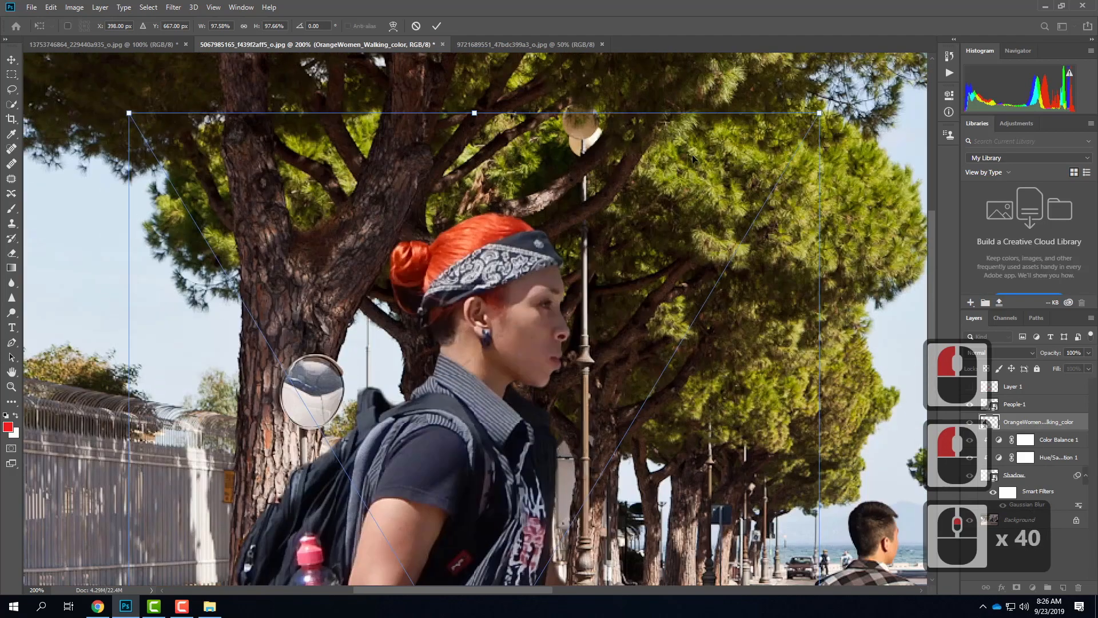
pyautogui.moveTo(822, 110); pyautogui.dragTo(485, 440)
pyautogui.hotkey('ctrl', '-')
pyautogui.hotkey('ctrl', '-')
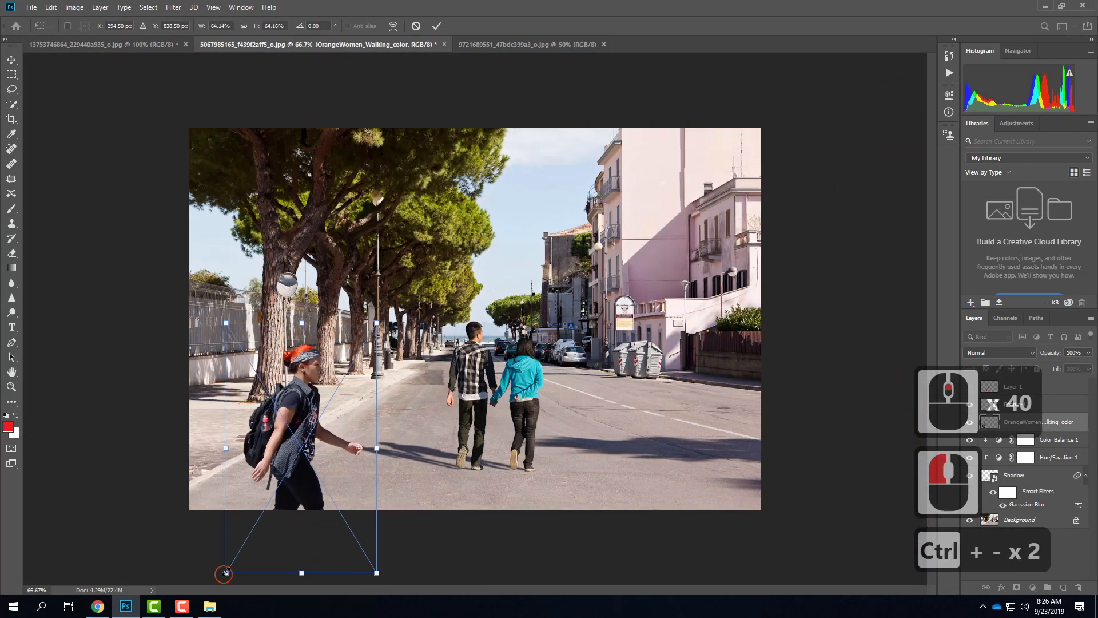
pyautogui.moveTo(226, 572); pyautogui.dragTo(394, 374)
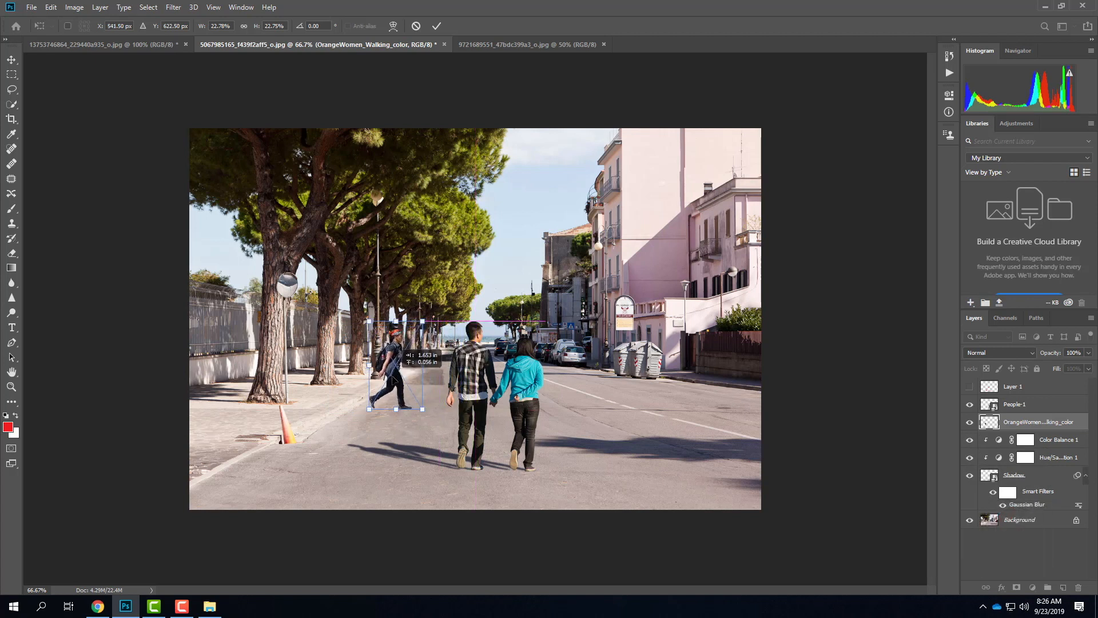
# Fine-tune the walking woman's vertical position in small increments so her feet sit on the road, and commit the placement.
pyautogui.click(394, 378)
pyautogui.press('Down')
pyautogui.press('Down')
pyautogui.press('Down')
pyautogui.press('Down')
pyautogui.press('Down')
pyautogui.press('Down')
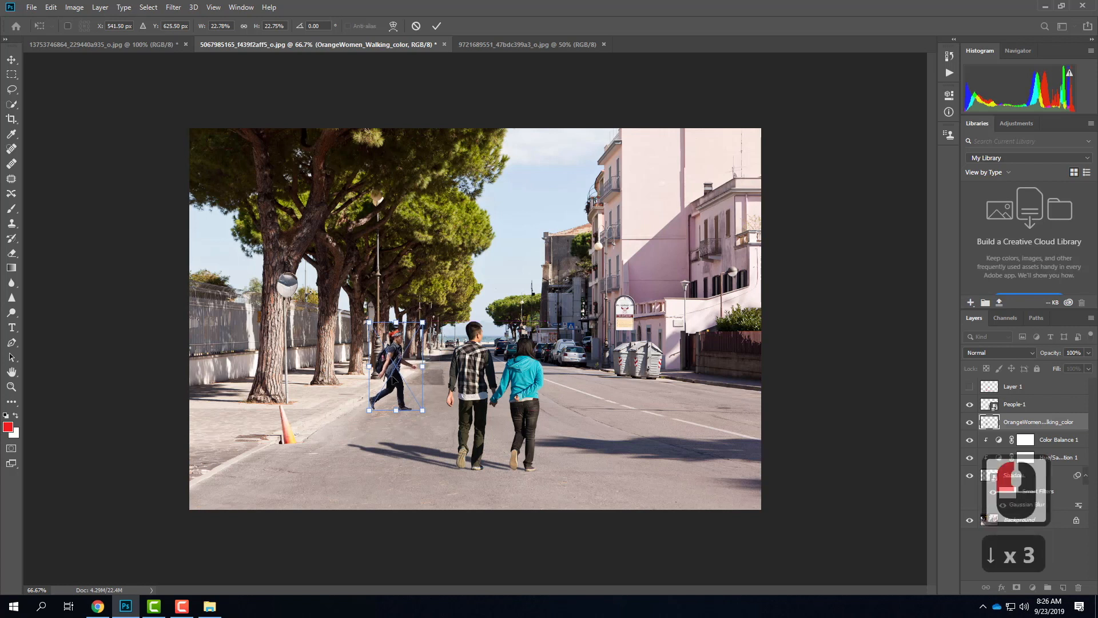
pyautogui.press('Down')
pyautogui.press('Down')
pyautogui.click(394, 379)
pyautogui.press('Up')
pyautogui.press('Up')
pyautogui.press('Up')
pyautogui.press('Up')
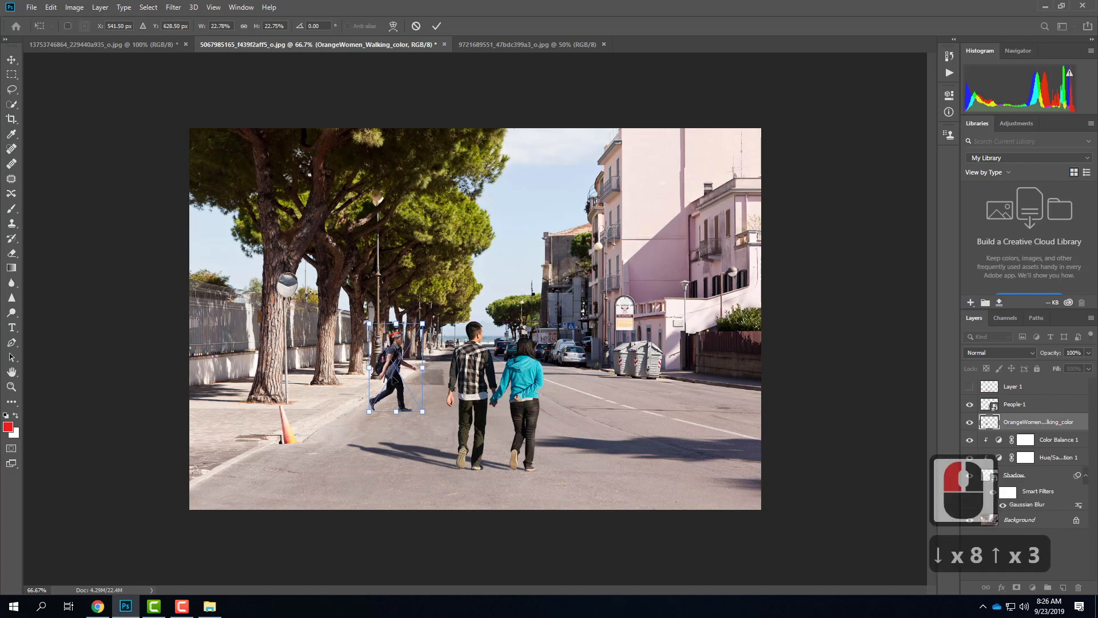
pyautogui.press('Down')
pyautogui.moveTo(394, 378); pyautogui.dragTo(393, 378)
pyautogui.click(436, 26)
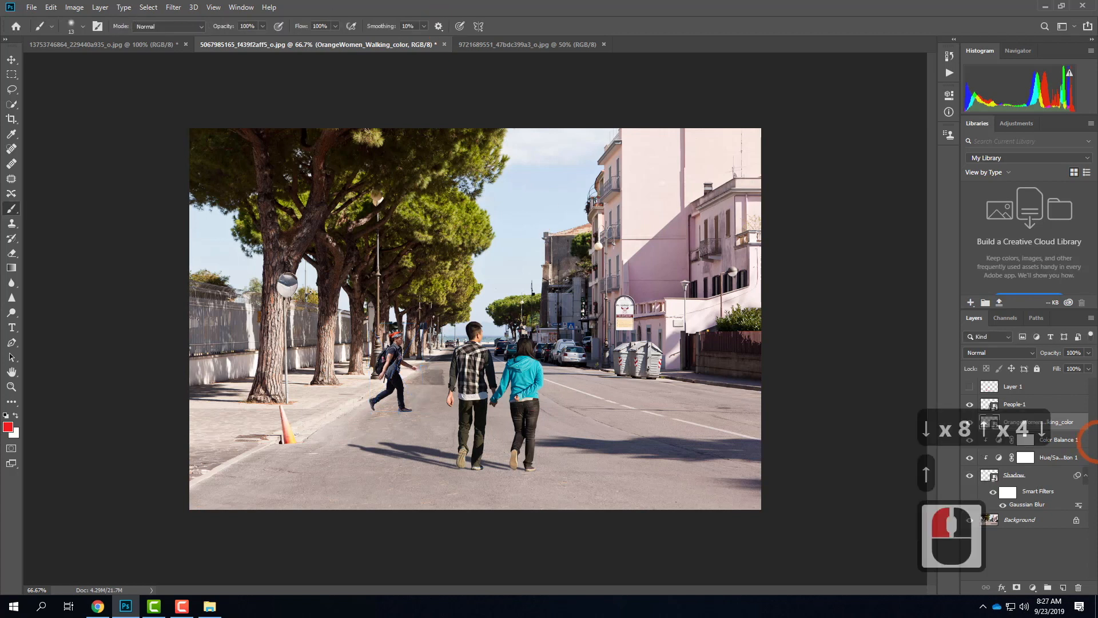
# Move the walking woman's layer above People-1 and hide the People-1, Color Balance, Hue/Saturation and Shadow layers.
pyautogui.click(969, 403)
pyautogui.click(970, 422)
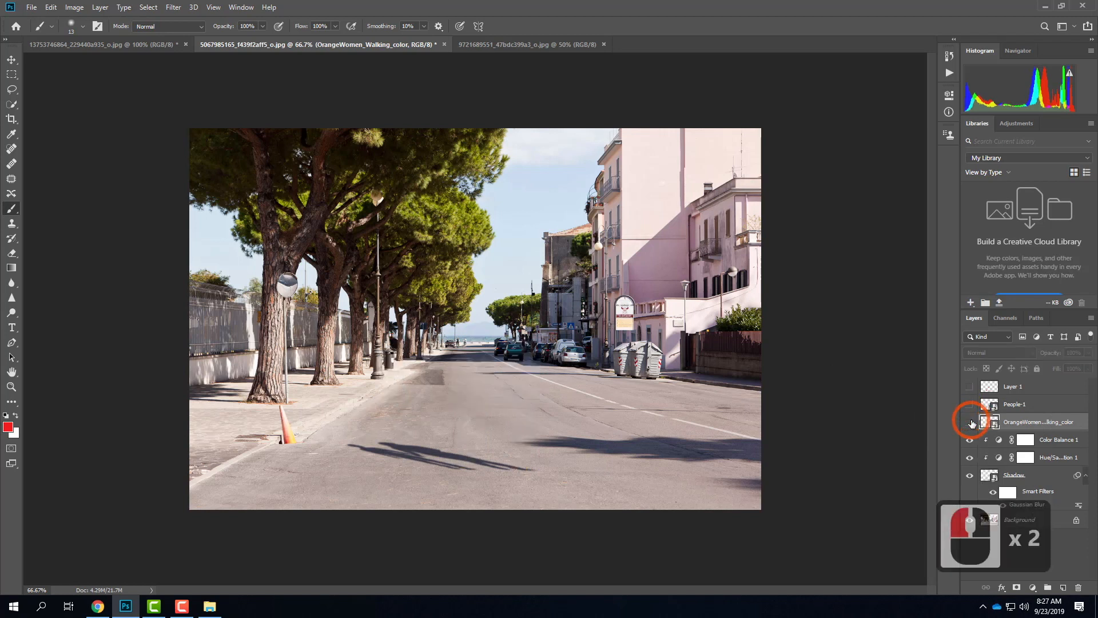
pyautogui.click(969, 404)
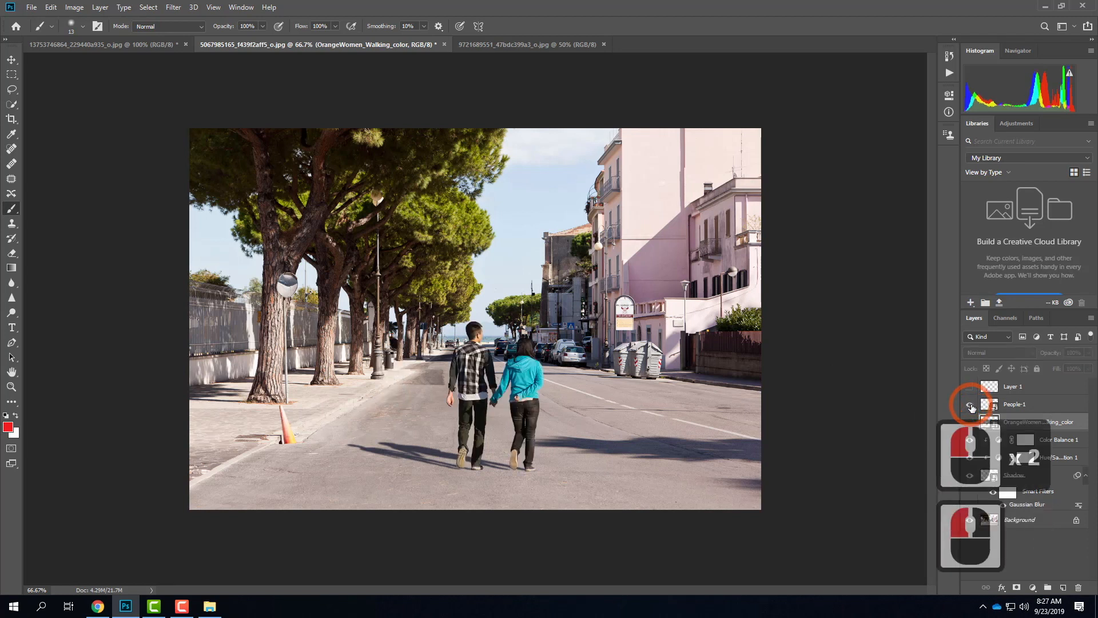
pyautogui.click(970, 403)
pyautogui.moveTo(1046, 425); pyautogui.dragTo(976, 406)
pyautogui.click(969, 404)
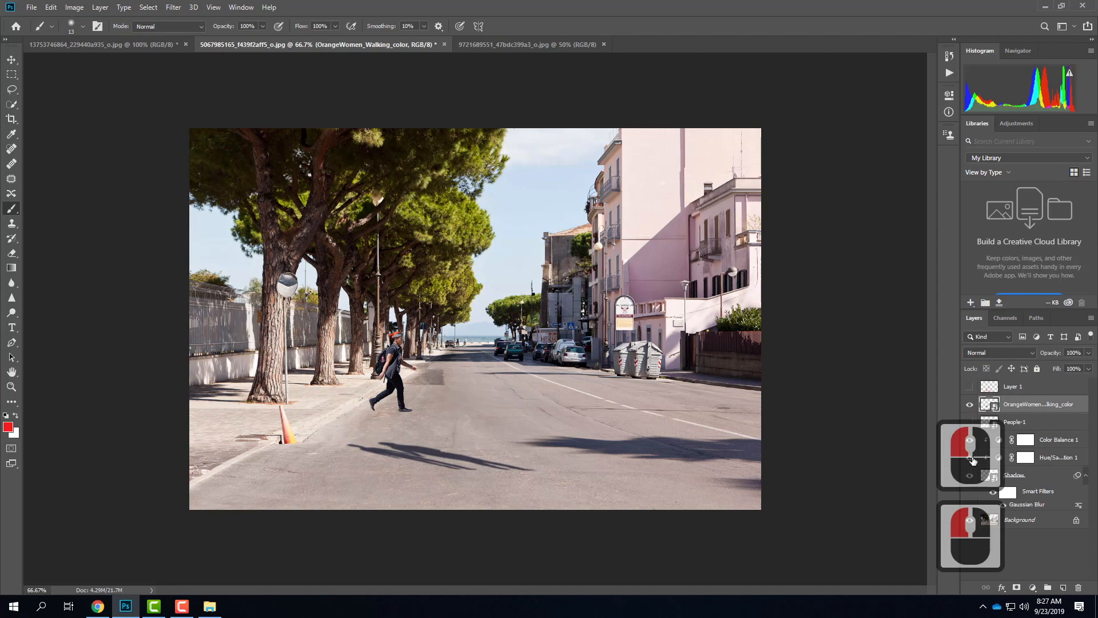
pyautogui.moveTo(970, 441); pyautogui.dragTo(967, 480)
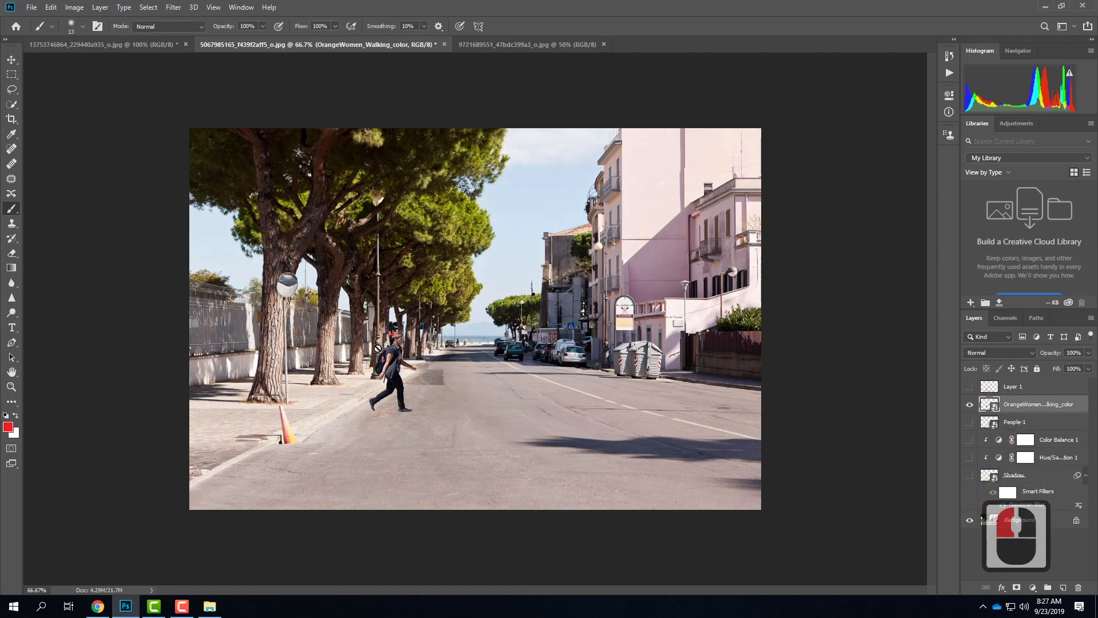
# Place OrangeWomen_Walking_grey.png from the Elements folder as an embedded image above the walking woman's layer.
pyautogui.hotkey('ctrl', '=')
pyautogui.hotkey('ctrl', '=')
pyautogui.moveTo(298, 339); pyautogui.dragTo(552, 165)
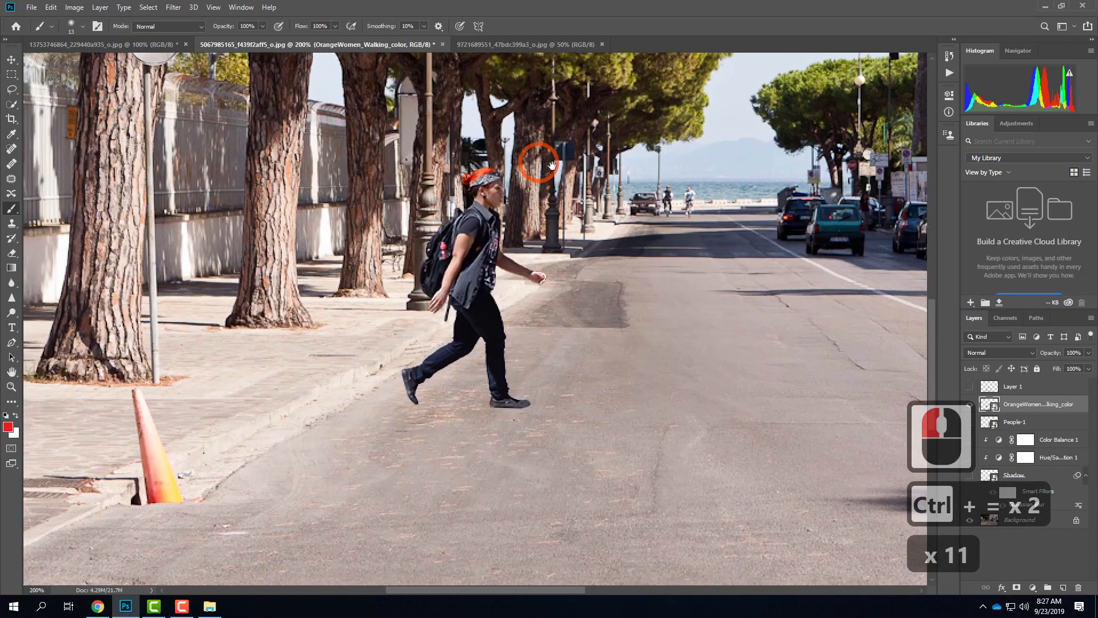
pyautogui.moveTo(458, 328); pyautogui.dragTo(479, 332)
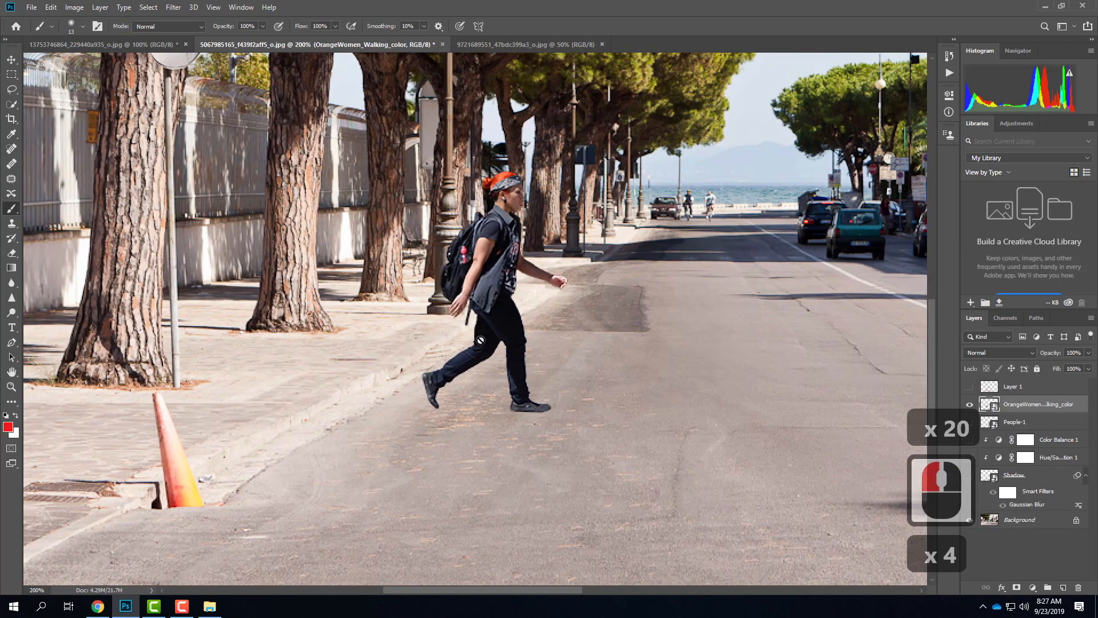
pyautogui.click(31, 8)
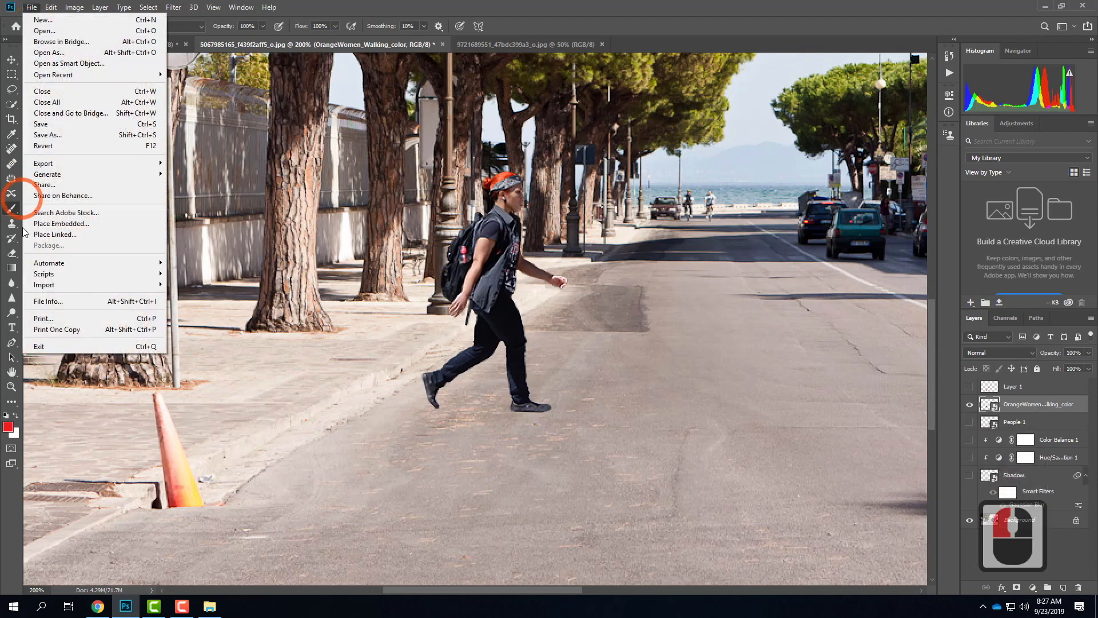
pyautogui.click(54, 225)
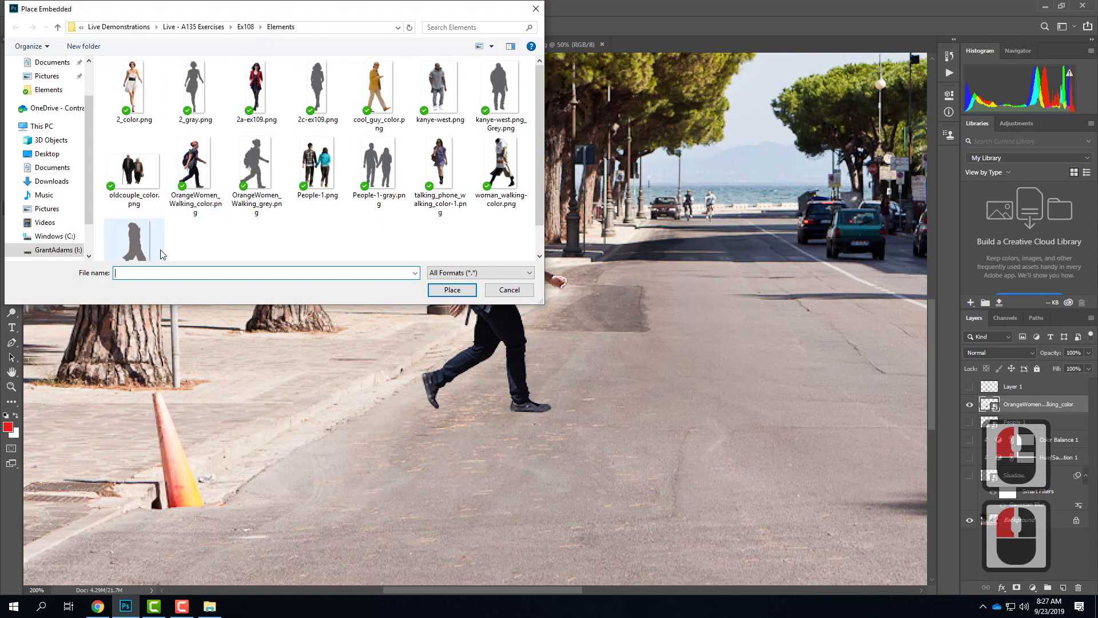
pyautogui.click(253, 179)
pyautogui.click(465, 285)
pyautogui.click(507, 317)
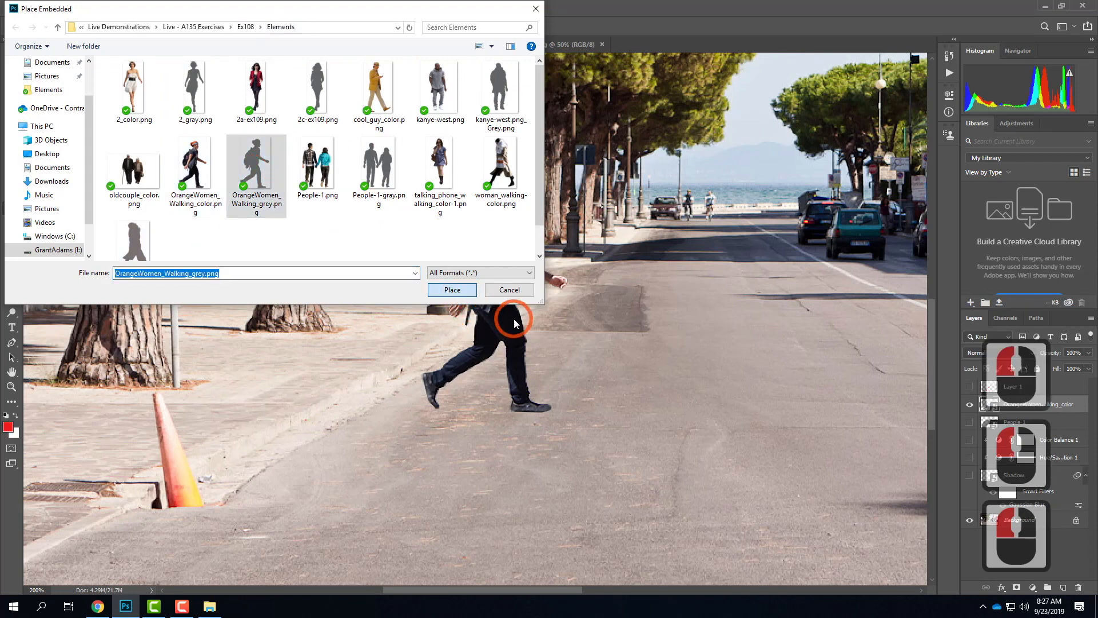
# Scale the grey silhouette down to about 23% and fit it over the colored walking woman.
pyautogui.scroll(20, 458, 371)
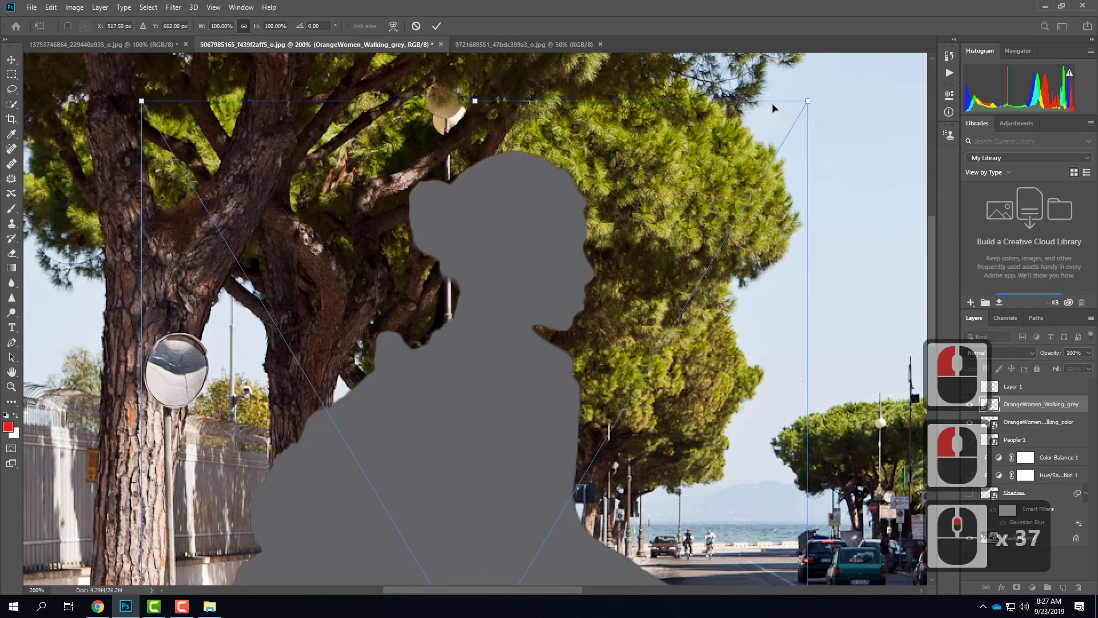
pyautogui.moveTo(807, 100); pyautogui.dragTo(456, 400)
pyautogui.scroll(-7, 531, 350)
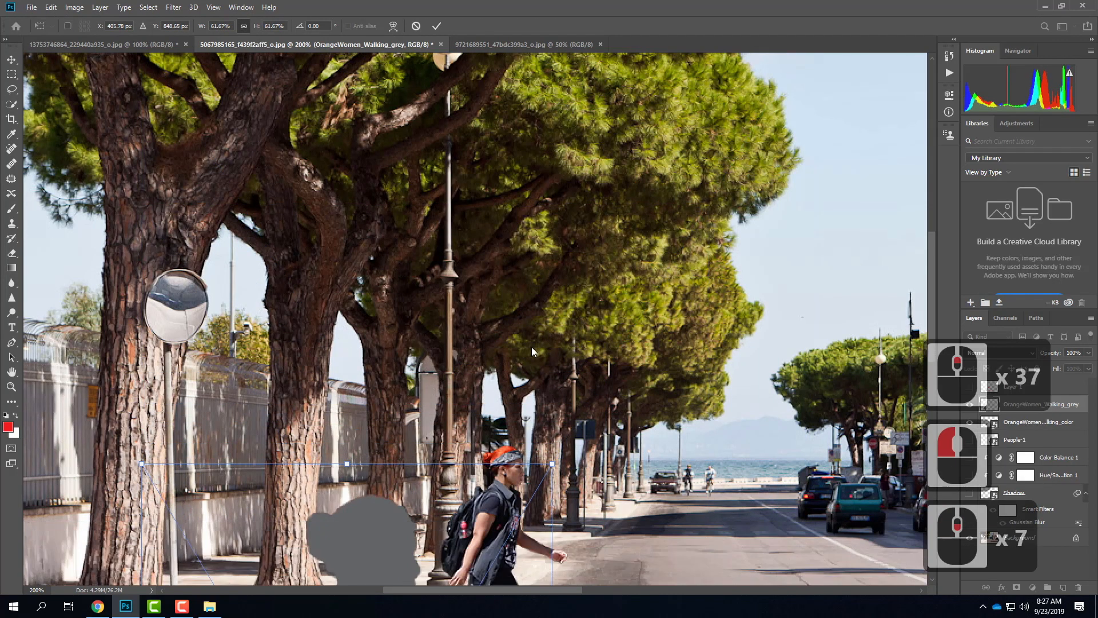
pyautogui.hotkey('ctrl', '-')
pyautogui.hotkey('ctrl', '-')
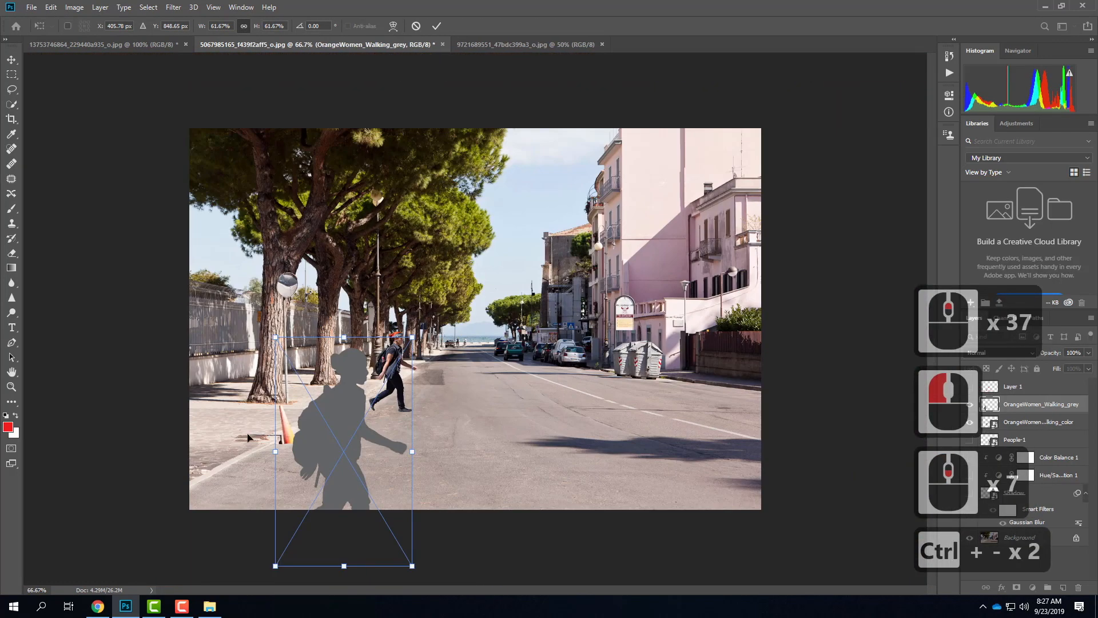
pyautogui.moveTo(276, 567); pyautogui.dragTo(386, 429)
pyautogui.moveTo(412, 338); pyautogui.dragTo(417, 329)
# Nudge the grey silhouette slightly right and up to line up with the colored woman, and commit the placement.
pyautogui.press('Right')
pyautogui.press('Right')
pyautogui.press('Right')
pyautogui.press('Right')
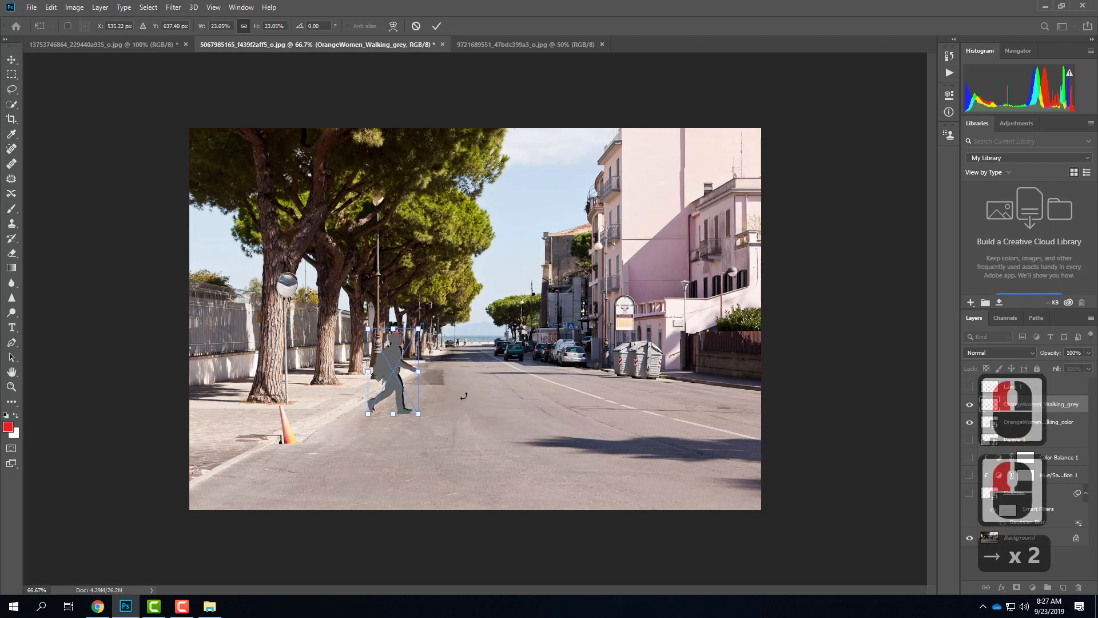
pyautogui.press('Up')
pyautogui.press('Up')
pyautogui.press('Up')
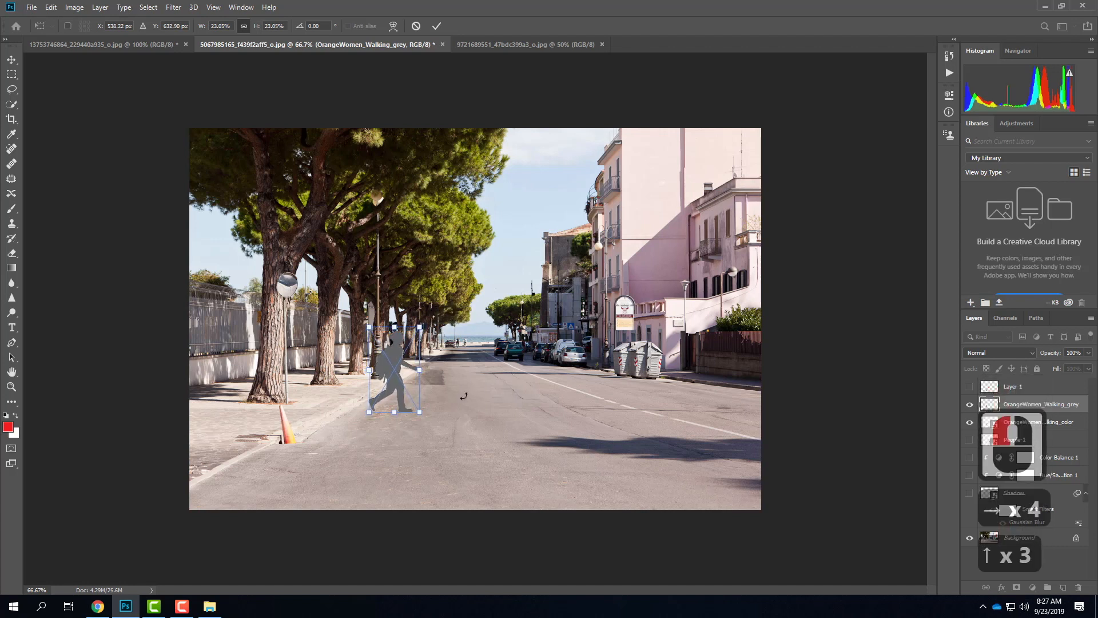
pyautogui.click(436, 25)
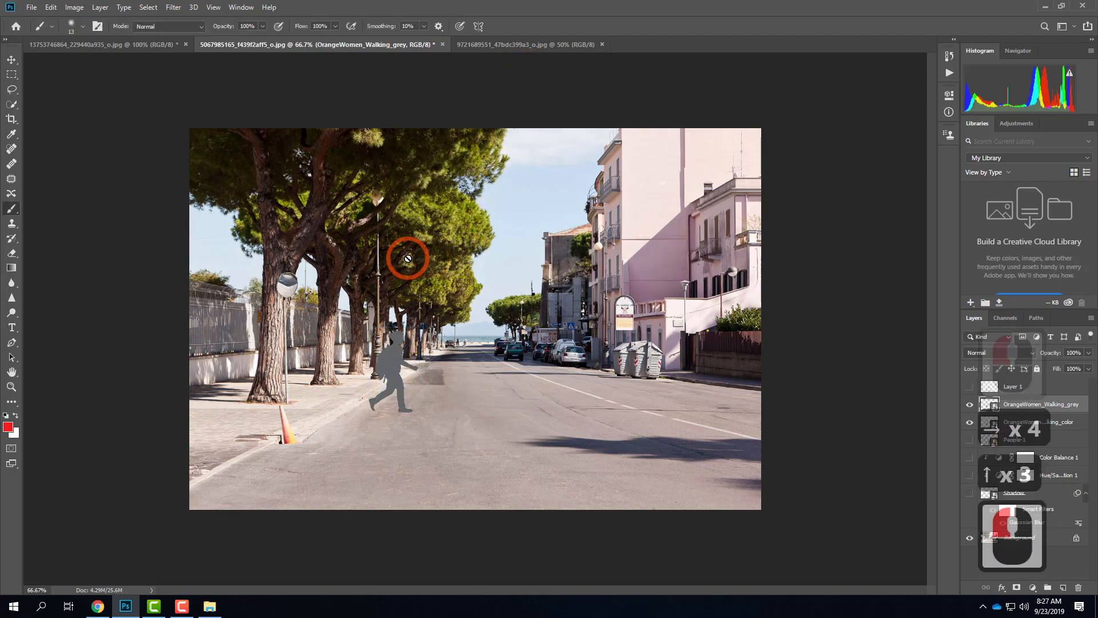
pyautogui.hotkey('ctrl', '=')
pyautogui.hotkey('ctrl', '=')
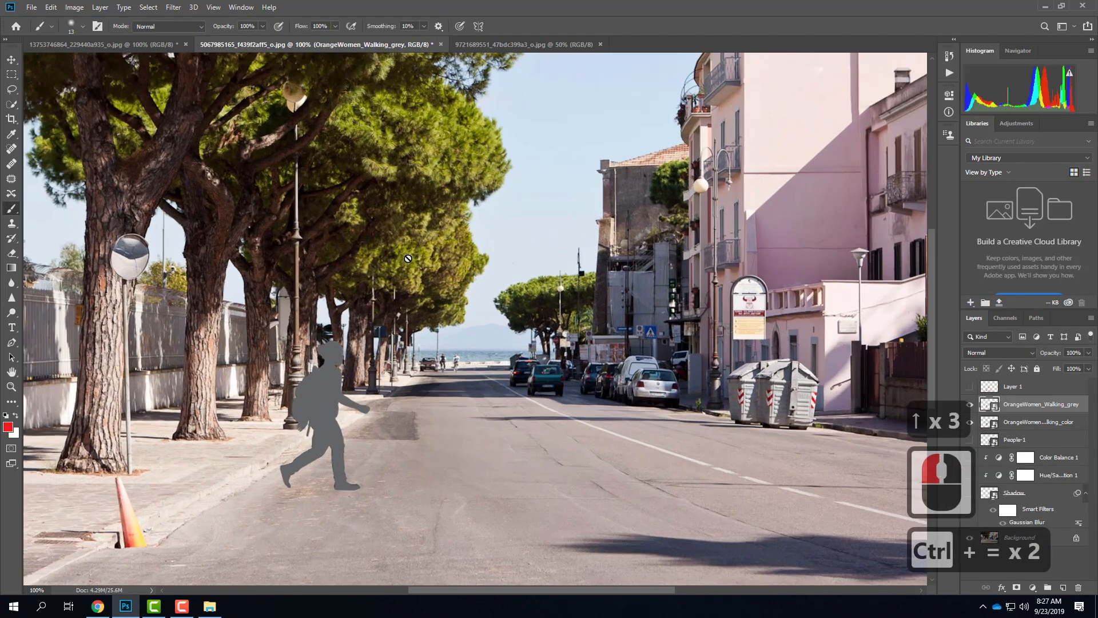
pyautogui.hscroll(-20, 408, 259)
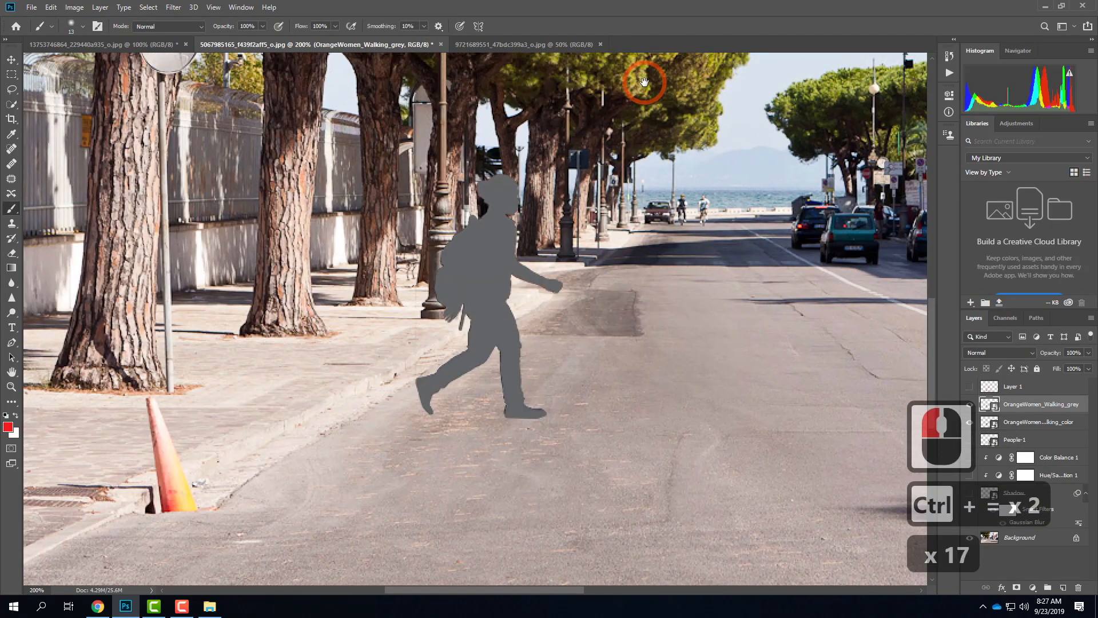
# Distort the grey silhouette so its upper corners lie down and back over the sidewalk behind the walking woman.
pyautogui.scroll(-3, 479, 359)
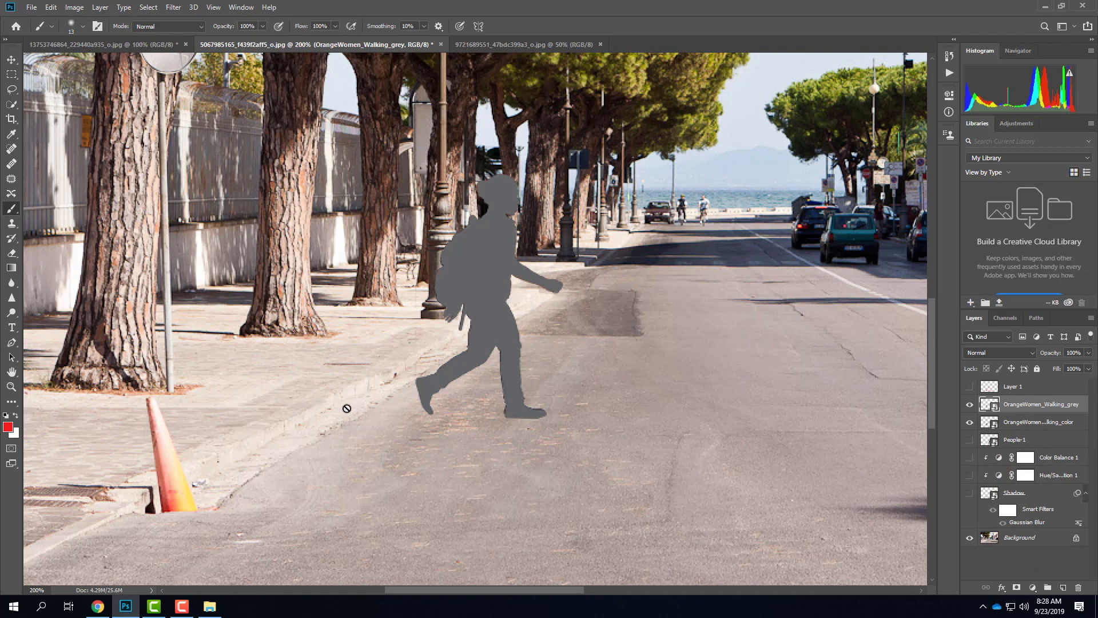
pyautogui.click(51, 7)
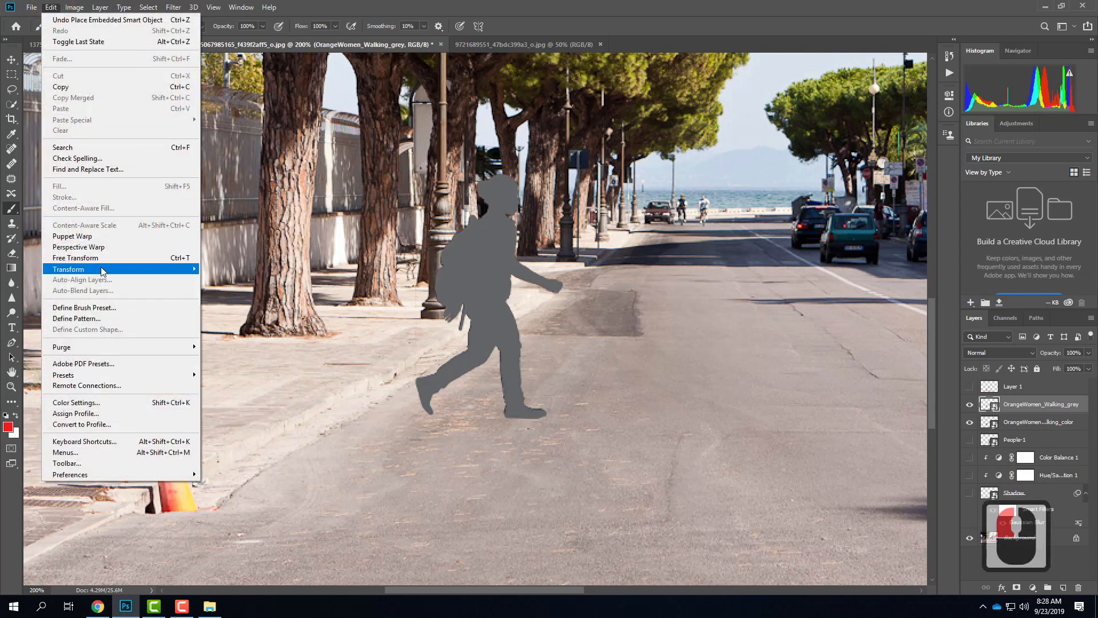
pyautogui.moveTo(102, 269)
pyautogui.click(228, 309)
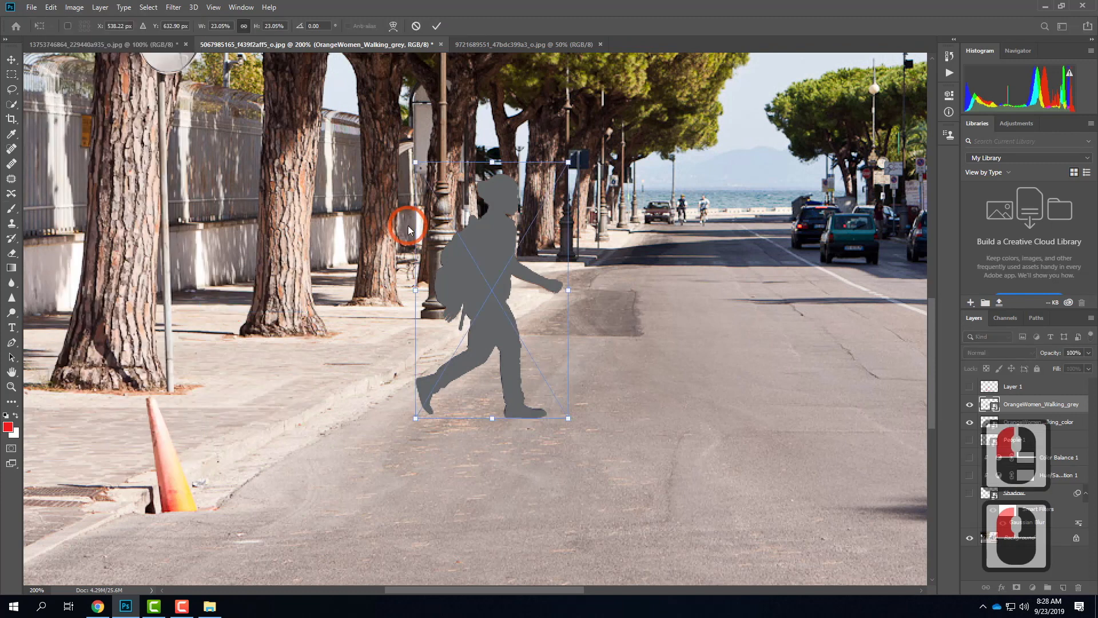
pyautogui.moveTo(415, 163); pyautogui.dragTo(262, 162)
pyautogui.click(593, 162)
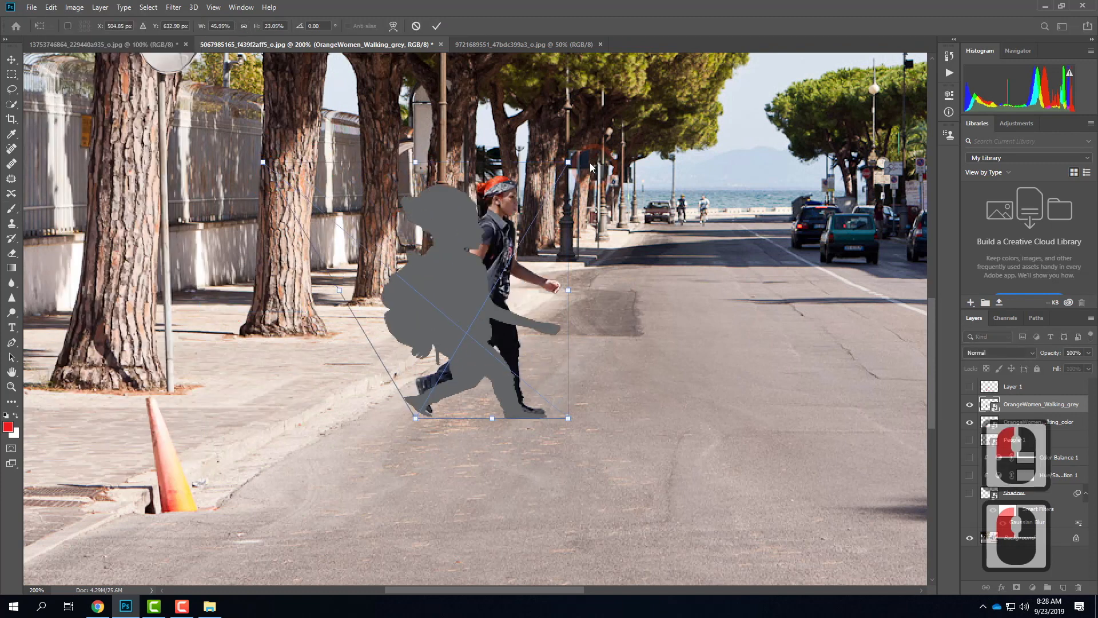
pyautogui.moveTo(571, 167); pyautogui.dragTo(403, 219)
pyautogui.moveTo(262, 163); pyautogui.dragTo(231, 282)
pyautogui.moveTo(391, 224); pyautogui.dragTo(356, 292)
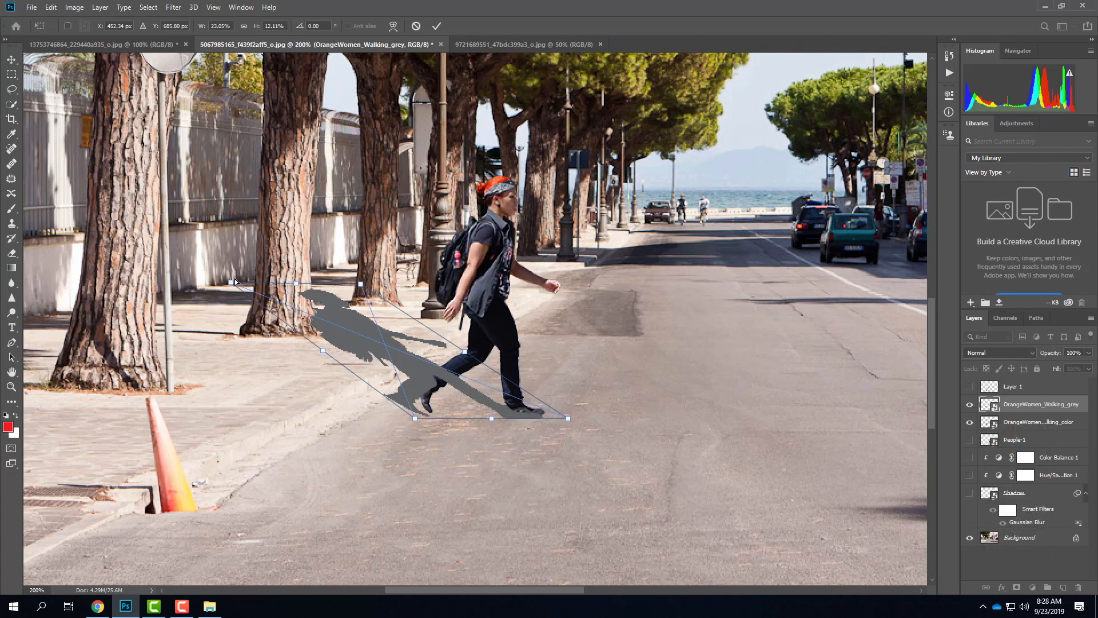
# Flatten the distorted silhouette further so it lies low on the ground between the woman's feet and the tree.
pyautogui.moveTo(231, 286); pyautogui.dragTo(164, 338)
pyautogui.click(369, 277)
pyautogui.moveTo(371, 278); pyautogui.dragTo(301, 324)
pyautogui.moveTo(253, 323); pyautogui.dragTo(202, 330)
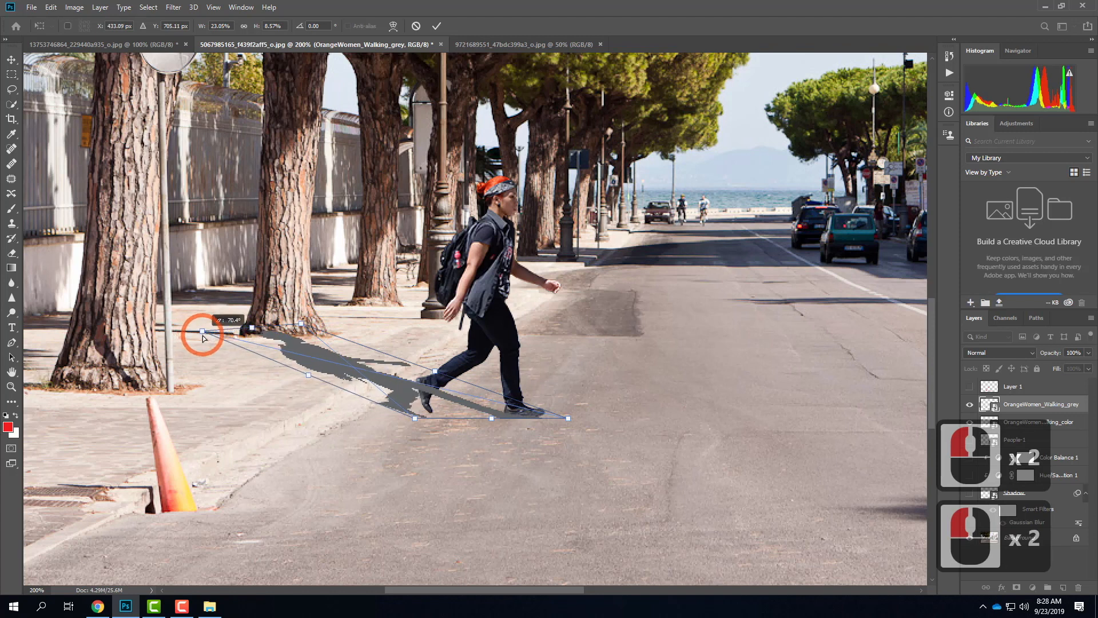
pyautogui.moveTo(303, 325); pyautogui.dragTo(331, 340)
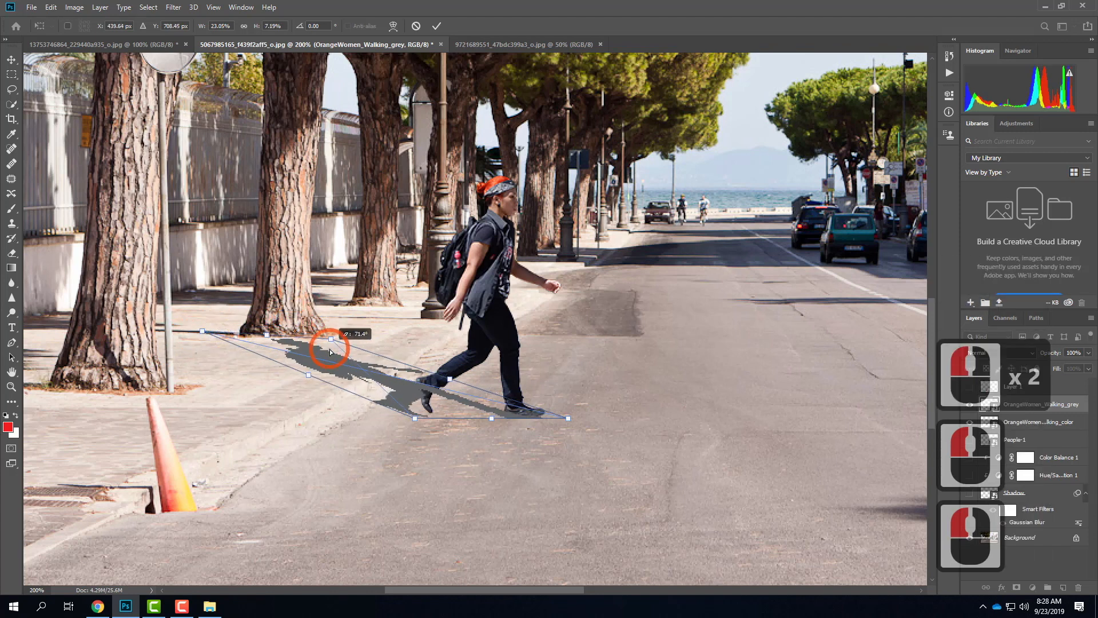
pyautogui.click(197, 347)
pyautogui.moveTo(197, 347); pyautogui.dragTo(235, 358)
pyautogui.moveTo(330, 339); pyautogui.dragTo(341, 342)
pyautogui.click(252, 347)
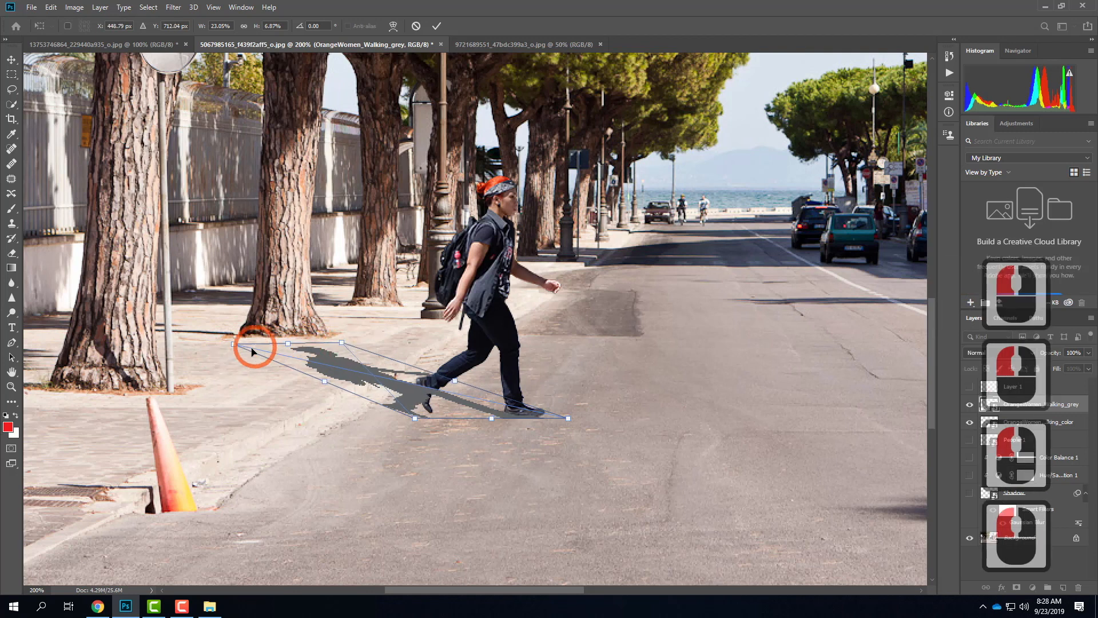
# Stretch the silhouette's far end farther behind the woman and shift it slightly right beneath her feet.
pyautogui.moveTo(233, 344); pyautogui.dragTo(142, 345)
pyautogui.moveTo(341, 342); pyautogui.dragTo(248, 346)
pyautogui.moveTo(139, 351); pyautogui.dragTo(176, 363)
pyautogui.moveTo(245, 344); pyautogui.dragTo(264, 351)
pyautogui.moveTo(513, 421); pyautogui.dragTo(532, 420)
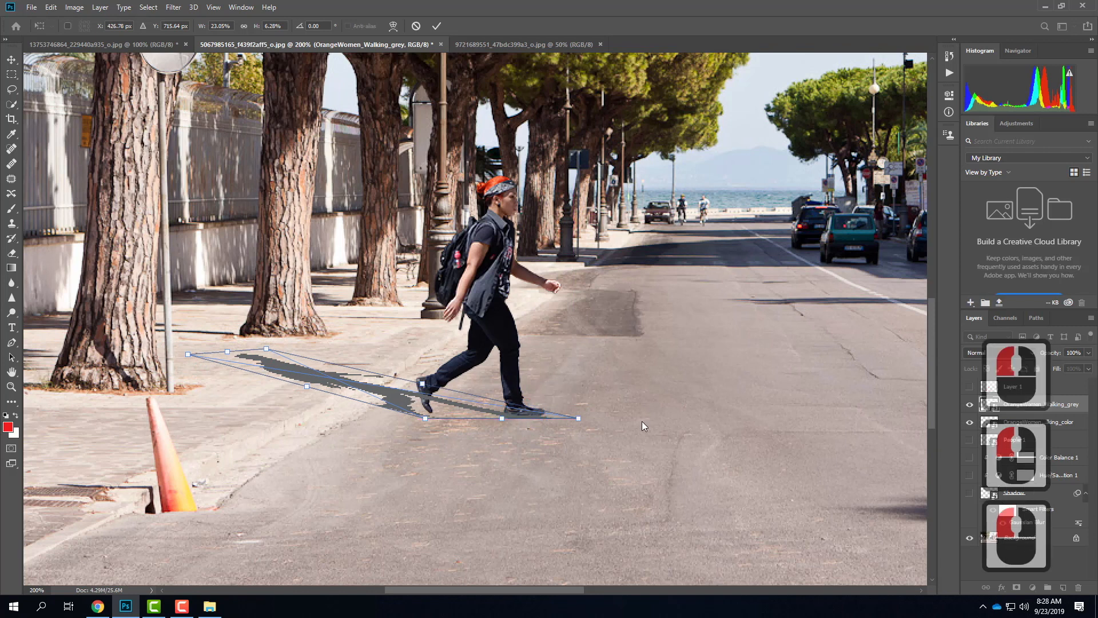
# Nudge the distorted silhouette slightly up and left to meet the woman's shoes, and commit the transformation.
pyautogui.press('Up')
pyautogui.press('Up')
pyautogui.press('Up')
pyautogui.press('Down')
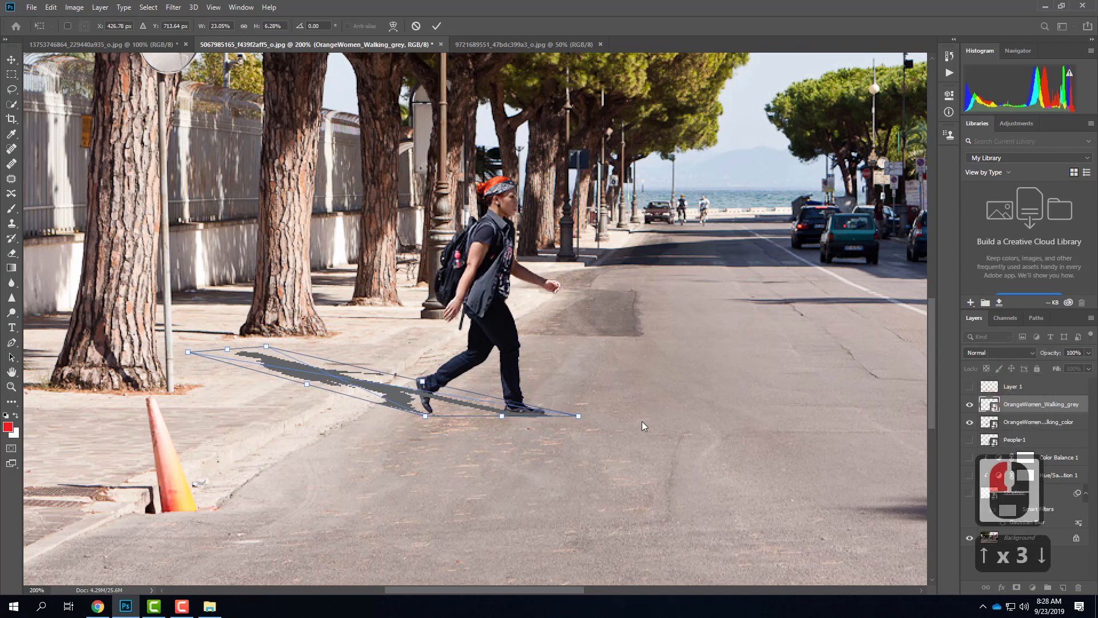
pyautogui.press('Left')
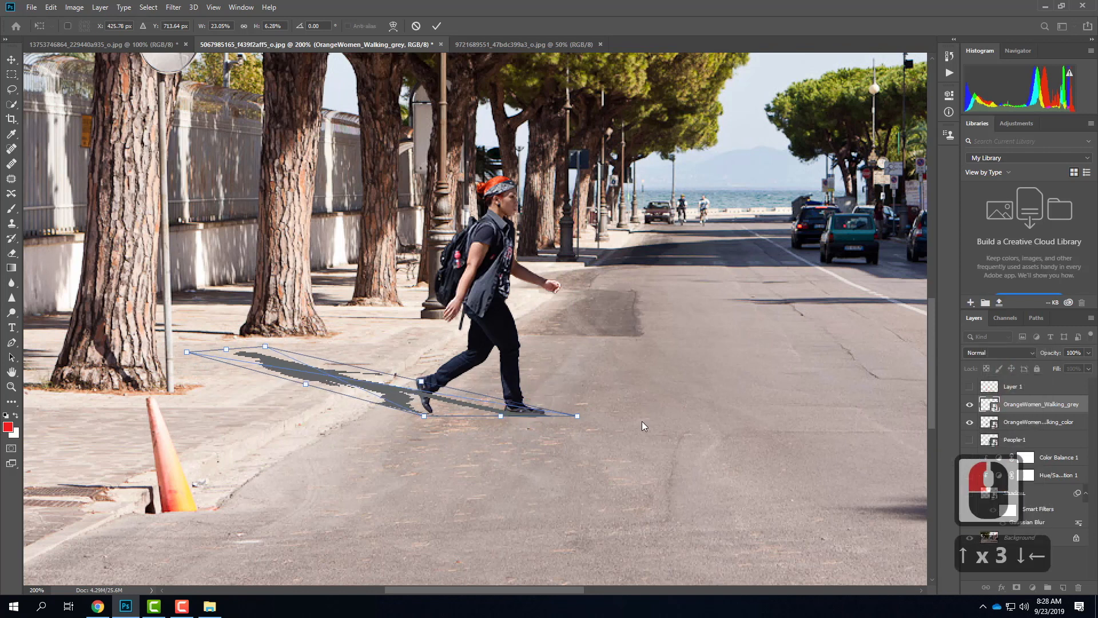
pyautogui.click(437, 26)
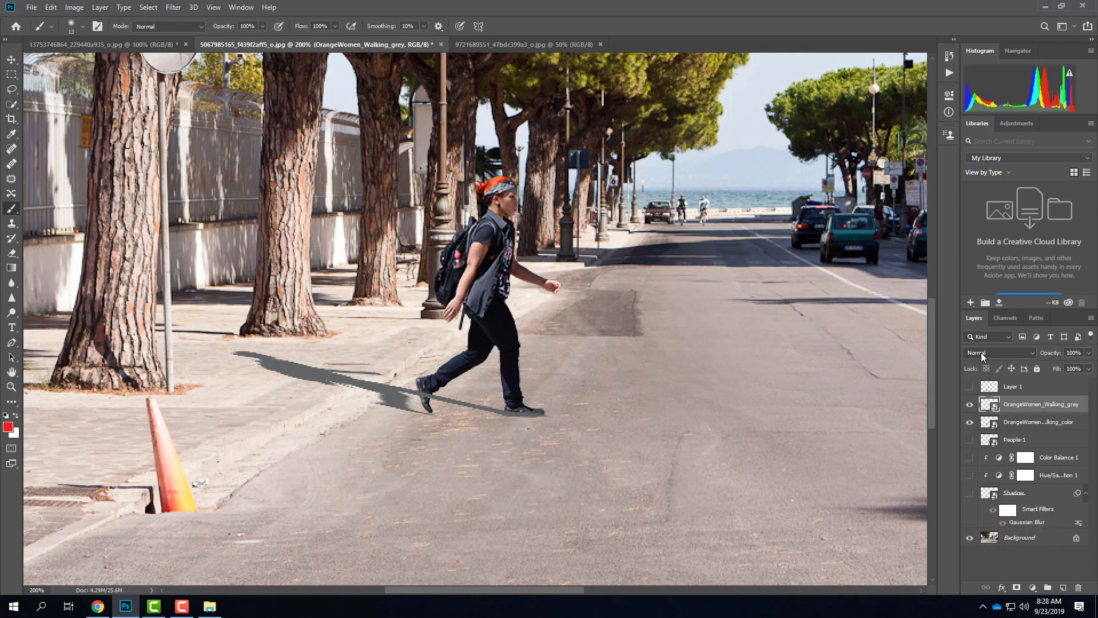
# Rename the grey silhouette's layer Woman Shadow and set its blending mode to Multiply.
pyautogui.doubleClick(1042, 404)
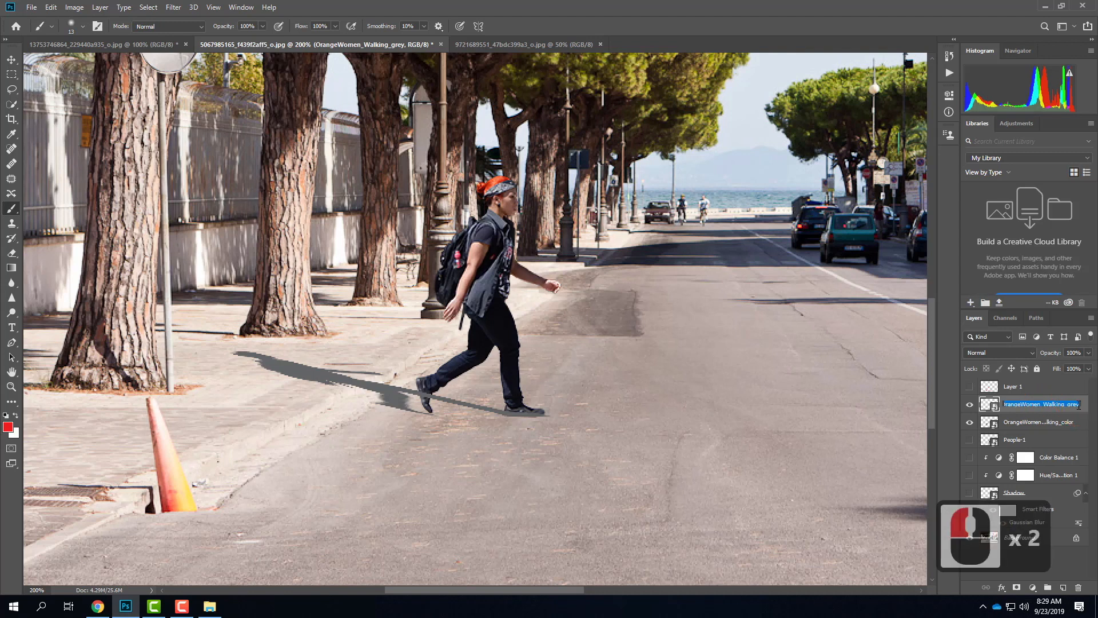
pyautogui.write('Woman Shadow')
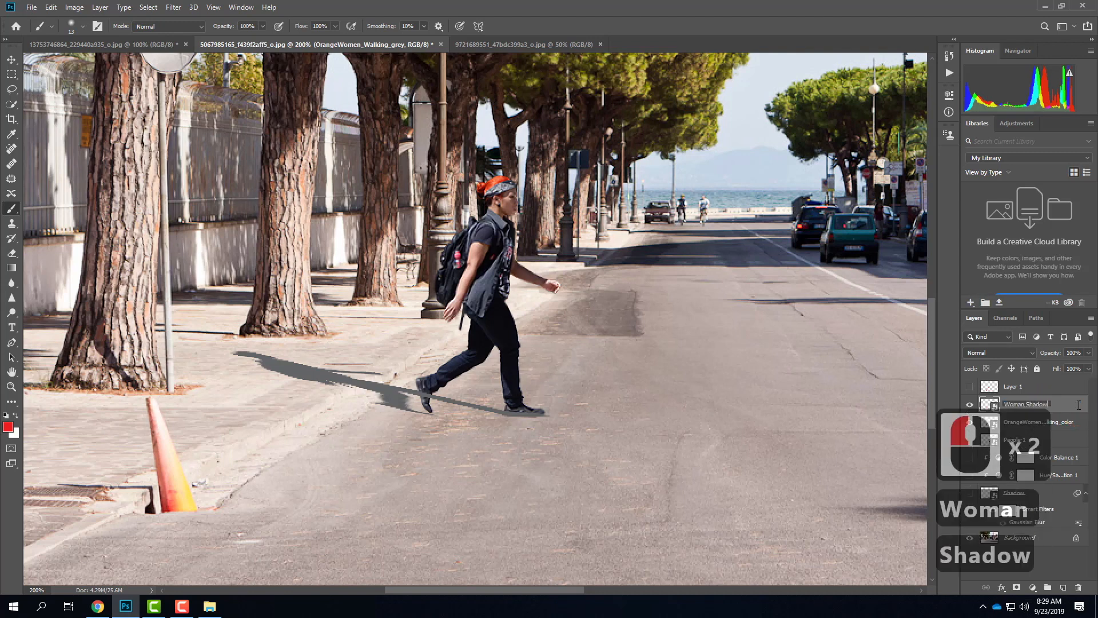
pyautogui.press('Return')
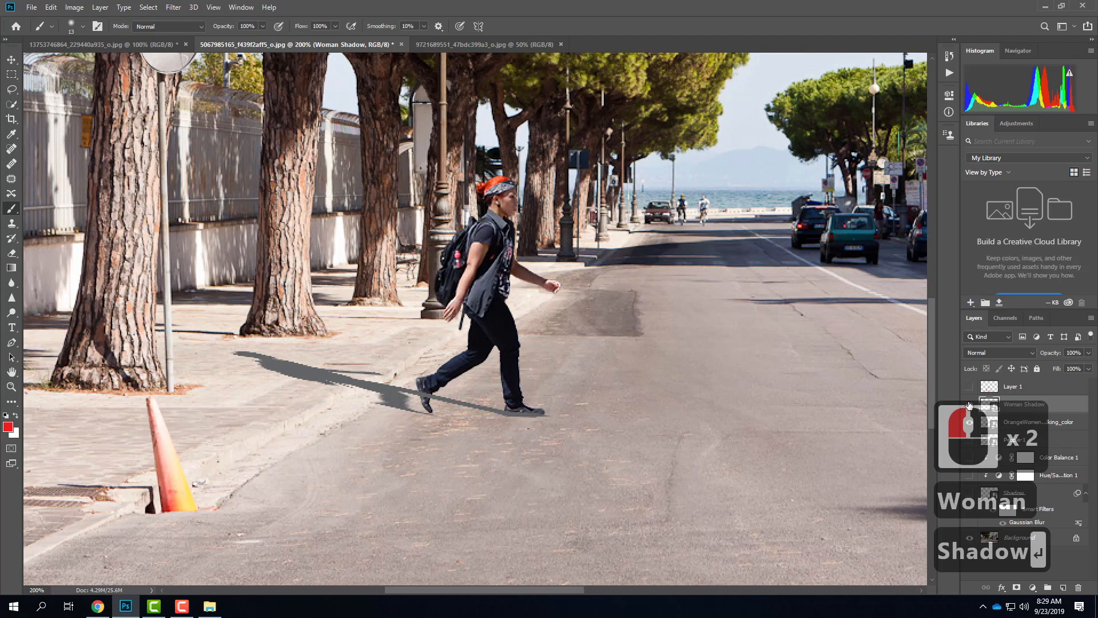
pyautogui.click(969, 404)
pyautogui.click(969, 404)
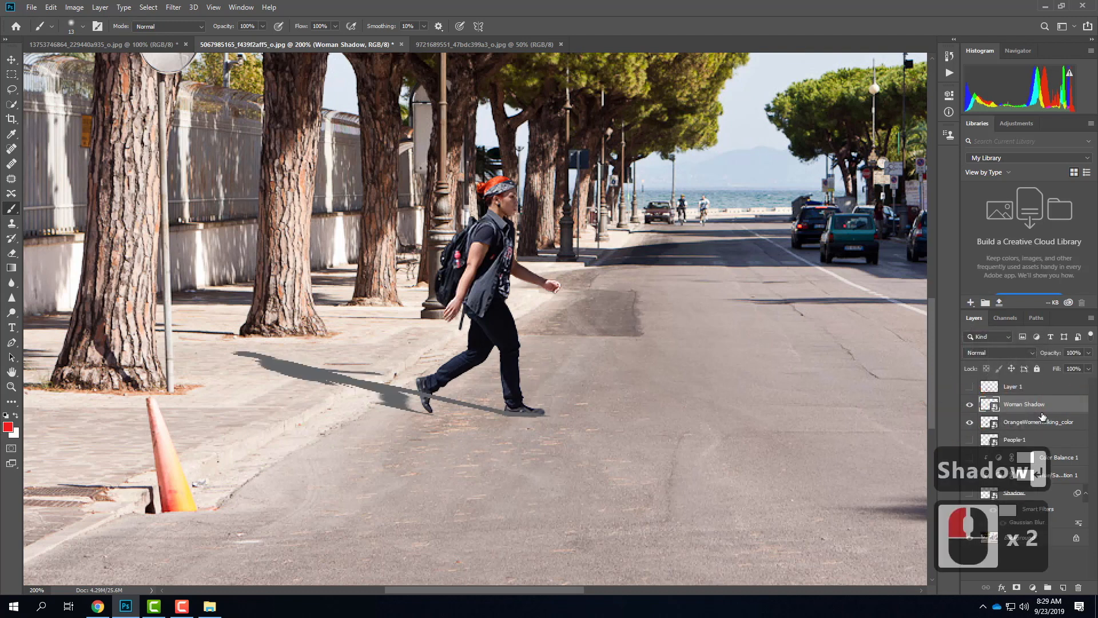
pyautogui.click(998, 352)
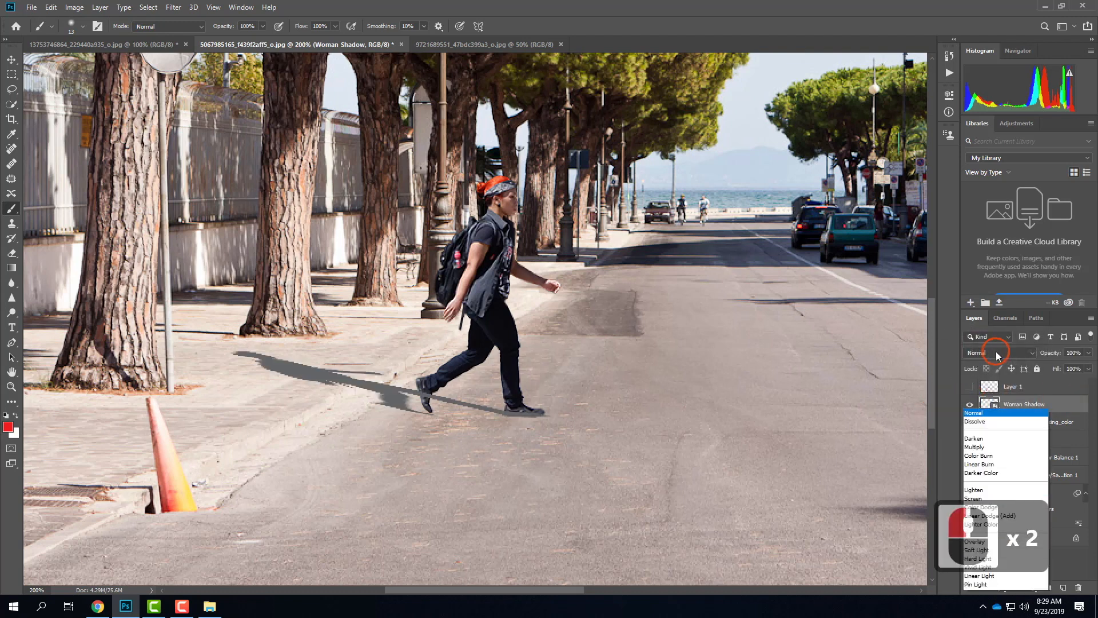
pyautogui.click(995, 357)
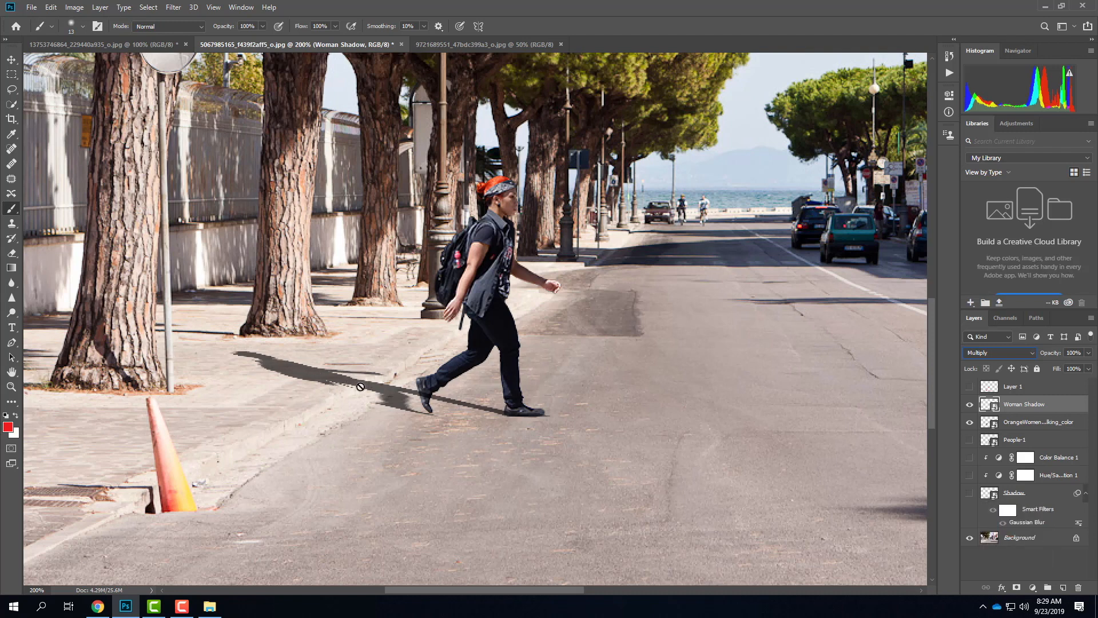
# Select the part of the woman's shadow lying on the sidewalk beyond the curb with the Polygonal Lasso.
pyautogui.hotkey('ctrl', '=')
pyautogui.hotkey('ctrl', '=')
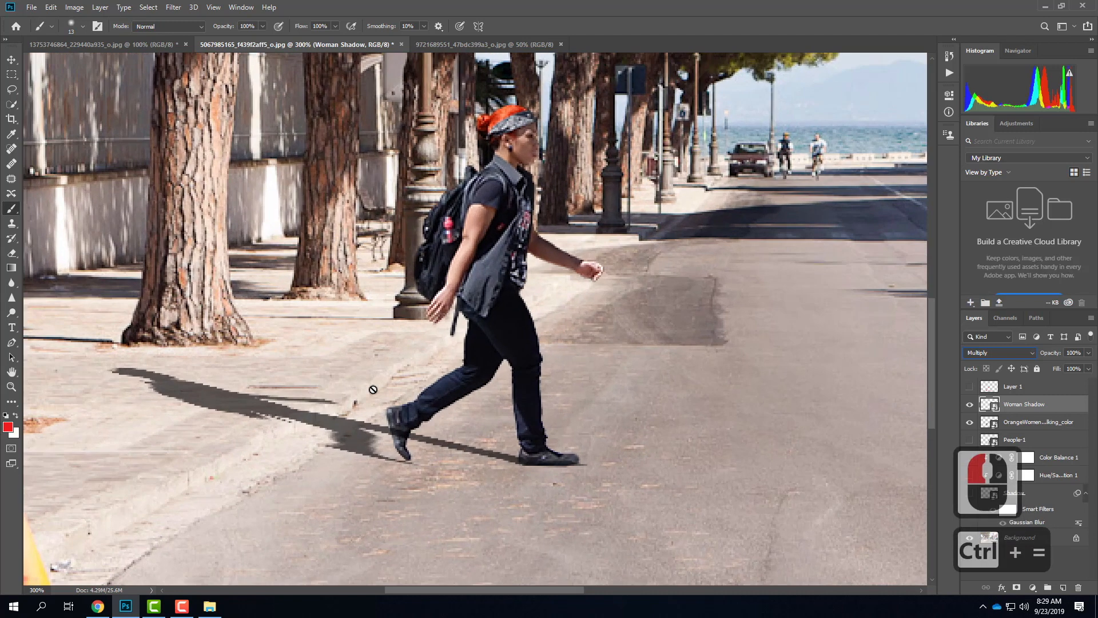
pyautogui.moveTo(247, 366); pyautogui.dragTo(458, 201)
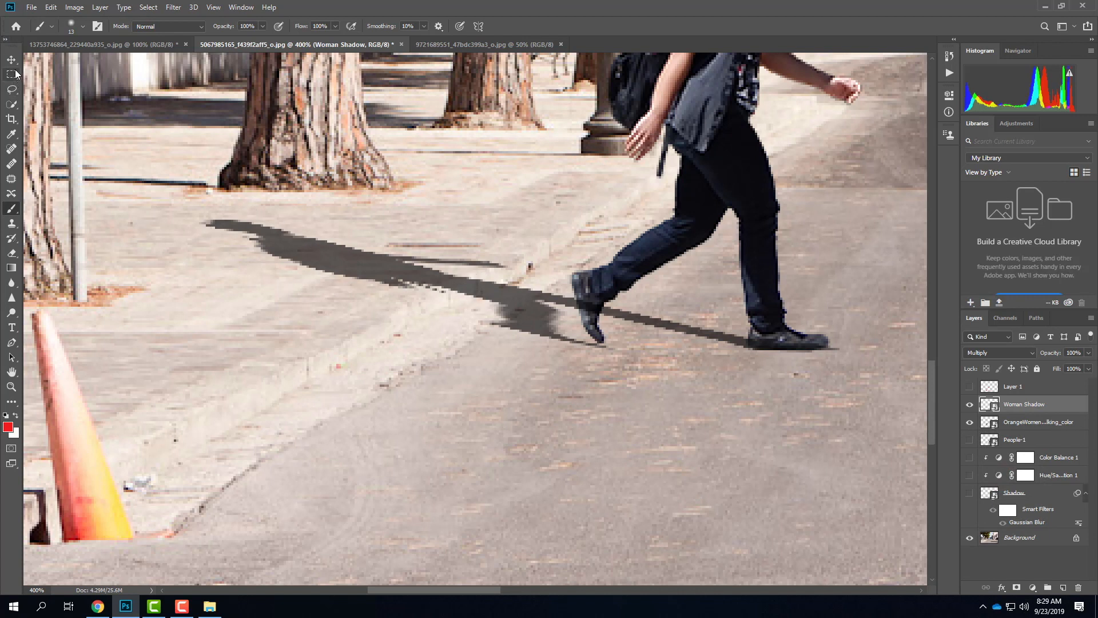
pyautogui.moveTo(11, 90)
pyautogui.mouseDown()
pyautogui.moveTo(47, 91)
pyautogui.moveTo(47, 101)
pyautogui.mouseUp()
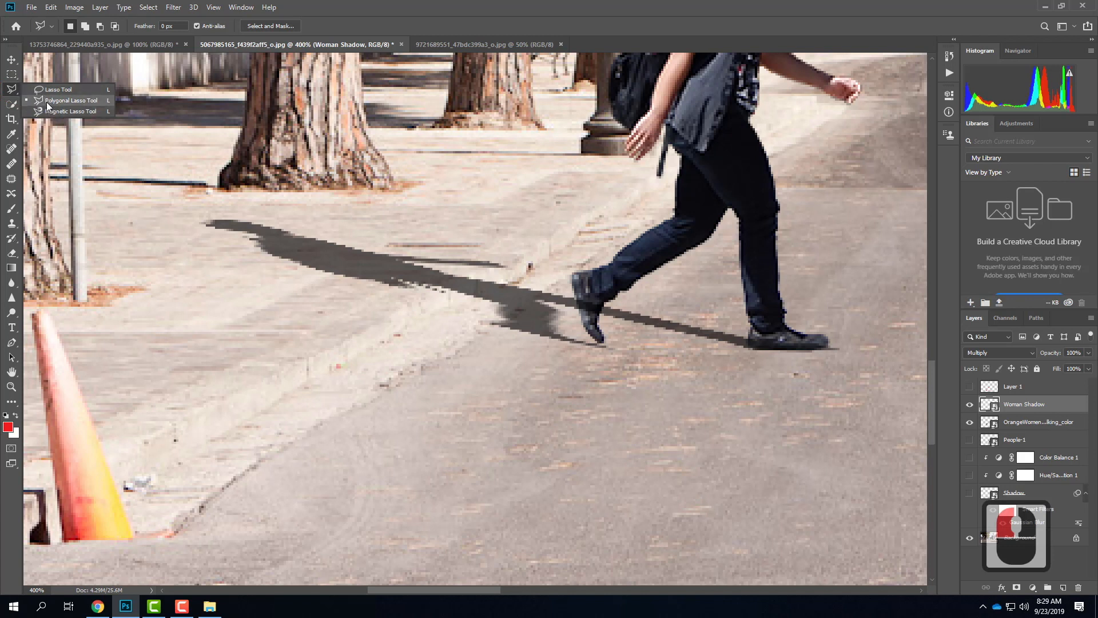
pyautogui.moveTo(46, 101); pyautogui.dragTo(46, 102)
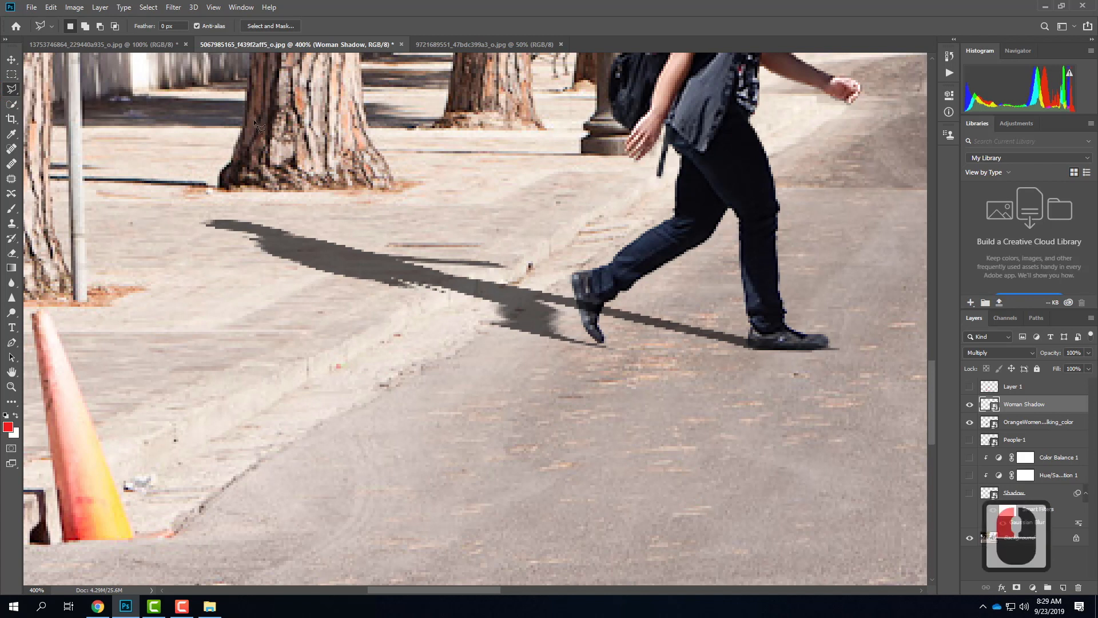
pyautogui.click(436, 311)
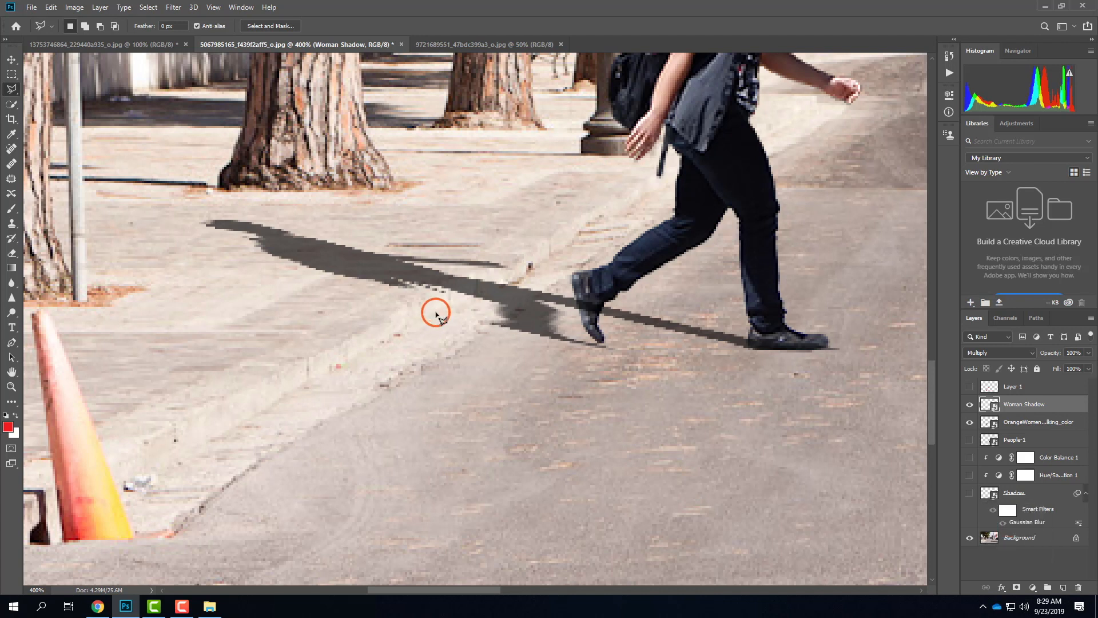
pyautogui.click(517, 281)
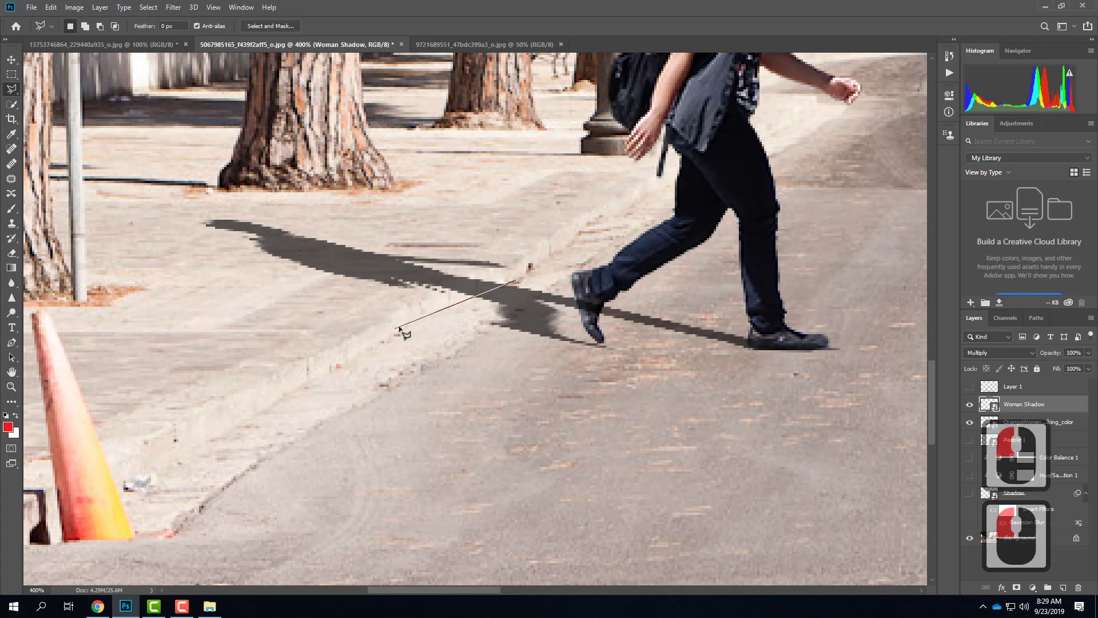
pyautogui.click(501, 236)
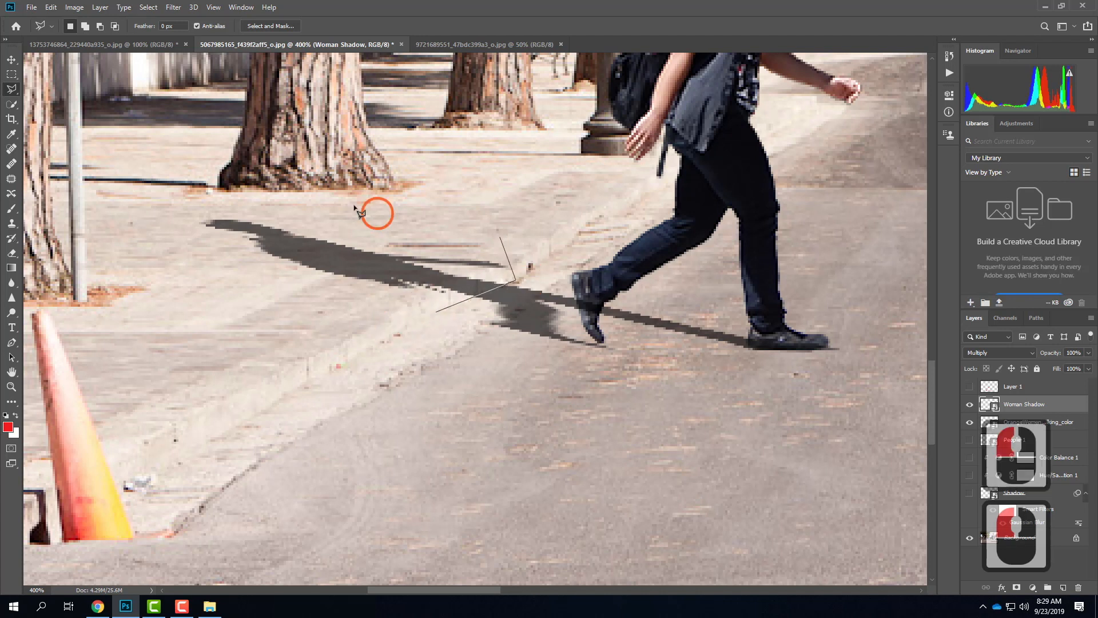
pyautogui.click(312, 204)
pyautogui.click(196, 205)
pyautogui.click(170, 249)
pyautogui.click(355, 291)
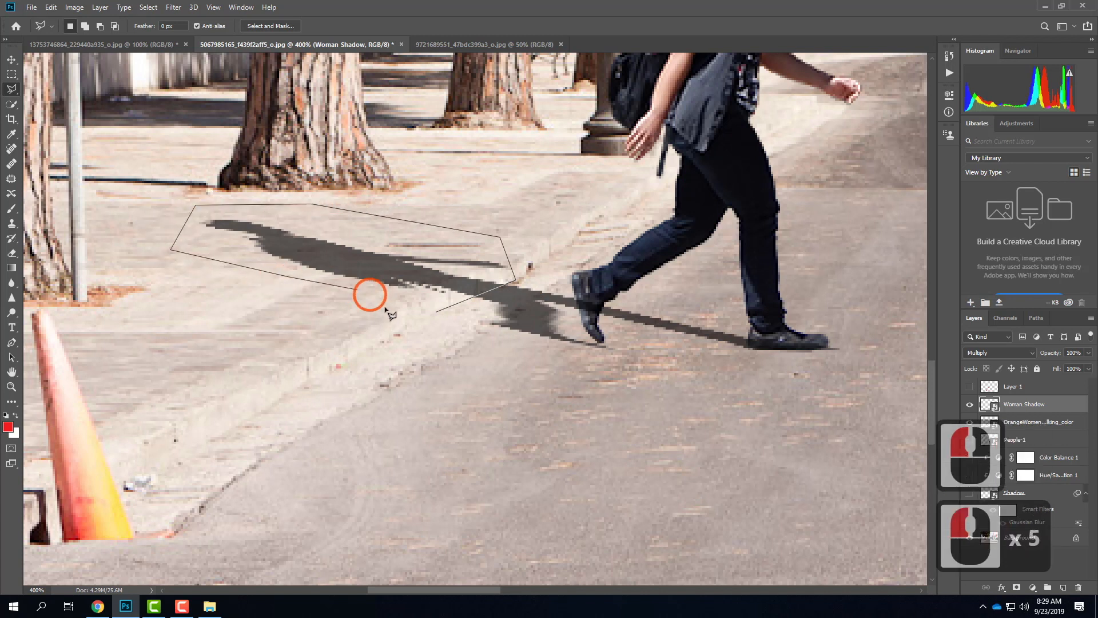
pyautogui.click(437, 312)
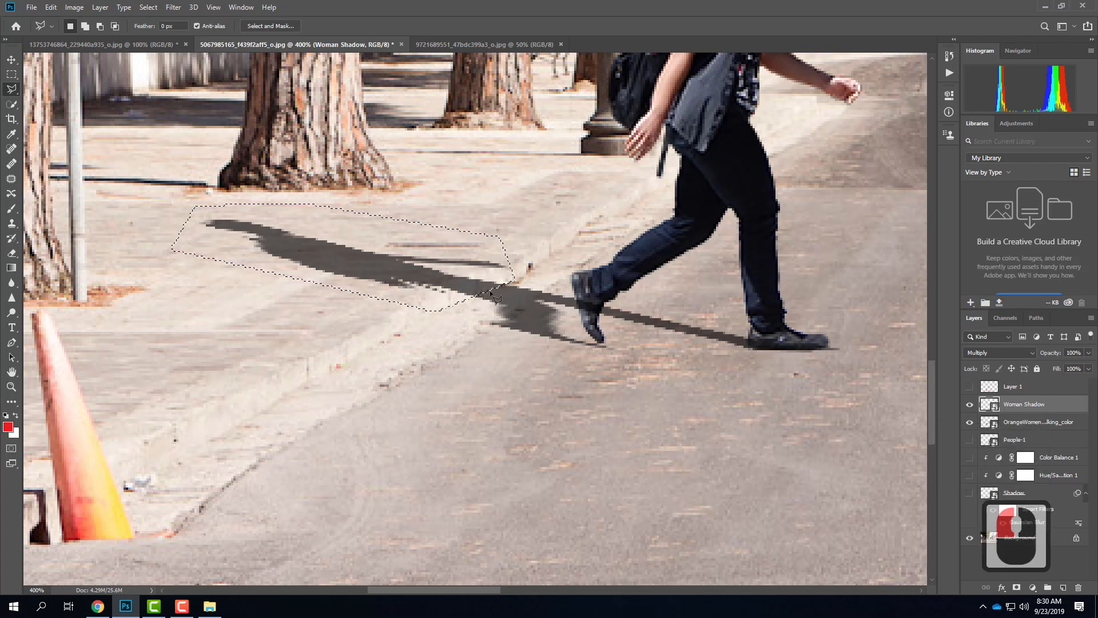
# Try to move the selected sidewalk part of the shadow upward.
pyautogui.click(12, 60)
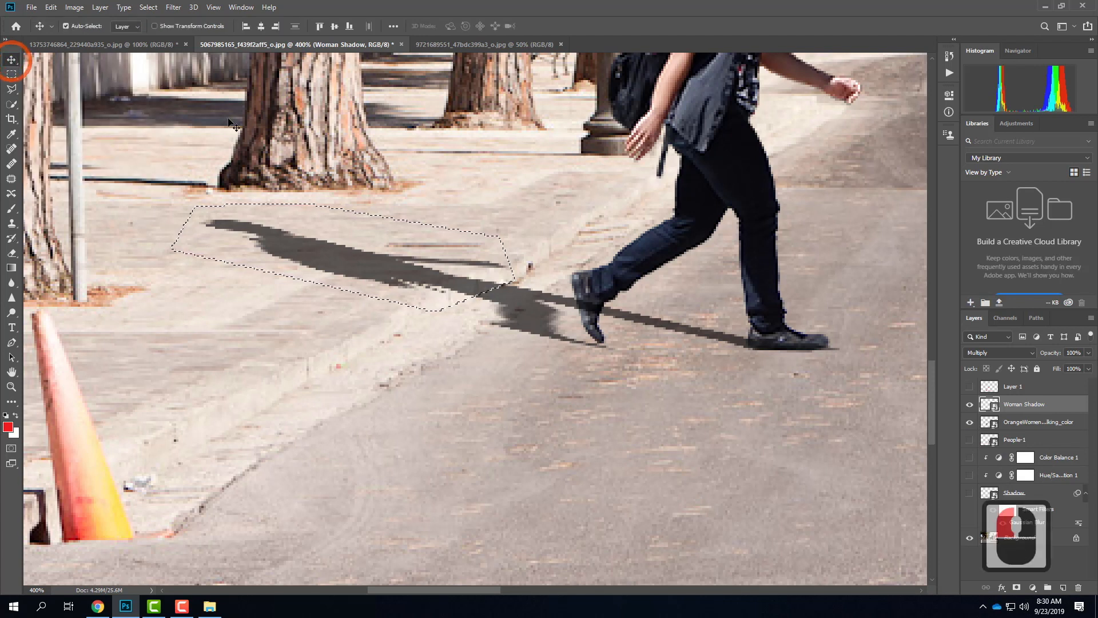
pyautogui.moveTo(409, 273); pyautogui.dragTo(410, 264)
pyautogui.hotkey('ctrl', 'z')
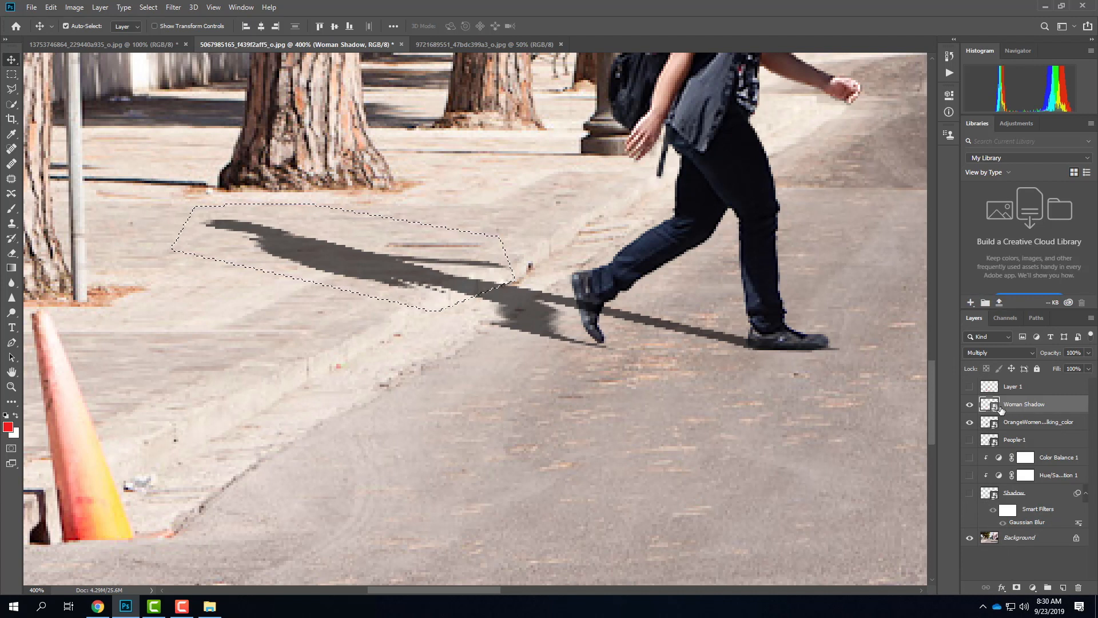
# Rasterize the Woman Shadow layer and move the selected sidewalk part straight up by about 0.125 in.
pyautogui.rightClick(1028, 407)
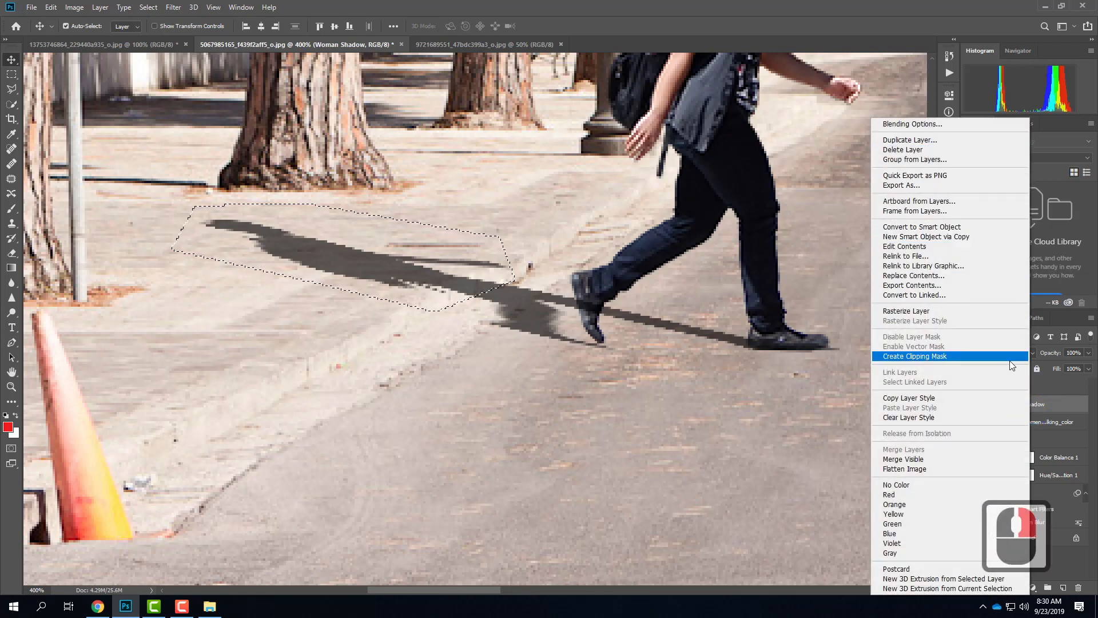
pyautogui.click(993, 310)
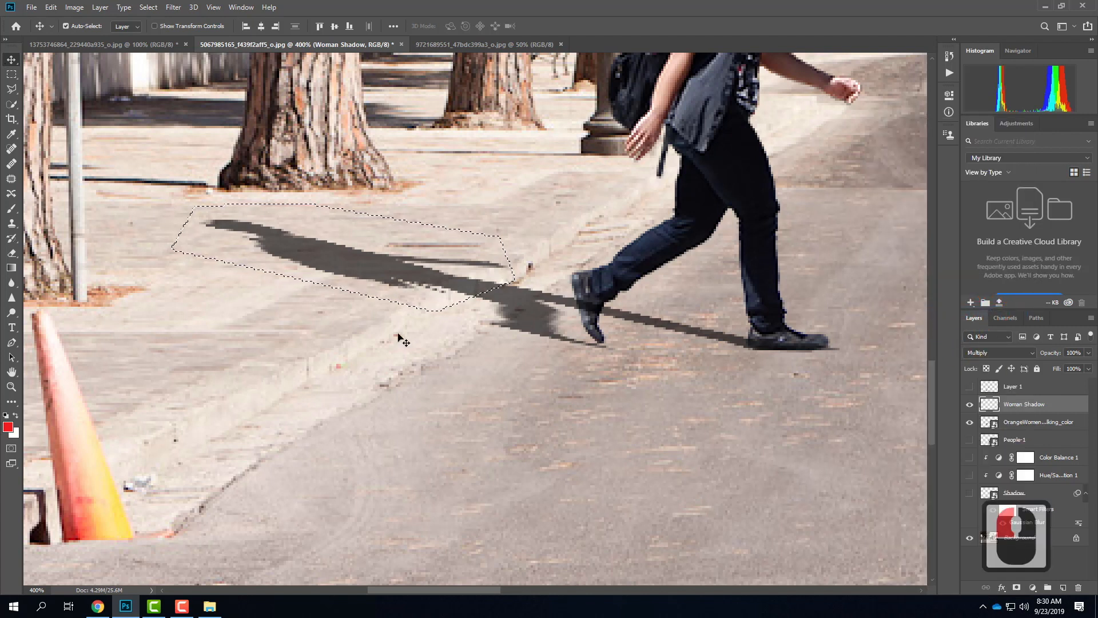
pyautogui.moveTo(420, 280); pyautogui.dragTo(423, 260)
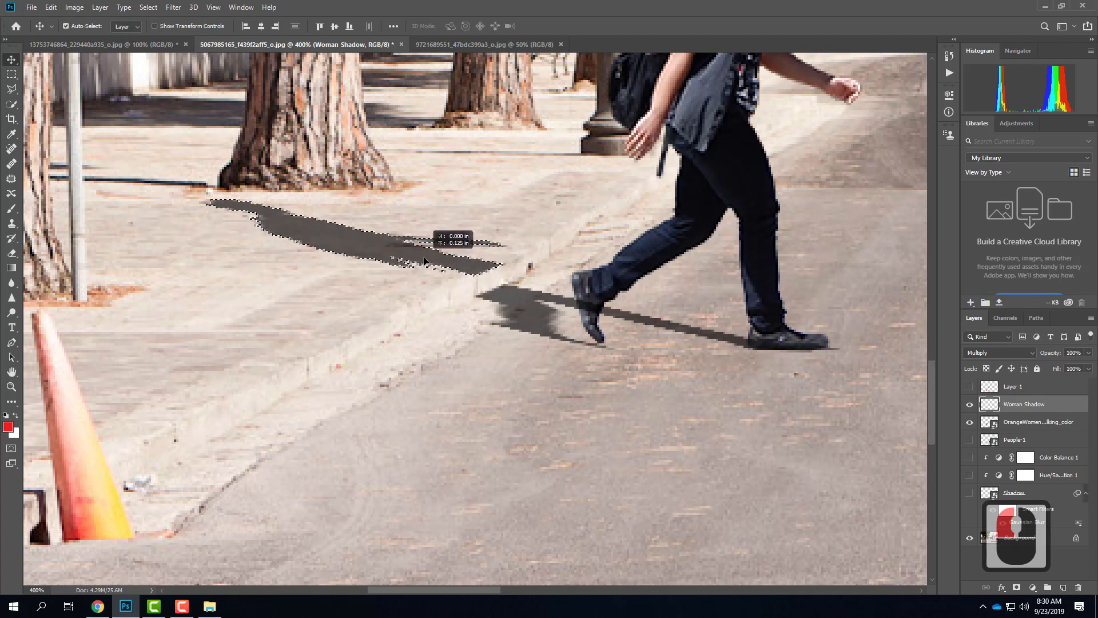
pyautogui.moveTo(425, 261); pyautogui.dragTo(425, 261)
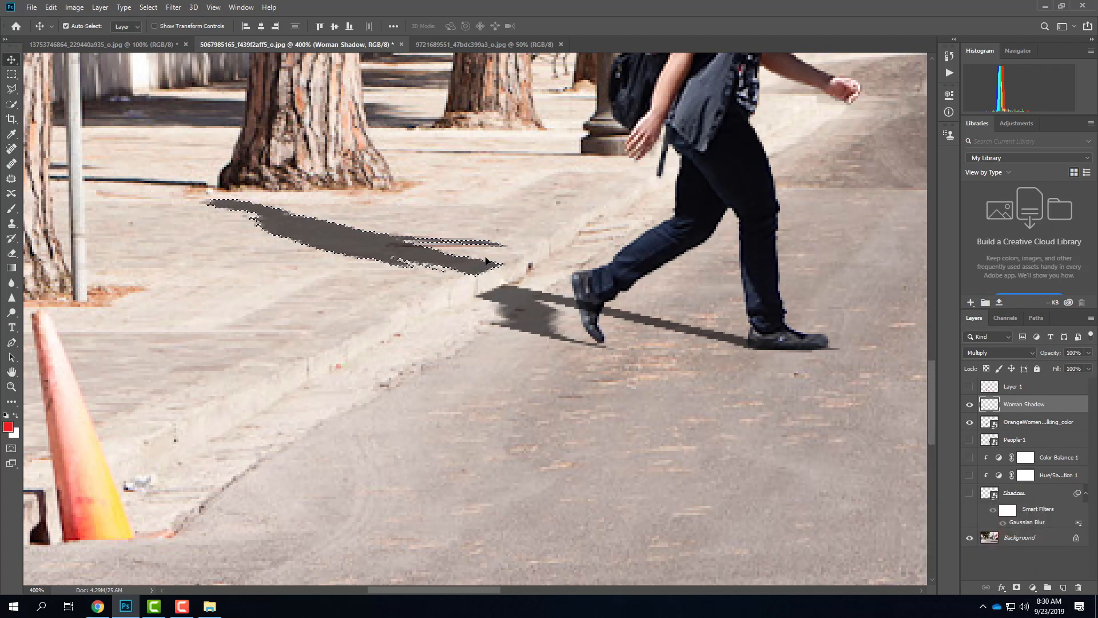
# Select the curb-face gap between the sidewalk and road parts of the woman's shadow with the Polygonal Lasso.
pyautogui.click(495, 222)
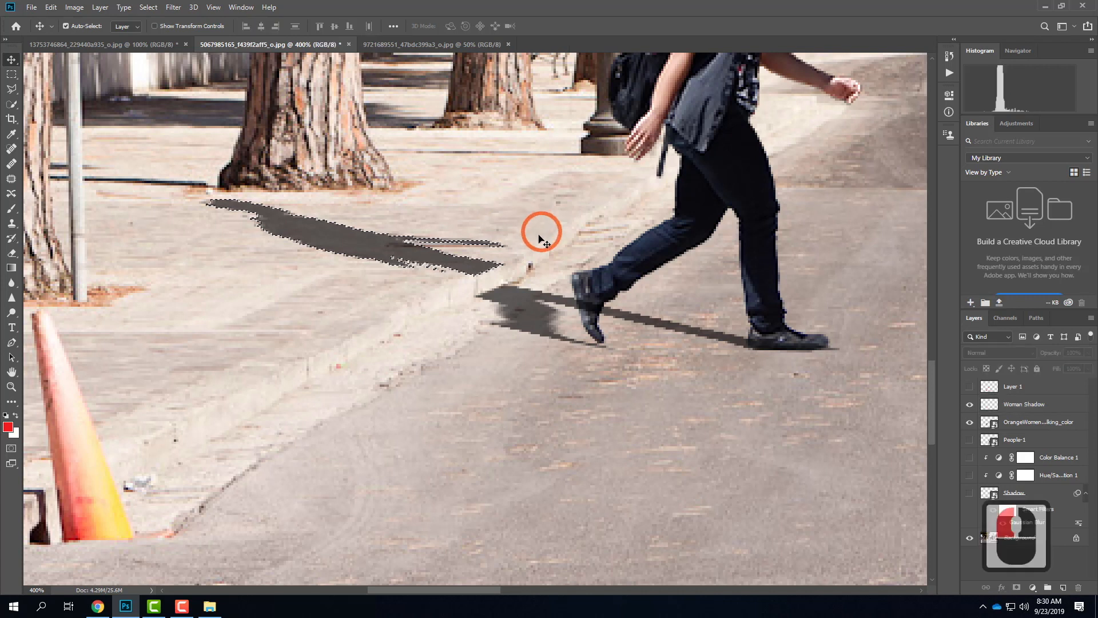
pyautogui.click(11, 89)
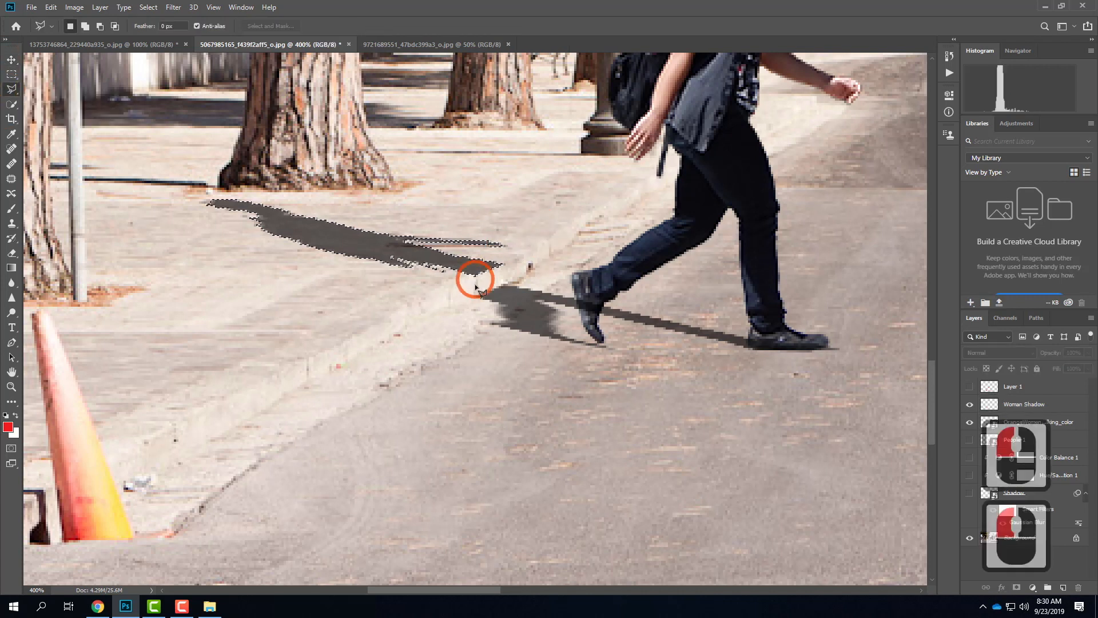
pyautogui.click(476, 273)
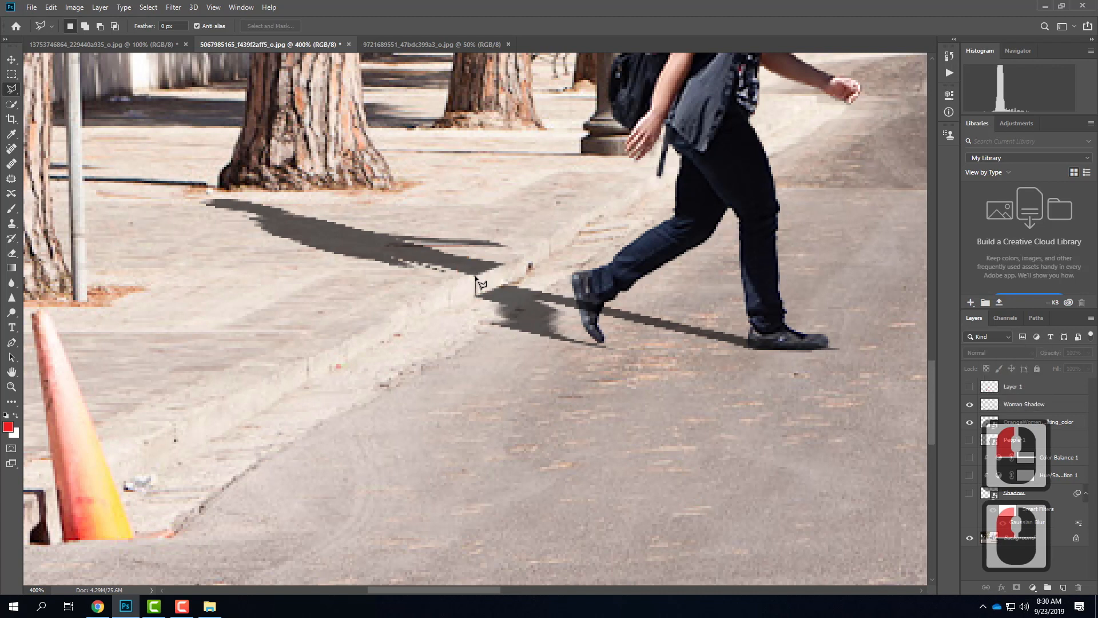
pyautogui.click(498, 265)
pyautogui.click(502, 285)
pyautogui.doubleClick(477, 297)
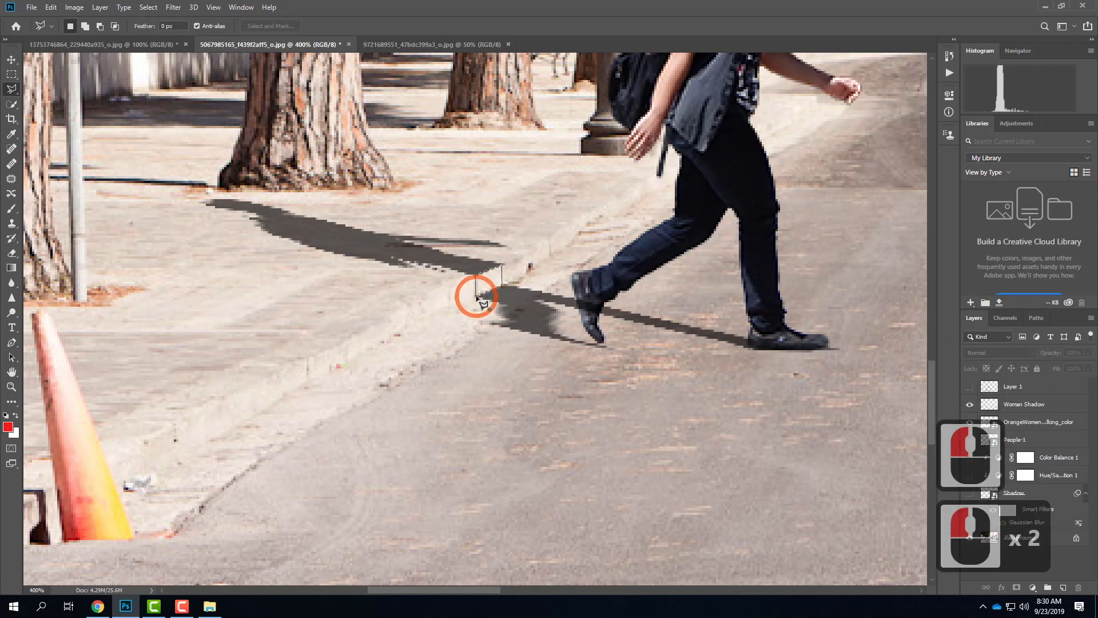
pyautogui.click(479, 294)
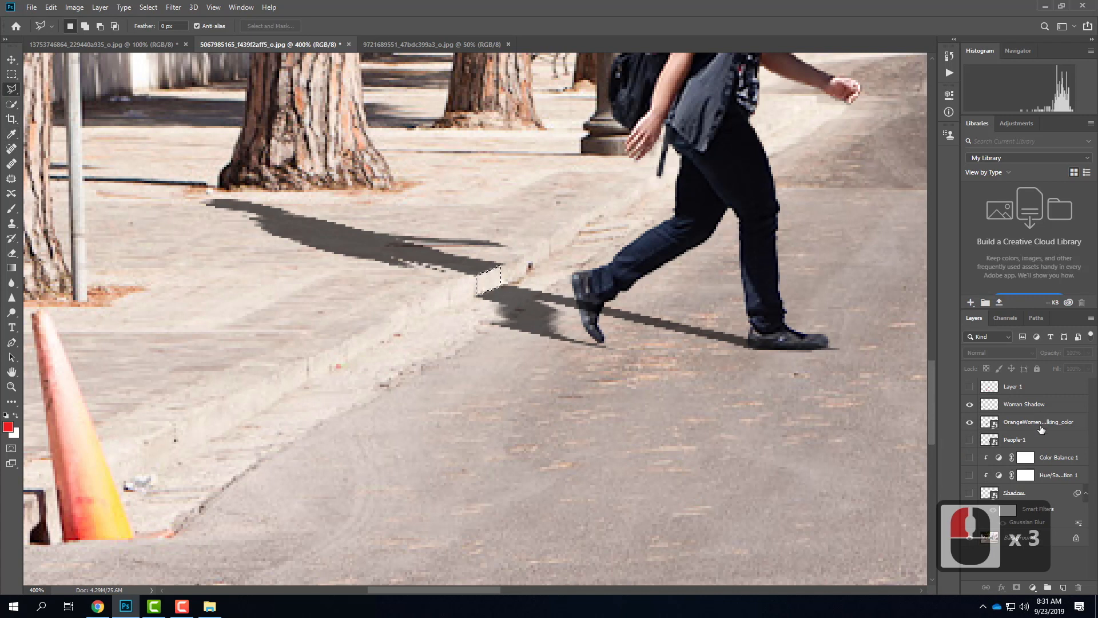
# Sample the displayed shadow colour, paint the selected curb gap with it on the Woman Shadow layer, and deselect.
pyautogui.click(1027, 404)
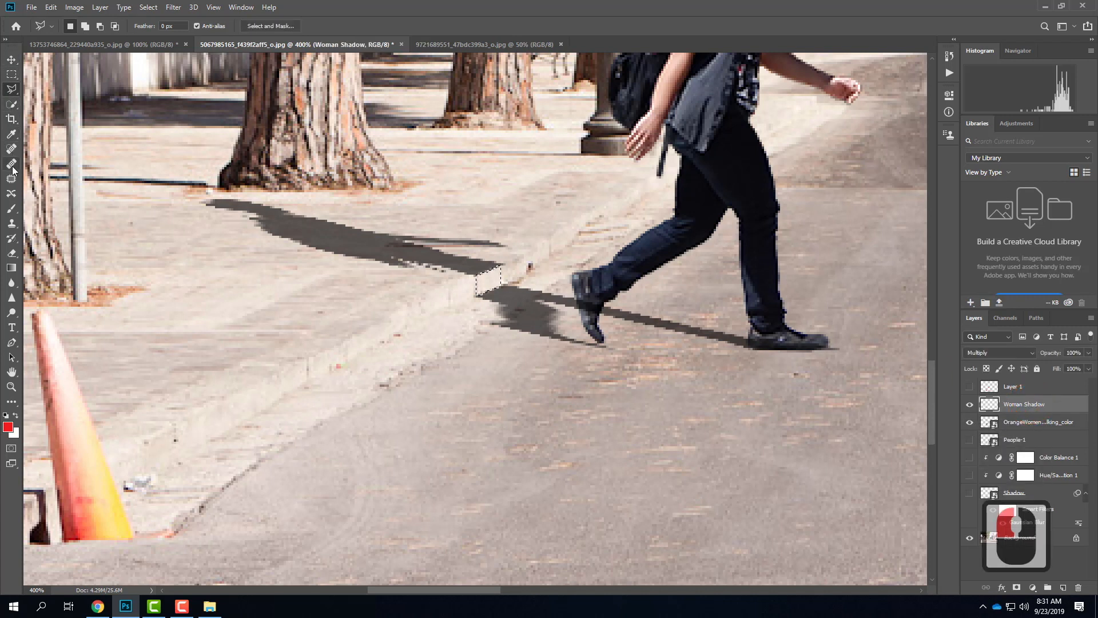
pyautogui.click(12, 210)
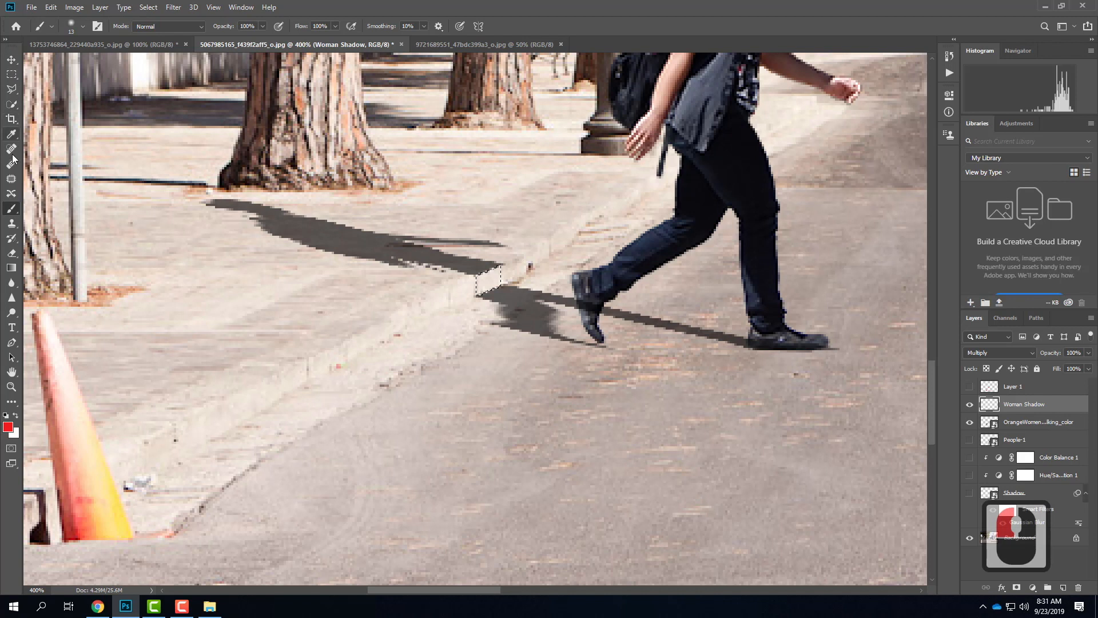
pyautogui.click(12, 134)
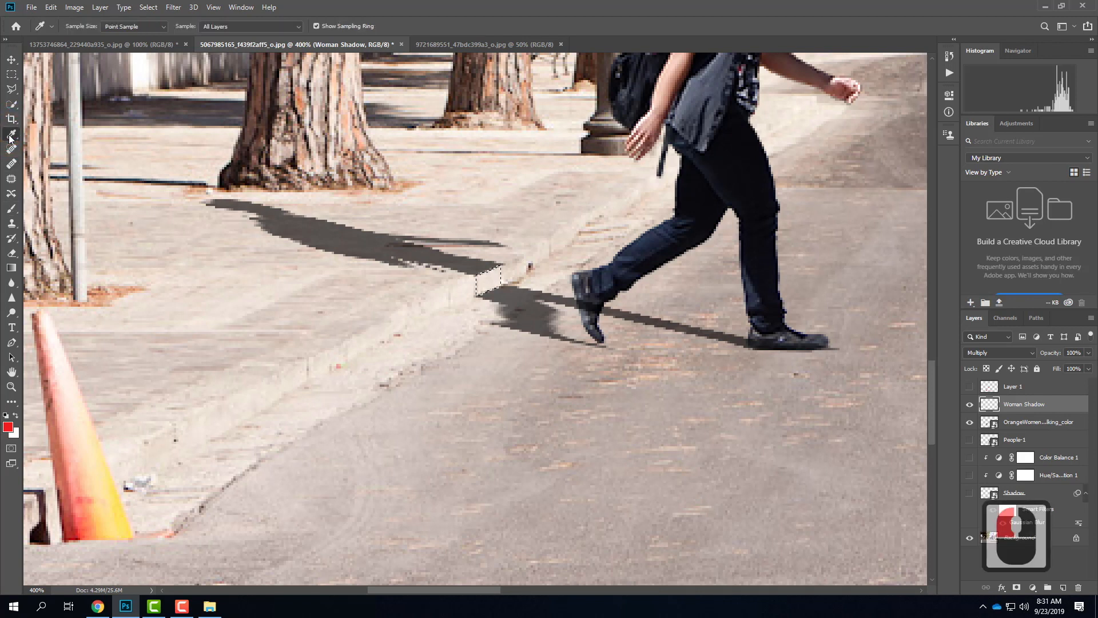
pyautogui.click(366, 238)
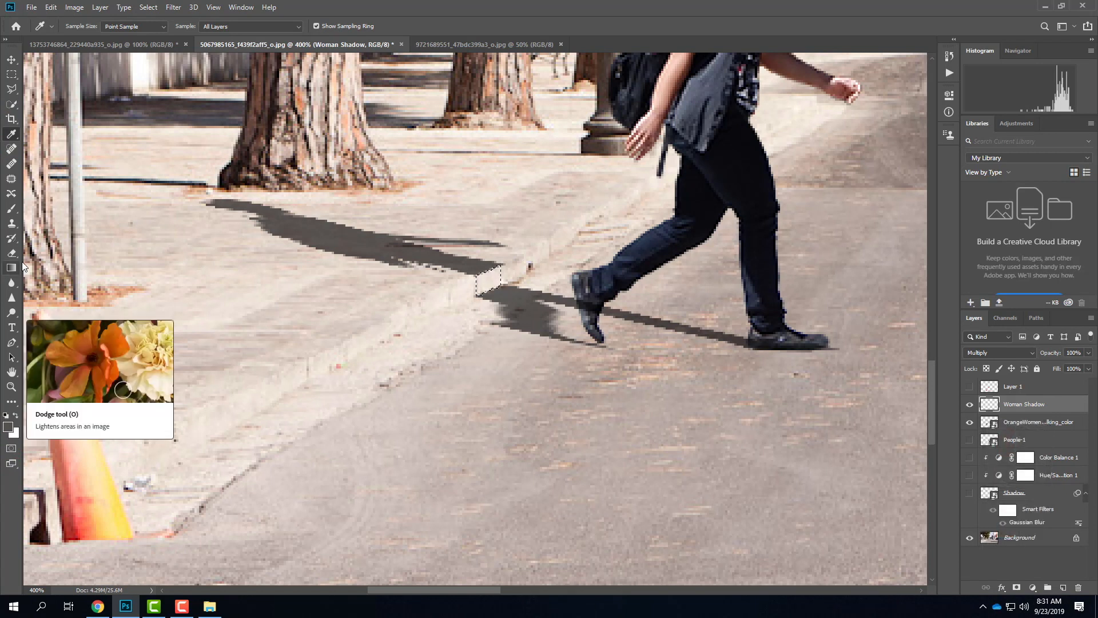
pyautogui.click(11, 213)
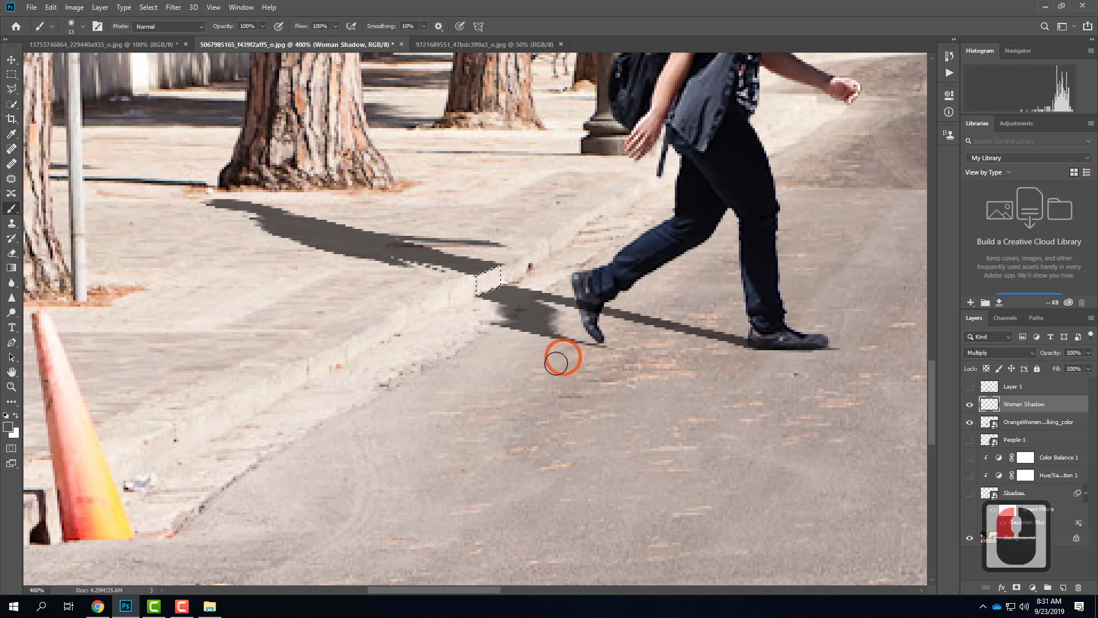
pyautogui.moveTo(487, 289)
pyautogui.mouseDown()
pyautogui.moveTo(483, 277)
pyautogui.moveTo(507, 255)
pyautogui.mouseUp()
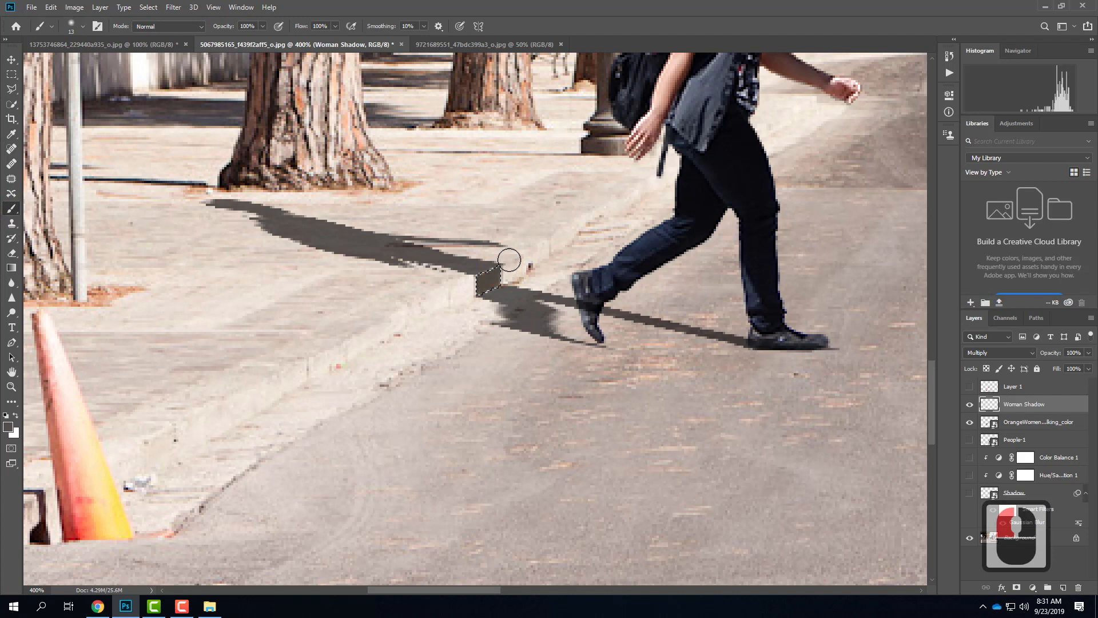
pyautogui.click(677, 316)
pyautogui.click(11, 75)
pyautogui.click(299, 273)
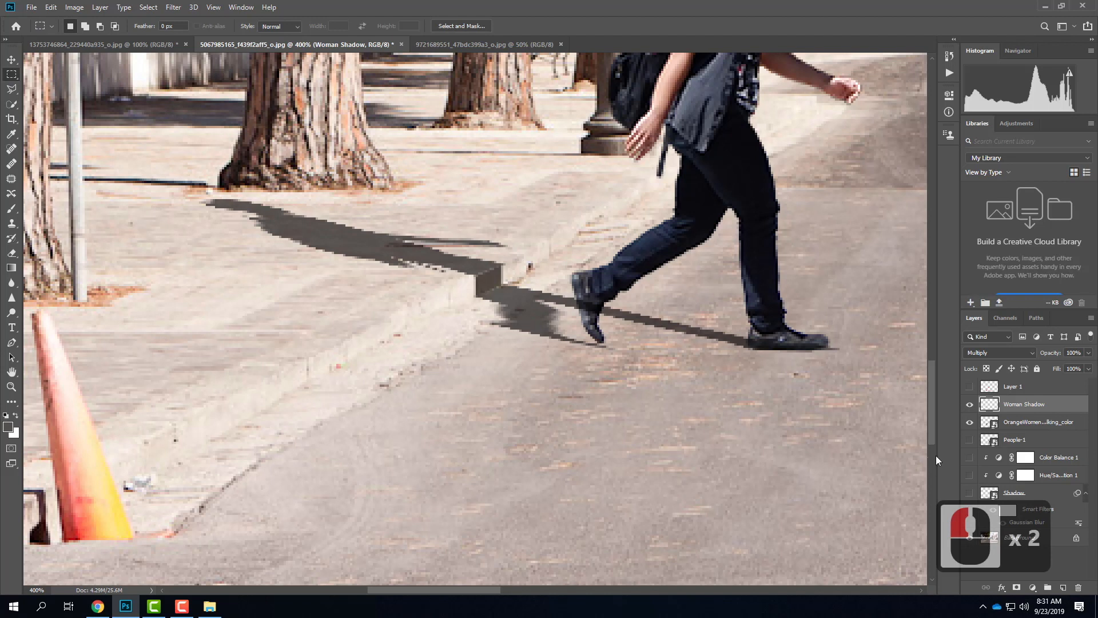
pyautogui.click(1005, 352)
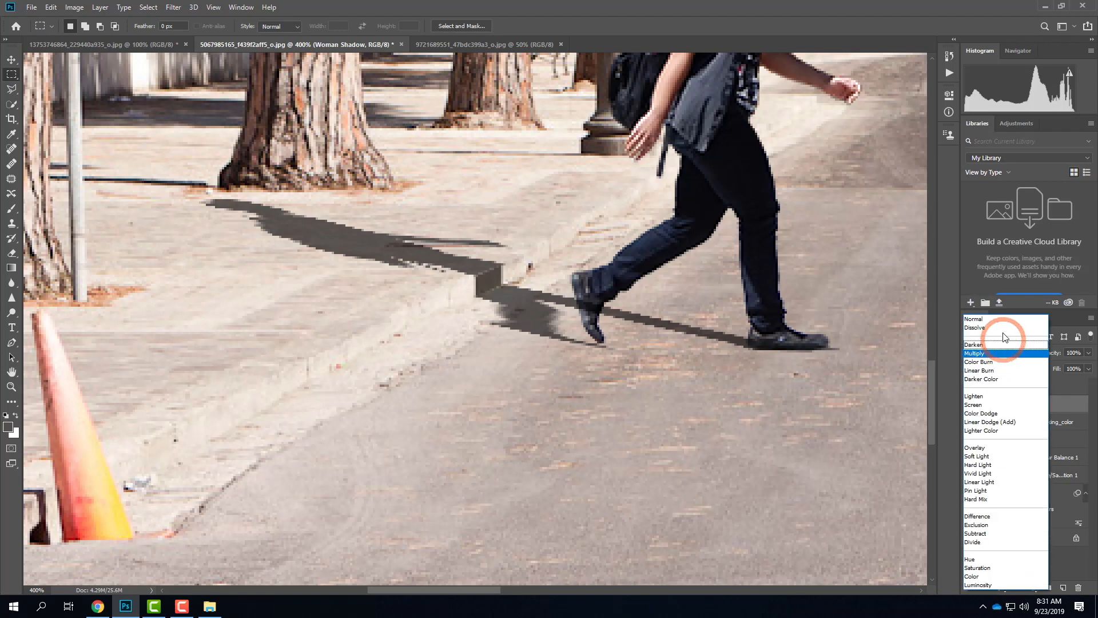
pyautogui.click(1000, 327)
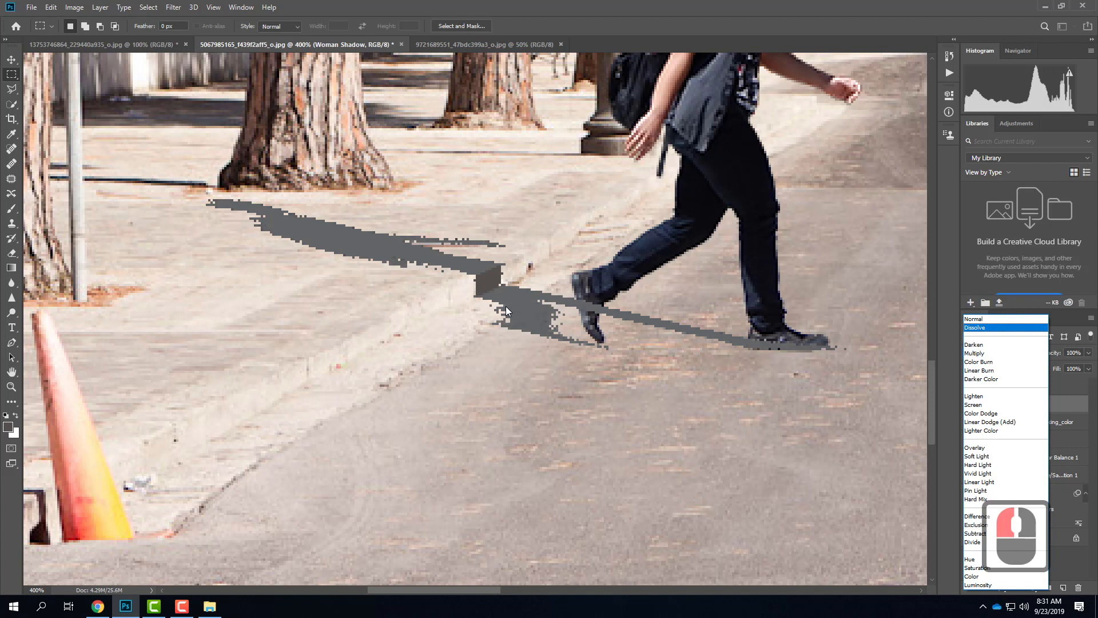
pyautogui.click(375, 272)
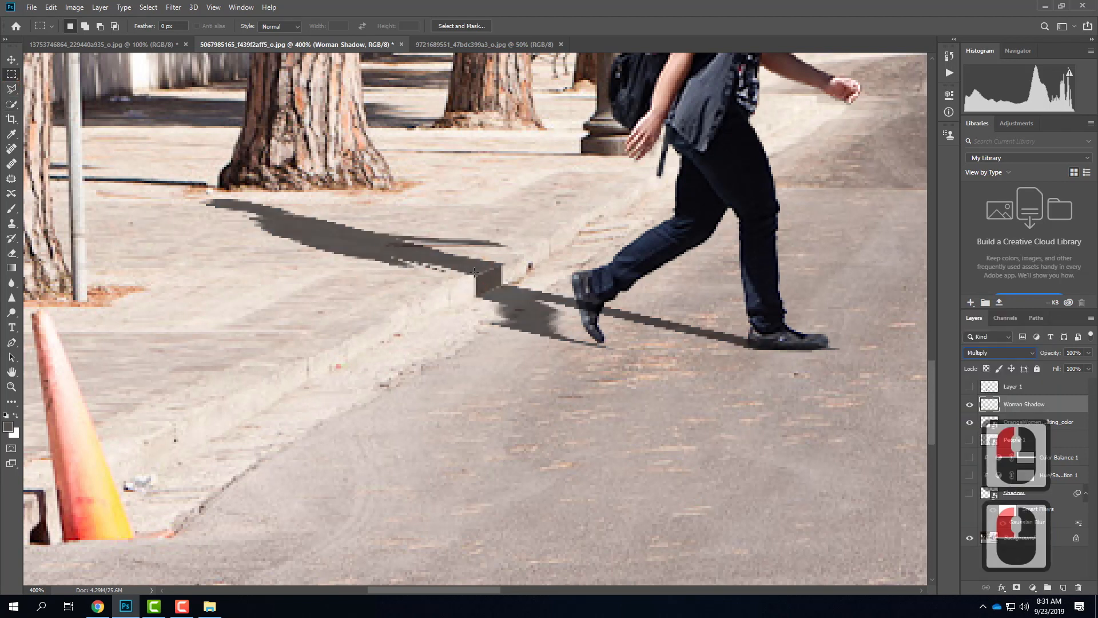
# Set the Woman Shadow layer's blending mode to Normal.
pyautogui.press('l')
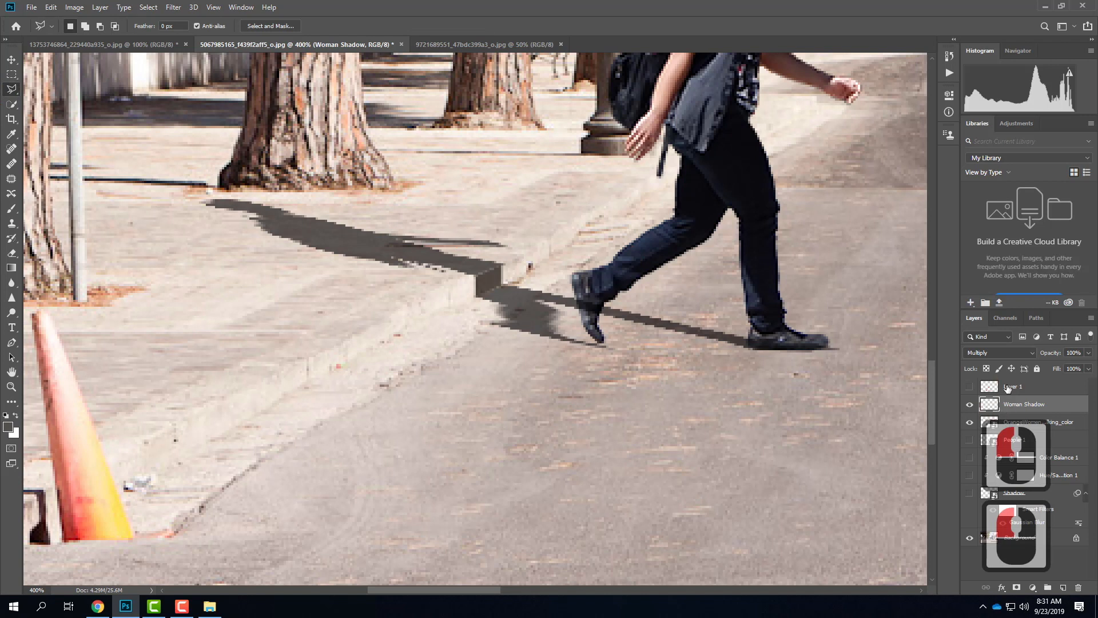
pyautogui.click(1008, 356)
pyautogui.click(1002, 321)
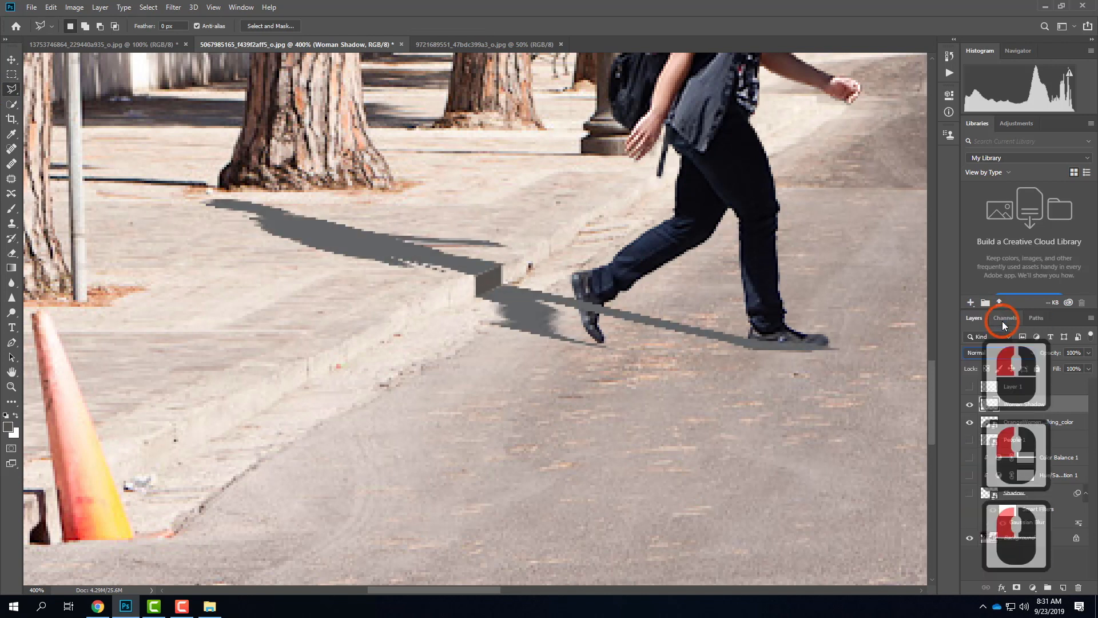
# Outline the darker shadow patch on the curb face with the Polygonal Lasso.
pyautogui.click(475, 275)
pyautogui.click(473, 284)
pyautogui.click(473, 294)
pyautogui.click(478, 296)
pyautogui.click(502, 284)
pyautogui.click(503, 266)
pyautogui.doubleClick(474, 270)
pyautogui.click(534, 289)
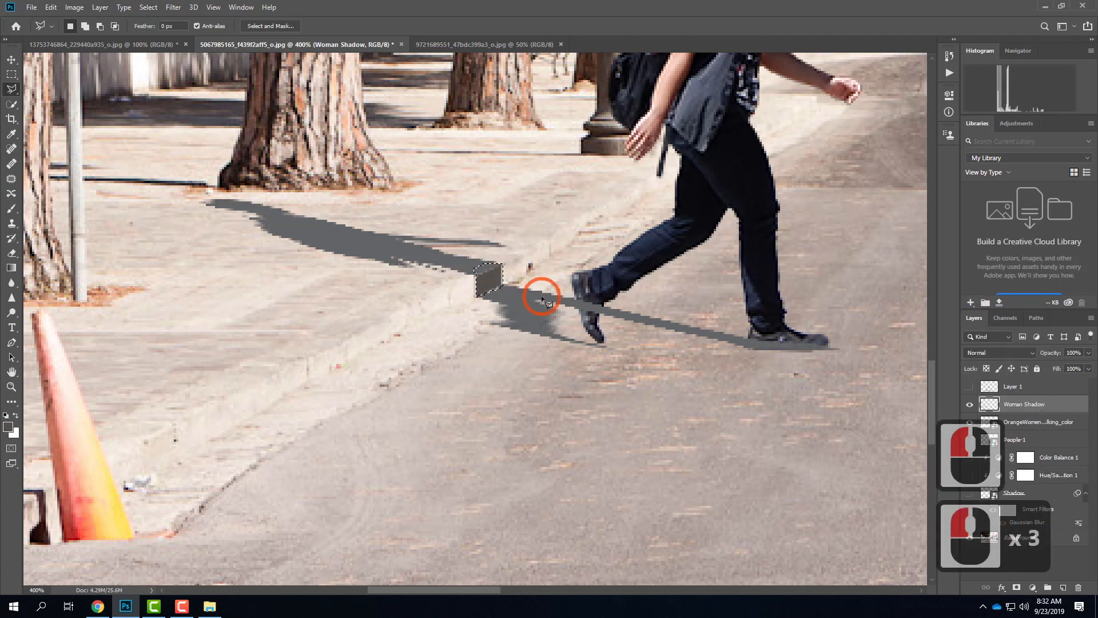
# Sample the grey of the sidewalk shadow, brush it over the selected curb patch, and clear the selection.
pyautogui.click(11, 134)
pyautogui.click(352, 216)
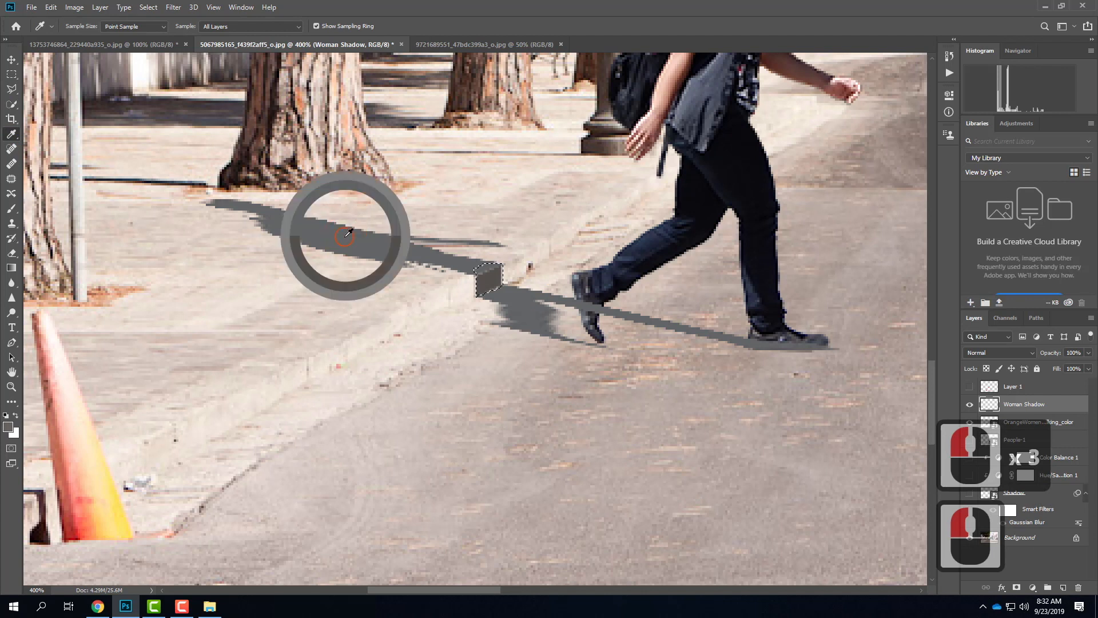
pyautogui.click(190, 172)
pyautogui.click(11, 208)
pyautogui.moveTo(486, 283)
pyautogui.mouseDown()
pyautogui.moveTo(496, 265)
pyautogui.moveTo(484, 267)
pyautogui.moveTo(502, 277)
pyautogui.mouseUp()
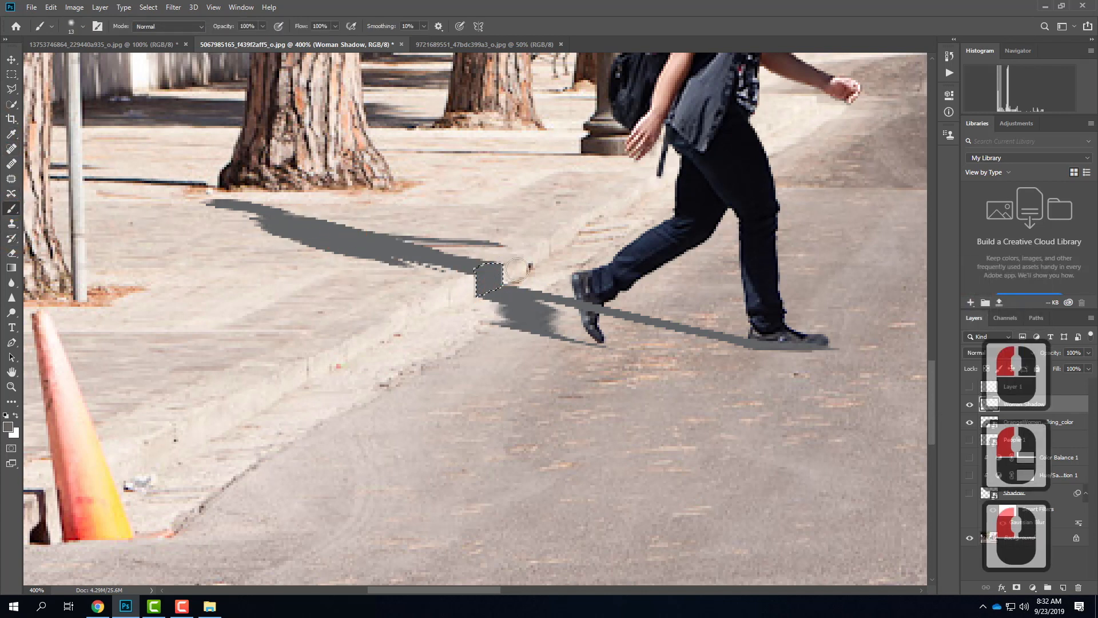
pyautogui.click(11, 73)
pyautogui.doubleClick(503, 283)
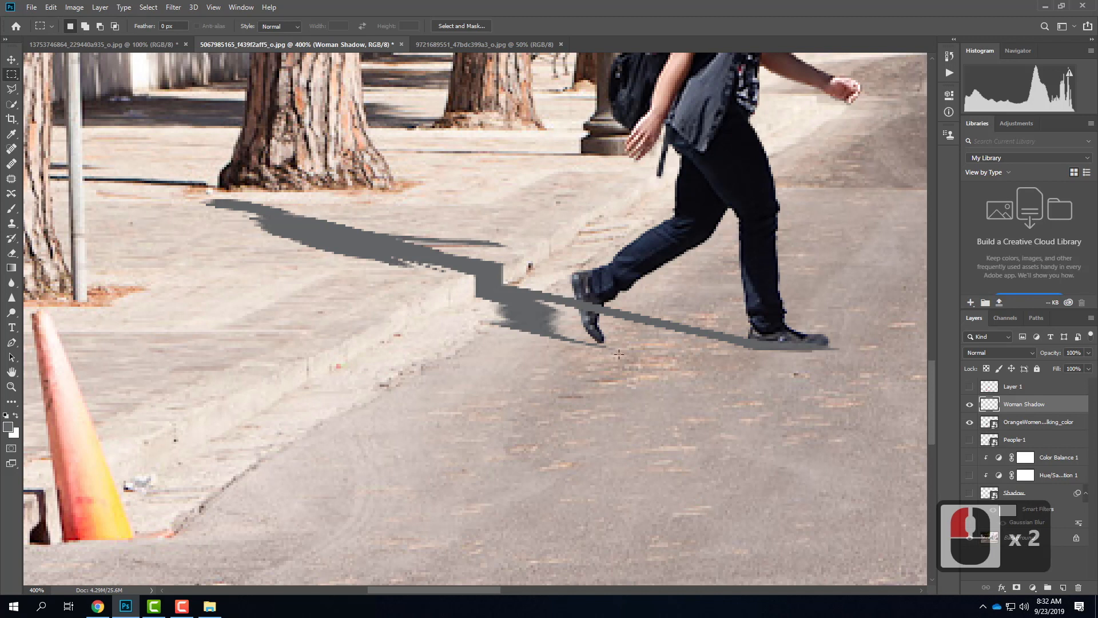
# Set the Woman Shadow layer's blending mode to Multiply and place the layer below the walking woman's layer.
pyautogui.click(986, 353)
pyautogui.click(986, 353)
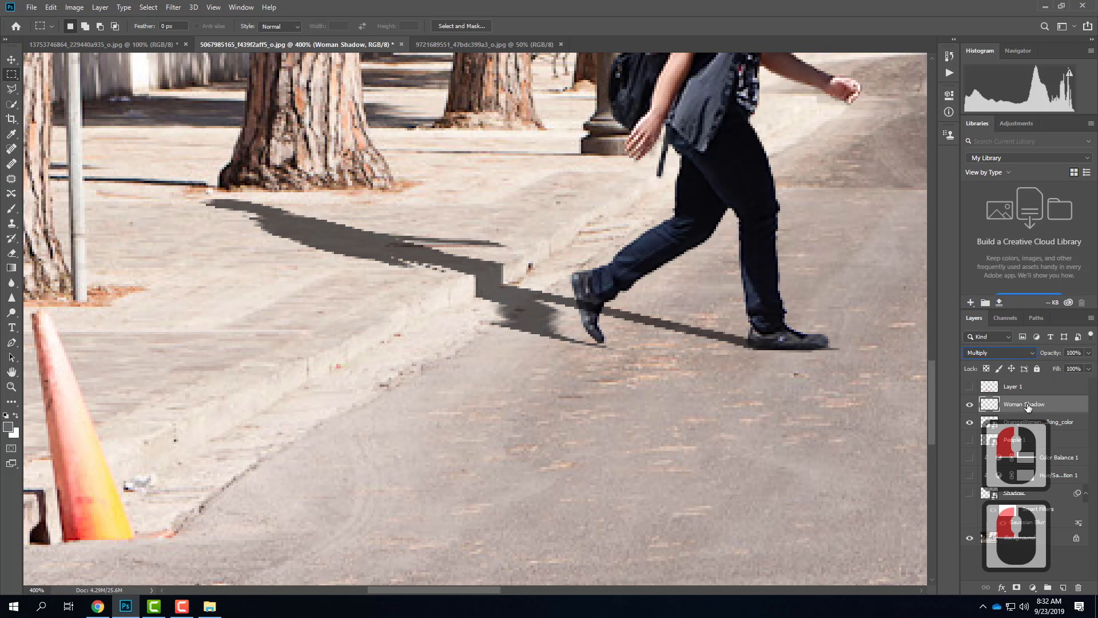
pyautogui.moveTo(1027, 404); pyautogui.dragTo(1027, 428)
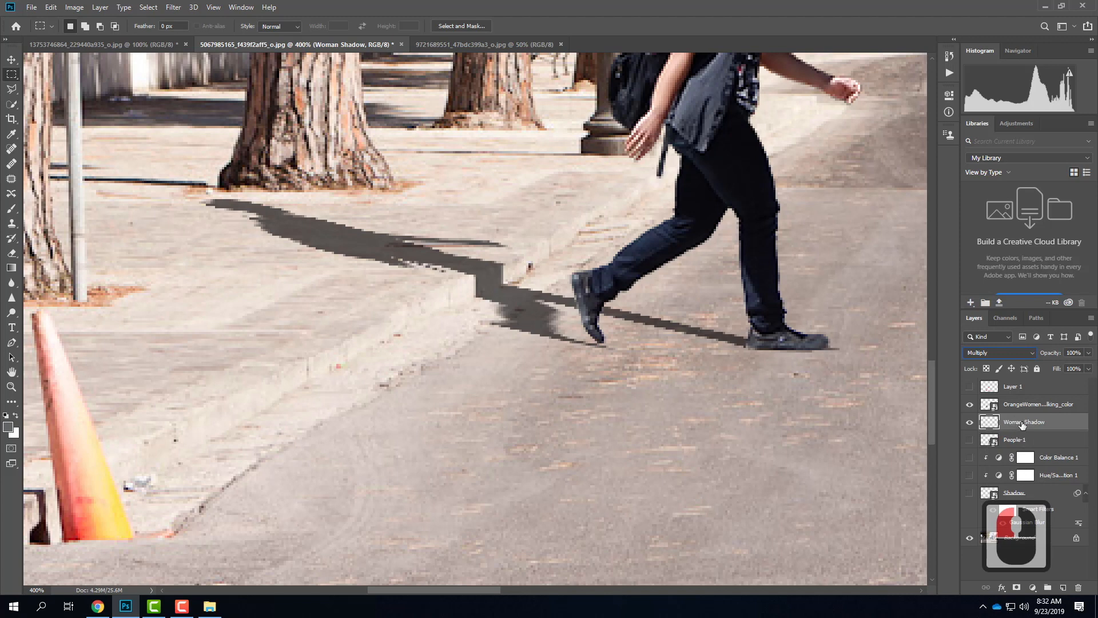
# Apply a Gaussian Blur with a radius of 1.0 pixel to the Woman Shadow layer.
pyautogui.click(123, 7)
pyautogui.click(168, 7)
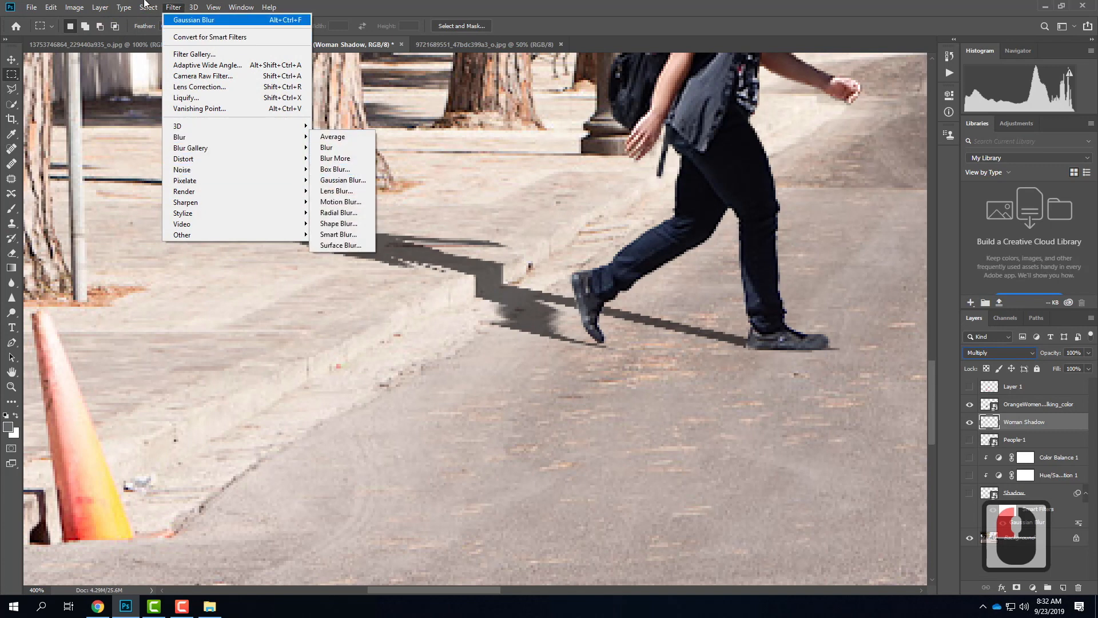
pyautogui.click(173, 7)
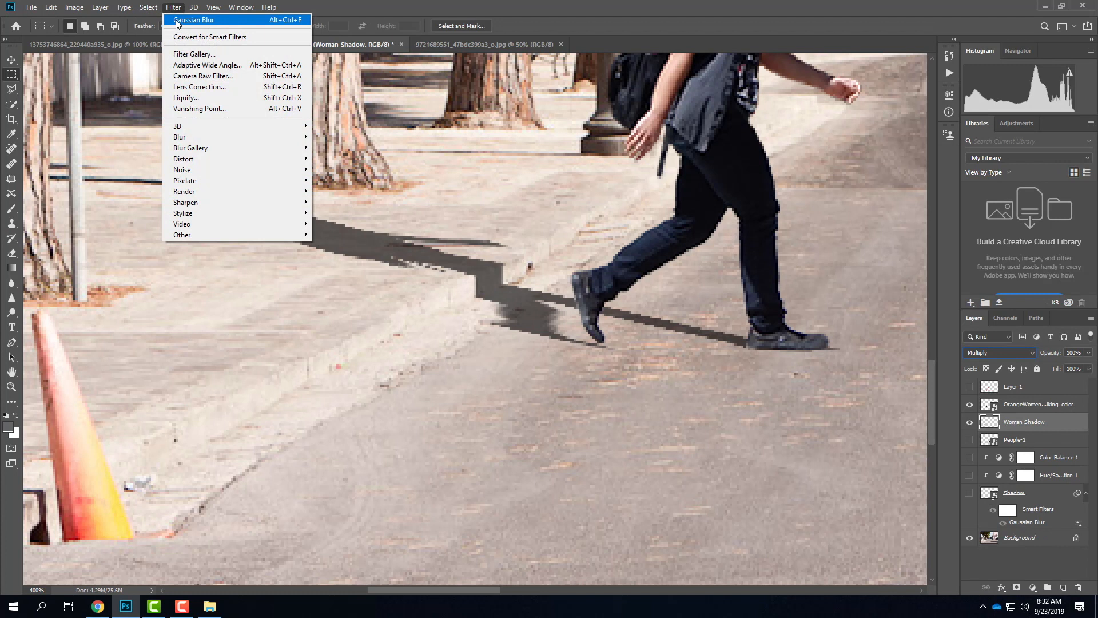
pyautogui.click(173, 7)
pyautogui.click(173, 7)
pyautogui.moveTo(192, 143)
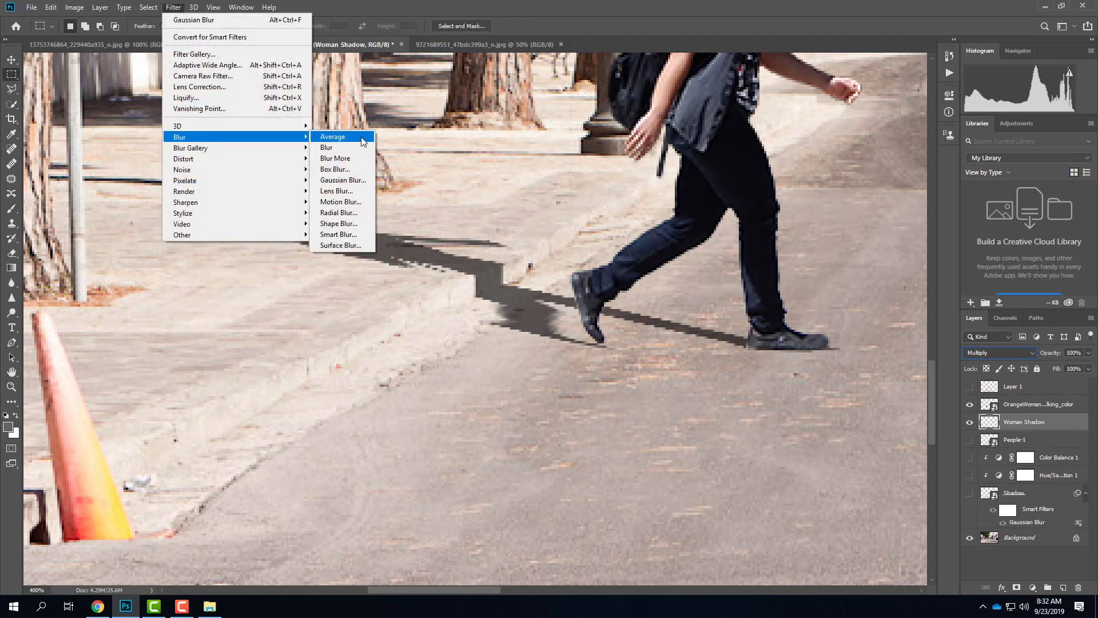
pyautogui.click(355, 181)
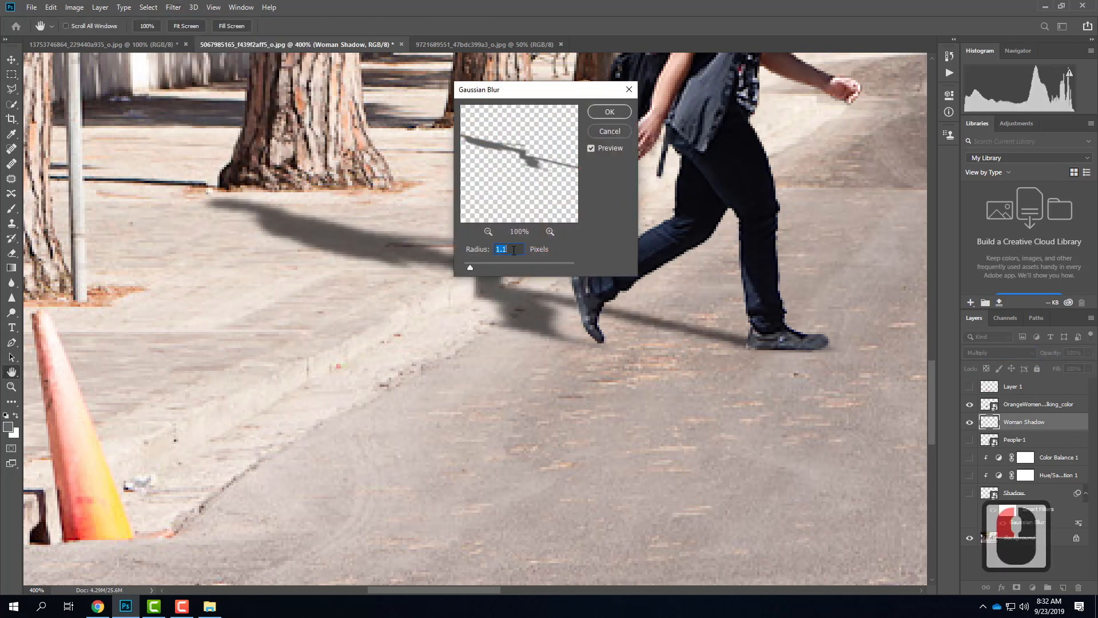
pyautogui.click(513, 249)
pyautogui.press('BackSpace')
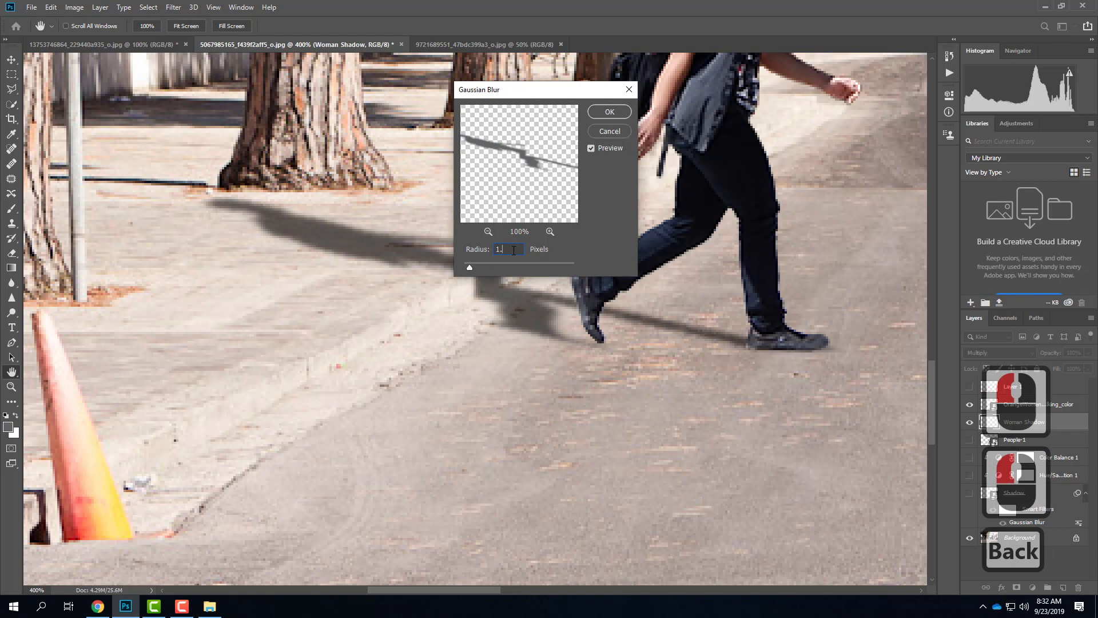
pyautogui.press('BackSpace')
pyautogui.press('BackSpace')
pyautogui.write('.98')
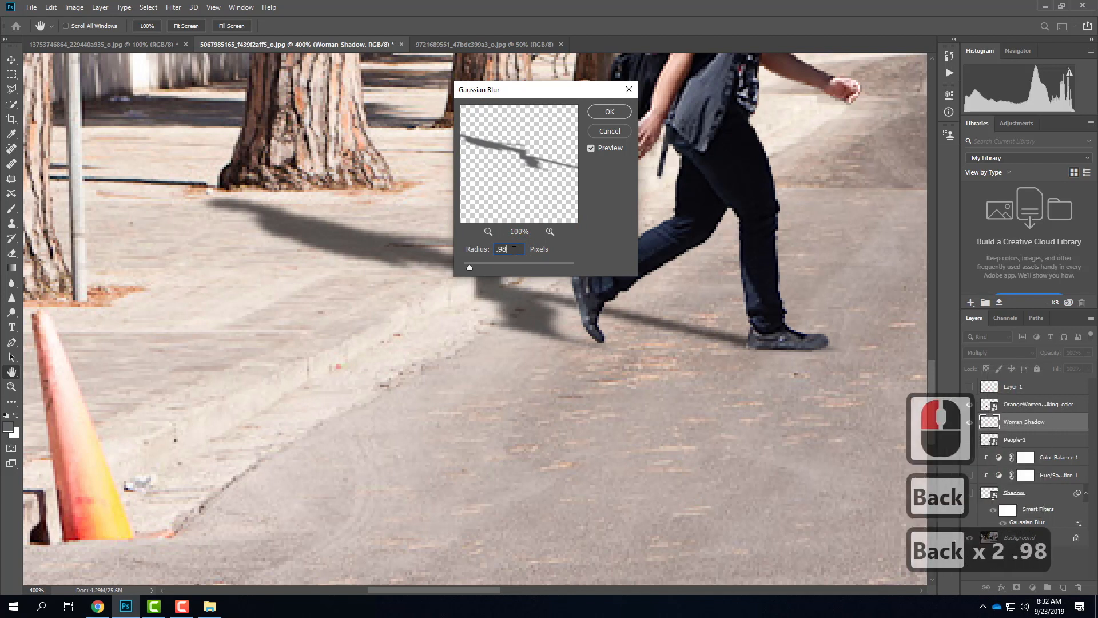
pyautogui.press('Tab')
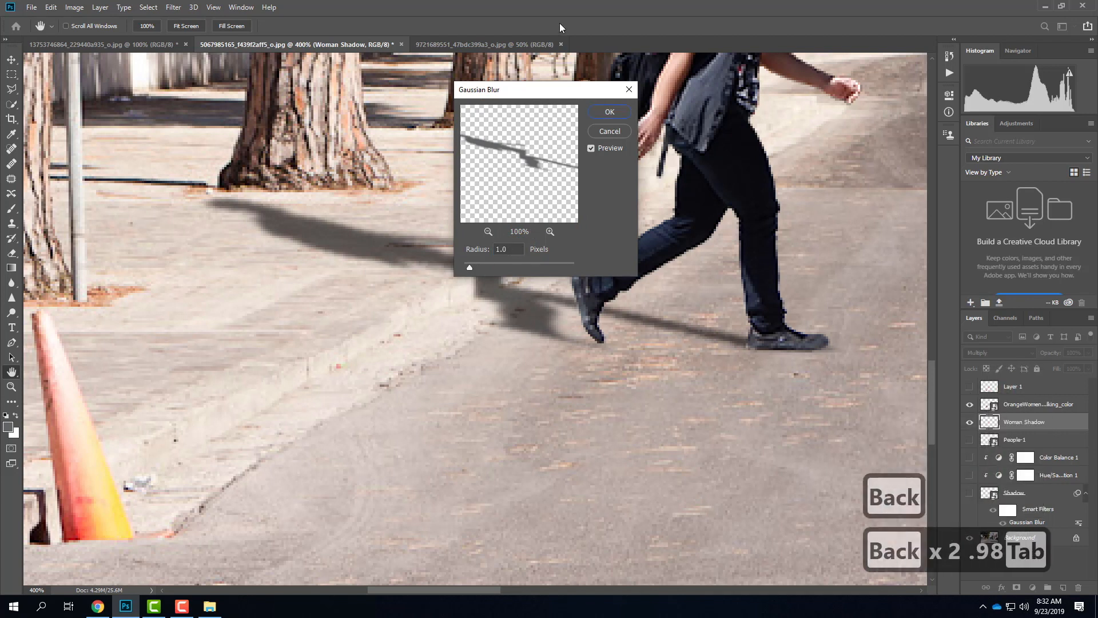
pyautogui.click(608, 112)
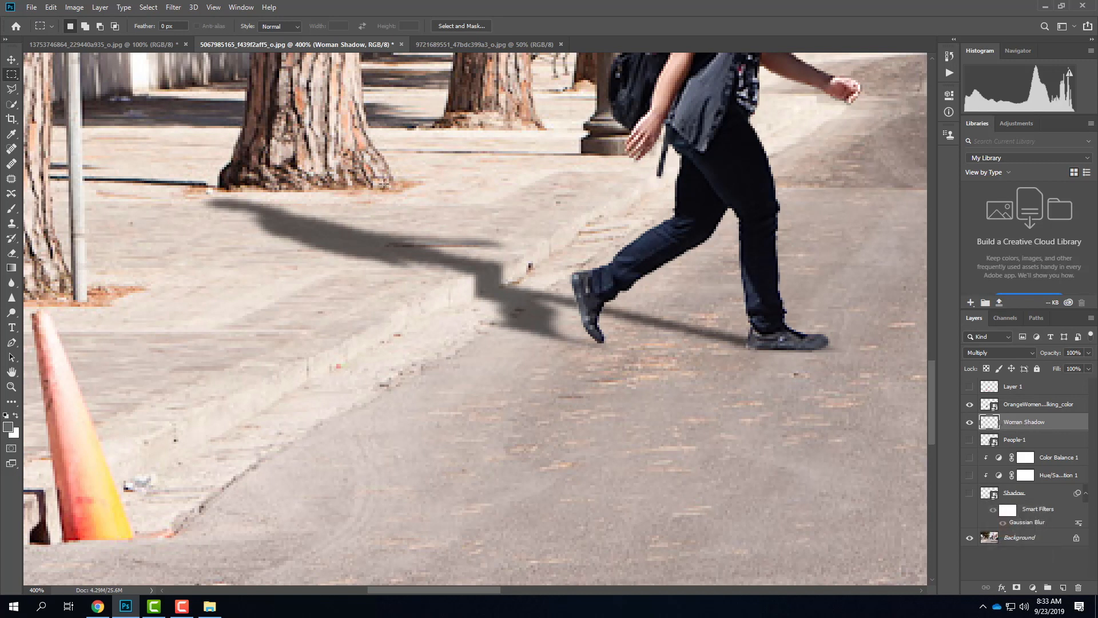
# Add a Color Balance adjustment layer directly above the Woman Shadow layer.
pyautogui.click(100, 8)
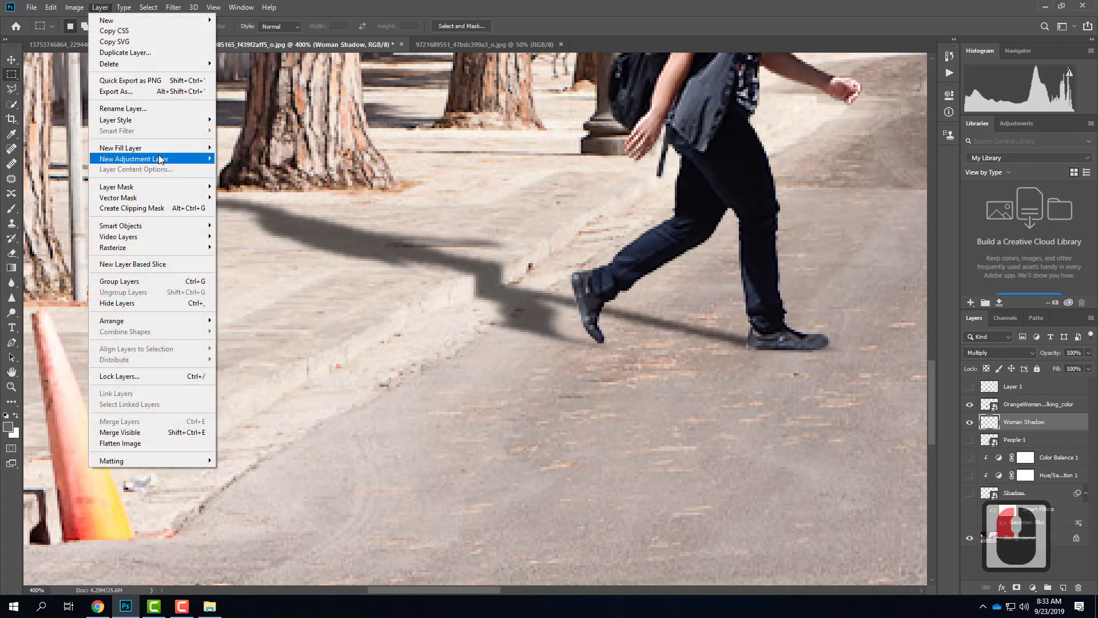
pyautogui.moveTo(160, 159)
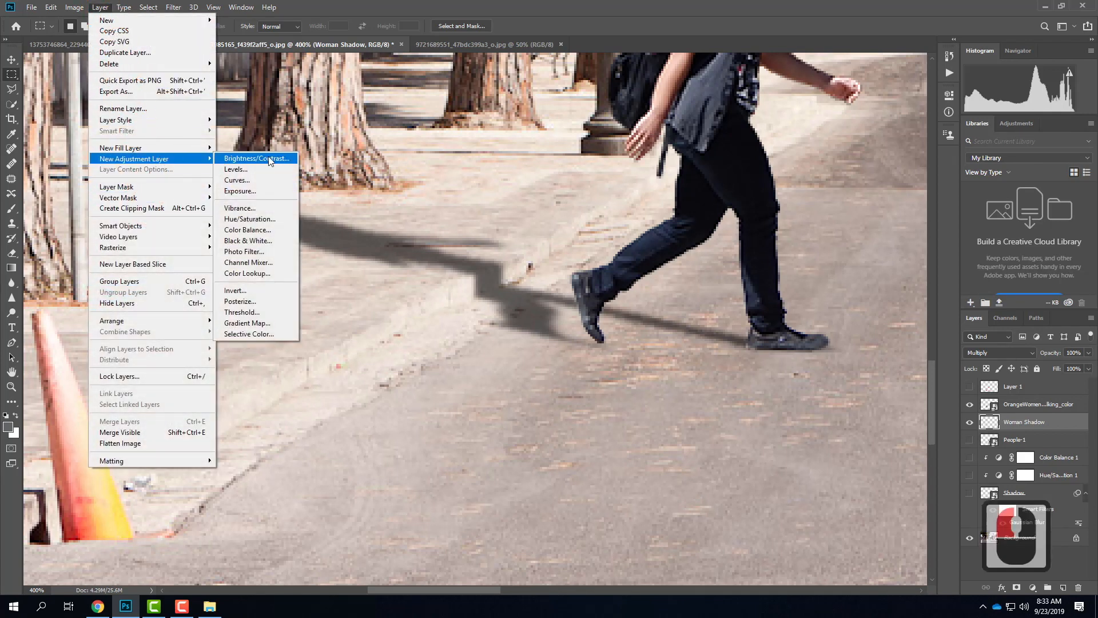
pyautogui.click(267, 232)
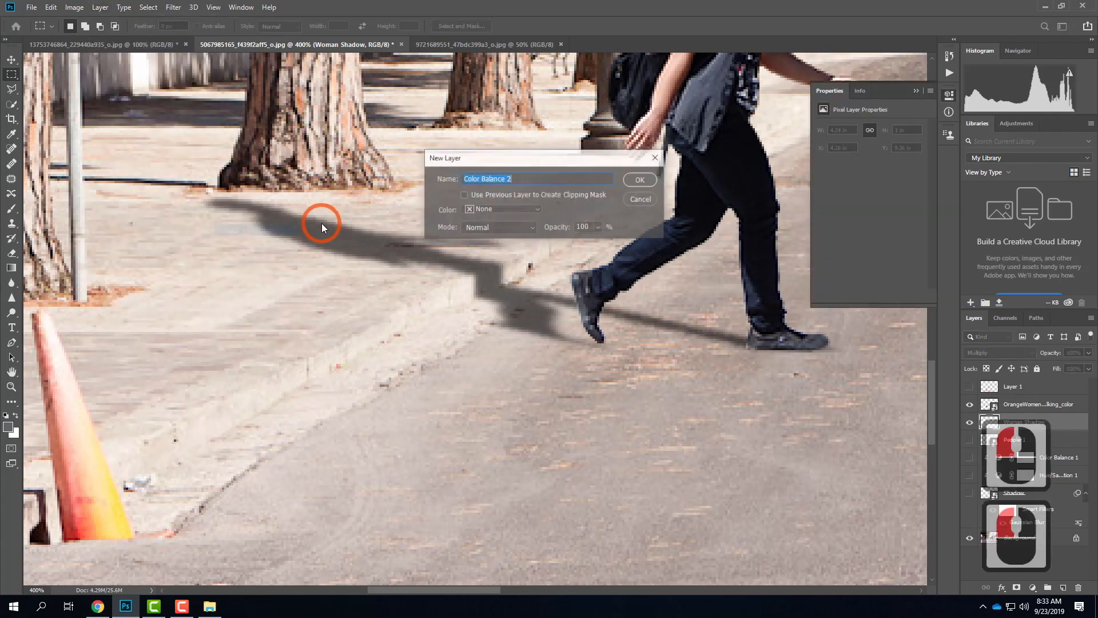
pyautogui.click(643, 172)
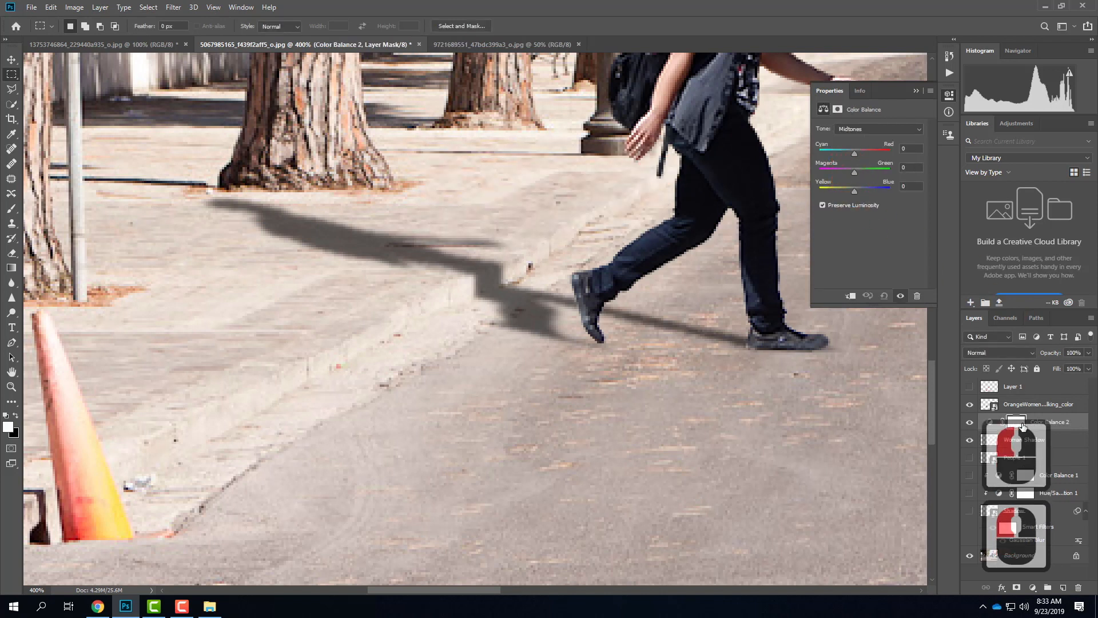
# Clip the Color Balance adjustment to the walking woman's shadow layer and set its midtone Yellow–Blue value to +15.
pyautogui.hotkey('ctrl', 'alt', 'g')
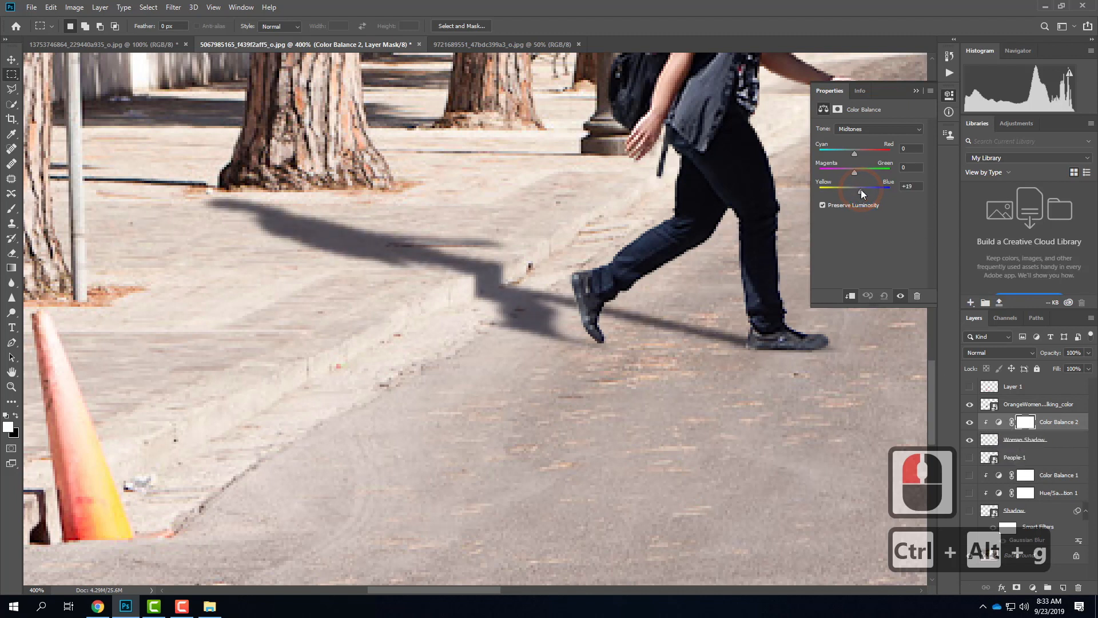
pyautogui.click(911, 355)
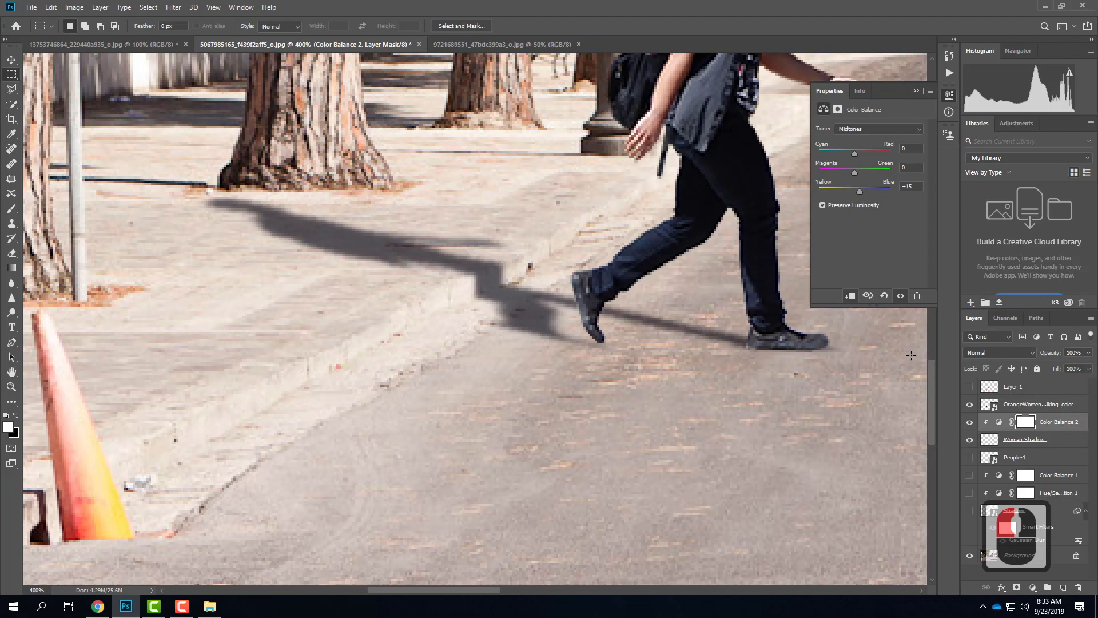
pyautogui.hotkey('ctrl', '0')
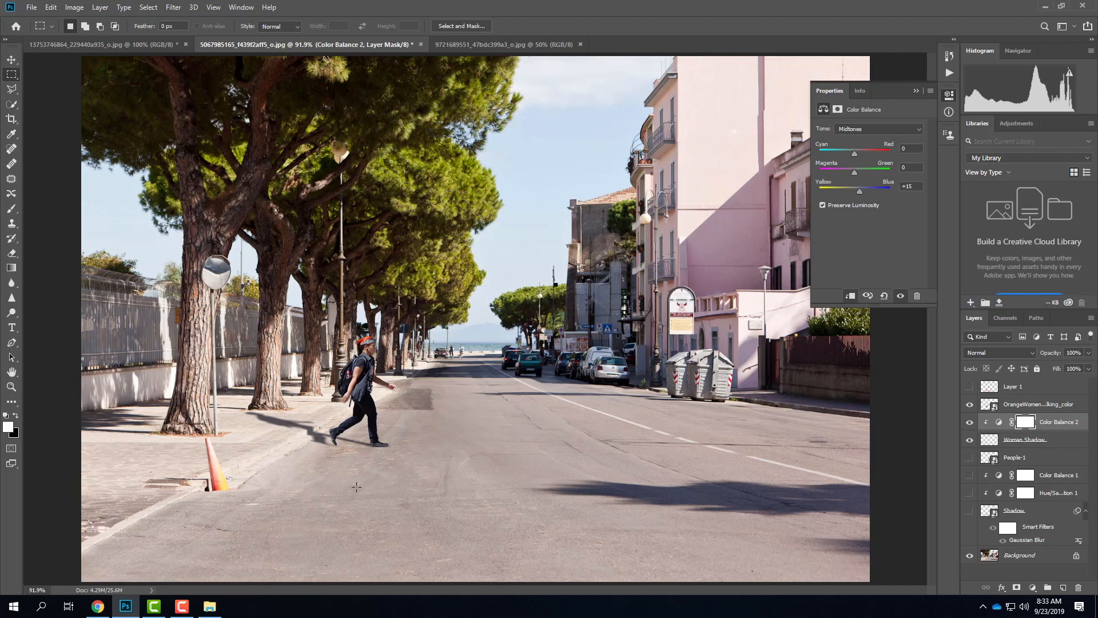
pyautogui.moveTo(970, 457); pyautogui.dragTo(966, 524)
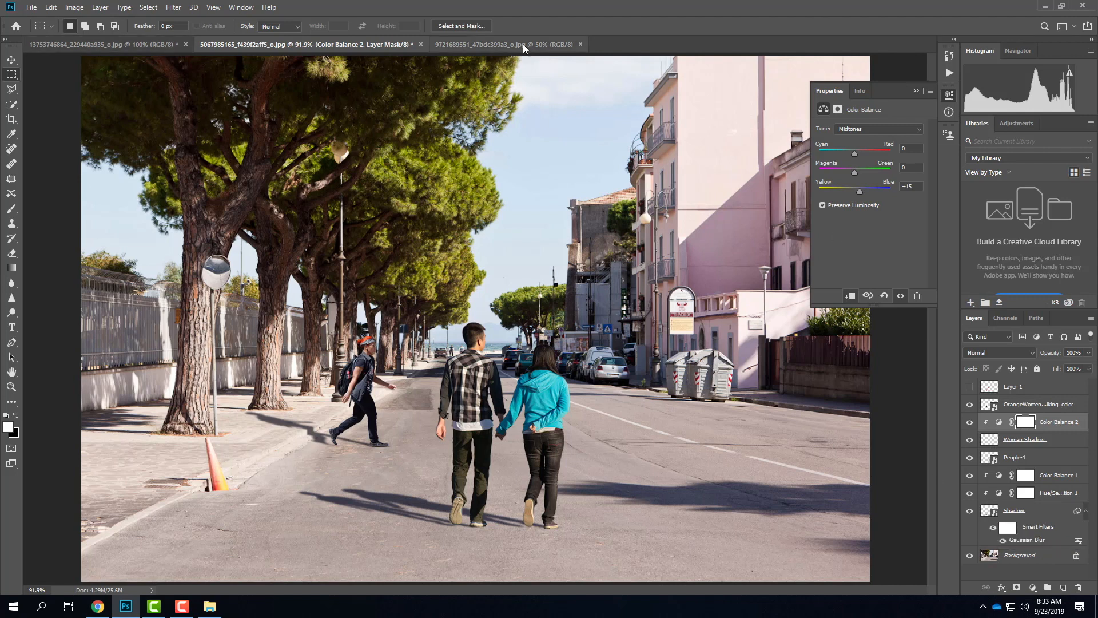
pyautogui.click(484, 44)
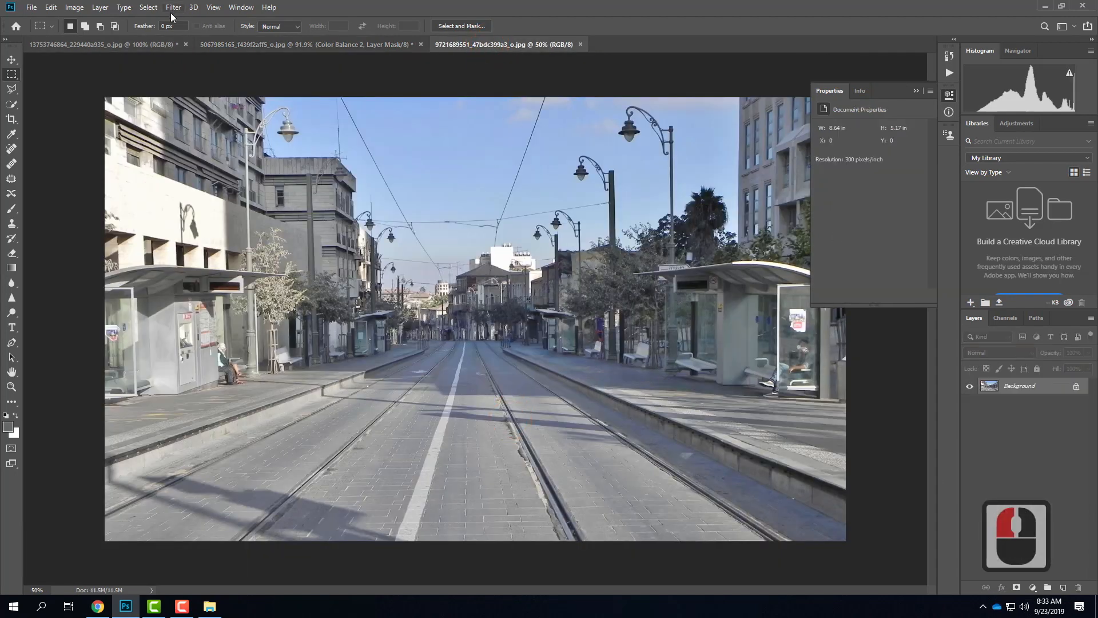
pyautogui.click(152, 44)
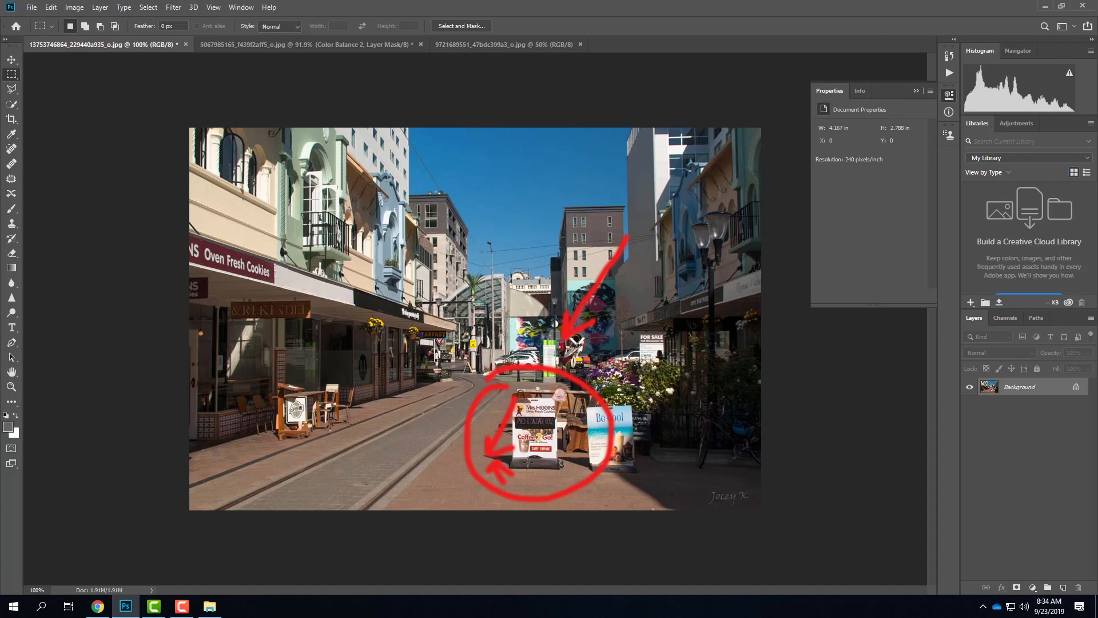
# Start opening an image file and browse to the Downloads folder.
pyautogui.click(27, 8)
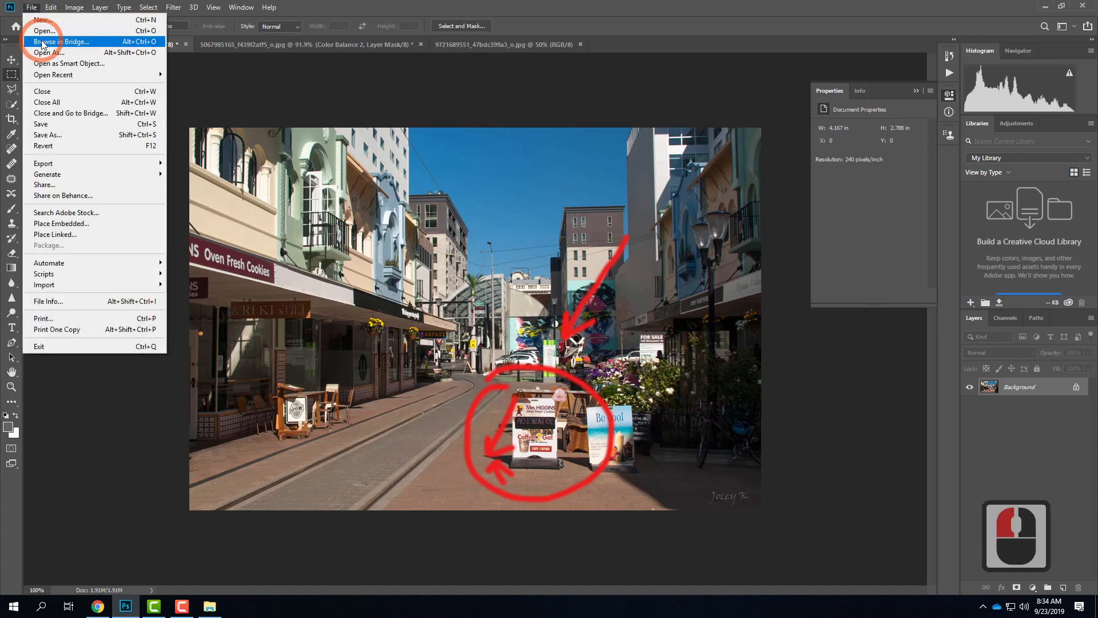
pyautogui.click(36, 29)
pyautogui.scroll(6, 54, 115)
pyautogui.click(57, 99)
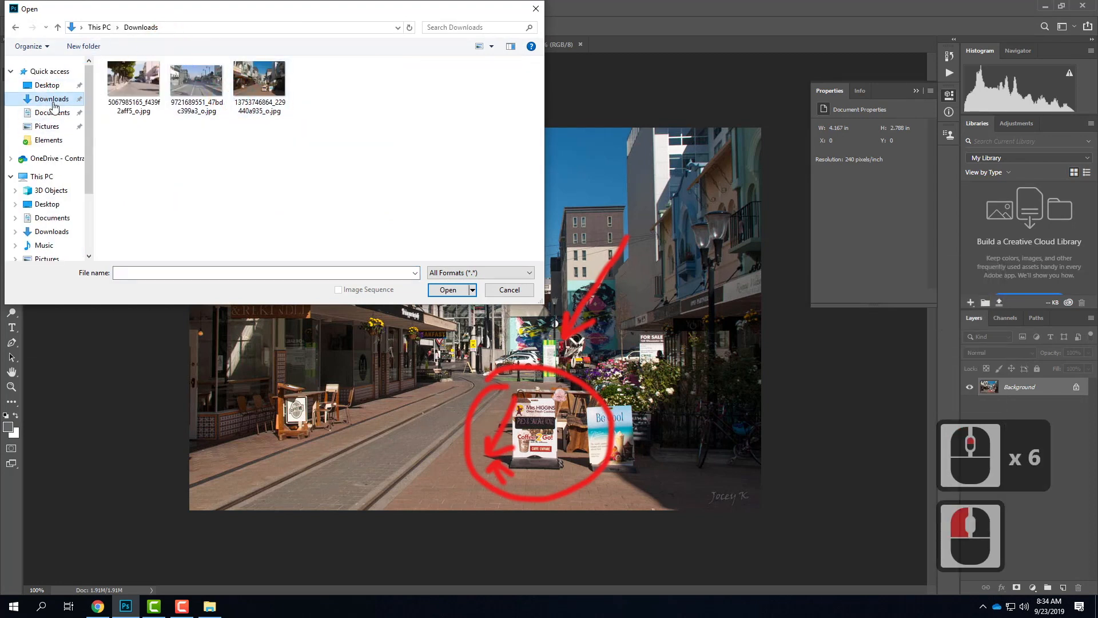
# Switch to Chrome, review the Yosemite landscape photos on Flickr, and close the 20130726-Yosemite page.
pyautogui.click(98, 608)
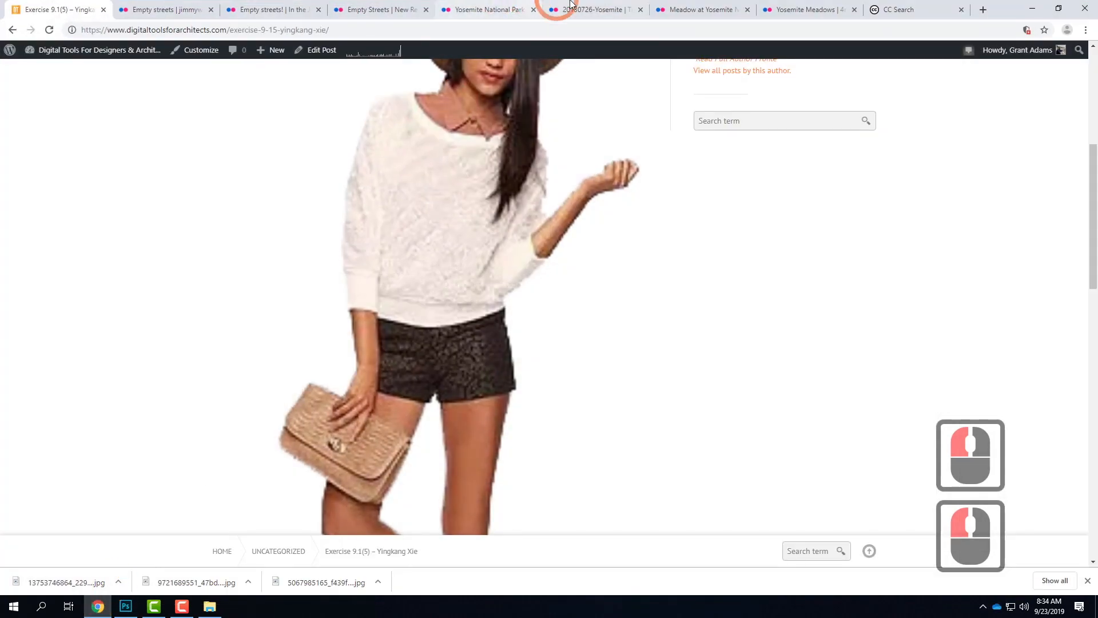
pyautogui.click(378, 11)
pyautogui.click(487, 10)
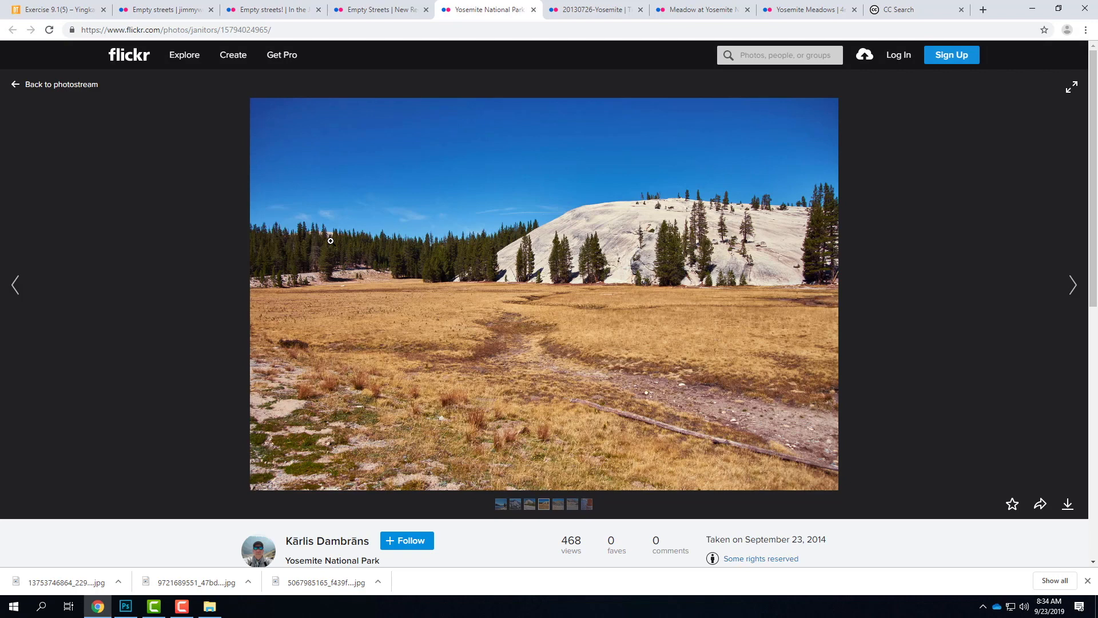
pyautogui.click(568, 9)
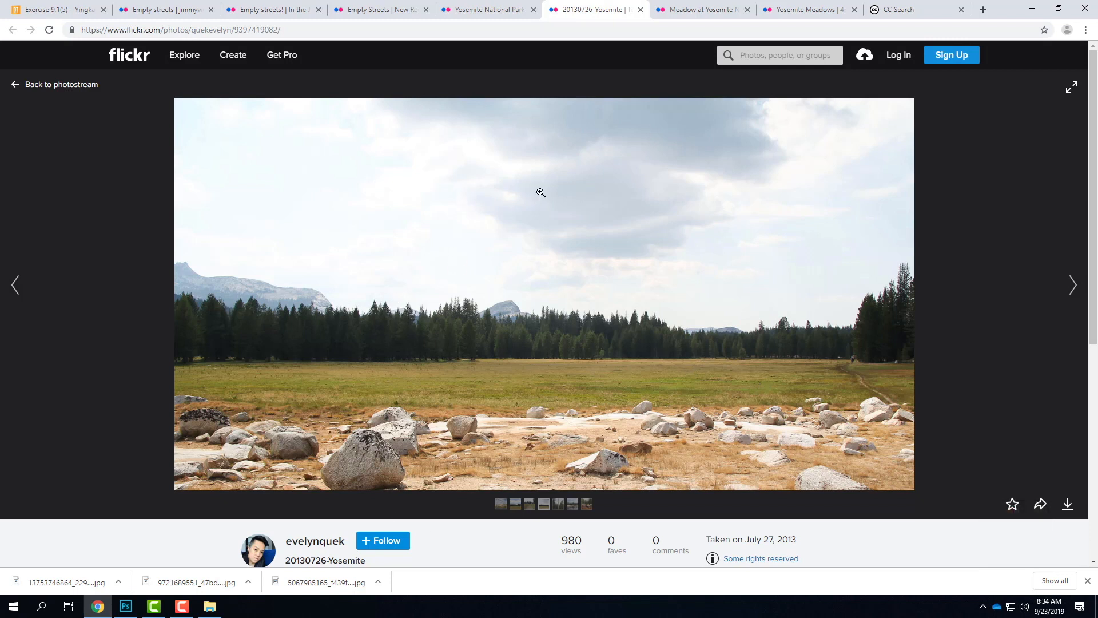
pyautogui.click(640, 9)
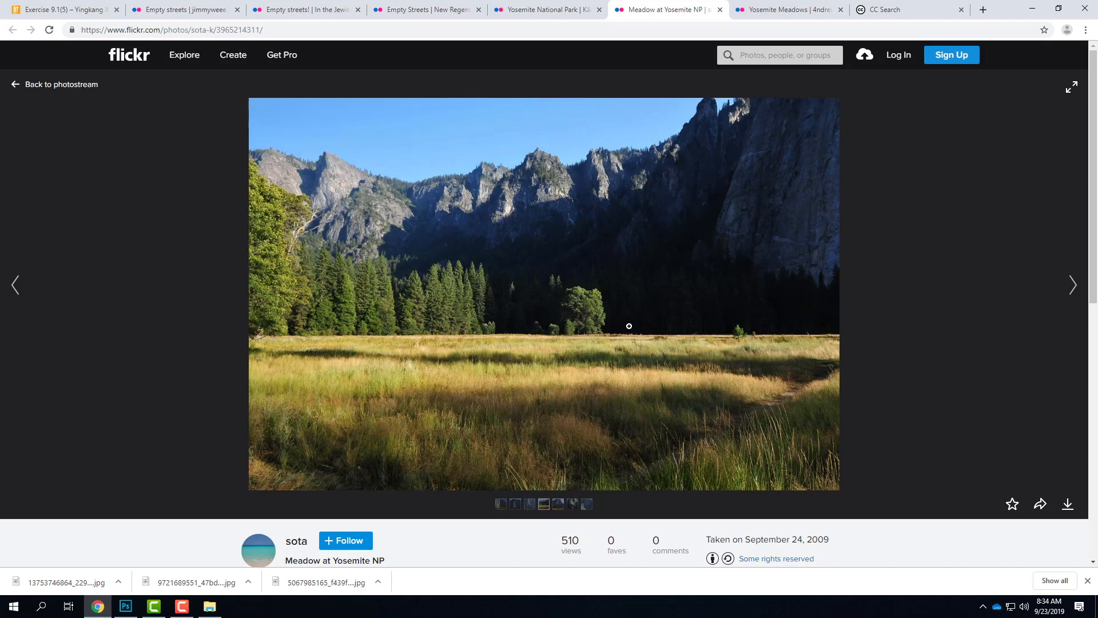
# Go to the Yosemite Meadows photo page and download the image in its original 3264 × 1840 size.
pyautogui.click(763, 12)
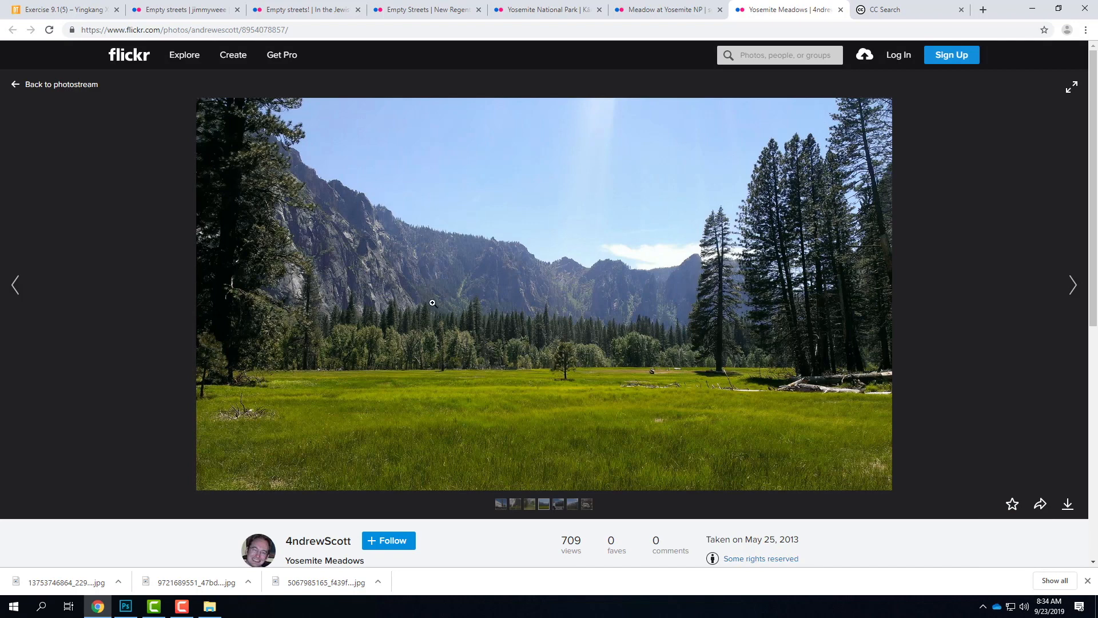
pyautogui.click(1068, 503)
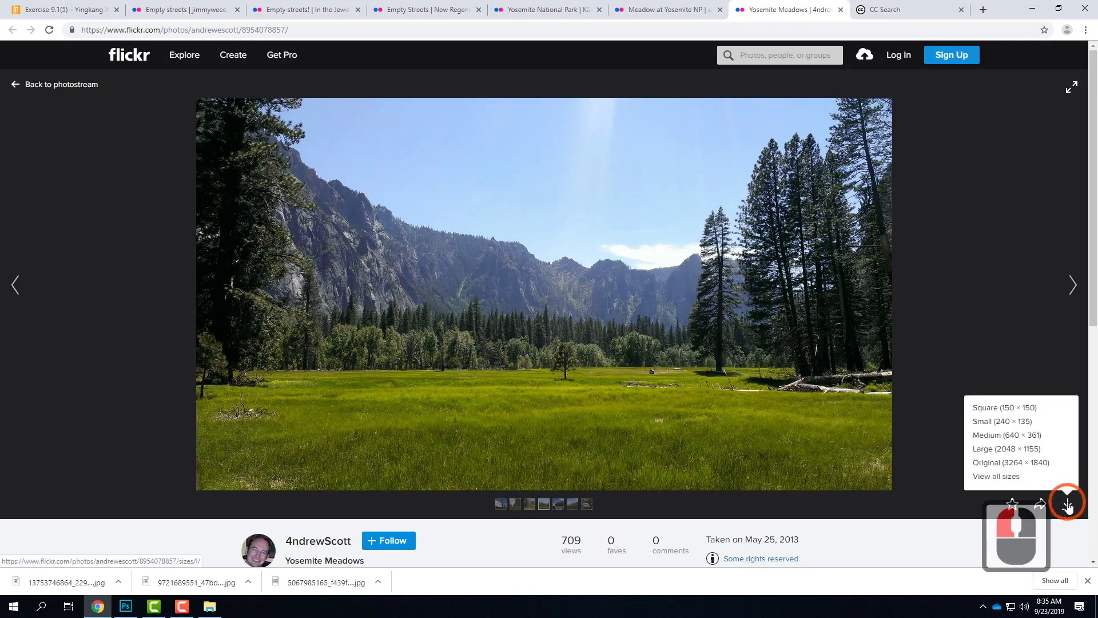
pyautogui.click(1040, 464)
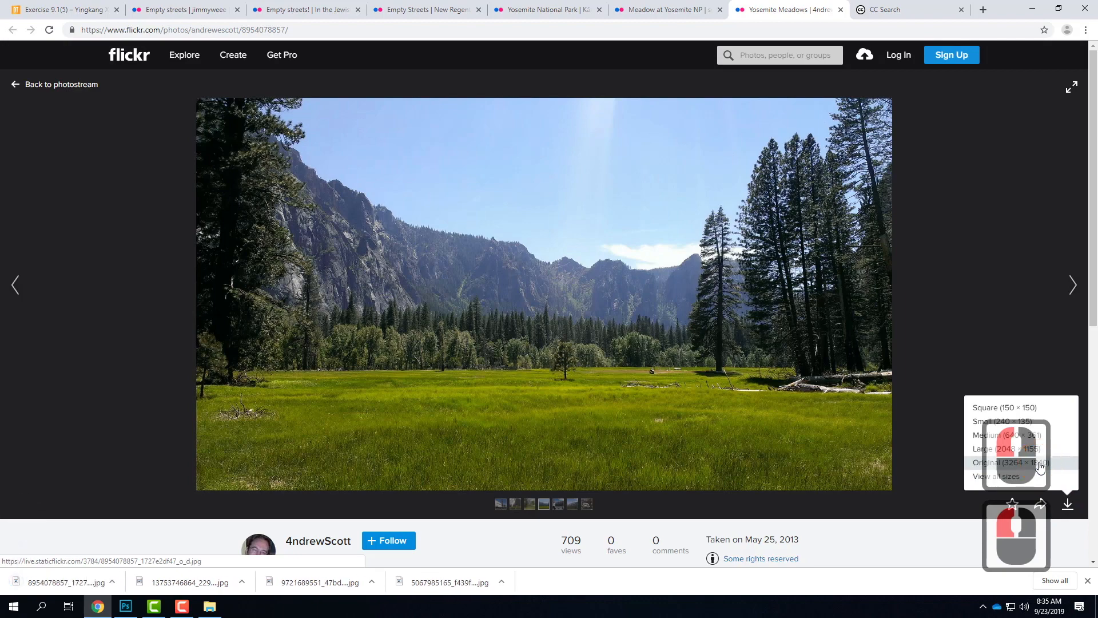
pyautogui.click(125, 605)
pyautogui.click(141, 27)
pyautogui.click(318, 104)
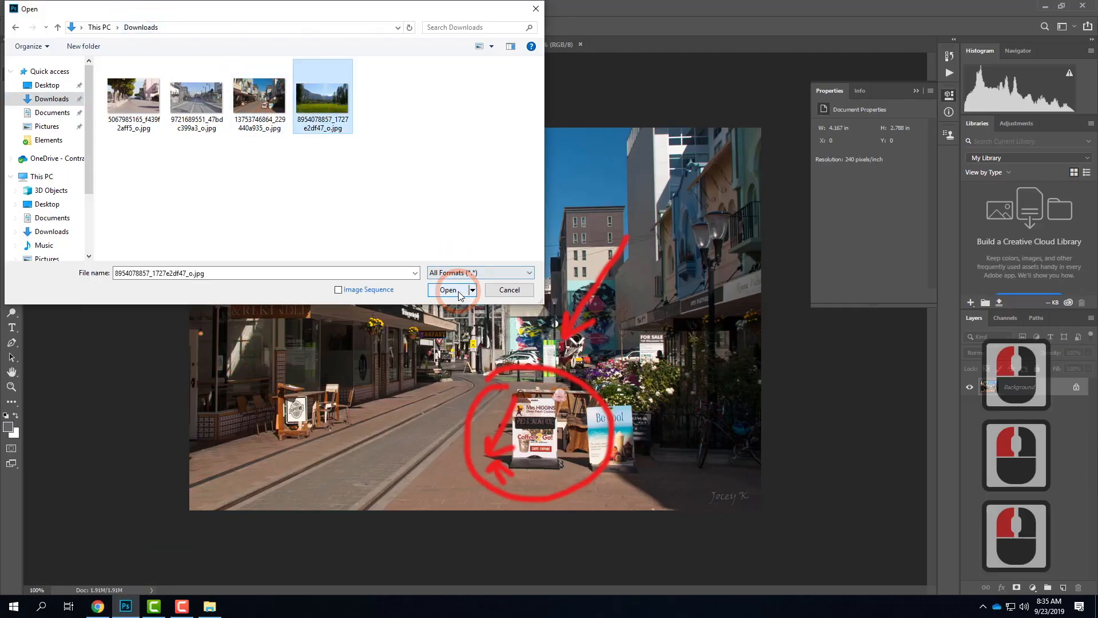
pyautogui.click(456, 290)
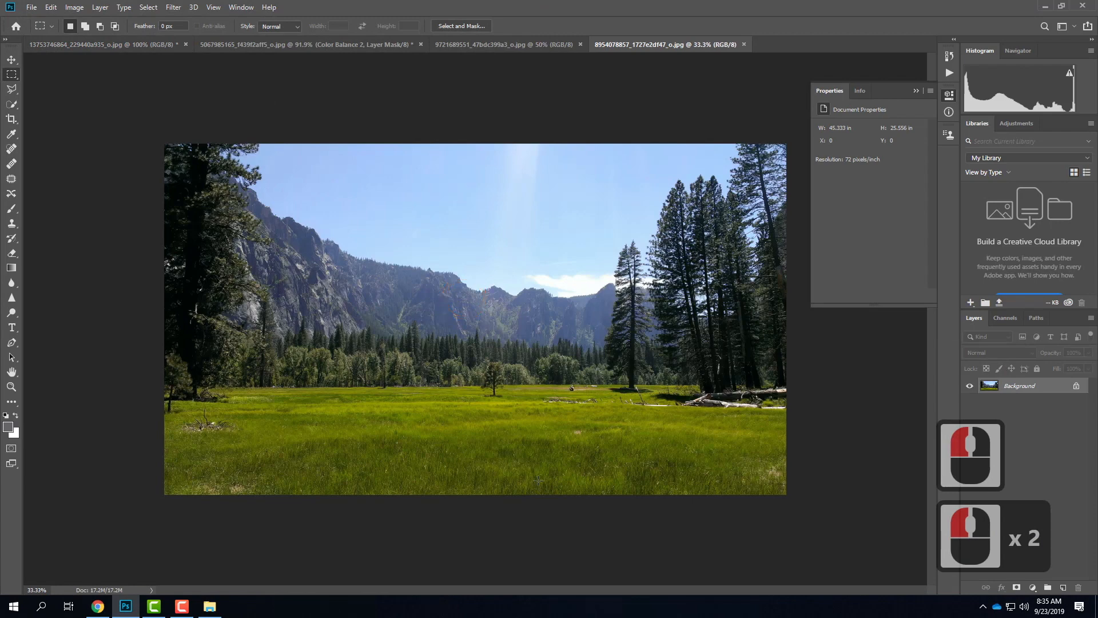
# Return to Chrome and compare the Meadow at Yosemite NP and Yosemite National Park photos as further backgrounds.
pyautogui.click(125, 609)
pyautogui.click(96, 609)
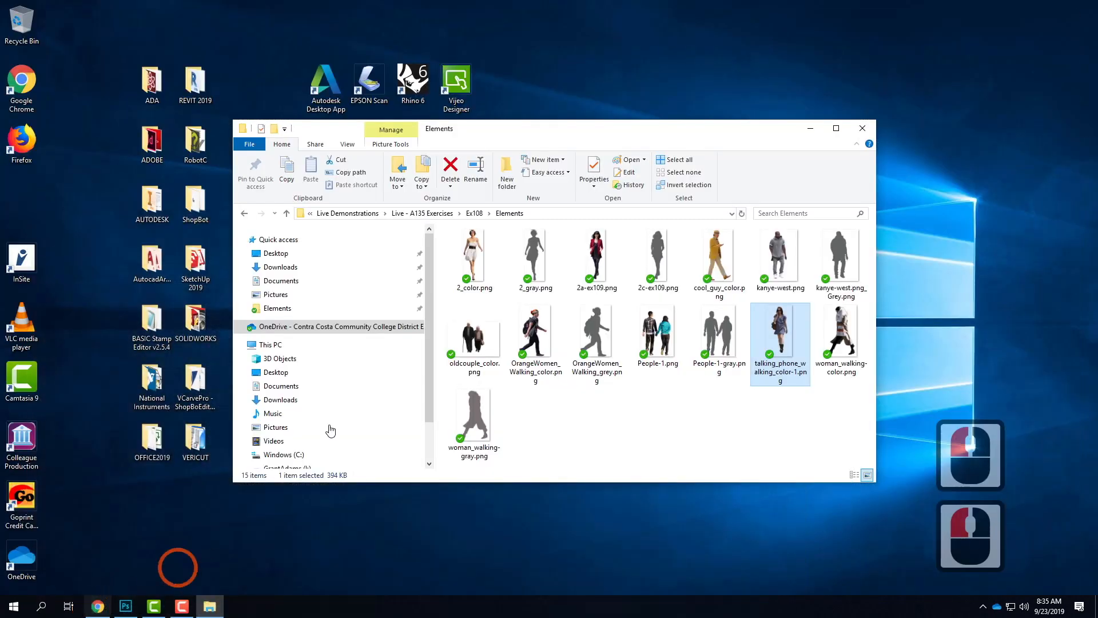
pyautogui.click(97, 606)
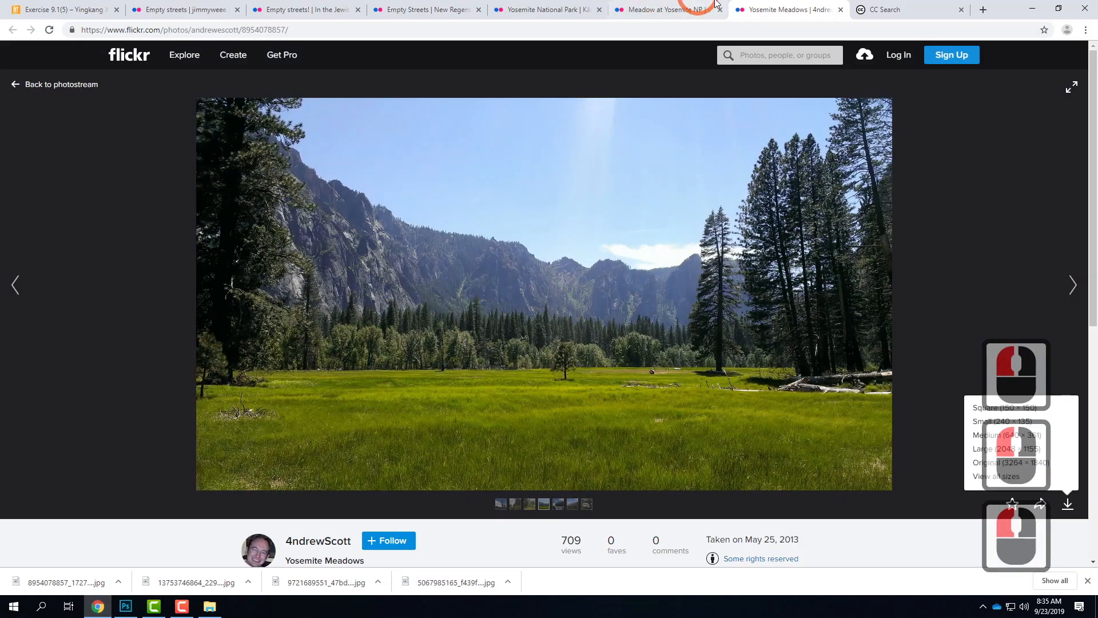
pyautogui.click(685, 15)
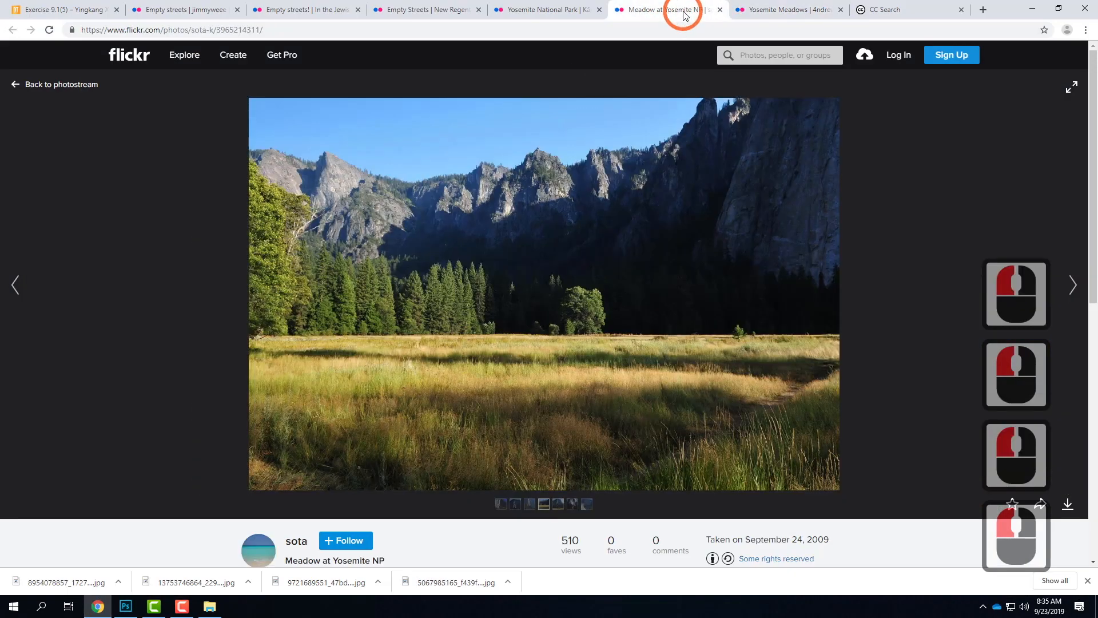
pyautogui.click(558, 15)
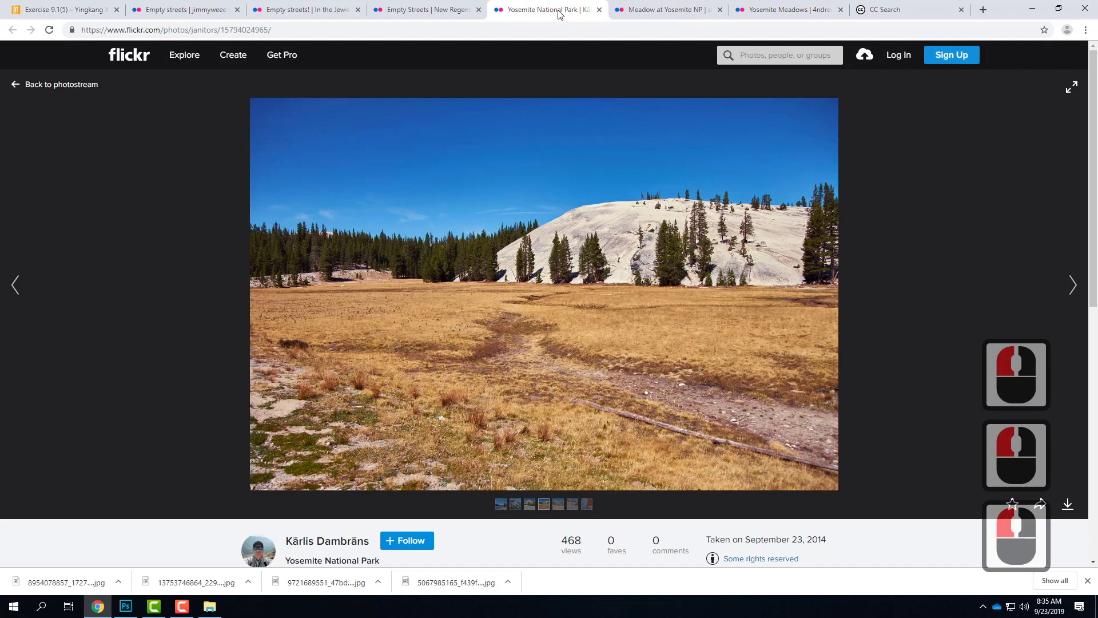
pyautogui.click(639, 16)
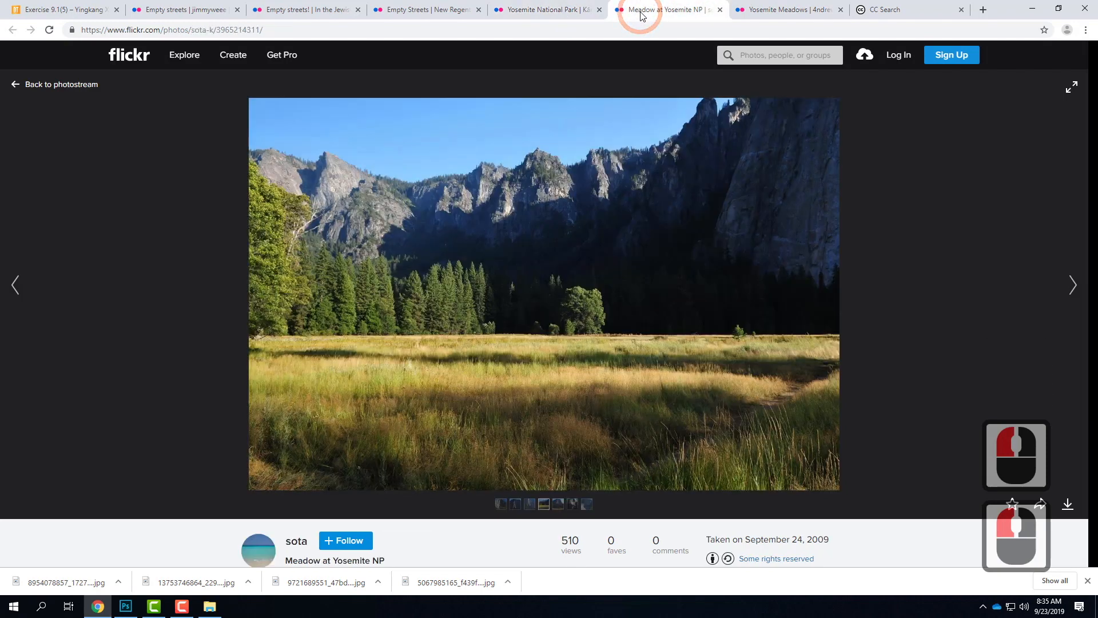
# Download the Meadow at Yosemite NP photo in its original 4288 × 2848 size and switch back to Photoshop.
pyautogui.click(1068, 507)
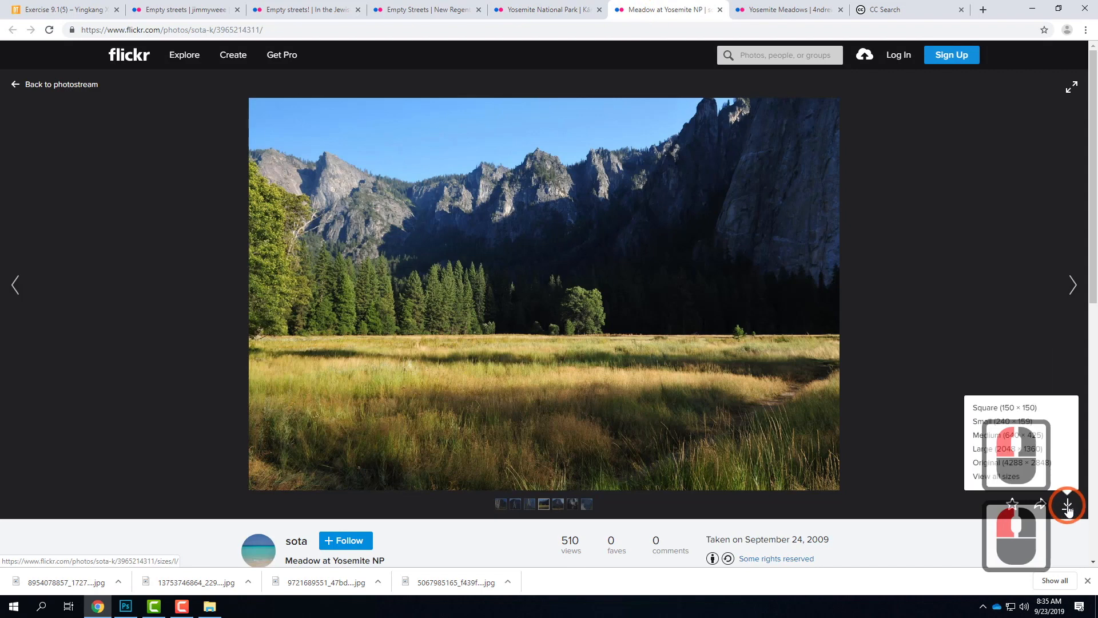
pyautogui.click(1023, 466)
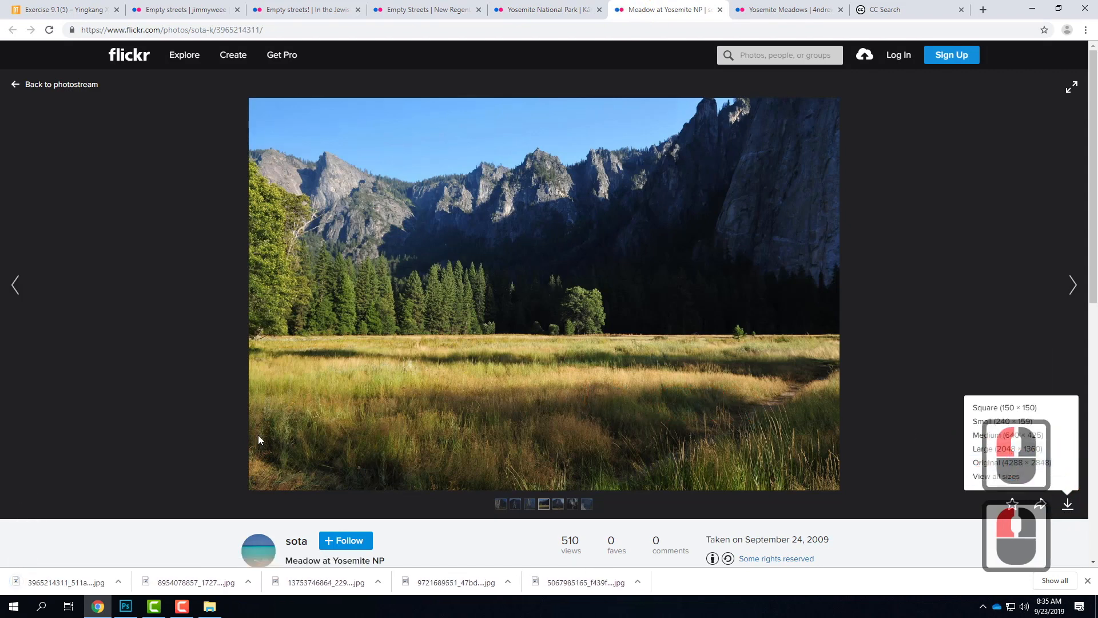
pyautogui.click(135, 609)
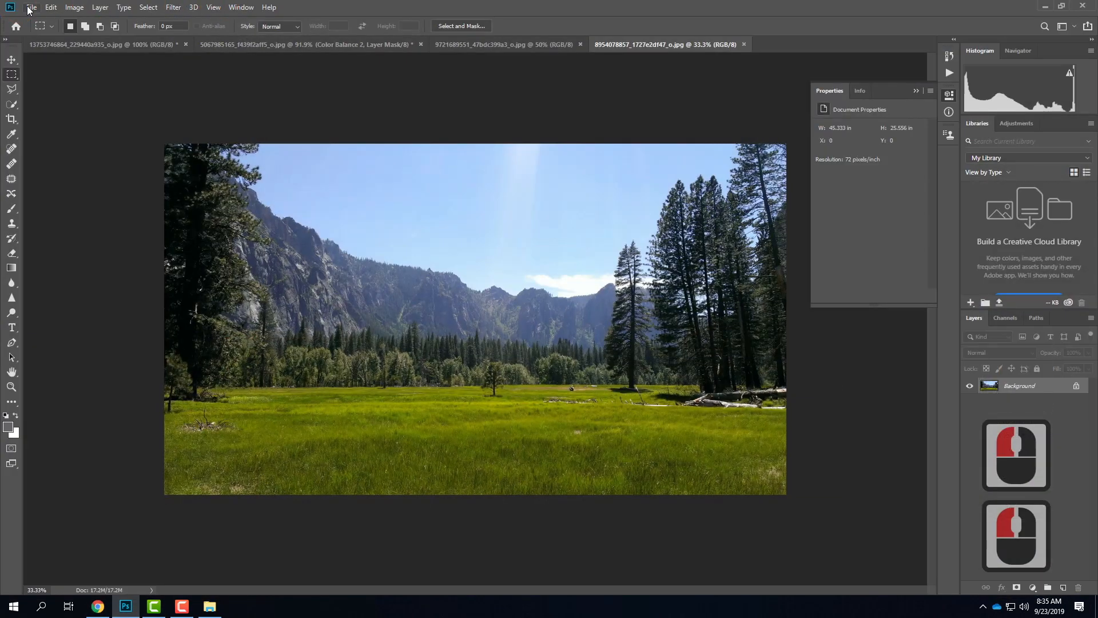
pyautogui.click(32, 8)
pyautogui.click(45, 31)
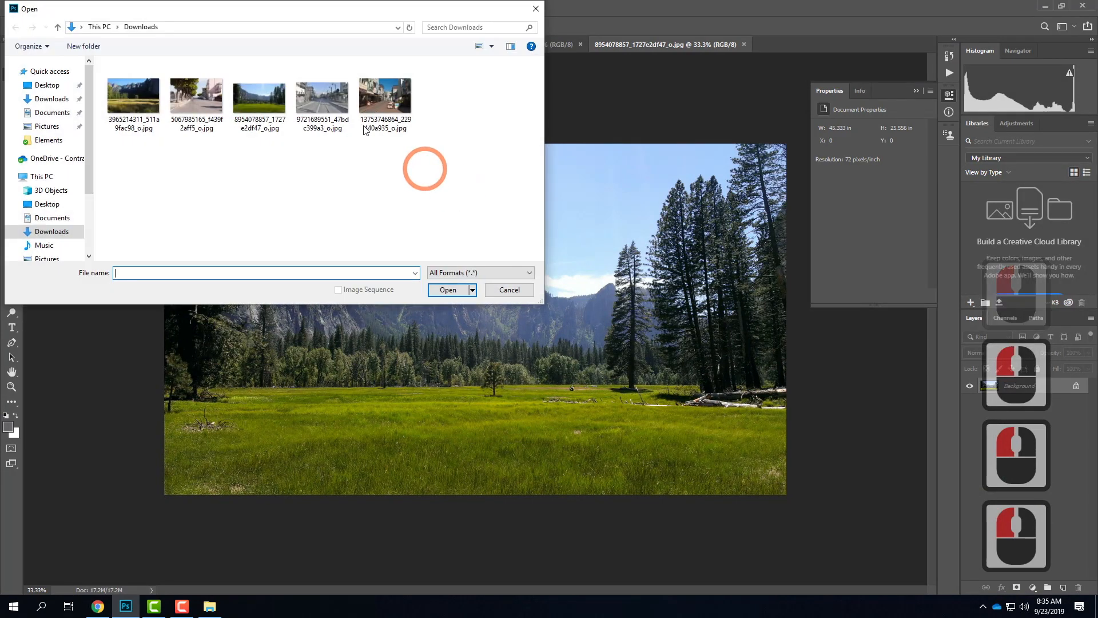
pyautogui.click(137, 100)
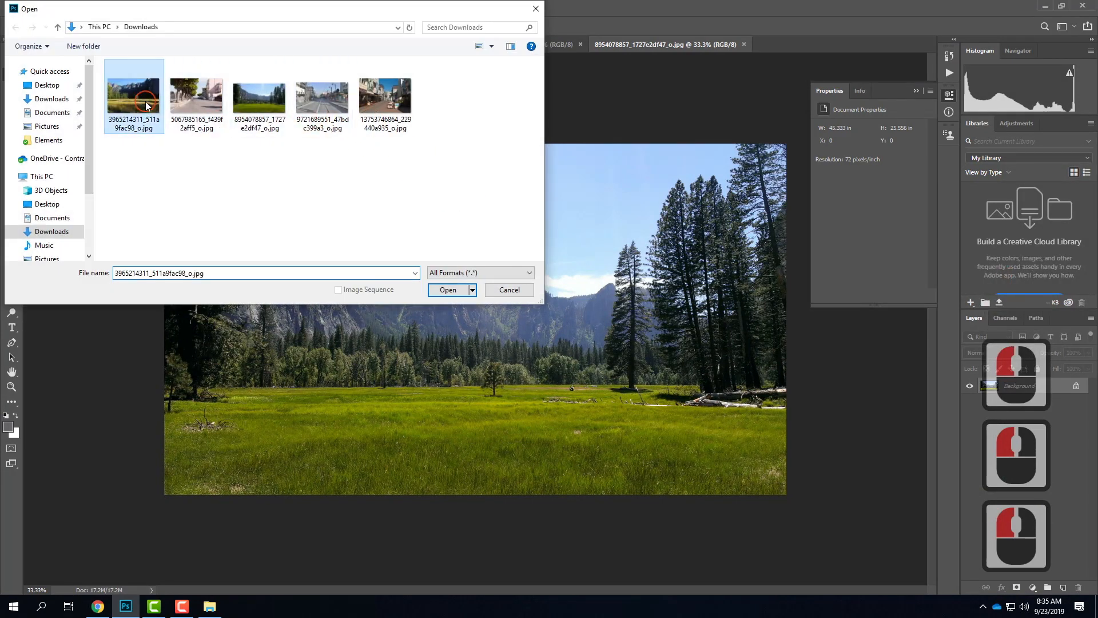
pyautogui.click(465, 299)
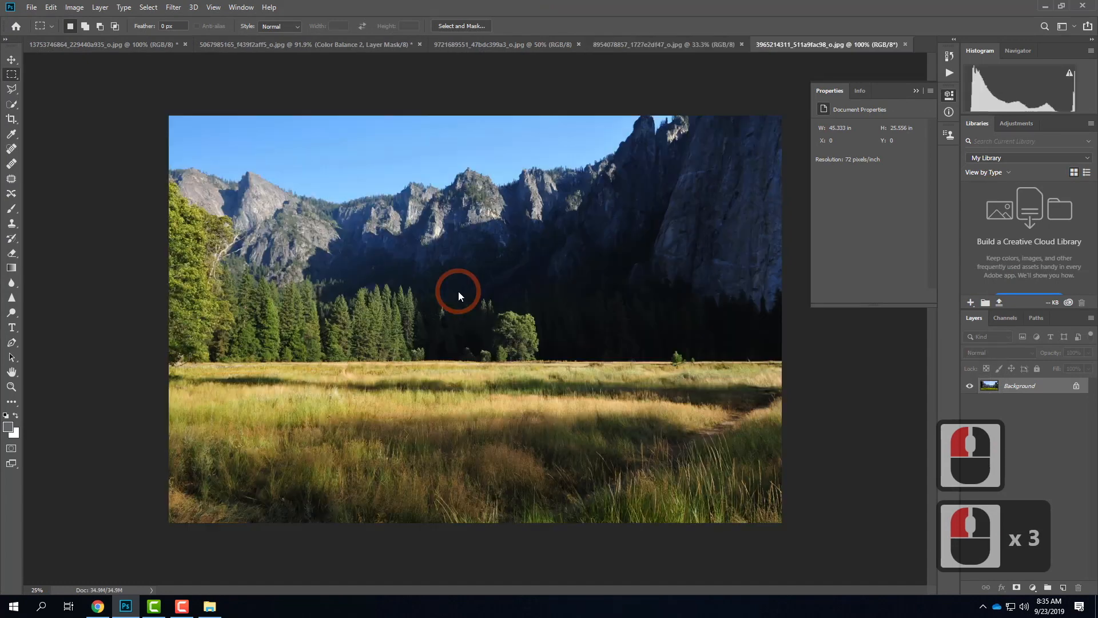
pyautogui.click(687, 45)
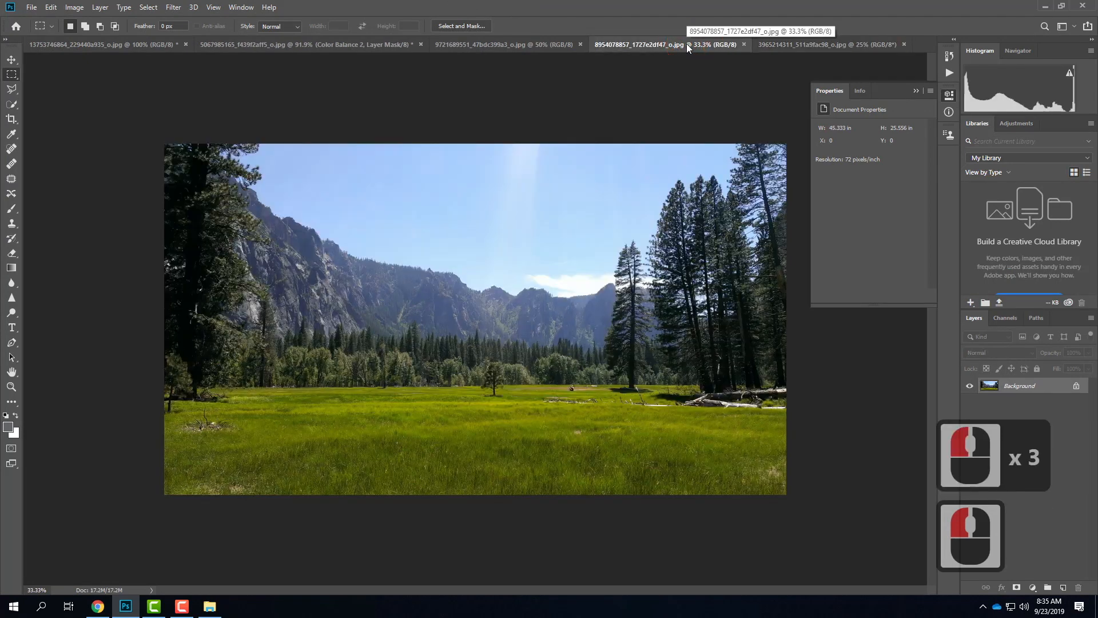
pyautogui.click(30, 8)
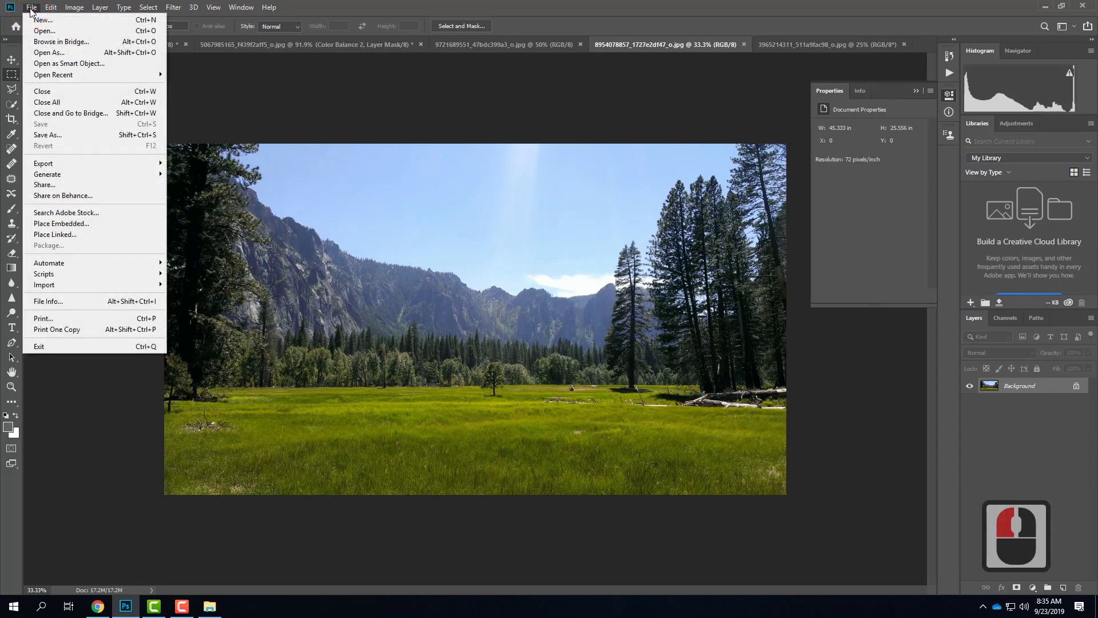
pyautogui.click(449, 219)
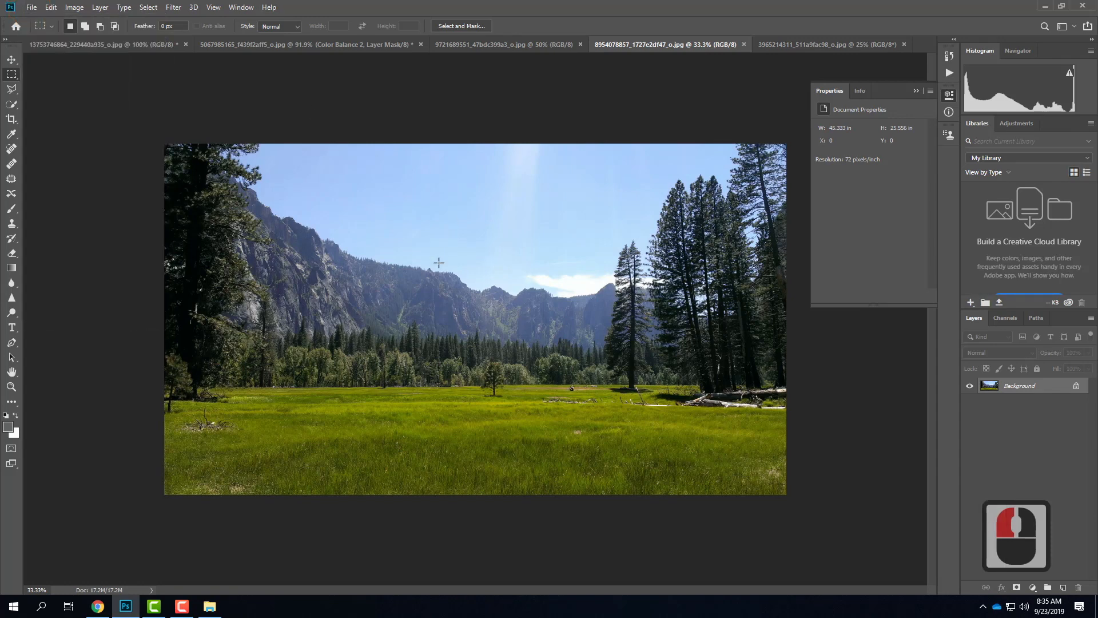
pyautogui.hotkey('ctrl', '0')
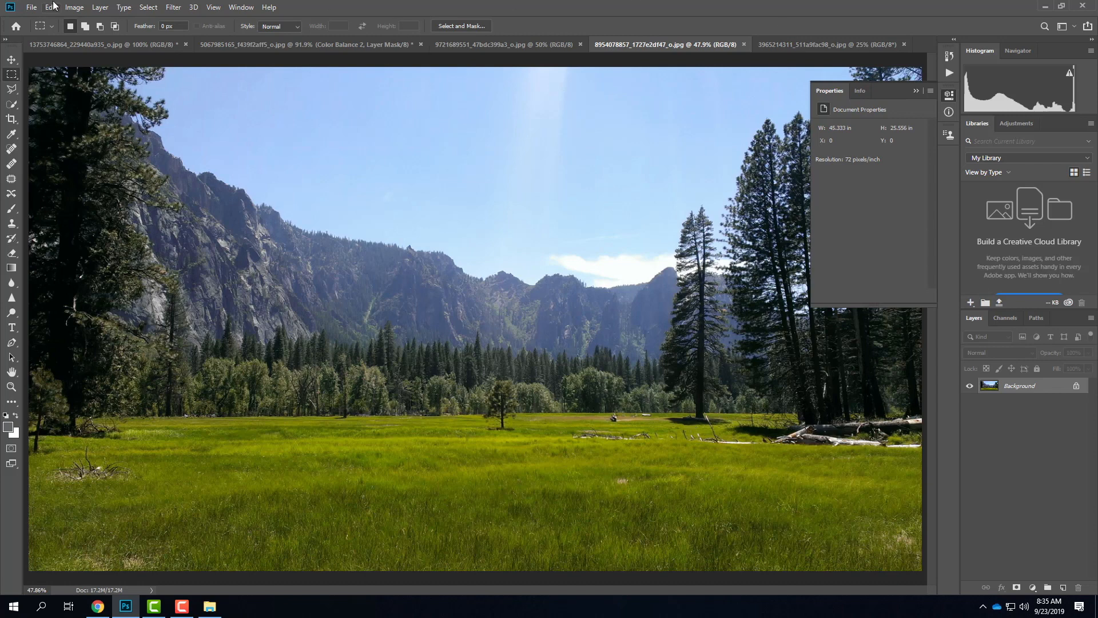
pyautogui.click(33, 8)
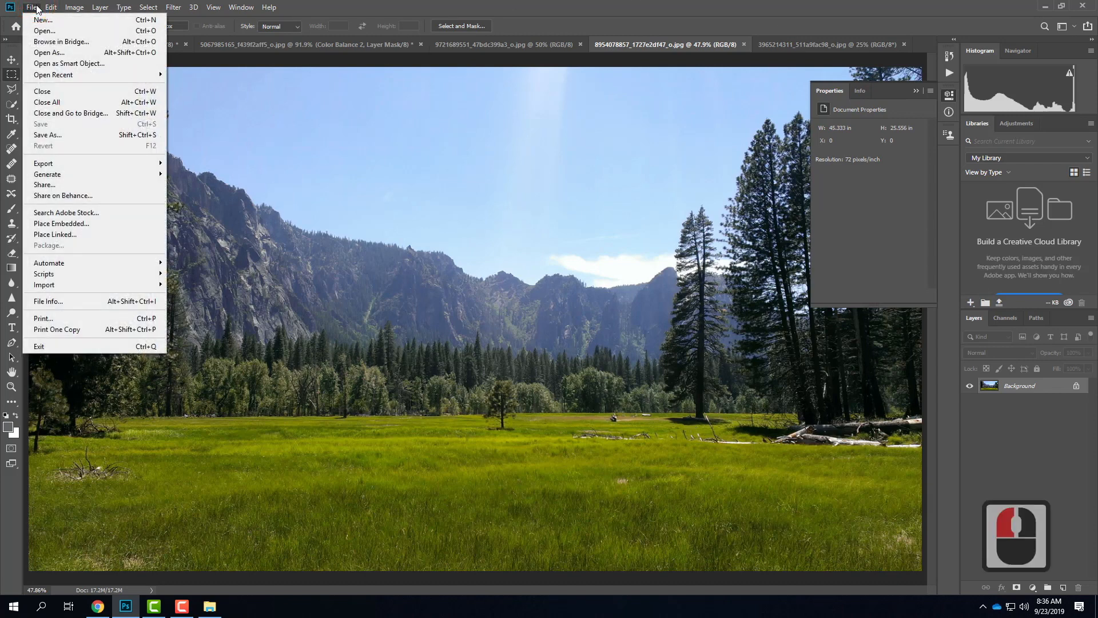
pyautogui.click(36, 8)
# Open 2a-ex109.png from File Explorer in Paint, examine the figure of the woman from head to legs, and return to Photoshop.
pyautogui.click(210, 605)
pyautogui.doubleClick(595, 257)
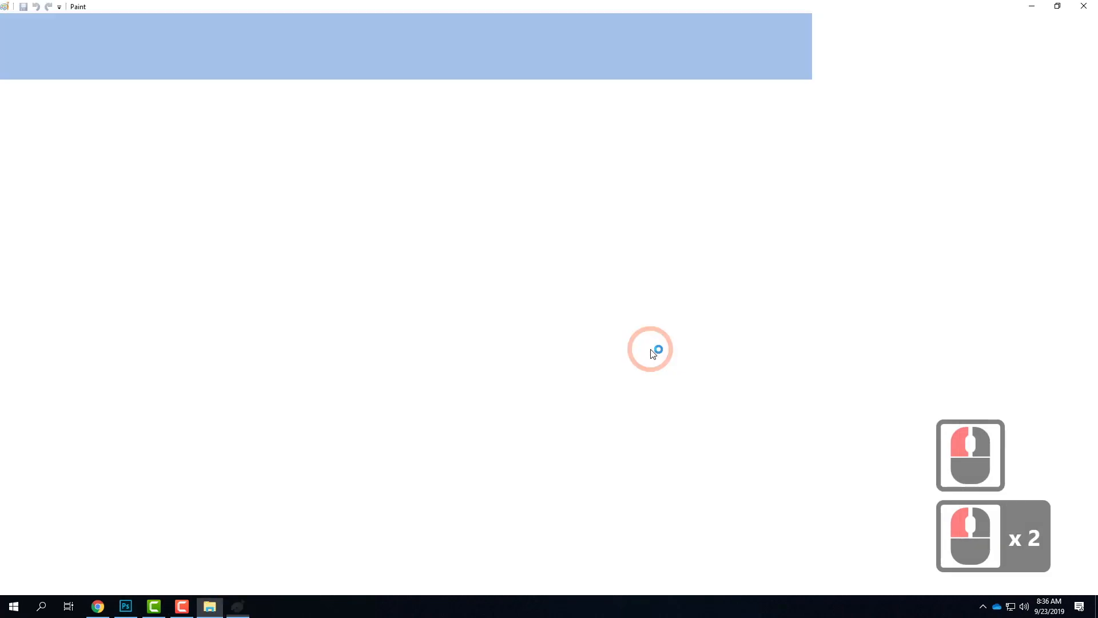
pyautogui.scroll(-4, 195, 276)
pyautogui.scroll(2, 195, 276)
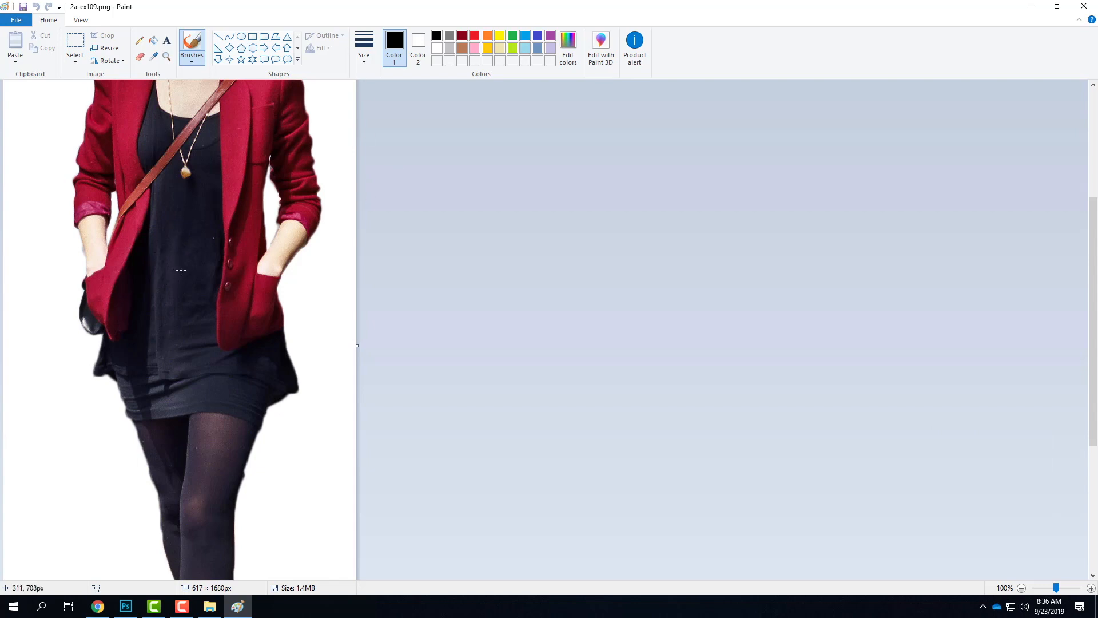
pyautogui.click(1031, 6)
pyautogui.click(399, 62)
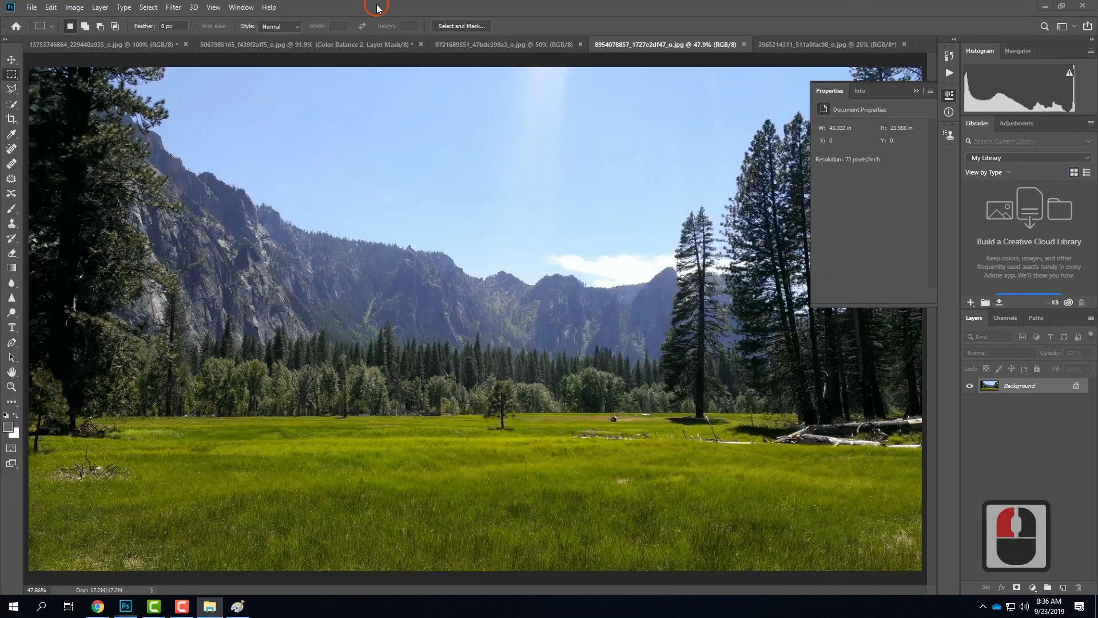
# Place 2a-ex109.png as an embedded image from OneDrive's Live Demonstrations > Live - A135 Exercises > Ex108 > Elements folder.
pyautogui.click(34, 9)
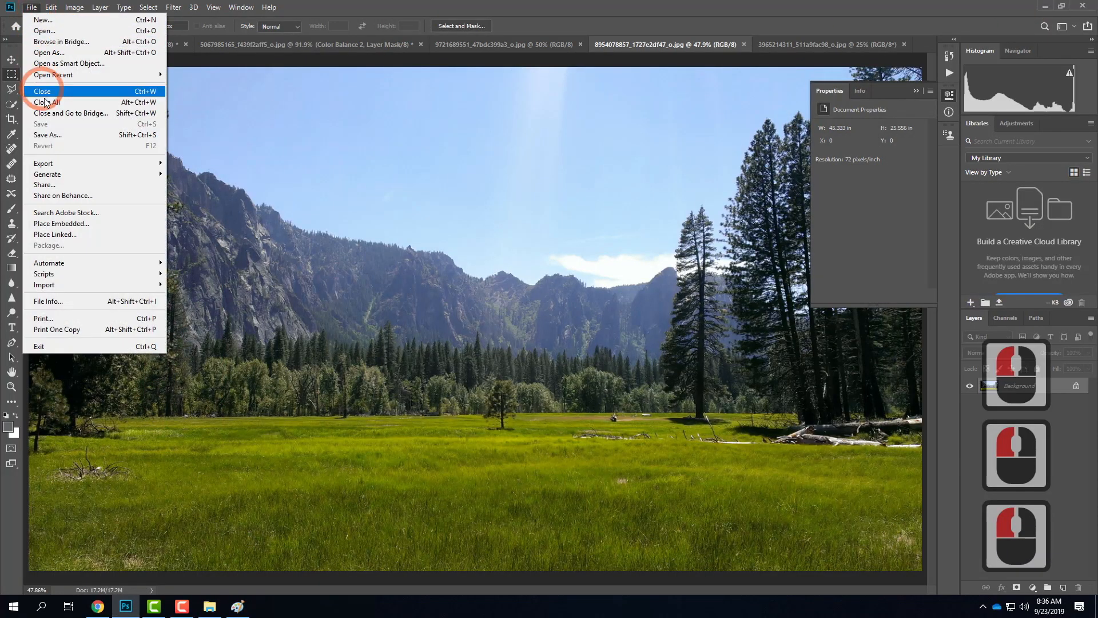
pyautogui.click(61, 223)
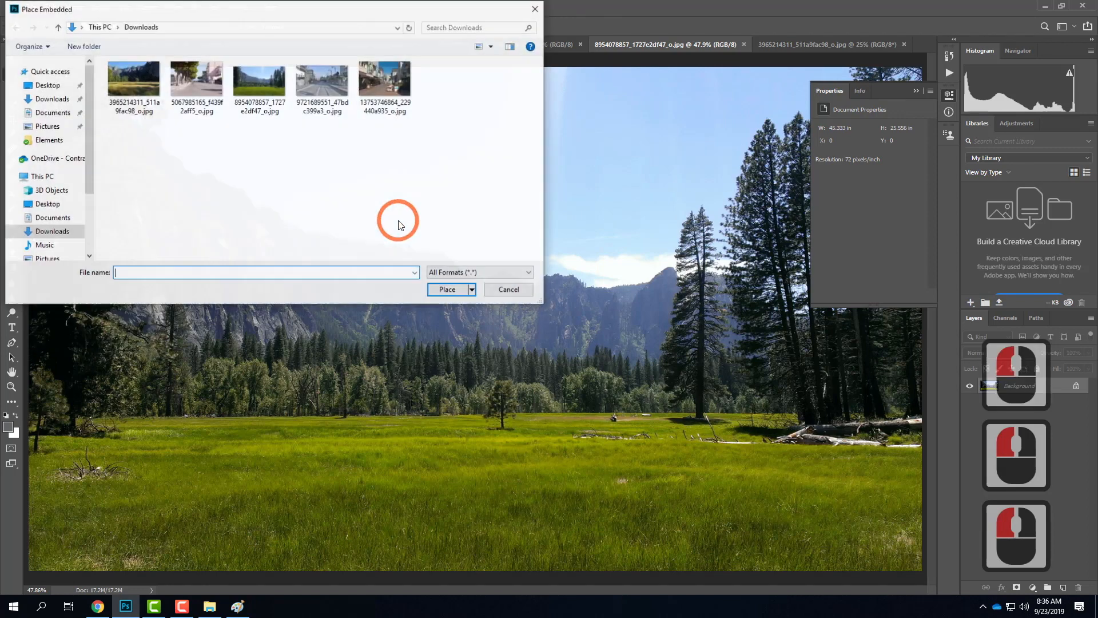
pyautogui.scroll(7, 59, 138)
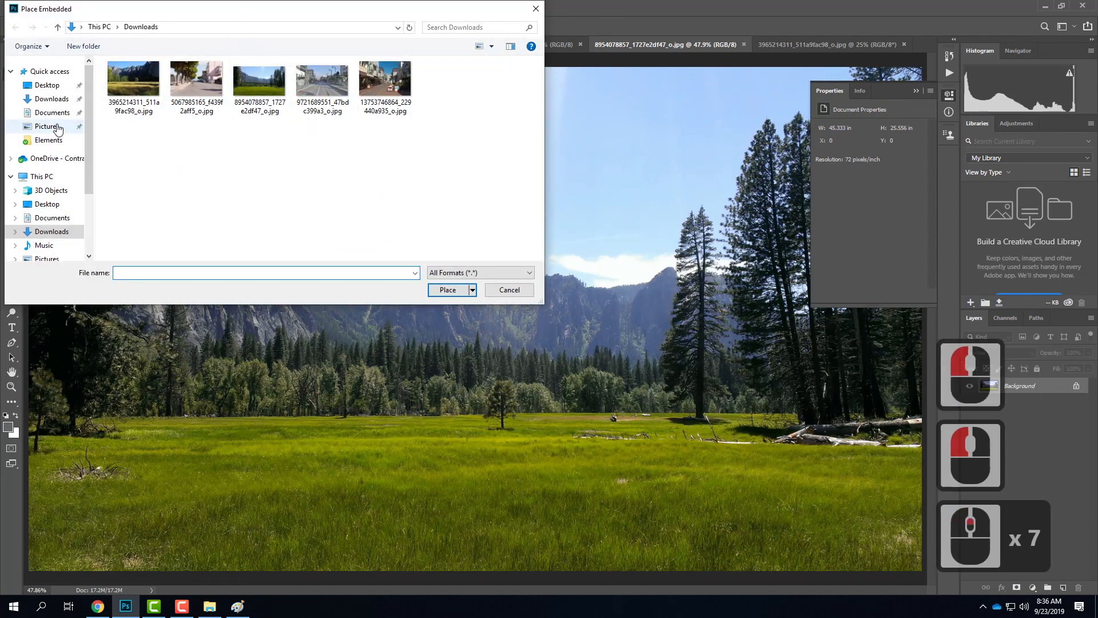
pyautogui.click(54, 158)
pyautogui.doubleClick(146, 151)
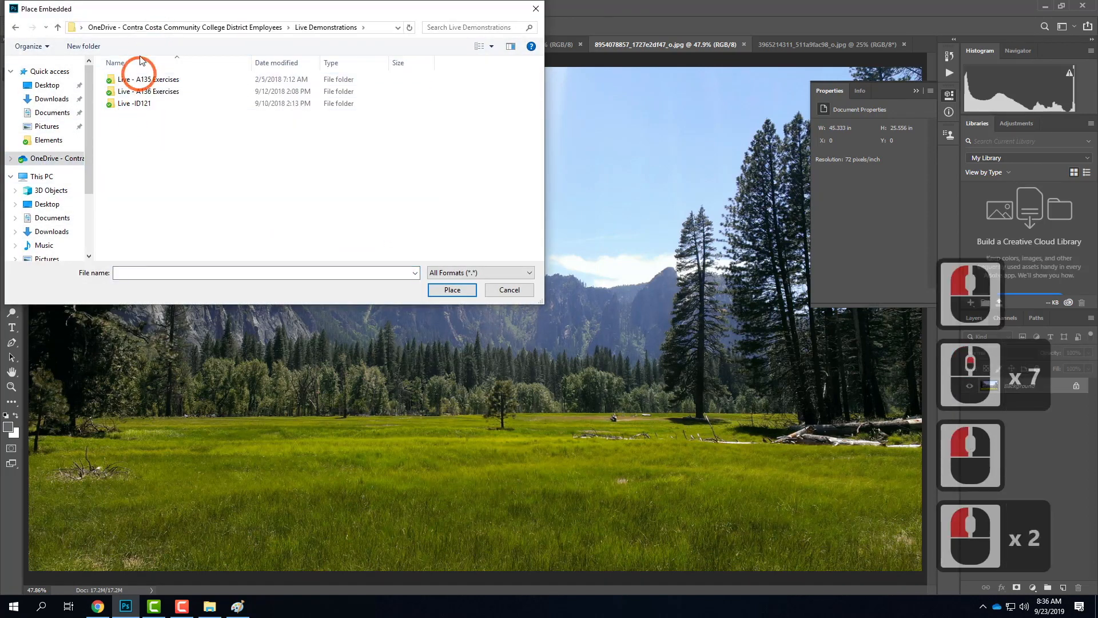
pyautogui.doubleClick(147, 79)
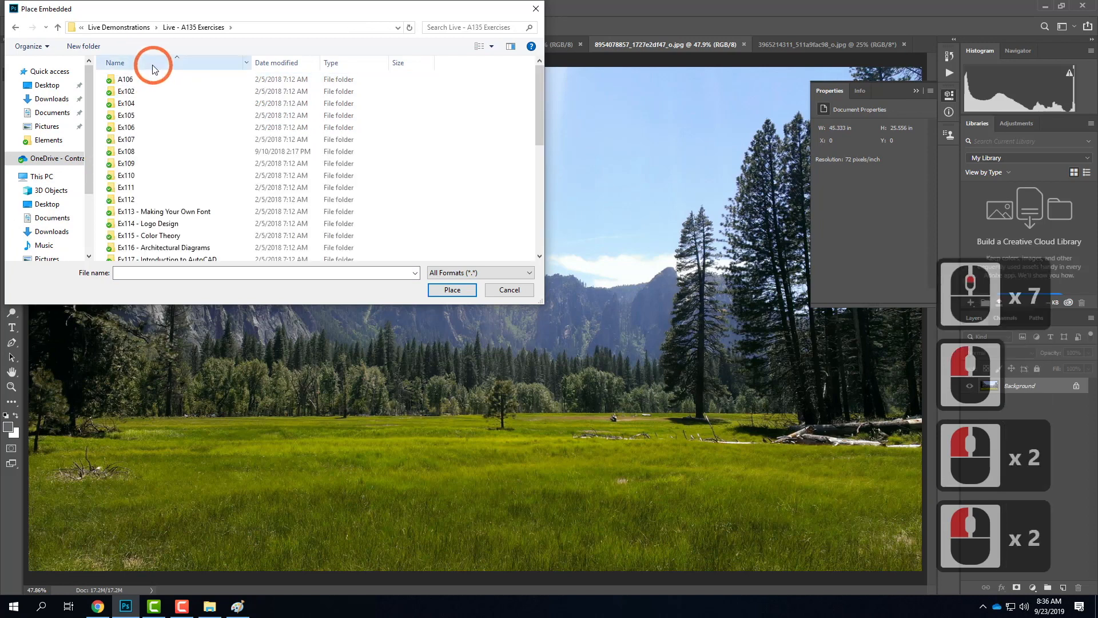
pyautogui.doubleClick(129, 156)
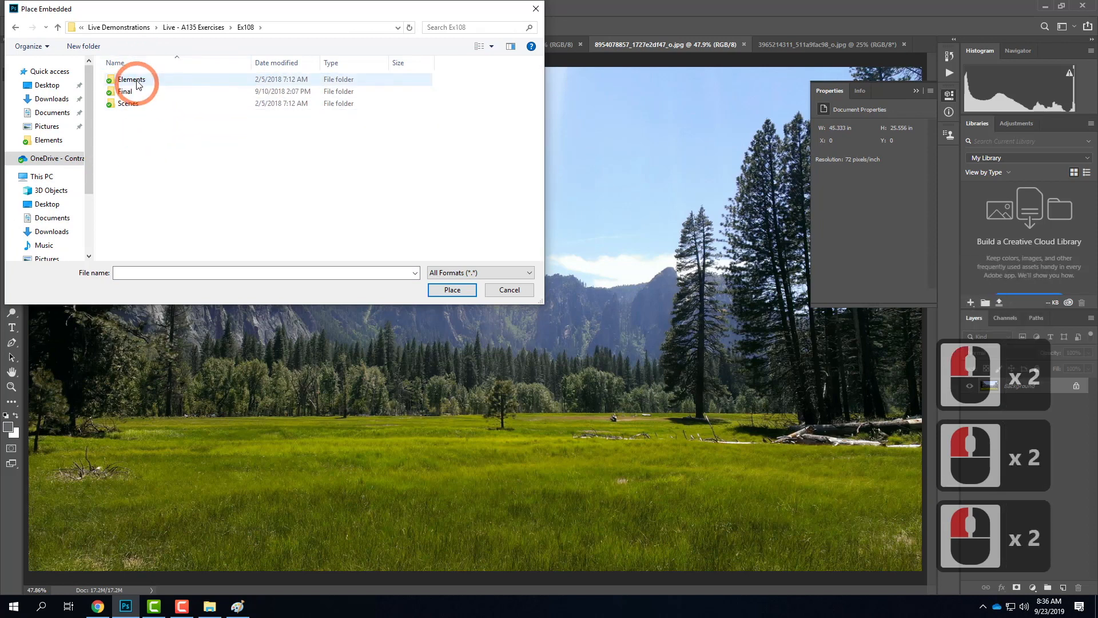
pyautogui.doubleClick(127, 79)
pyautogui.click(255, 87)
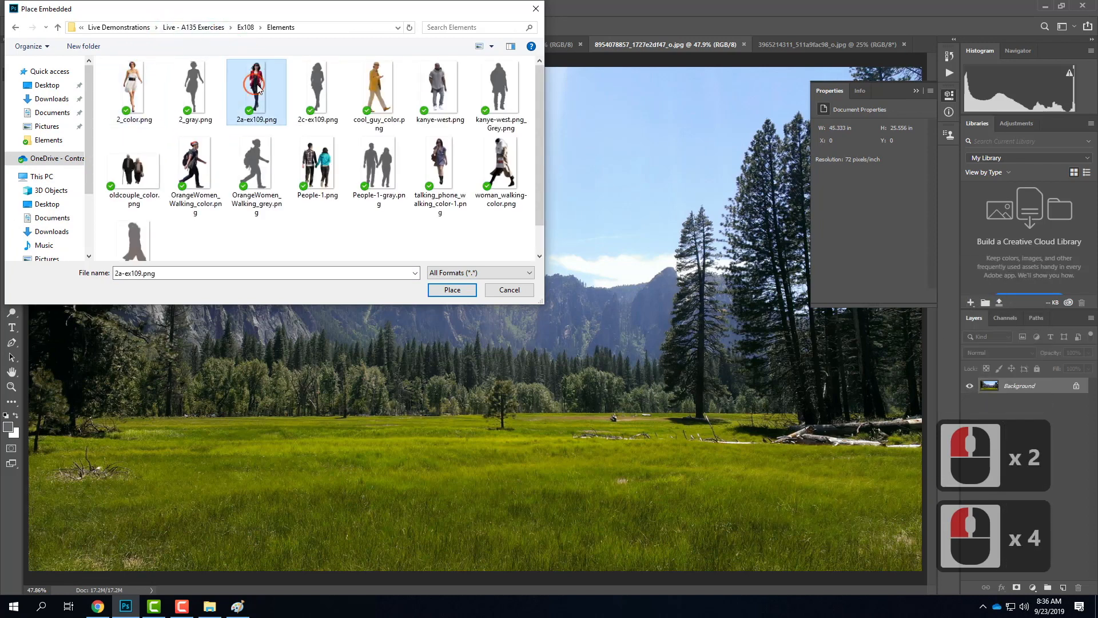
pyautogui.click(442, 290)
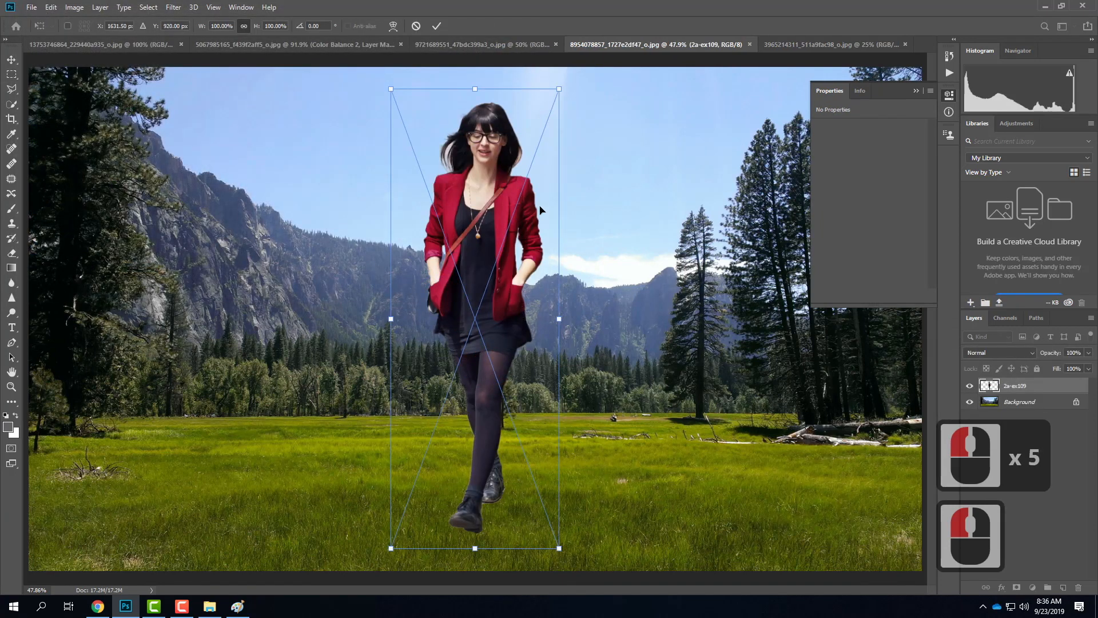
# Scale the placed woman to about 37.20%, position her in the meadow just left of the small tree, and commit the transform.
pyautogui.moveTo(490, 239); pyautogui.dragTo(229, 239)
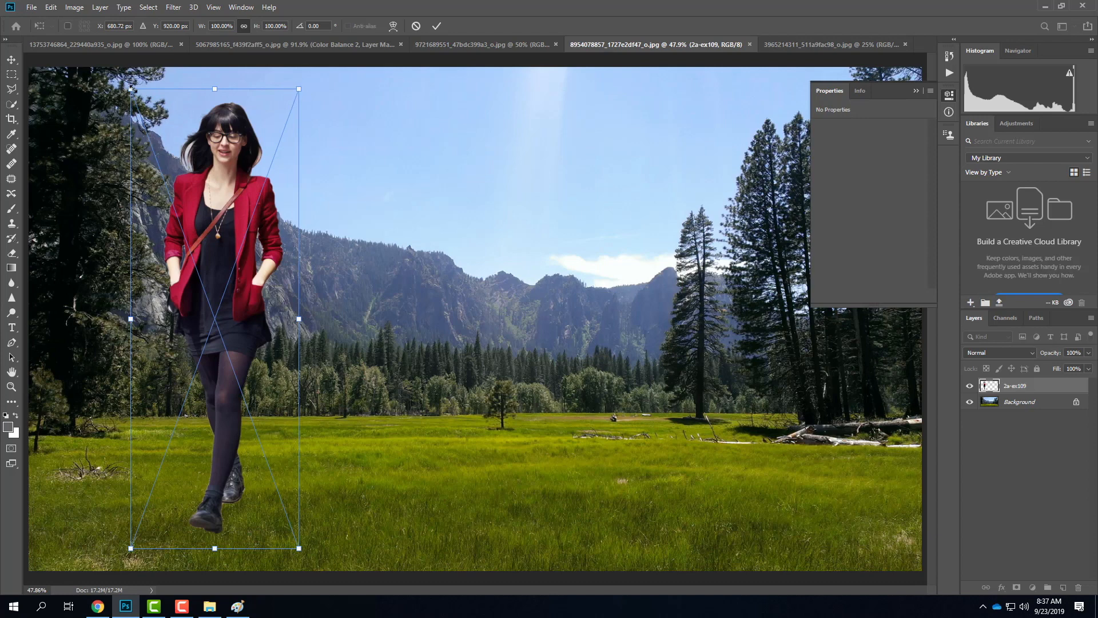
pyautogui.moveTo(132, 88); pyautogui.dragTo(294, 356)
pyautogui.moveTo(273, 438); pyautogui.dragTo(438, 404)
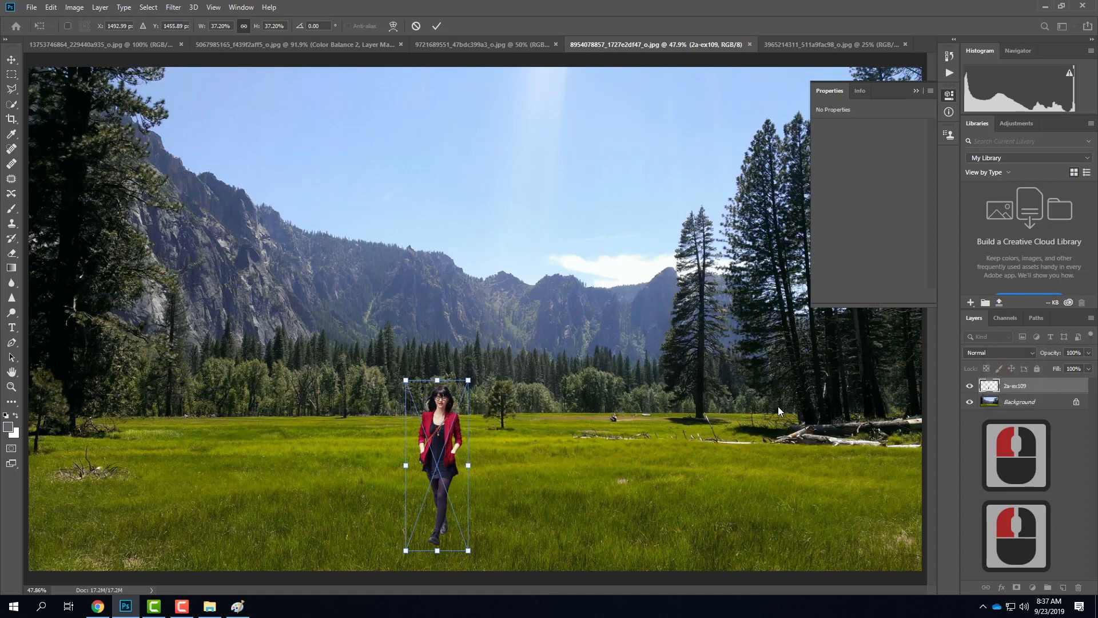
pyautogui.moveTo(422, 426); pyautogui.dragTo(370, 426)
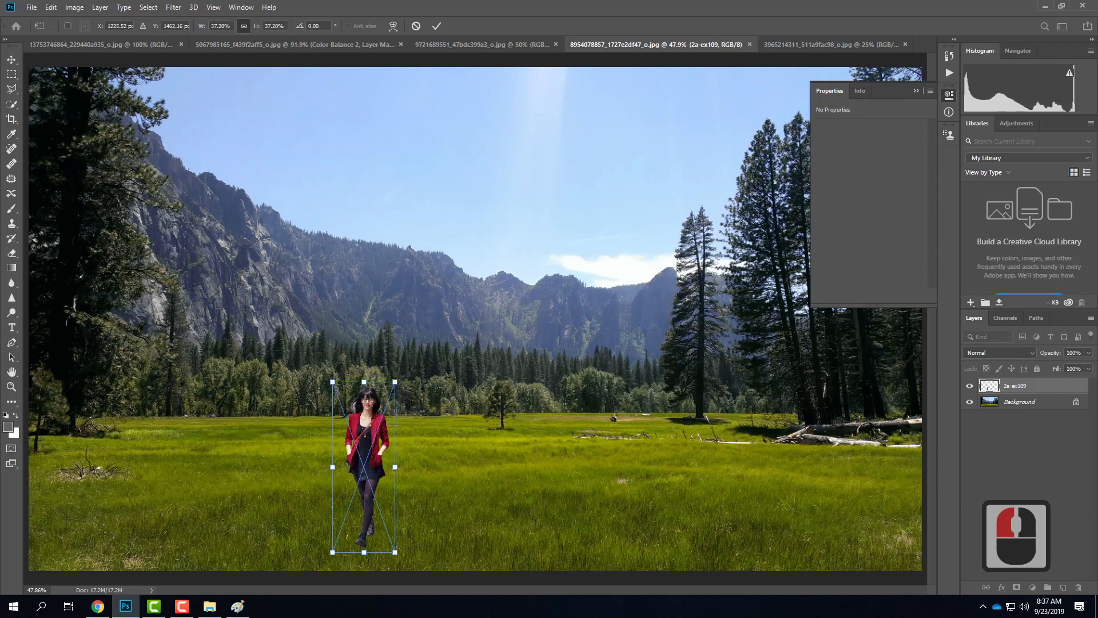
pyautogui.click(438, 25)
# Examine the placed woman's feet and the surrounding grass across the meadow at 100% zoom.
pyautogui.press('m')
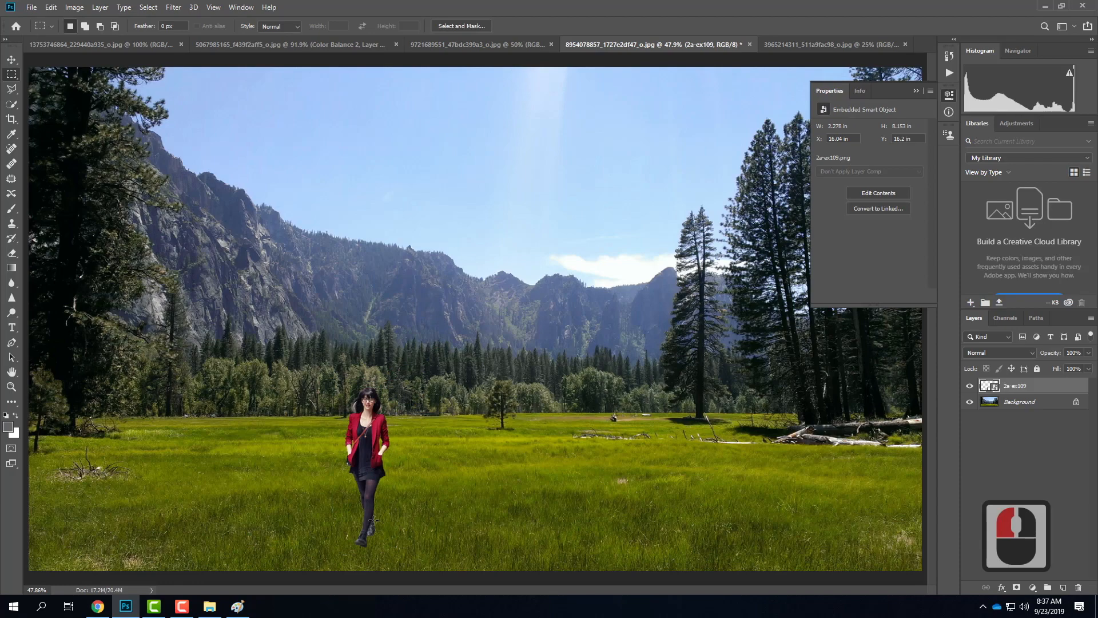
pyautogui.hotkey('ctrl', '=')
pyautogui.hotkey('ctrl', '=')
pyautogui.hotkey('ctrl', '=')
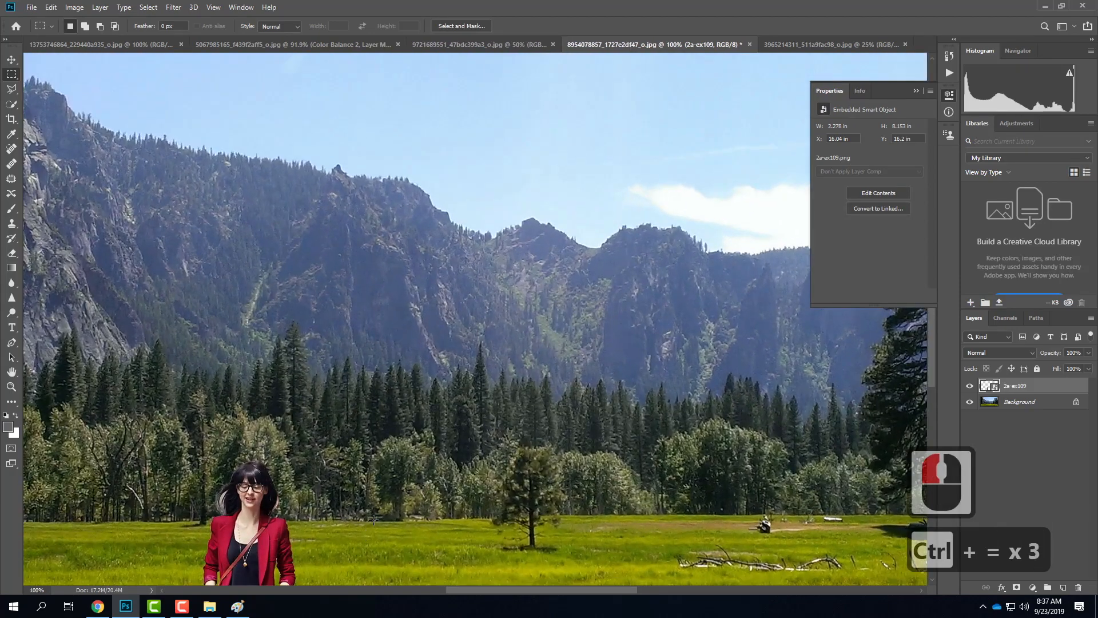
pyautogui.scroll(-16, 374, 519)
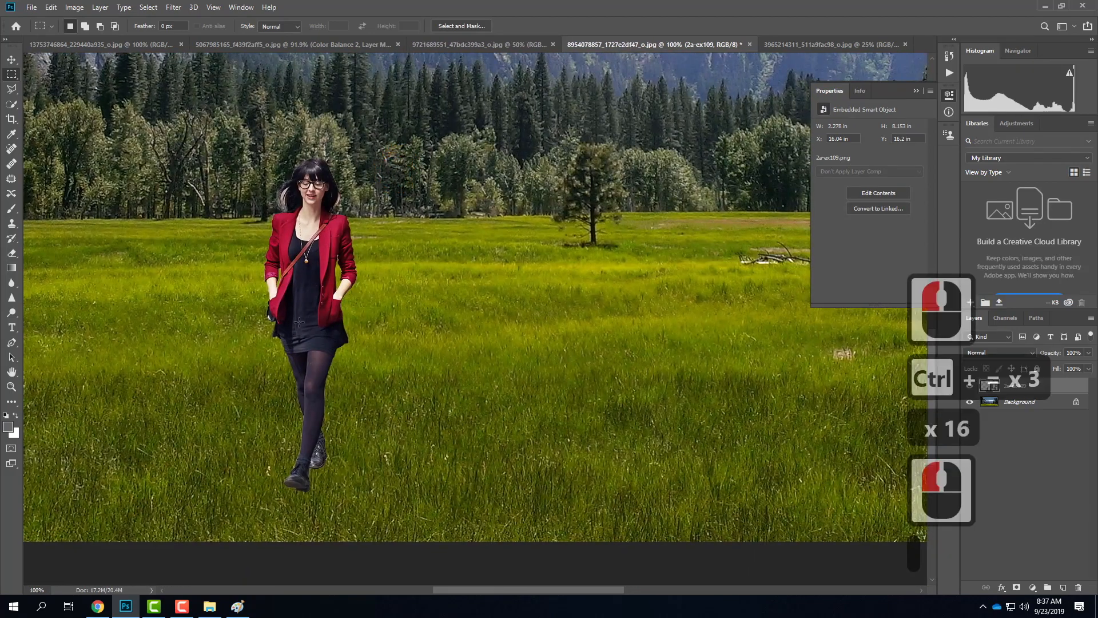
pyautogui.hscroll(20, 544, 314)
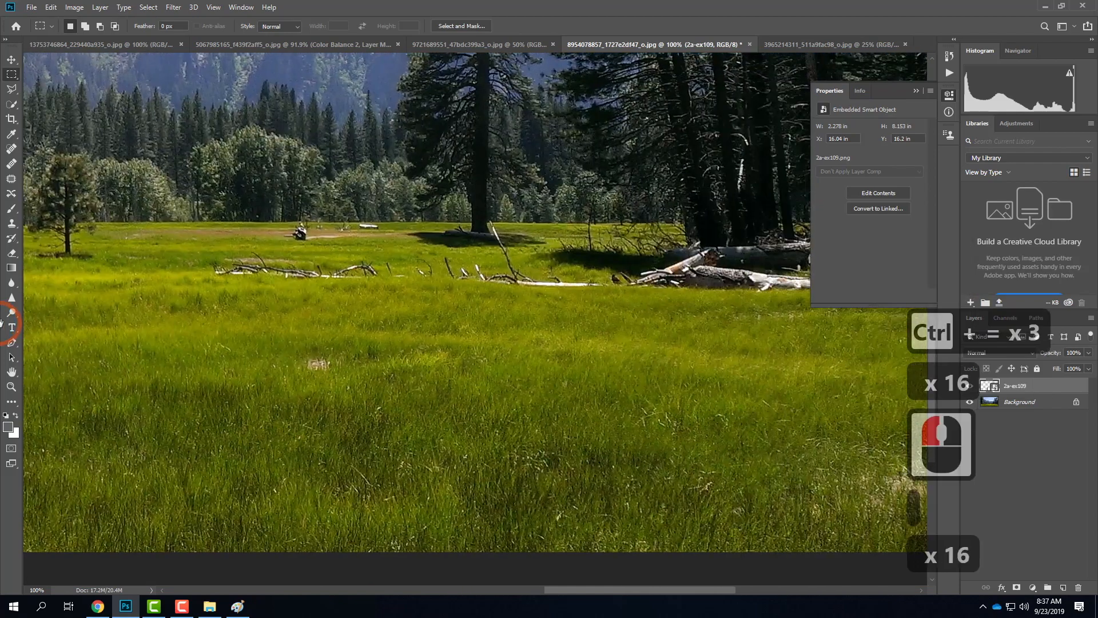
pyautogui.hscroll(-20, 501, 305)
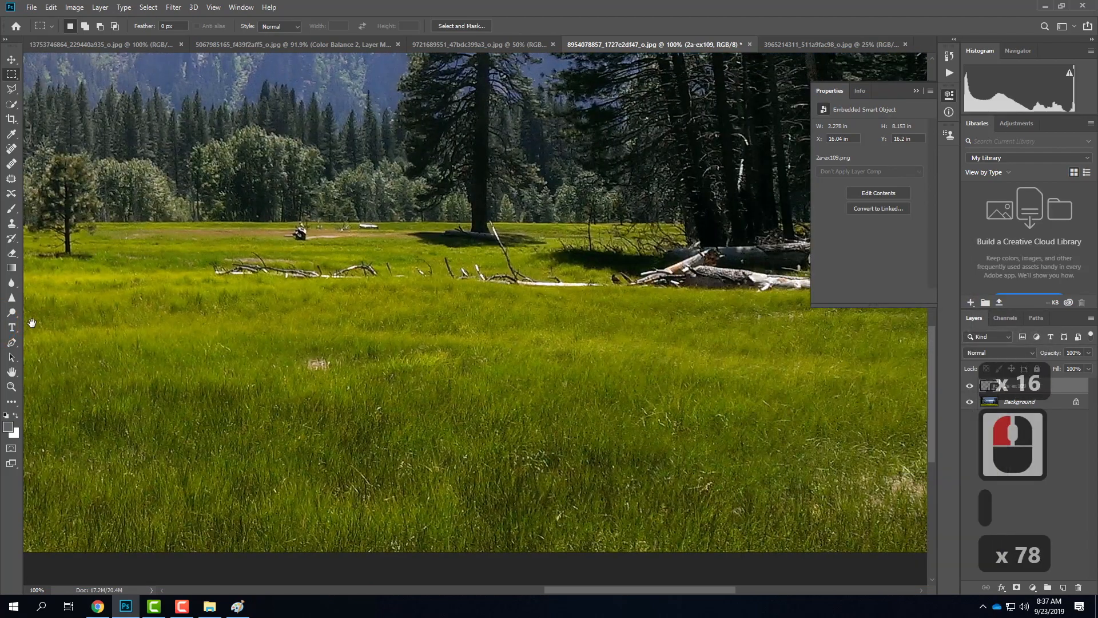
pyautogui.hscroll(-20, 501, 305)
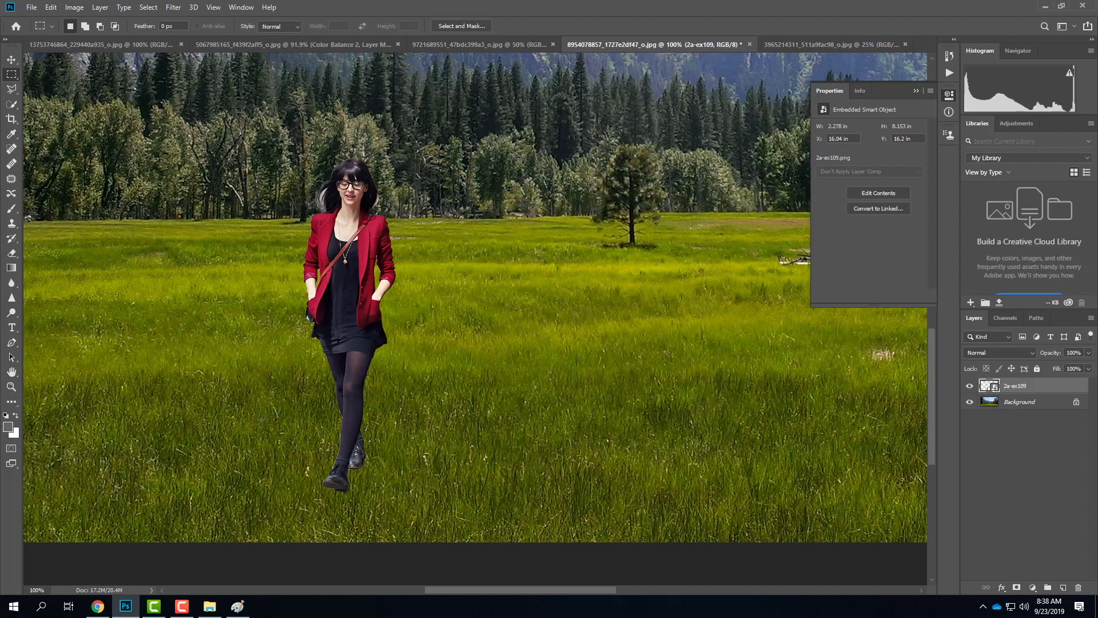
# Copy a rectangular patch of grass about 6.11 by 2.82 in around the woman's feet from the Background and paste it as a new layer.
pyautogui.click(12, 70)
pyautogui.click(314, 411)
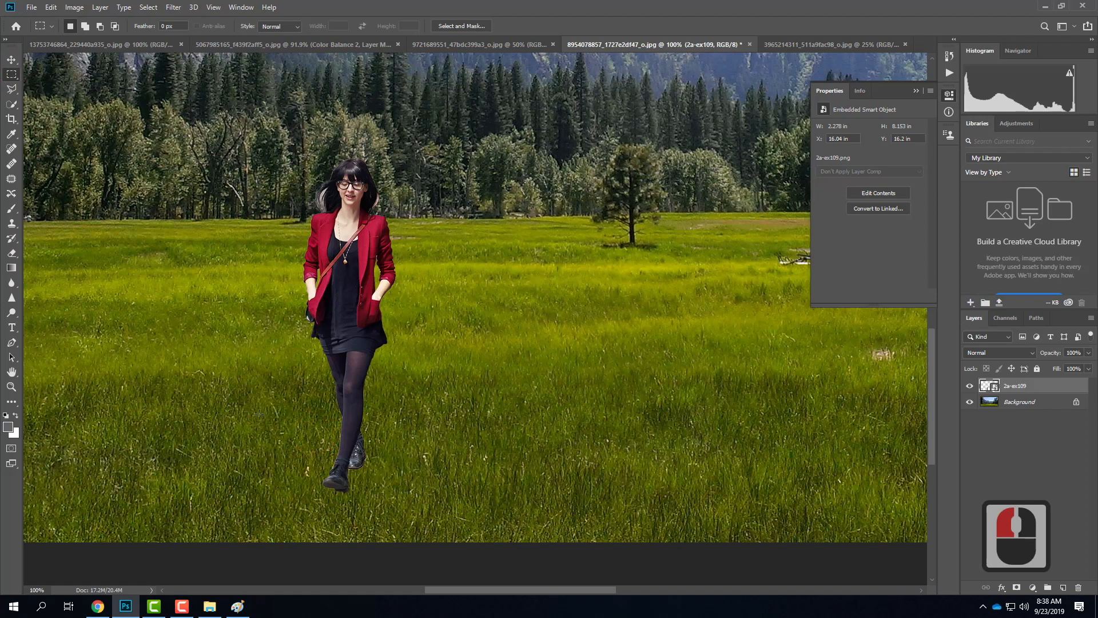
pyautogui.moveTo(217, 410); pyautogui.dragTo(468, 523)
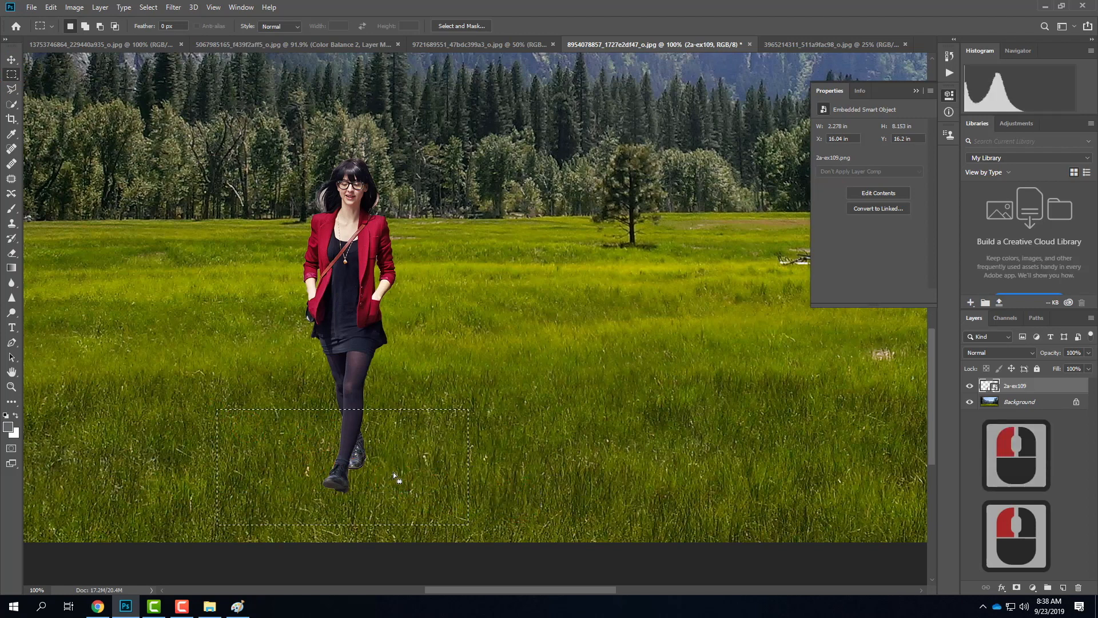
pyautogui.click(1023, 406)
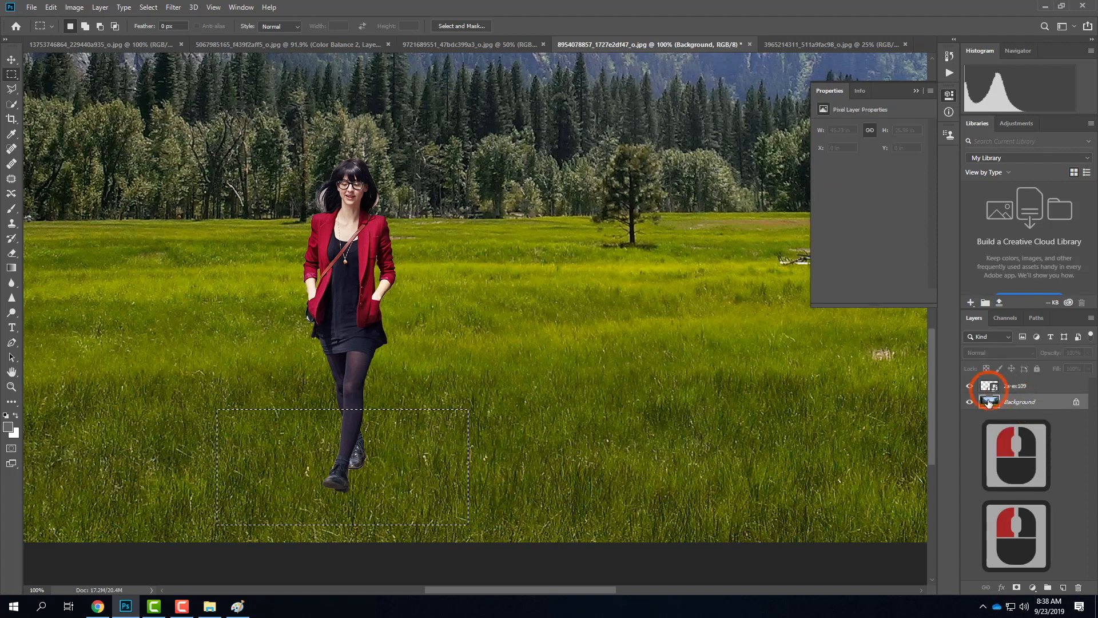
pyautogui.click(51, 7)
pyautogui.click(54, 88)
pyautogui.click(51, 7)
pyautogui.click(61, 110)
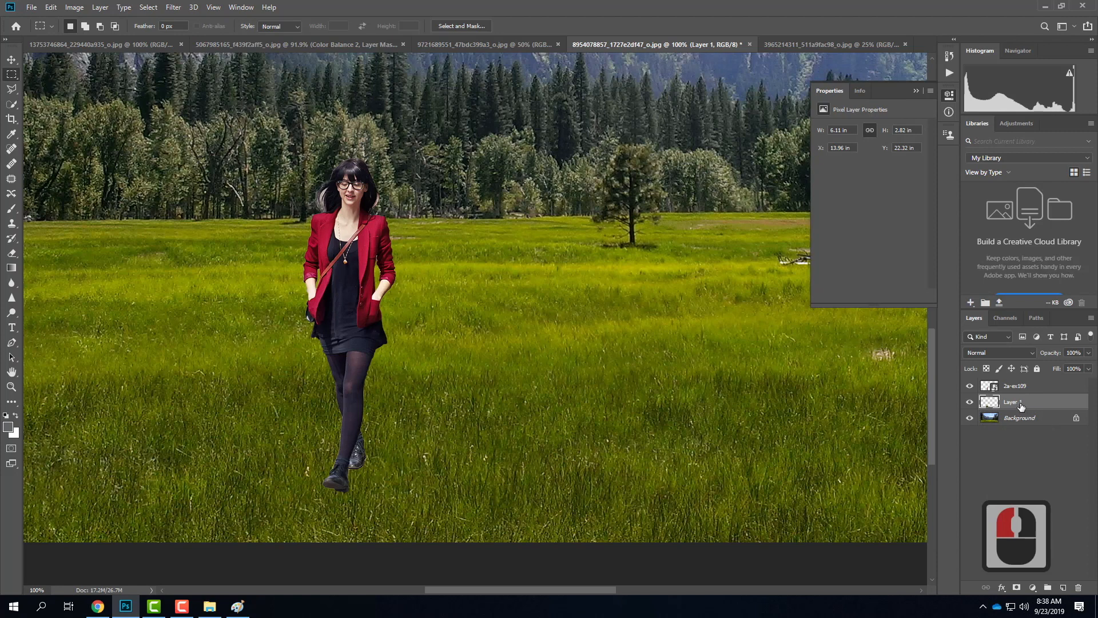
# Hide the Background layer and move the pasted grass layer above the 2a-ex109 layer, keeping the woman visible.
pyautogui.click(969, 417)
pyautogui.click(969, 386)
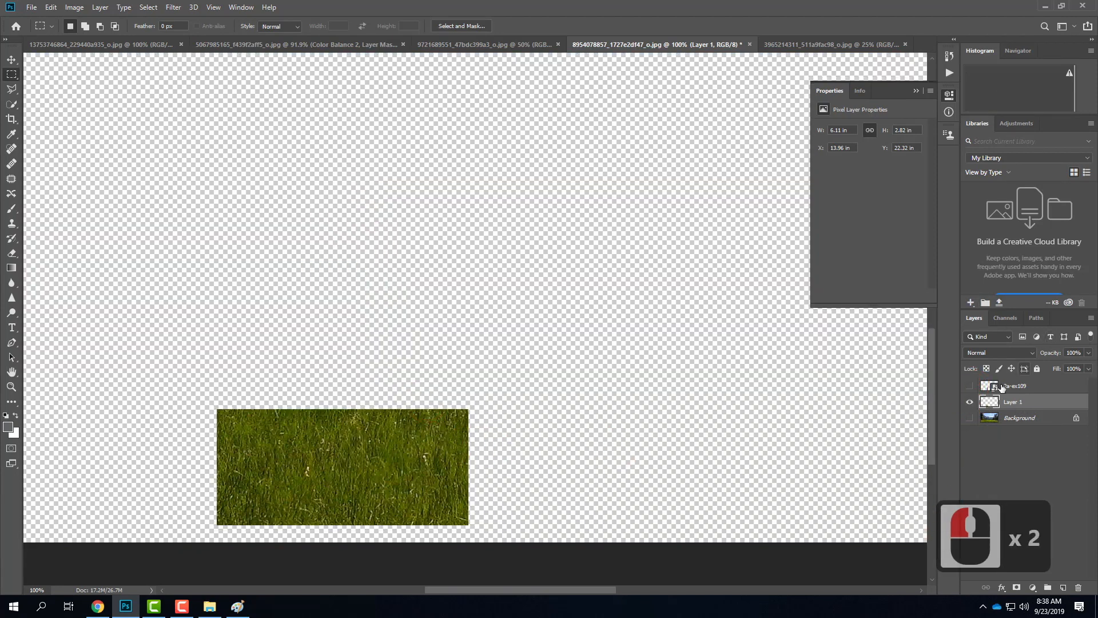
pyautogui.moveTo(1030, 403); pyautogui.dragTo(1028, 382)
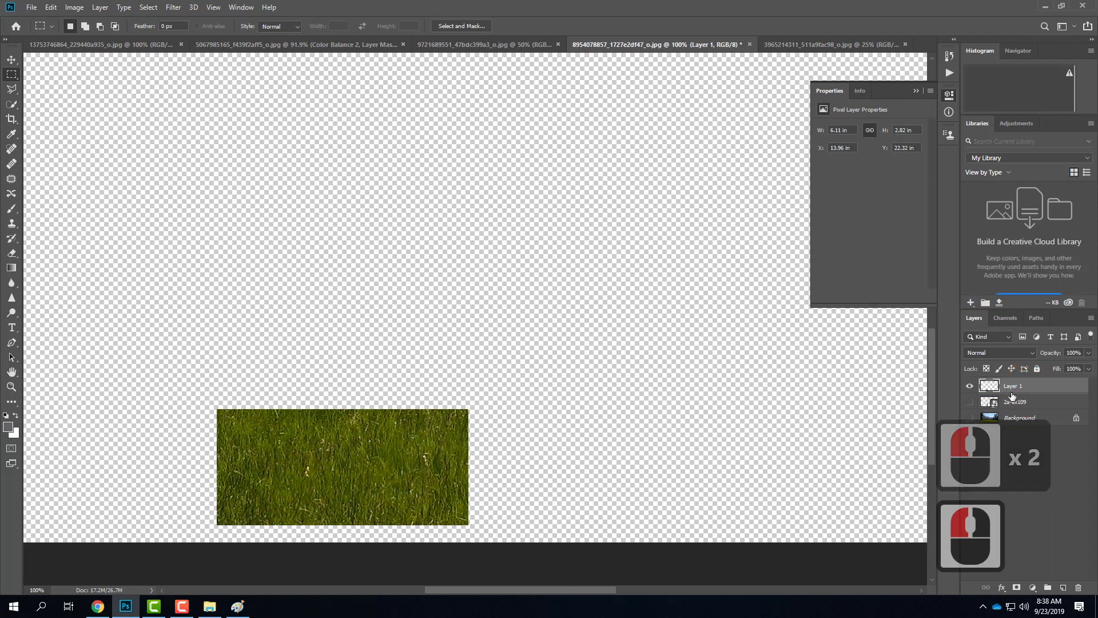
pyautogui.click(969, 402)
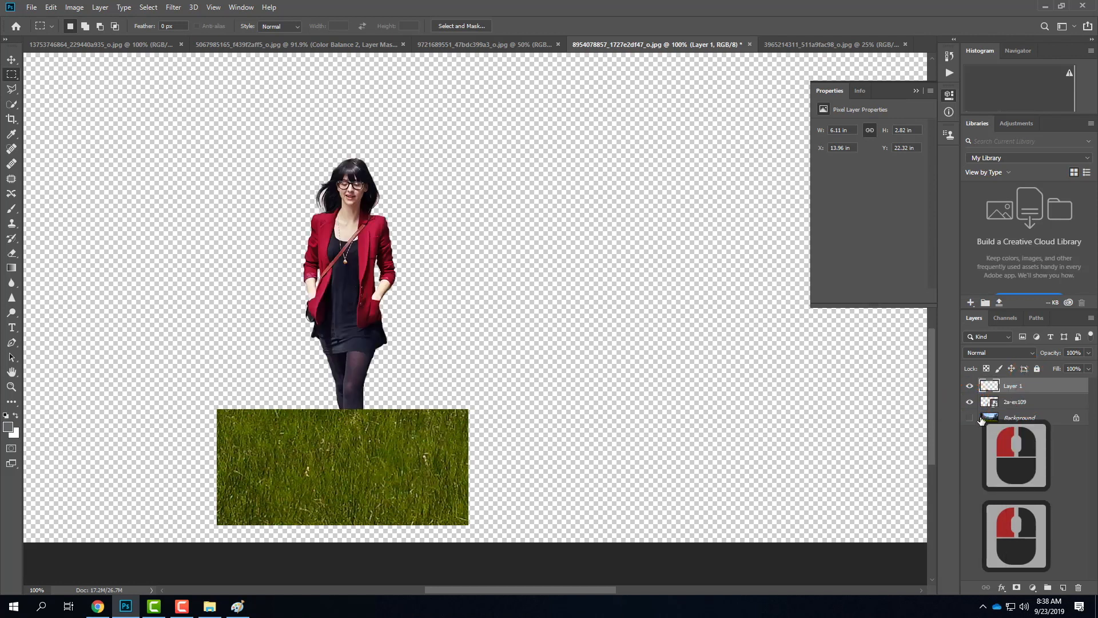
# Select the woman's outline on the 2a-ex109 layer by picking the surrounding empty area with the Magic Wand and inverting the selection.
pyautogui.click(970, 418)
pyautogui.click(970, 418)
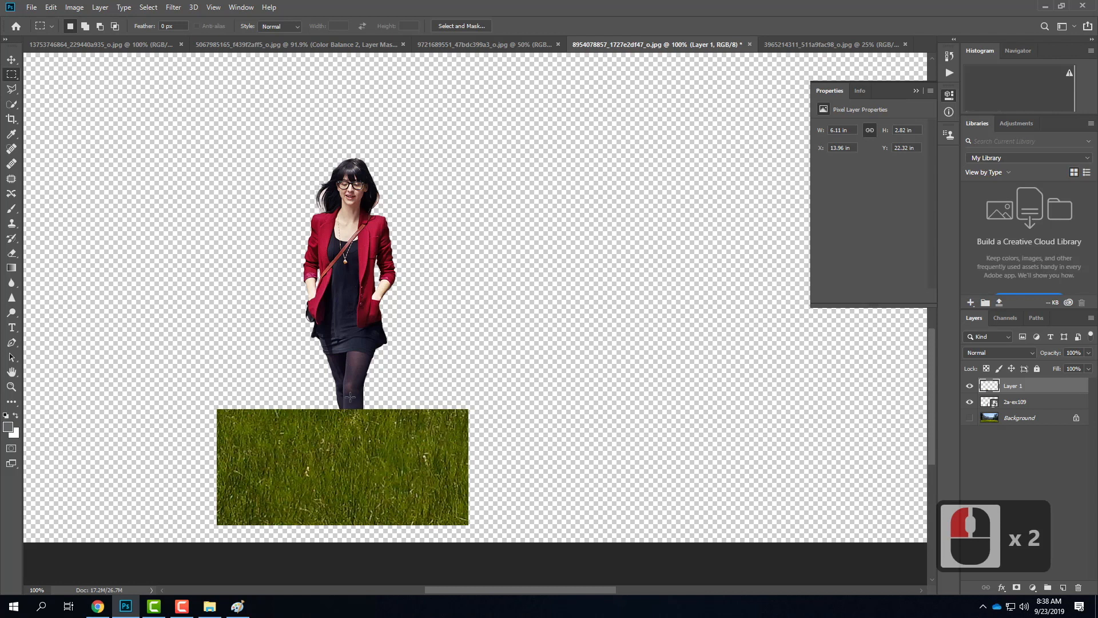
pyautogui.click(13, 106)
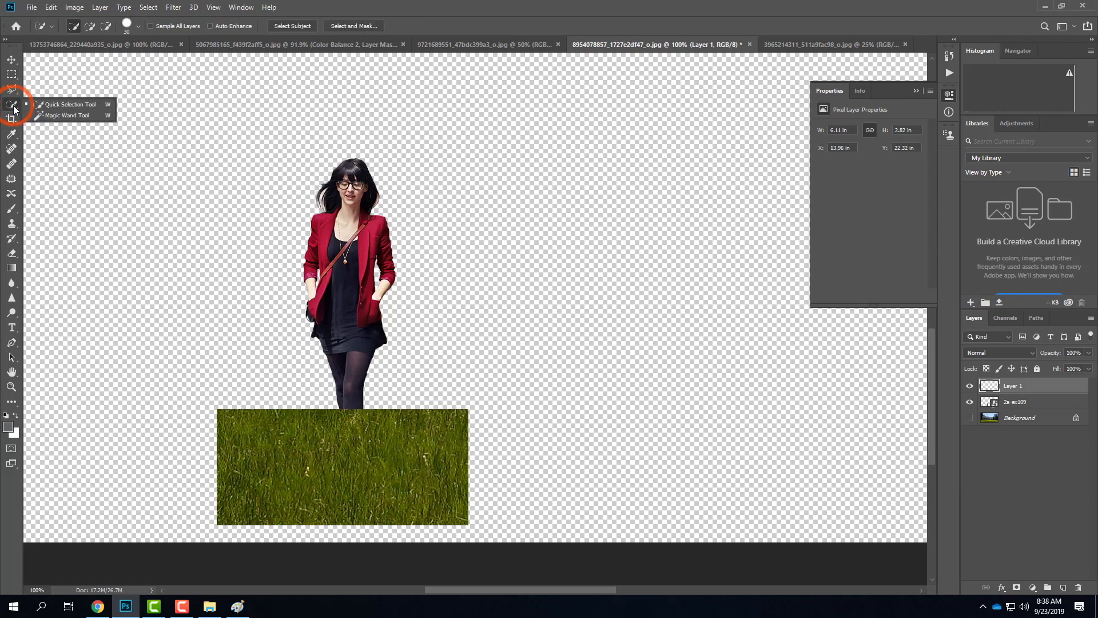
pyautogui.click(67, 115)
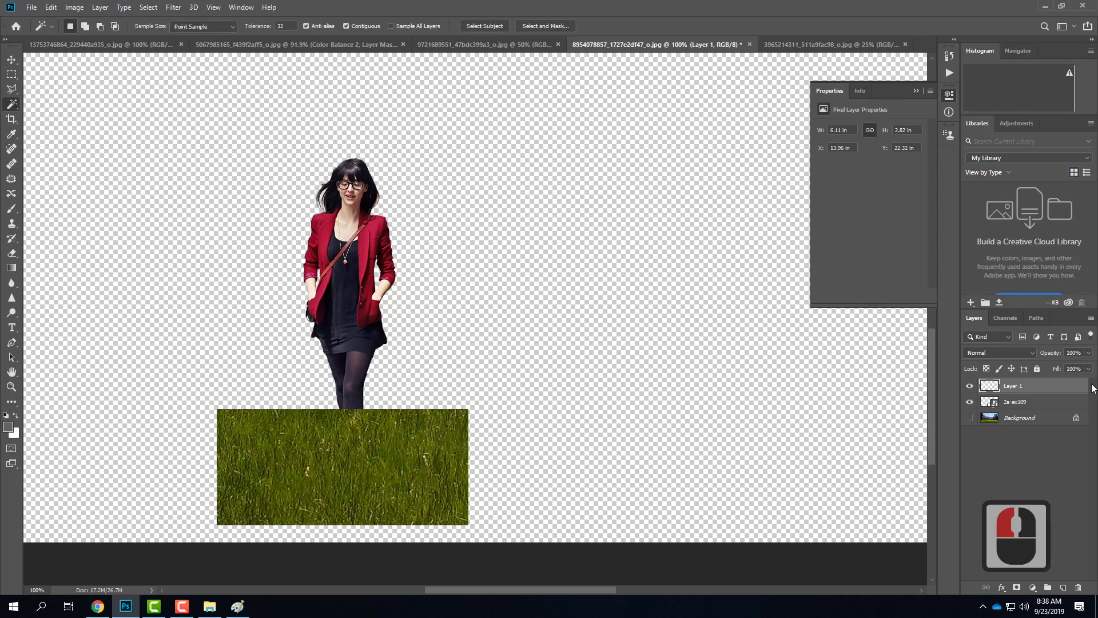
pyautogui.click(1036, 402)
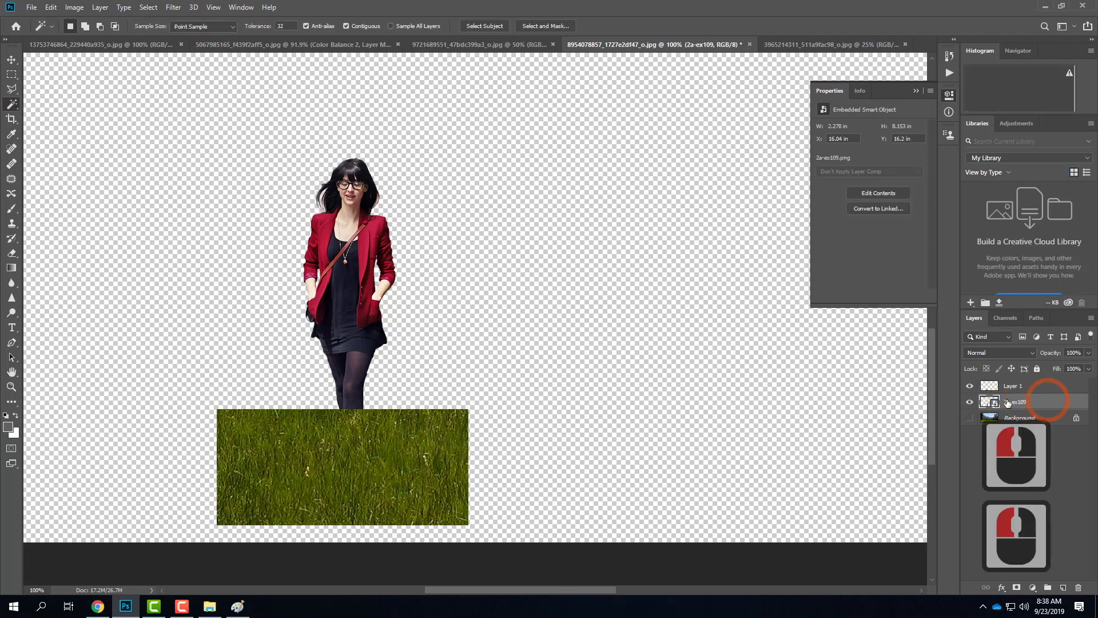
pyautogui.click(437, 315)
pyautogui.click(319, 436)
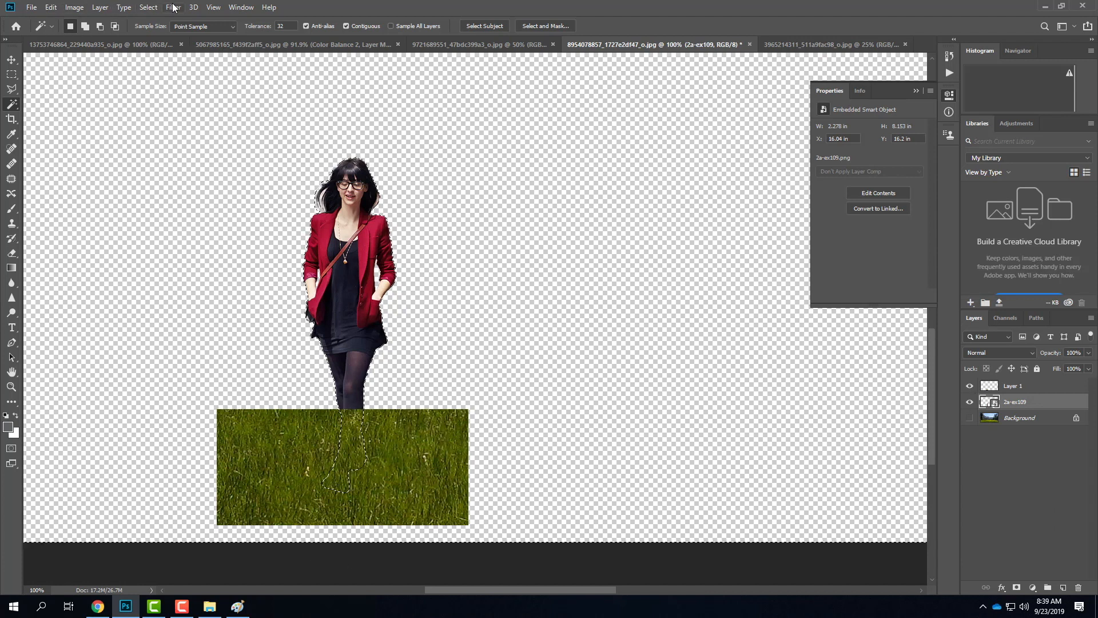
pyautogui.click(148, 7)
pyautogui.click(153, 54)
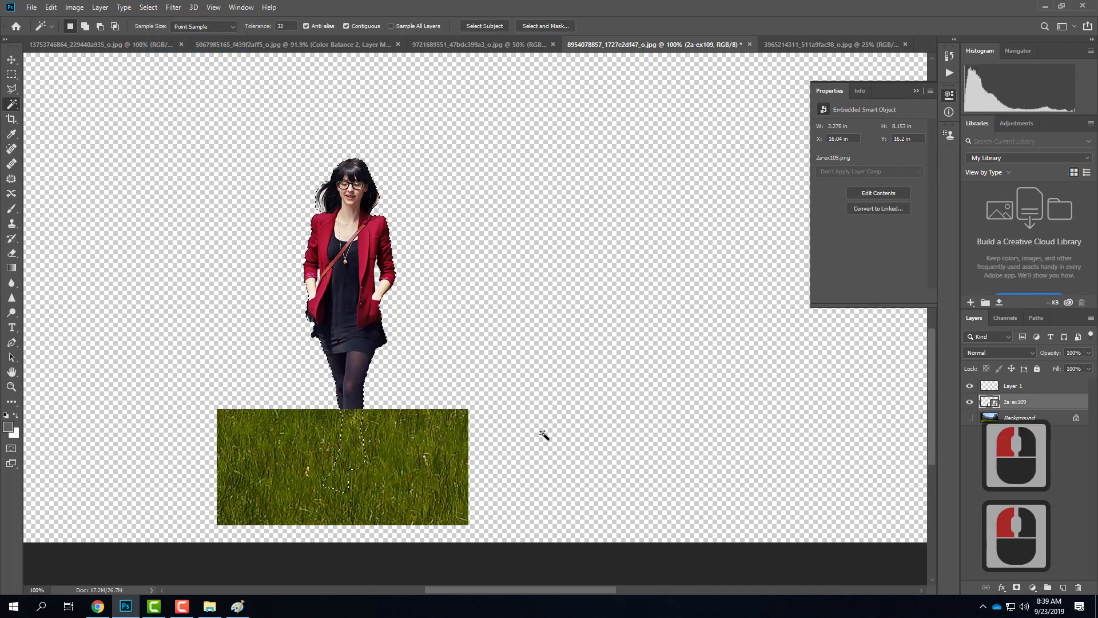
# Rename the 2a-ex109 layer as Lady and the pasted grass layer as Grass Cover.
pyautogui.click(1027, 387)
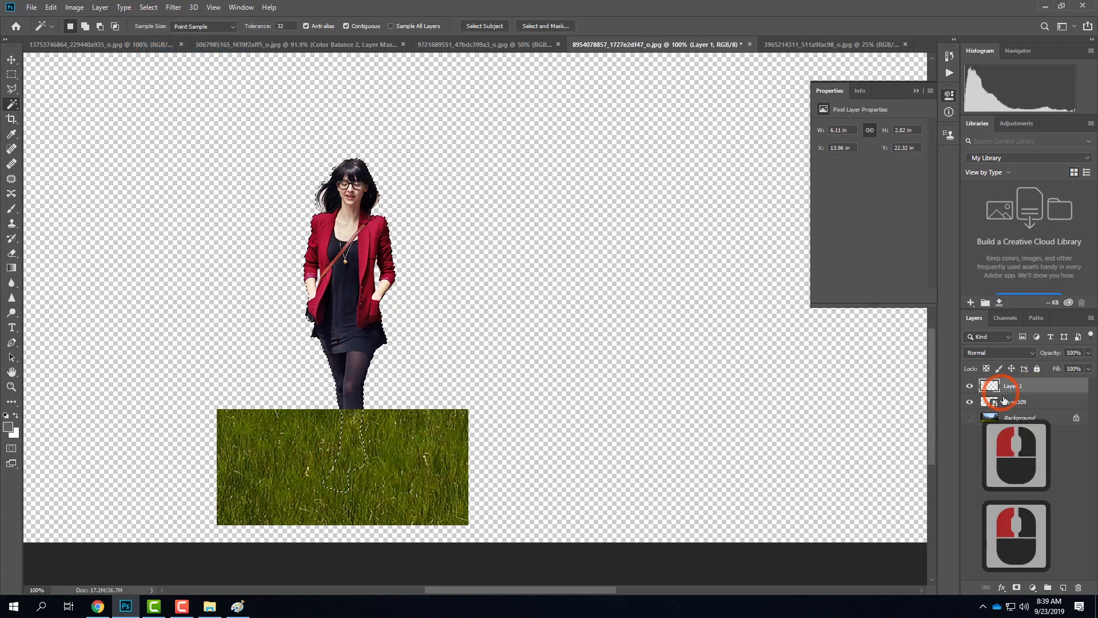
pyautogui.click(1023, 403)
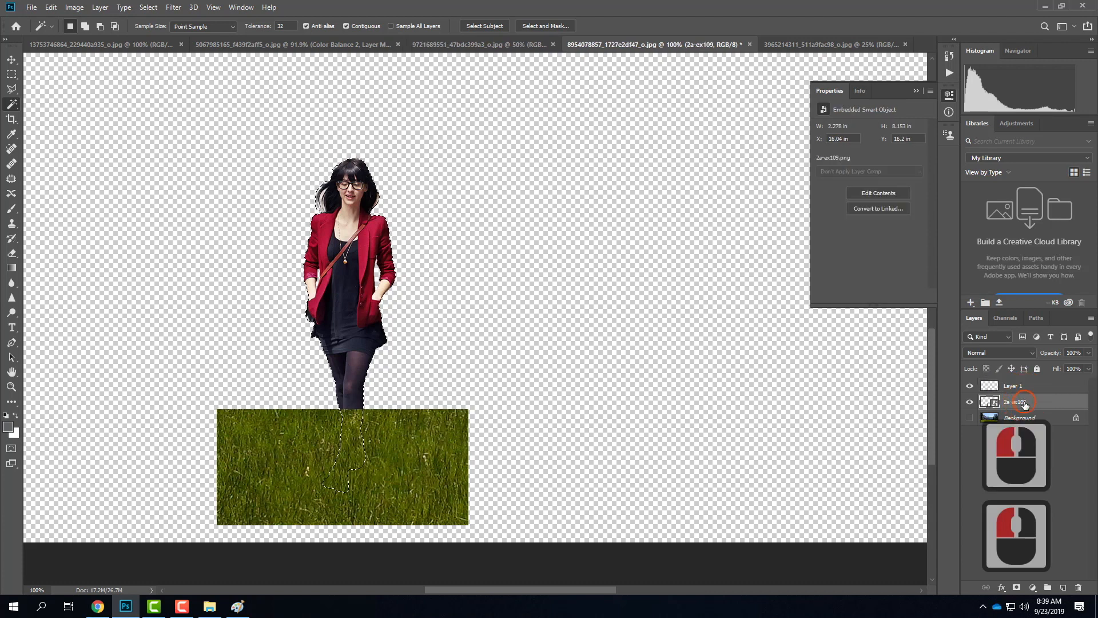
pyautogui.doubleClick(1024, 403)
pyautogui.write('Lady')
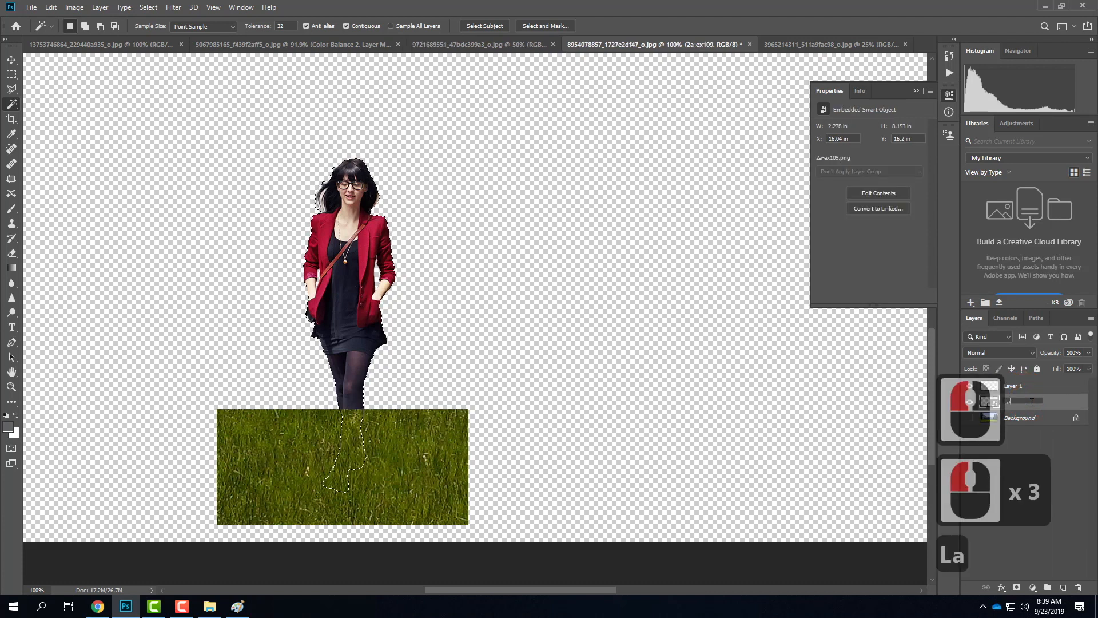
pyautogui.click(1011, 388)
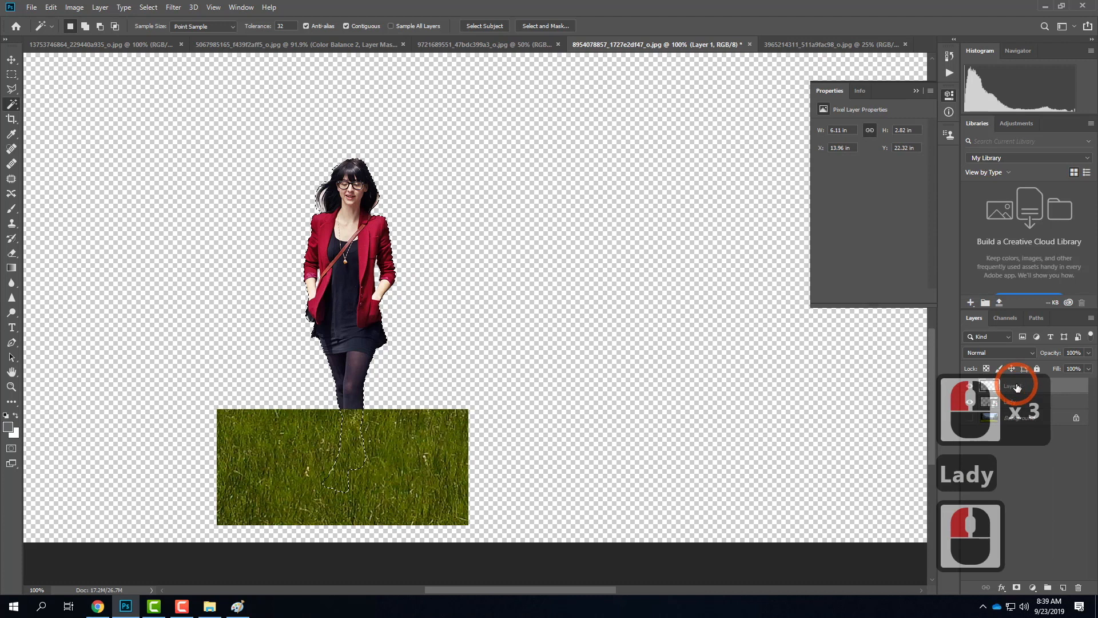
pyautogui.doubleClick(1011, 389)
pyautogui.write('Gra')
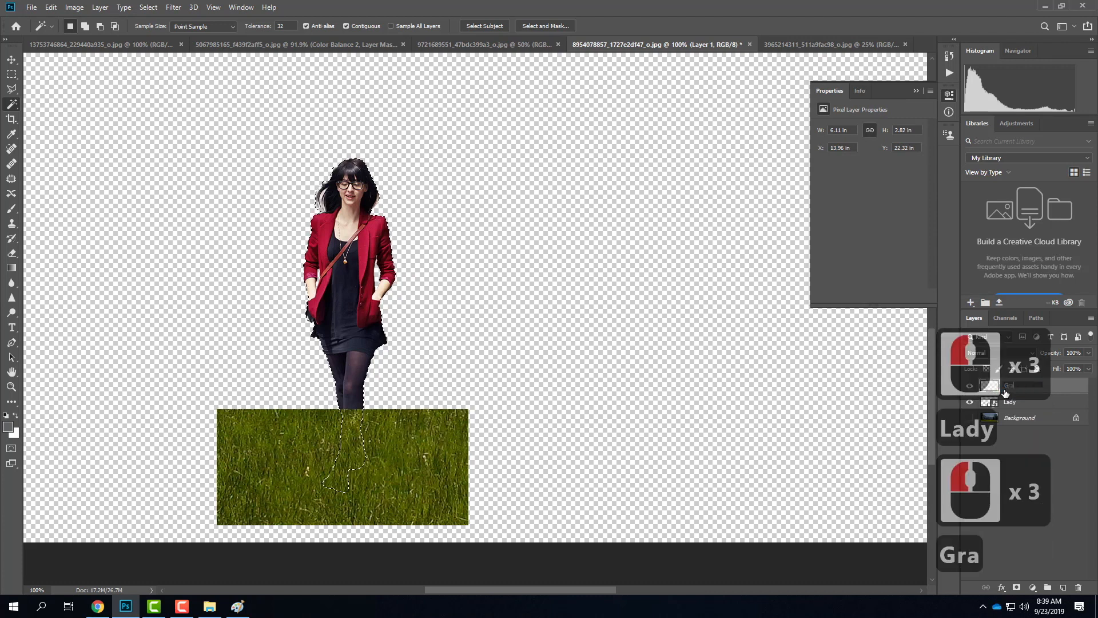
pyautogui.write('ss Cover')
pyautogui.press('Return')
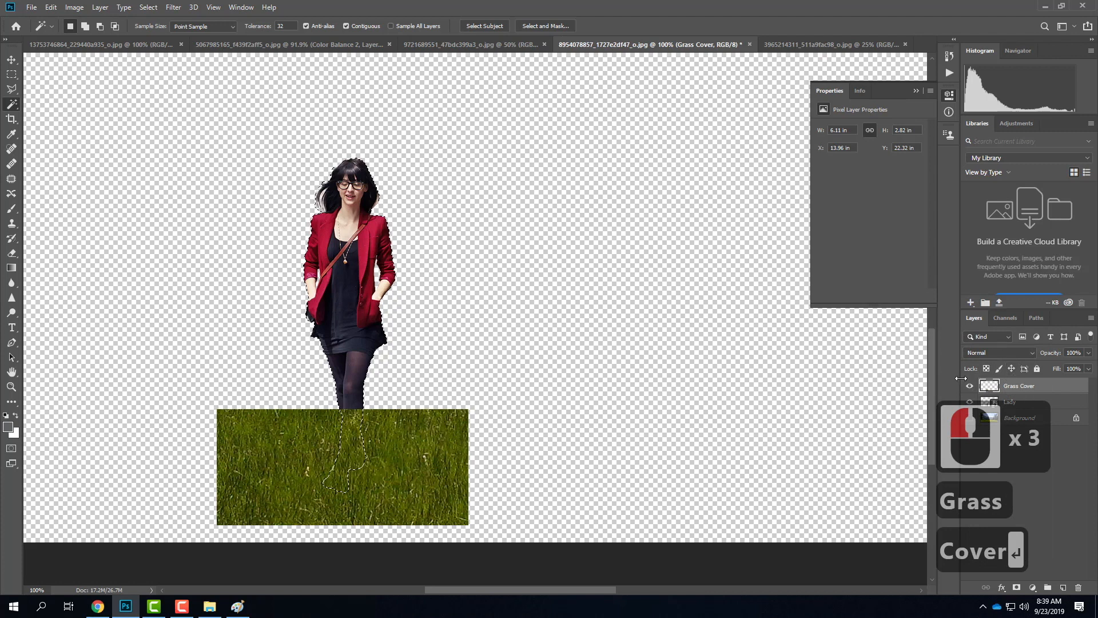
# Delete the woman's silhouette from the Grass Cover layer and clear the selection.
pyautogui.click(1035, 388)
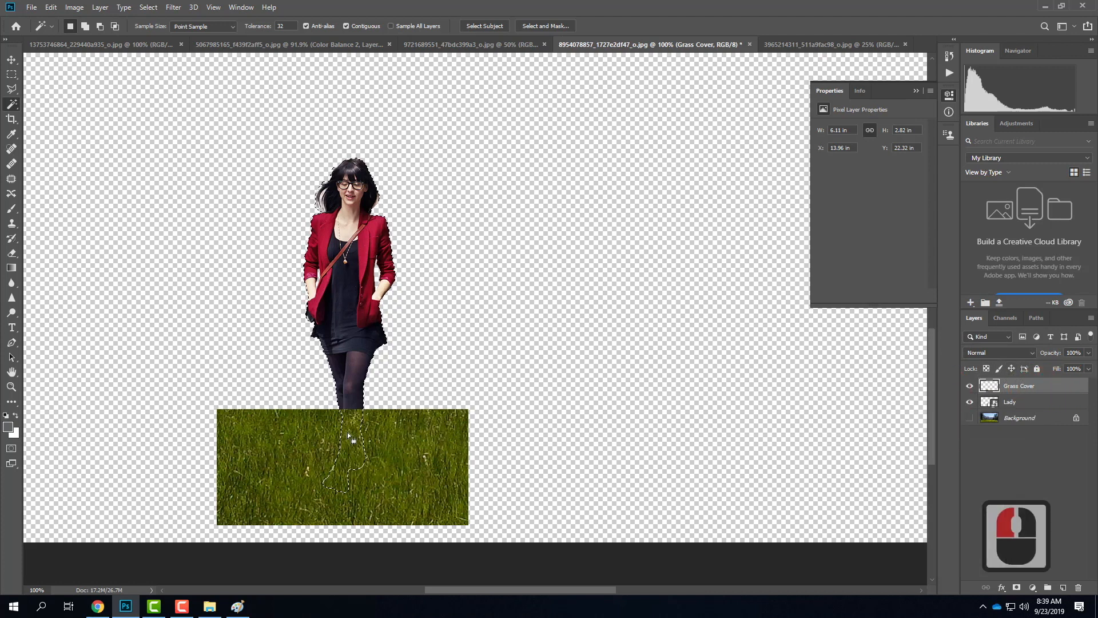
pyautogui.press('Delete')
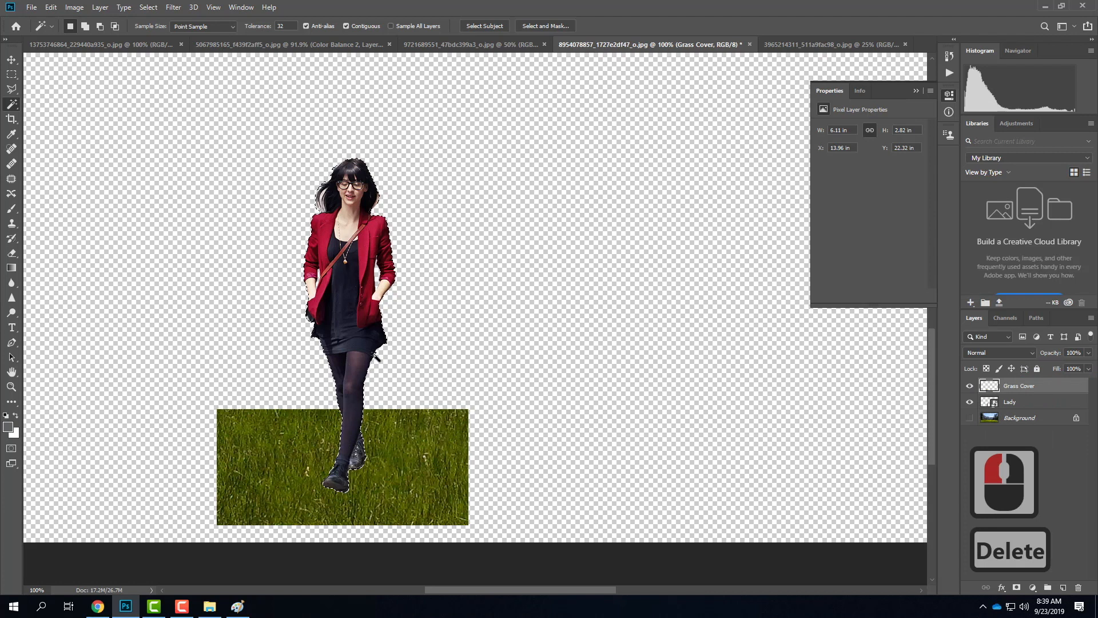
pyautogui.click(11, 74)
pyautogui.click(262, 245)
pyautogui.click(443, 410)
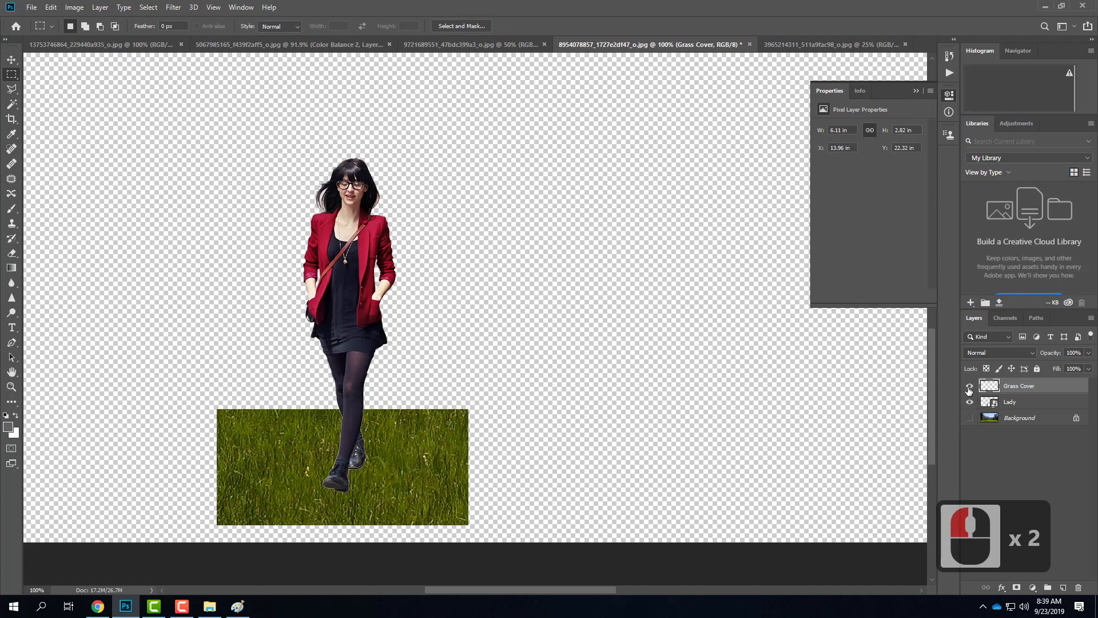
# Compare the woman in the meadow with and without the Grass Cover layer, and leave only Grass Cover visible.
pyautogui.click(970, 386)
pyautogui.click(969, 418)
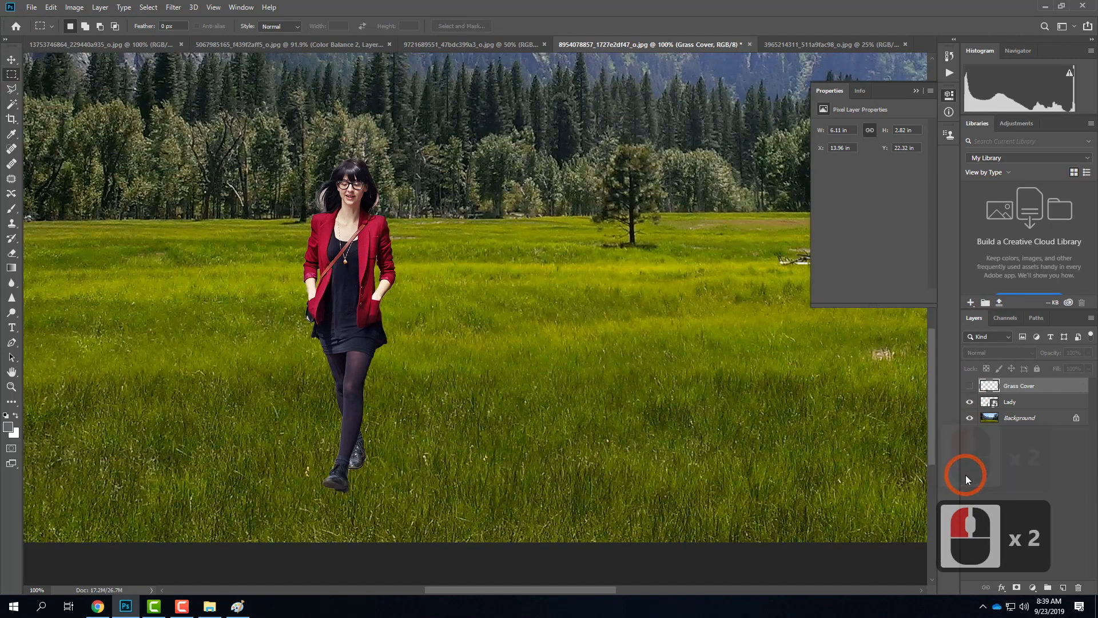
pyautogui.click(969, 386)
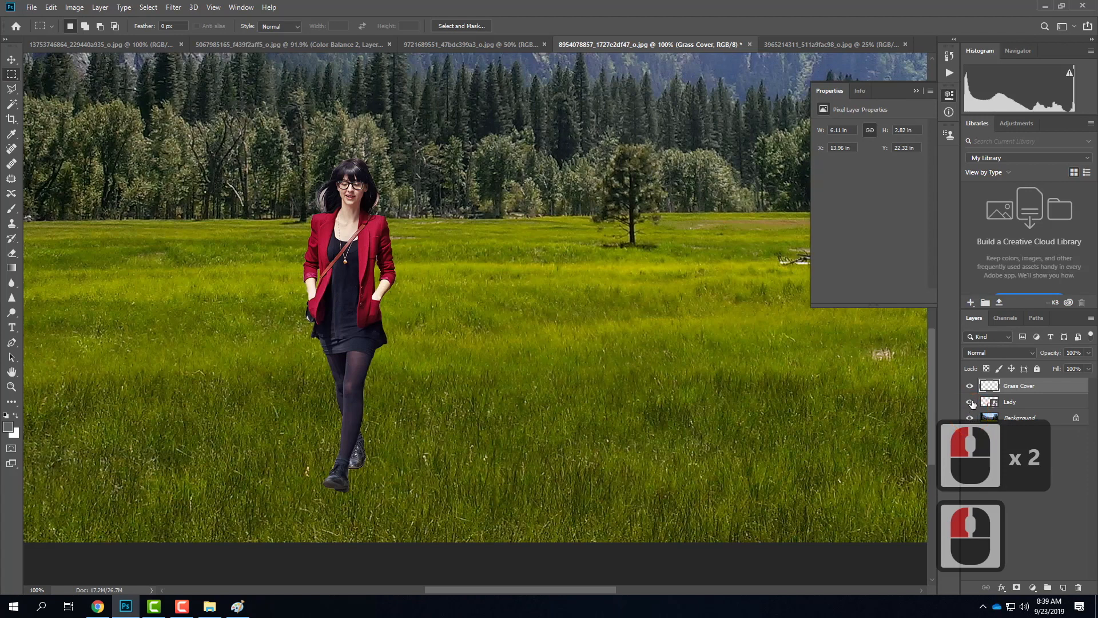
pyautogui.click(970, 402)
pyautogui.click(969, 417)
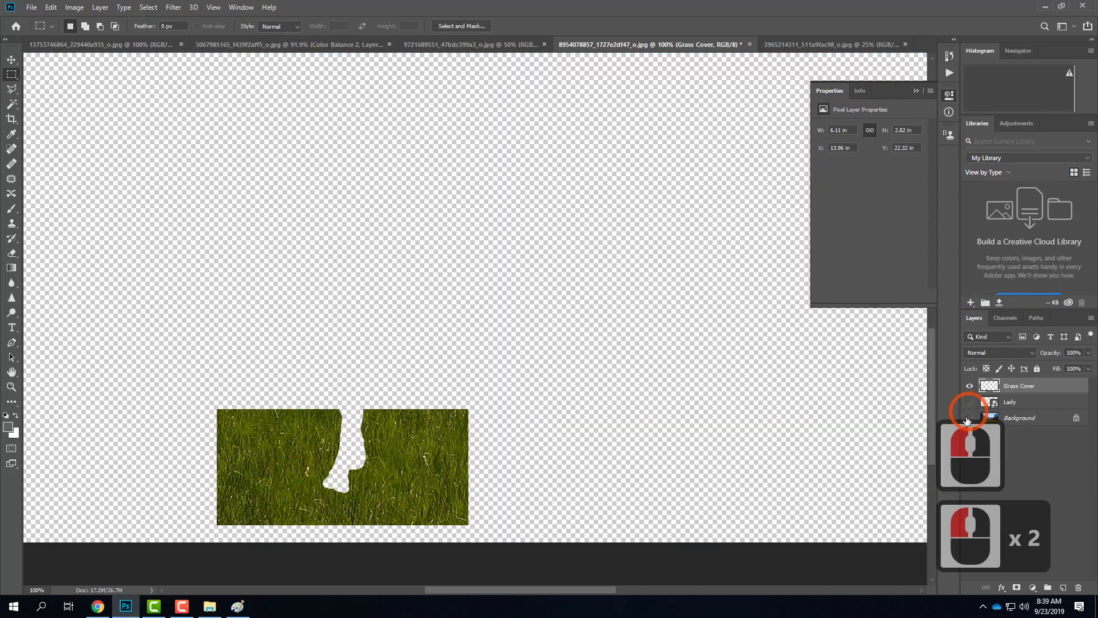
pyautogui.click(336, 461)
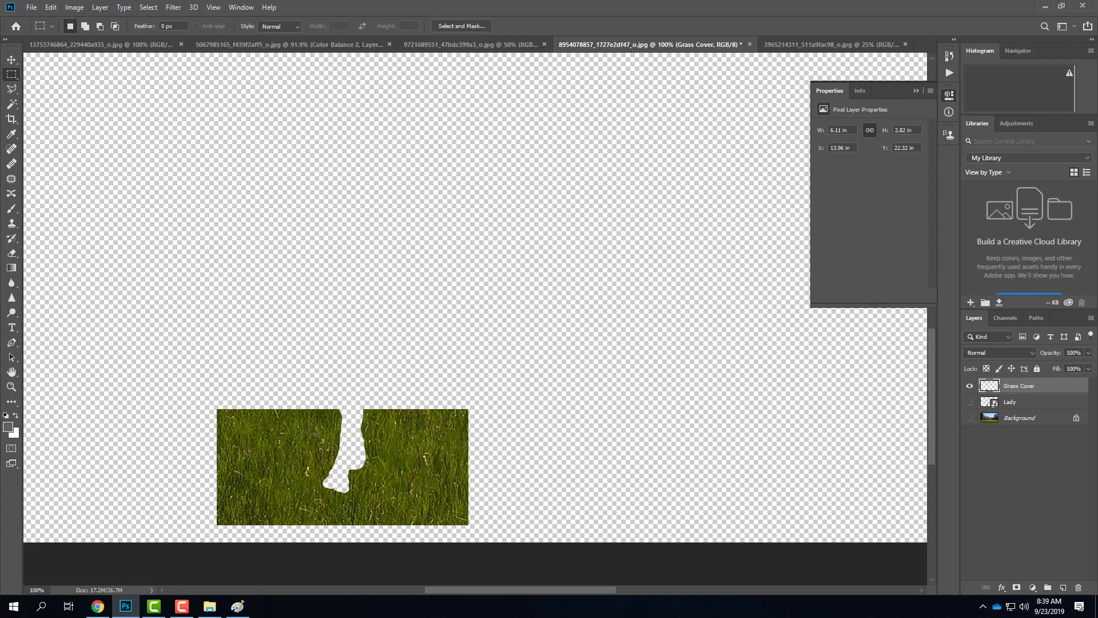
# Restore the Legacy Brushes set to the brush presets for the Clone Stamp tool.
pyautogui.click(12, 223)
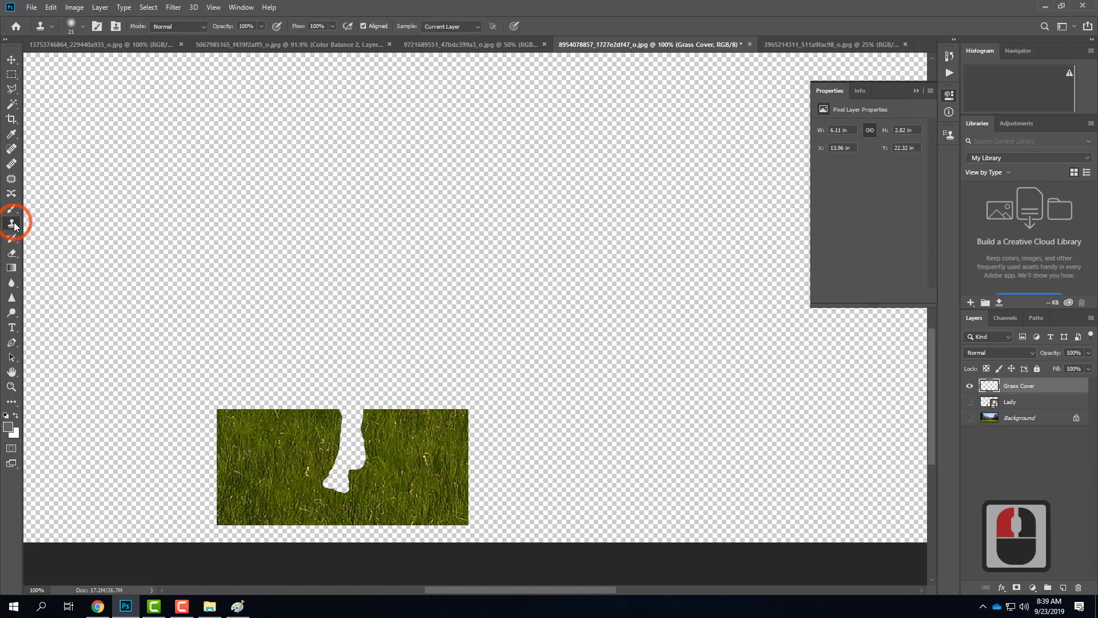
pyautogui.click(83, 25)
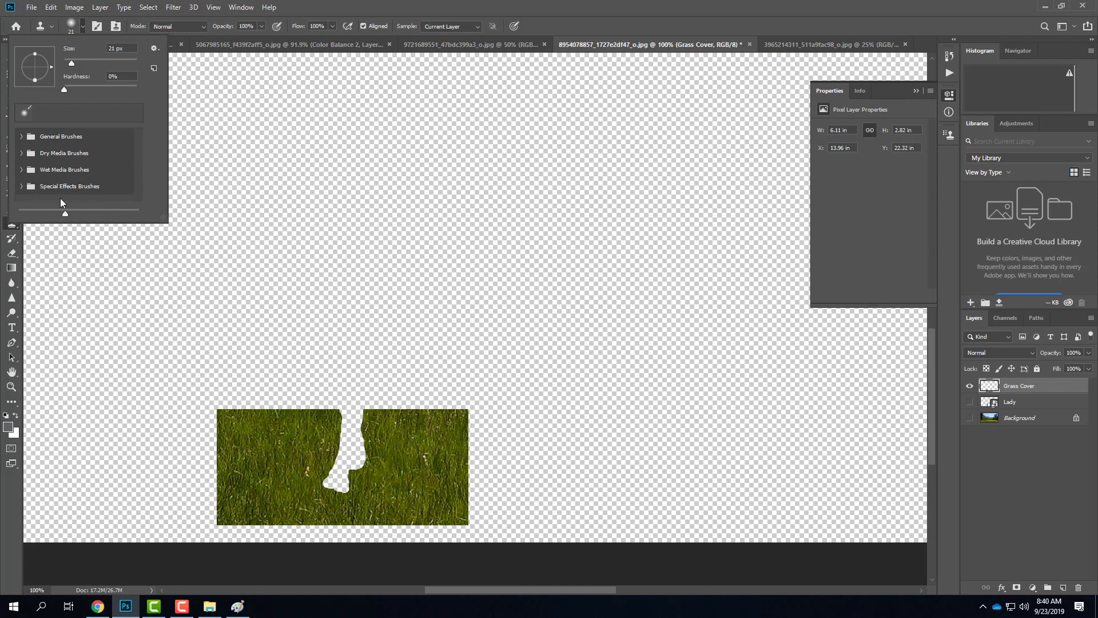
pyautogui.click(22, 187)
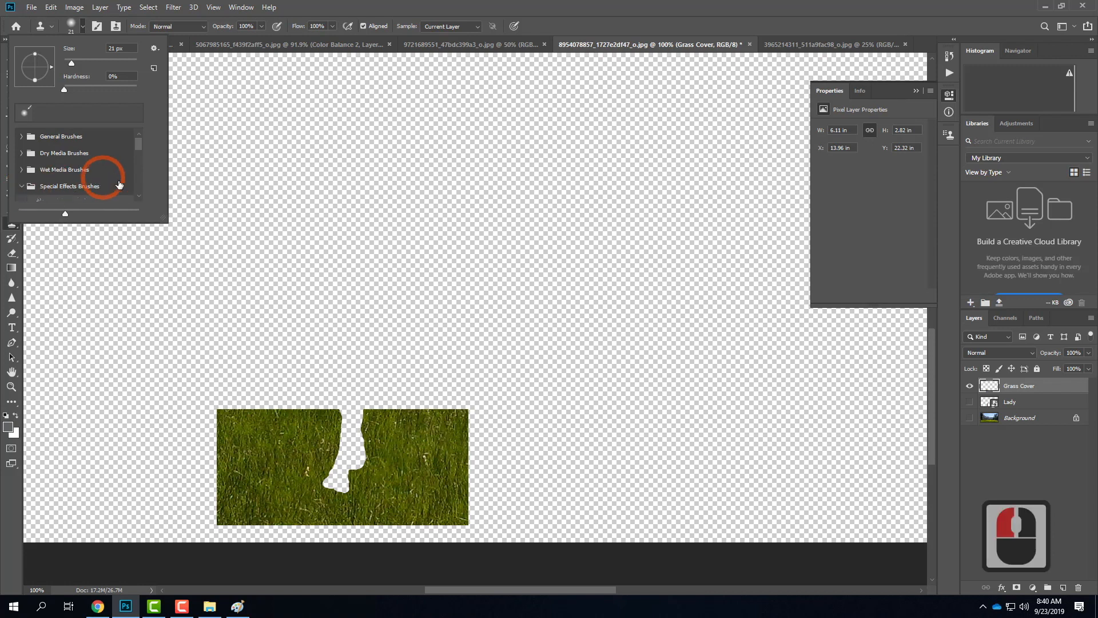
pyautogui.click(138, 145)
pyautogui.moveTo(138, 146)
pyautogui.mouseDown()
pyautogui.moveTo(142, 197)
pyautogui.moveTo(152, 128)
pyautogui.mouseUp()
pyautogui.click(22, 187)
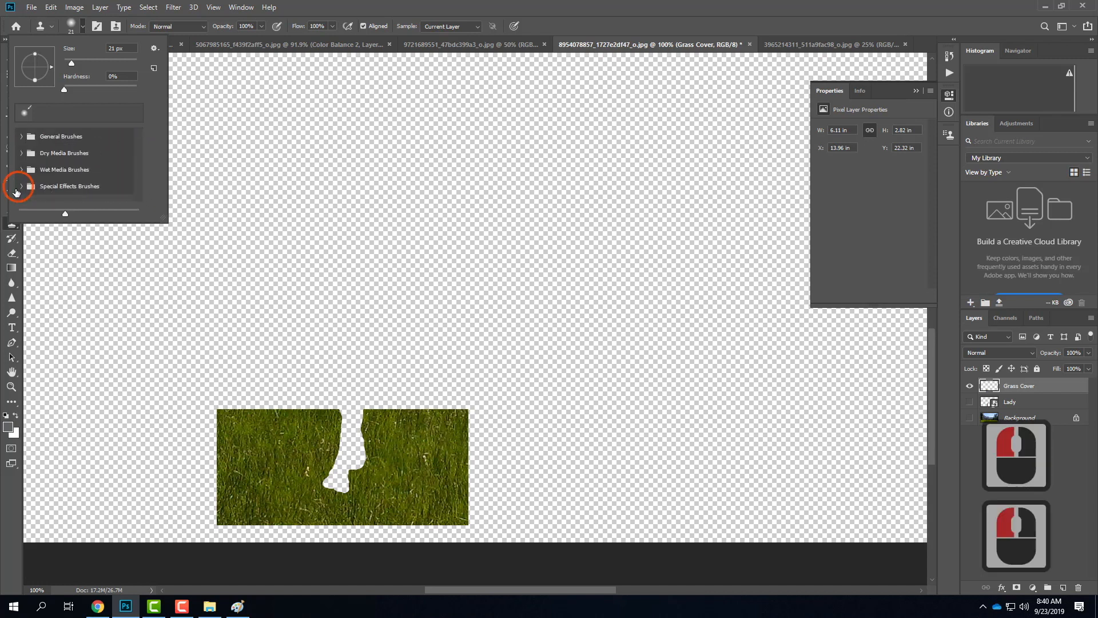
pyautogui.click(172, 57)
pyautogui.click(159, 49)
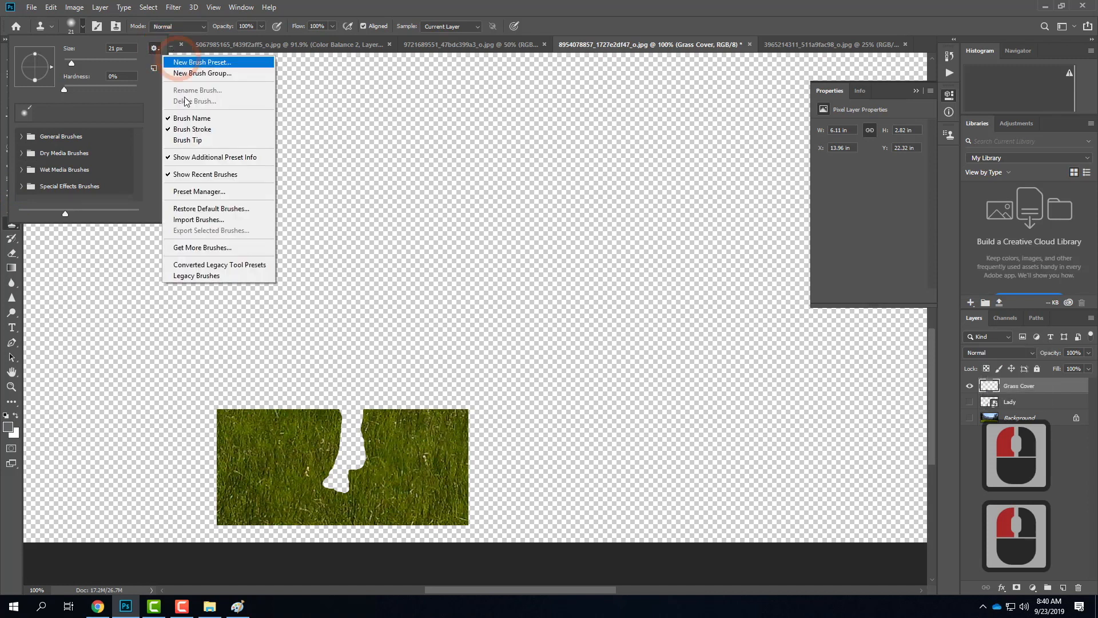
pyautogui.click(193, 277)
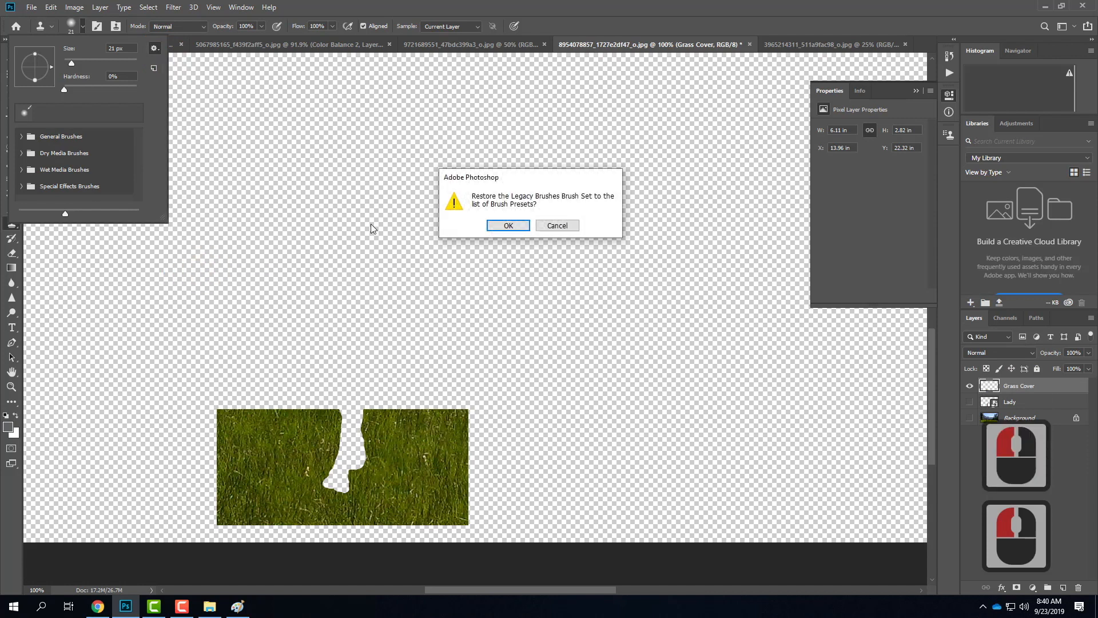
pyautogui.click(517, 227)
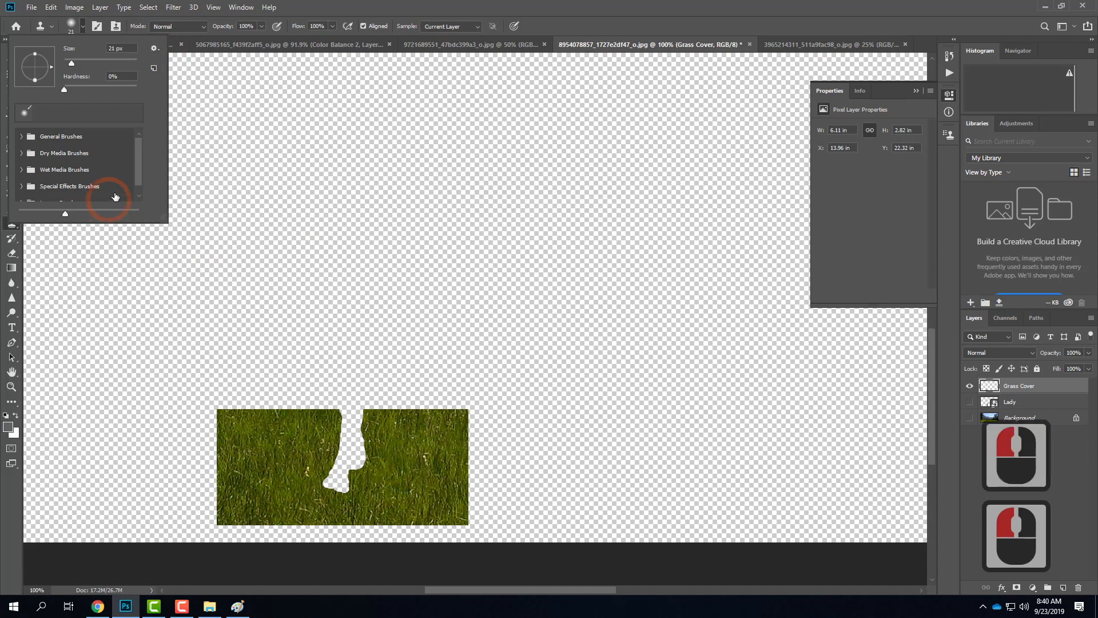
# Choose the Grass brush from the Default Brushes in the Legacy Brushes set for the Clone Stamp.
pyautogui.moveTo(140, 174); pyautogui.dragTo(139, 192)
pyautogui.click(23, 195)
pyautogui.click(139, 195)
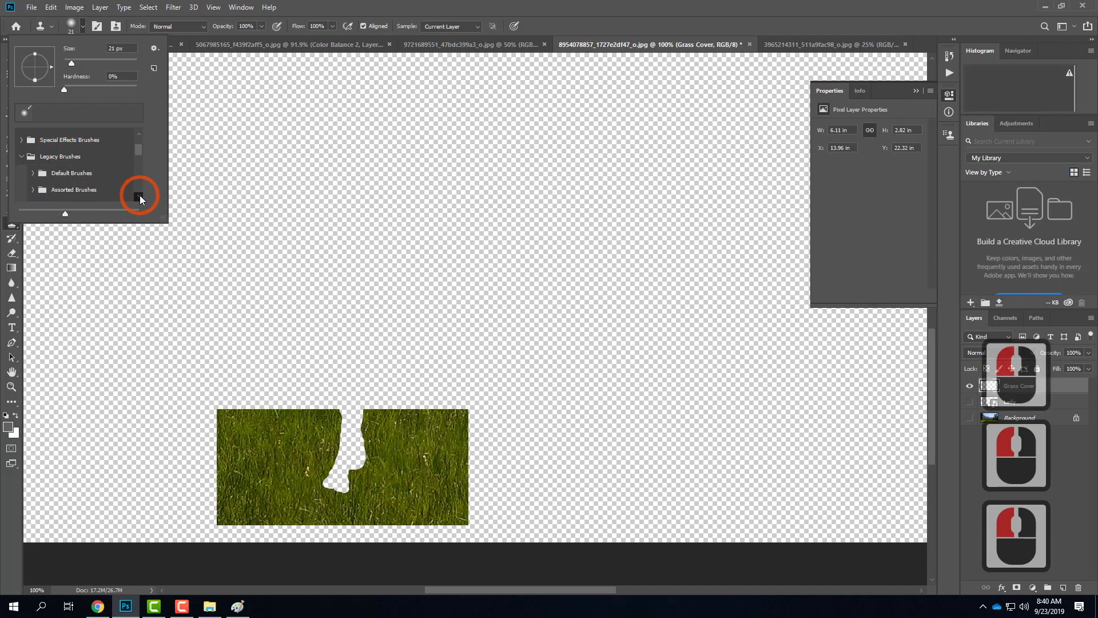
pyautogui.click(32, 153)
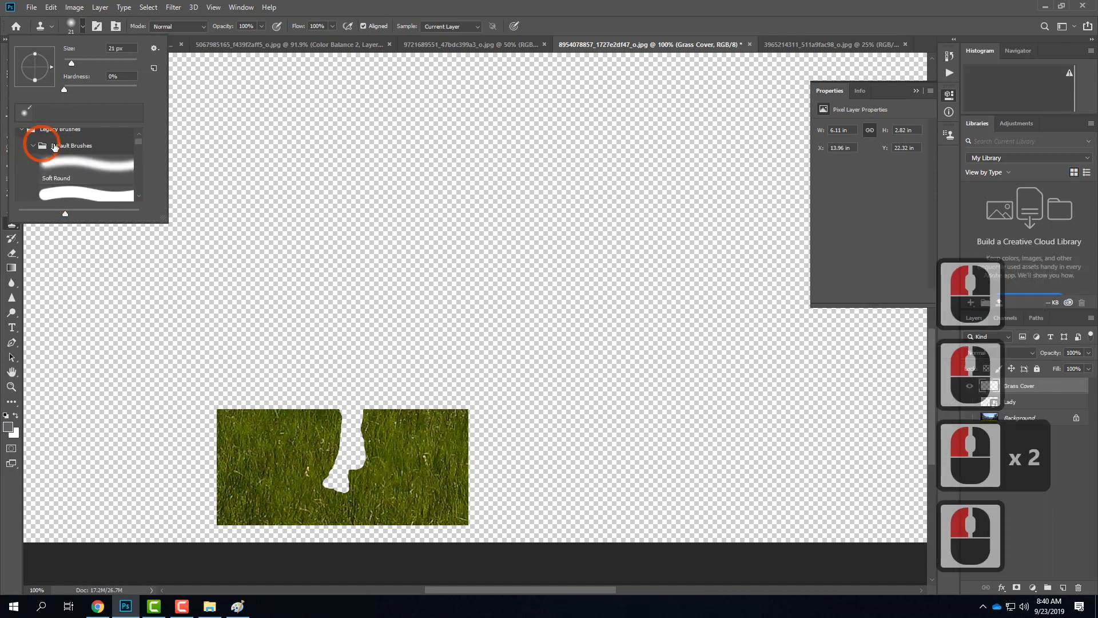
pyautogui.moveTo(137, 147); pyautogui.dragTo(142, 175)
pyautogui.doubleClick(75, 166)
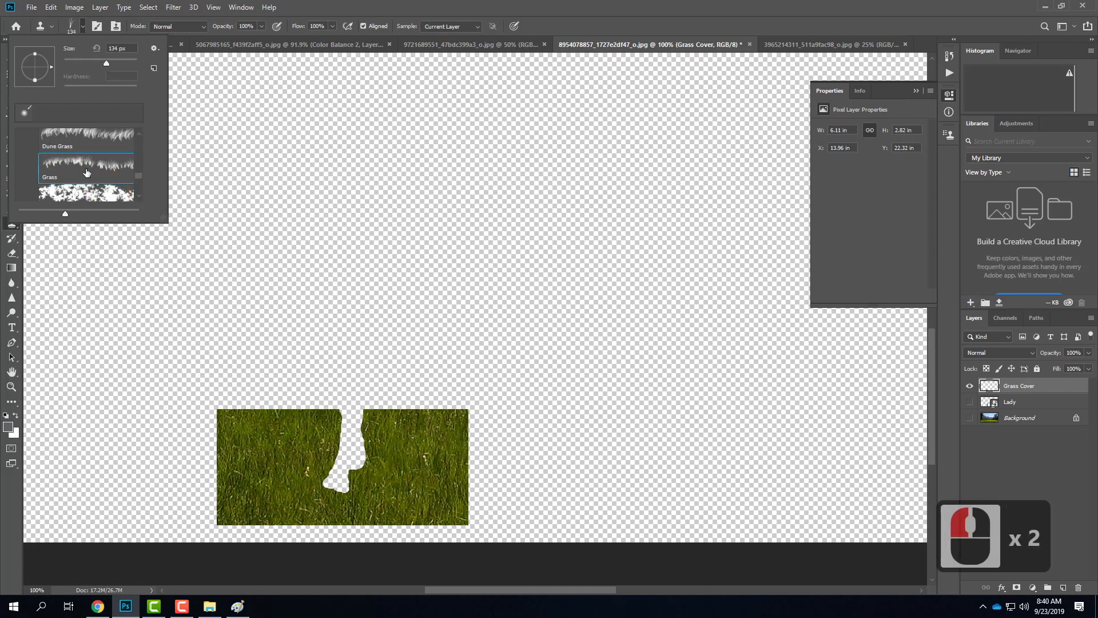
pyautogui.click(83, 27)
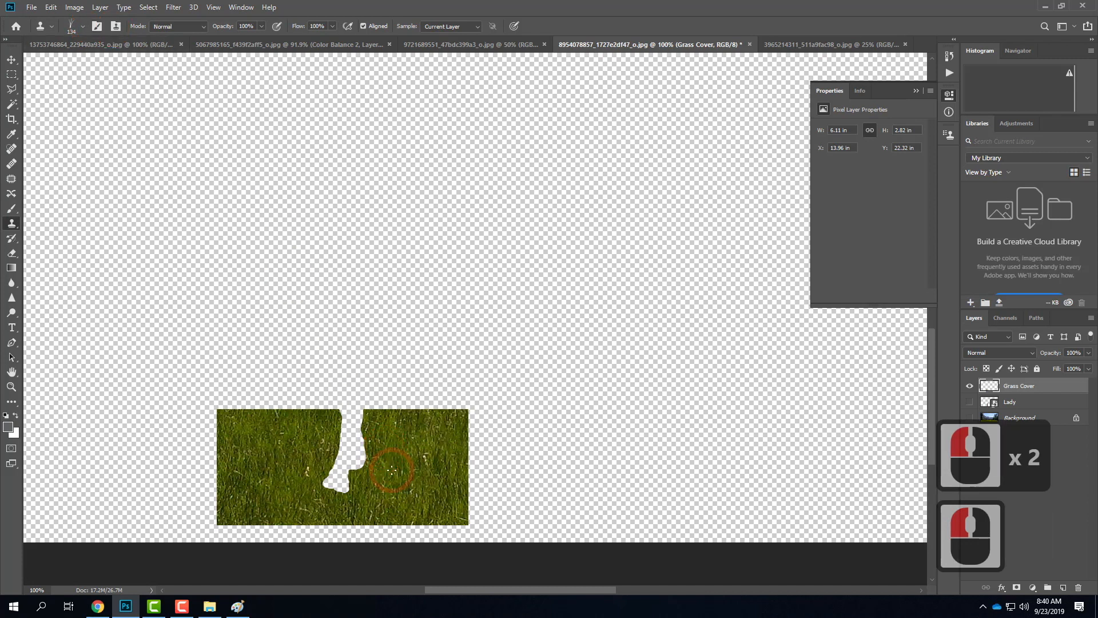
# Try cloning sampled grass over the foot cut-out with the Grass brush enlarged to 1600 px, and undo the stroke.
pyautogui.press(']')
pyautogui.press(']')
pyautogui.press(']')
pyautogui.press(']')
pyautogui.press(']')
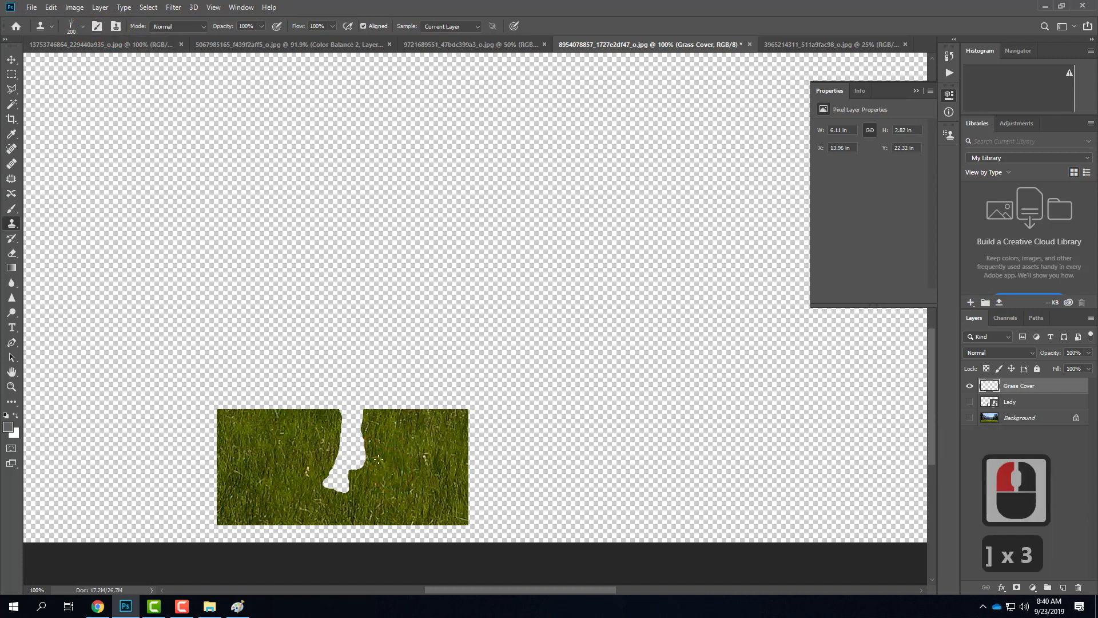
pyautogui.press('[')
pyautogui.press('[')
pyautogui.press('[')
pyautogui.press('[')
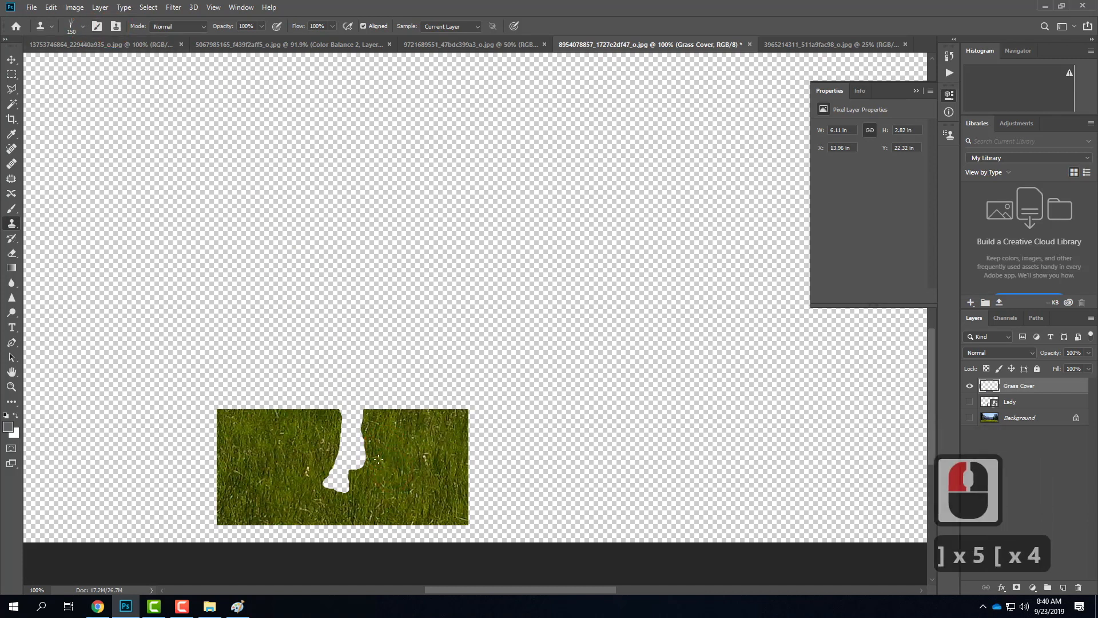
pyautogui.press(']')
pyautogui.press(']')
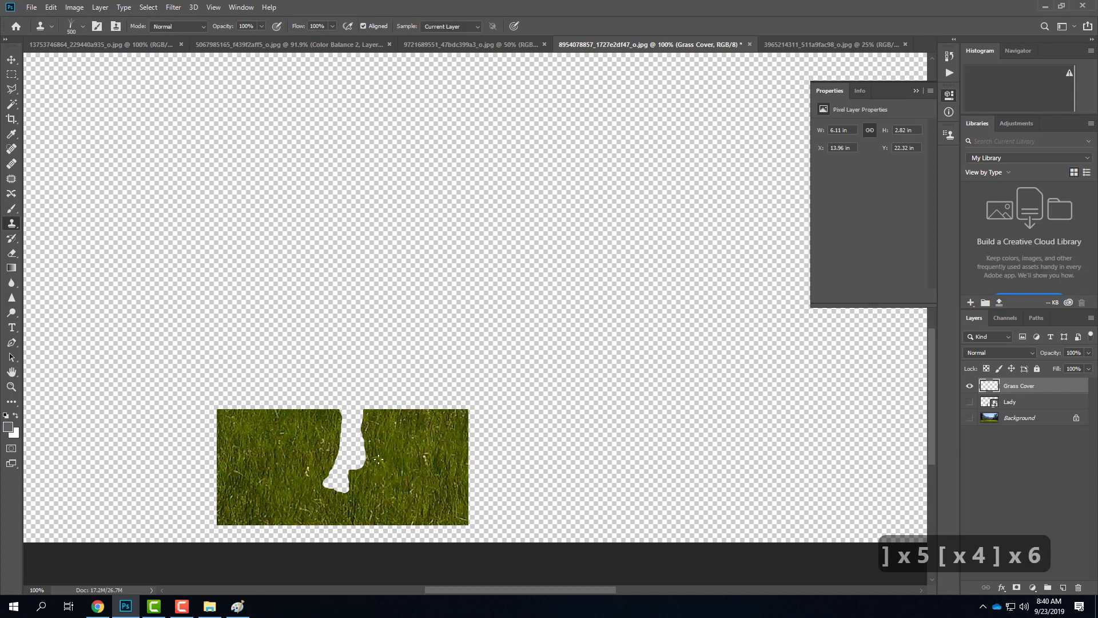
pyautogui.press(']')
pyautogui.press(']')
pyautogui.press(']')
pyautogui.press(']')
pyautogui.press(']')
pyautogui.press(']')
pyautogui.press(']')
pyautogui.press(']')
pyautogui.press(']')
pyautogui.press(']')
pyautogui.press(']')
pyautogui.press(']')
pyautogui.press(']')
pyautogui.press(']')
pyautogui.press(']')
pyautogui.press(']')
pyautogui.press(']')
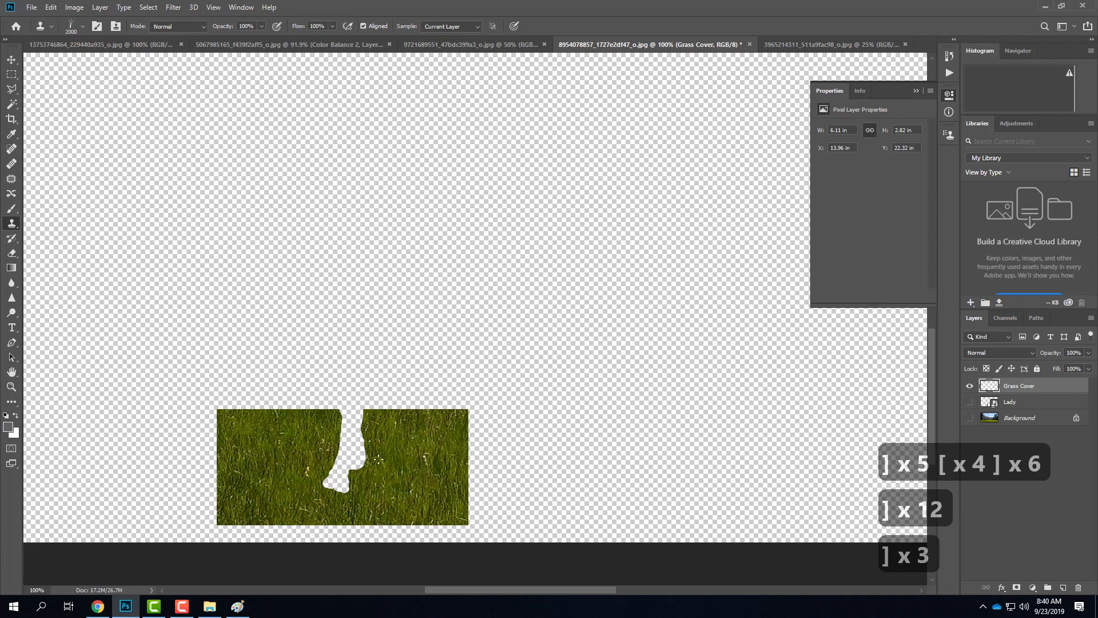
pyautogui.press('[')
pyautogui.press('[')
pyautogui.press('[')
pyautogui.press('[')
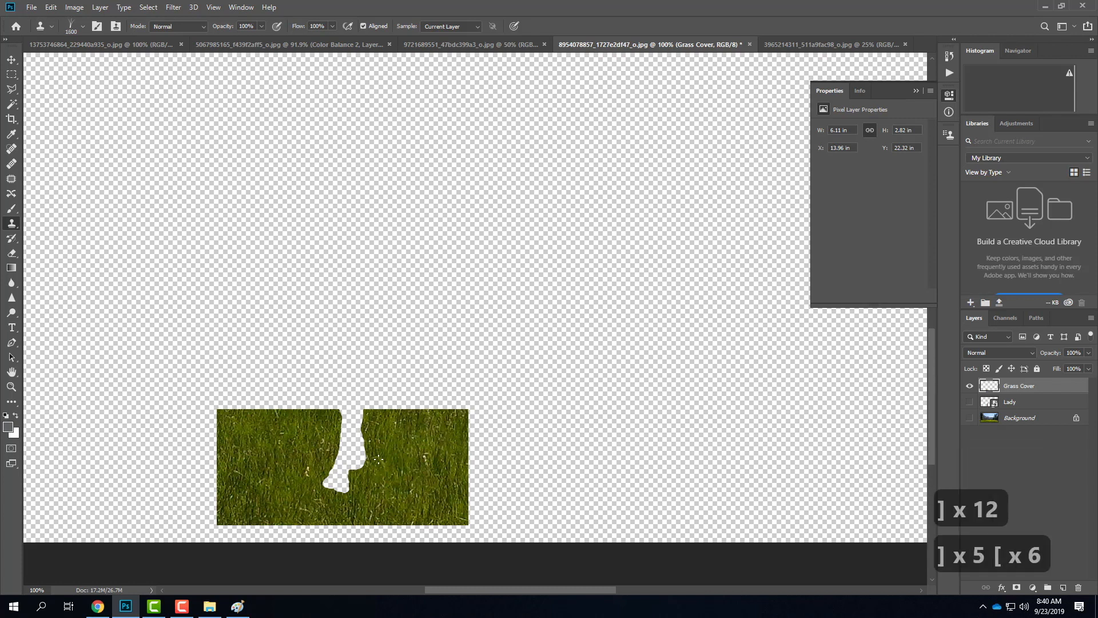
pyautogui.keyDown('alt'); pyautogui.click(394, 490); pyautogui.keyUp('alt')
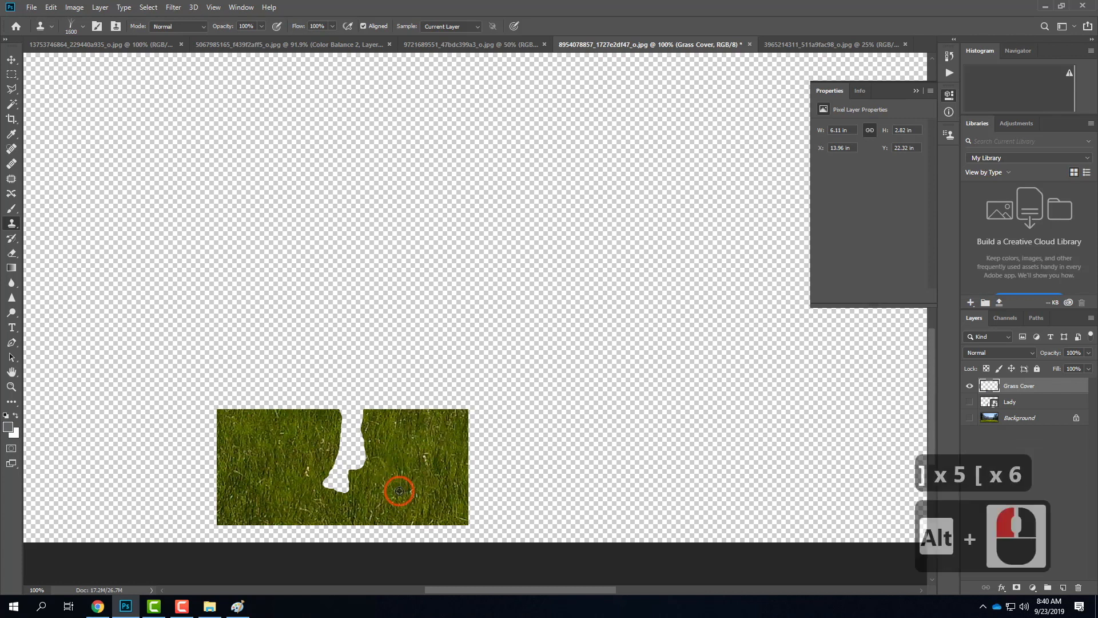
pyautogui.moveTo(358, 487)
pyautogui.mouseDown()
pyautogui.moveTo(392, 489)
pyautogui.moveTo(361, 483)
pyautogui.mouseUp()
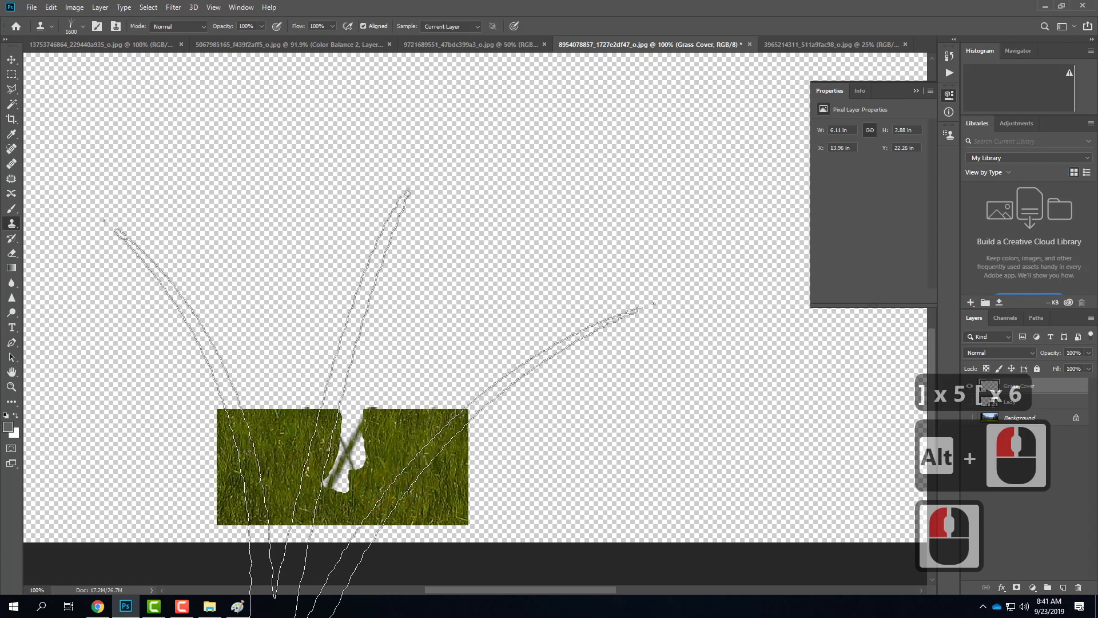
pyautogui.hotkey('ctrl', 'z')
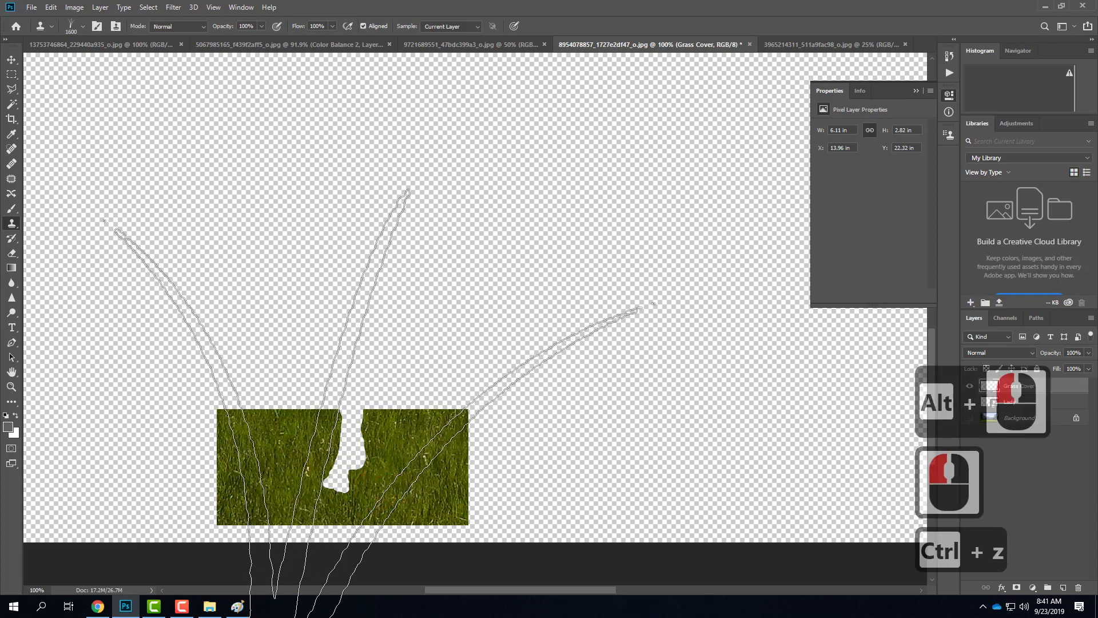
# Reduce the Clone Stamp's Grass brush to 90 px and clone grass sampled beside the feet over the toes of the cut-out.
pyautogui.press('[')
pyautogui.press('[')
pyautogui.press('[')
pyautogui.press('[')
pyautogui.press('[')
pyautogui.press('[')
pyautogui.press('[')
pyautogui.press('[')
pyautogui.press('[')
pyautogui.press('[')
pyautogui.press('[')
pyautogui.press('[')
pyautogui.press('[')
pyautogui.press('[')
pyautogui.press('[')
pyautogui.press('[')
pyautogui.press('[')
pyautogui.press('[')
pyautogui.press('[')
pyautogui.press('[')
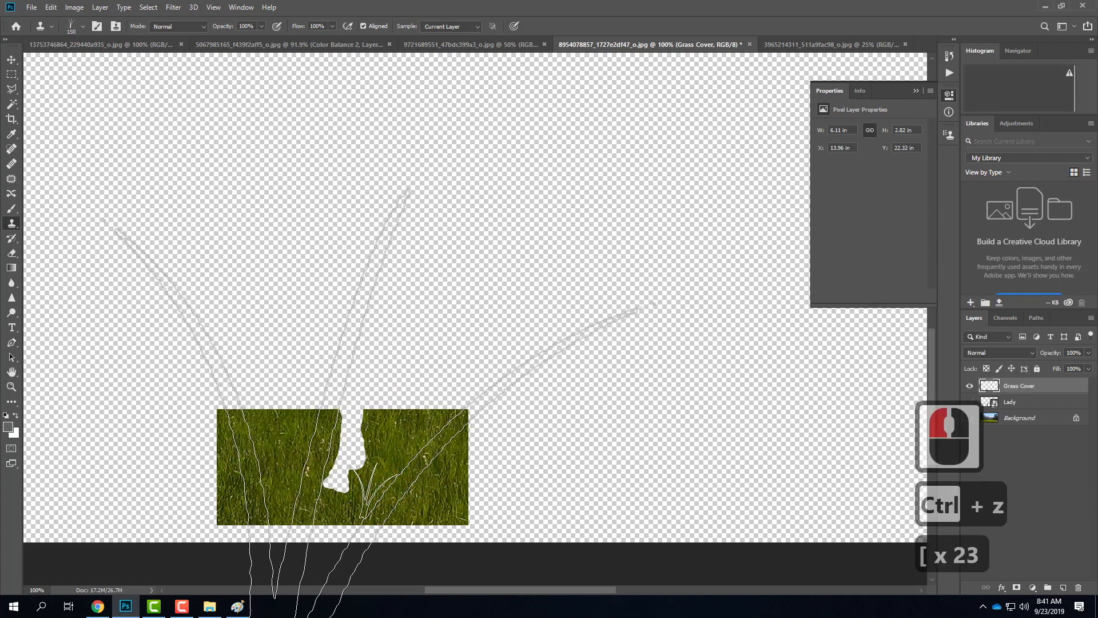
pyautogui.press('[')
pyautogui.press('[')
pyautogui.press('[')
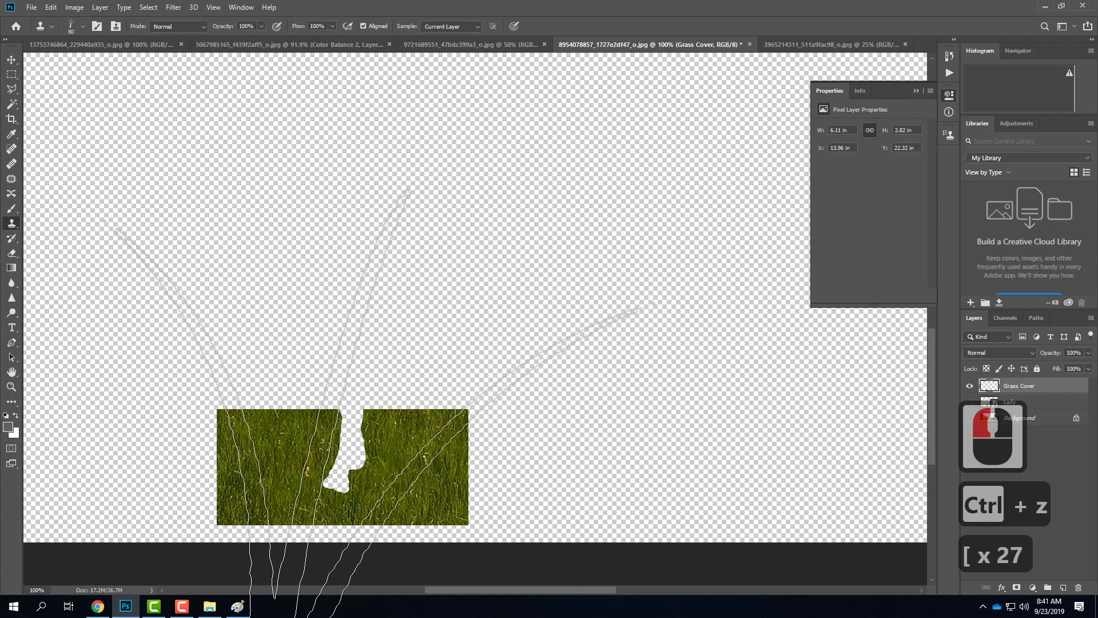
pyautogui.press(']')
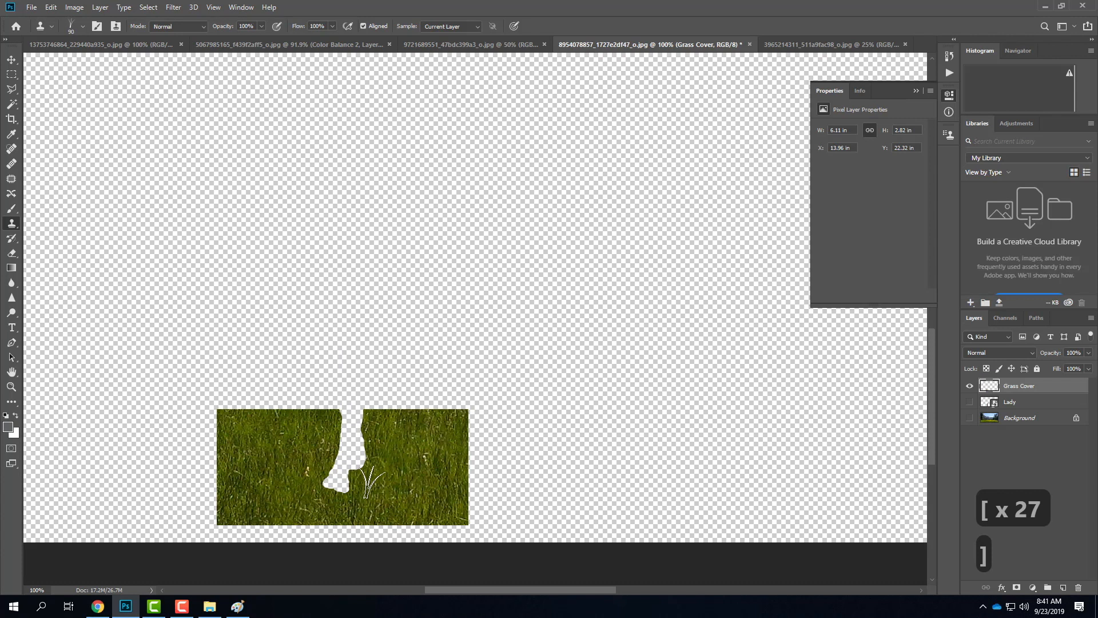
pyautogui.press('alt')
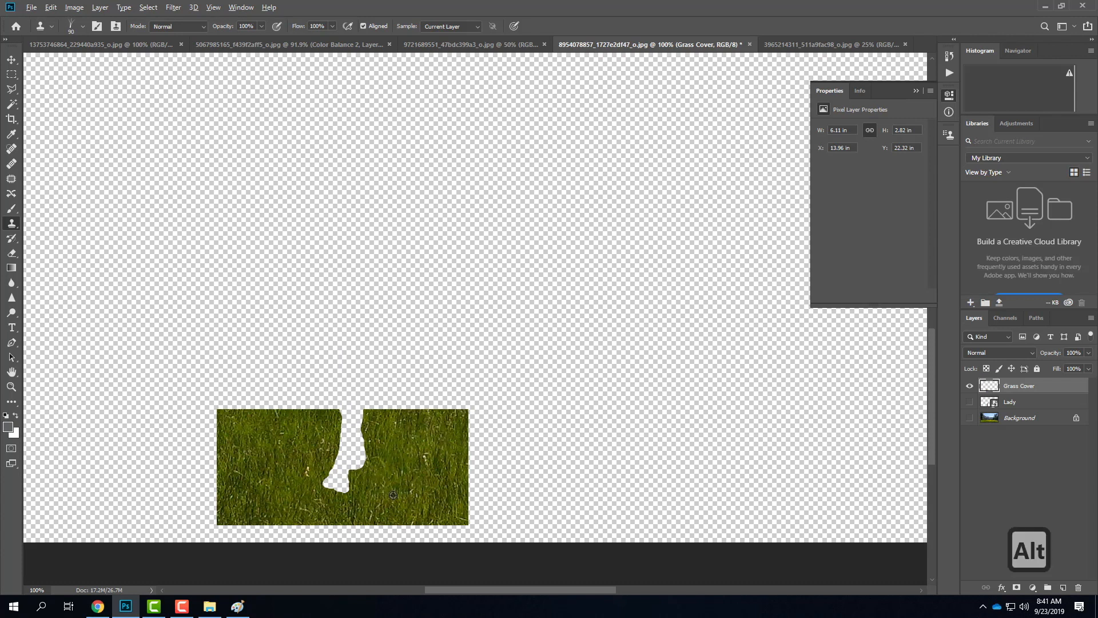
pyautogui.keyDown('alt'); pyautogui.click(393, 495); pyautogui.keyUp('alt')
pyautogui.click(303, 494)
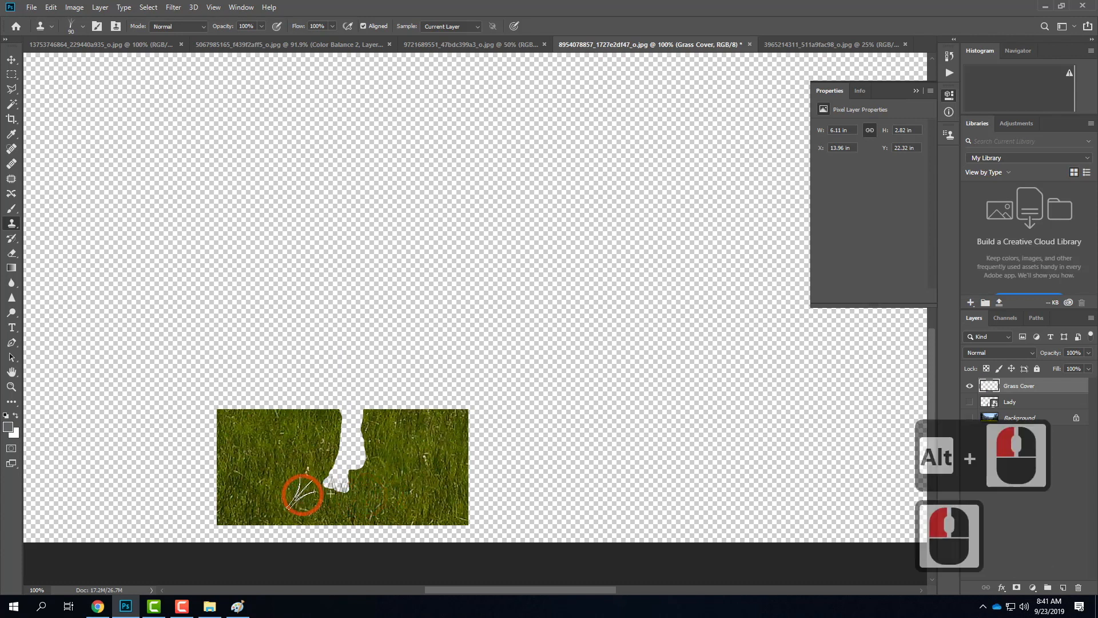
pyautogui.click(314, 490)
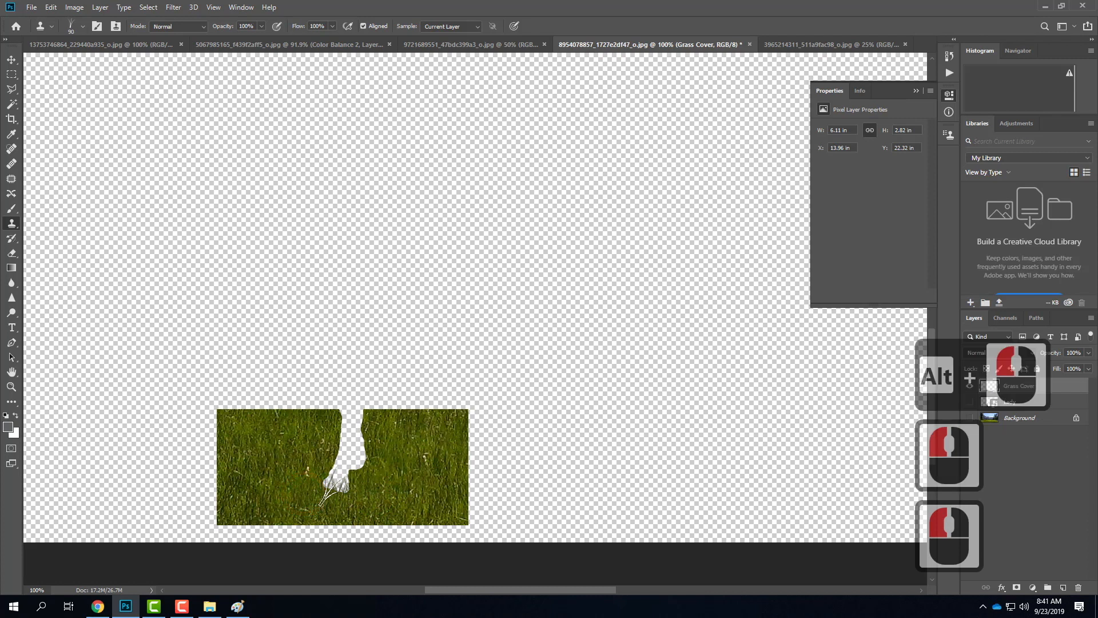
# Clone more grass blades along the lower edge of the front foot's cut-out on the Grass Cover layer.
pyautogui.hotkey('ctrl', '=')
pyautogui.hotkey('ctrl', '=')
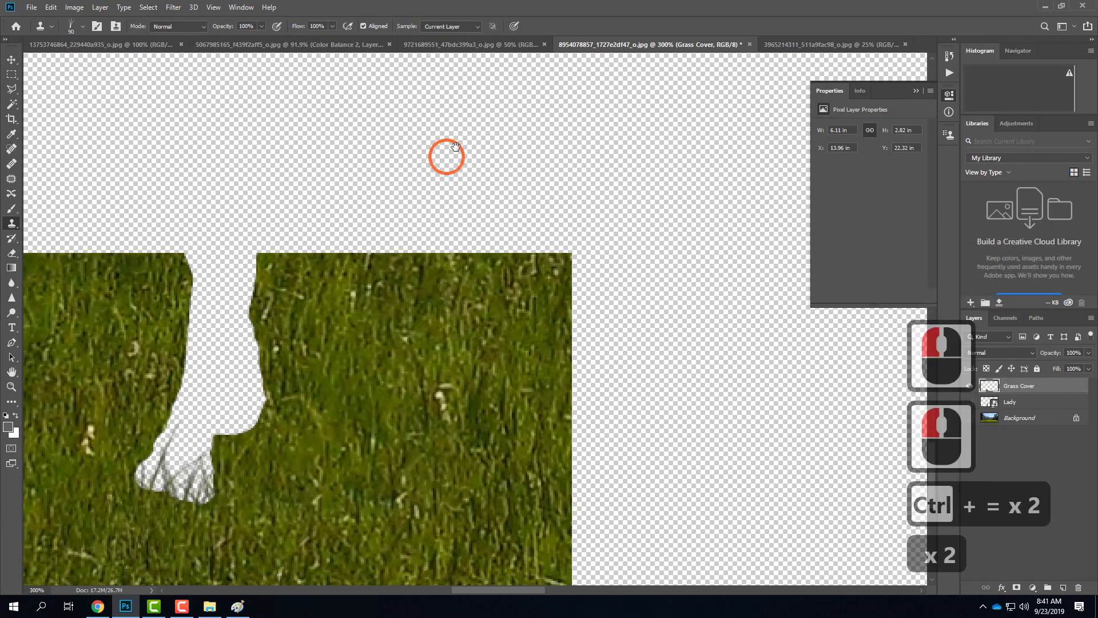
pyautogui.moveTo(456, 147); pyautogui.dragTo(547, 78)
pyautogui.click(269, 434)
pyautogui.click(274, 423)
pyautogui.click(280, 411)
pyautogui.click(286, 401)
pyautogui.moveTo(293, 417)
pyautogui.mouseDown()
pyautogui.moveTo(289, 394)
pyautogui.moveTo(283, 420)
pyautogui.moveTo(320, 412)
pyautogui.mouseUp()
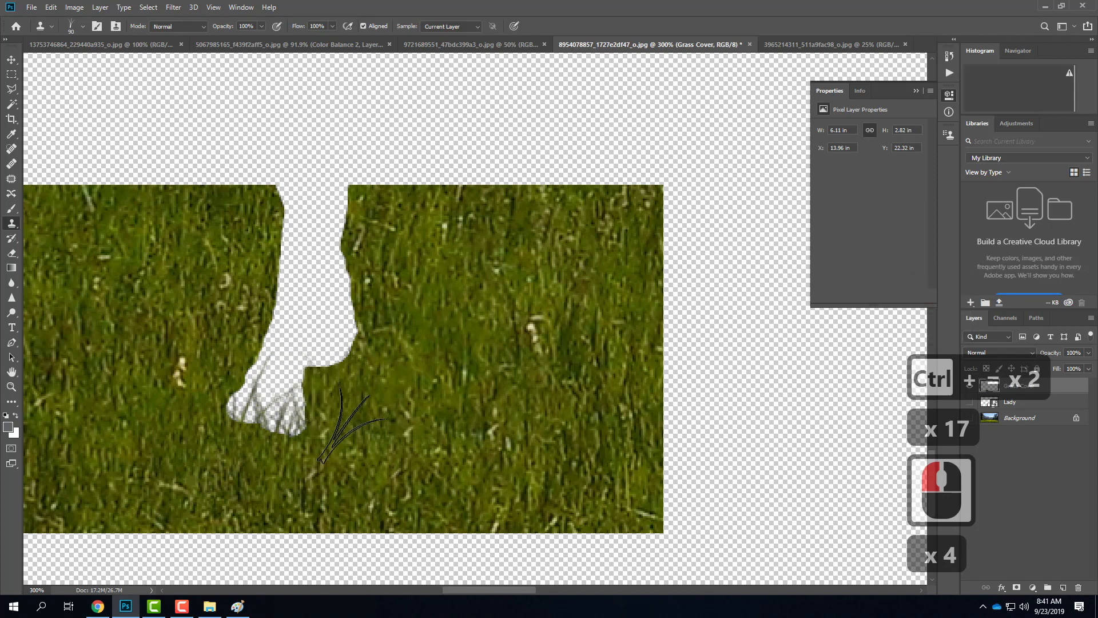
# Clone freshly sampled grass from both sides of the feet over the front foot's lower edge and up across the heel of the cut-out.
pyautogui.keyDown('alt'); pyautogui.click(442, 440); pyautogui.keyUp('alt')
pyautogui.moveTo(295, 436); pyautogui.dragTo(269, 415)
pyautogui.moveTo(189, 427); pyautogui.dragTo(246, 444)
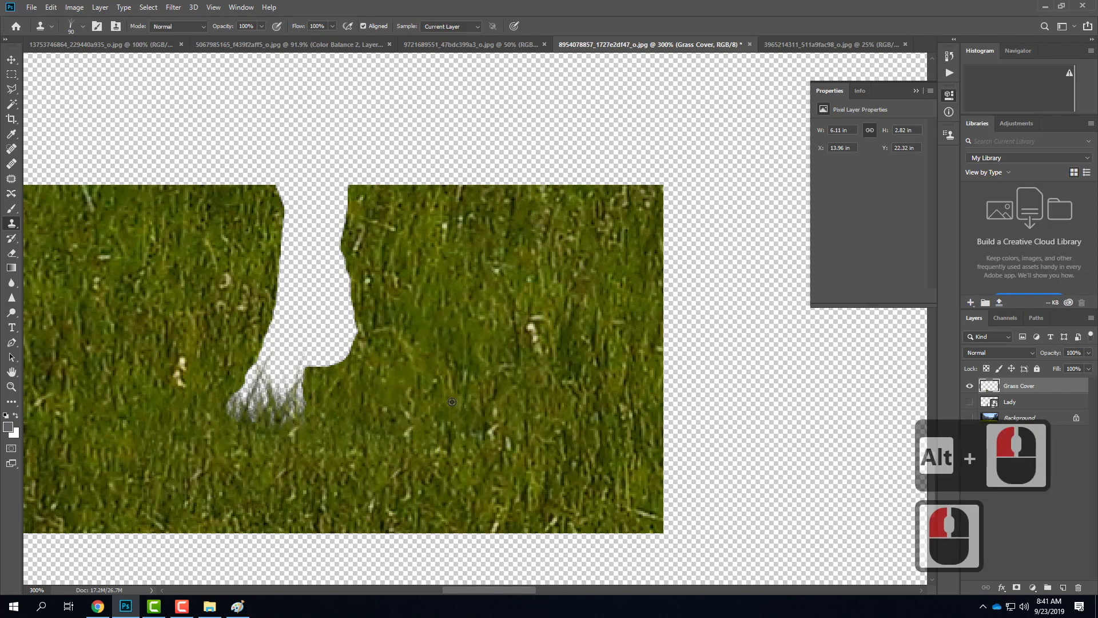
pyautogui.moveTo(328, 414)
pyautogui.mouseDown()
pyautogui.moveTo(396, 323)
pyautogui.moveTo(319, 401)
pyautogui.moveTo(356, 336)
pyautogui.moveTo(312, 404)
pyautogui.moveTo(326, 421)
pyautogui.moveTo(361, 347)
pyautogui.moveTo(365, 375)
pyautogui.moveTo(369, 361)
pyautogui.moveTo(318, 433)
pyautogui.moveTo(231, 440)
pyautogui.moveTo(272, 443)
pyautogui.moveTo(190, 429)
pyautogui.mouseUp()
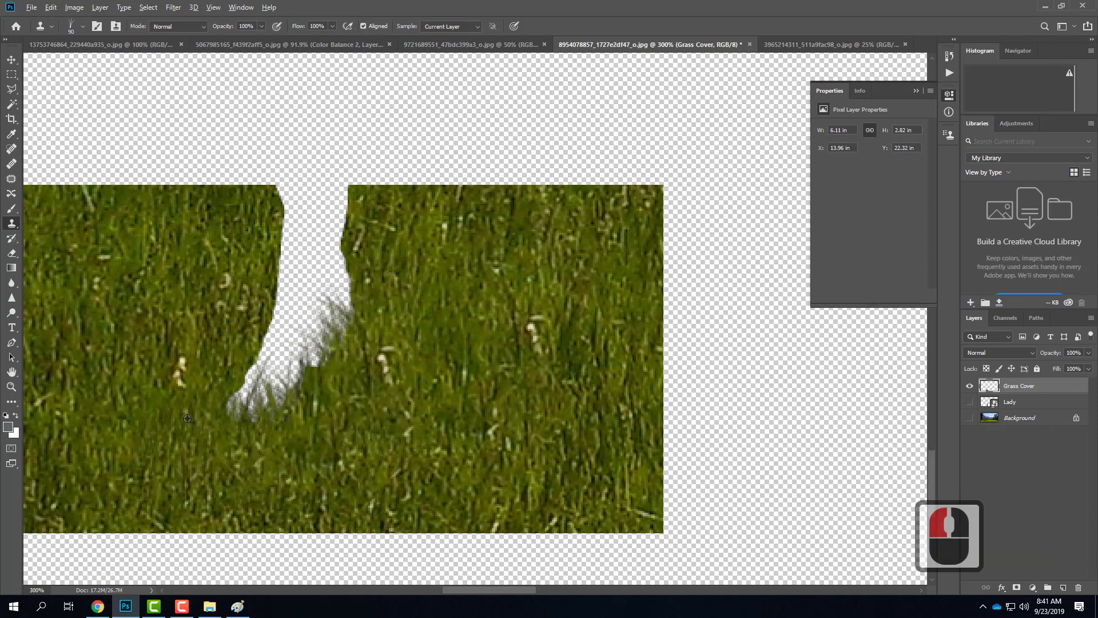
pyautogui.keyDown('alt'); pyautogui.click(179, 429); pyautogui.keyUp('alt')
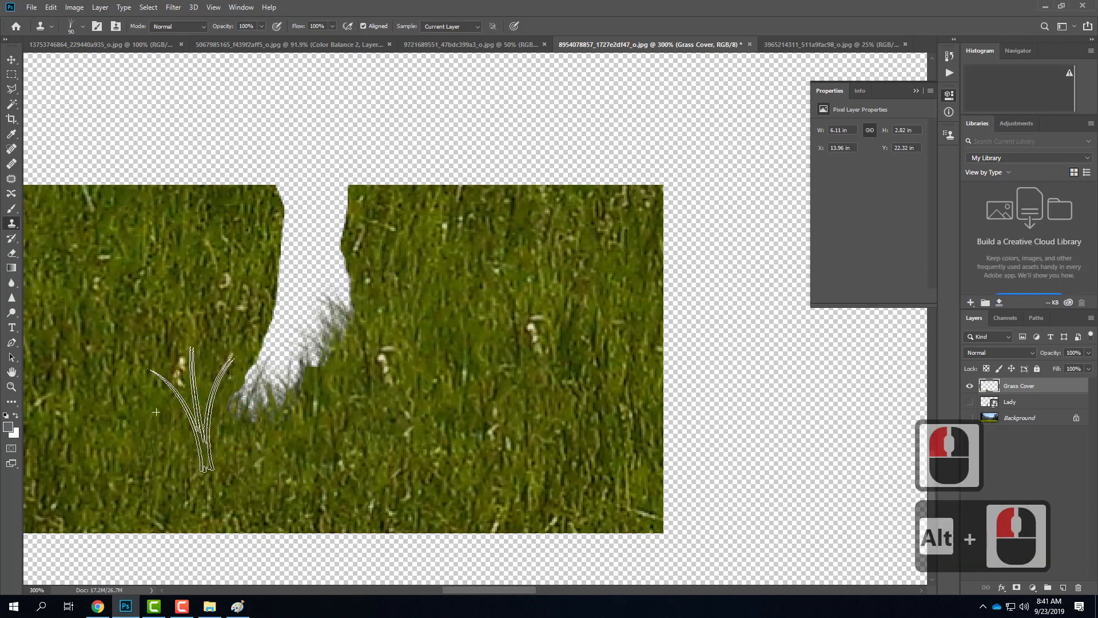
pyautogui.click(256, 436)
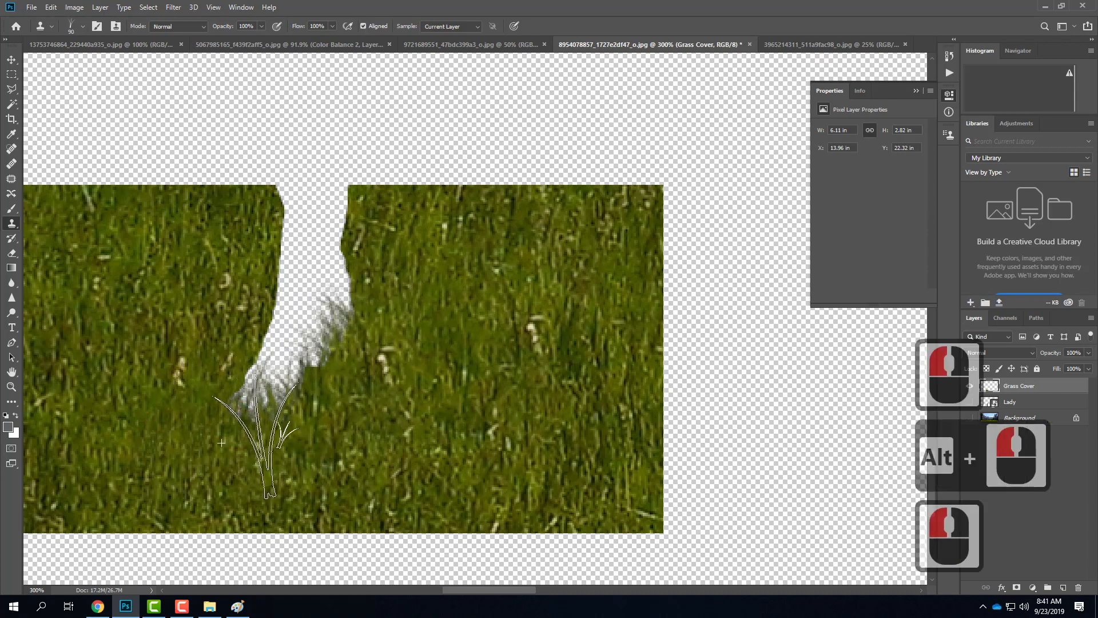
# Make the Lady and Background layers visible and fit the whole composite in view.
pyautogui.click(970, 402)
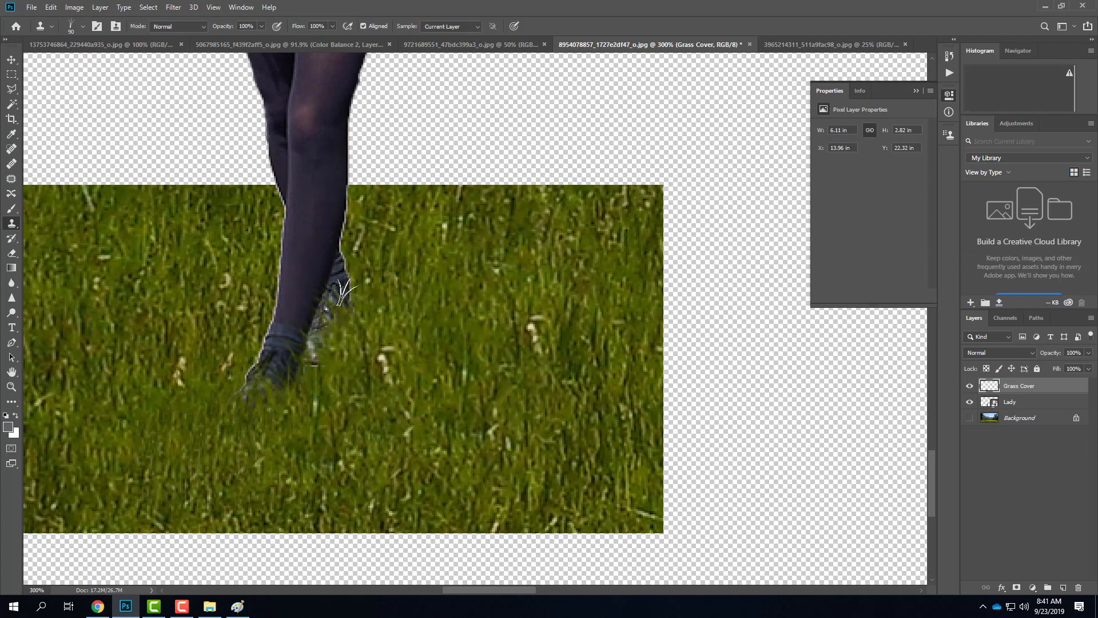
pyautogui.click(968, 417)
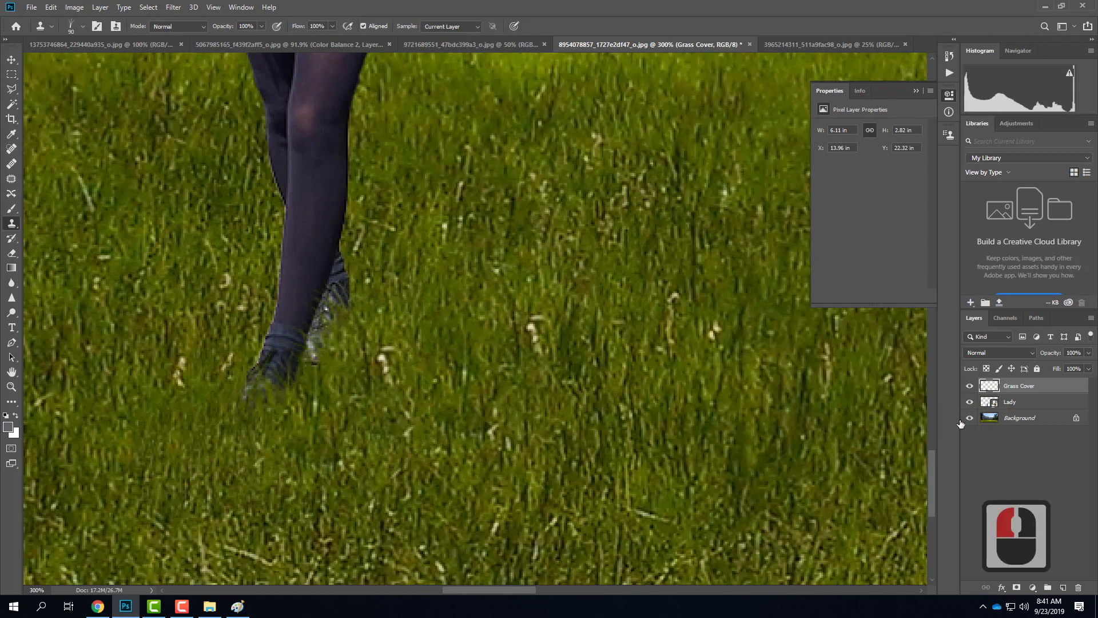
pyautogui.hotkey('ctrl', '0')
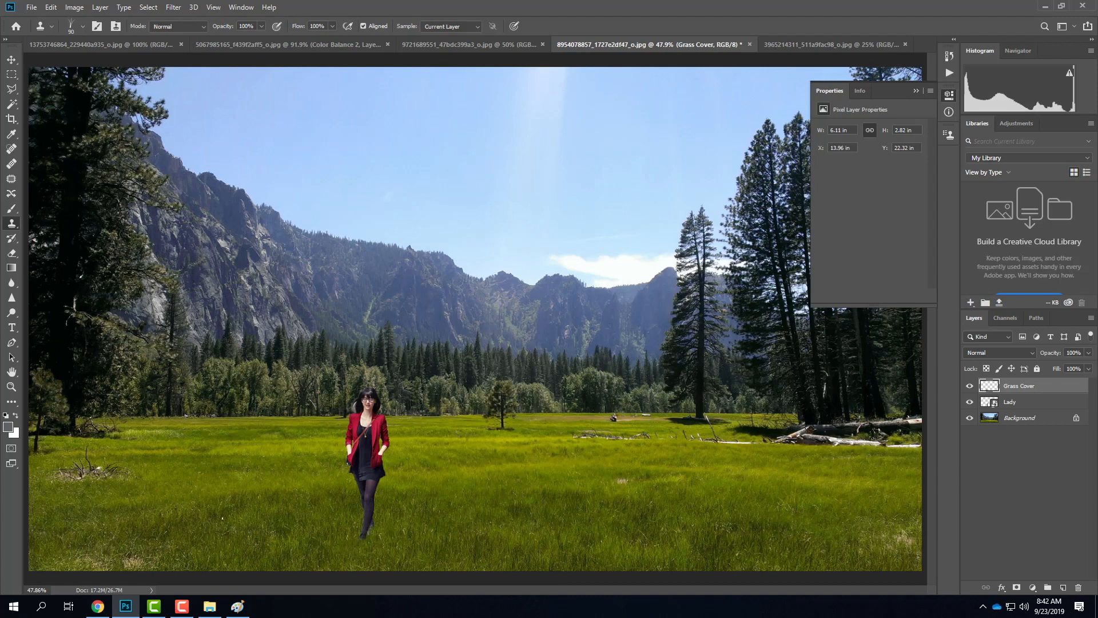
# Place 2c-ex109.png as an embedded object, scale it to about 35%, and align the grey silhouette over the woman.
pyautogui.click(33, 12)
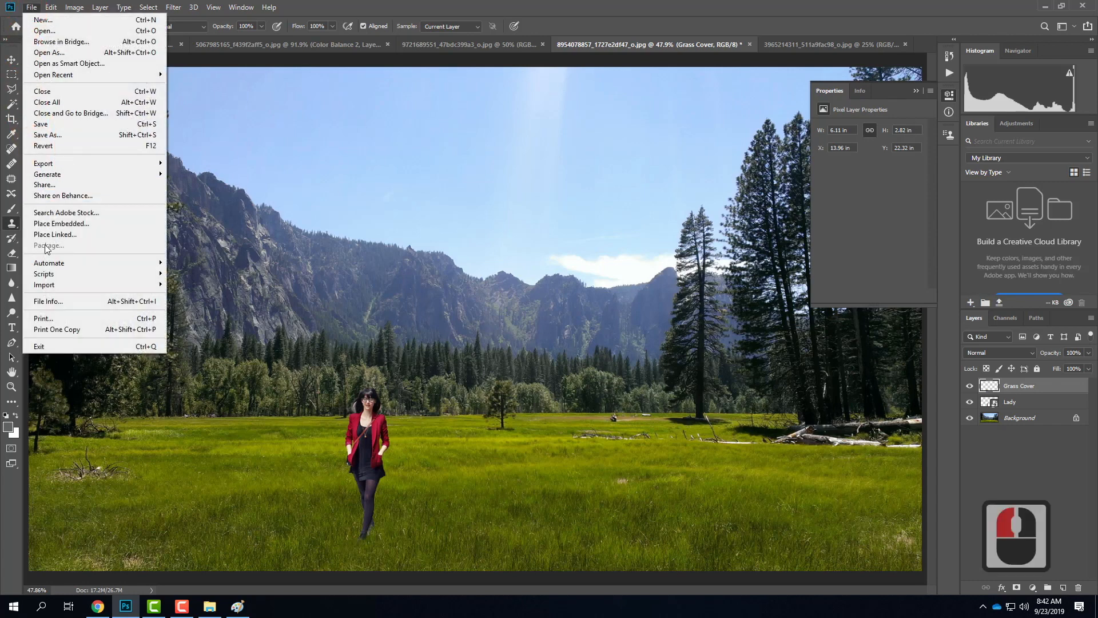
pyautogui.click(51, 223)
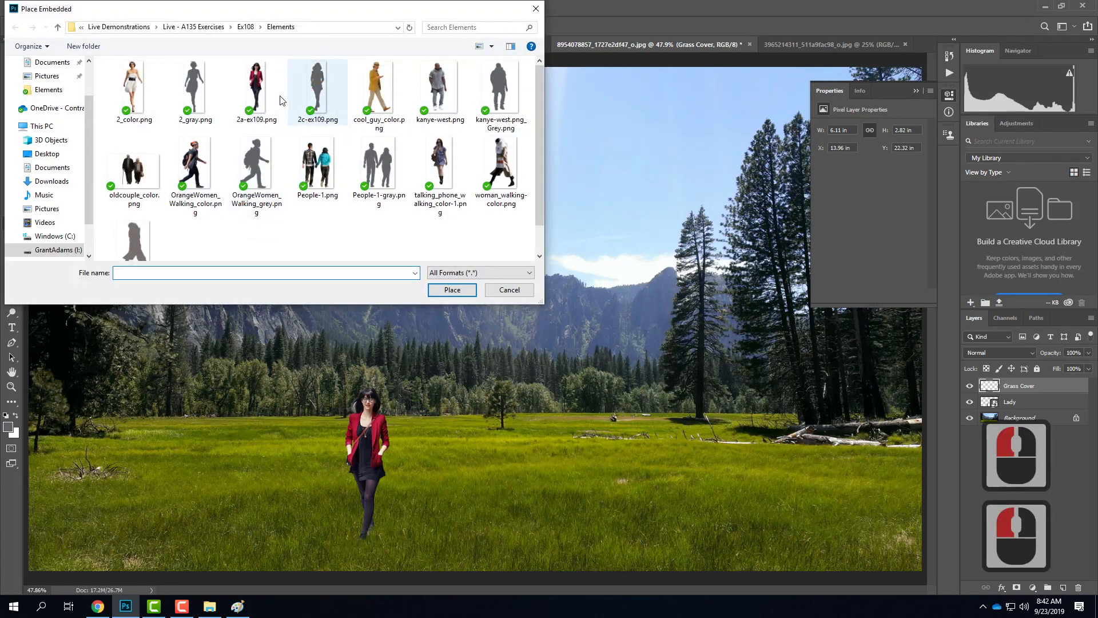
pyautogui.click(312, 92)
pyautogui.doubleClick(466, 291)
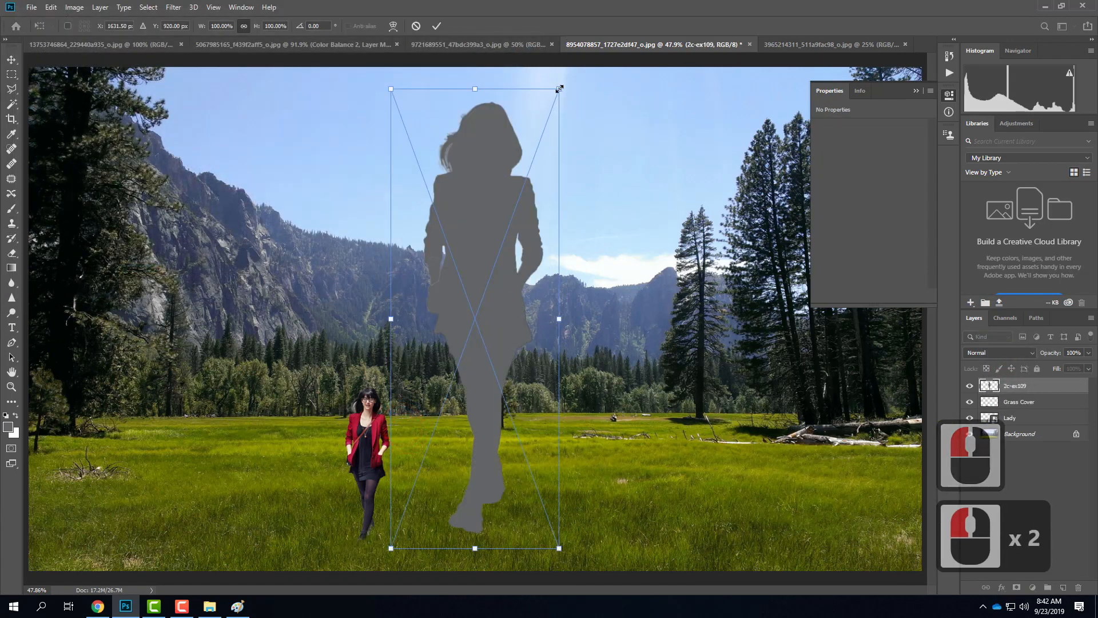
pyautogui.moveTo(559, 88); pyautogui.dragTo(380, 361)
pyautogui.moveTo(429, 413); pyautogui.dragTo(393, 384)
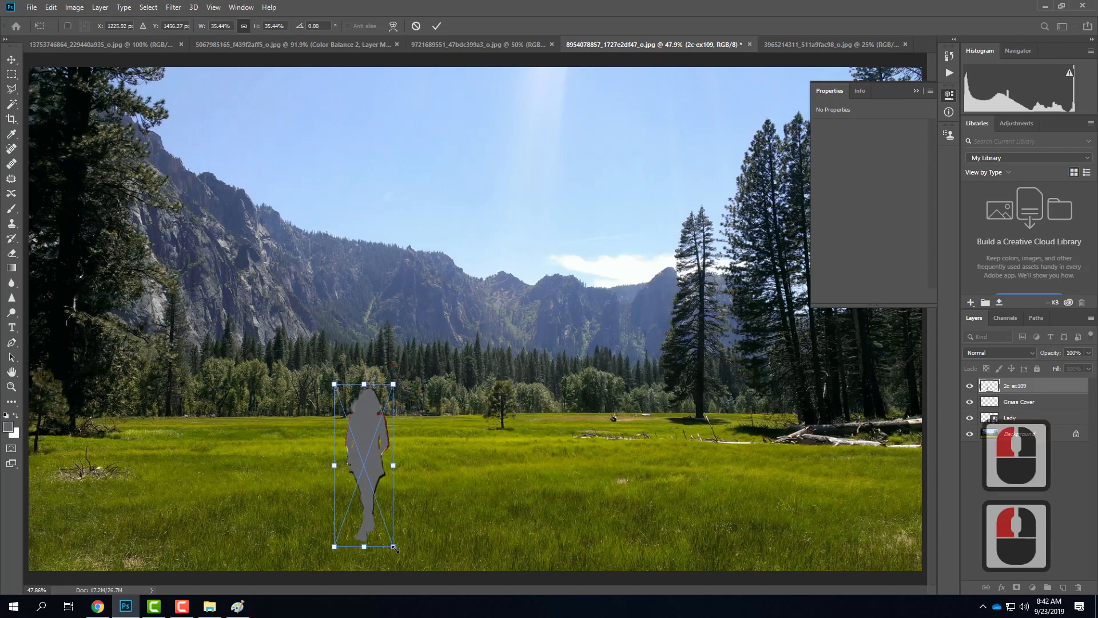
pyautogui.click(436, 25)
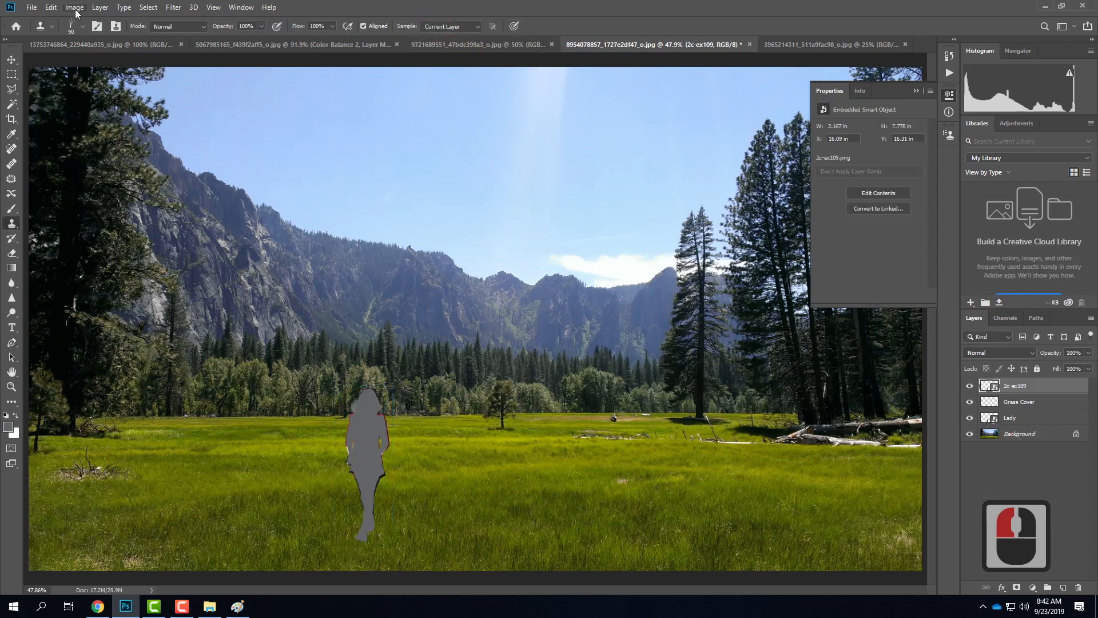
# Skew the 2c-ex109 silhouette down to about 6% height so it lies as a slanted shadow at the woman's feet.
pyautogui.click(53, 9)
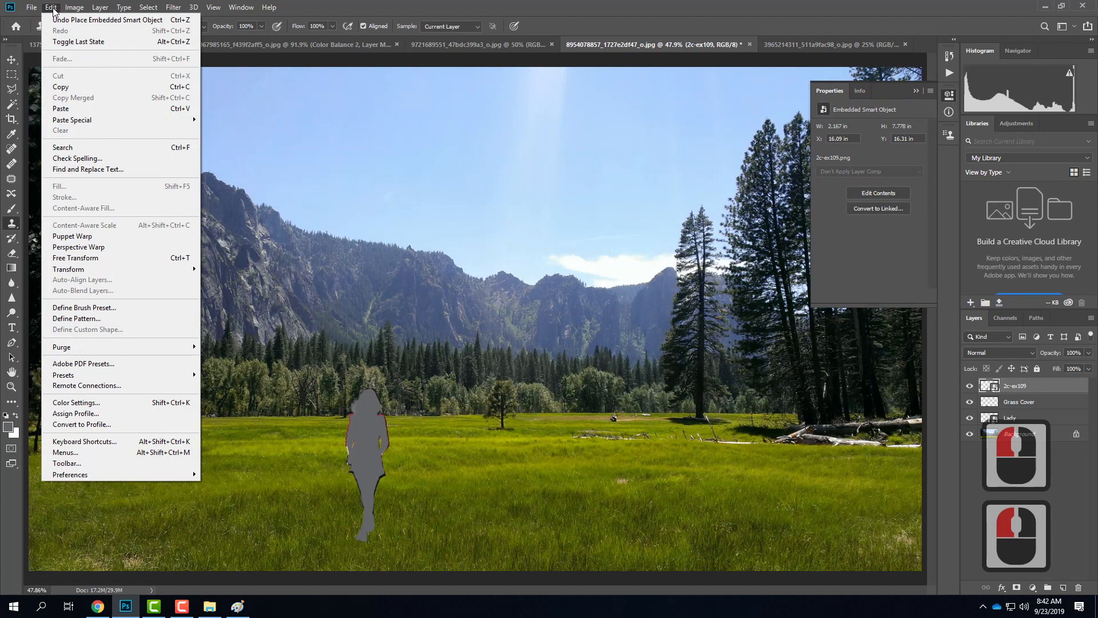
pyautogui.moveTo(167, 270)
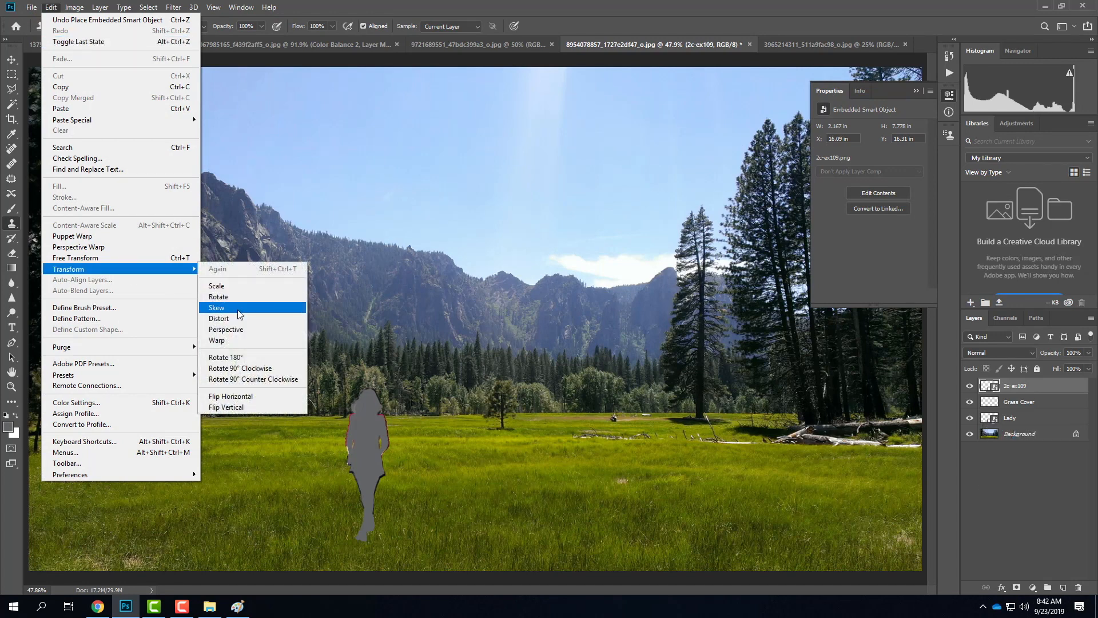
pyautogui.click(219, 307)
pyautogui.moveTo(398, 387); pyautogui.dragTo(395, 426)
pyautogui.moveTo(334, 387); pyautogui.dragTo(334, 470)
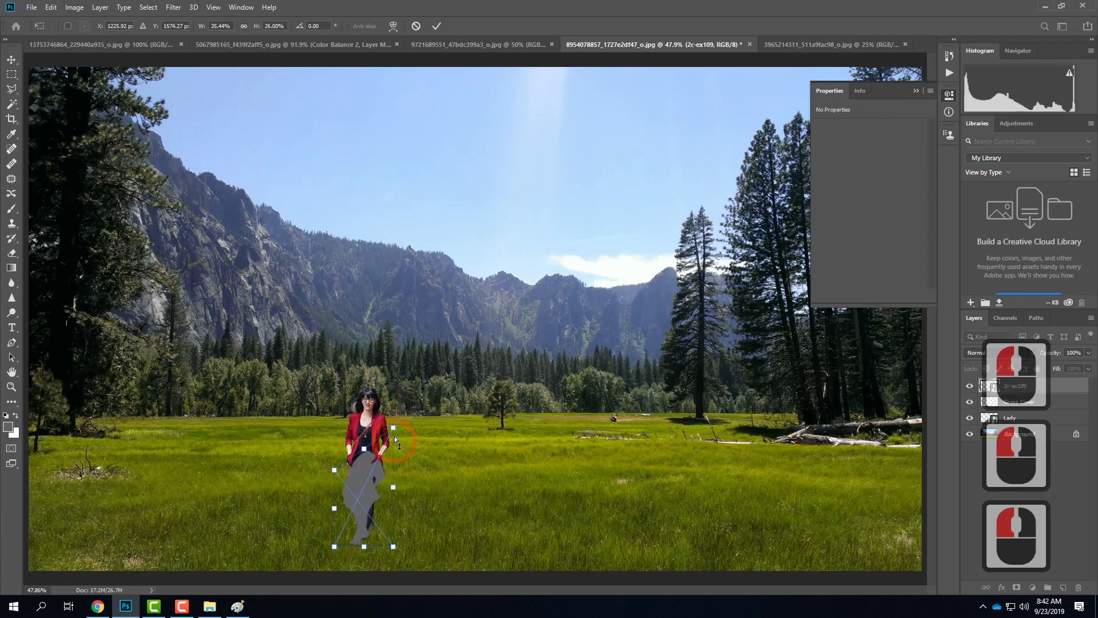
pyautogui.moveTo(393, 442); pyautogui.dragTo(393, 487)
pyautogui.moveTo(334, 469); pyautogui.dragTo(297, 501)
pyautogui.moveTo(394, 509); pyautogui.dragTo(372, 523)
pyautogui.click(364, 521)
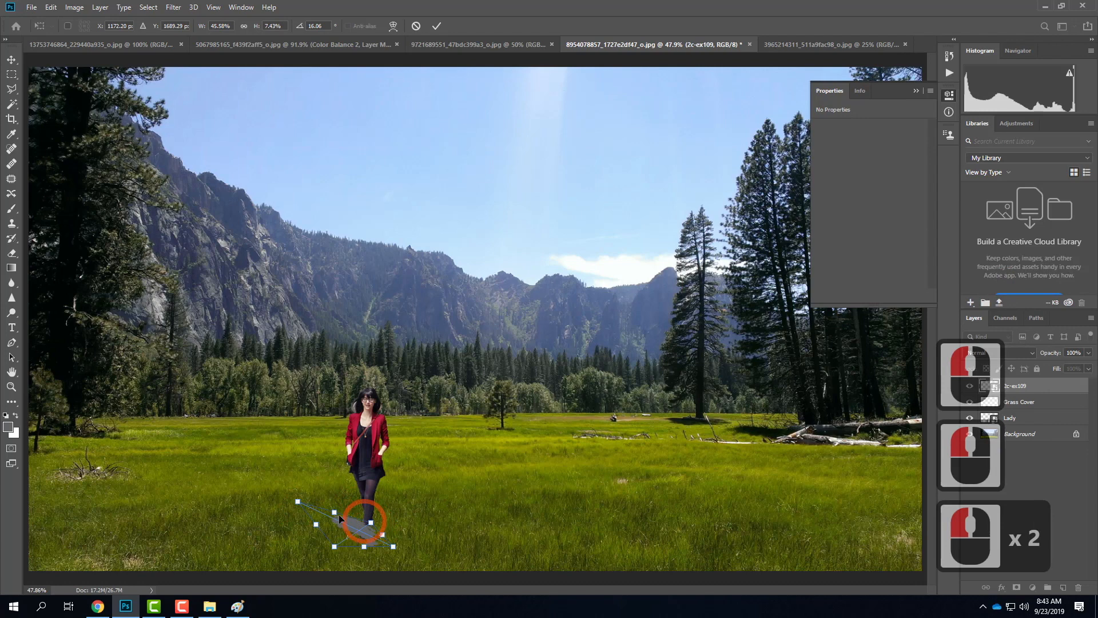
pyautogui.moveTo(301, 511); pyautogui.dragTo(368, 519)
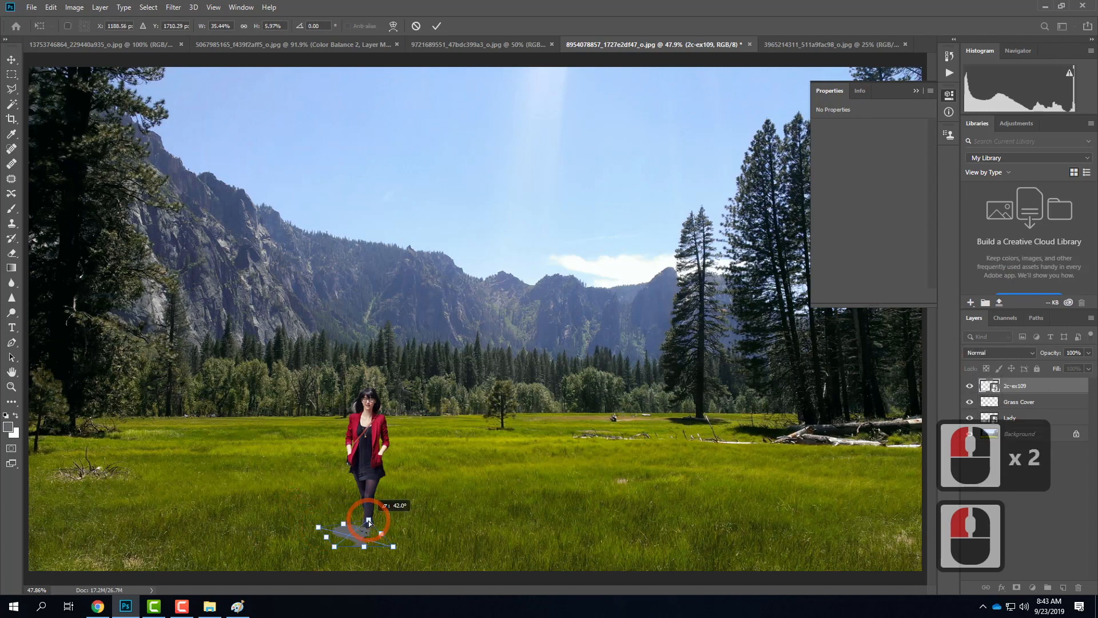
# Refine the silhouette's skew and length to about 39% width and 5.5% height, anchor it at the woman's feet, and commit the transform.
pyautogui.hotkey('ctrl', '=')
pyautogui.hotkey('ctrl', '=')
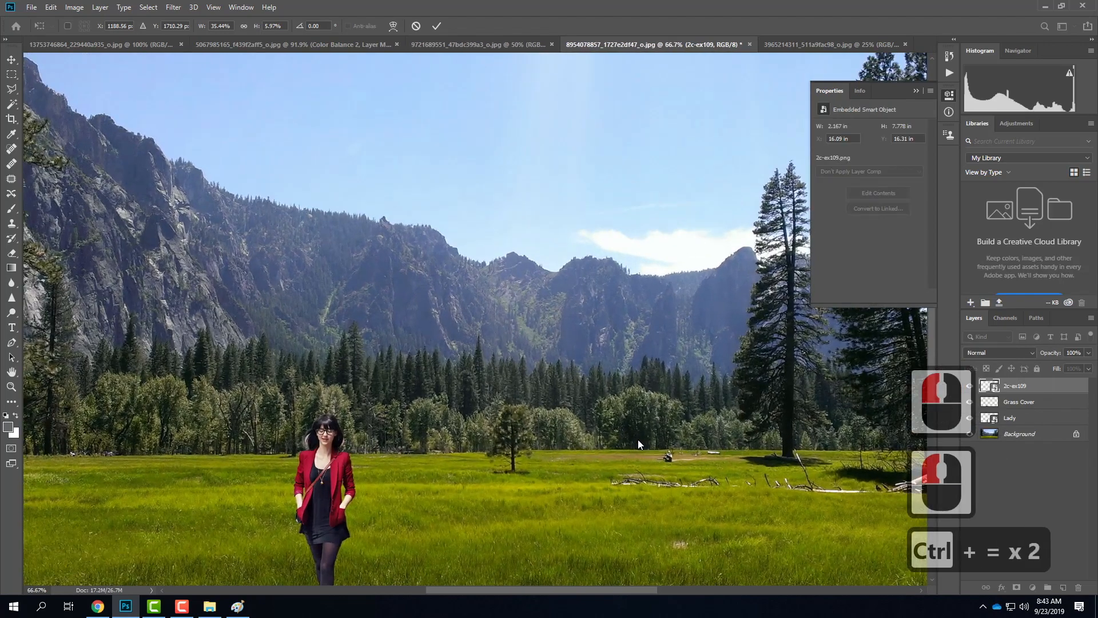
pyautogui.moveTo(637, 440); pyautogui.dragTo(671, 148)
pyautogui.moveTo(334, 328)
pyautogui.mouseDown()
pyautogui.moveTo(338, 292)
pyautogui.moveTo(352, 306)
pyautogui.moveTo(327, 328)
pyautogui.mouseUp()
pyautogui.moveTo(410, 324); pyautogui.dragTo(400, 325)
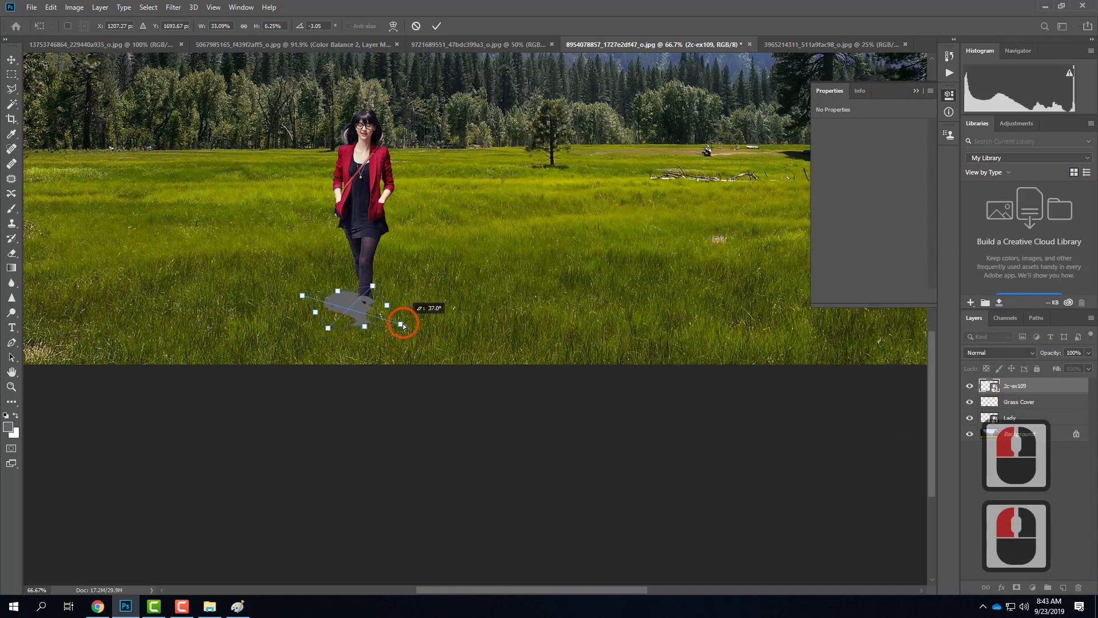
pyautogui.moveTo(373, 288); pyautogui.dragTo(378, 293)
pyautogui.moveTo(309, 292); pyautogui.dragTo(268, 297)
pyautogui.click(382, 297)
pyautogui.moveTo(370, 293); pyautogui.dragTo(330, 330)
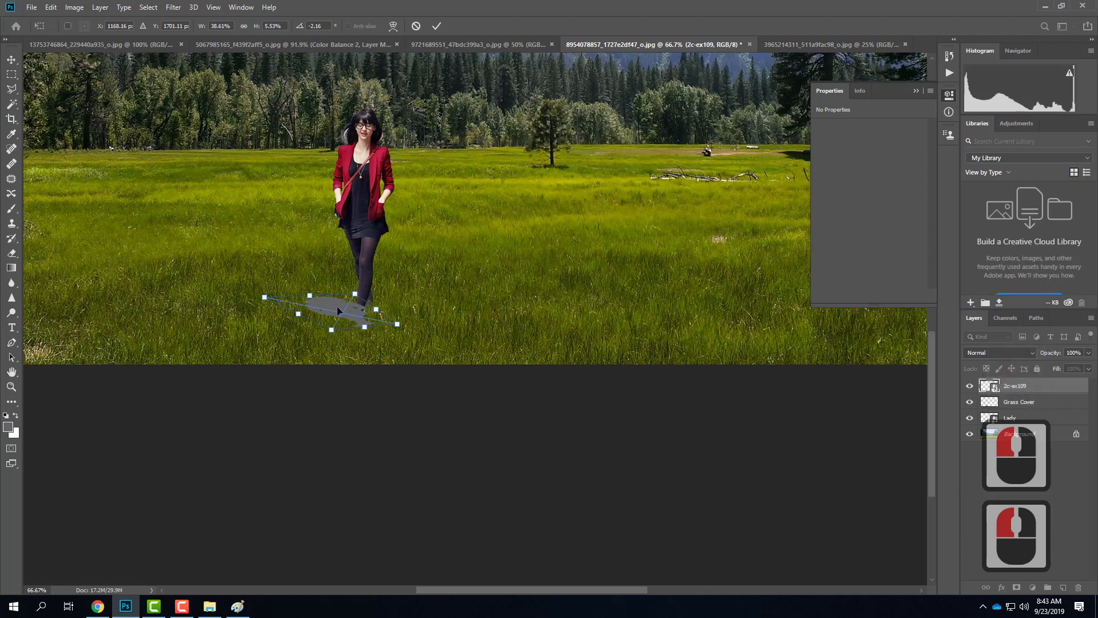
pyautogui.click(438, 26)
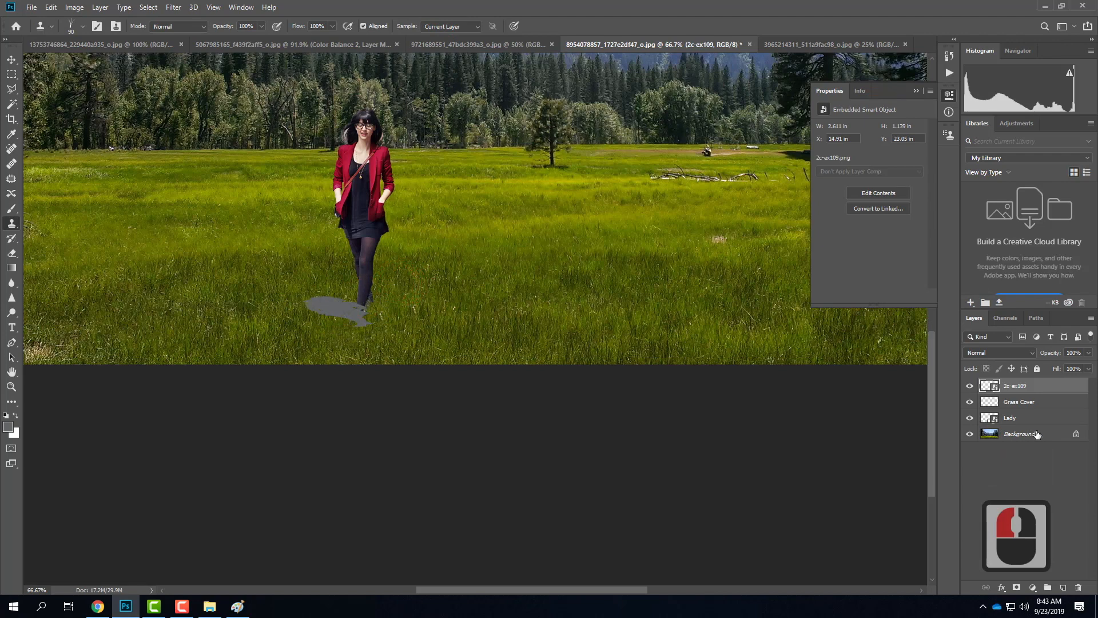
# Rename the 2c-ex109 layer as Lady Shadow.
pyautogui.doubleClick(1021, 392)
pyautogui.write('Lady Show')
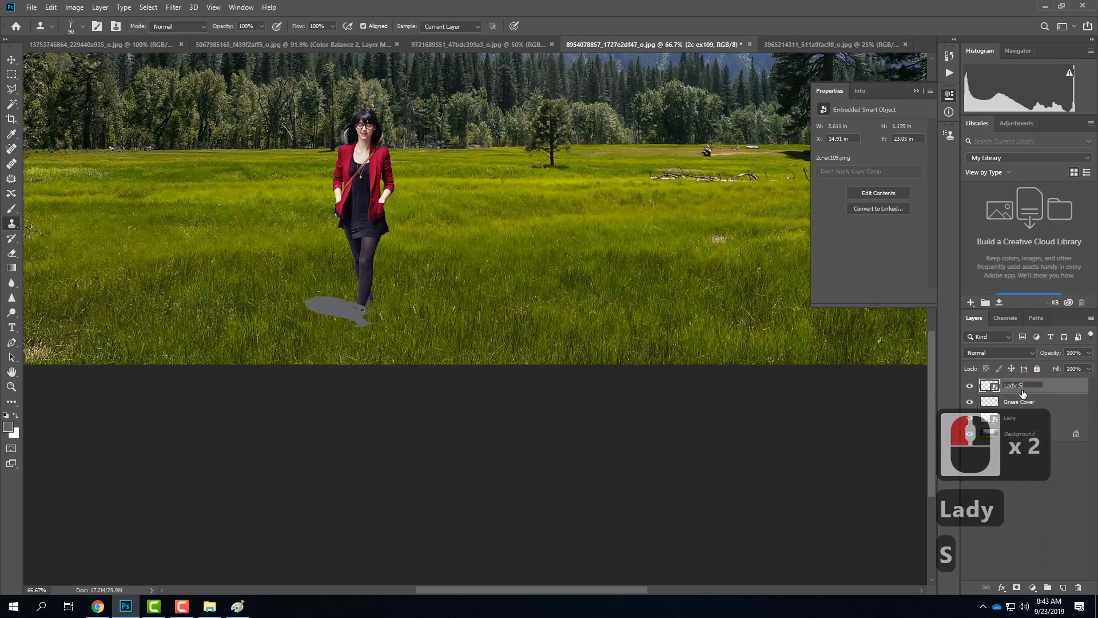
pyautogui.press('BackSpace')
pyautogui.press('BackSpace')
pyautogui.write('adow')
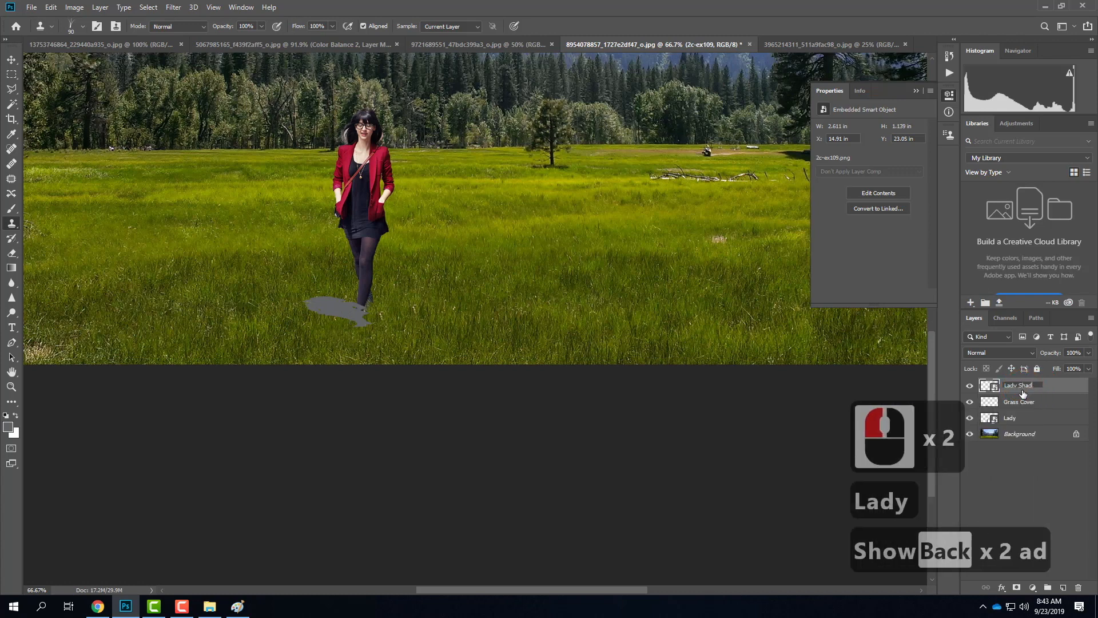
pyautogui.click(1032, 456)
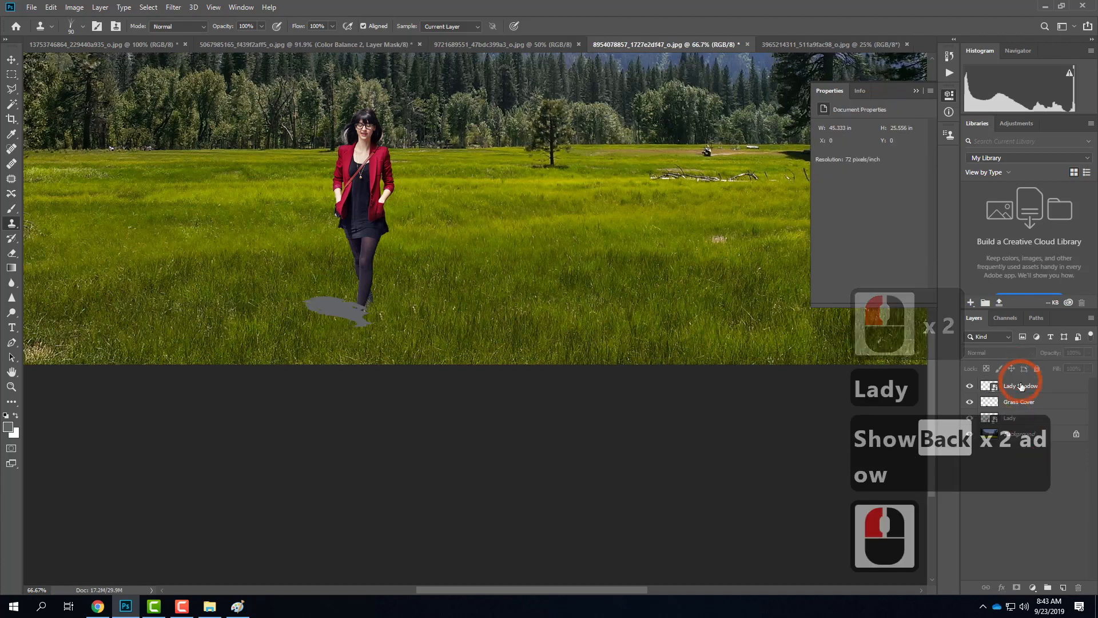
# Set the Lady Shadow layer's blend mode to Multiply and compare its stacking below Lady and above Grass Cover, leaving it on top.
pyautogui.click(1017, 386)
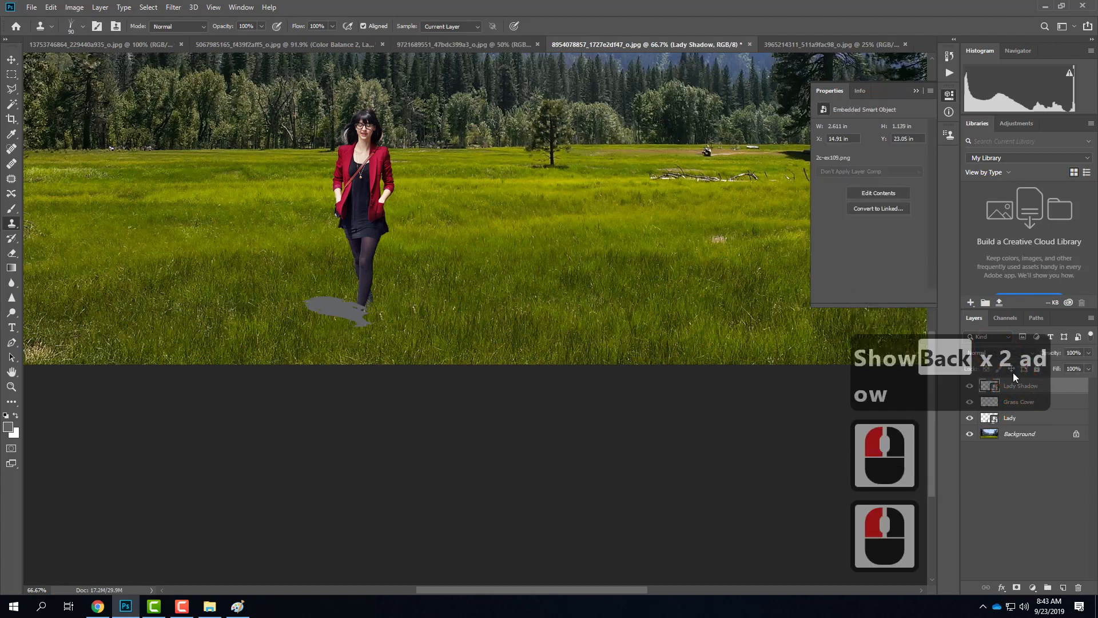
pyautogui.click(1024, 352)
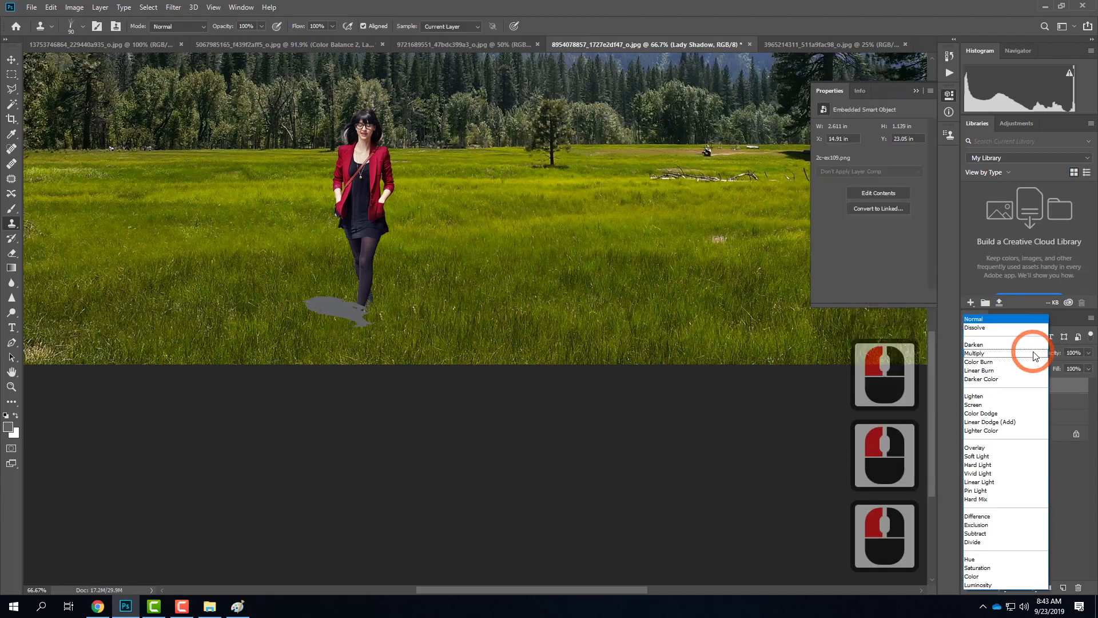
pyautogui.click(992, 354)
pyautogui.click(966, 478)
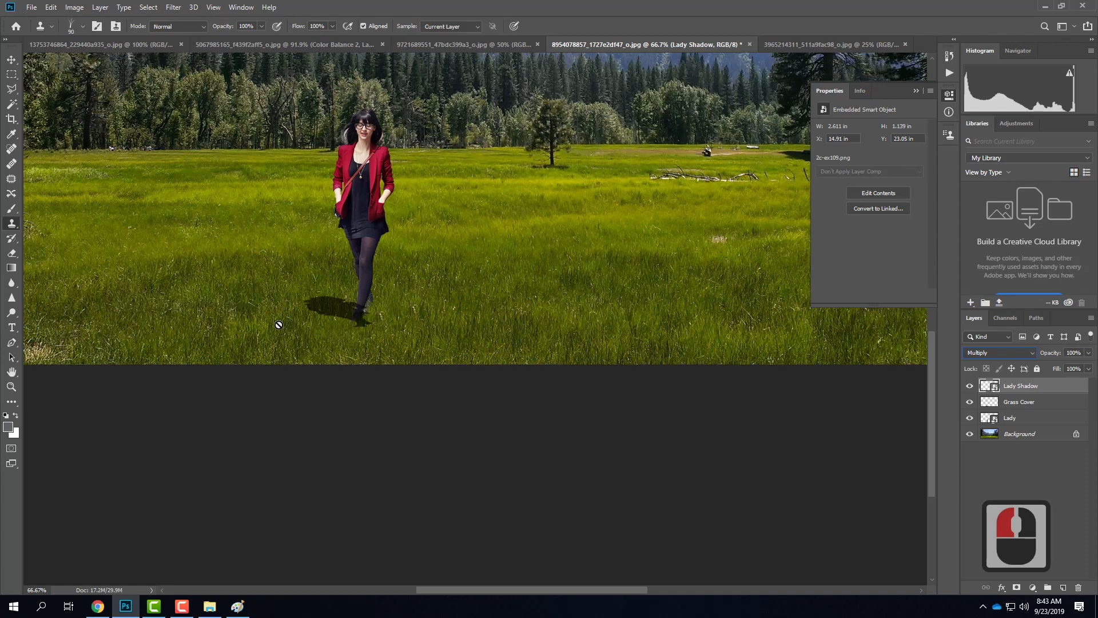
pyautogui.moveTo(1033, 388); pyautogui.dragTo(1029, 424)
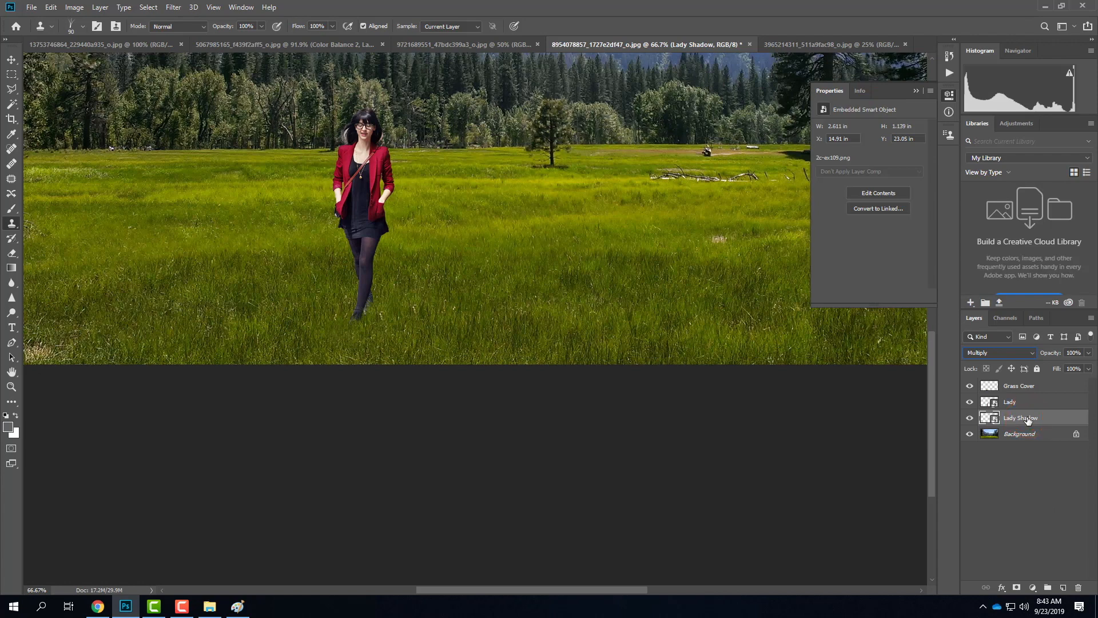
pyautogui.moveTo(1028, 420); pyautogui.dragTo(1026, 384)
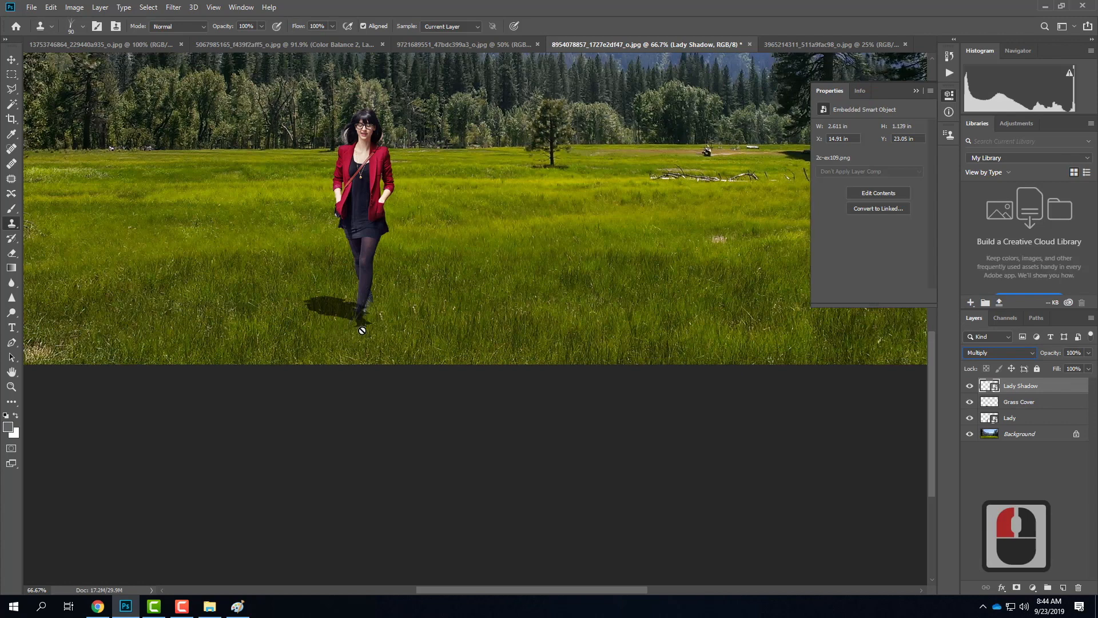
# Hide the Grass Cover, Lady and Background layers so only Lady Shadow shows.
pyautogui.hotkey('ctrl', '=')
pyautogui.hotkey('ctrl', '=')
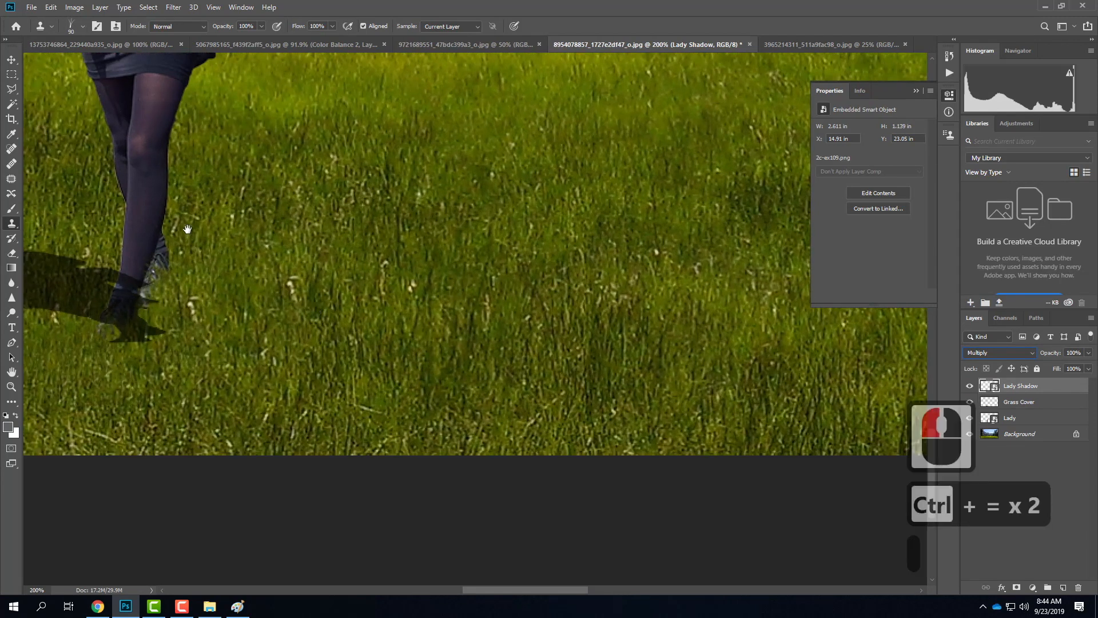
pyautogui.moveTo(187, 229); pyautogui.dragTo(508, 228)
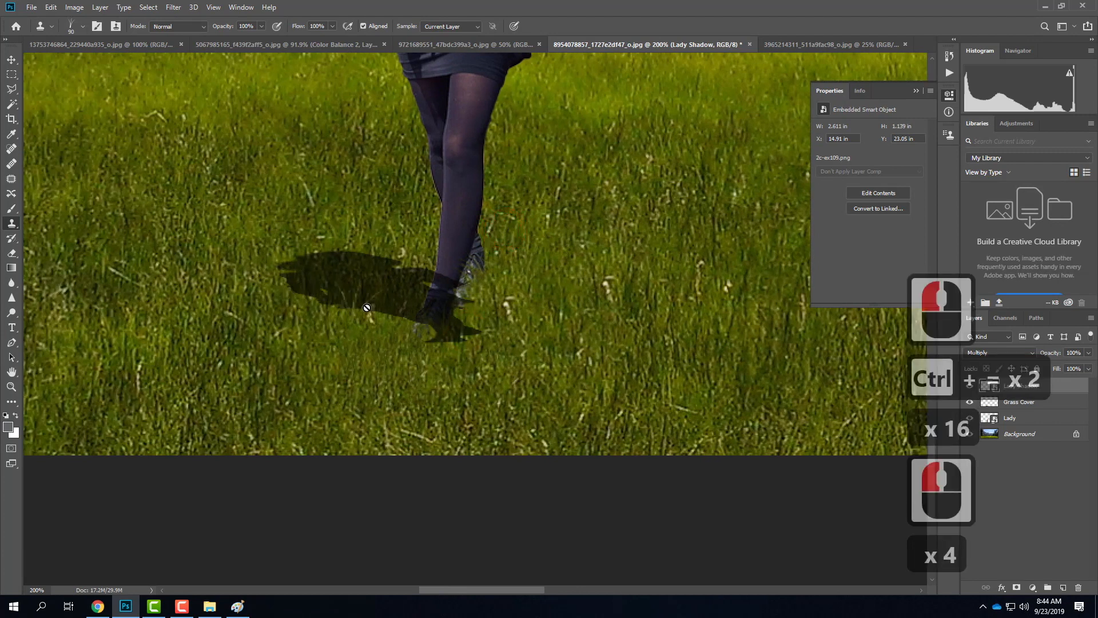
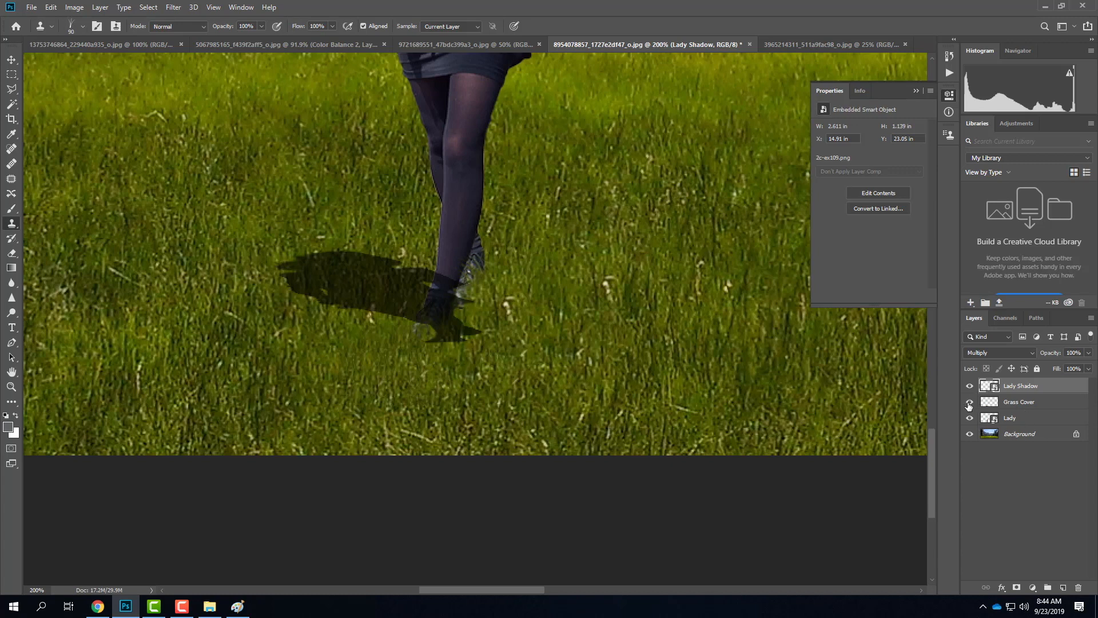
pyautogui.moveTo(969, 403); pyautogui.dragTo(969, 434)
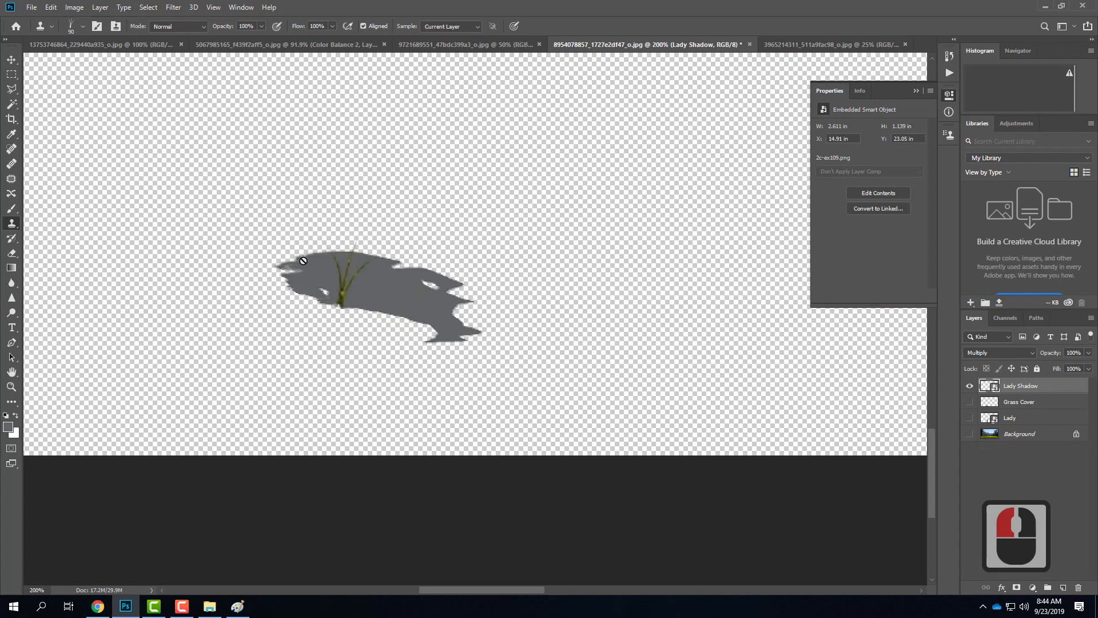
pyautogui.moveTo(290, 277)
pyautogui.mouseDown()
pyautogui.moveTo(303, 297)
pyautogui.moveTo(343, 312)
pyautogui.mouseUp()
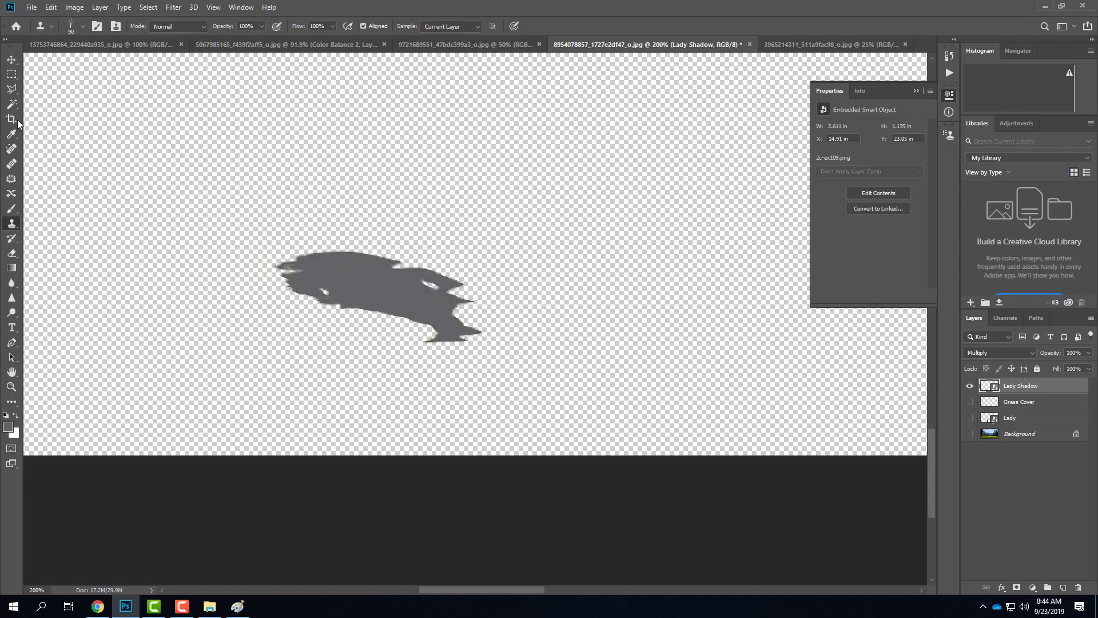
# Marquee a rectangle about 3.6 in wide in the empty area above the shadow, and ready the Brush with white as foreground colour.
pyautogui.click(11, 74)
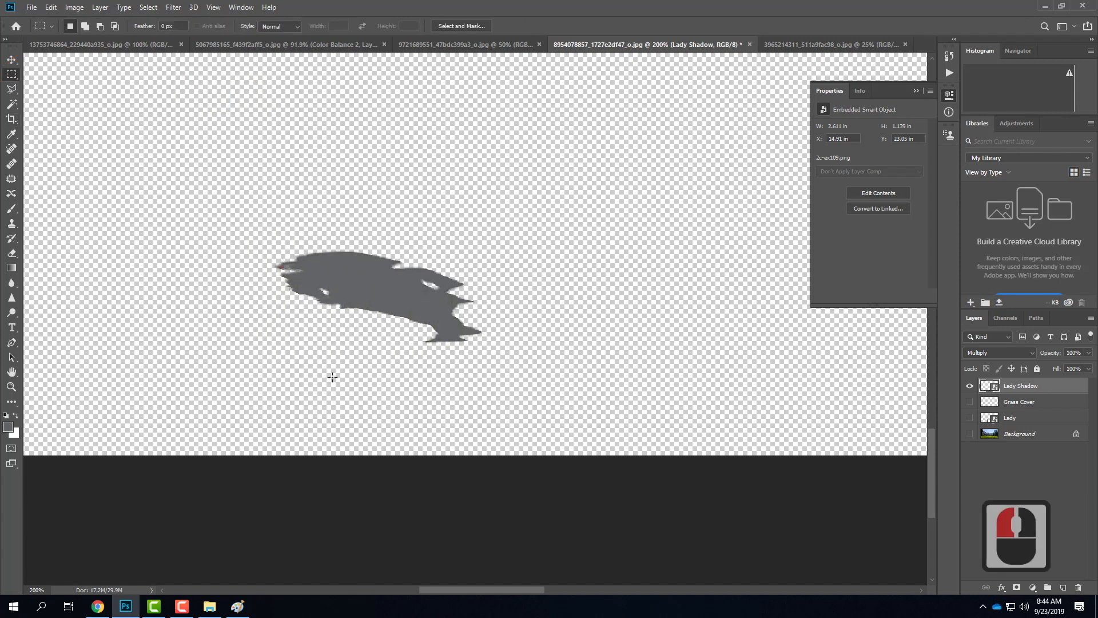
pyautogui.moveTo(231, 78); pyautogui.dragTo(525, 195)
pyautogui.click(8, 427)
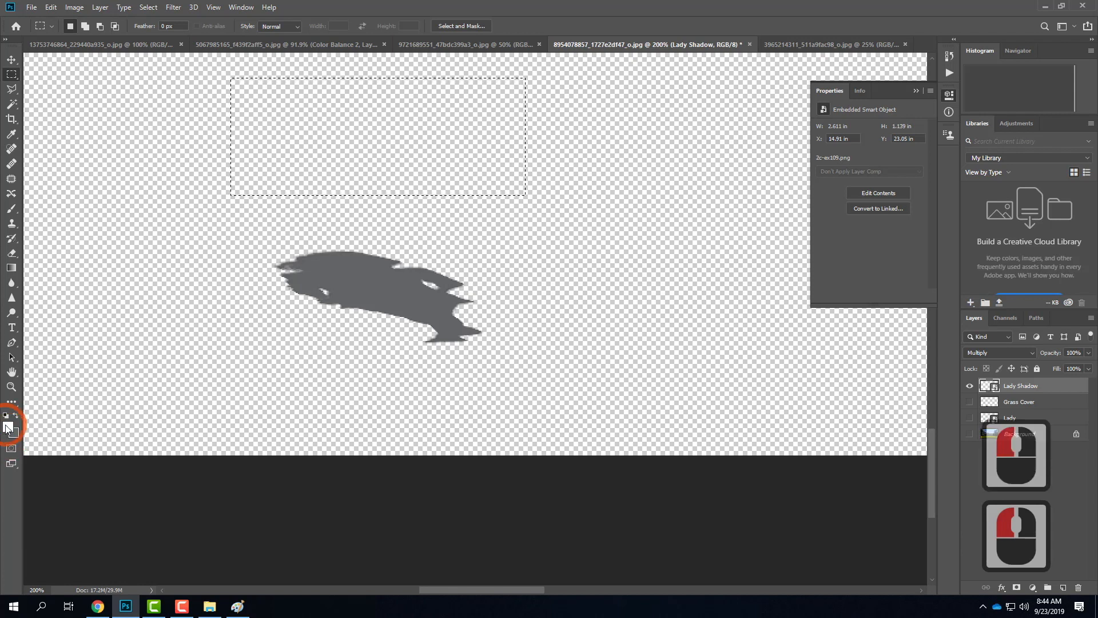
pyautogui.click(11, 210)
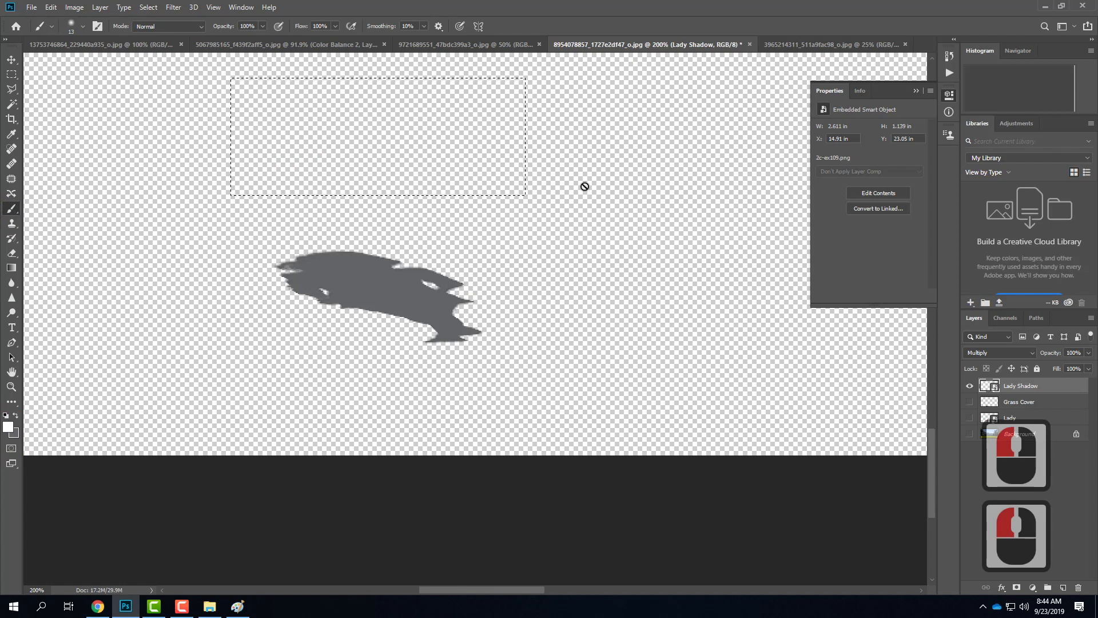
# Rasterize the Lady Shadow layer.
pyautogui.click(1020, 387)
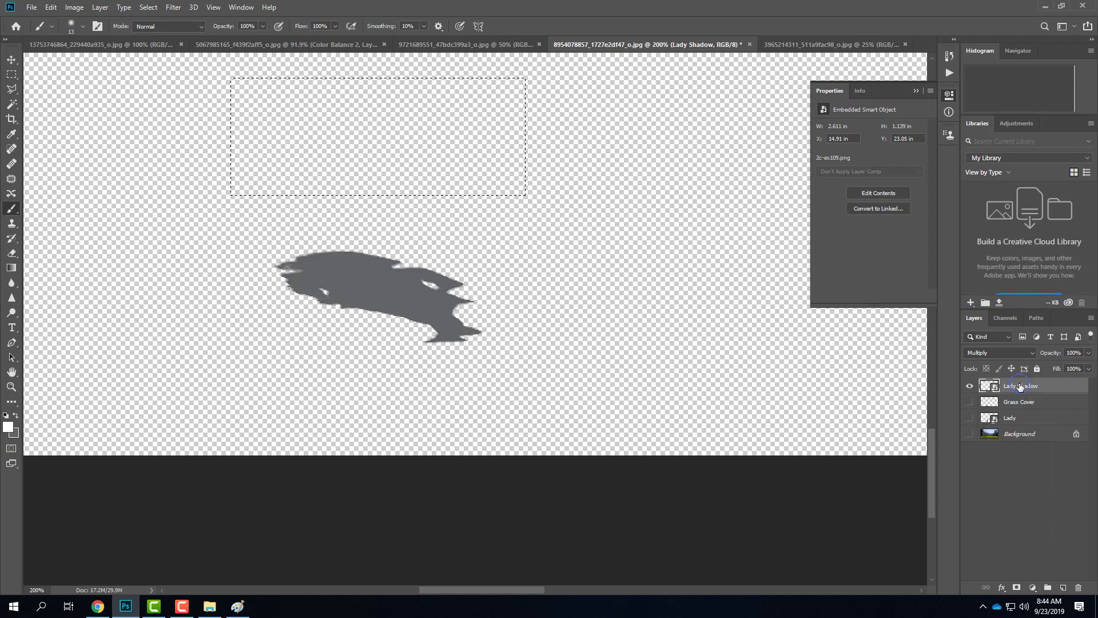
pyautogui.rightClick(1019, 386)
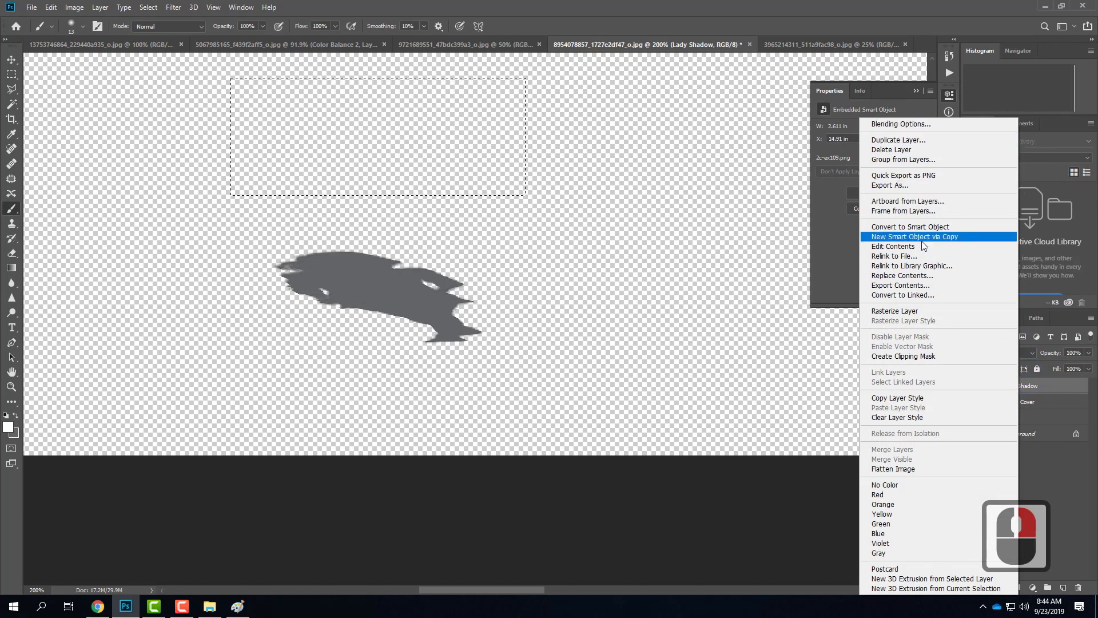
pyautogui.click(895, 310)
# Enlarge the brush to 45 px, paint the rectangular selection solid white, and deselect it.
pyautogui.click(403, 142)
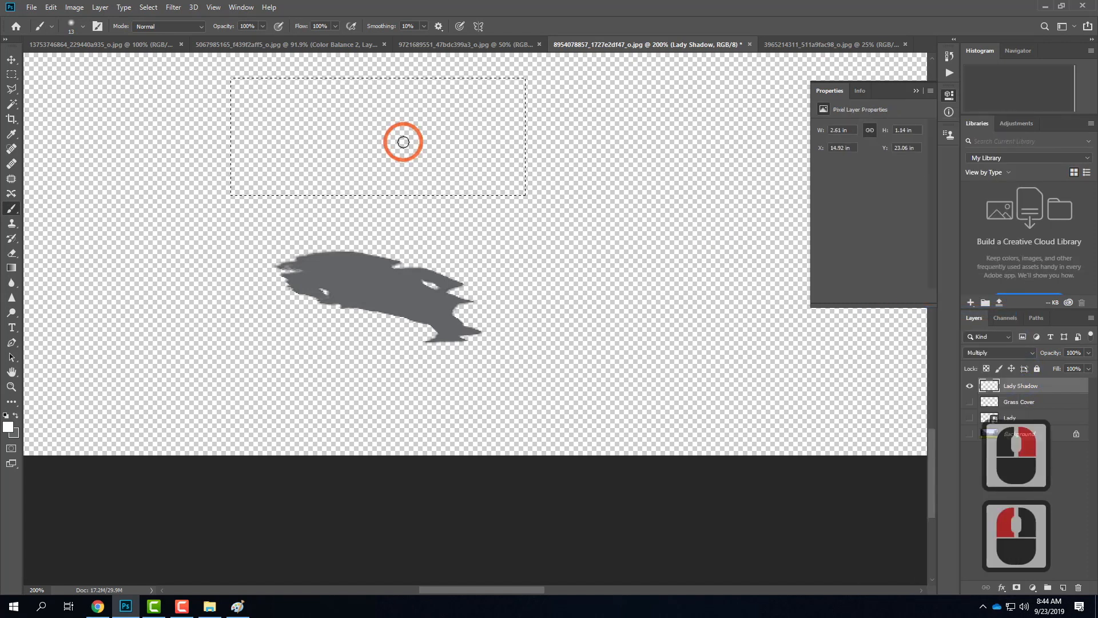
pyautogui.press(']')
pyautogui.press(']')
pyautogui.press(']')
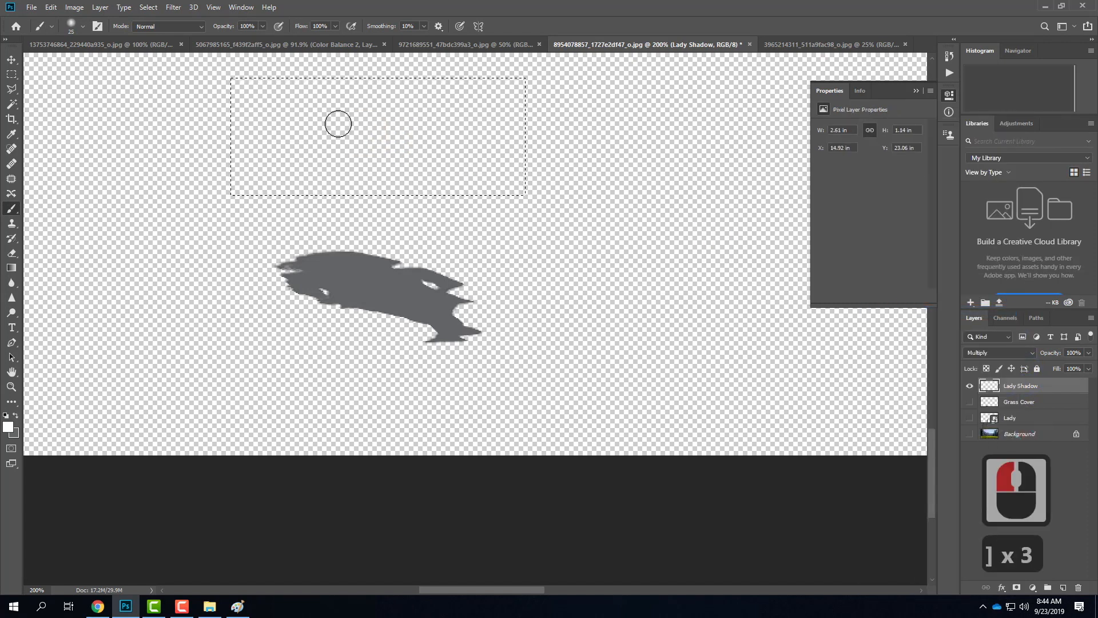
pyautogui.press(']')
pyautogui.moveTo(395, 117)
pyautogui.mouseDown()
pyautogui.moveTo(156, 98)
pyautogui.moveTo(618, 82)
pyautogui.moveTo(106, 117)
pyautogui.moveTo(10, 136)
pyautogui.moveTo(633, 165)
pyautogui.mouseUp()
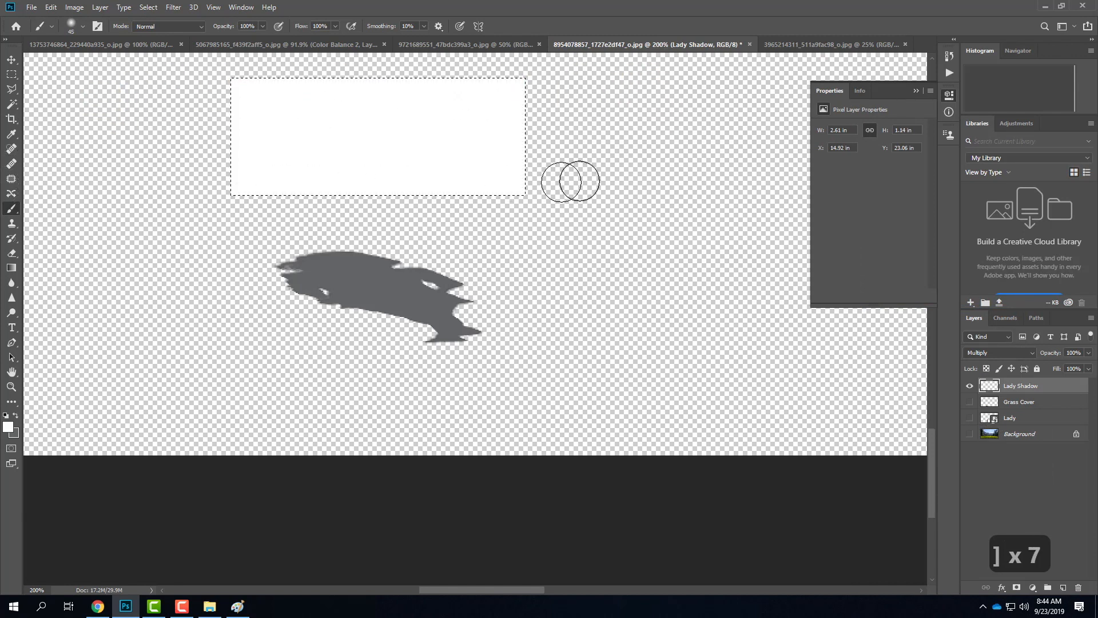
pyautogui.click(12, 75)
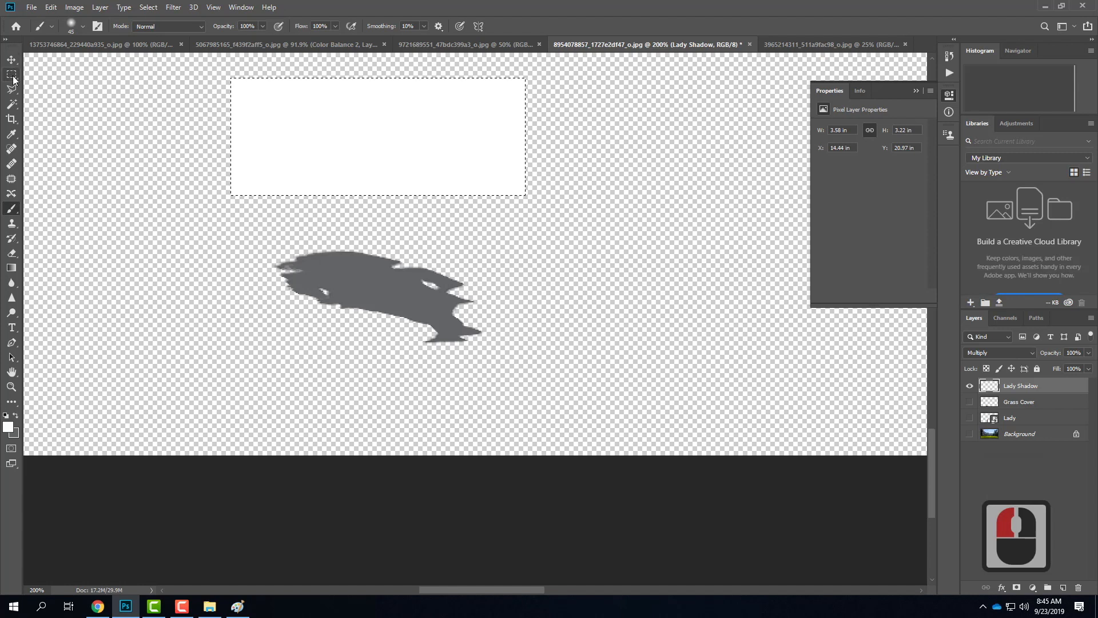
pyautogui.click(91, 88)
pyautogui.click(336, 103)
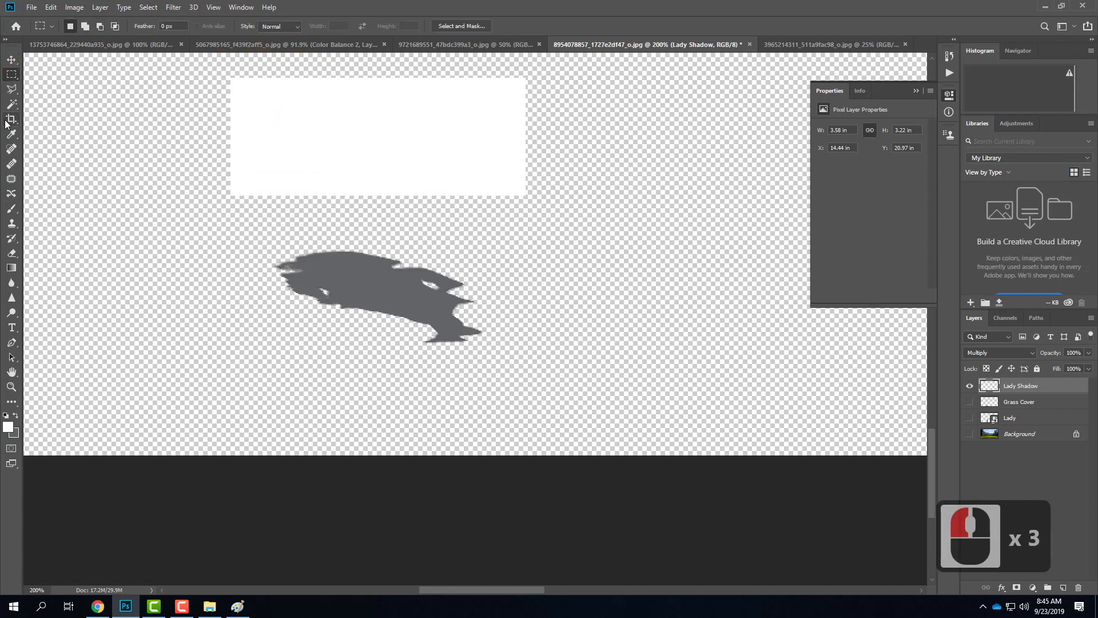
# Sample the white rectangle with the Clone Stamp and paint white grass blades over the shadow's lower left edge at 70 px.
pyautogui.click(12, 224)
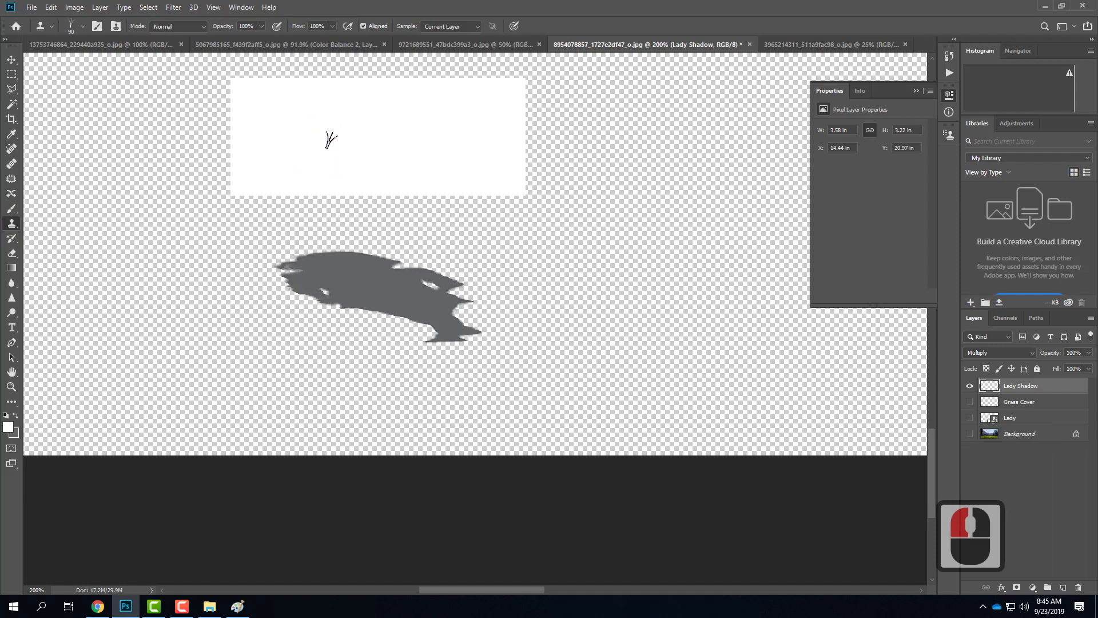
pyautogui.keyDown('alt'); pyautogui.click(360, 142); pyautogui.keyUp('alt')
pyautogui.moveTo(365, 351)
pyautogui.mouseDown()
pyautogui.moveTo(369, 304)
pyautogui.moveTo(362, 325)
pyautogui.mouseUp()
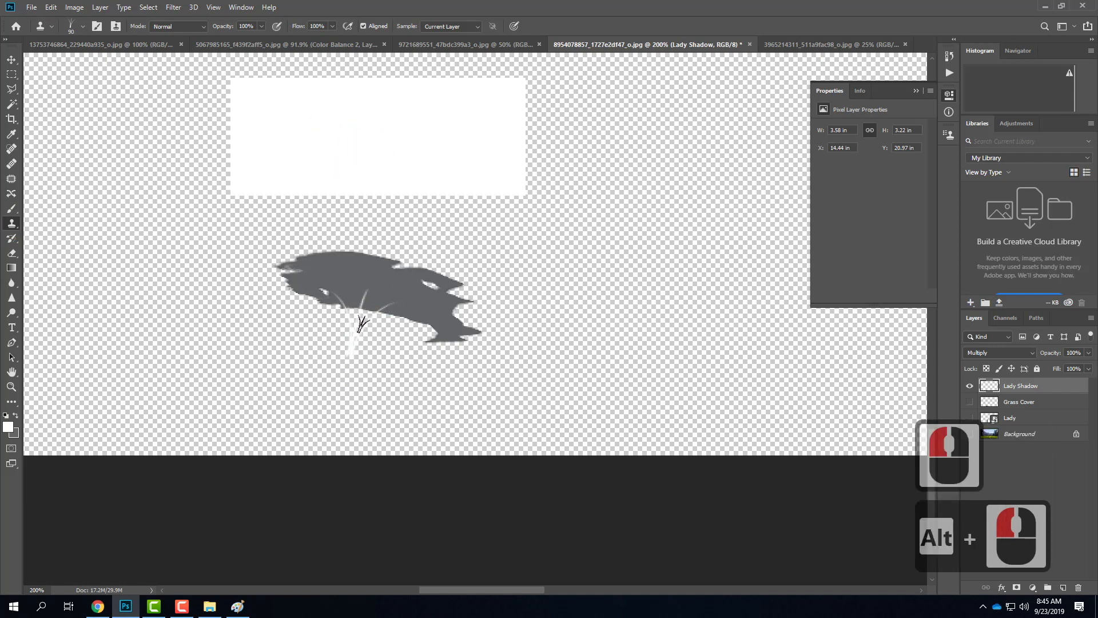
pyautogui.press('[')
pyautogui.press('[')
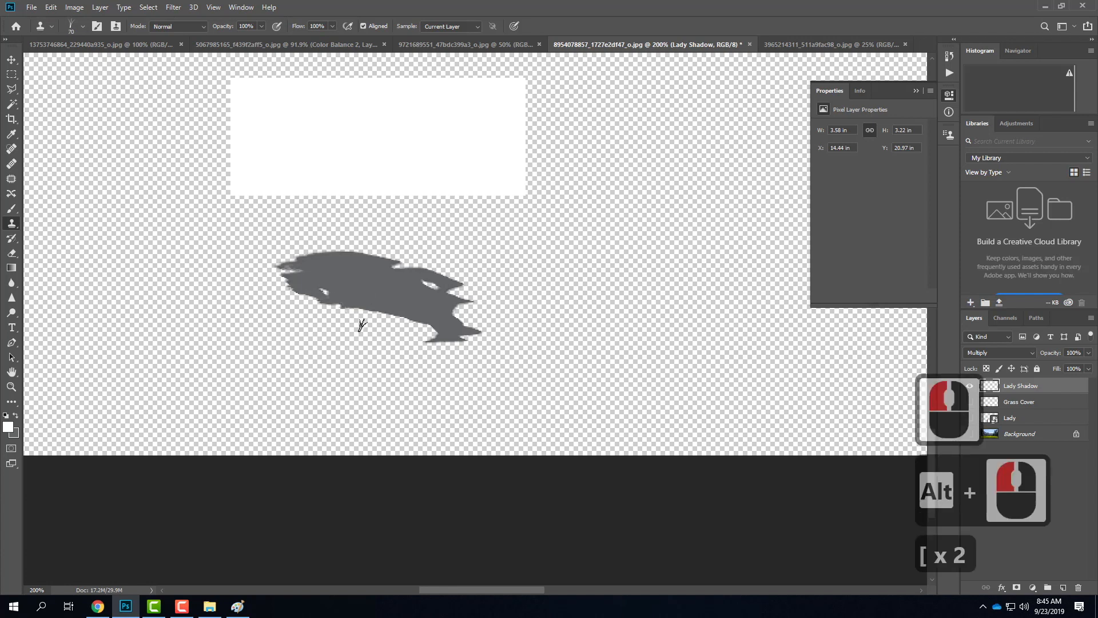
pyautogui.moveTo(316, 318)
pyautogui.mouseDown()
pyautogui.moveTo(326, 314)
pyautogui.moveTo(295, 318)
pyautogui.mouseUp()
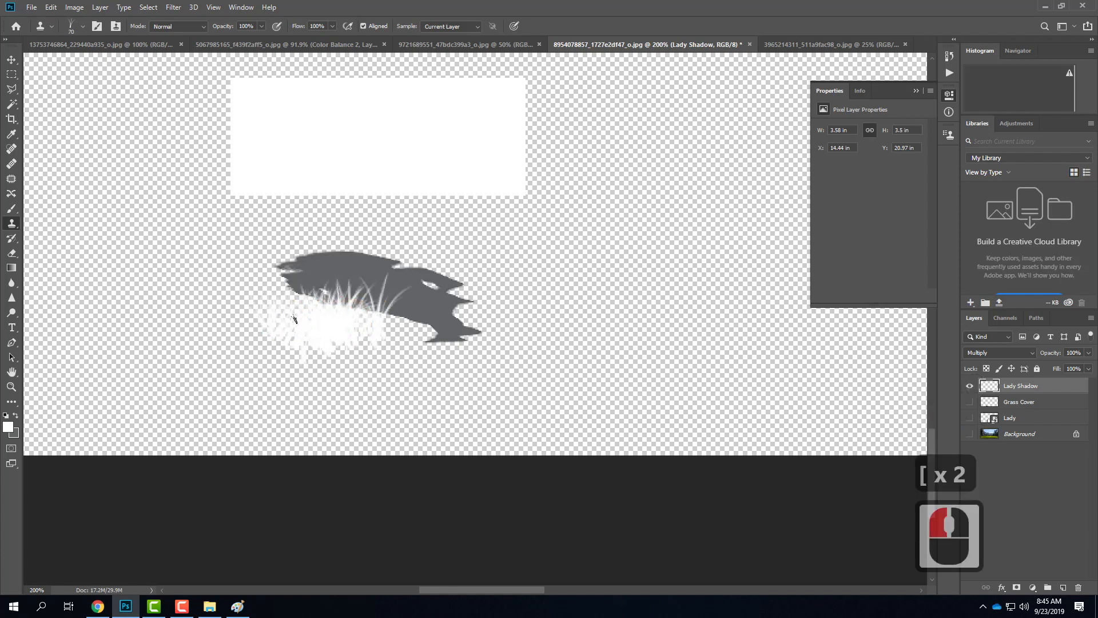
# Reduce the Clone Stamp to 45 px and paint white grass blades along the shadow's lower right edge.
pyautogui.press('[')
pyautogui.press('[')
pyautogui.press('[')
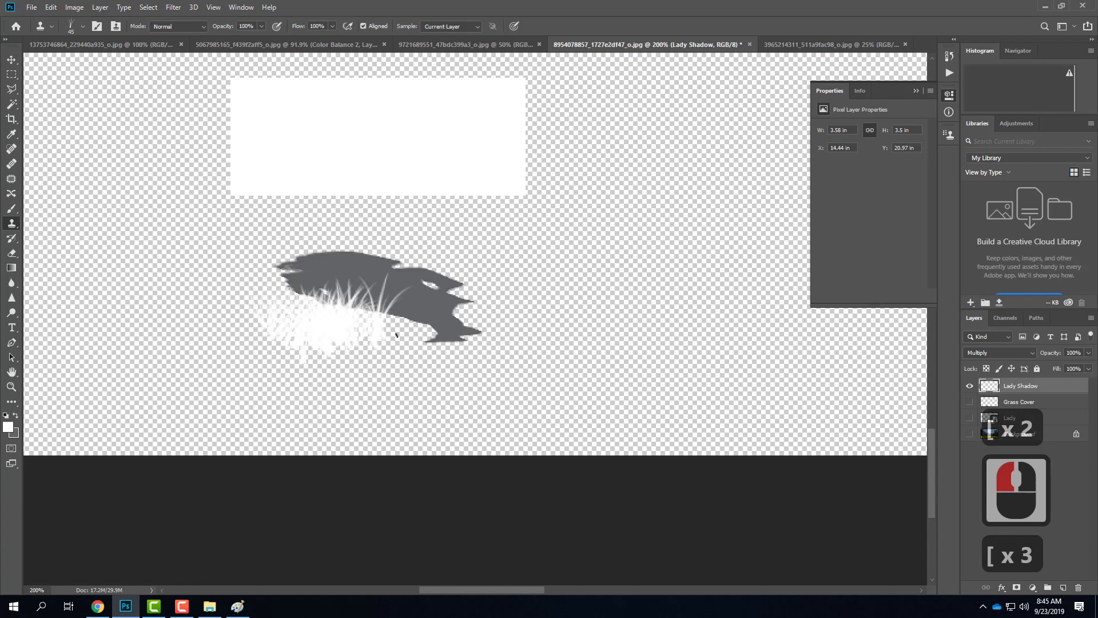
pyautogui.moveTo(396, 335)
pyautogui.mouseDown()
pyautogui.moveTo(380, 321)
pyautogui.moveTo(417, 314)
pyautogui.moveTo(409, 336)
pyautogui.moveTo(484, 347)
pyautogui.mouseUp()
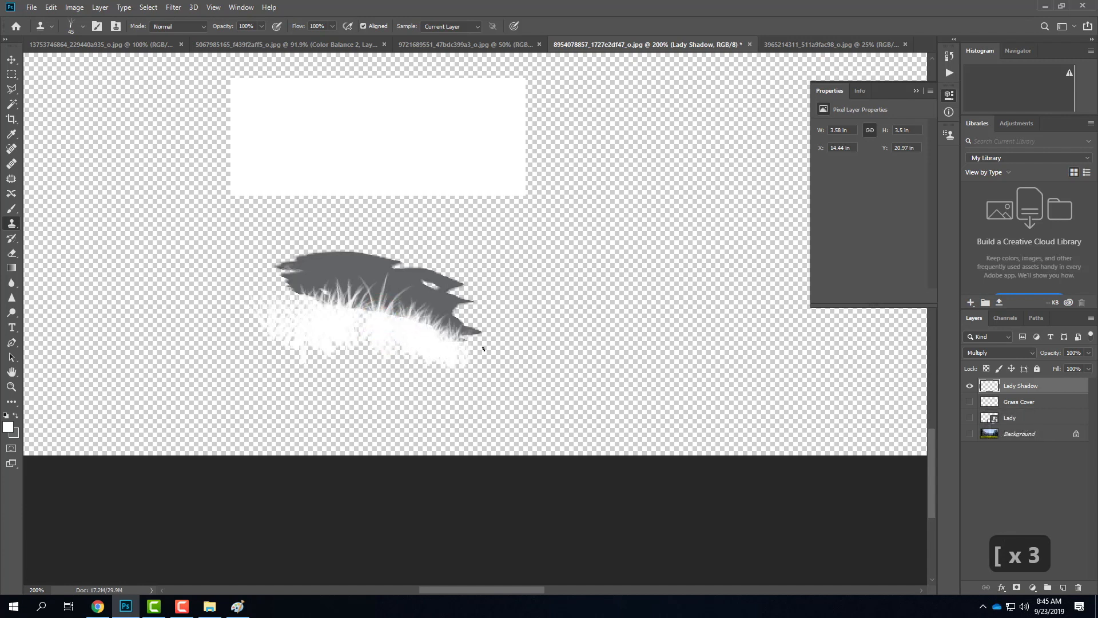
pyautogui.moveTo(345, 323); pyautogui.dragTo(328, 319)
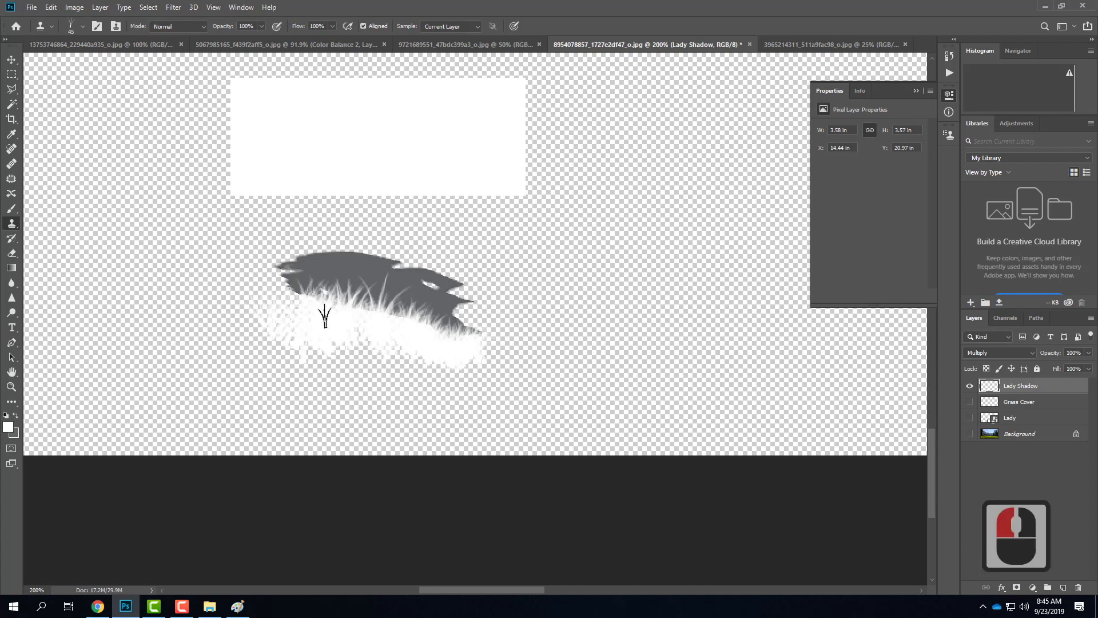
# Continue the white blades along the shadow's left and lower edges at 40 px, and check the shadow briefly against the Background.
pyautogui.press('[')
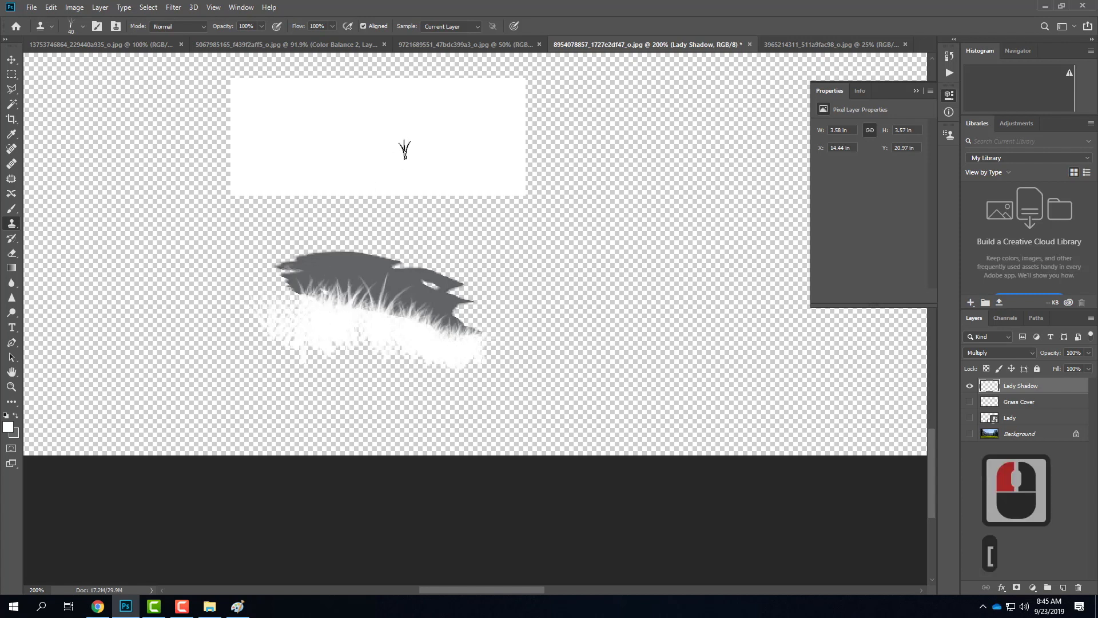
pyautogui.keyDown('alt'); pyautogui.click(336, 311); pyautogui.keyUp('alt')
pyautogui.keyDown('alt'); pyautogui.click(292, 288); pyautogui.keyUp('alt')
pyautogui.moveTo(319, 317)
pyautogui.mouseDown()
pyautogui.moveTo(279, 280)
pyautogui.moveTo(338, 315)
pyautogui.moveTo(427, 329)
pyautogui.mouseUp()
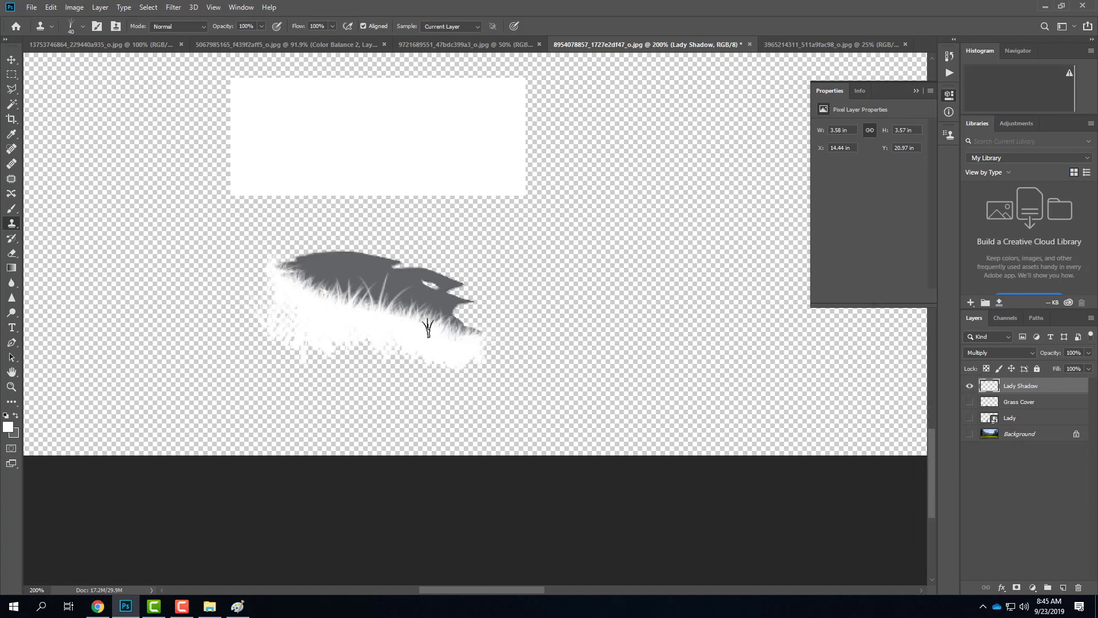
pyautogui.click(978, 432)
pyautogui.click(970, 436)
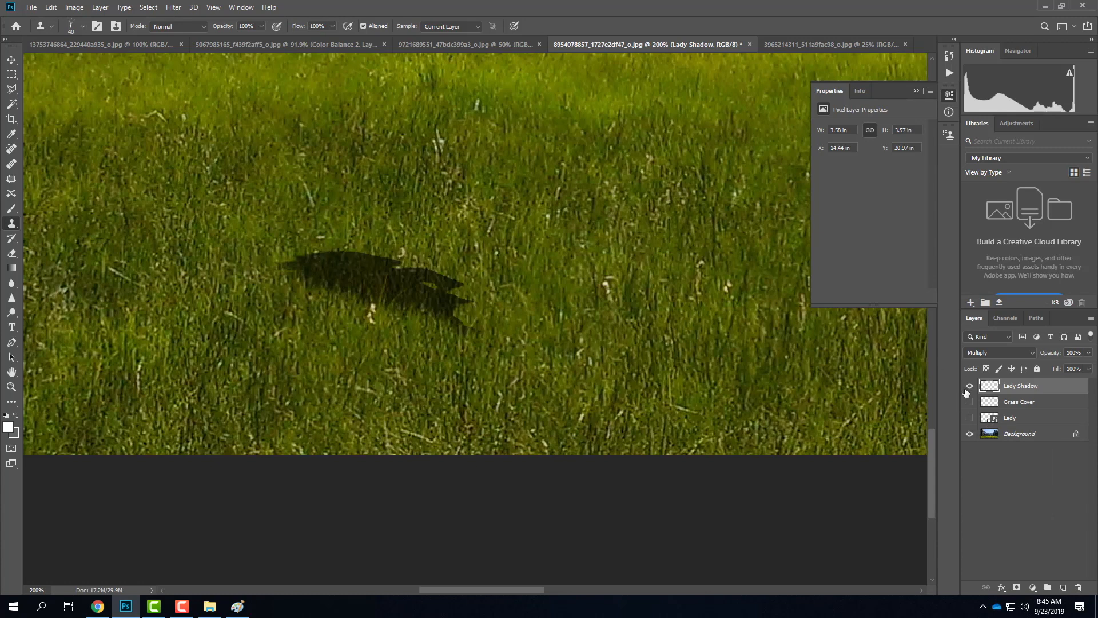
pyautogui.click(970, 434)
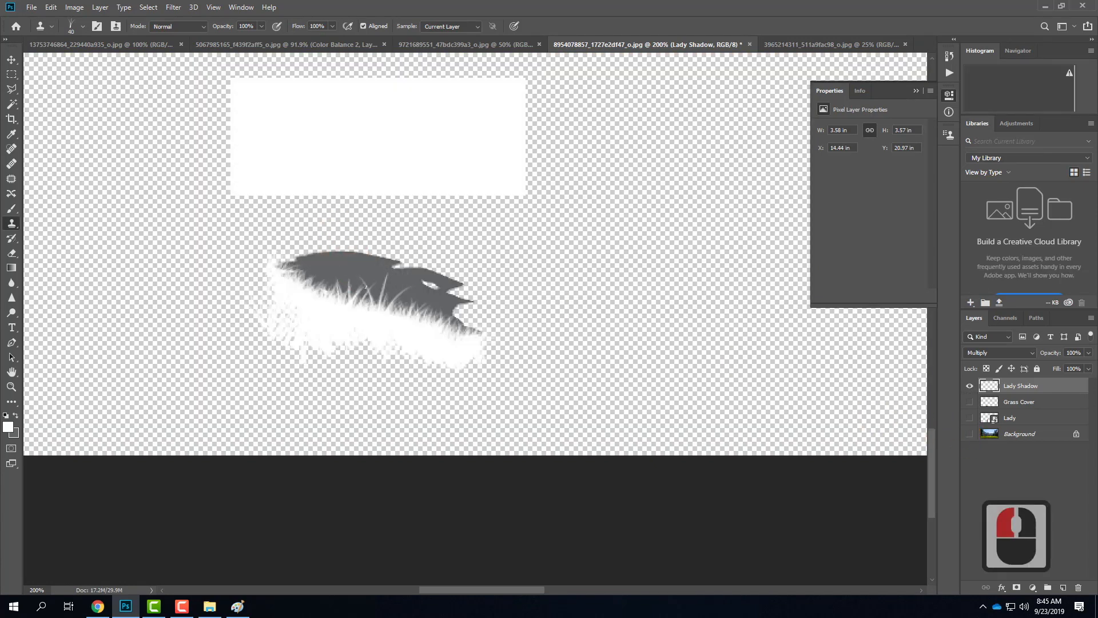
# Marquee the white rectangle about 3.7 in wide, paint it solid with the Brush in the shadow's sampled grey, and deselect it.
pyautogui.click(11, 74)
pyautogui.moveTo(526, 230); pyautogui.dragTo(530, 202)
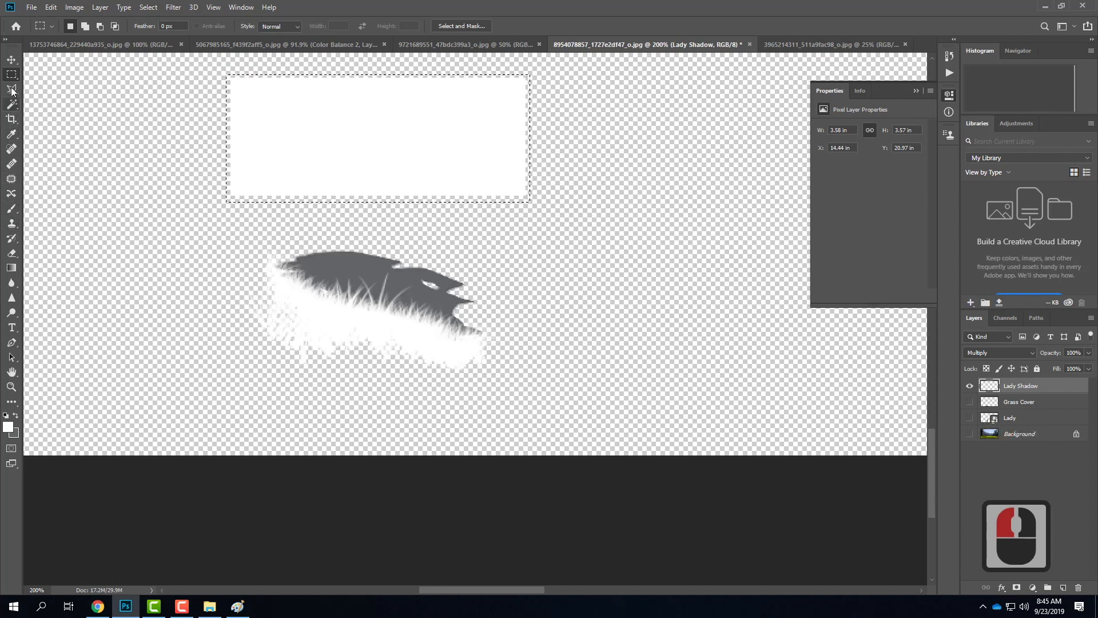
pyautogui.click(11, 134)
pyautogui.click(355, 257)
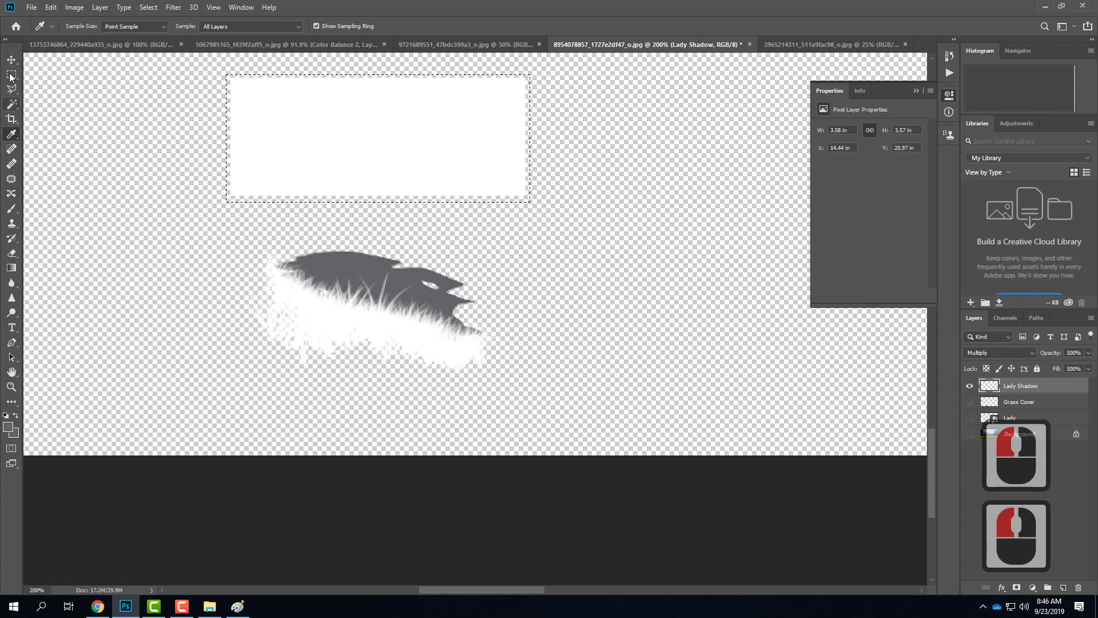
pyautogui.click(11, 208)
pyautogui.moveTo(282, 78)
pyautogui.mouseDown()
pyautogui.moveTo(544, 83)
pyautogui.moveTo(421, 111)
pyautogui.moveTo(537, 139)
pyautogui.moveTo(206, 155)
pyautogui.moveTo(373, 176)
pyautogui.moveTo(196, 191)
pyautogui.moveTo(475, 192)
pyautogui.mouseUp()
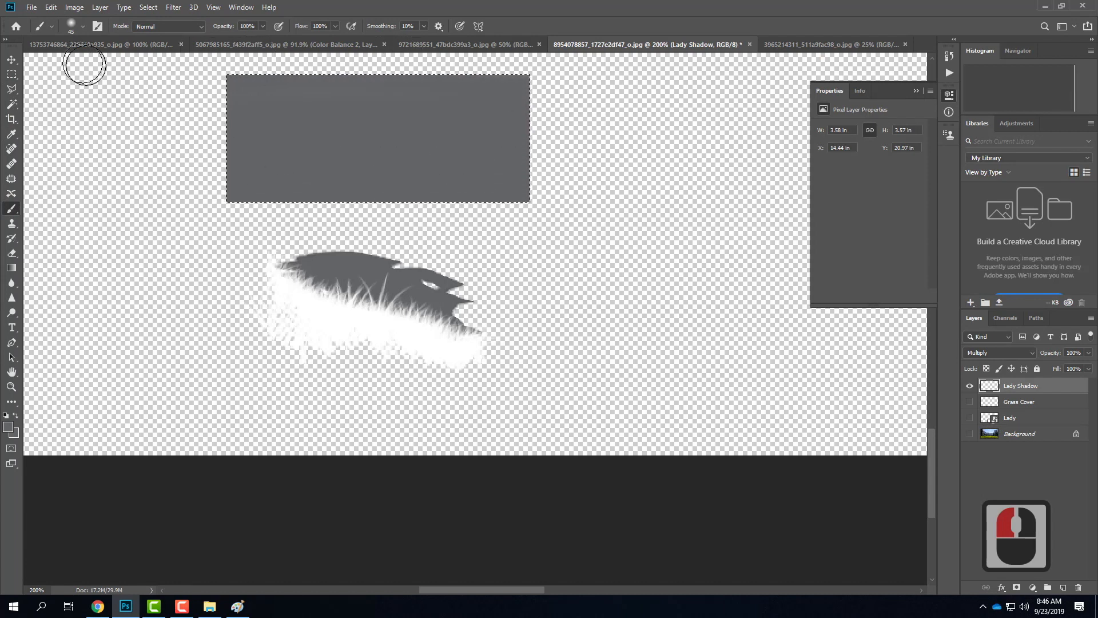
pyautogui.doubleClick(11, 74)
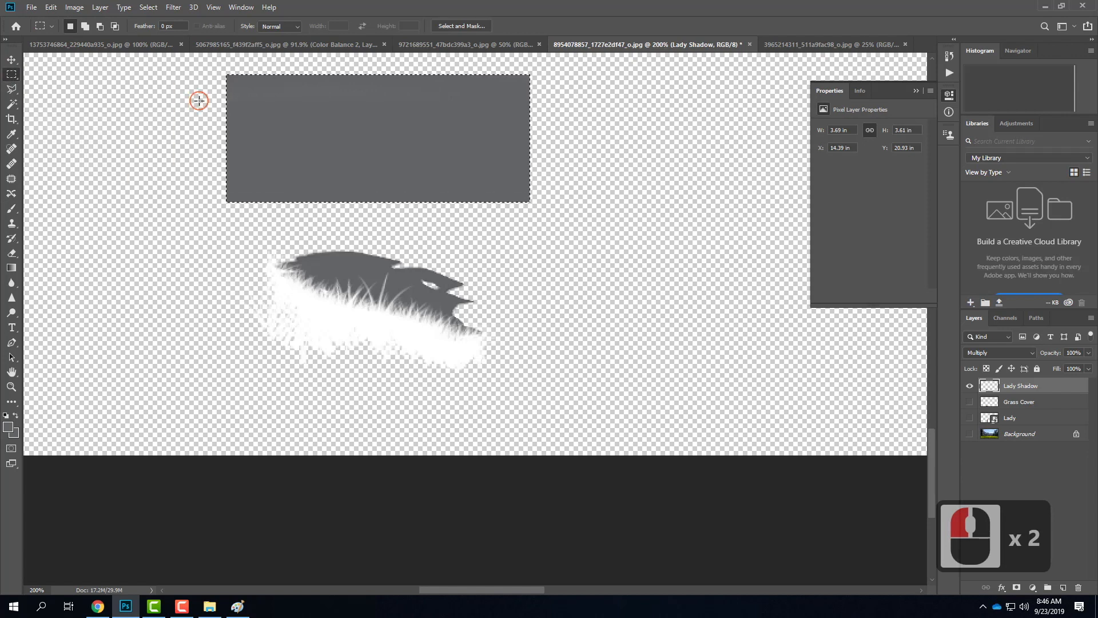
pyautogui.click(260, 63)
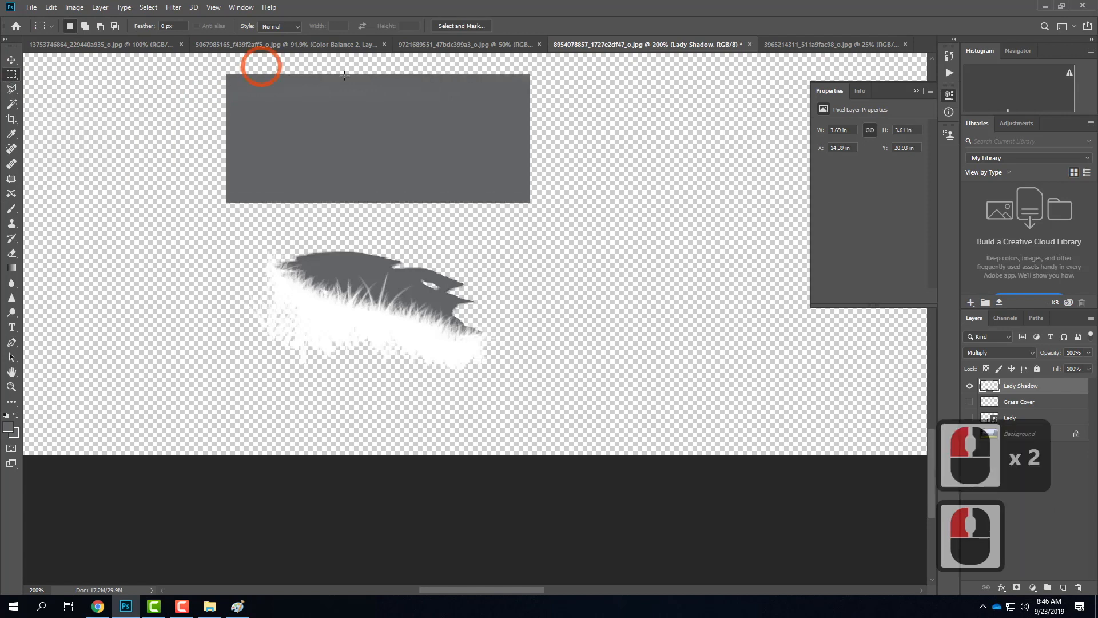
# Sample the grey rectangle with the Clone Stamp and paint grey grass blades along the shadow's upper edge at 25 px.
pyautogui.click(11, 223)
pyautogui.keyDown('alt'); pyautogui.click(220, 196); pyautogui.keyUp('alt')
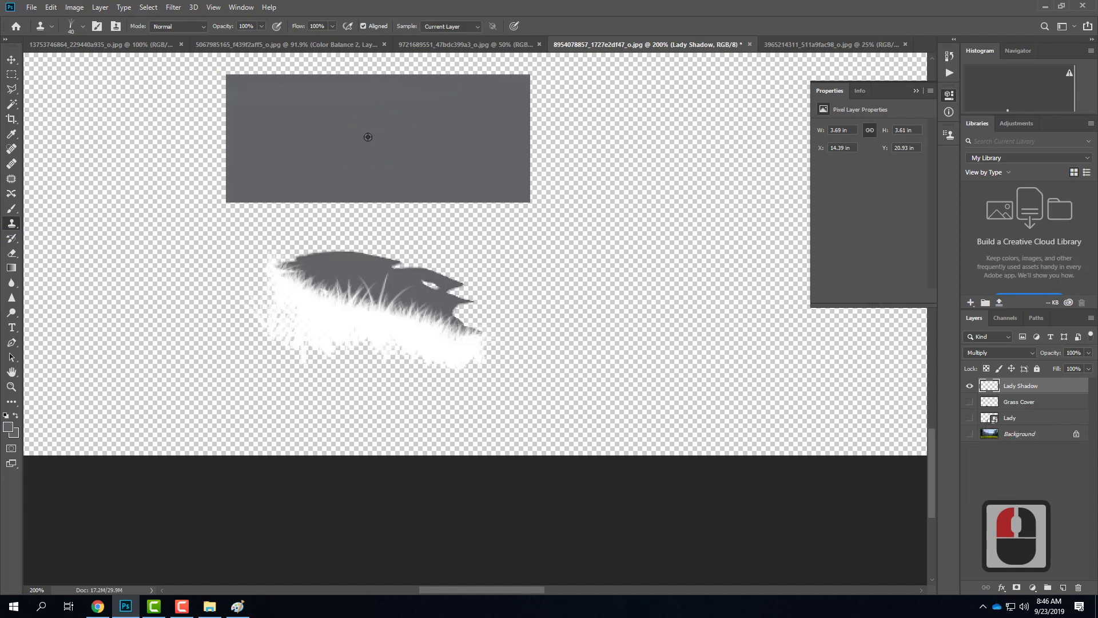
pyautogui.keyDown('alt'); pyautogui.click(343, 299); pyautogui.keyUp('alt')
pyautogui.keyDown('alt'); pyautogui.click(355, 260); pyautogui.keyUp('alt')
pyautogui.press('[')
pyautogui.press('[')
pyautogui.click(333, 255)
pyautogui.click(319, 253)
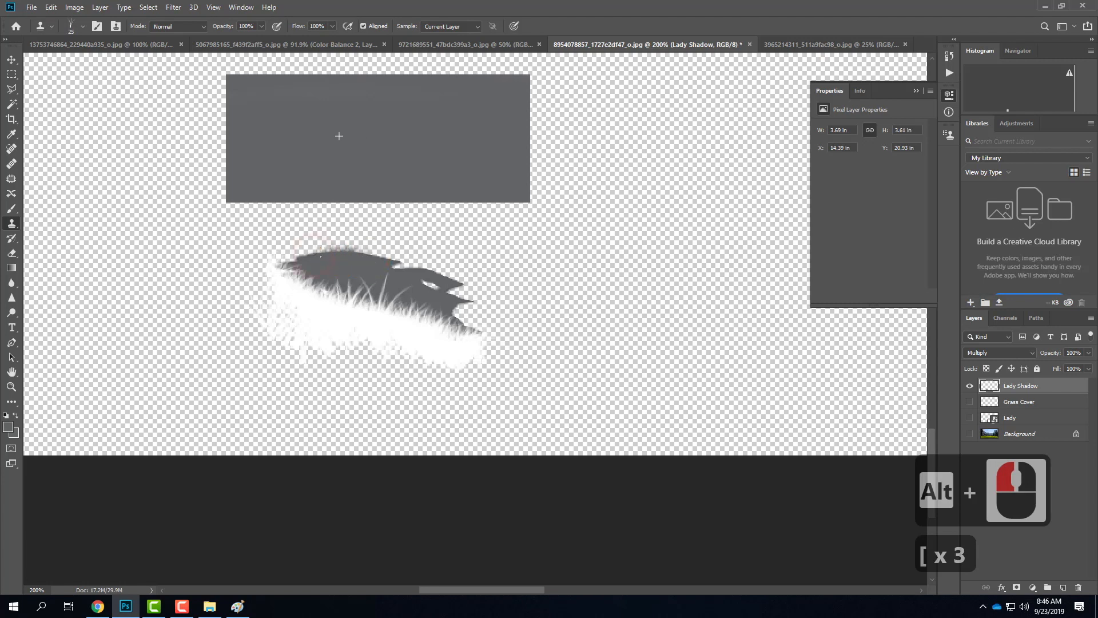
pyautogui.moveTo(323, 258)
pyautogui.mouseDown()
pyautogui.moveTo(293, 256)
pyautogui.moveTo(380, 252)
pyautogui.moveTo(356, 258)
pyautogui.moveTo(400, 269)
pyautogui.moveTo(329, 244)
pyautogui.moveTo(395, 264)
pyautogui.mouseUp()
# Enlarge the stamp to 40 px and extend the grey blades around the shadow's right end, lower right corner and left tip.
pyautogui.press(']')
pyautogui.press(']')
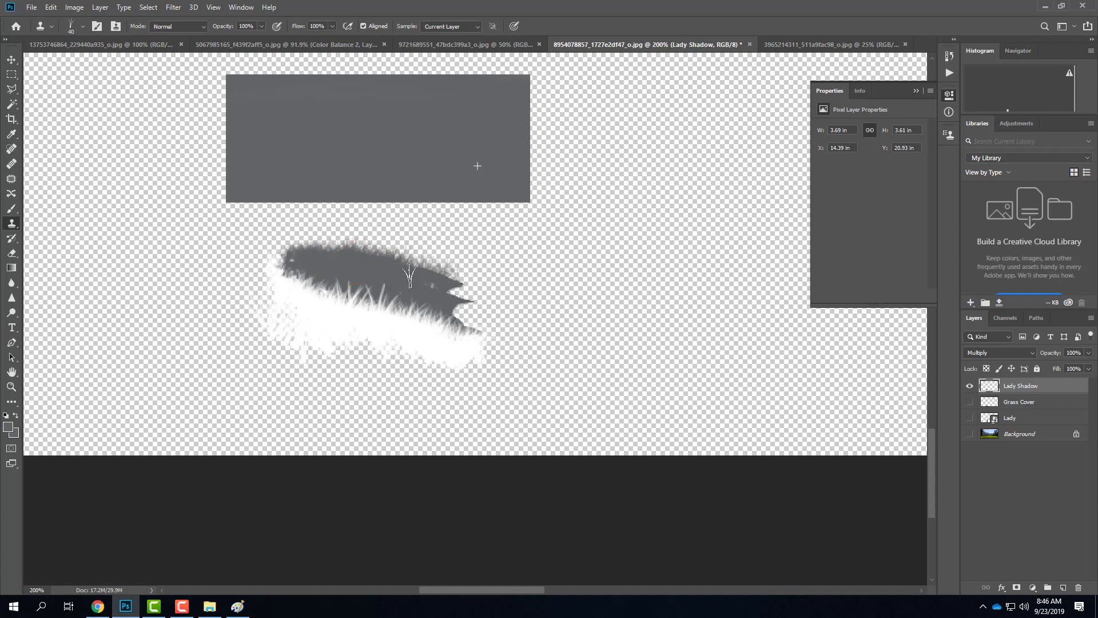
pyautogui.moveTo(461, 298)
pyautogui.mouseDown()
pyautogui.moveTo(424, 273)
pyautogui.moveTo(466, 292)
pyautogui.moveTo(461, 309)
pyautogui.mouseUp()
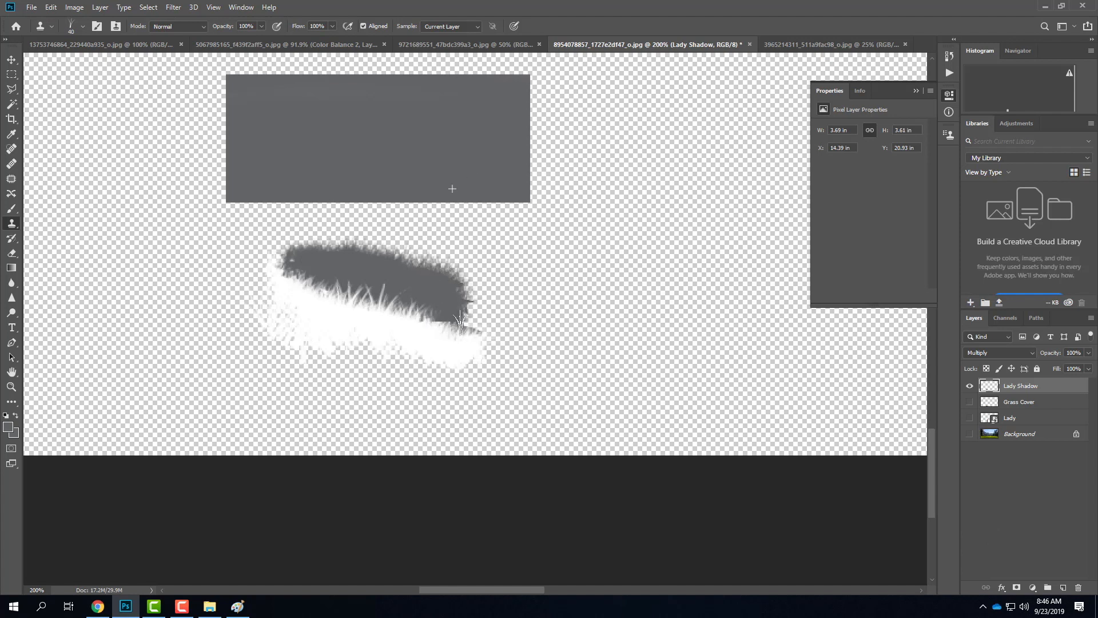
pyautogui.moveTo(404, 286)
pyautogui.mouseDown()
pyautogui.moveTo(459, 319)
pyautogui.moveTo(436, 290)
pyautogui.mouseUp()
pyautogui.keyDown('alt'); pyautogui.click(416, 278); pyautogui.keyUp('alt')
pyautogui.click(444, 347)
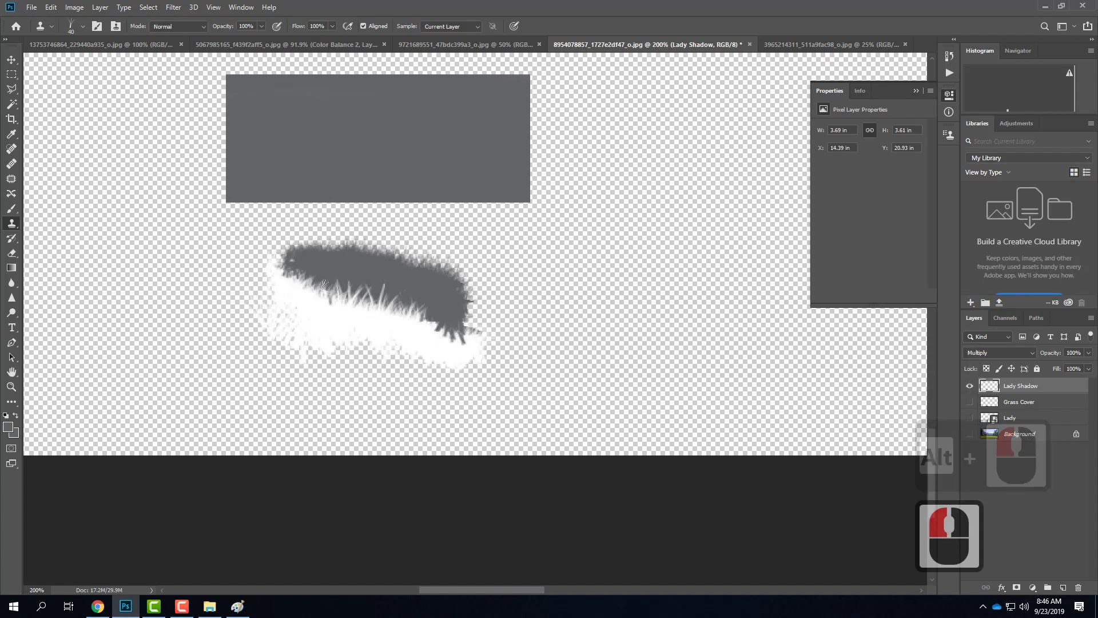
pyautogui.moveTo(280, 254); pyautogui.dragTo(296, 260)
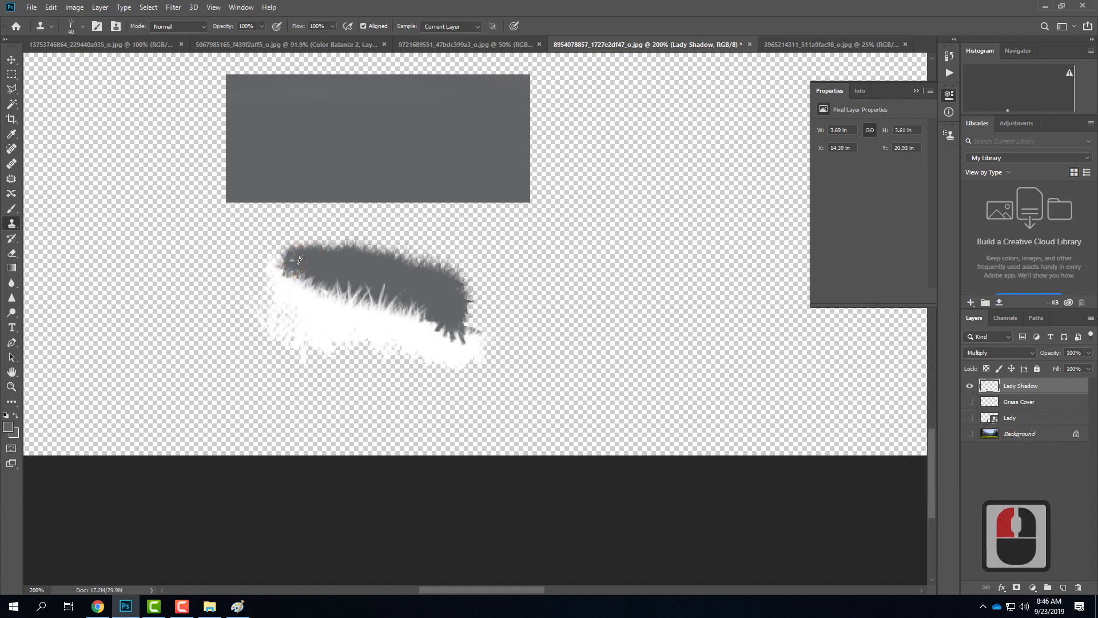
# Marquee an area about 4.1 in wide around the grey rectangle, paint it solid with white sampled from the grass blades, and deselect it.
pyautogui.click(10, 75)
pyautogui.moveTo(209, 67); pyautogui.dragTo(550, 207)
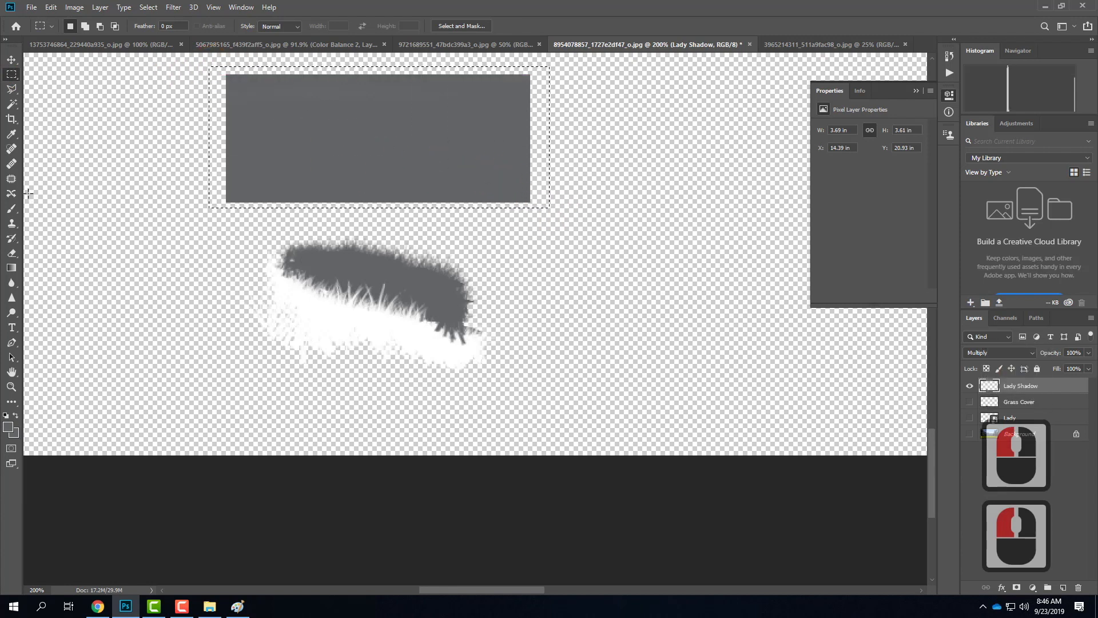
pyautogui.click(12, 133)
pyautogui.click(325, 307)
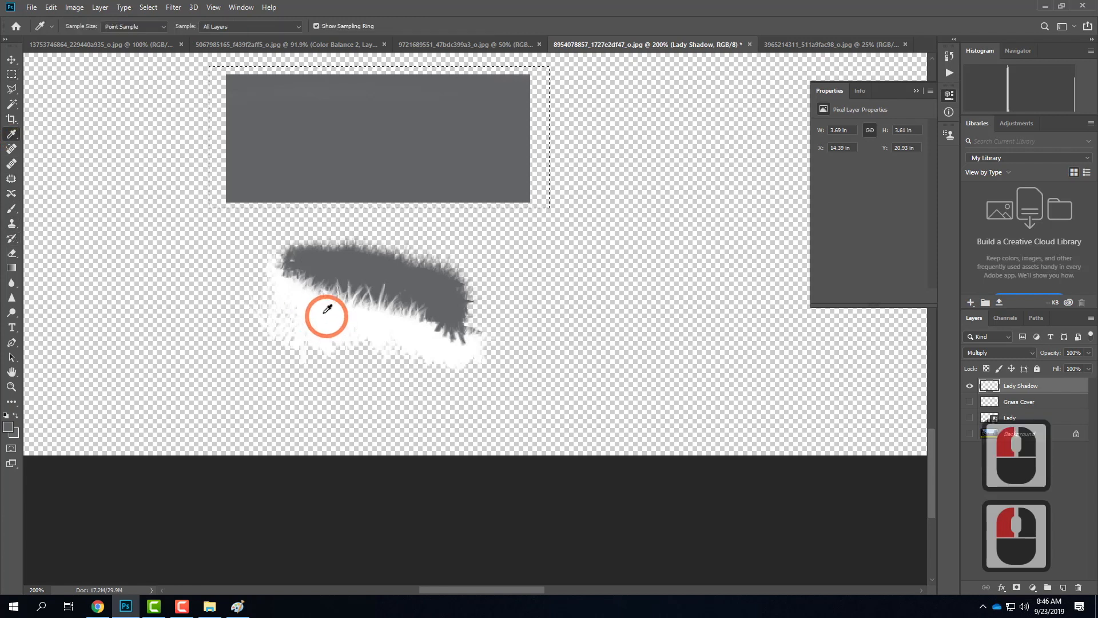
pyautogui.click(11, 210)
pyautogui.moveTo(343, 114)
pyautogui.mouseDown()
pyautogui.moveTo(392, 103)
pyautogui.moveTo(128, 81)
pyautogui.moveTo(581, 111)
pyautogui.moveTo(690, 153)
pyautogui.moveTo(119, 181)
pyautogui.moveTo(200, 201)
pyautogui.moveTo(625, 204)
pyautogui.mouseUp()
pyautogui.click(12, 74)
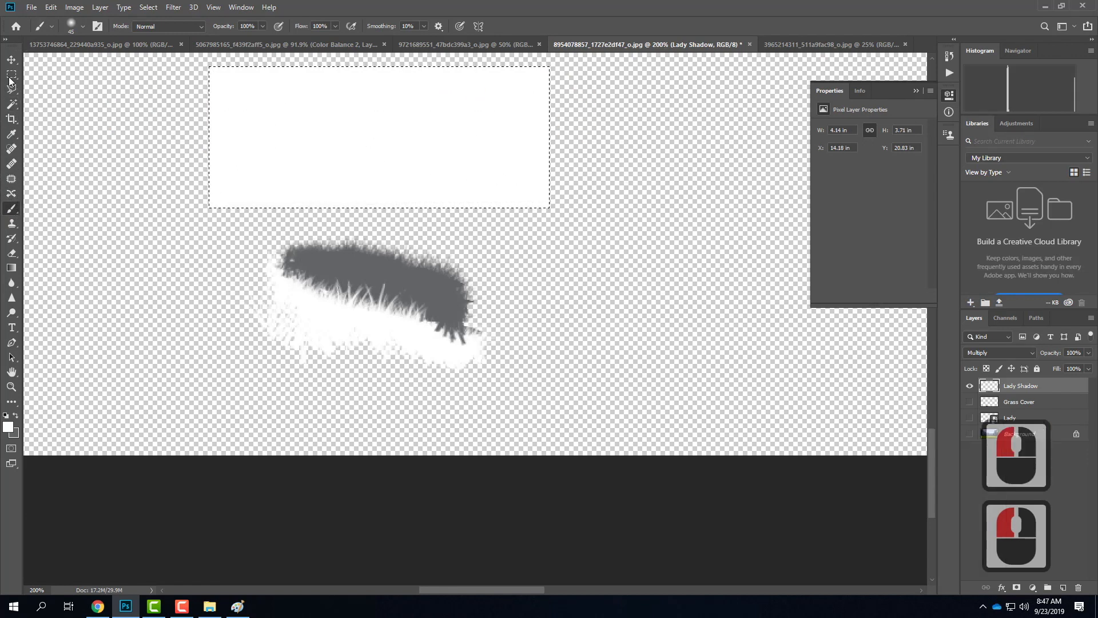
pyautogui.click(197, 144)
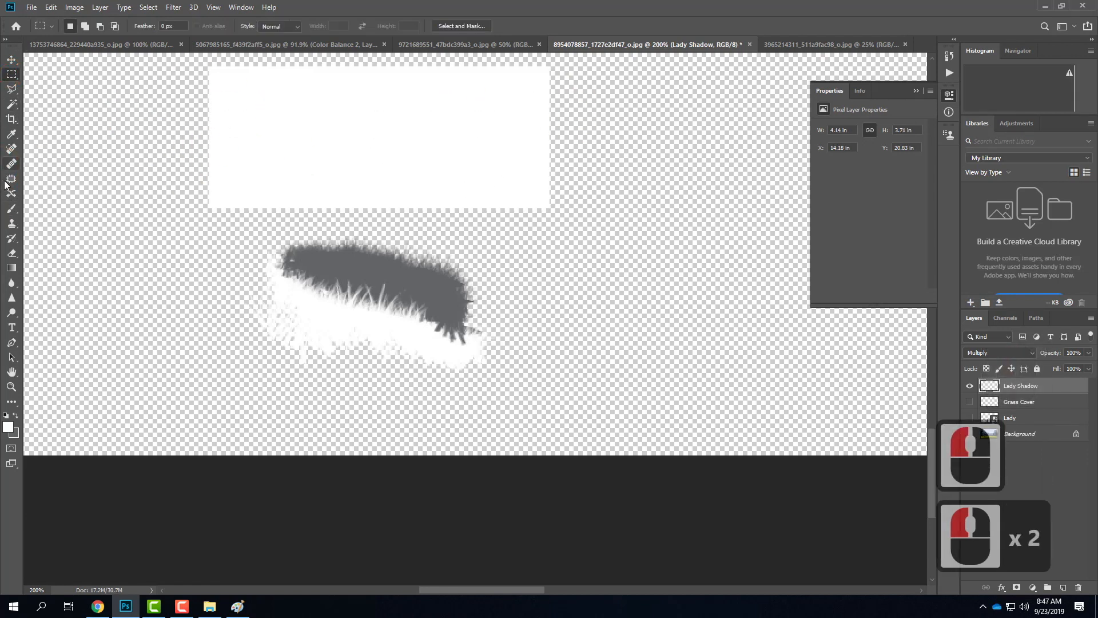
# Sample the white rectangle with the Clone Stamp and repaint white blades over the shadow's lower edge and right corner at 40 px.
pyautogui.click(11, 223)
pyautogui.keyDown('alt'); pyautogui.click(355, 140); pyautogui.keyUp('alt')
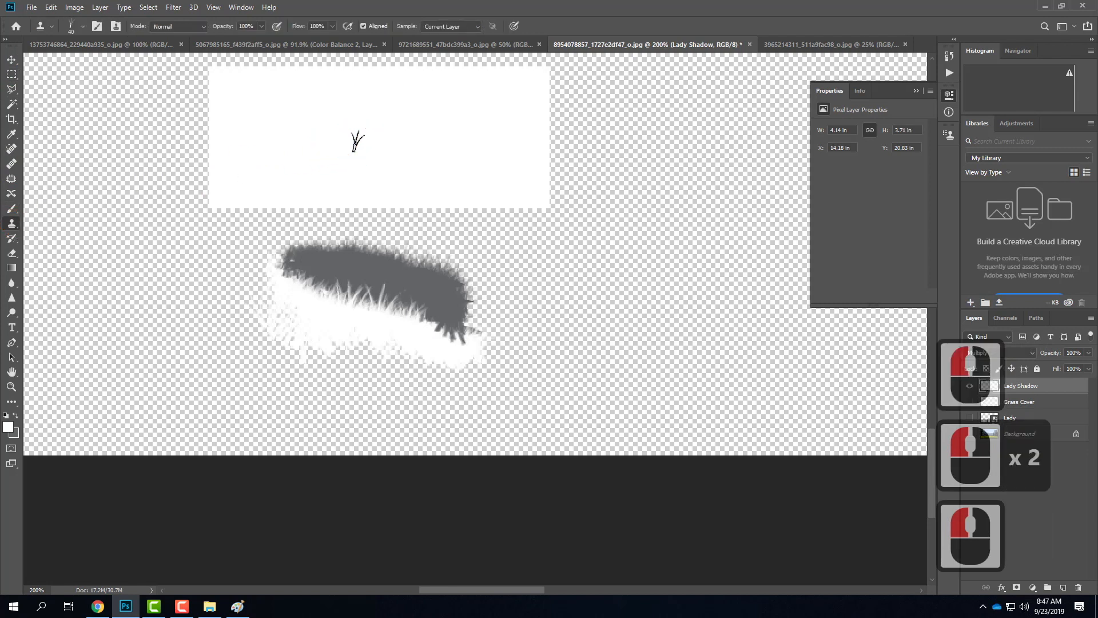
pyautogui.keyDown('alt'); pyautogui.click(377, 137); pyautogui.keyUp('alt')
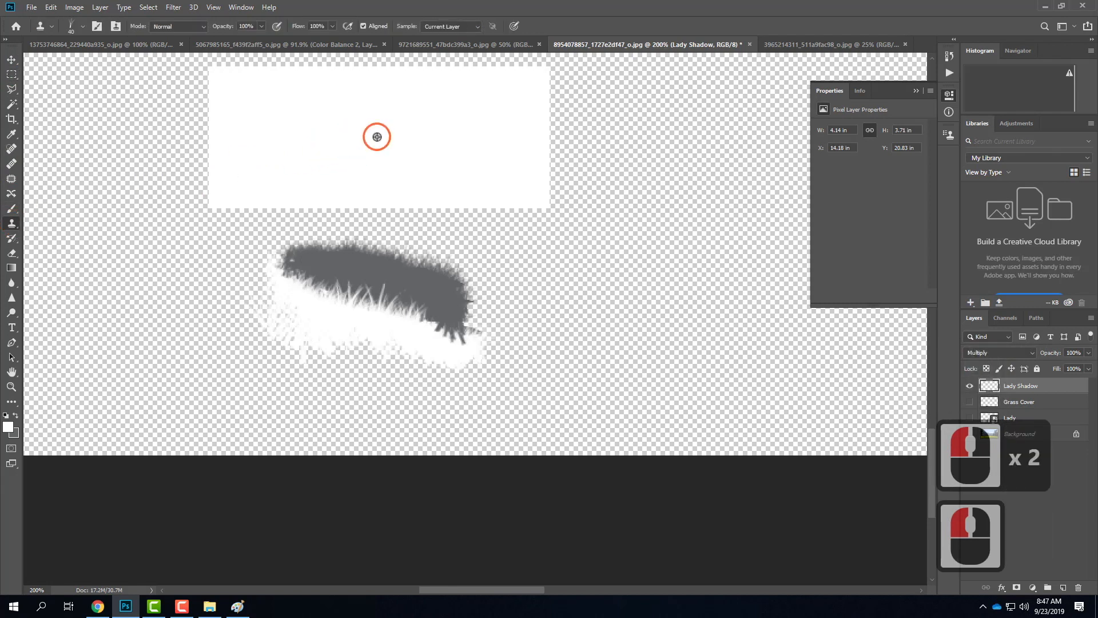
pyautogui.click(397, 336)
pyautogui.moveTo(452, 336)
pyautogui.mouseDown()
pyautogui.moveTo(437, 336)
pyautogui.moveTo(443, 319)
pyautogui.moveTo(410, 328)
pyautogui.mouseUp()
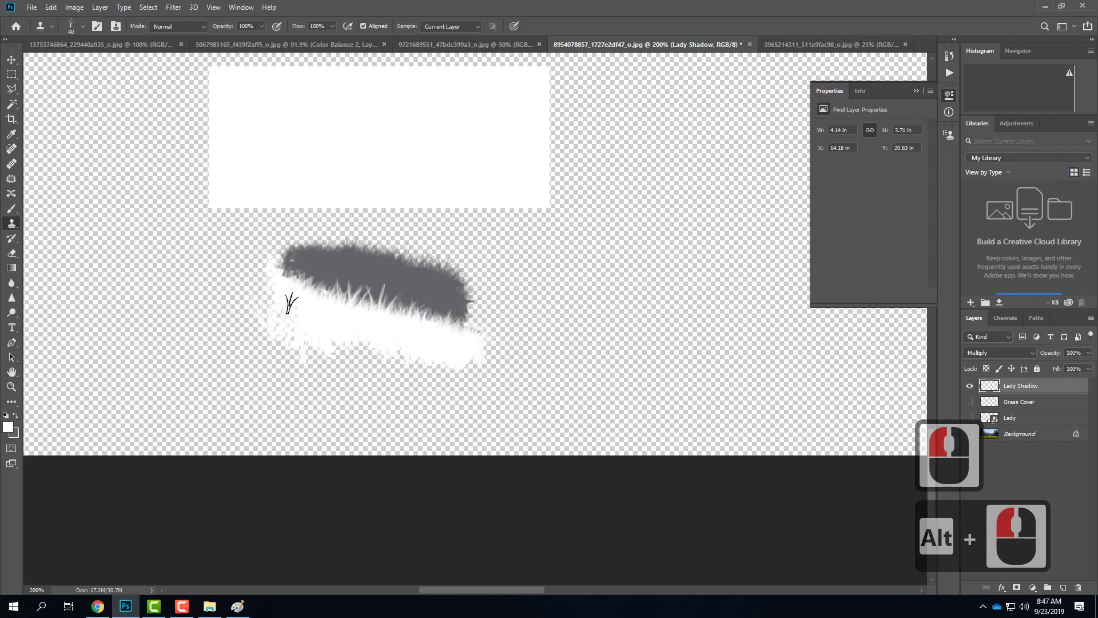
pyautogui.moveTo(471, 327); pyautogui.dragTo(483, 346)
pyautogui.click(482, 348)
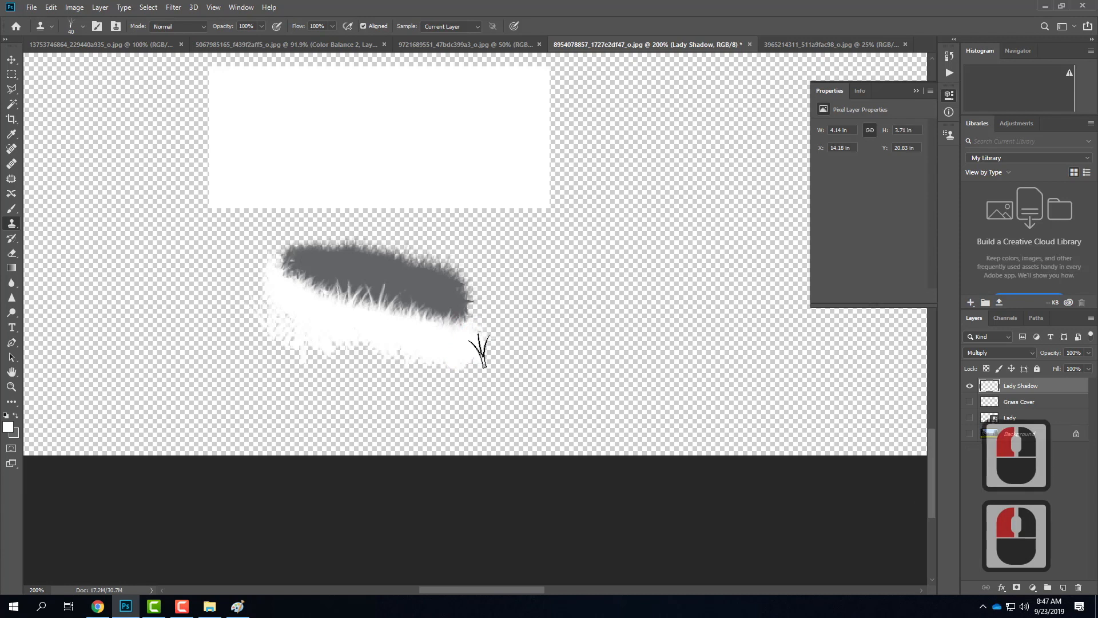
# Show the Background, Lady and Grass Cover layers, and nudge the Lady Shadow layer slightly left to X 14.13 in.
pyautogui.click(971, 436)
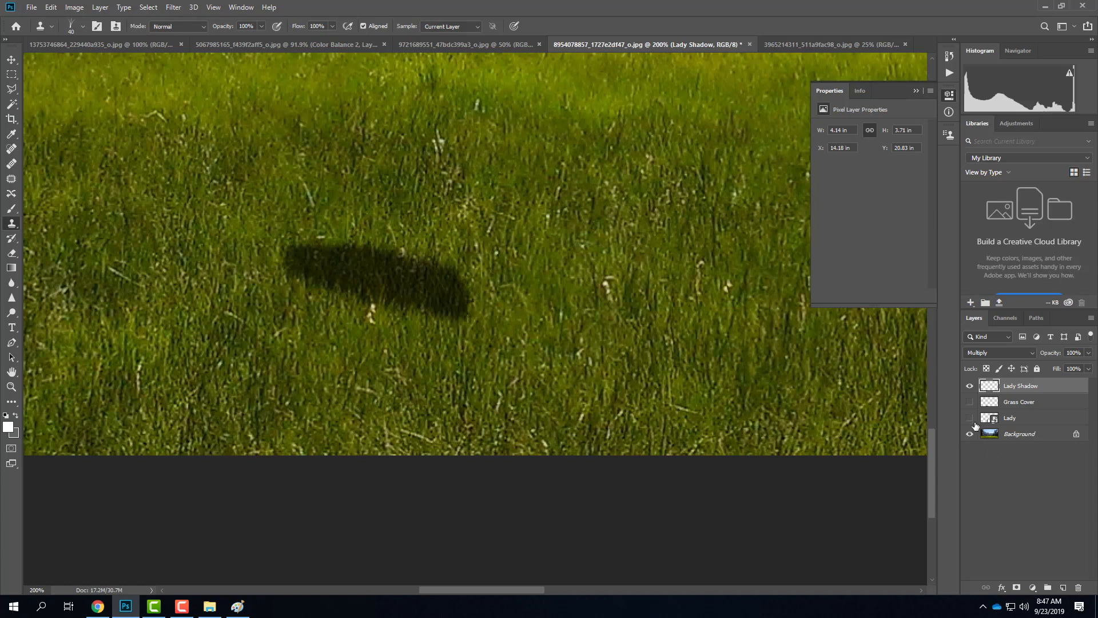
pyautogui.click(969, 418)
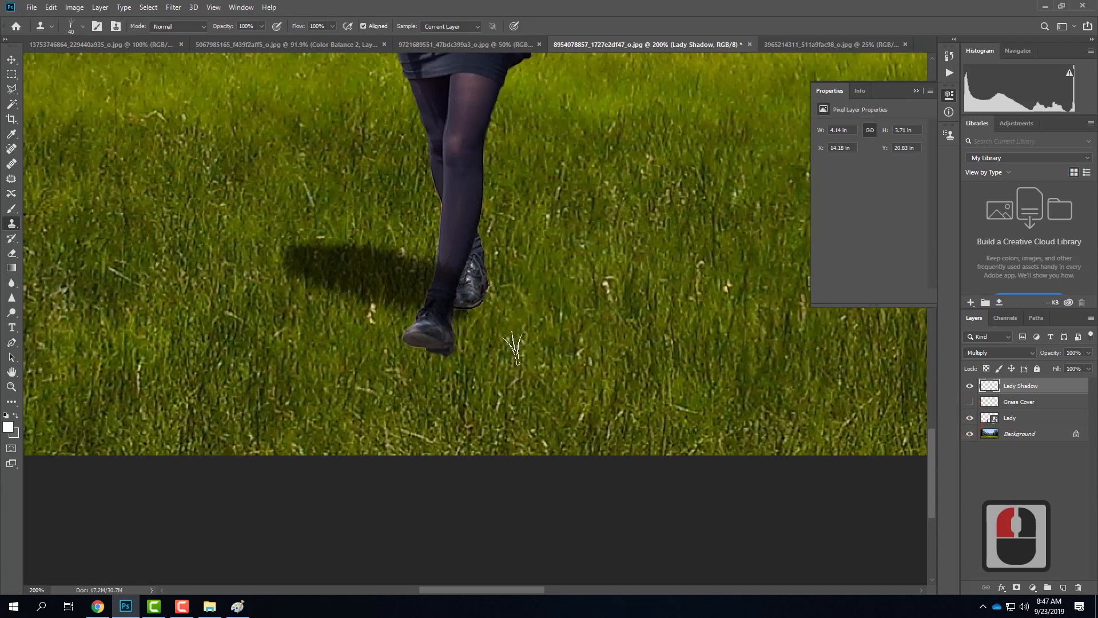
pyautogui.moveTo(429, 327)
pyautogui.mouseDown()
pyautogui.moveTo(465, 273)
pyautogui.moveTo(426, 293)
pyautogui.moveTo(449, 295)
pyautogui.mouseUp()
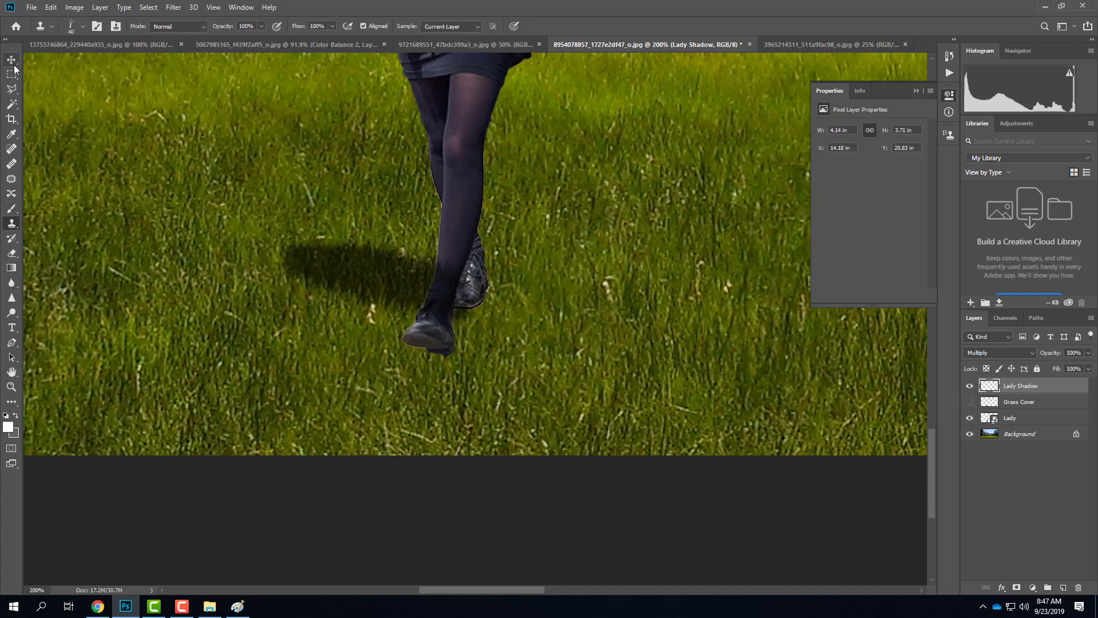
pyautogui.click(12, 60)
pyautogui.moveTo(382, 288)
pyautogui.mouseDown()
pyautogui.moveTo(384, 301)
pyautogui.moveTo(391, 290)
pyautogui.mouseUp()
pyautogui.click(968, 402)
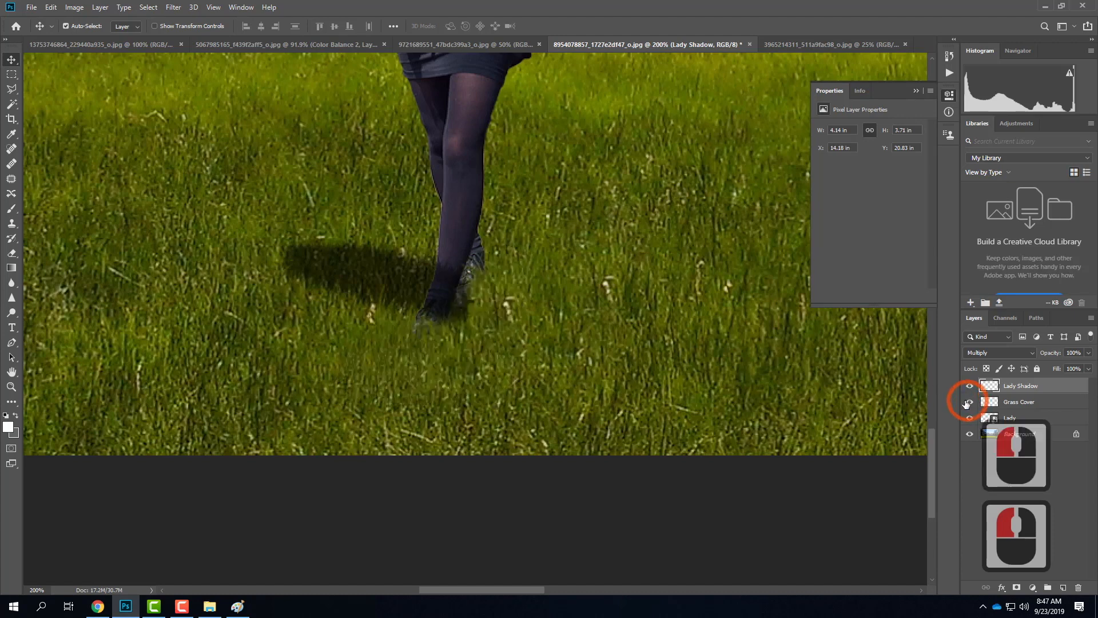
pyautogui.moveTo(402, 283); pyautogui.dragTo(396, 283)
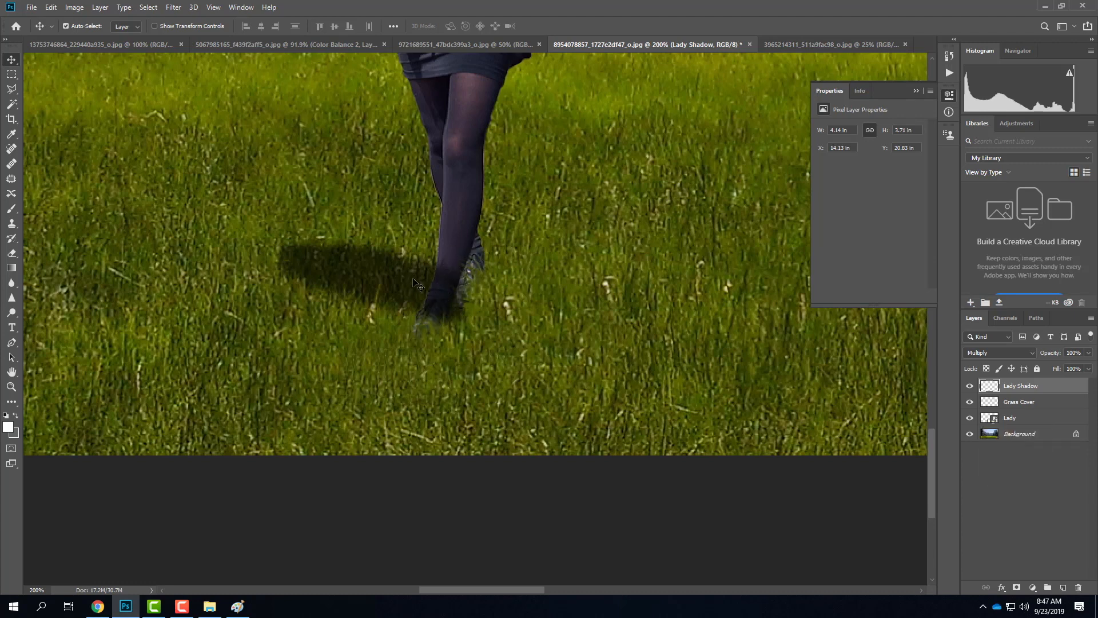
# Hide the Grass Cover, Background and Lady Shadow layers so that the Lady layer stands alone.
pyautogui.click(969, 402)
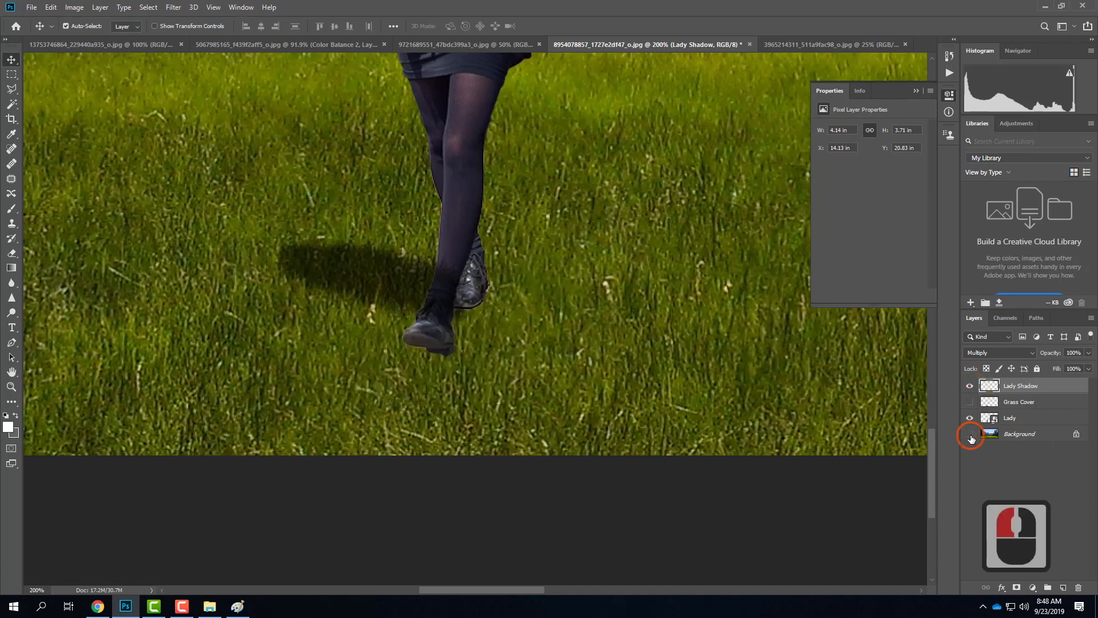
pyautogui.click(970, 436)
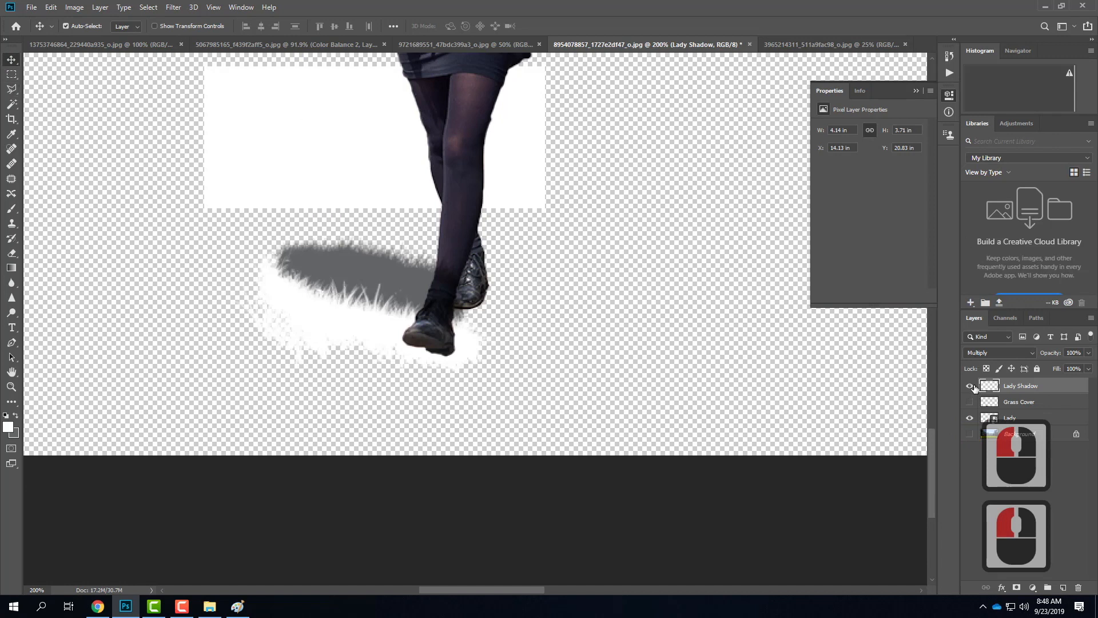
pyautogui.click(970, 387)
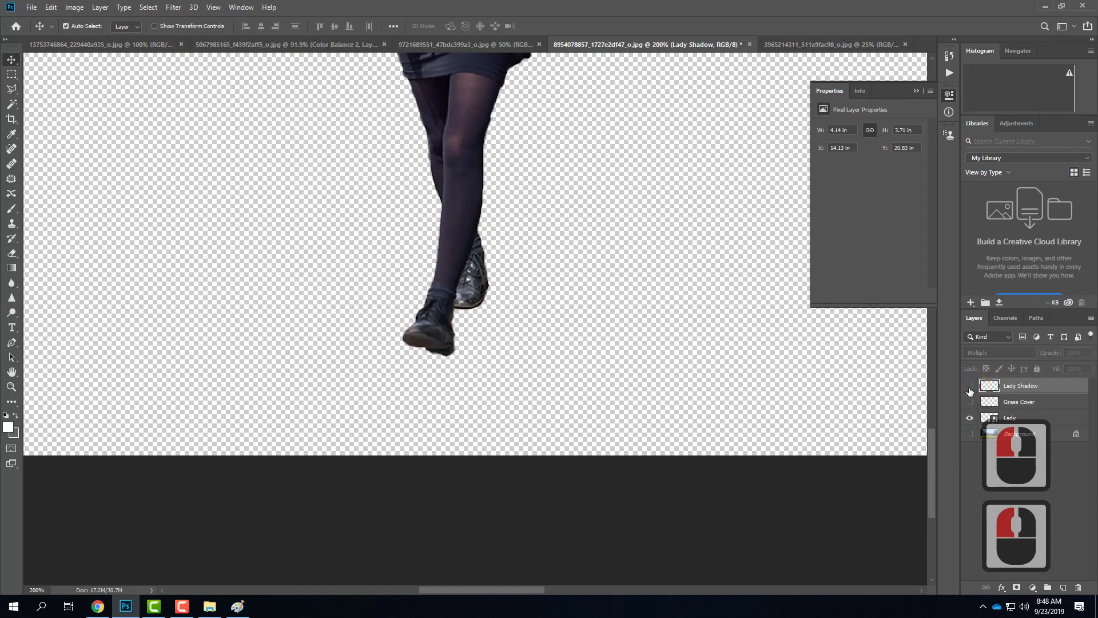
# Select the transparent area of the Lady layer with the Magic Wand and invert it to select the woman.
pyautogui.click(11, 106)
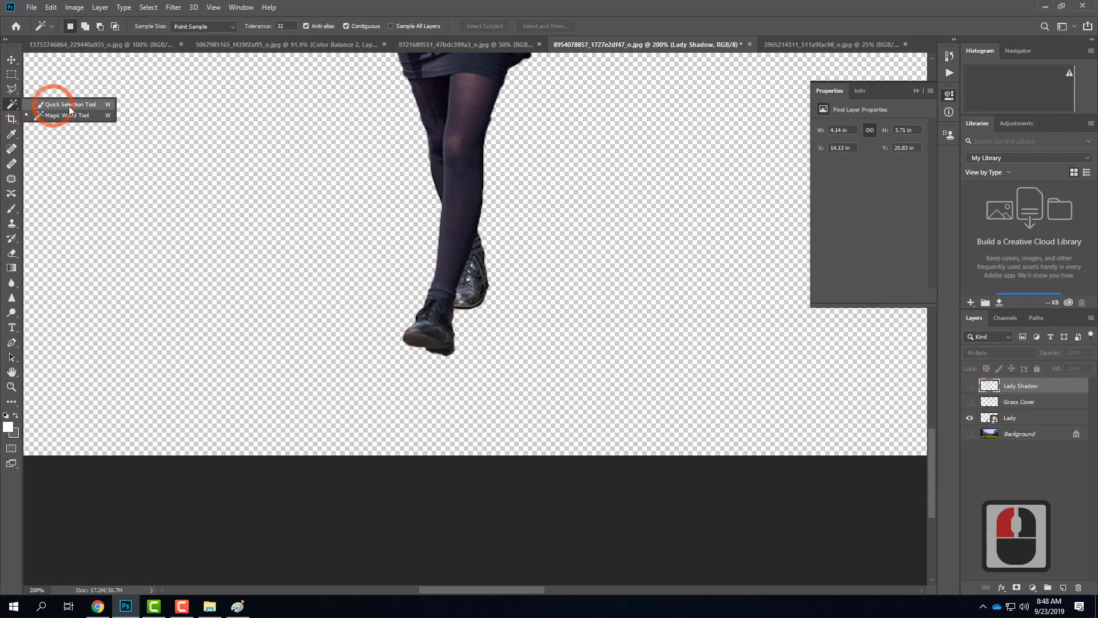
pyautogui.click(72, 114)
pyautogui.click(574, 206)
pyautogui.click(490, 60)
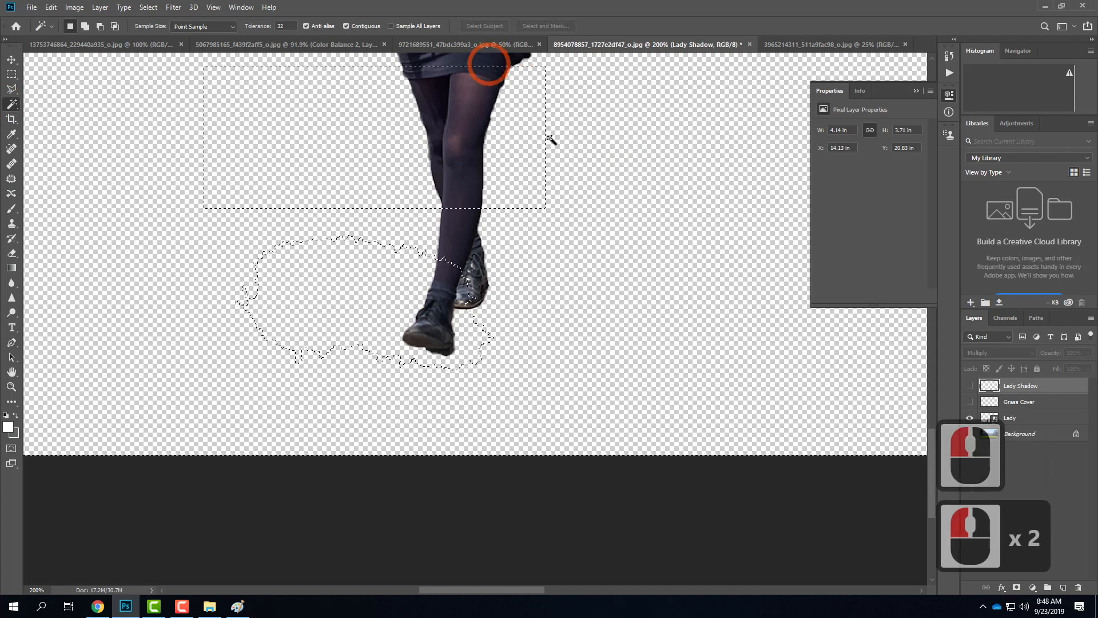
pyautogui.click(1042, 420)
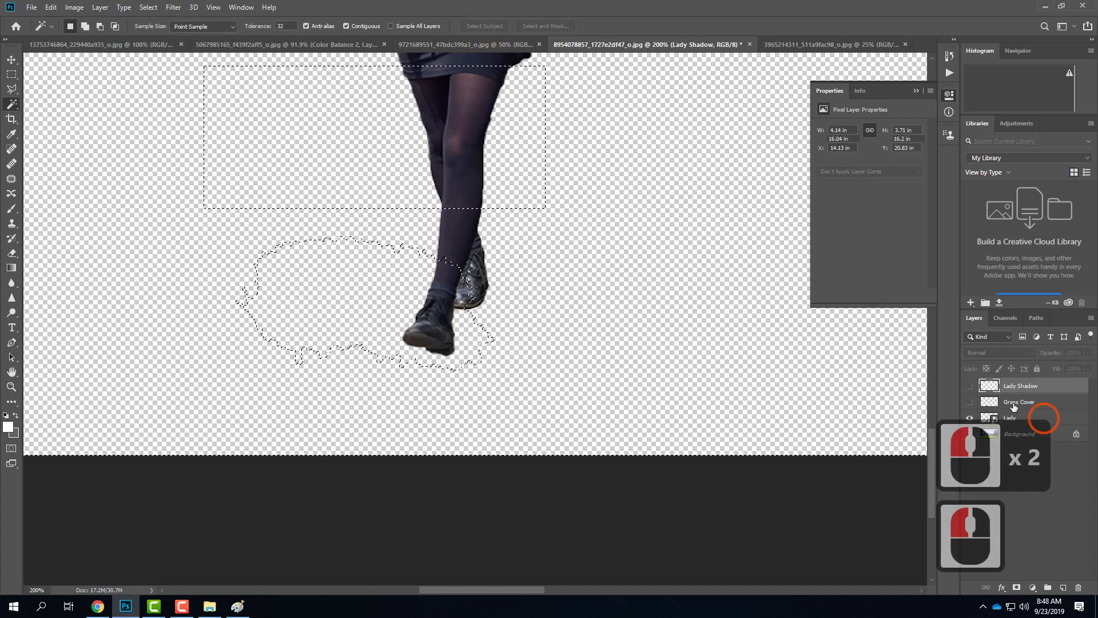
pyautogui.click(605, 125)
pyautogui.click(635, 113)
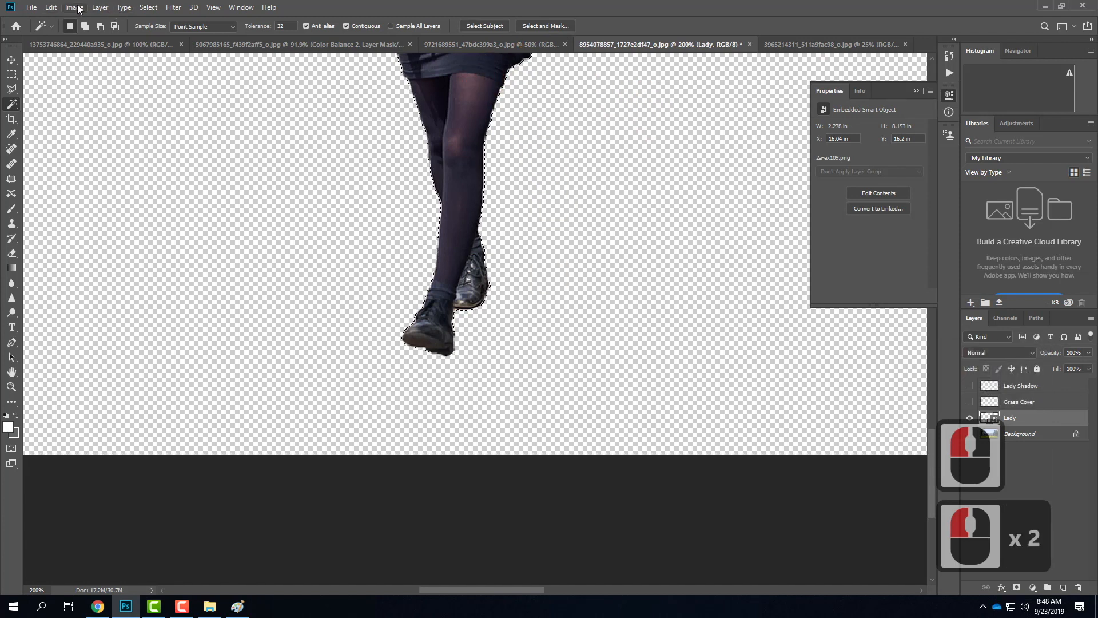
pyautogui.click(148, 7)
pyautogui.click(158, 52)
# Show the Lady Shadow layer and delete its pixels inside the woman-shaped selection.
pyautogui.click(458, 135)
pyautogui.click(449, 337)
pyautogui.click(969, 385)
pyautogui.click(1021, 385)
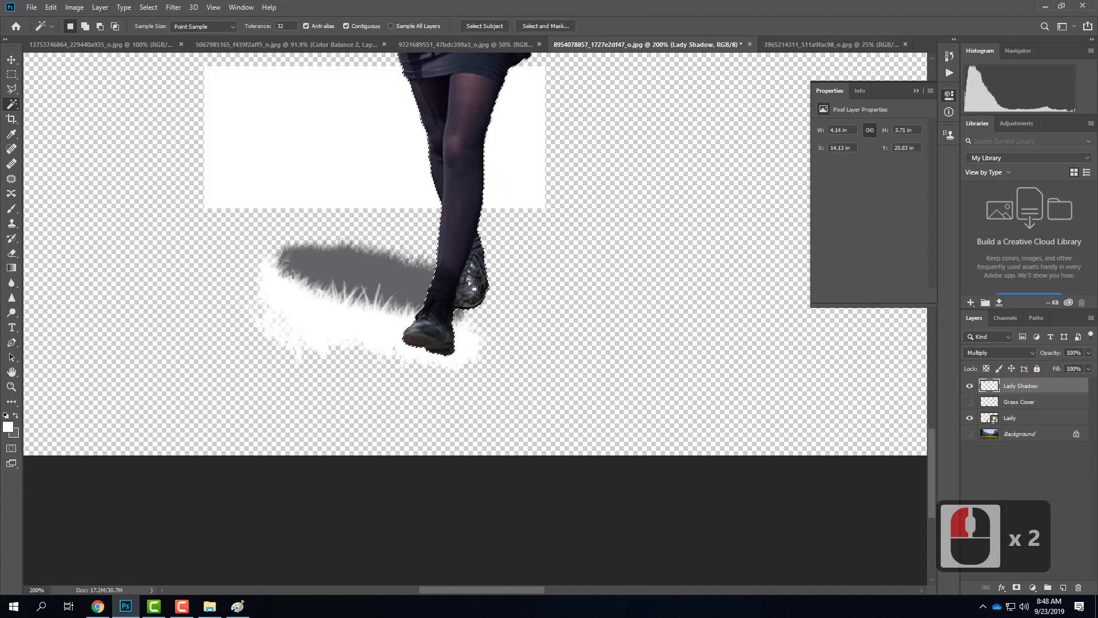
pyautogui.press('Delete')
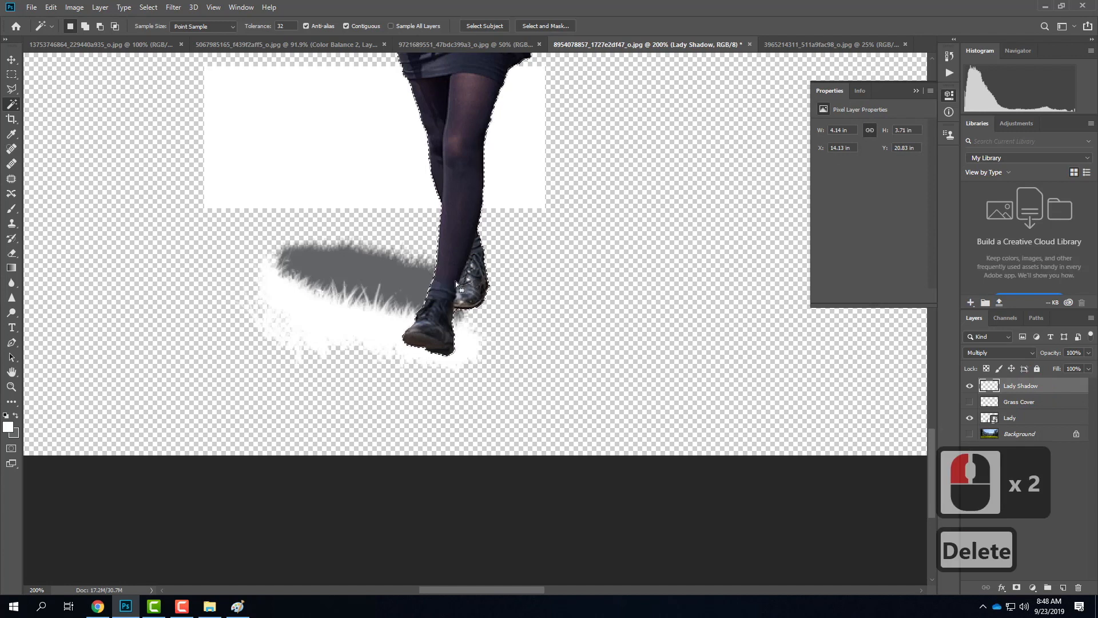
# Marquee the white rectangle above the shadow on the Lady Shadow layer, delete it and deselect.
pyautogui.click(12, 74)
pyautogui.moveTo(194, 62); pyautogui.dragTo(589, 214)
pyautogui.press('Delete')
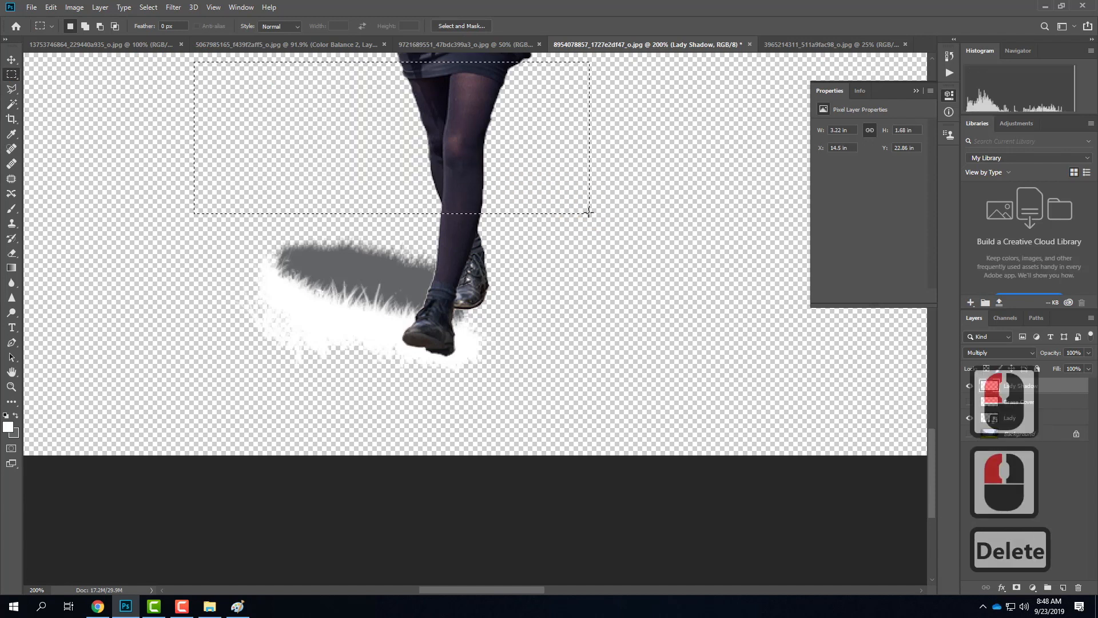
pyautogui.click(378, 172)
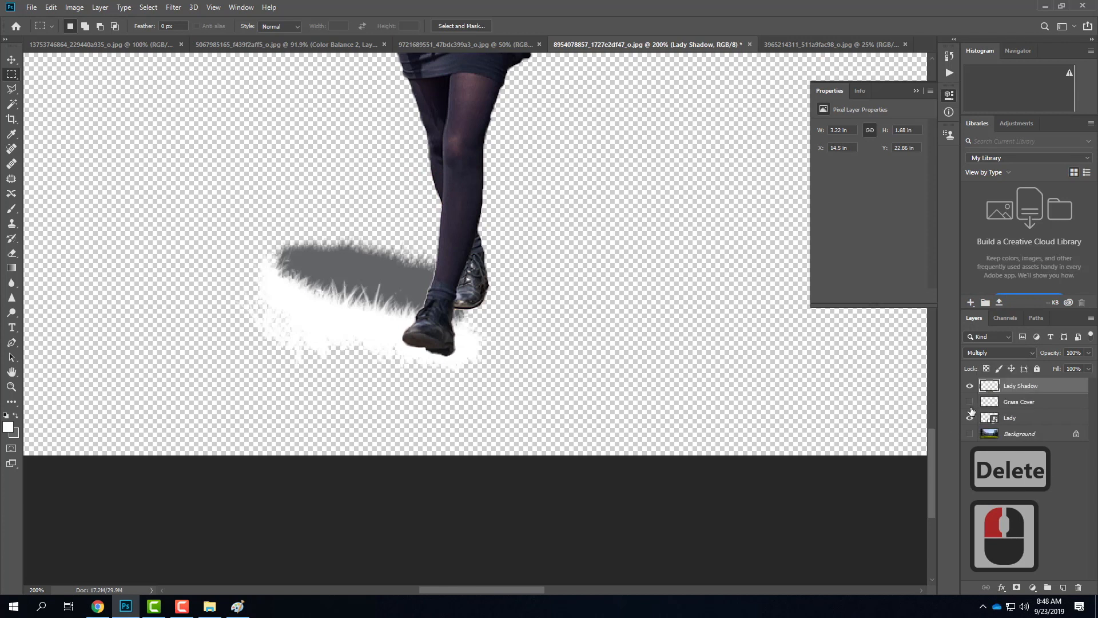
# Show the Grass Cover and Background layers and fit the whole meadow composite on screen.
pyautogui.click(970, 403)
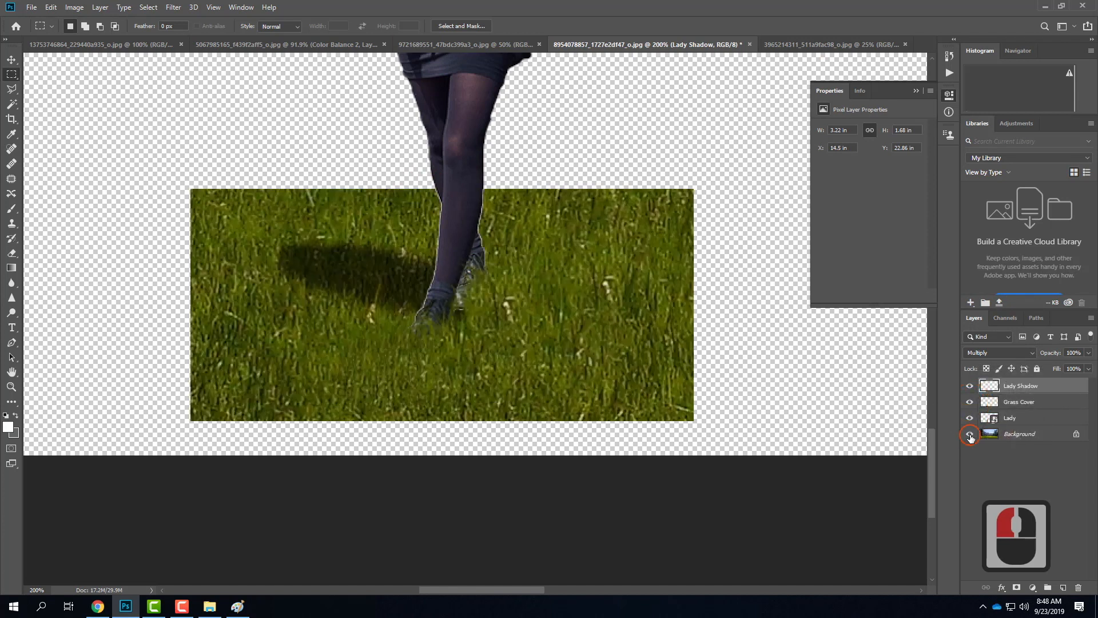
pyautogui.click(971, 435)
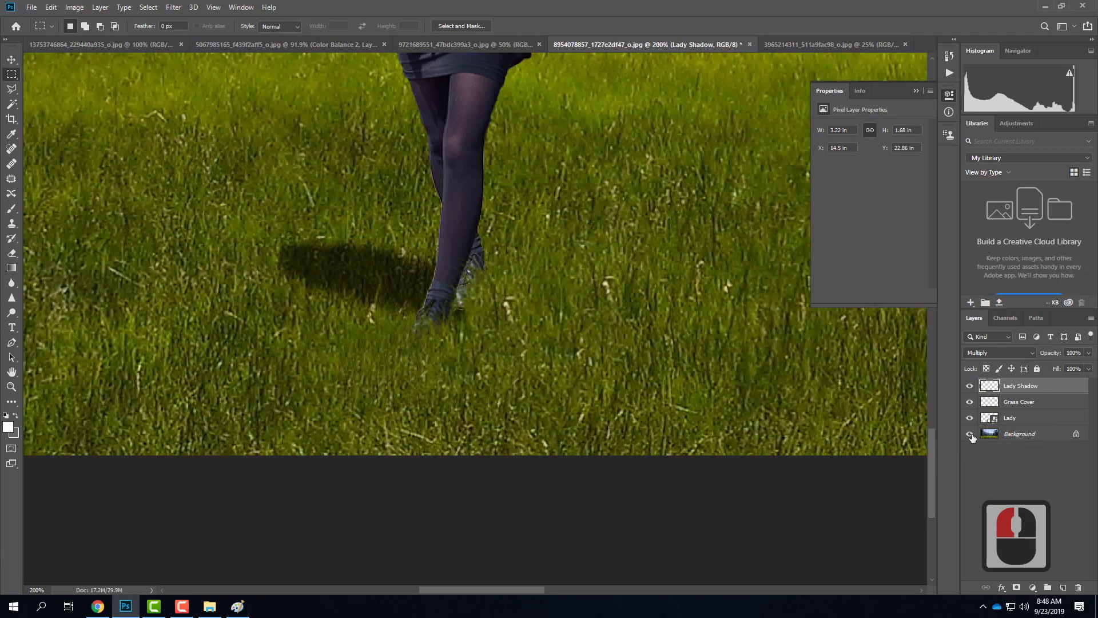
pyautogui.hotkey('ctrl', '0')
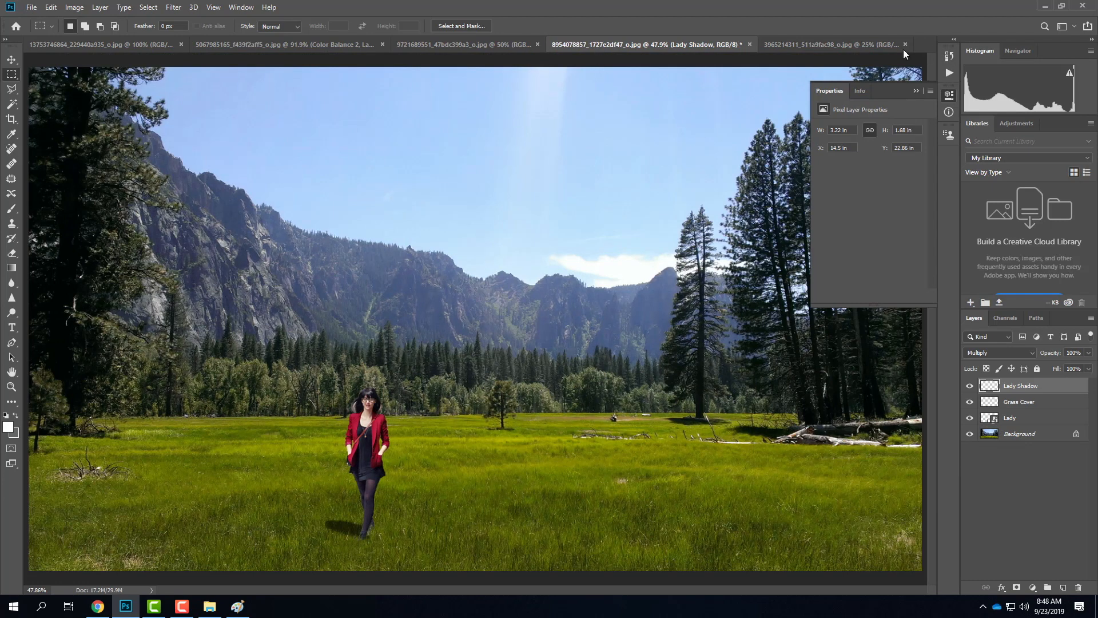
pyautogui.click(853, 46)
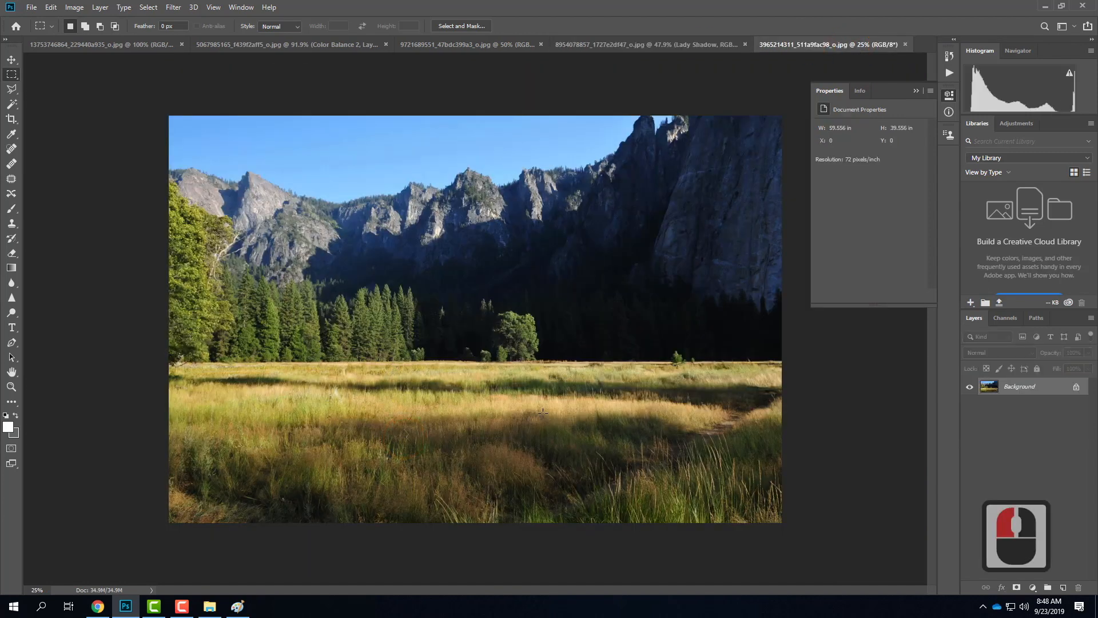
pyautogui.click(32, 11)
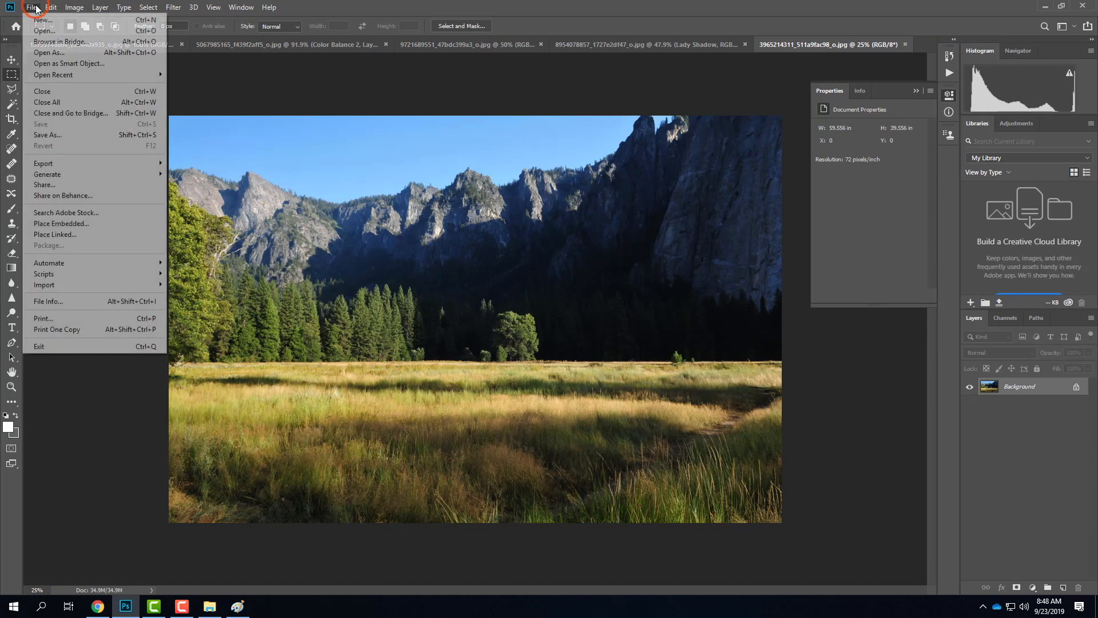
pyautogui.click(56, 224)
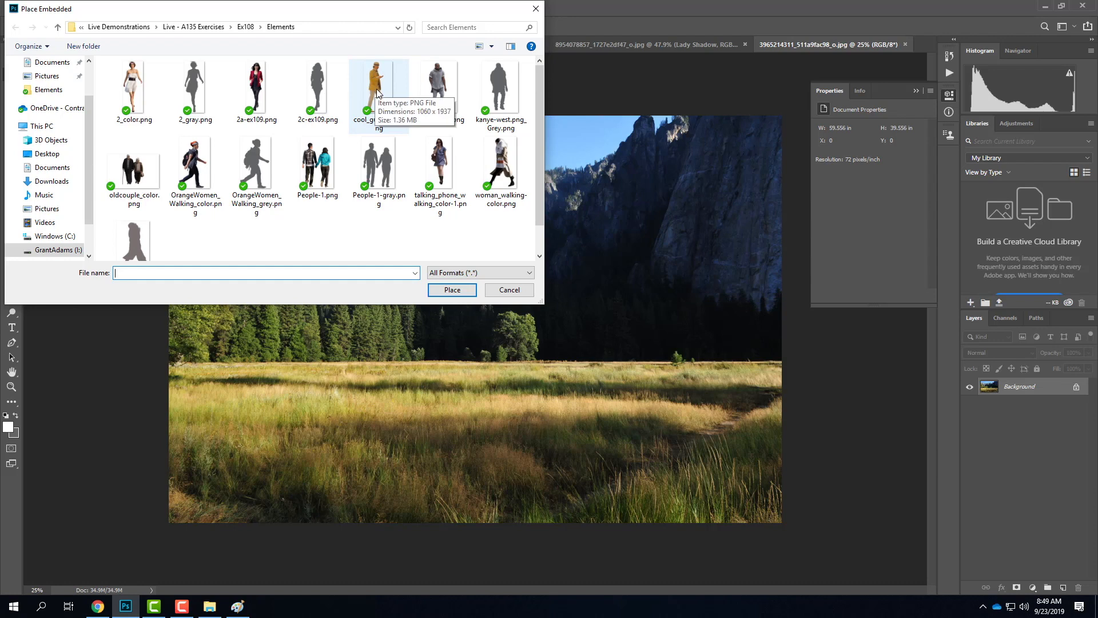
pyautogui.click(507, 161)
pyautogui.click(452, 289)
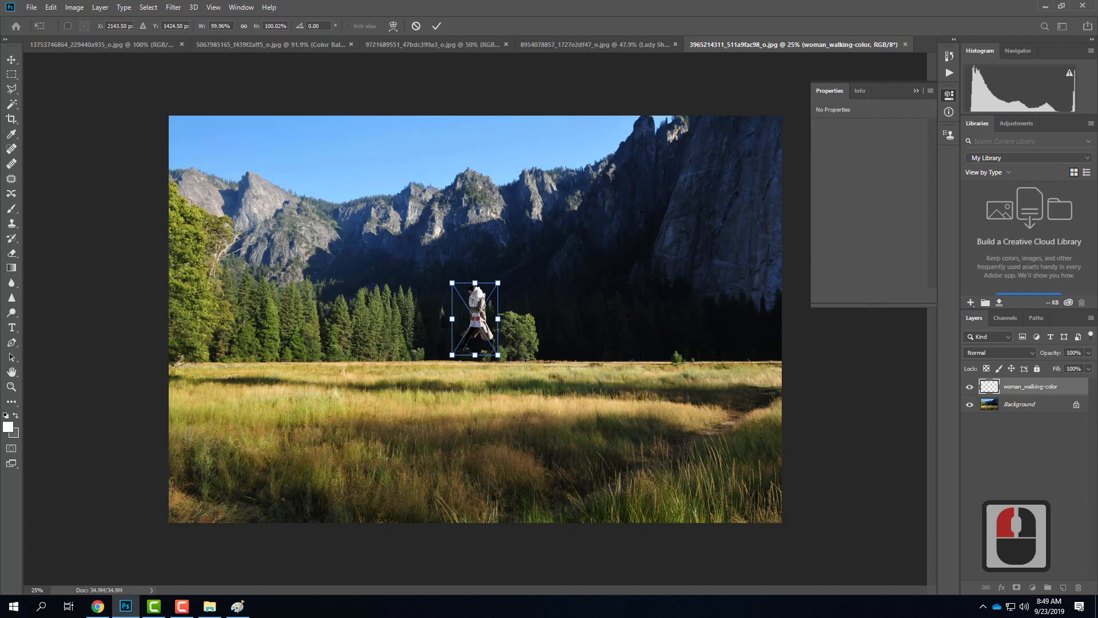
# Scale the placed woman to about 106% and commit her in the meadow at about X 980.5 px, Y 1870 px.
pyautogui.moveTo(498, 354); pyautogui.dragTo(577, 481)
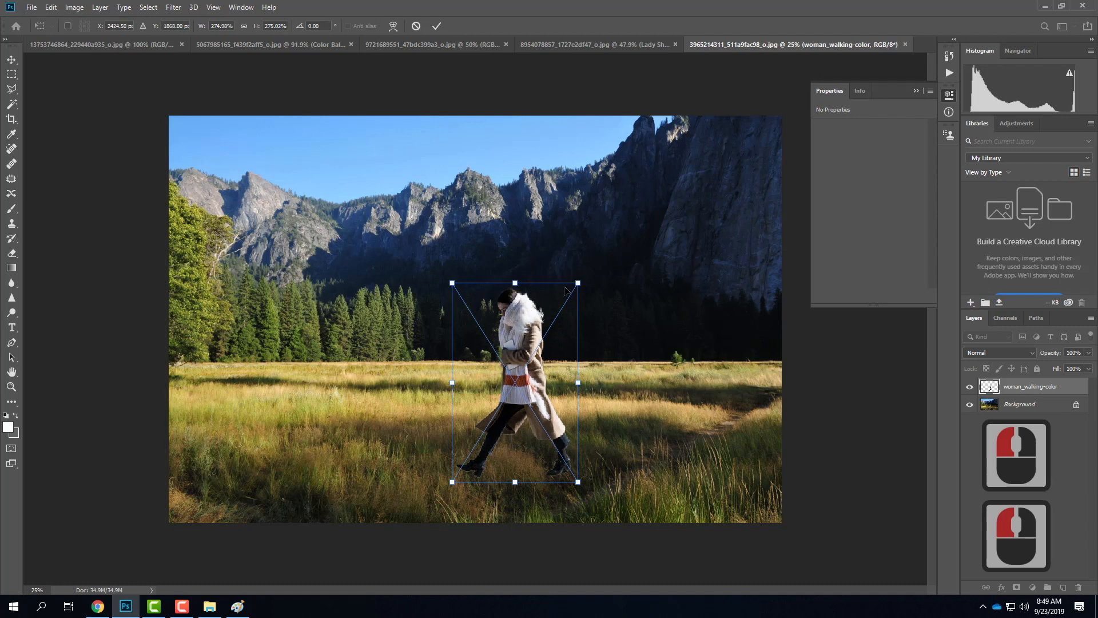
pyautogui.moveTo(579, 282); pyautogui.dragTo(543, 326)
pyautogui.moveTo(511, 392); pyautogui.dragTo(429, 391)
pyautogui.moveTo(464, 478); pyautogui.dragTo(410, 421)
pyautogui.moveTo(411, 343); pyautogui.dragTo(413, 351)
pyautogui.moveTo(434, 436); pyautogui.dragTo(421, 415)
pyautogui.moveTo(395, 371); pyautogui.dragTo(401, 384)
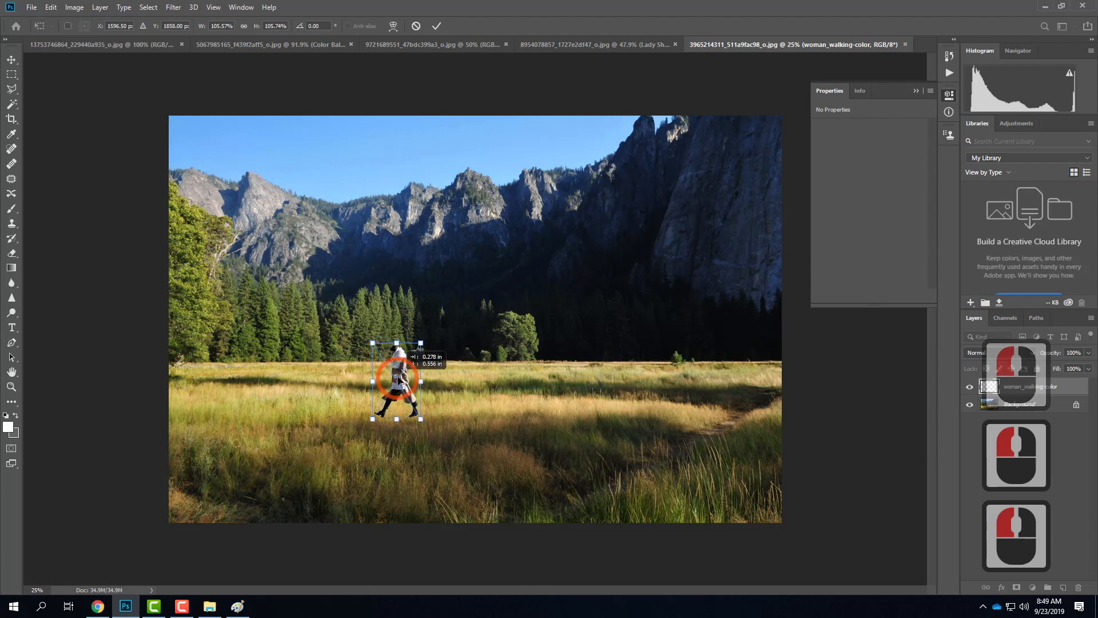
pyautogui.moveTo(400, 382); pyautogui.dragTo(312, 384)
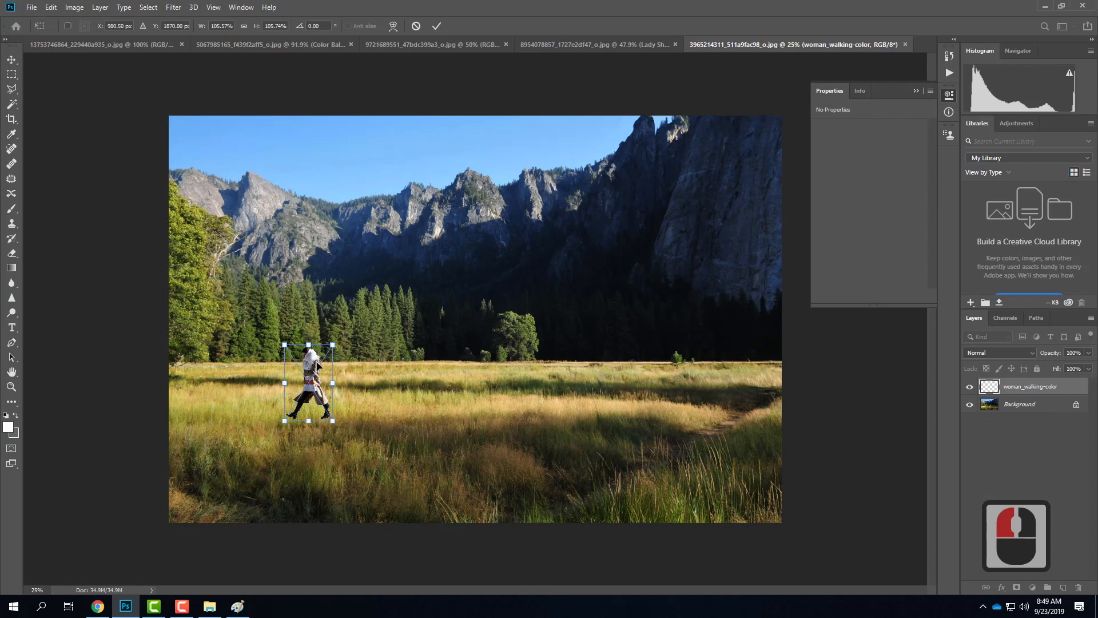
pyautogui.click(436, 27)
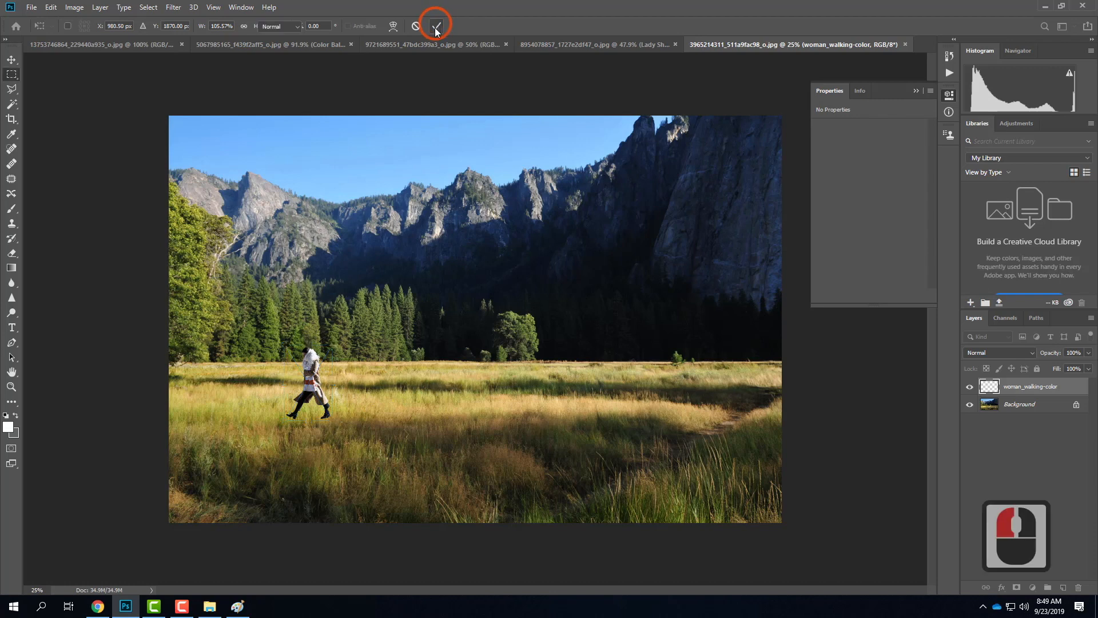
pyautogui.click(495, 394)
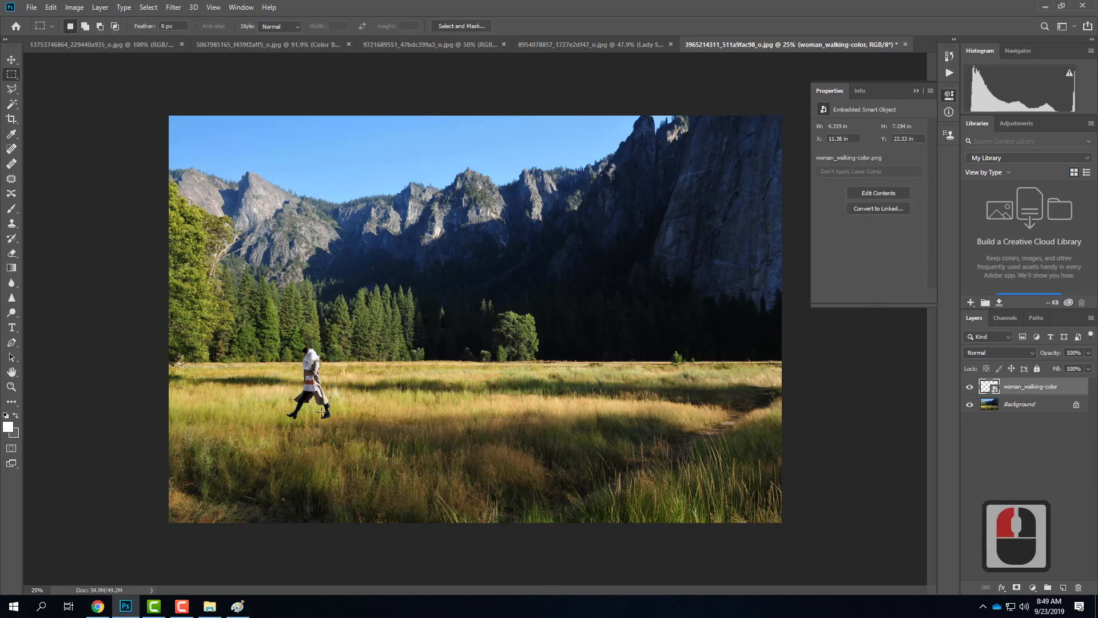
# Marquee an area of about 10.47 by 5.28 in around the woman's legs and the surrounding grass.
pyautogui.hotkey('ctrl', '=')
pyautogui.hotkey('ctrl', '=')
pyautogui.moveTo(269, 311); pyautogui.dragTo(275, 47)
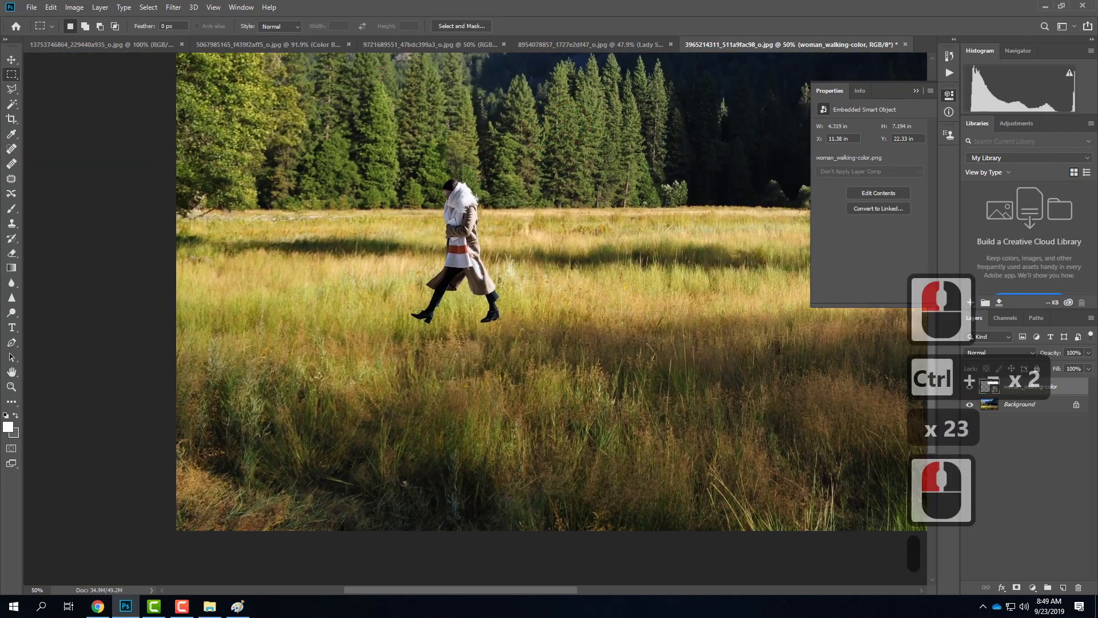
pyautogui.moveTo(350, 263); pyautogui.dragTo(567, 370)
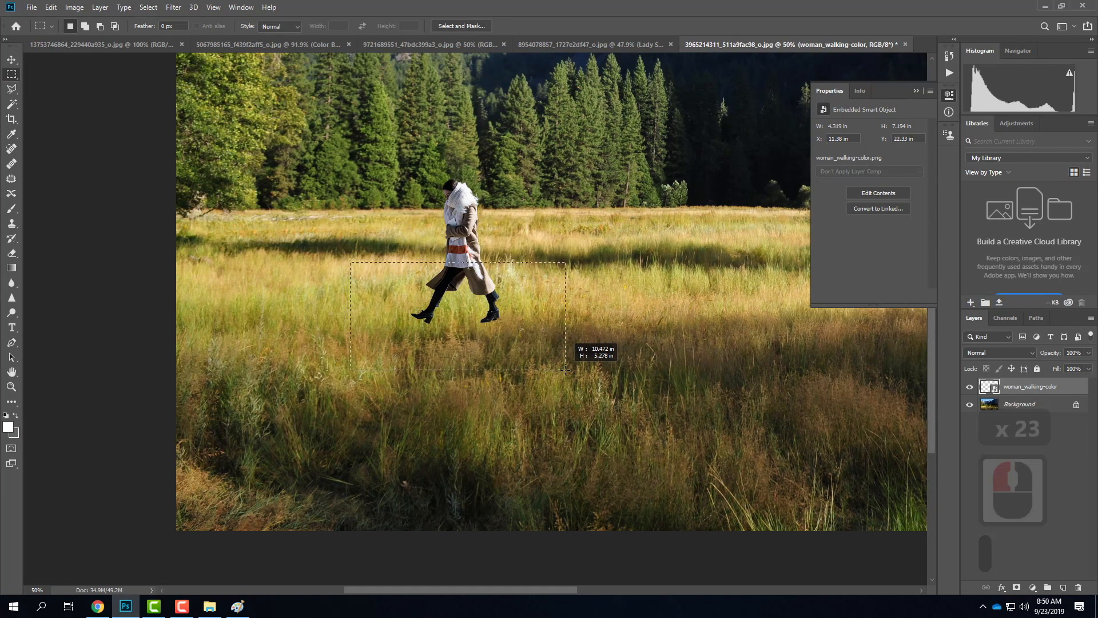
pyautogui.click(50, 7)
pyautogui.click(60, 87)
pyautogui.click(51, 7)
pyautogui.click(86, 109)
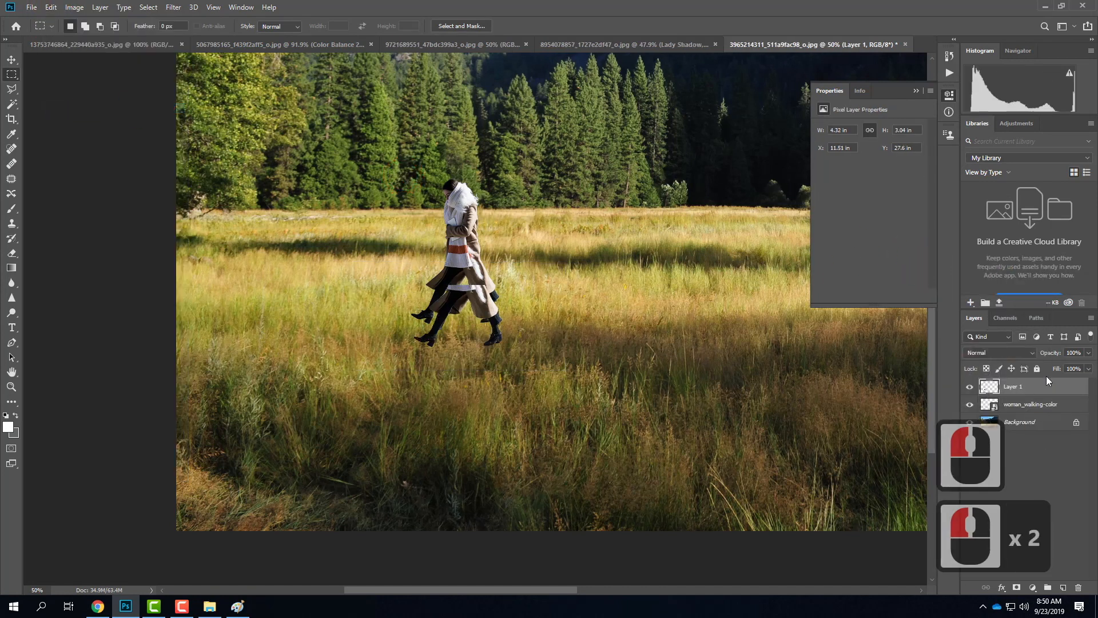
pyautogui.hotkey('ctrl', 'z')
# Copy the marqueed grass from the Background onto a new layer and move that layer above woman_walking-color.
pyautogui.click(1029, 404)
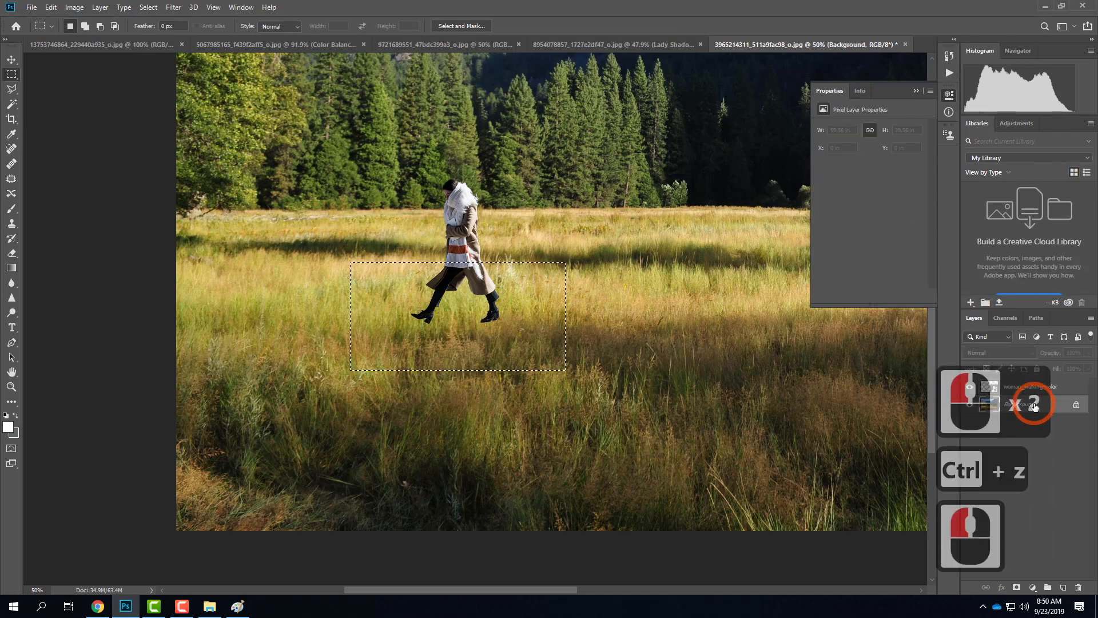
pyautogui.click(53, 8)
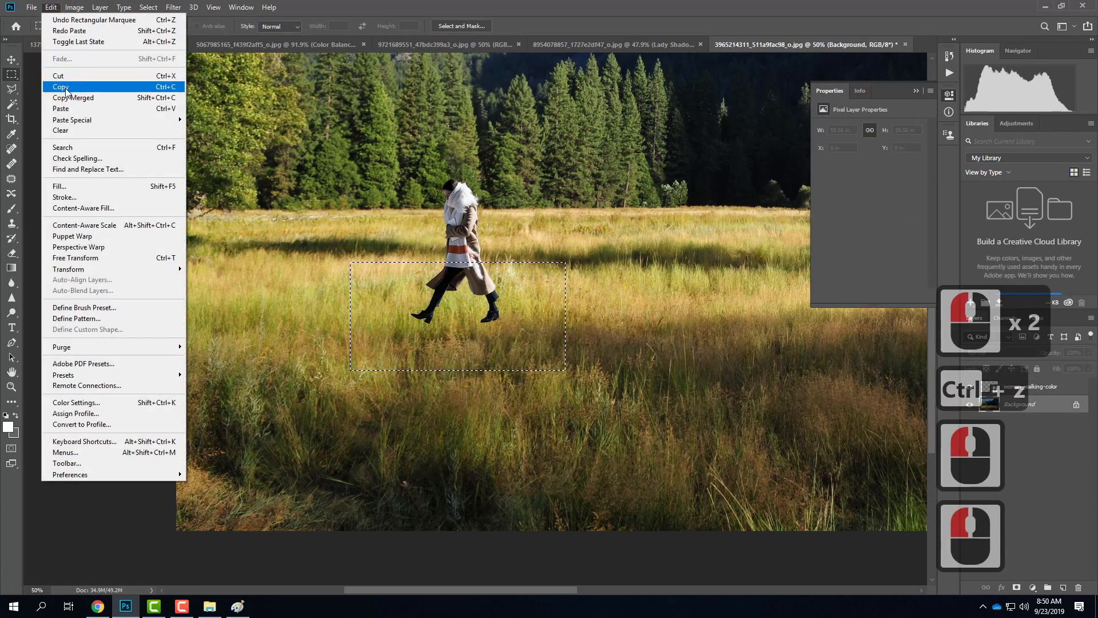
pyautogui.click(57, 14)
pyautogui.click(57, 14)
pyautogui.click(73, 106)
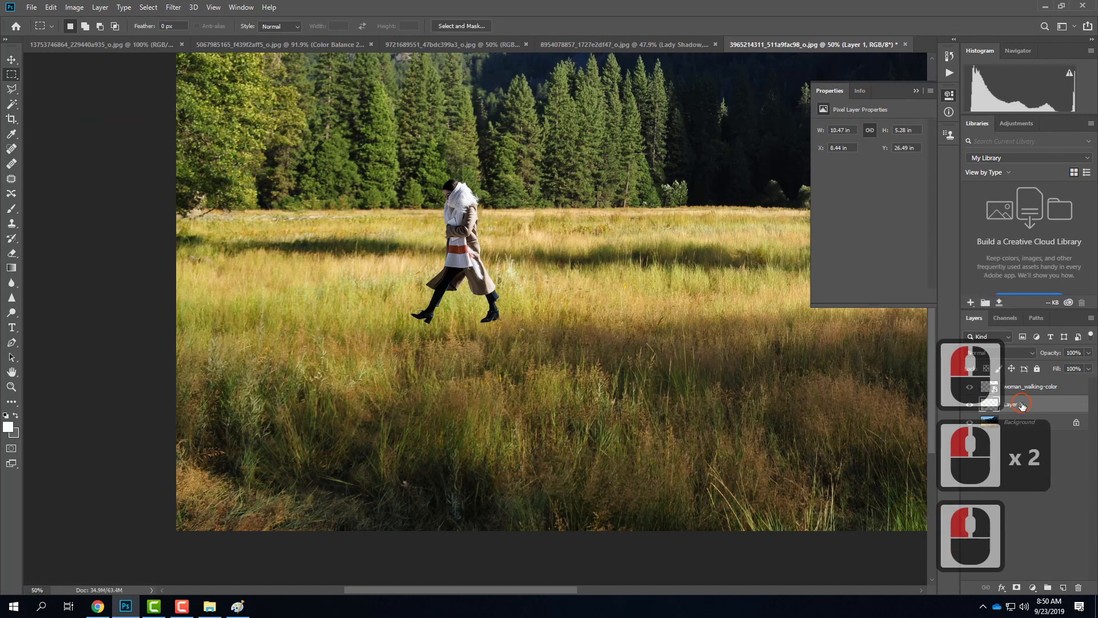
pyautogui.moveTo(1022, 405); pyautogui.dragTo(1021, 384)
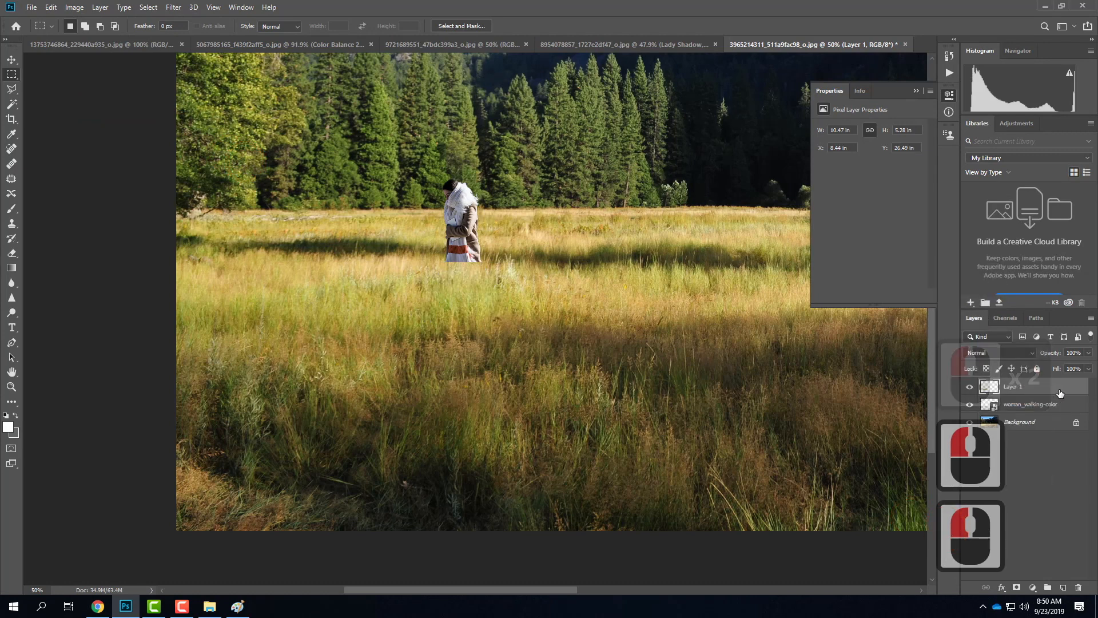
pyautogui.doubleClick(1029, 387)
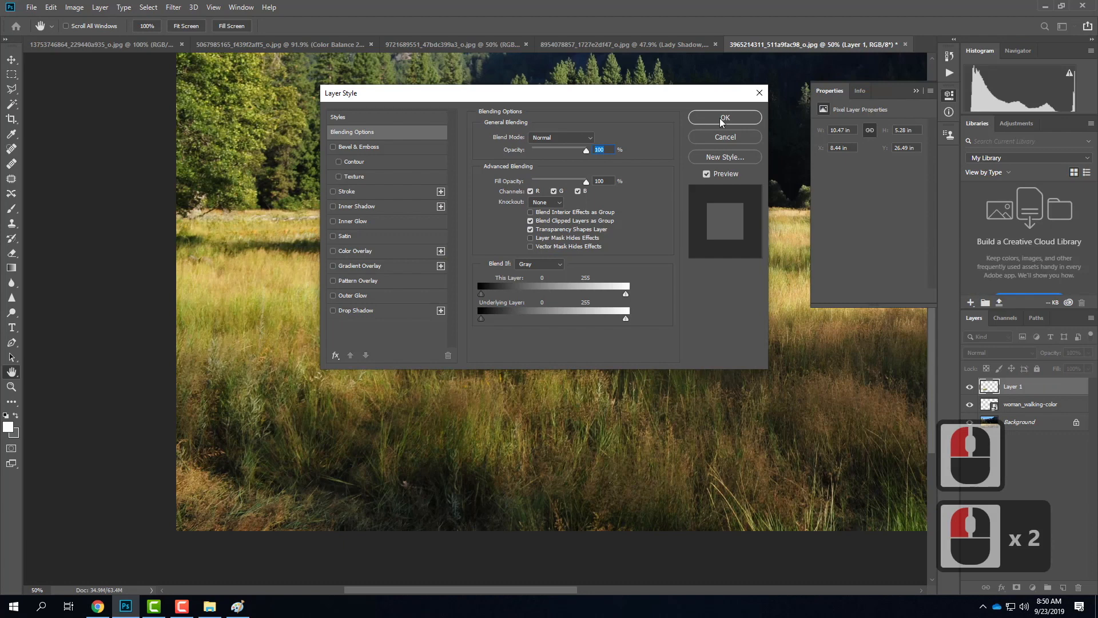
pyautogui.click(724, 138)
pyautogui.press('m')
# Rename the pasted grass layer as Grass Cover.
pyautogui.doubleClick(1023, 389)
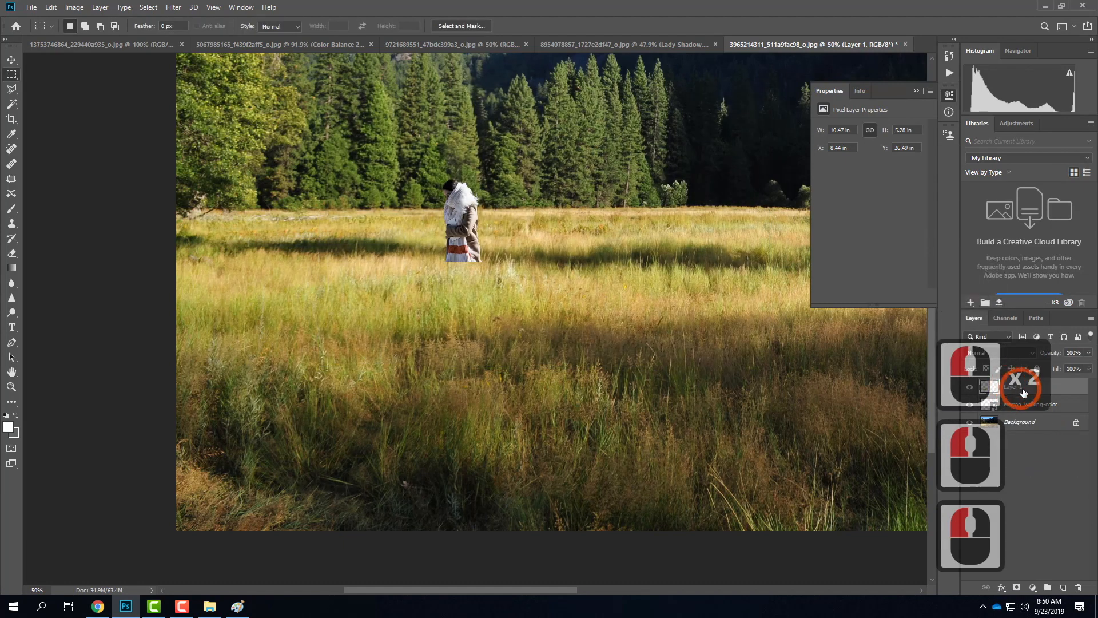
pyautogui.doubleClick(1017, 388)
pyautogui.write('Grass Cover')
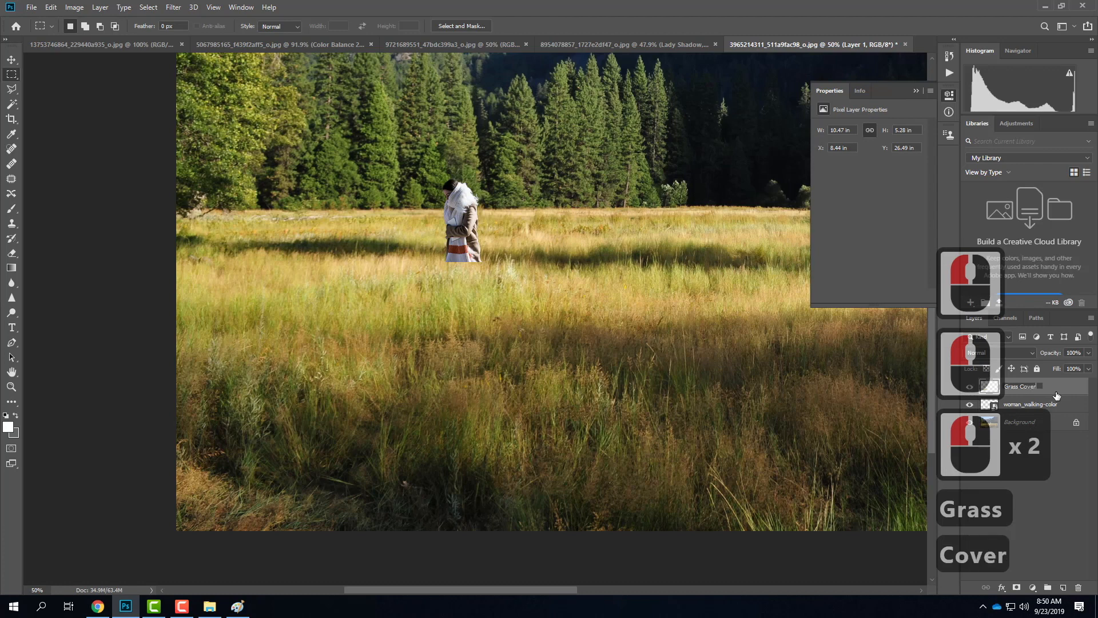
pyautogui.press('Return')
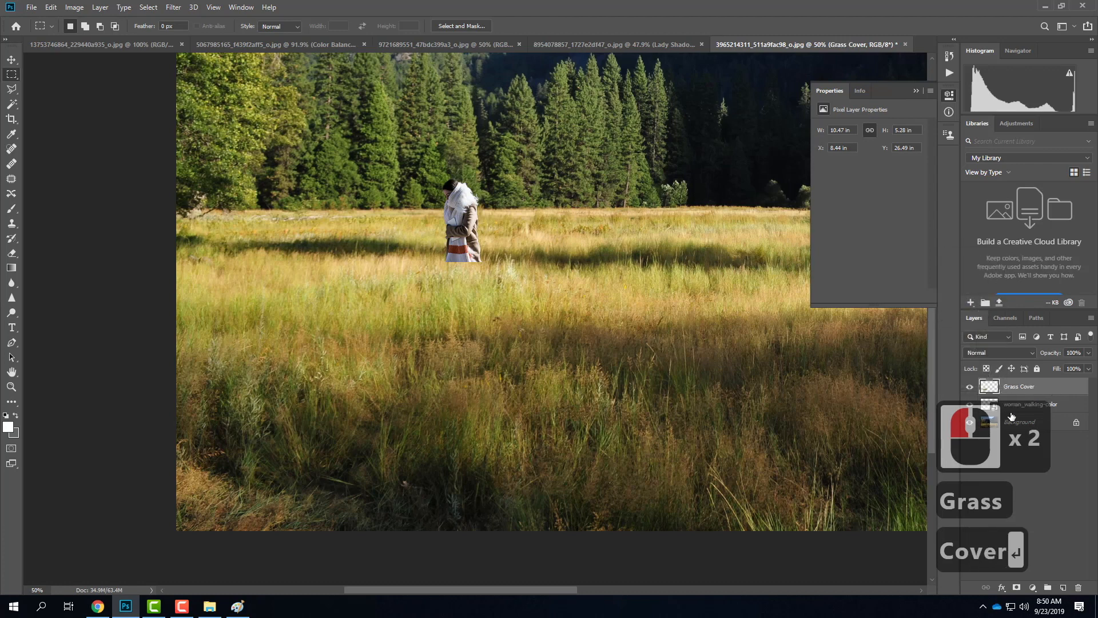
# Hide the Background layer and select the woman's outline from woman_walking-color by inverting a Magic Wand selection of the empty area around her.
pyautogui.click(969, 422)
pyautogui.click(1030, 404)
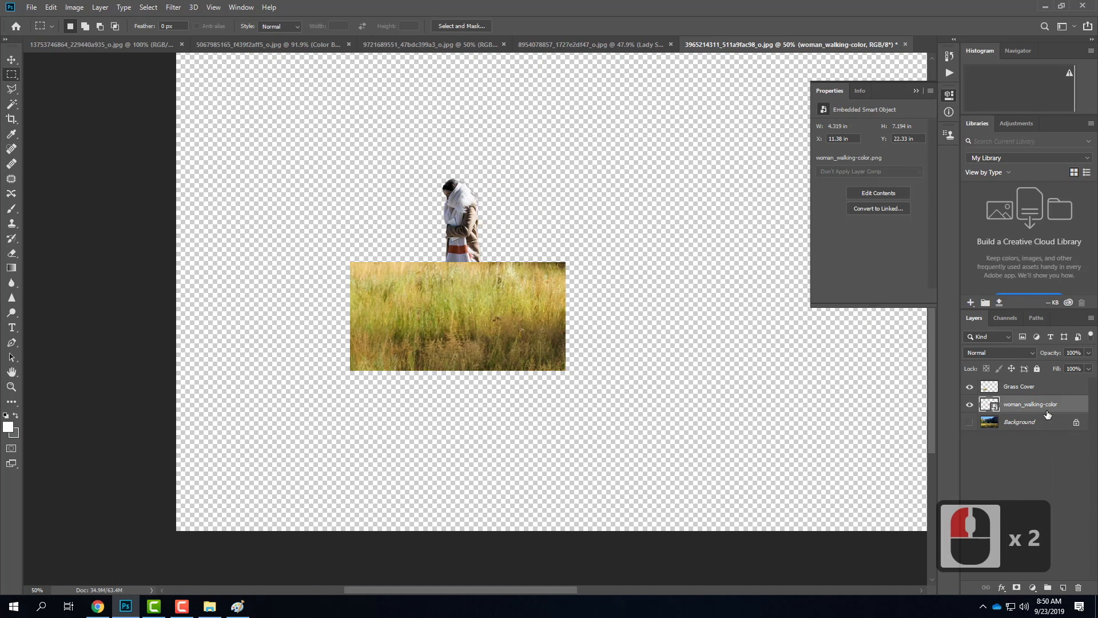
pyautogui.click(37, 117)
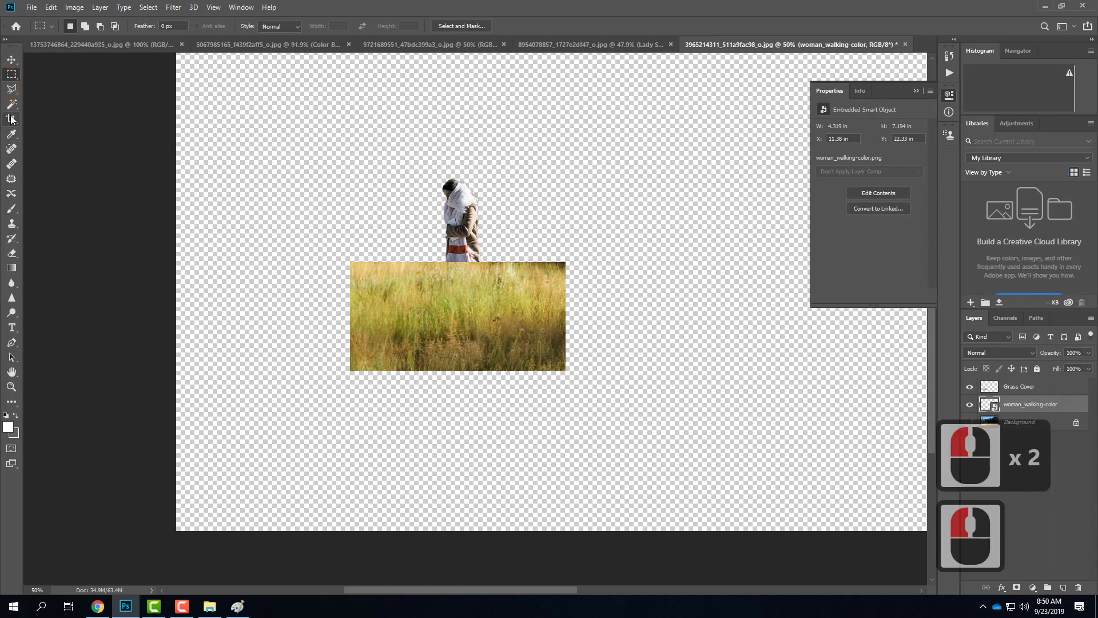
pyautogui.click(12, 106)
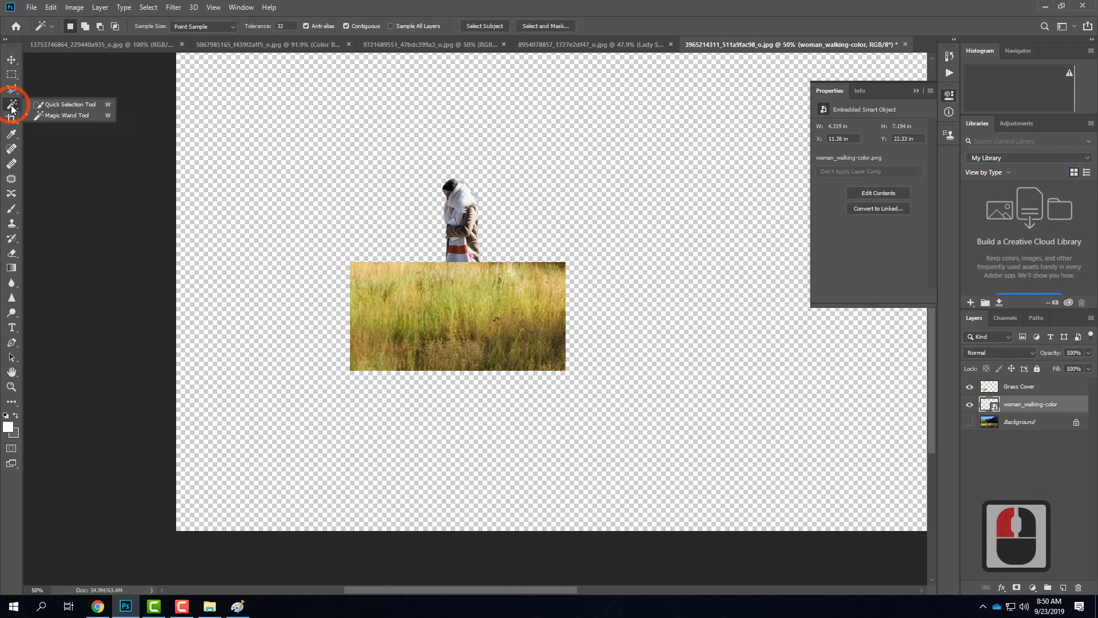
pyautogui.click(45, 116)
pyautogui.click(445, 157)
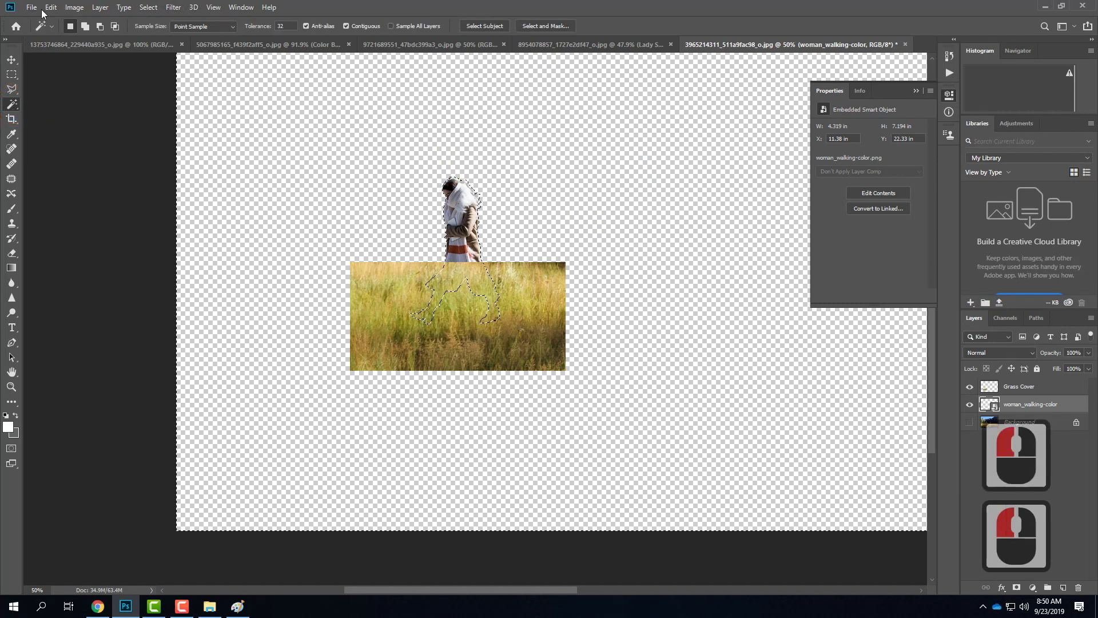
pyautogui.click(148, 7)
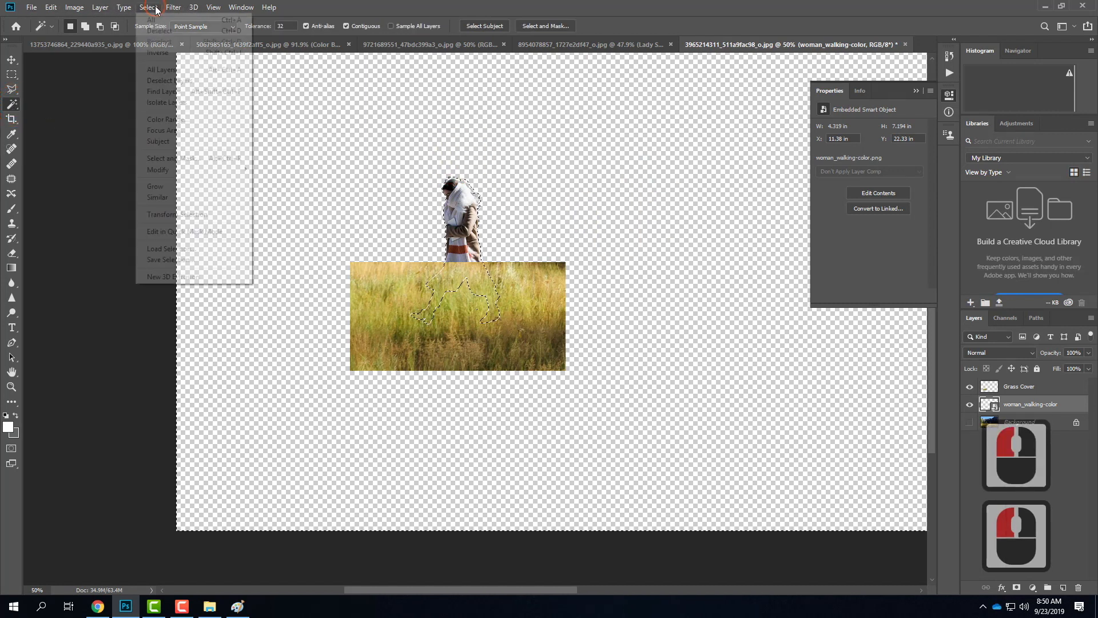
pyautogui.click(166, 57)
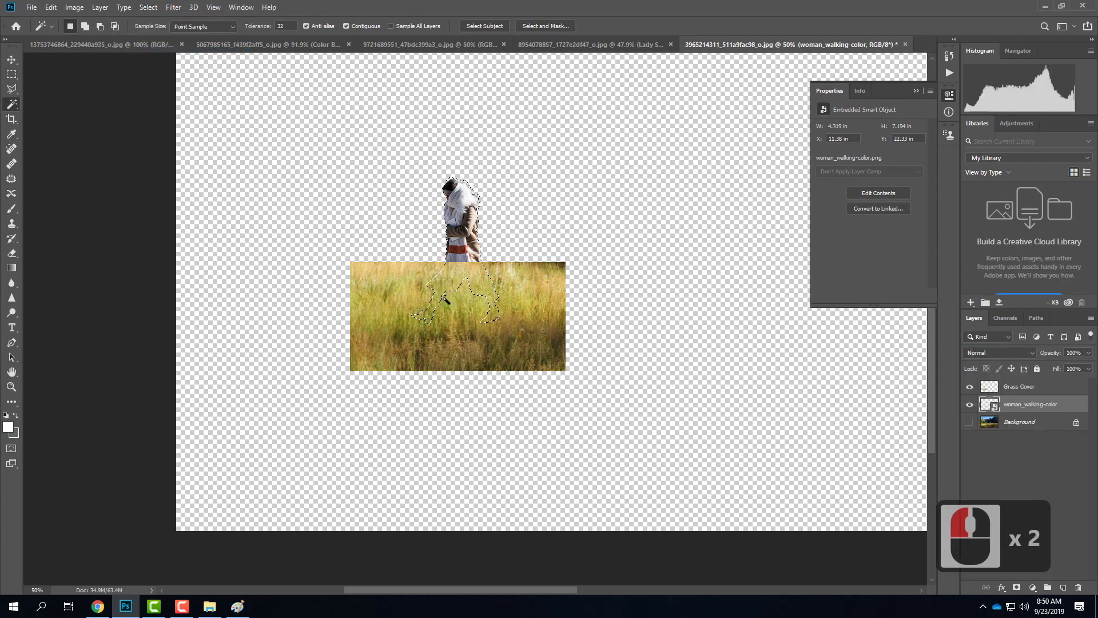
# Delete the woman-shaped selection from the Grass Cover layer and deselect.
pyautogui.click(1042, 387)
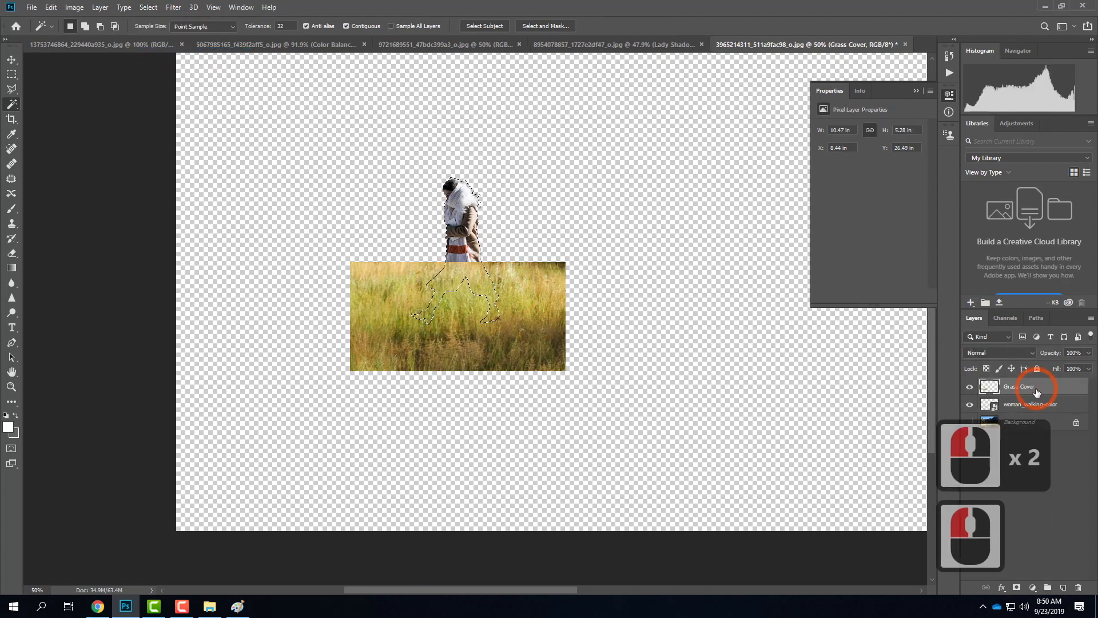
pyautogui.press('Delete')
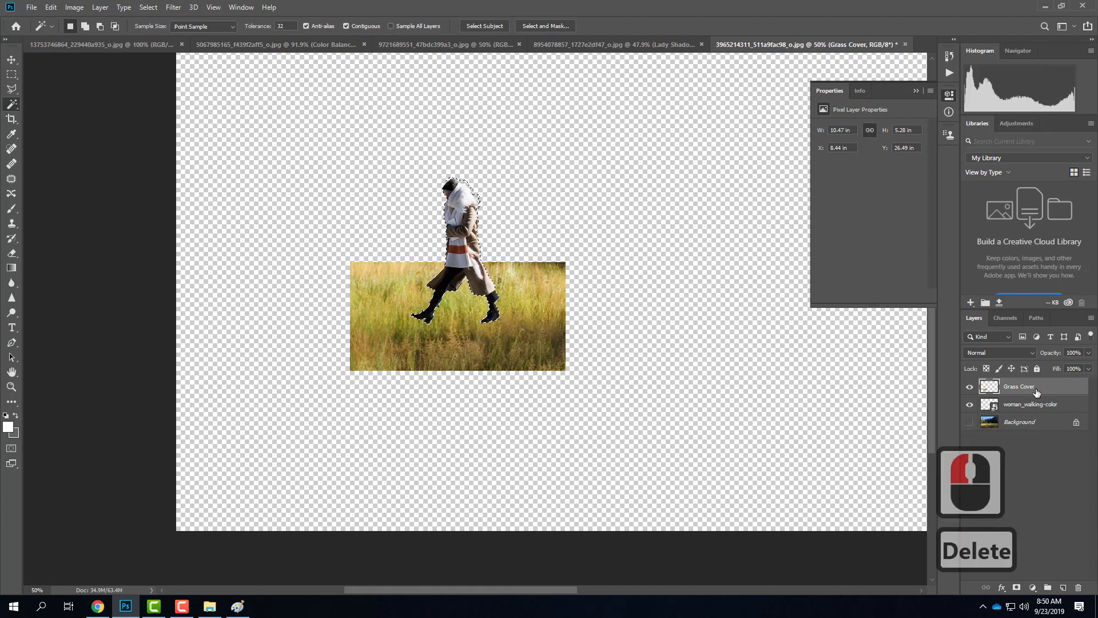
pyautogui.click(11, 74)
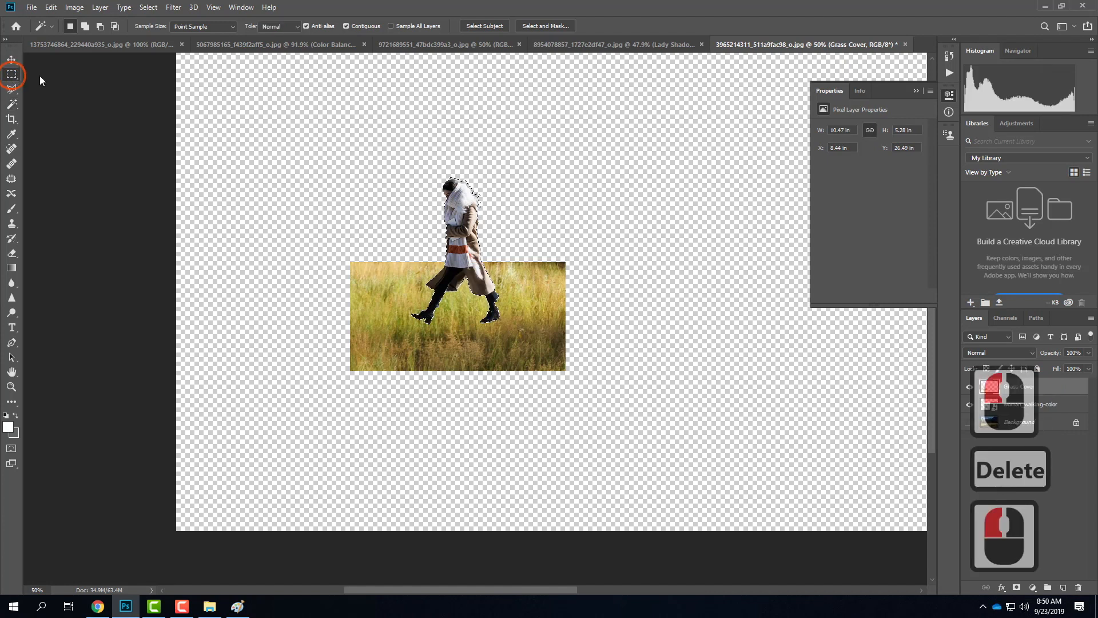
pyautogui.click(370, 173)
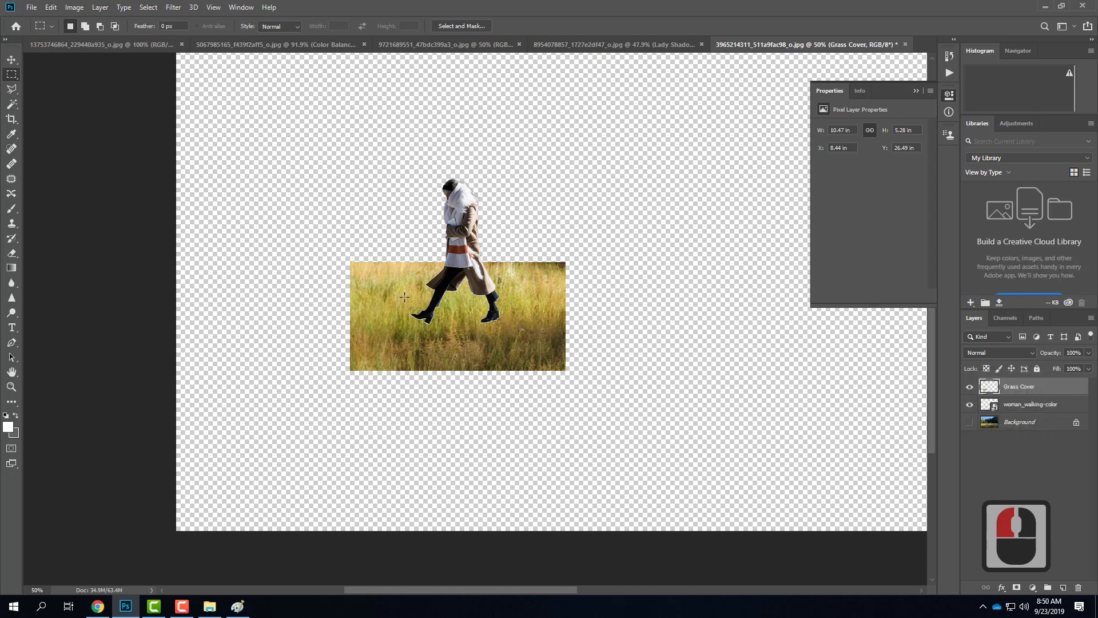
# Clone nearby grass over the woman's rear boot on Grass Cover using the Clone Stamp with the grass-blade brush at 125 px.
pyautogui.hotkey('ctrl', '=')
pyautogui.hotkey('ctrl', '=')
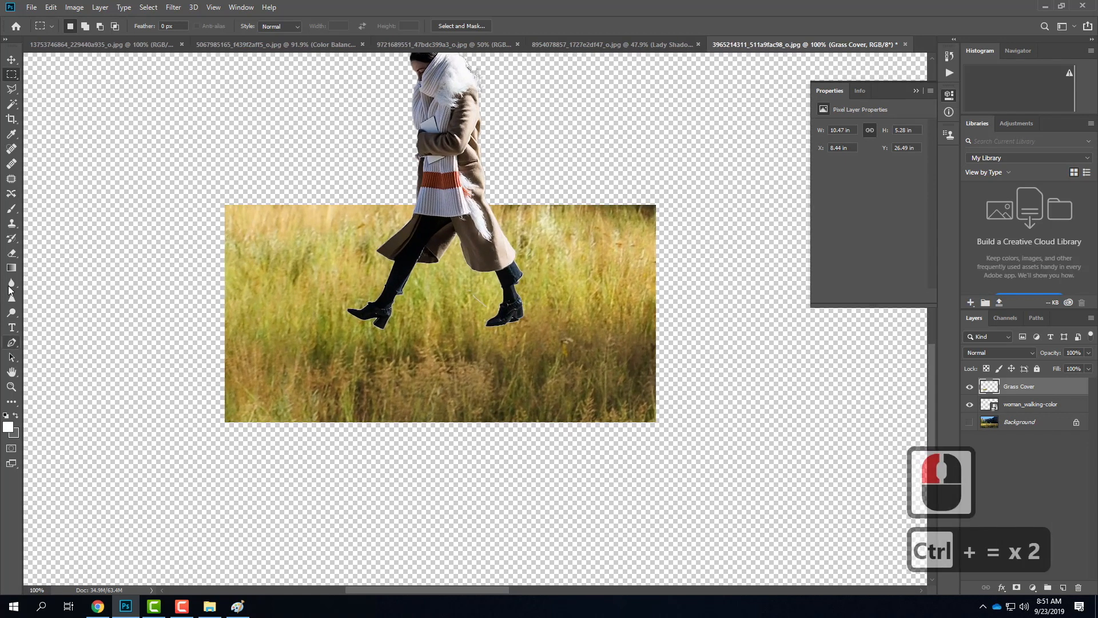
pyautogui.click(12, 224)
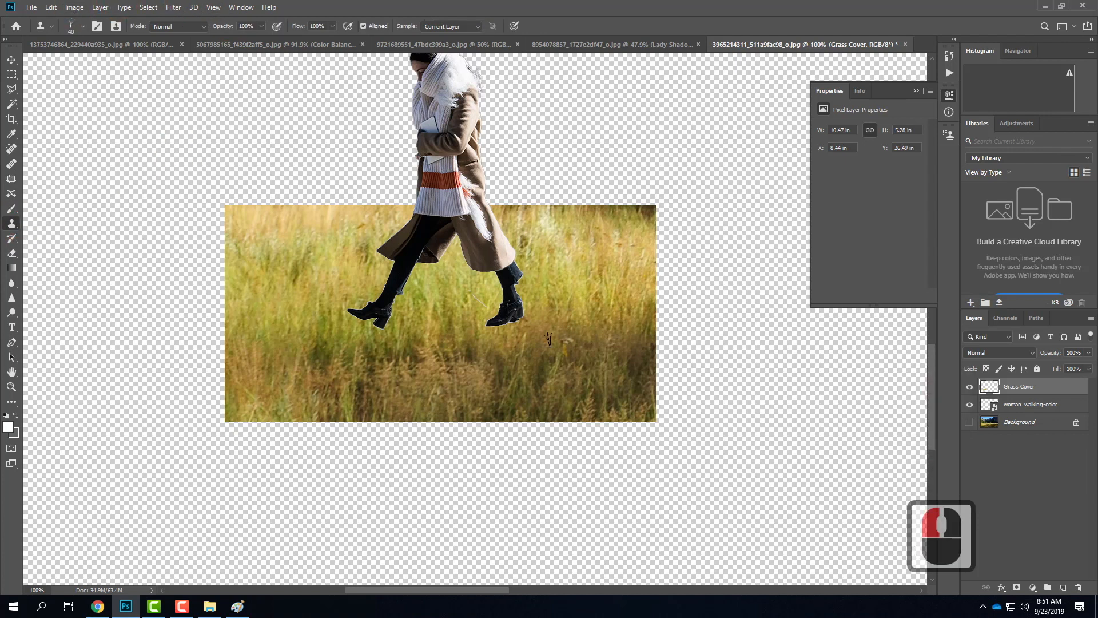
pyautogui.keyDown('alt'); pyautogui.click(575, 350); pyautogui.keyUp('alt')
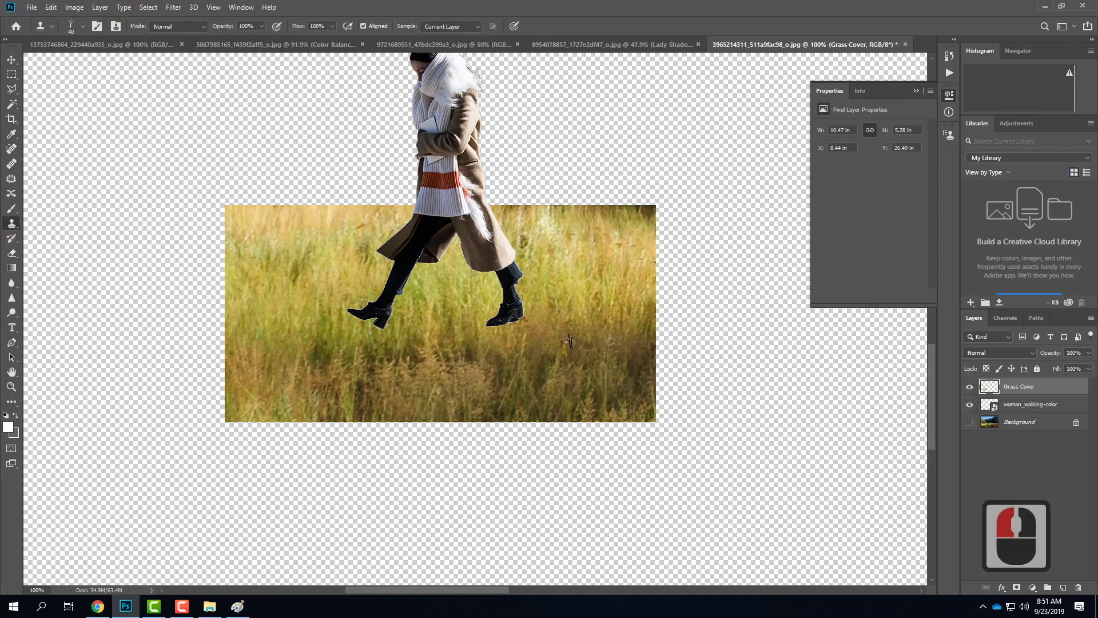
pyautogui.press(']')
pyautogui.press(']')
pyautogui.press(']')
pyautogui.press(']')
pyautogui.press(']')
pyautogui.press(']')
pyautogui.press(']')
pyautogui.press(']')
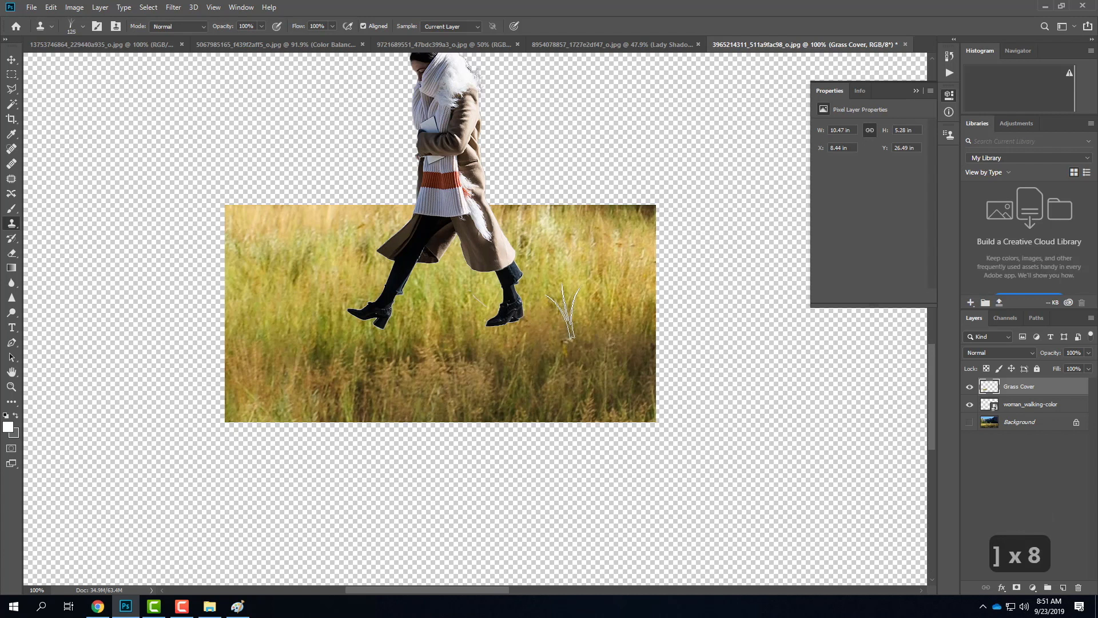
pyautogui.press('alt')
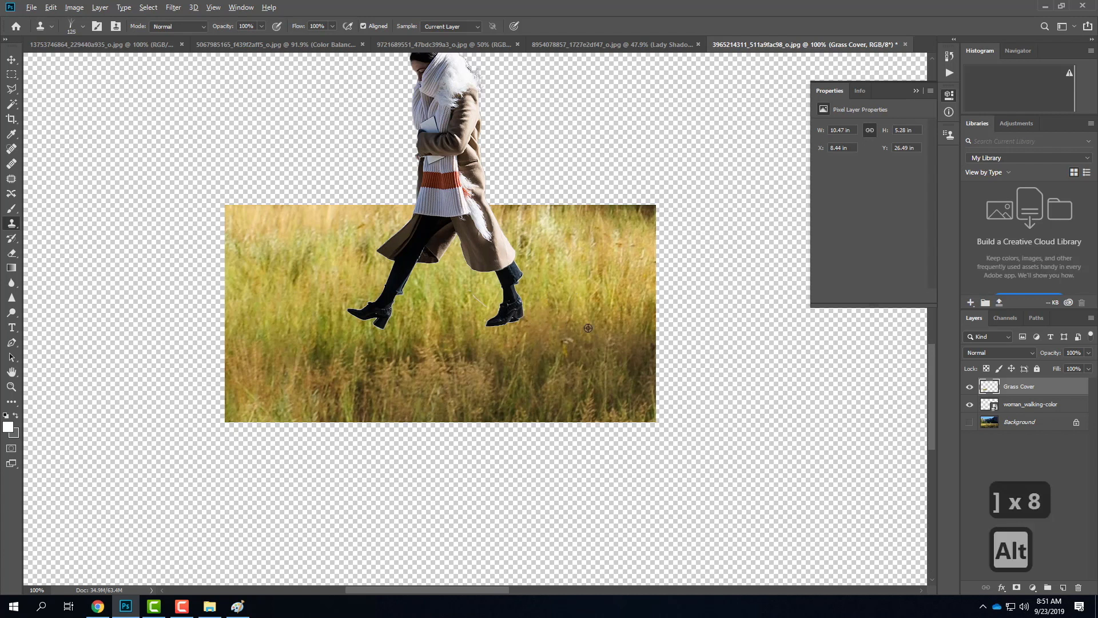
pyautogui.keyDown('alt'); pyautogui.click(559, 333); pyautogui.keyUp('alt')
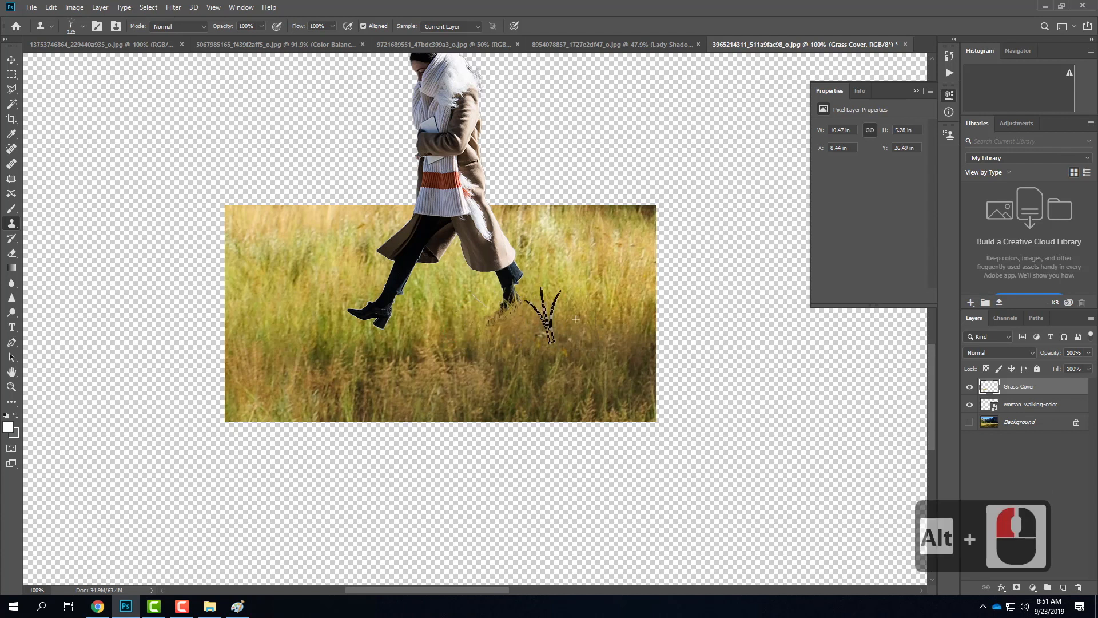
pyautogui.click(552, 311)
# Clone grass over the woman's front boot on Grass Cover, resampling from the grass between her feet.
pyautogui.moveTo(452, 323)
pyautogui.mouseDown()
pyautogui.moveTo(331, 309)
pyautogui.moveTo(368, 307)
pyautogui.mouseUp()
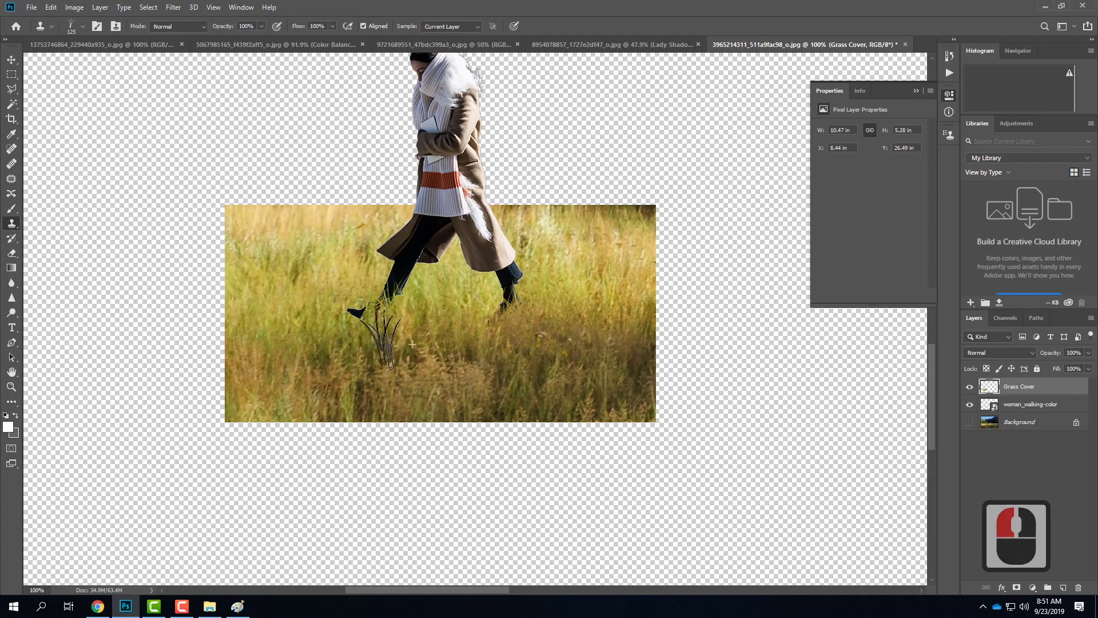
pyautogui.click(394, 322)
pyautogui.keyDown('alt'); pyautogui.click(449, 337); pyautogui.keyUp('alt')
pyautogui.moveTo(343, 323)
pyautogui.mouseDown()
pyautogui.moveTo(331, 309)
pyautogui.moveTo(368, 308)
pyautogui.moveTo(346, 303)
pyautogui.mouseUp()
pyautogui.click(387, 333)
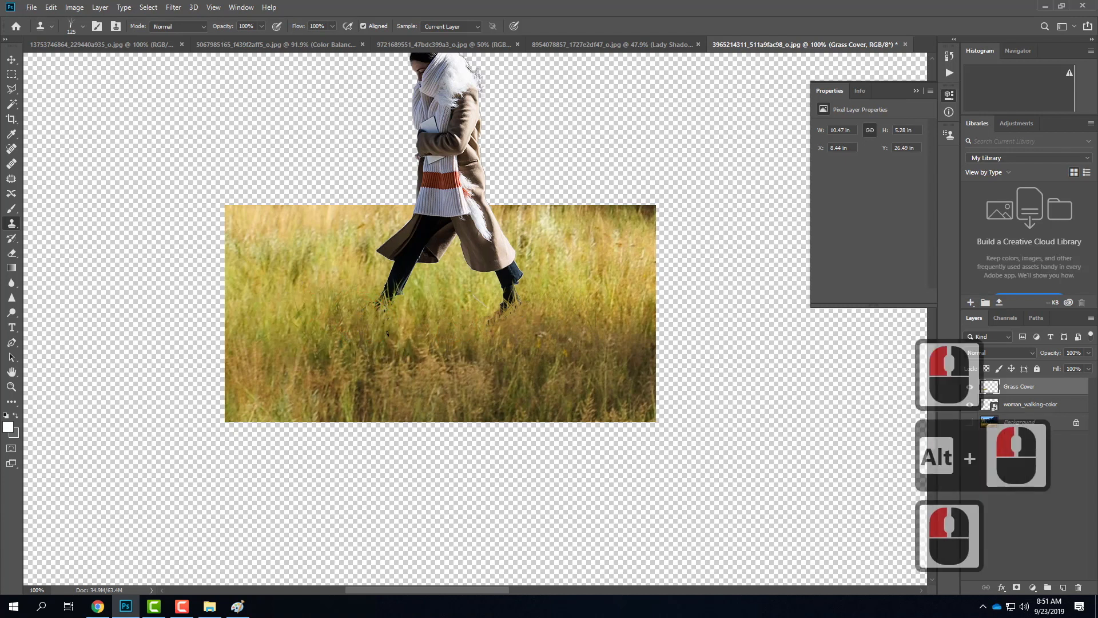
pyautogui.click(356, 308)
# Clone more grass over the rear boot and the patch below it, and show the Background layer again.
pyautogui.keyDown('alt'); pyautogui.click(589, 322); pyautogui.keyUp('alt')
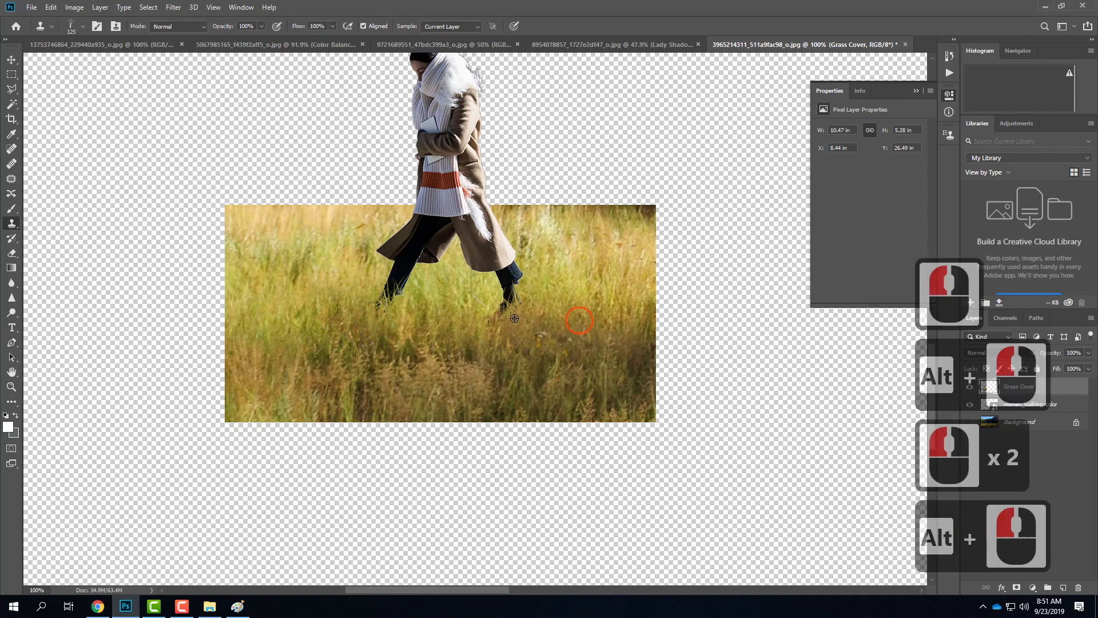
pyautogui.moveTo(477, 309)
pyautogui.mouseDown()
pyautogui.moveTo(508, 309)
pyautogui.moveTo(503, 297)
pyautogui.mouseUp()
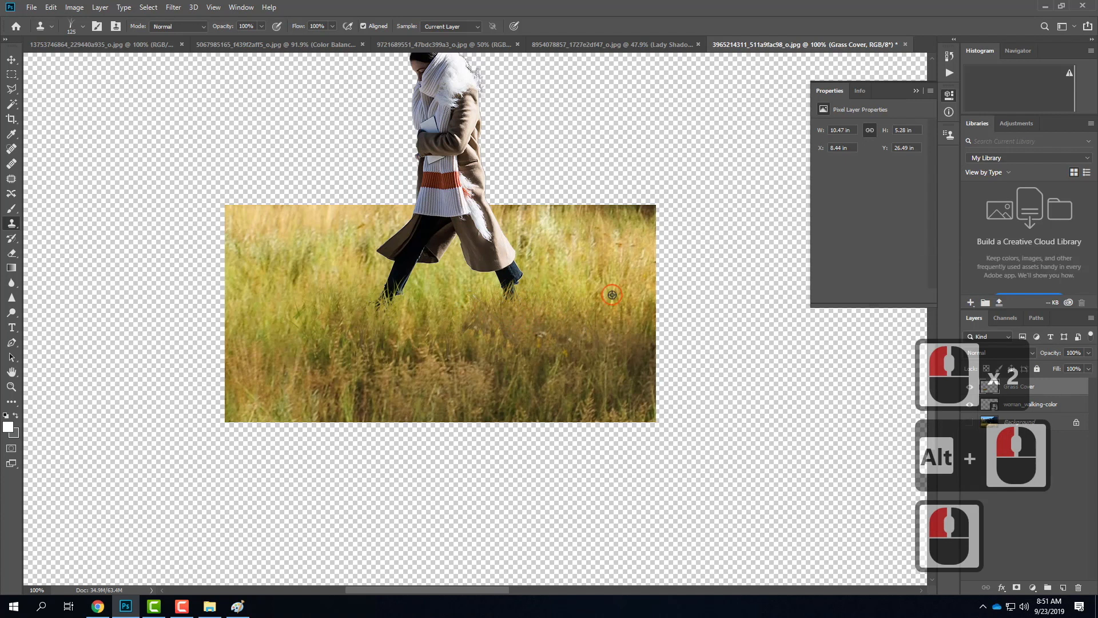
pyautogui.keyDown('alt'); pyautogui.click(508, 335); pyautogui.keyUp('alt')
pyautogui.keyDown('alt'); pyautogui.click(497, 342); pyautogui.keyUp('alt')
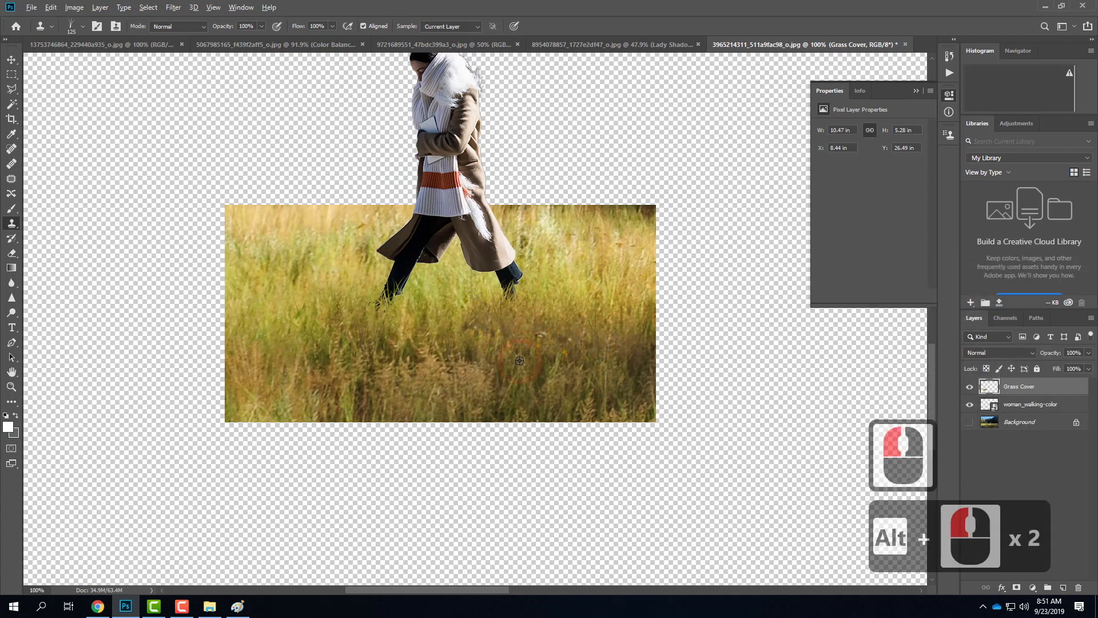
pyautogui.click(503, 343)
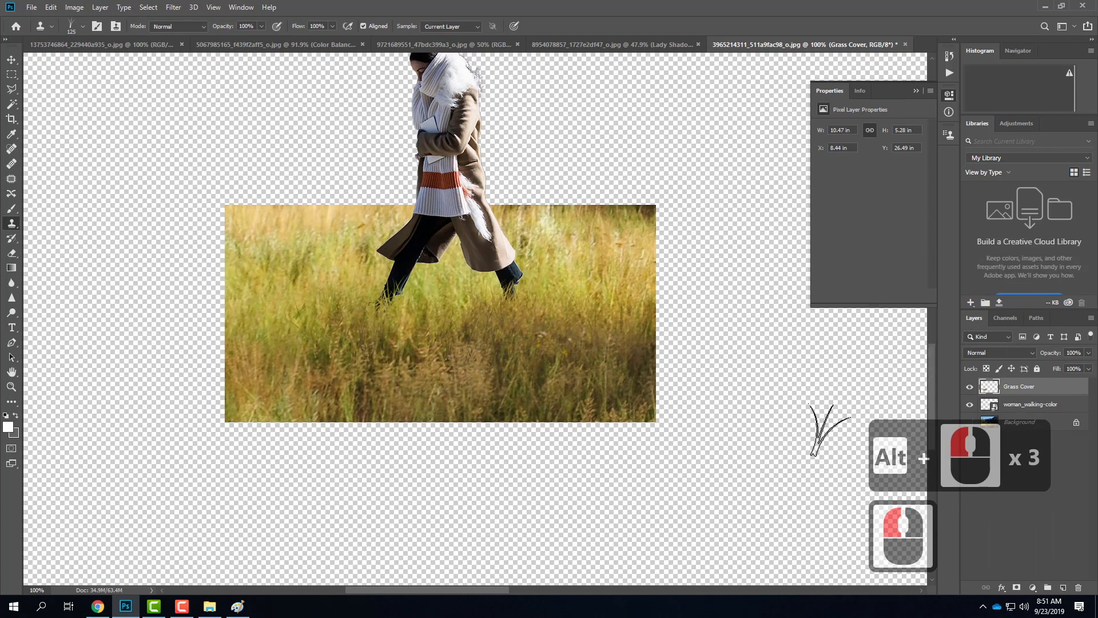
pyautogui.click(971, 425)
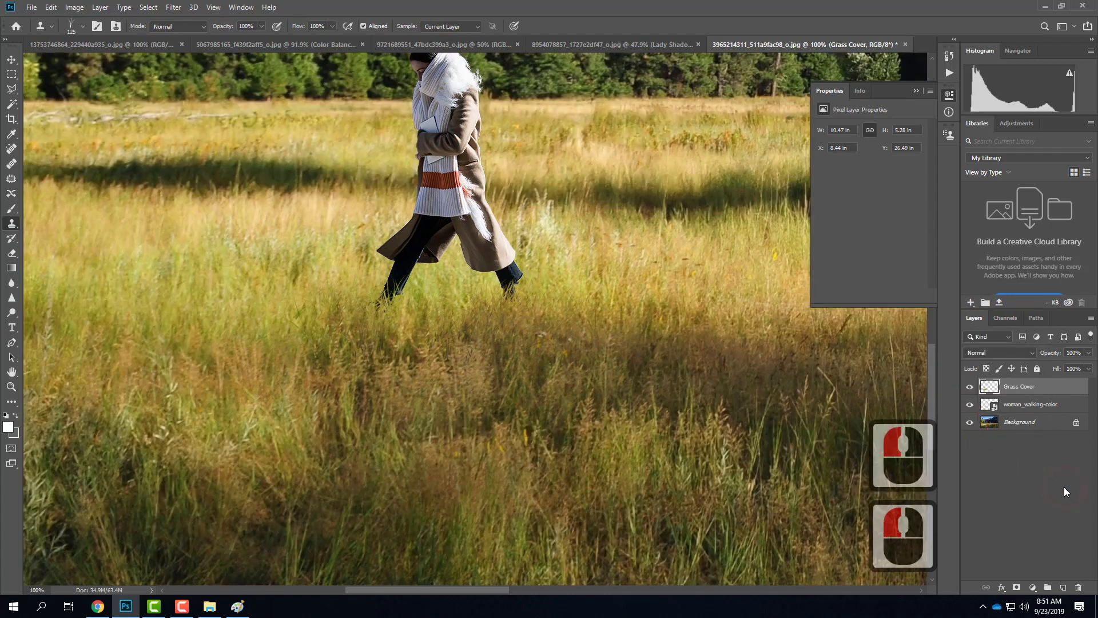
pyautogui.hotkey('ctrl', '0')
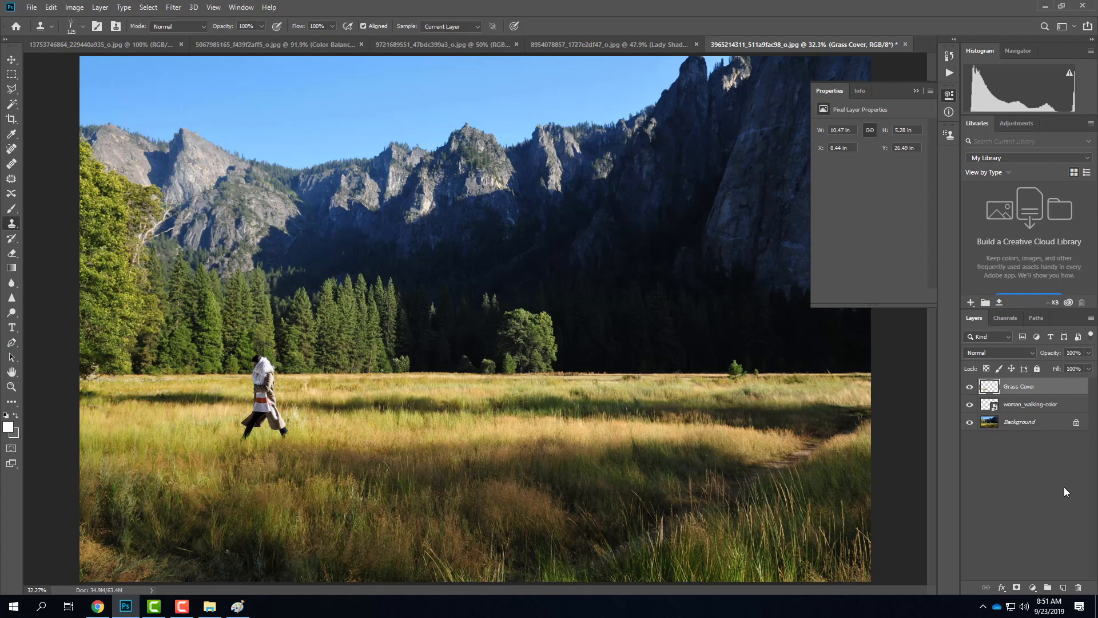
# Place woman_walking-gray.png from the Elements folder as an embedded object.
pyautogui.click(28, 7)
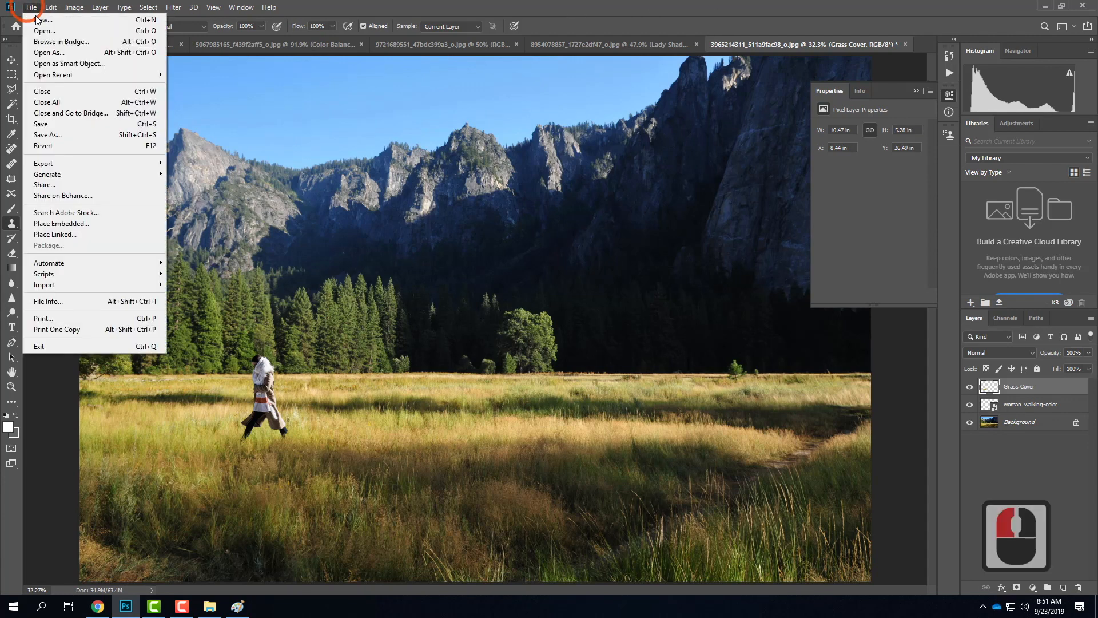
pyautogui.click(100, 231)
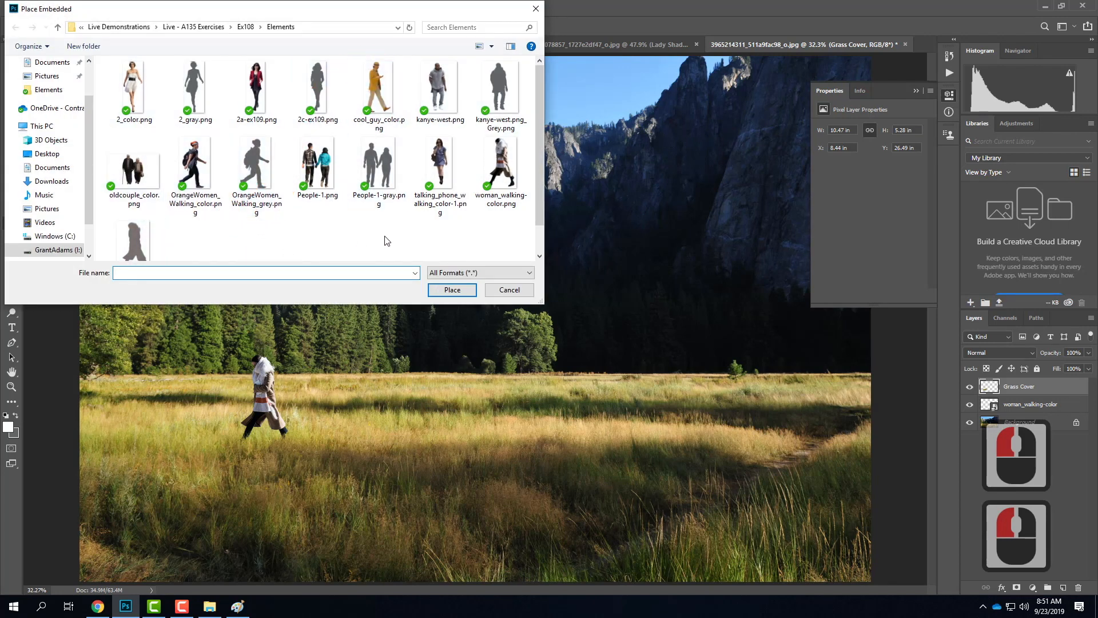
pyautogui.click(134, 240)
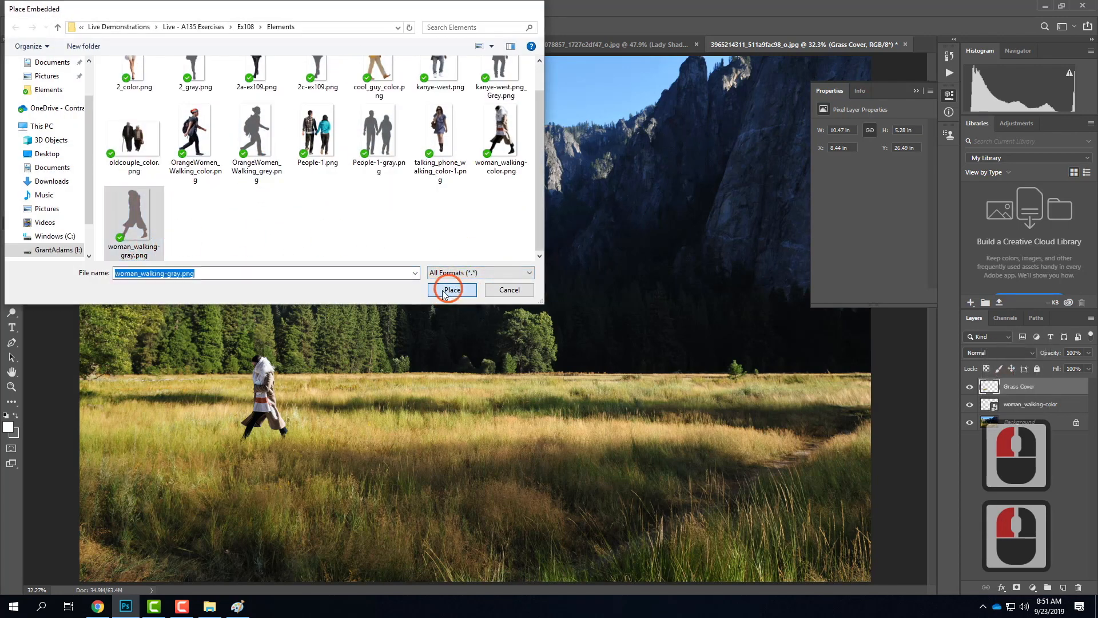
pyautogui.click(451, 290)
# Scale the gray silhouette to about 50.07%, align it over the walking woman at about X 985 px, Y 1872 px, and commit it.
pyautogui.moveTo(469, 280); pyautogui.dragTo(253, 358)
pyautogui.moveTo(323, 303); pyautogui.dragTo(261, 373)
pyautogui.moveTo(226, 464); pyautogui.dragTo(235, 447)
pyautogui.moveTo(278, 401); pyautogui.dragTo(276, 399)
pyautogui.moveTo(291, 354); pyautogui.dragTo(292, 351)
pyautogui.moveTo(260, 391); pyautogui.dragTo(259, 392)
pyautogui.click(435, 26)
pyautogui.press('s')
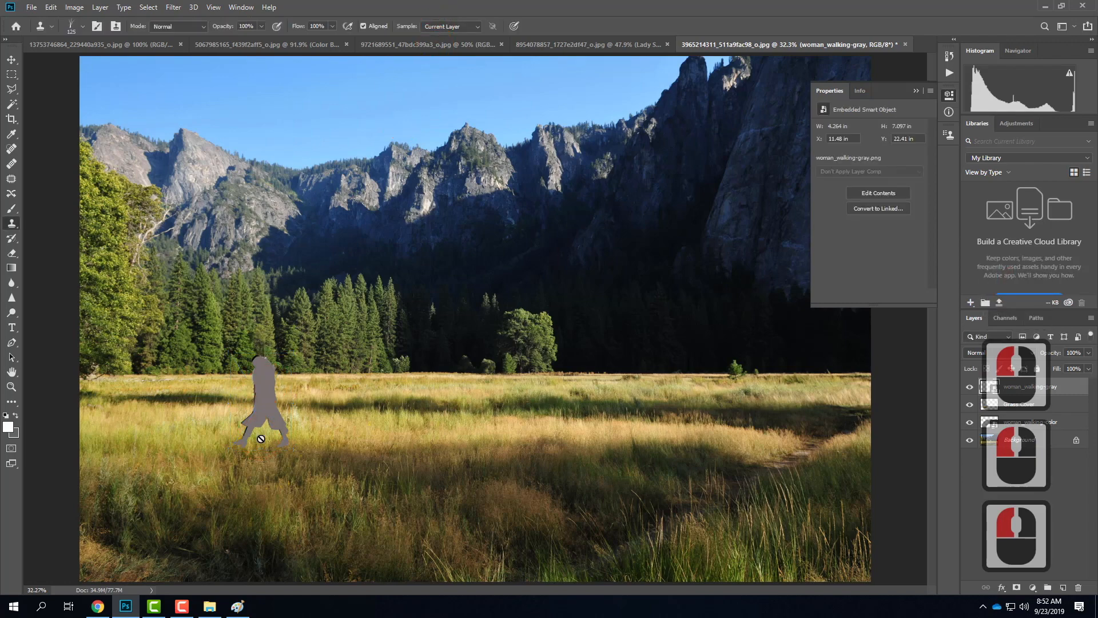
# Skew the gray silhouette so its upper body leans left onto the grass while its base stays at the woman's feet.
pyautogui.hotkey('ctrl', '=')
pyautogui.hotkey('ctrl', '=')
pyautogui.press('space')
pyautogui.moveTo(355, 415); pyautogui.dragTo(808, 318)
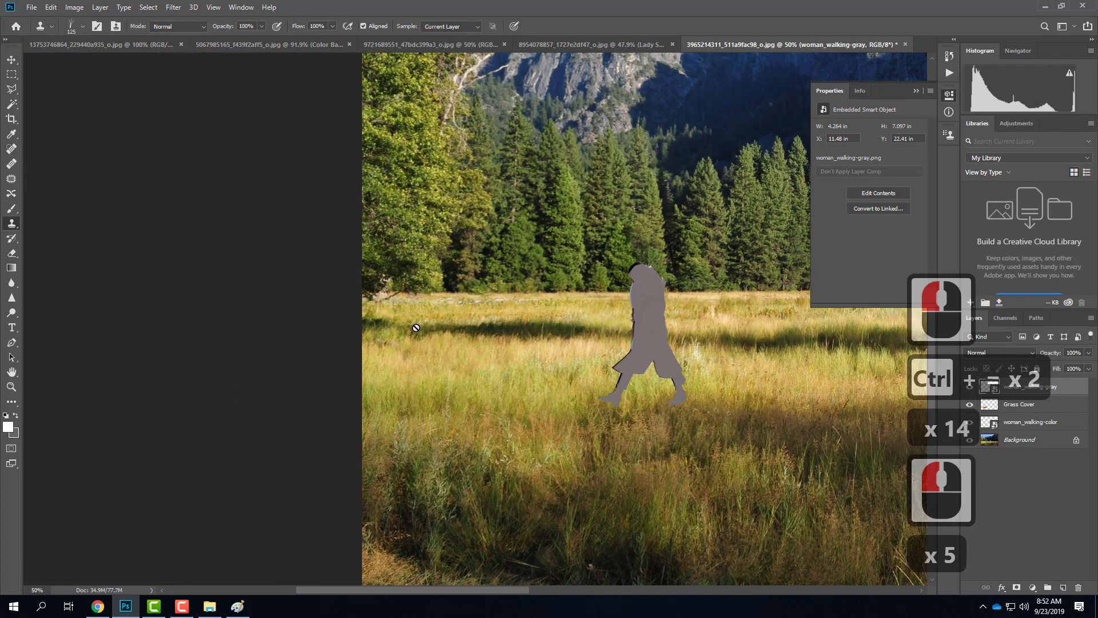
pyautogui.click(58, 8)
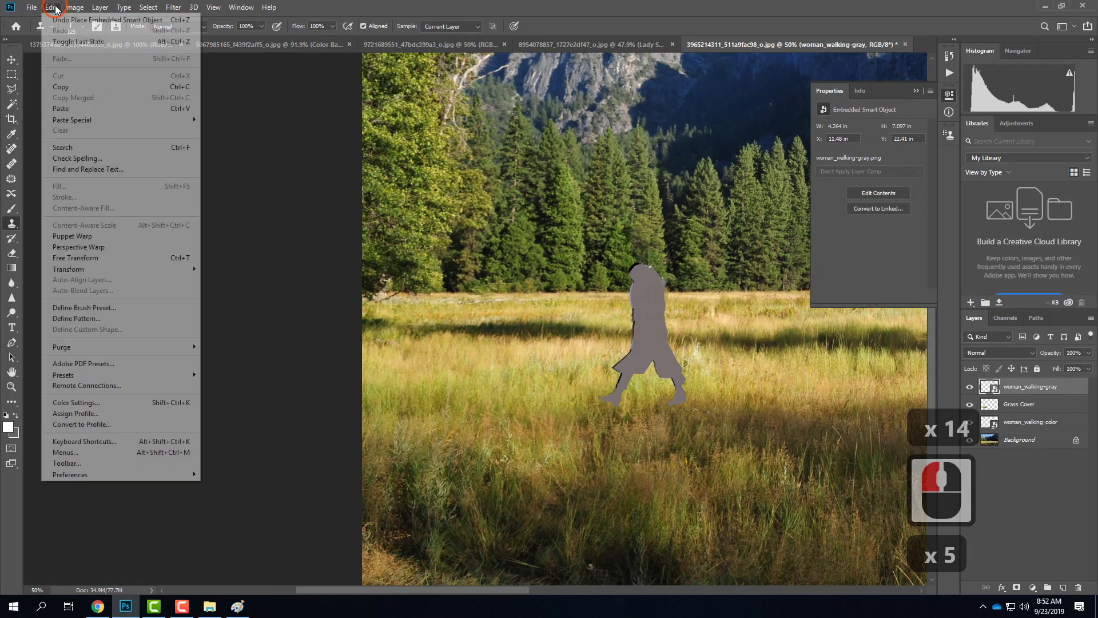
pyautogui.moveTo(84, 273)
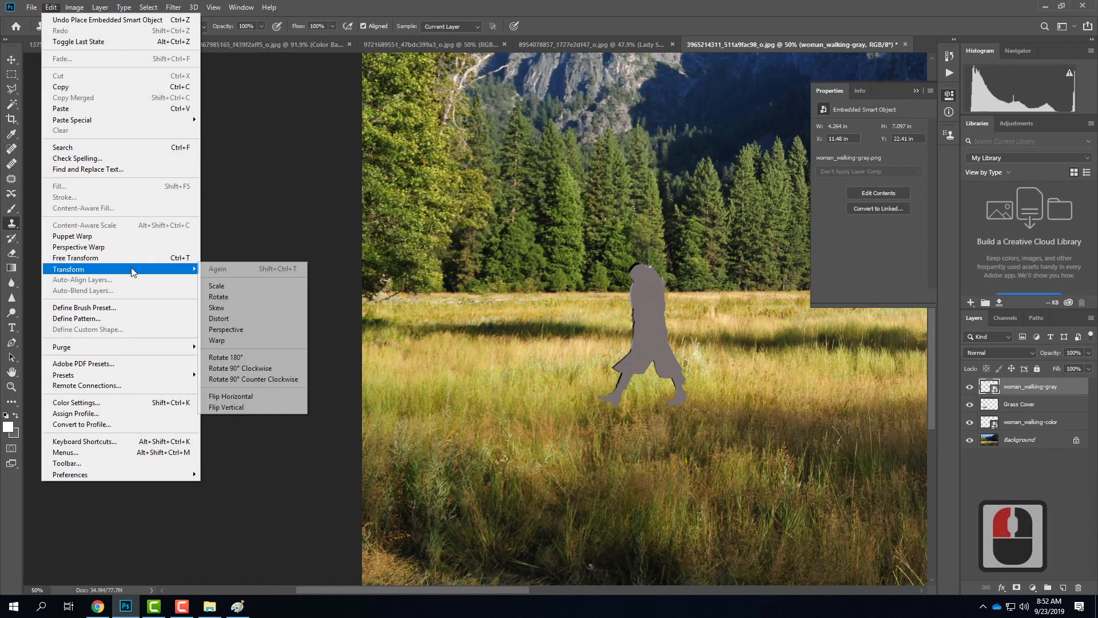
pyautogui.click(259, 310)
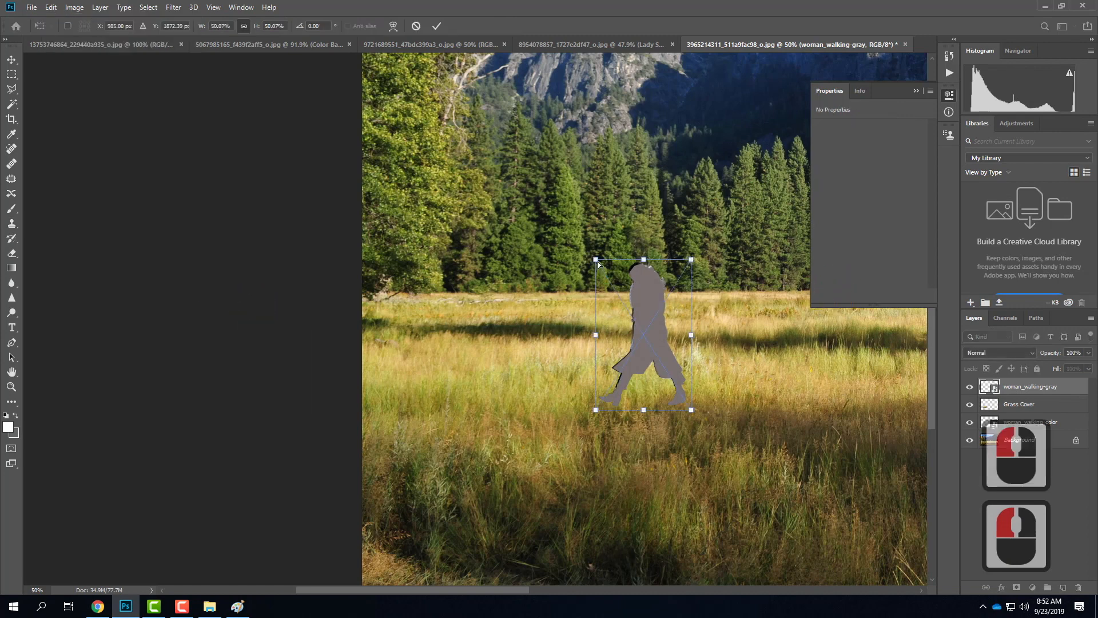
pyautogui.moveTo(596, 259); pyautogui.dragTo(448, 259)
pyautogui.moveTo(692, 259); pyautogui.dragTo(526, 260)
pyautogui.moveTo(565, 296); pyautogui.dragTo(582, 313)
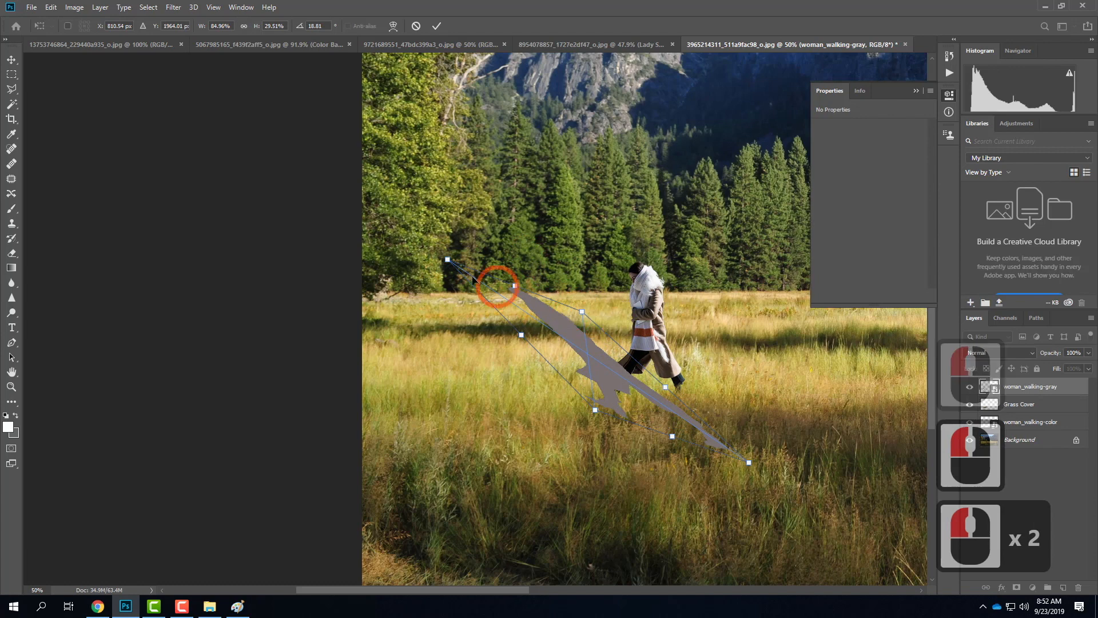
pyautogui.moveTo(451, 263); pyautogui.dragTo(503, 314)
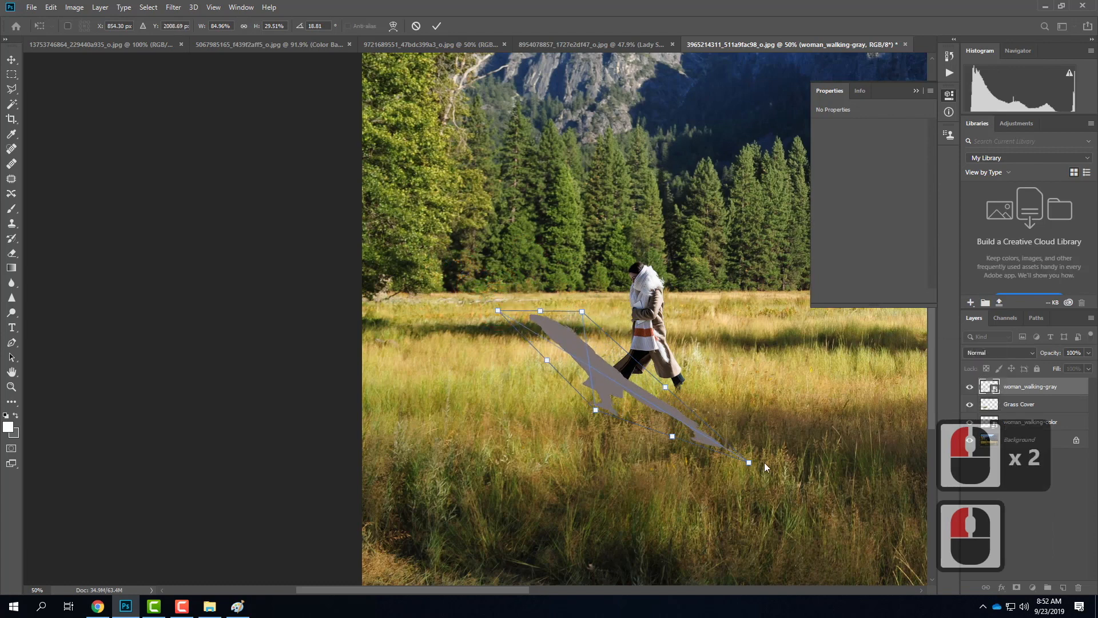
pyautogui.moveTo(749, 462); pyautogui.dragTo(692, 410)
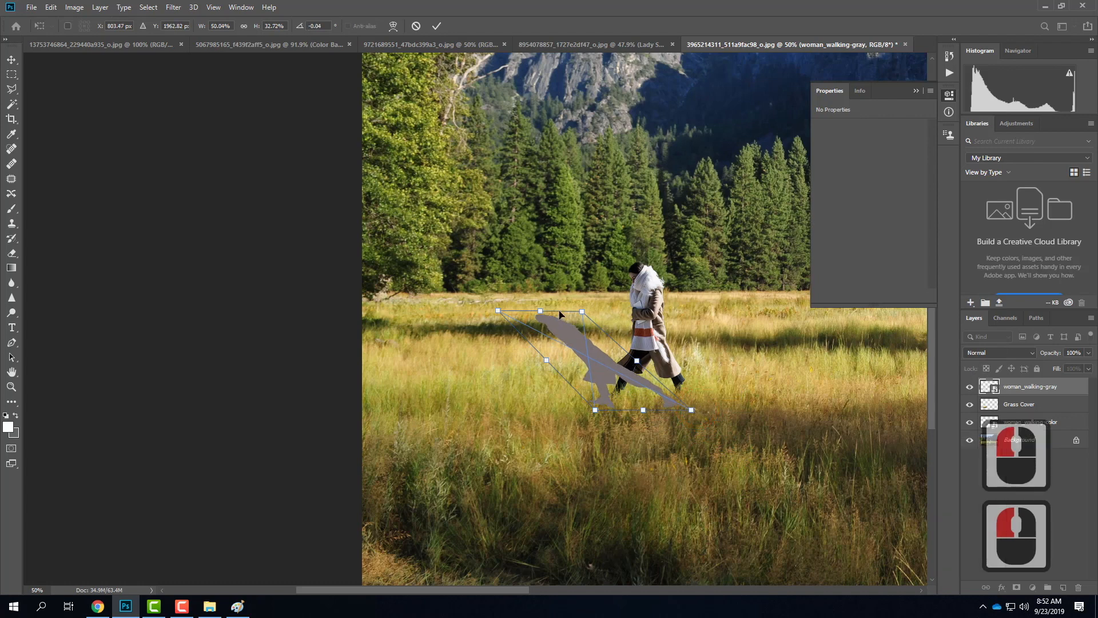
# Pull the skewed silhouette's head end farther left and down so it lies long and flat across the meadow.
pyautogui.moveTo(587, 314); pyautogui.dragTo(507, 312)
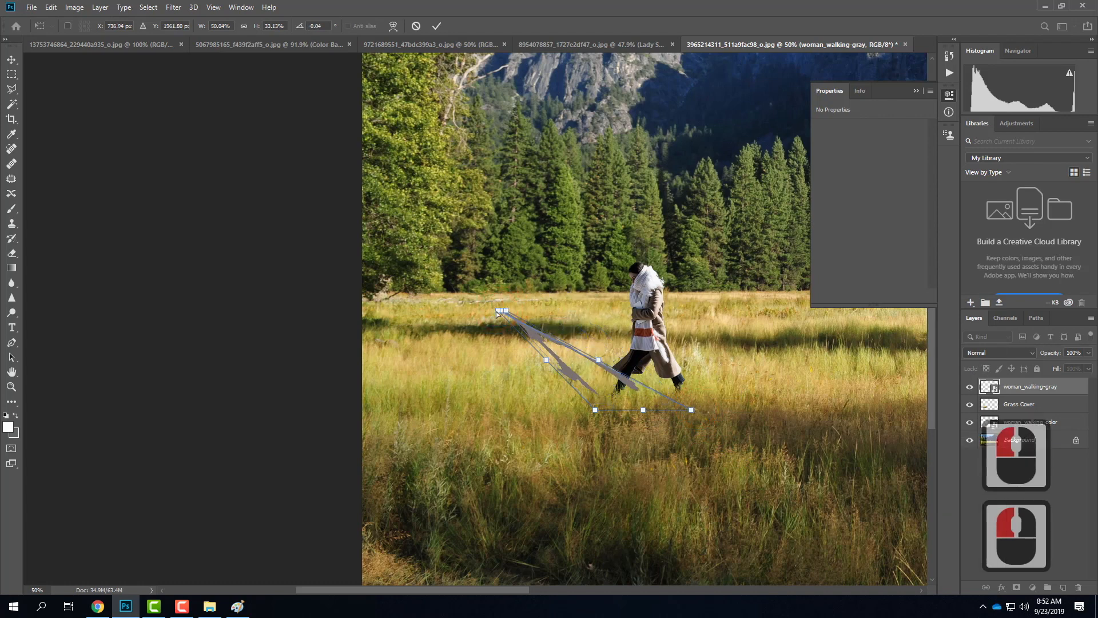
pyautogui.moveTo(437, 316); pyautogui.dragTo(393, 309)
pyautogui.moveTo(507, 310); pyautogui.dragTo(530, 338)
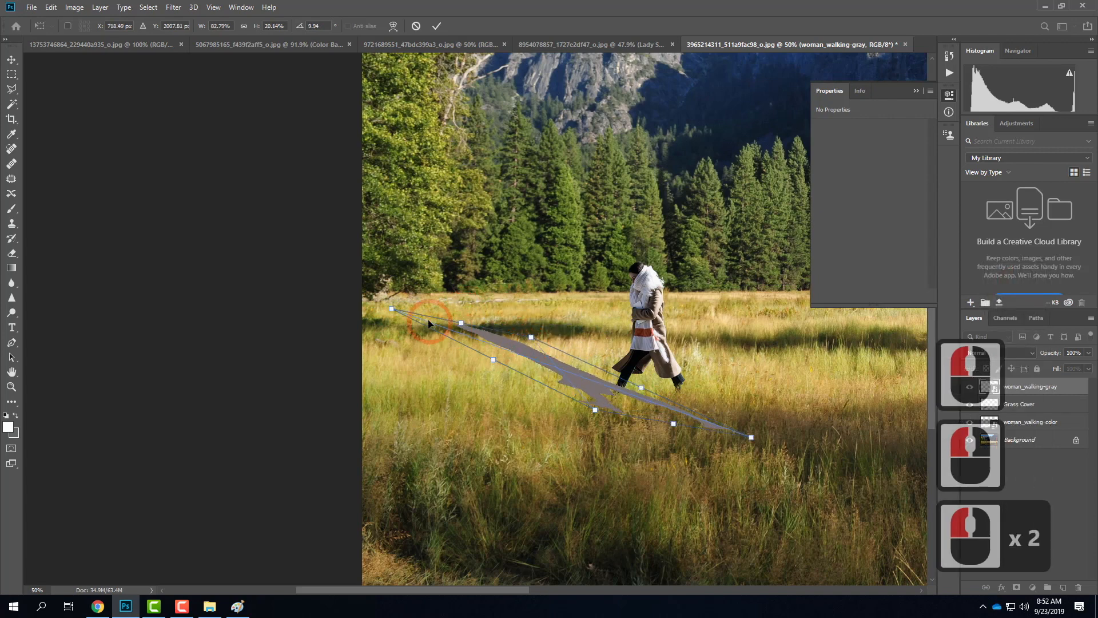
pyautogui.hotkey('ctrl', 'z')
pyautogui.moveTo(473, 310); pyautogui.dragTo(499, 324)
pyautogui.moveTo(392, 310); pyautogui.dragTo(387, 363)
pyautogui.moveTo(497, 322); pyautogui.dragTo(489, 365)
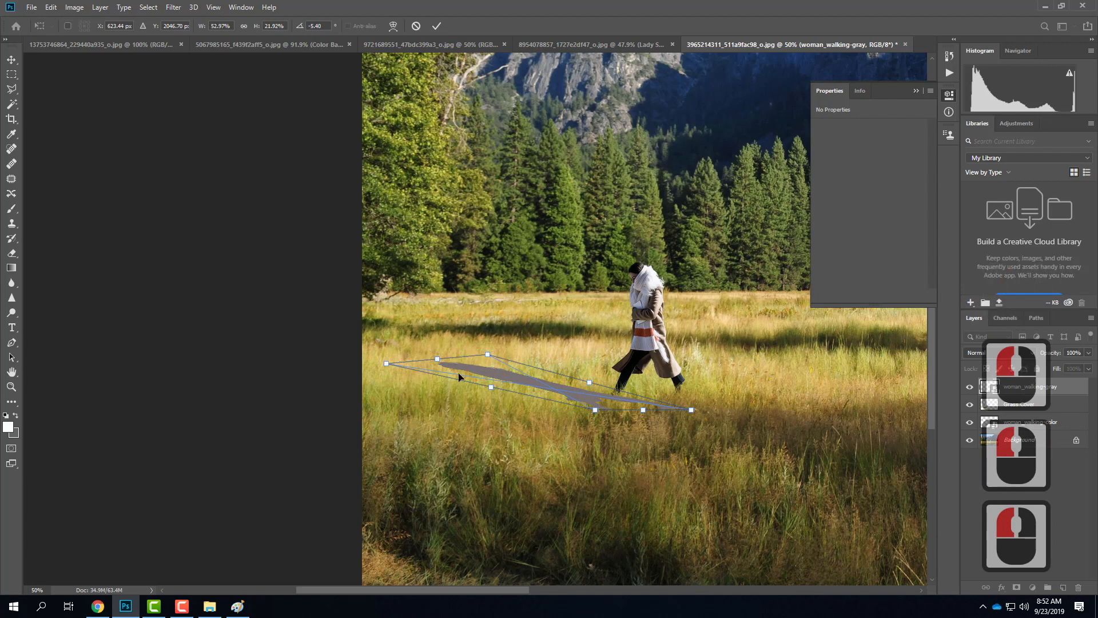
# Fine-tune the skewed silhouette's corners to line up with her boots, hide Grass Cover, and commit the transform.
pyautogui.moveTo(389, 364); pyautogui.dragTo(402, 367)
pyautogui.moveTo(488, 356); pyautogui.dragTo(485, 355)
pyautogui.moveTo(691, 413); pyautogui.dragTo(676, 405)
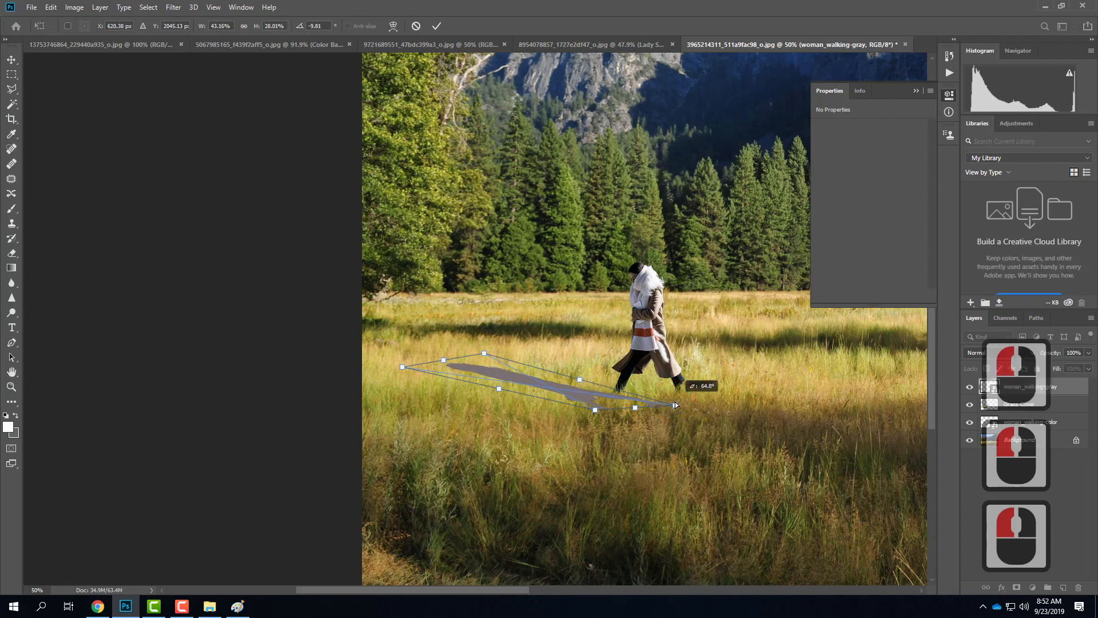
pyautogui.moveTo(595, 411); pyautogui.dragTo(608, 411)
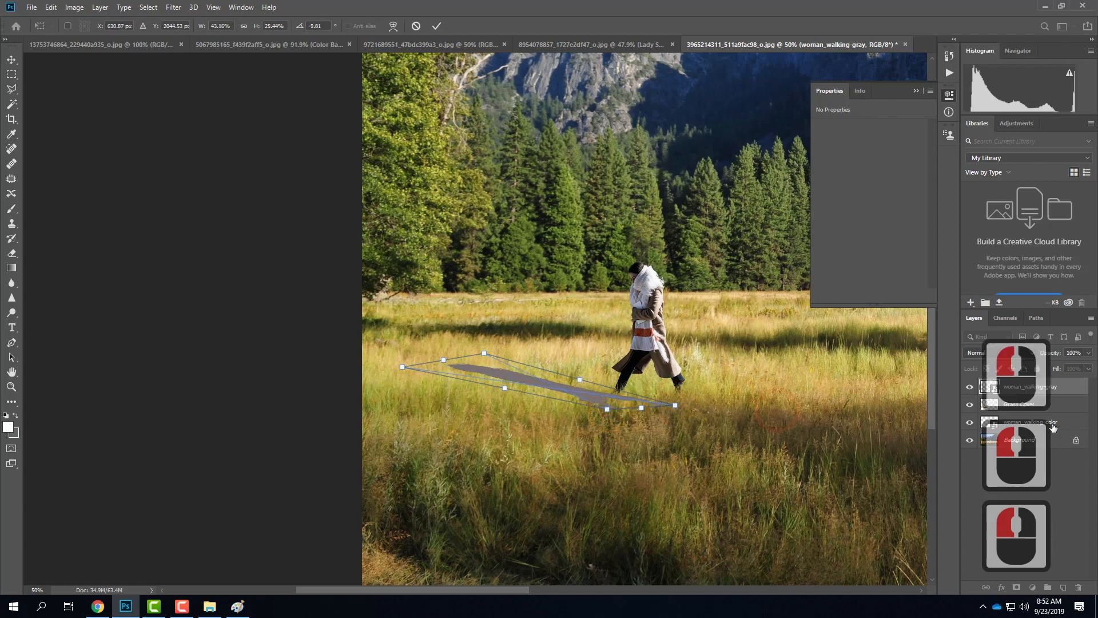
pyautogui.click(968, 404)
pyautogui.press('Return')
pyautogui.press('s')
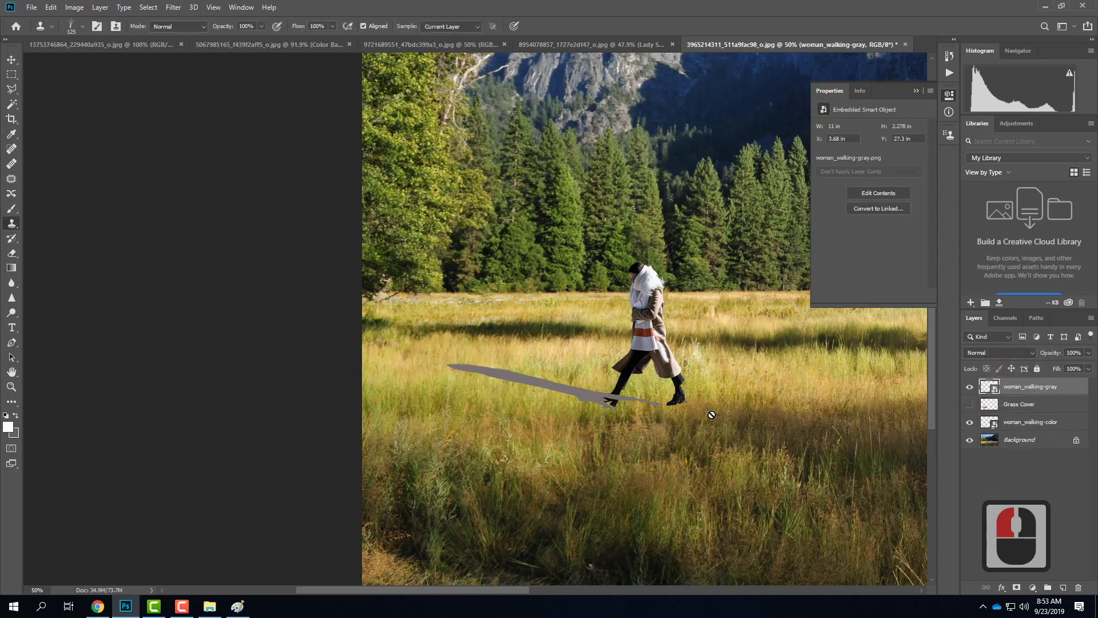
pyautogui.press('Right')
pyautogui.press('Right')
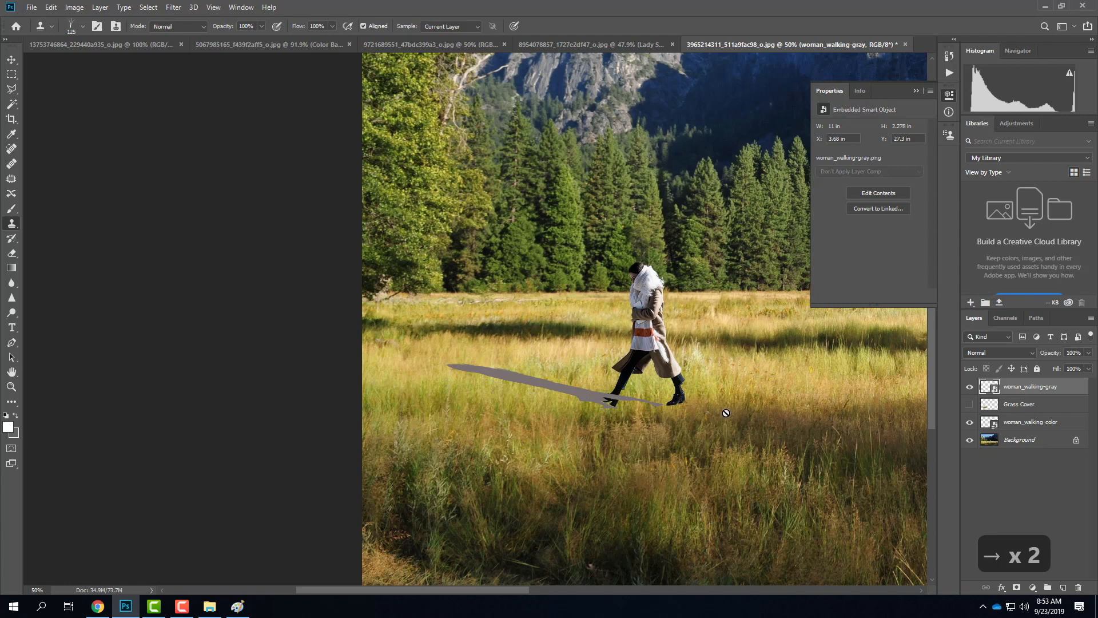
# Set the woman_walking-gray layer's blend mode to Multiply.
pyautogui.click(1028, 425)
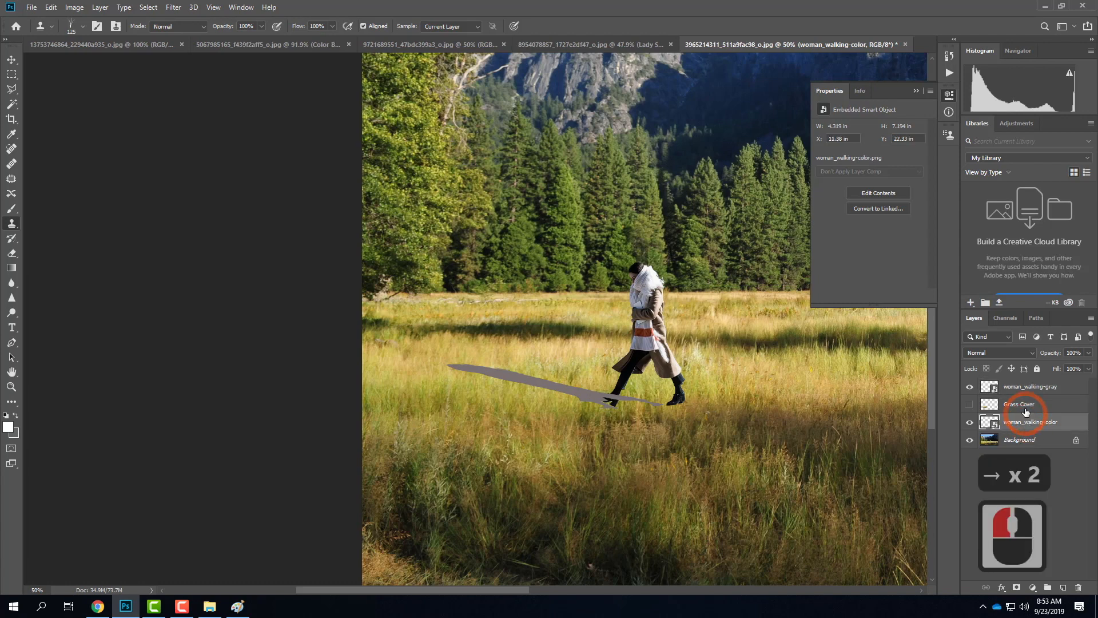
pyautogui.click(1038, 387)
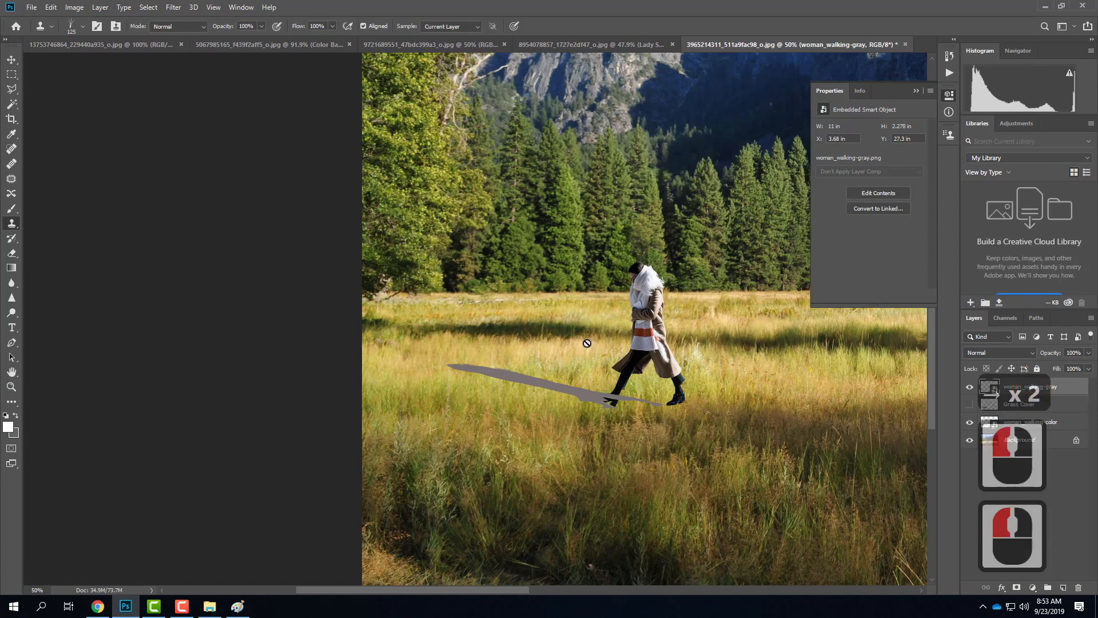
pyautogui.click(995, 353)
pyautogui.click(993, 355)
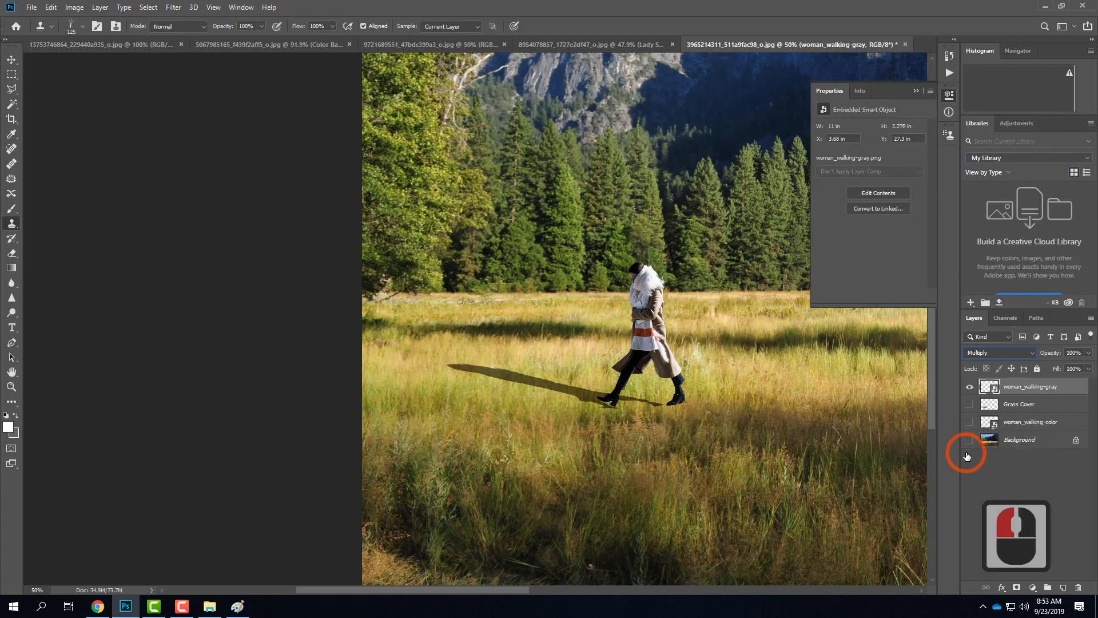
# Hide the woman_walking-color and Background layers and rename the gray silhouette layer Shadow.
pyautogui.moveTo(970, 421); pyautogui.dragTo(969, 439)
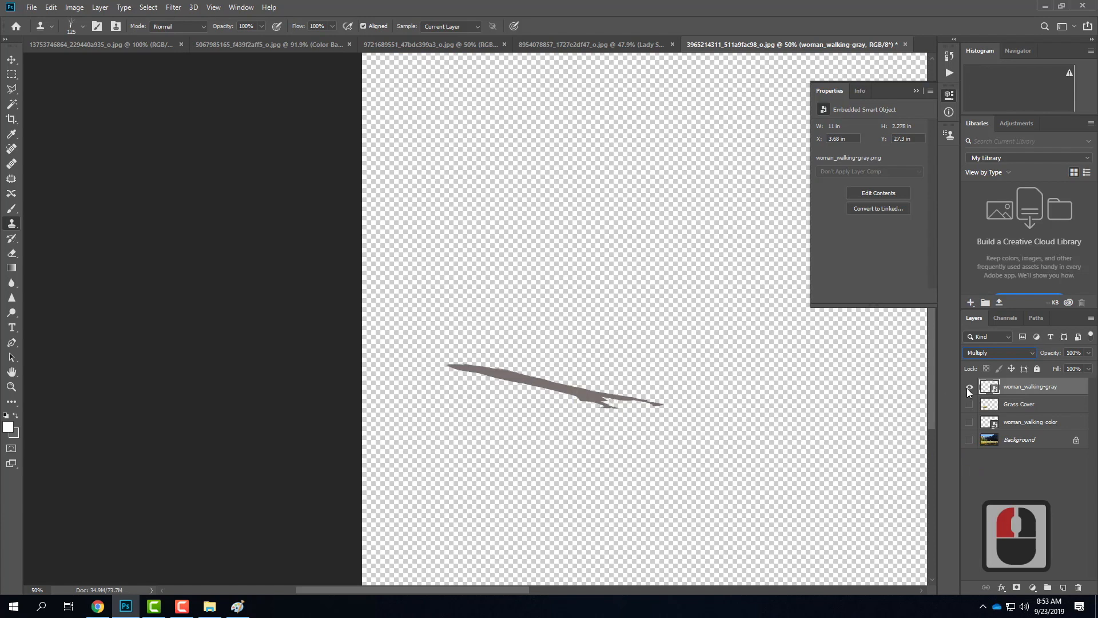
pyautogui.hotkey('ctrl', '=')
pyautogui.hotkey('ctrl', '=')
pyautogui.hotkey('ctrl', '=')
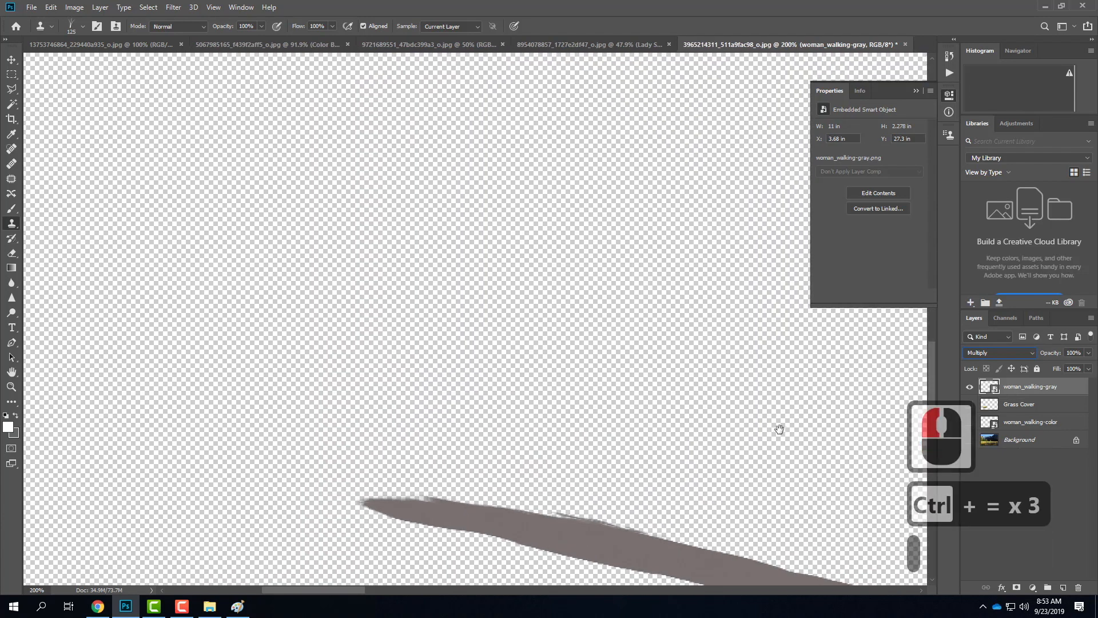
pyautogui.moveTo(779, 429); pyautogui.dragTo(464, 208)
pyautogui.doubleClick(1054, 392)
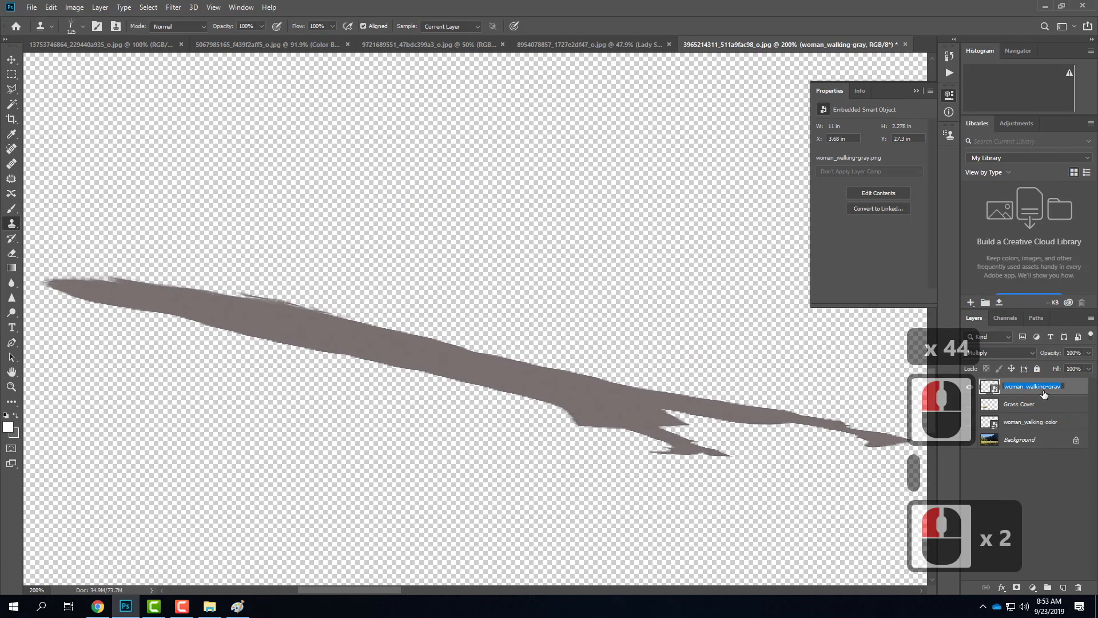
pyautogui.write('Show')
pyautogui.press('BackSpace')
pyautogui.press('BackSpace')
pyautogui.write('adow')
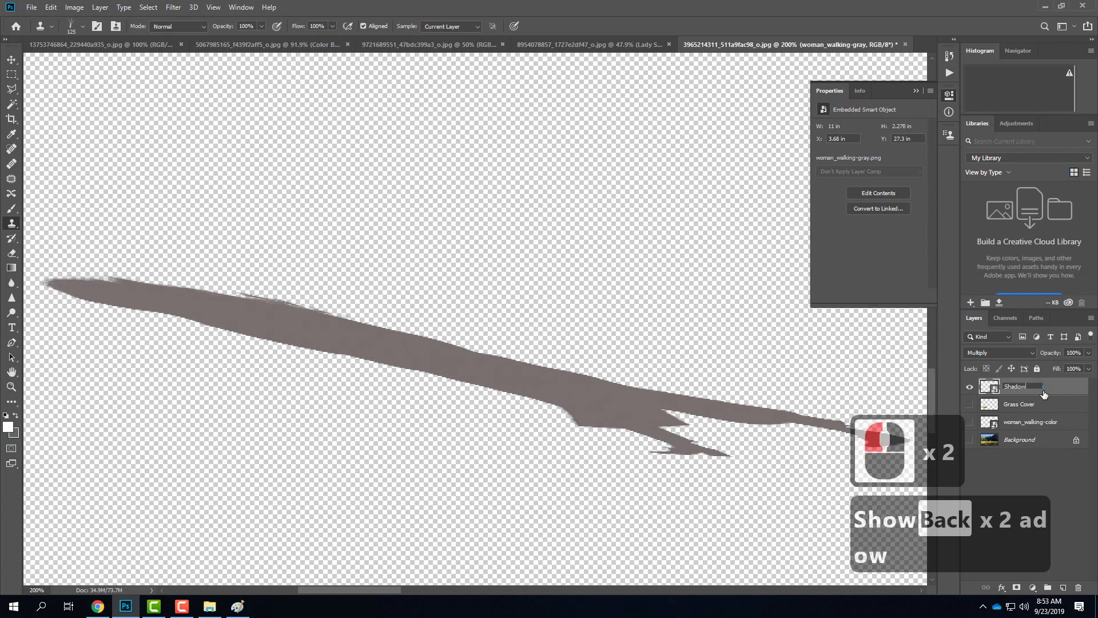
pyautogui.press('Return')
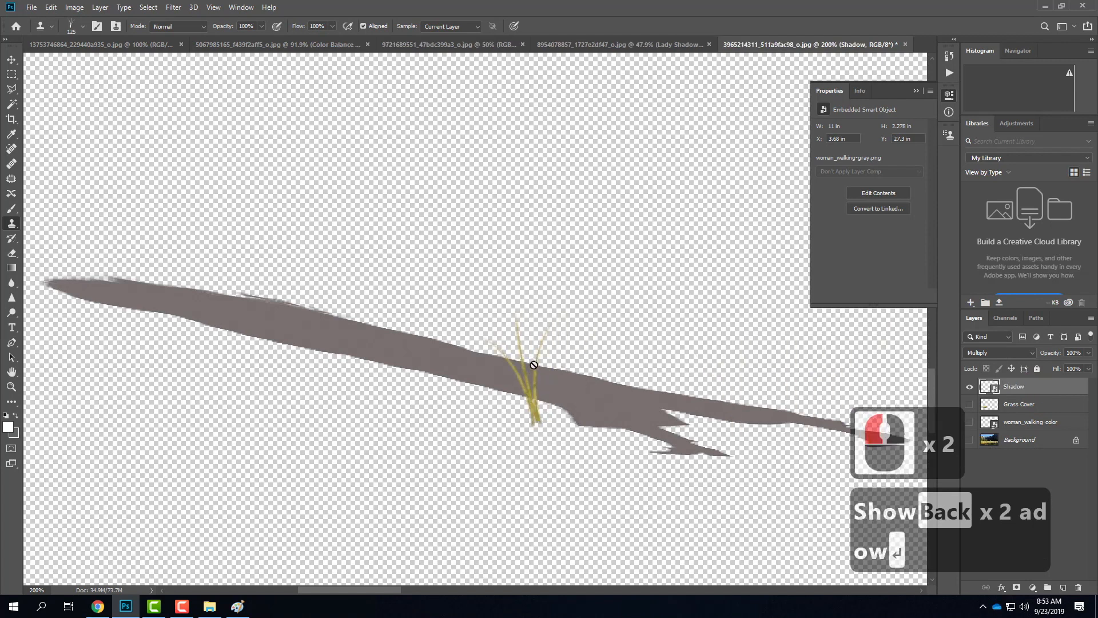
# Select a wide rectangle in the empty area above the shadow and sample the shadow's gray as the foreground color.
pyautogui.click(11, 74)
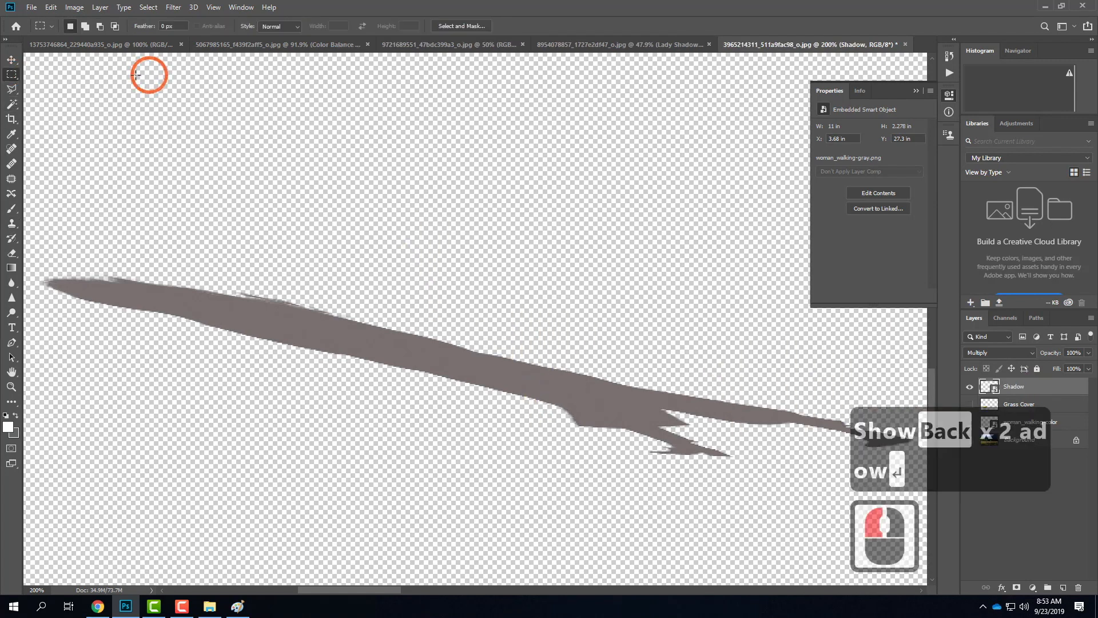
pyautogui.moveTo(582, 177); pyautogui.dragTo(791, 199)
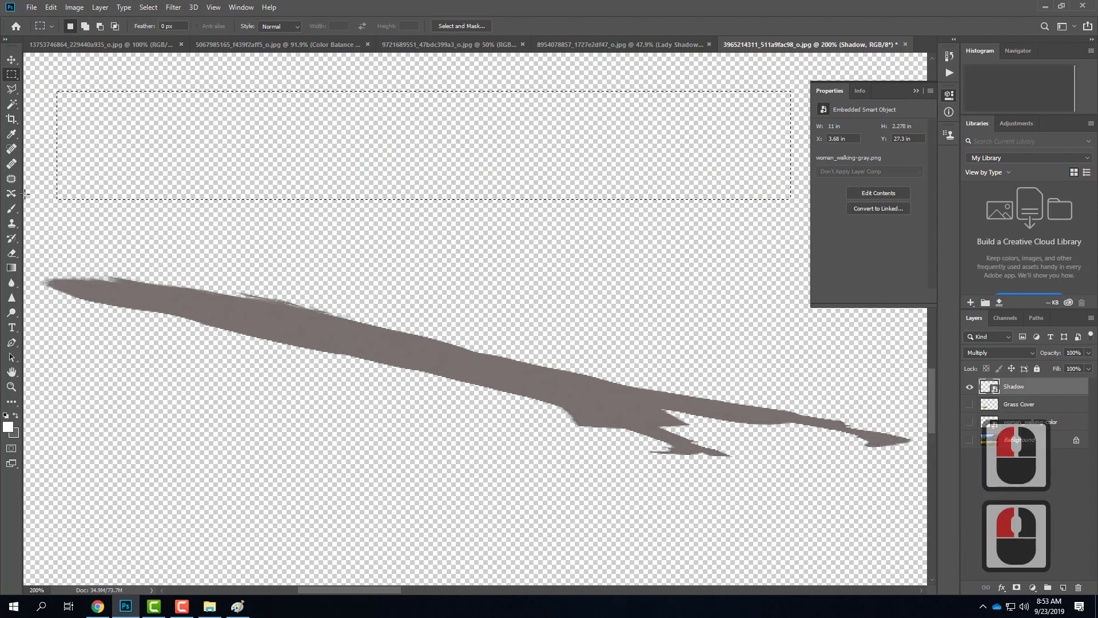
pyautogui.click(12, 132)
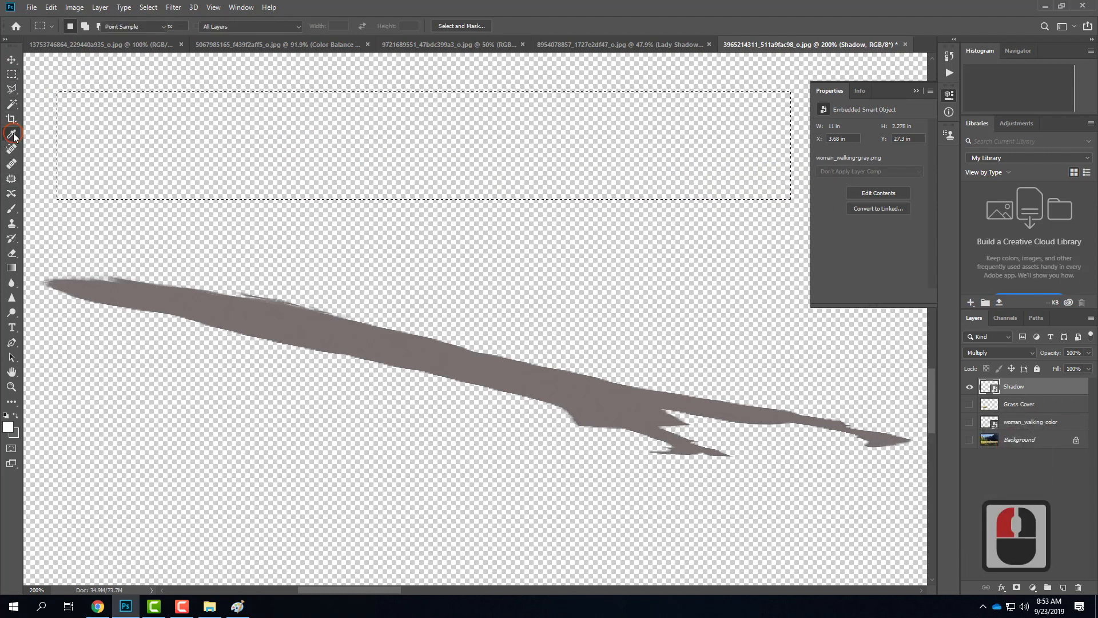
pyautogui.click(225, 327)
pyautogui.click(227, 303)
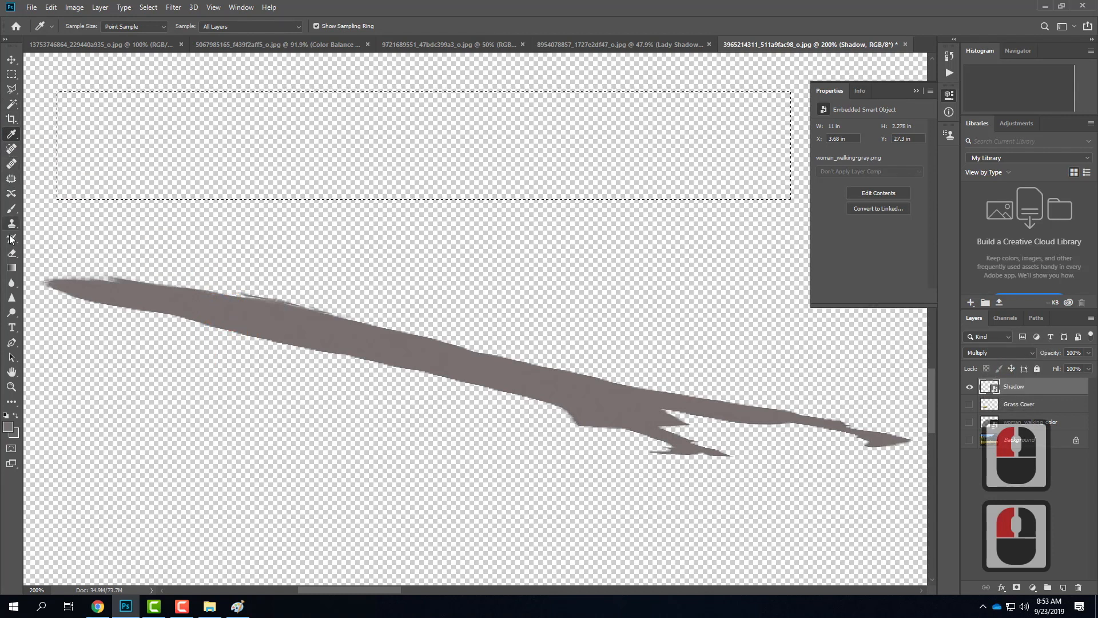
# Switch to the Brush tool and rasterize the Shadow layer.
pyautogui.click(11, 208)
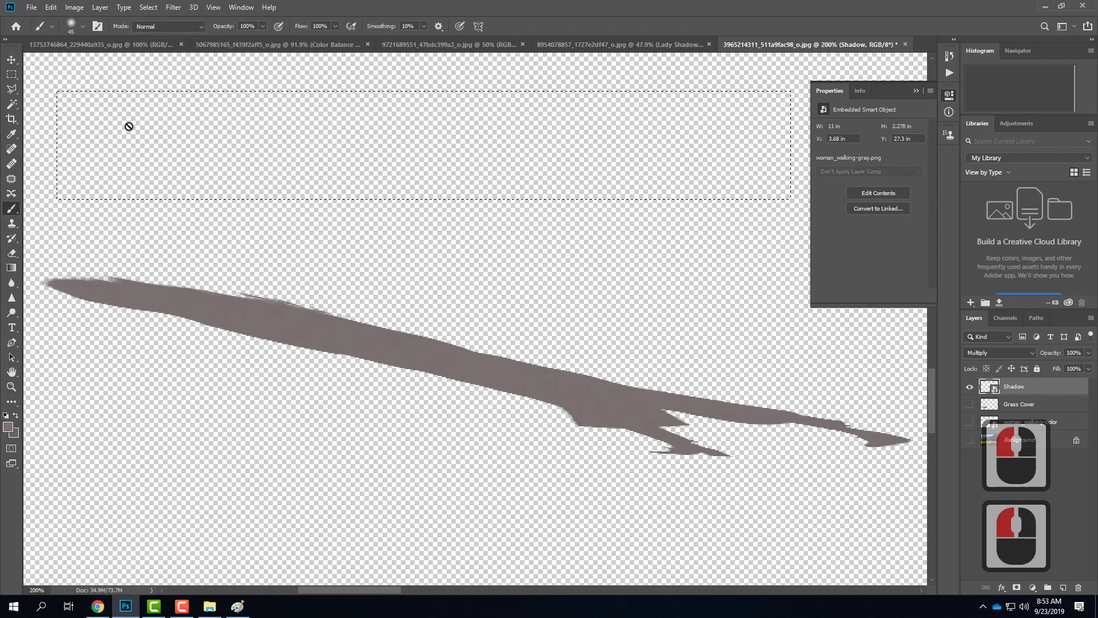
pyautogui.rightClick(1014, 388)
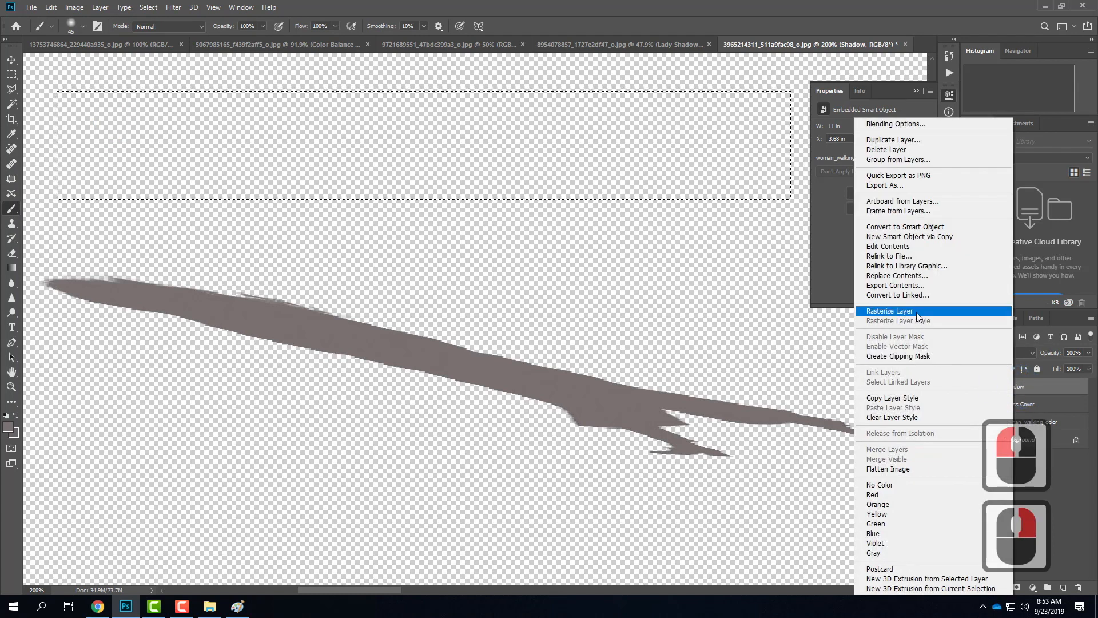
pyautogui.click(918, 317)
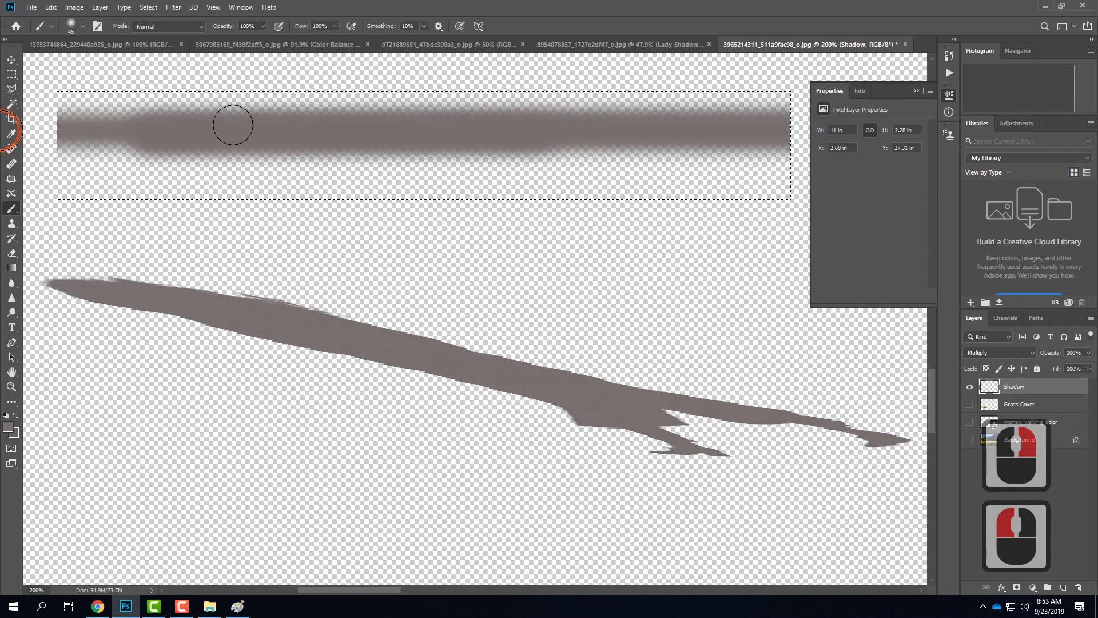
# Paint the selected rectangle solid with the sampled gray and deselect it.
pyautogui.moveTo(398, 119)
pyautogui.mouseDown()
pyautogui.moveTo(94, 98)
pyautogui.moveTo(74, 110)
pyautogui.moveTo(901, 101)
pyautogui.moveTo(733, 160)
pyautogui.moveTo(853, 162)
pyautogui.moveTo(81, 172)
pyautogui.moveTo(480, 193)
pyautogui.moveTo(22, 165)
pyautogui.moveTo(365, 164)
pyautogui.moveTo(892, 192)
pyautogui.moveTo(158, 178)
pyautogui.mouseUp()
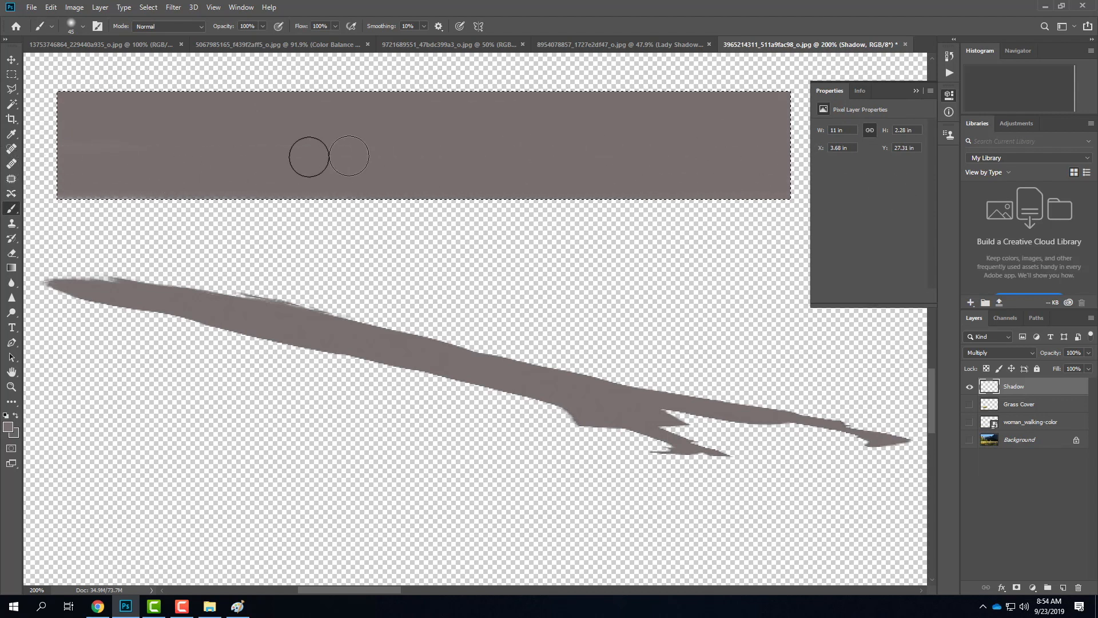
pyautogui.moveTo(26, 161); pyautogui.dragTo(62, 173)
pyautogui.click(12, 74)
pyautogui.click(167, 76)
pyautogui.click(252, 130)
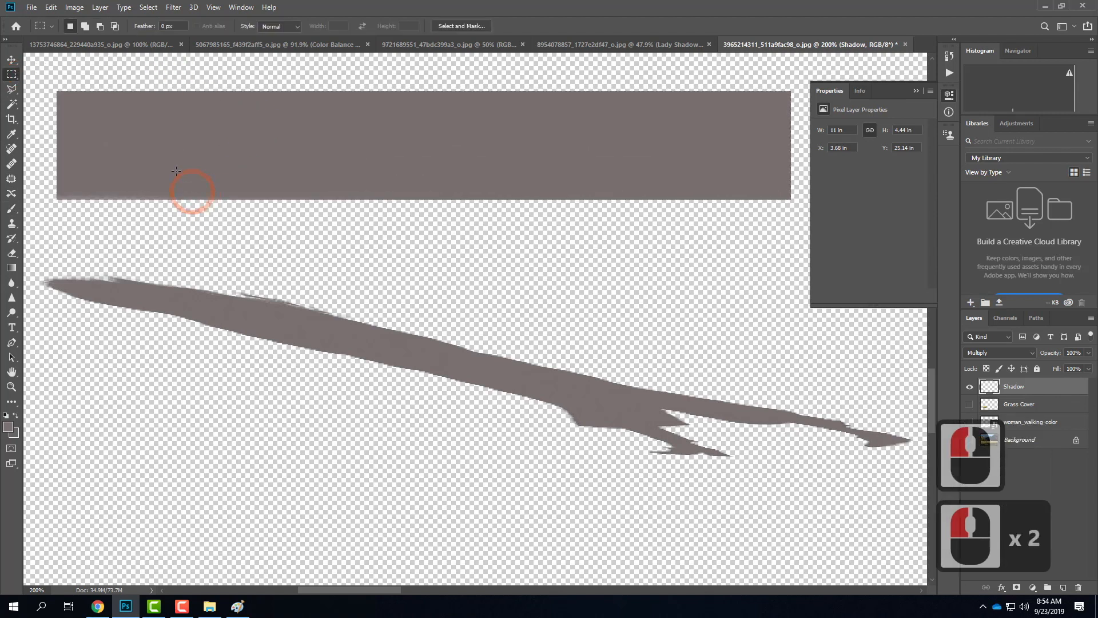
# Switch to the Clone Stamp tool and reduce its grass-shaped brush to 25 px.
pyautogui.click(11, 225)
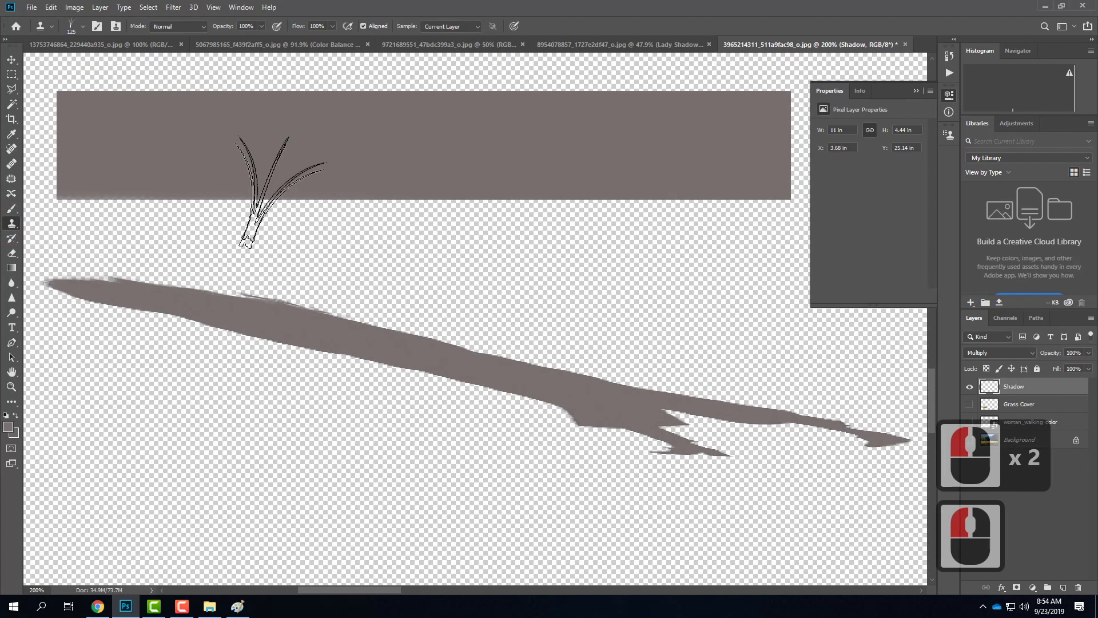
pyautogui.press('[')
pyautogui.press('[')
pyautogui.press('[')
pyautogui.press('[')
pyautogui.press('[')
pyautogui.press('[')
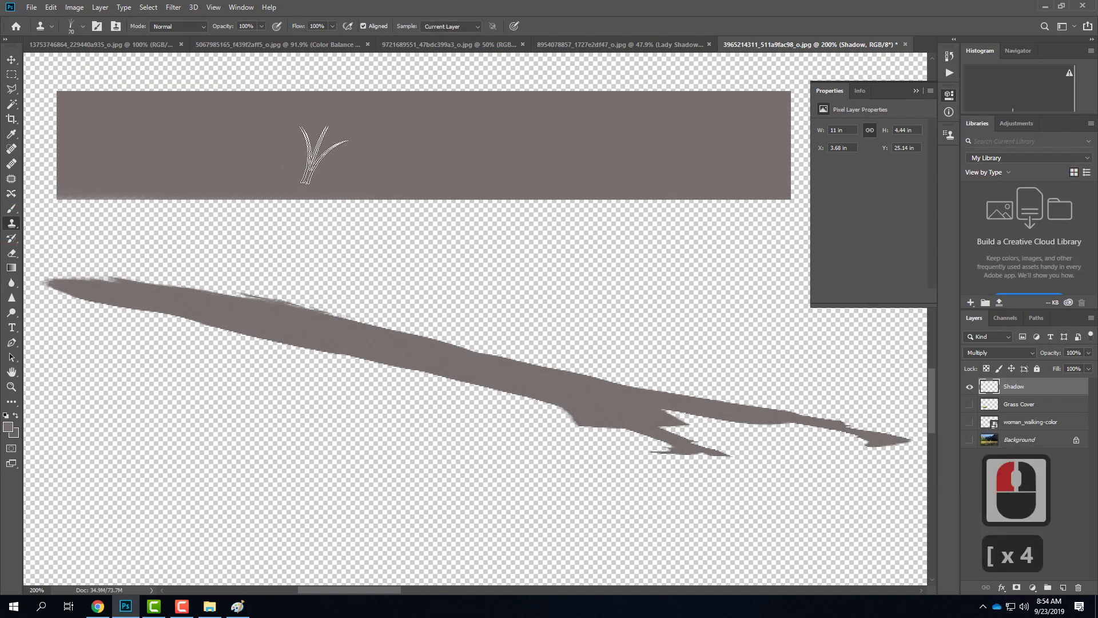
pyautogui.press('[')
pyautogui.press('[')
pyautogui.press('[')
pyautogui.press('[')
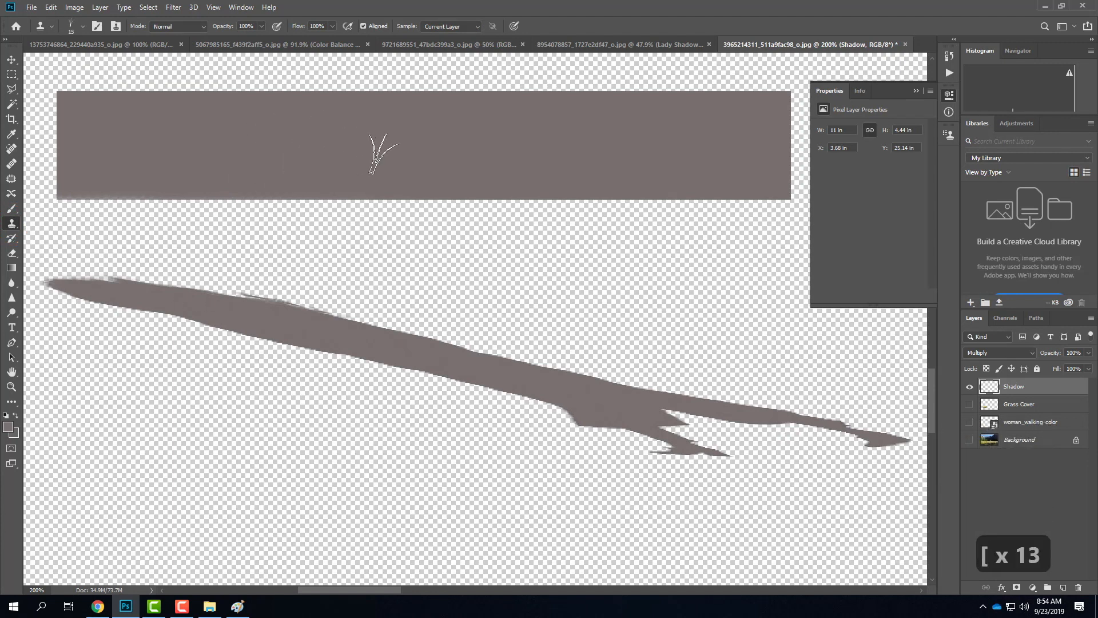
pyautogui.press(']')
pyautogui.press(']')
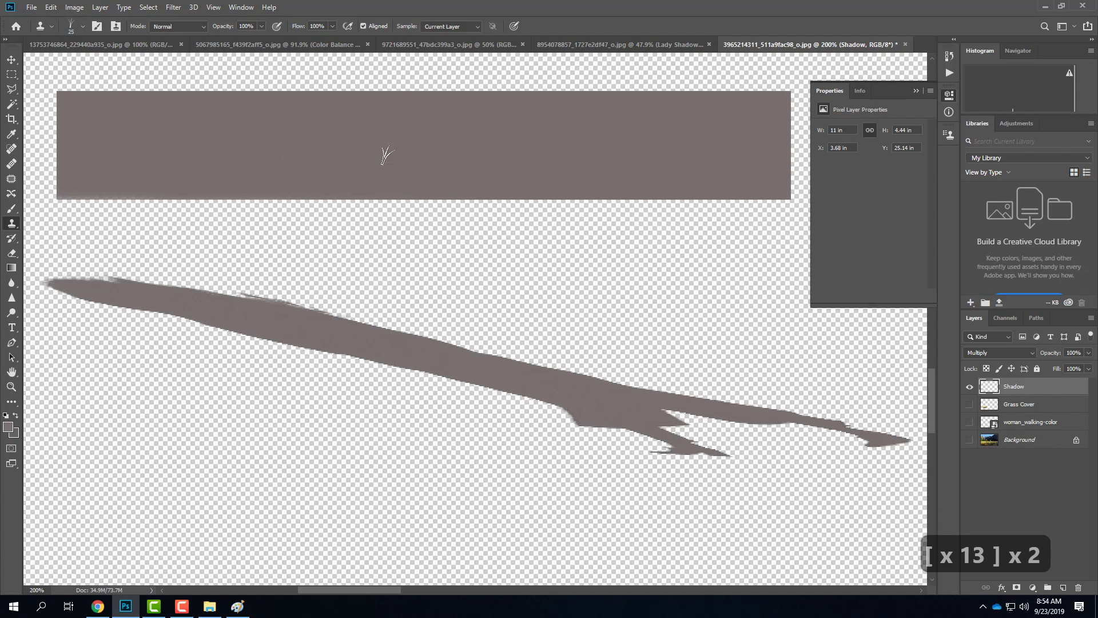
# Sample the gray rectangle and clone-stamp grass blades along the middle of the shadow's lower and upper edges.
pyautogui.press('alt')
pyautogui.keyDown('alt'); pyautogui.click(407, 151); pyautogui.keyUp('alt')
pyautogui.moveTo(381, 368)
pyautogui.mouseDown()
pyautogui.moveTo(343, 366)
pyautogui.moveTo(368, 365)
pyautogui.mouseUp()
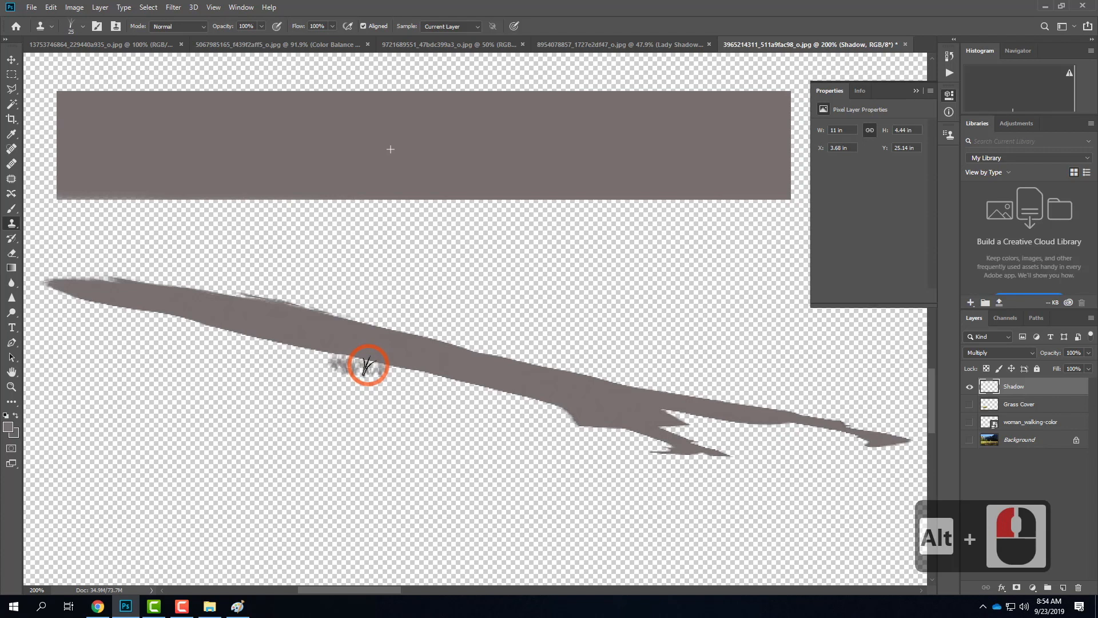
pyautogui.click(400, 343)
pyautogui.click(400, 324)
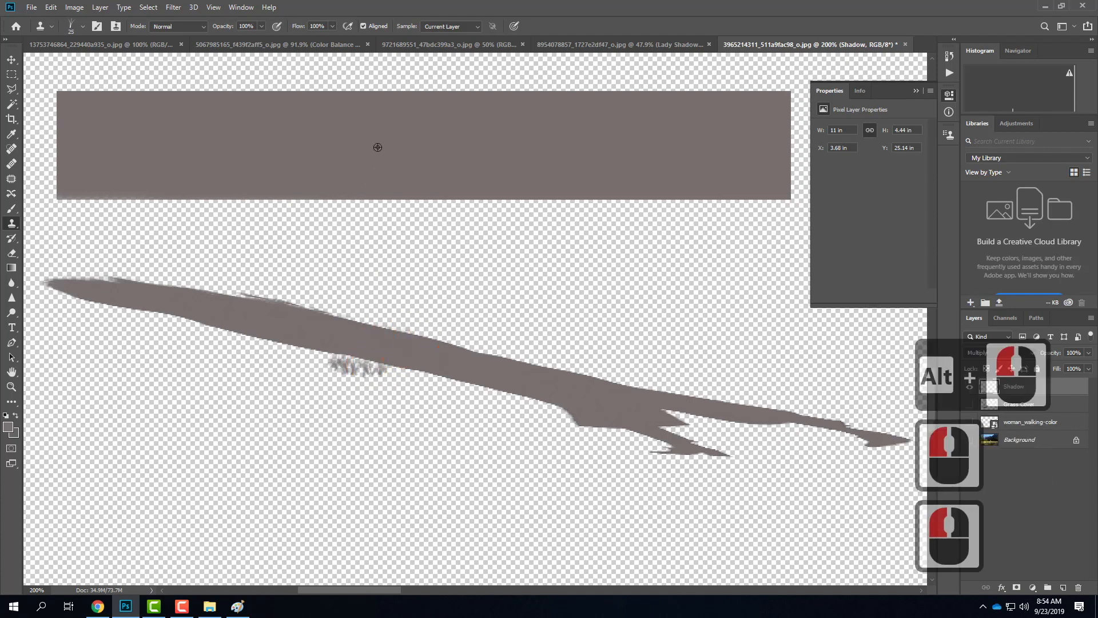
pyautogui.moveTo(420, 323)
pyautogui.mouseDown()
pyautogui.moveTo(344, 321)
pyautogui.moveTo(343, 304)
pyautogui.moveTo(340, 321)
pyautogui.moveTo(345, 309)
pyautogui.moveTo(309, 312)
pyautogui.moveTo(319, 313)
pyautogui.mouseUp()
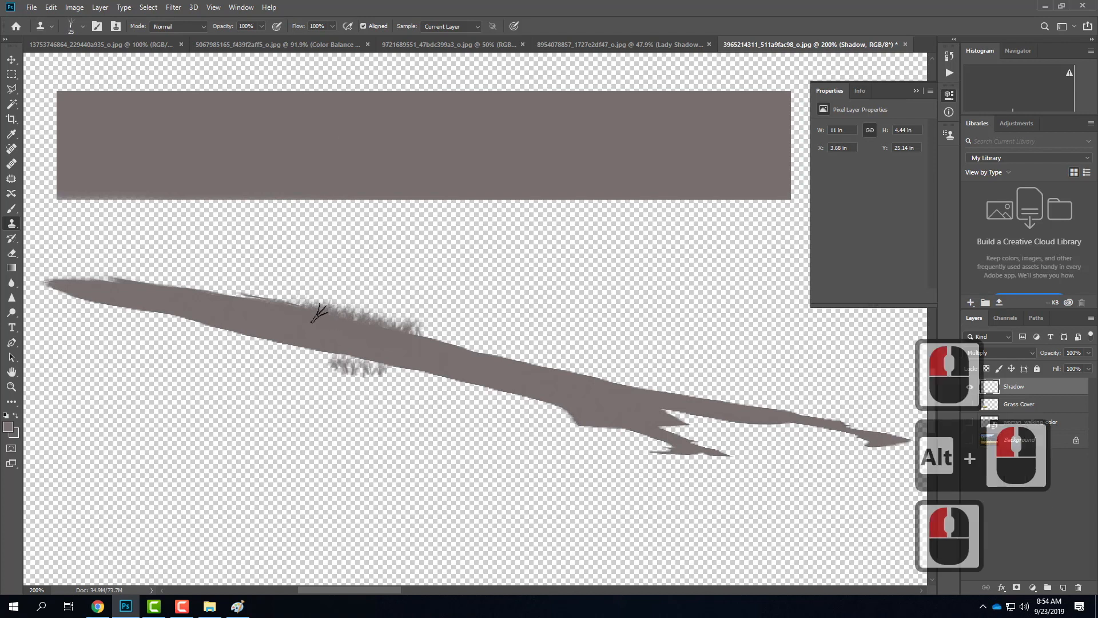
# Enlarge the stamp brush to 35 px and extend the gray grass blades along the shadow's upper edge down to the hips.
pyautogui.press(']')
pyautogui.press(']')
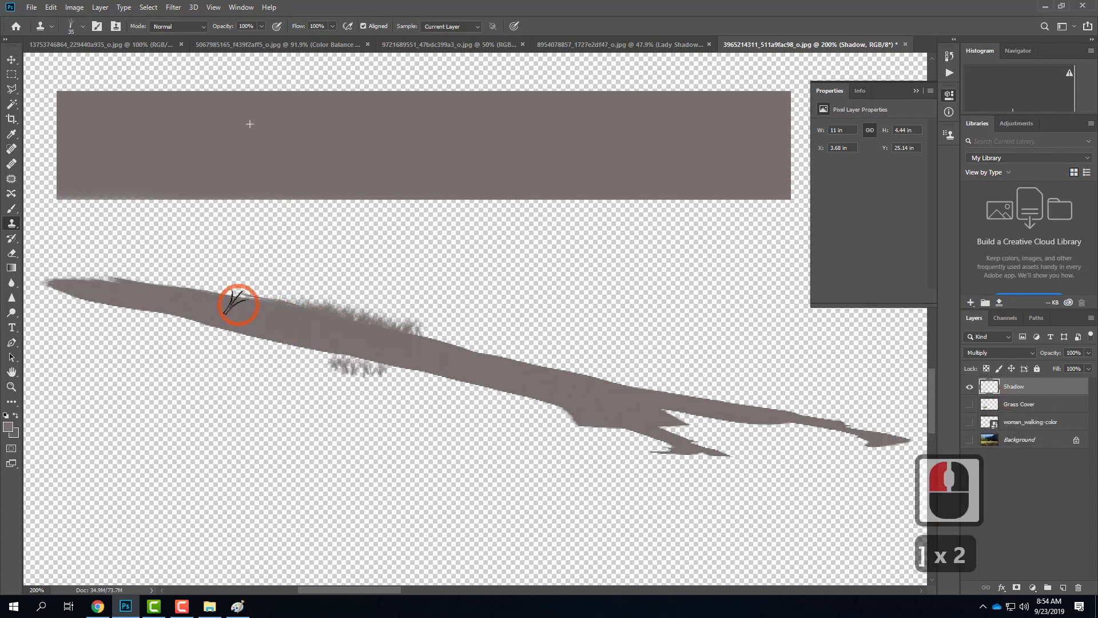
pyautogui.moveTo(277, 314)
pyautogui.mouseDown()
pyautogui.moveTo(352, 320)
pyautogui.moveTo(214, 283)
pyautogui.moveTo(266, 300)
pyautogui.moveTo(137, 294)
pyautogui.moveTo(315, 312)
pyautogui.moveTo(261, 300)
pyautogui.moveTo(252, 312)
pyautogui.moveTo(554, 384)
pyautogui.moveTo(523, 183)
pyautogui.moveTo(548, 184)
pyautogui.moveTo(562, 376)
pyautogui.mouseUp()
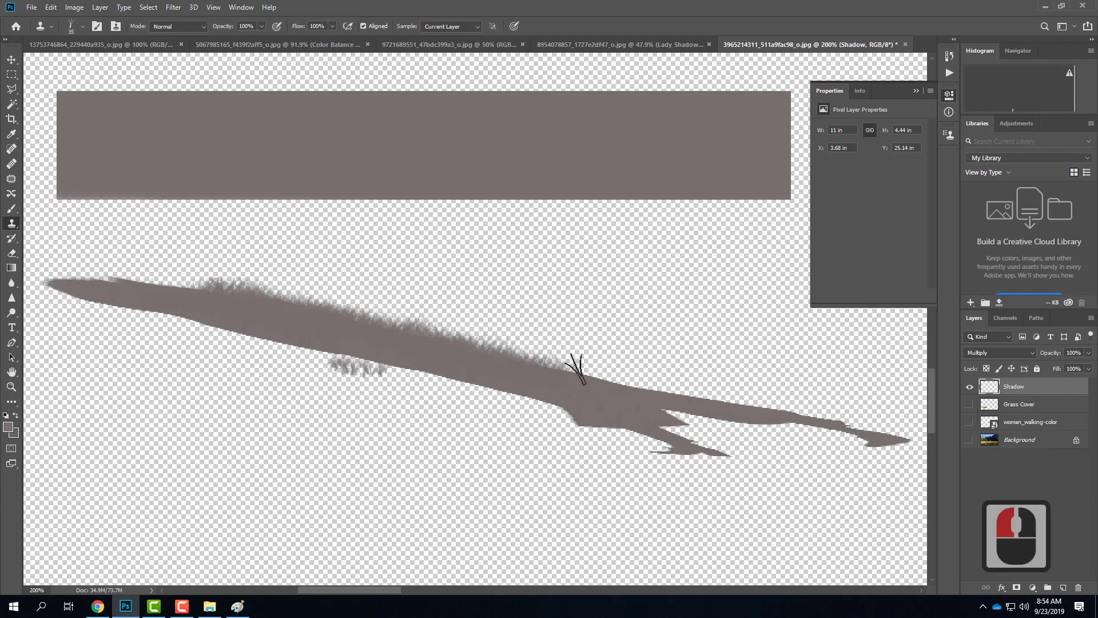
# Resample the gray rectangle and stamp grass blades along both edges of the shadow's upper leg out to the foot.
pyautogui.keyDown('alt'); pyautogui.click(595, 131); pyautogui.keyUp('alt')
pyautogui.moveTo(563, 371)
pyautogui.mouseDown()
pyautogui.moveTo(643, 393)
pyautogui.moveTo(529, 361)
pyautogui.moveTo(673, 407)
pyautogui.moveTo(629, 404)
pyautogui.moveTo(588, 387)
pyautogui.moveTo(682, 399)
pyautogui.moveTo(603, 380)
pyautogui.moveTo(767, 419)
pyautogui.moveTo(683, 392)
pyautogui.moveTo(803, 423)
pyautogui.mouseUp()
pyautogui.keyDown('alt'); pyautogui.click(440, 89); pyautogui.keyUp('alt')
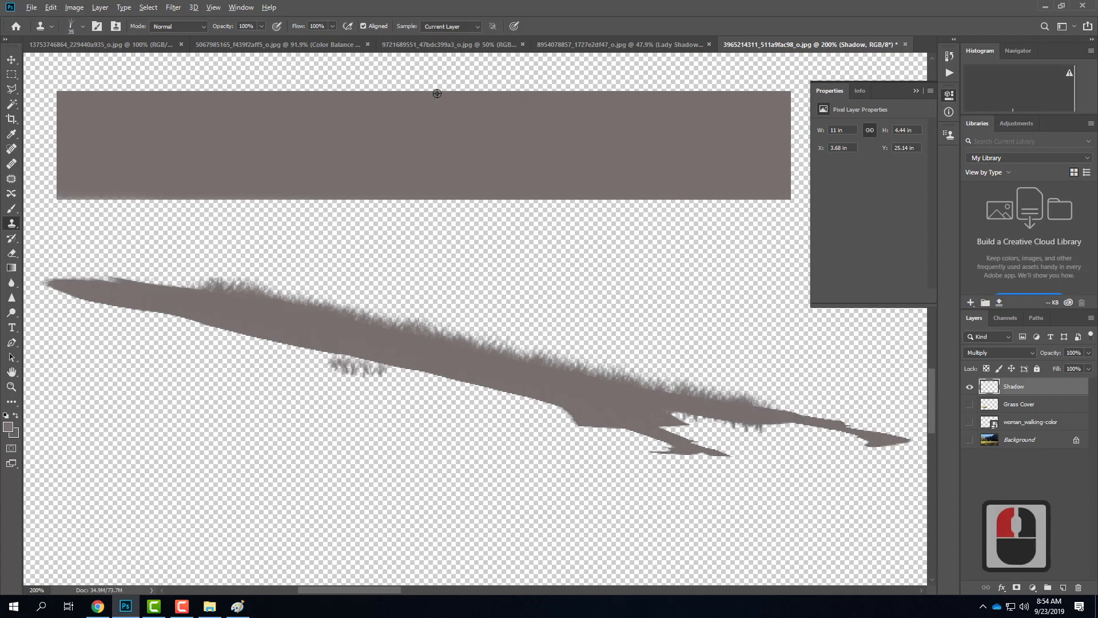
pyautogui.keyDown('alt'); pyautogui.click(429, 159); pyautogui.keyUp('alt')
pyautogui.click(754, 413)
pyautogui.moveTo(762, 411)
pyautogui.mouseDown()
pyautogui.moveTo(808, 424)
pyautogui.moveTo(745, 406)
pyautogui.moveTo(904, 442)
pyautogui.moveTo(843, 425)
pyautogui.moveTo(844, 434)
pyautogui.moveTo(751, 424)
pyautogui.moveTo(695, 404)
pyautogui.mouseUp()
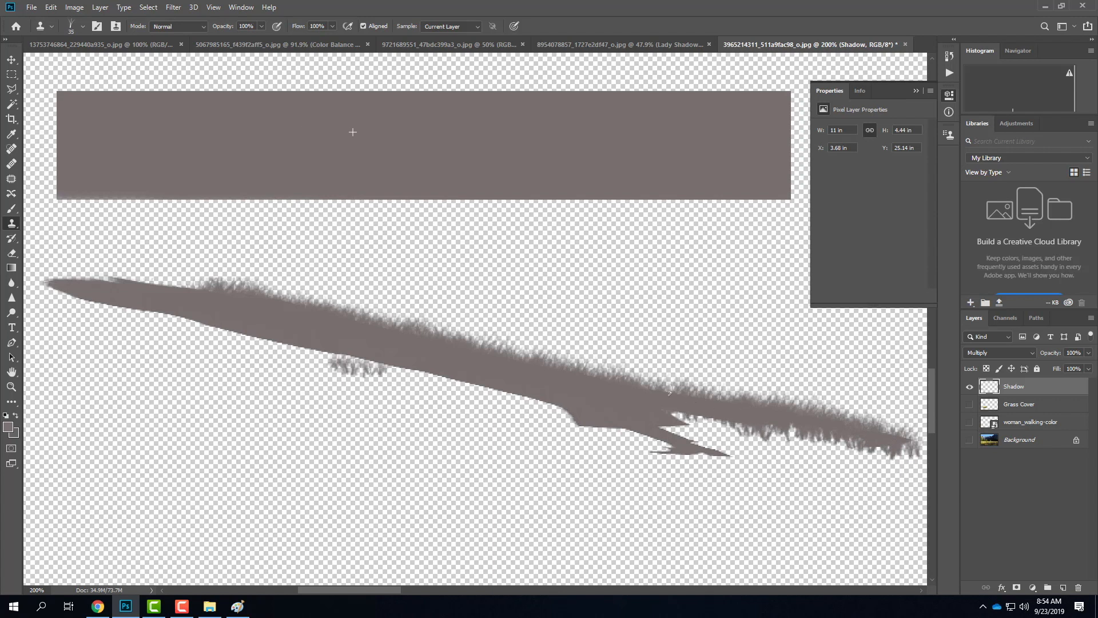
# Resample the gray rectangle and stamp grass blades around the head end of the shadow and along its upper edge.
pyautogui.keyDown('alt'); pyautogui.click(334, 131); pyautogui.keyUp('alt')
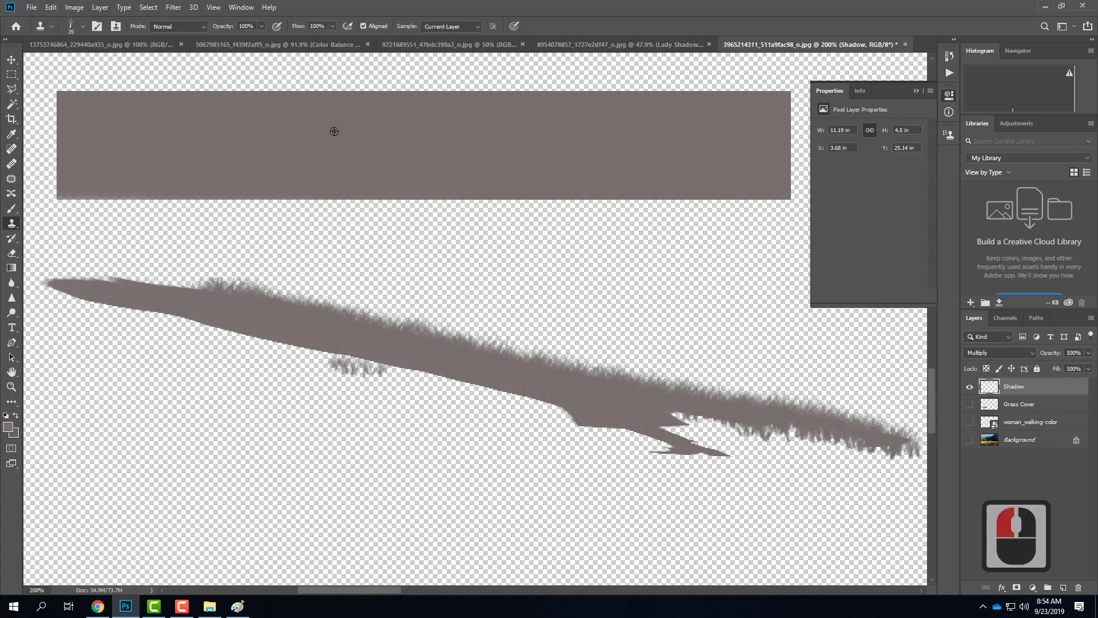
pyautogui.keyDown('alt'); pyautogui.click(363, 143); pyautogui.keyUp('alt')
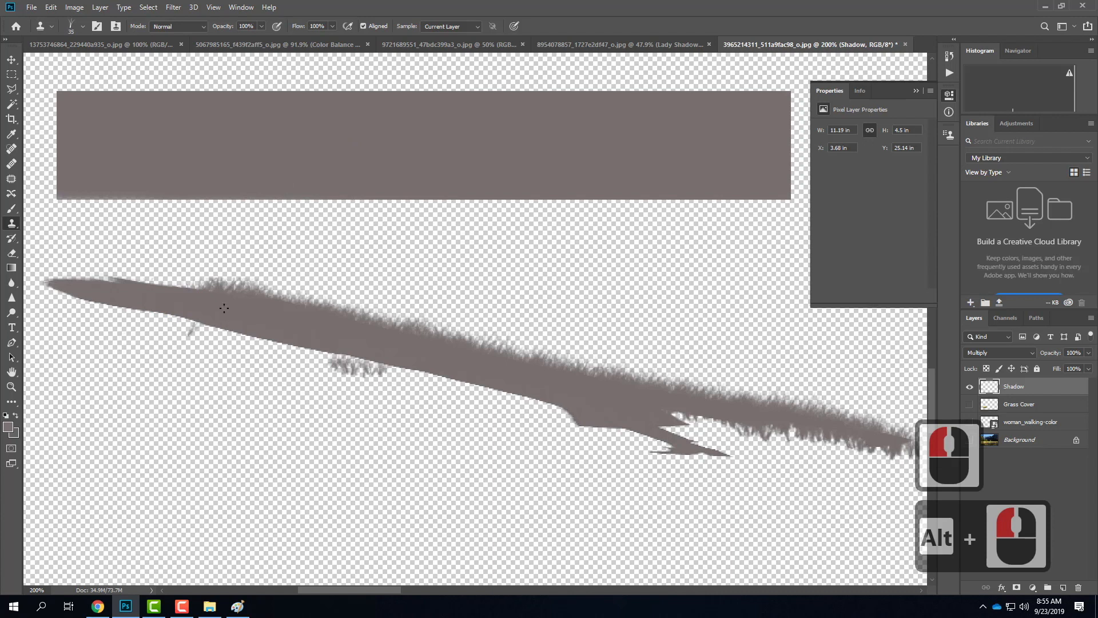
pyautogui.moveTo(207, 292)
pyautogui.mouseDown()
pyautogui.moveTo(128, 281)
pyautogui.moveTo(218, 298)
pyautogui.moveTo(162, 289)
pyautogui.moveTo(206, 286)
pyautogui.moveTo(125, 286)
pyautogui.mouseUp()
pyautogui.moveTo(53, 279); pyautogui.dragTo(126, 287)
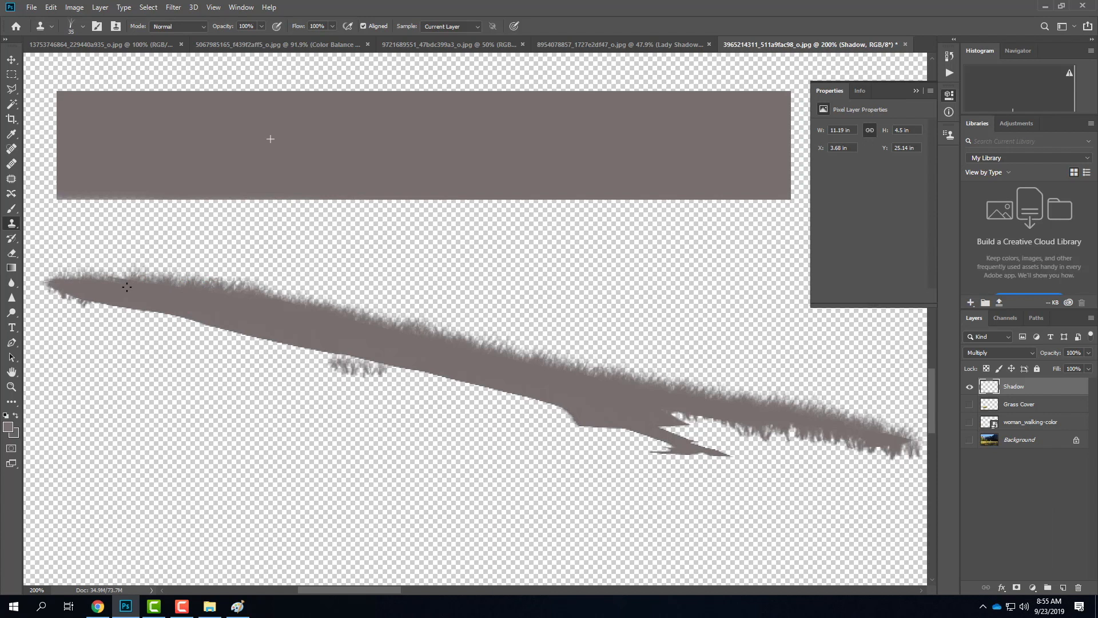
pyautogui.moveTo(86, 279); pyautogui.dragTo(184, 281)
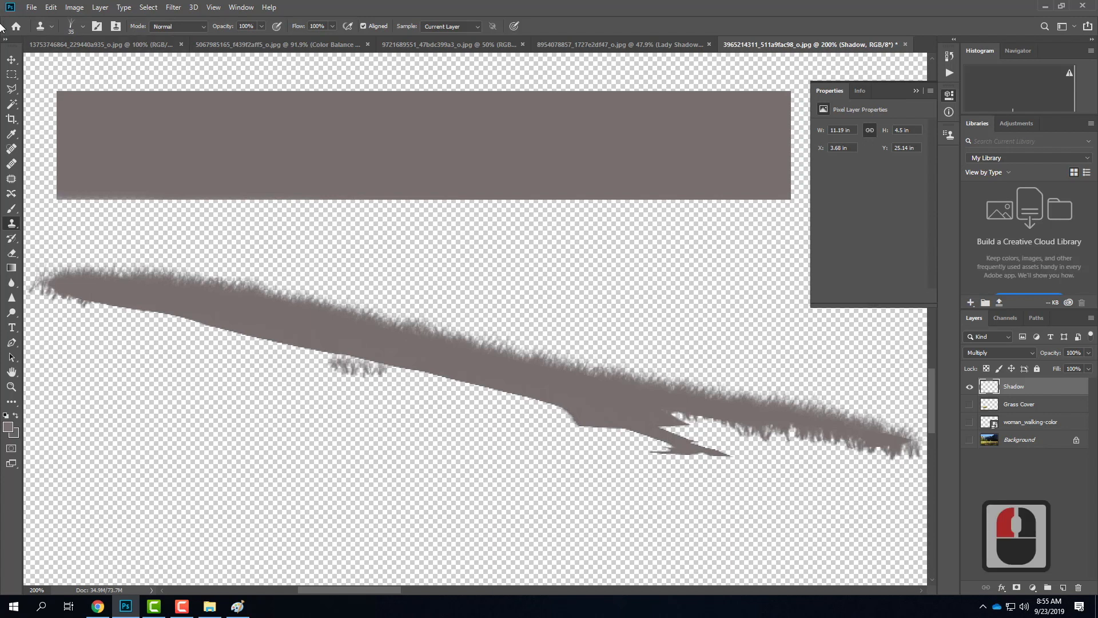
# Select a rectangle slightly larger than the gray block and set the foreground color to white (ffffff).
pyautogui.click(11, 74)
pyautogui.moveTo(42, 81); pyautogui.dragTo(801, 214)
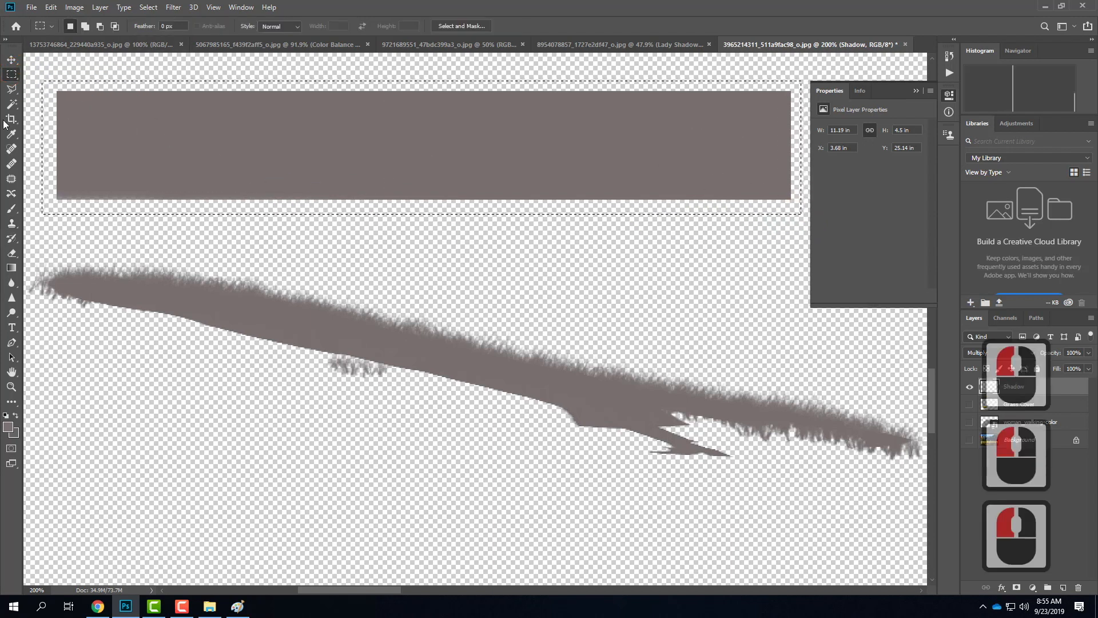
pyautogui.doubleClick(8, 426)
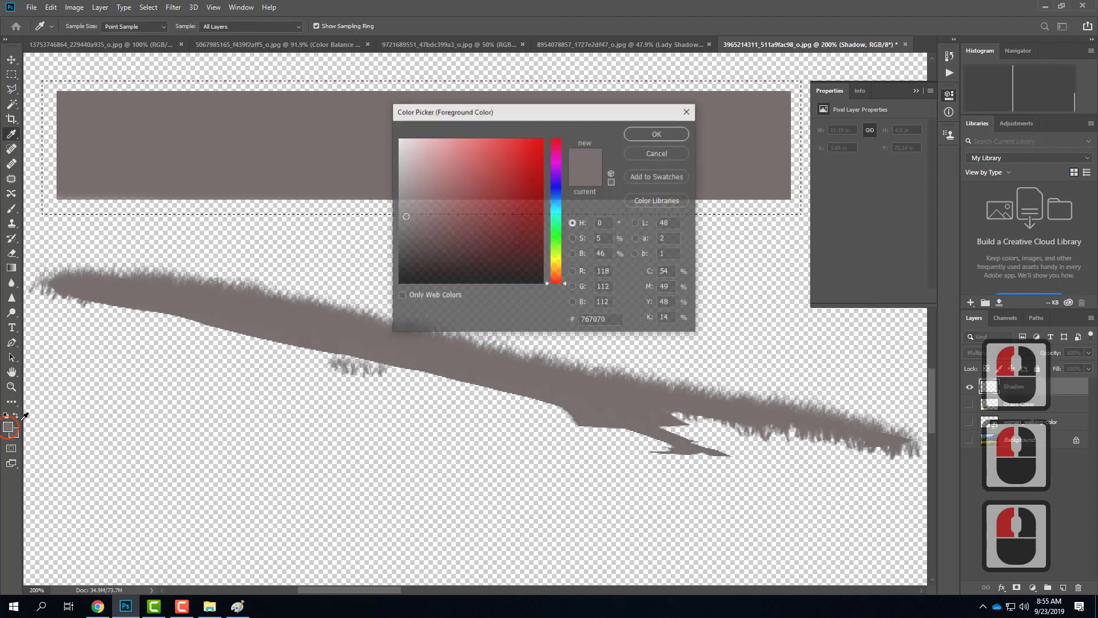
pyautogui.moveTo(431, 201); pyautogui.dragTo(374, 110)
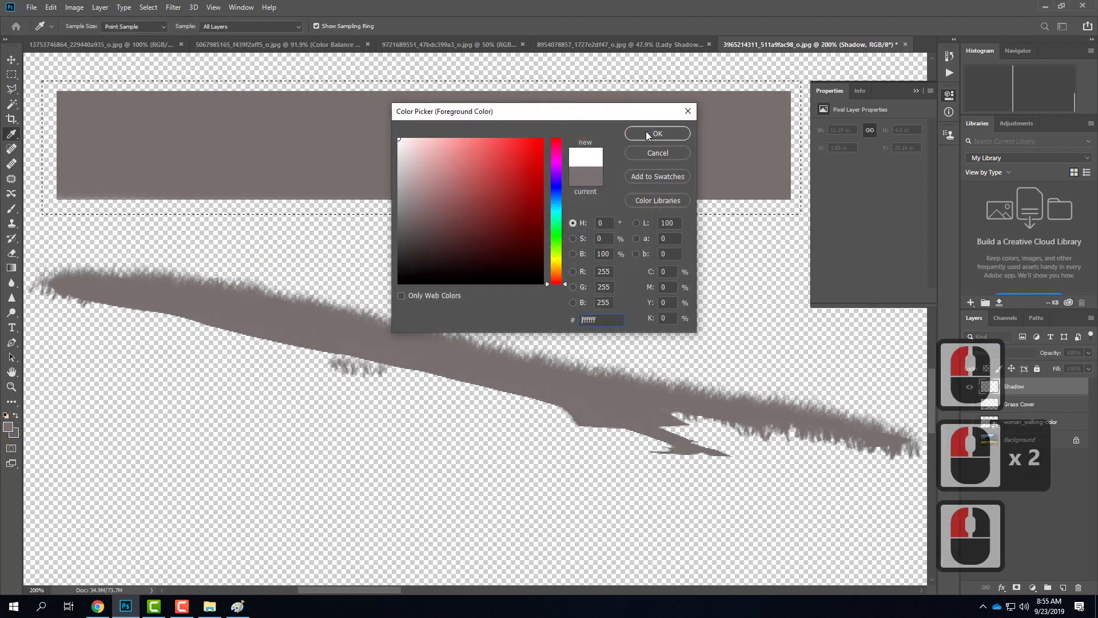
pyautogui.click(648, 133)
# Paint the selected rectangle solid white using the Brush tool enlarged to 125 px, and deselect it.
pyautogui.press('b')
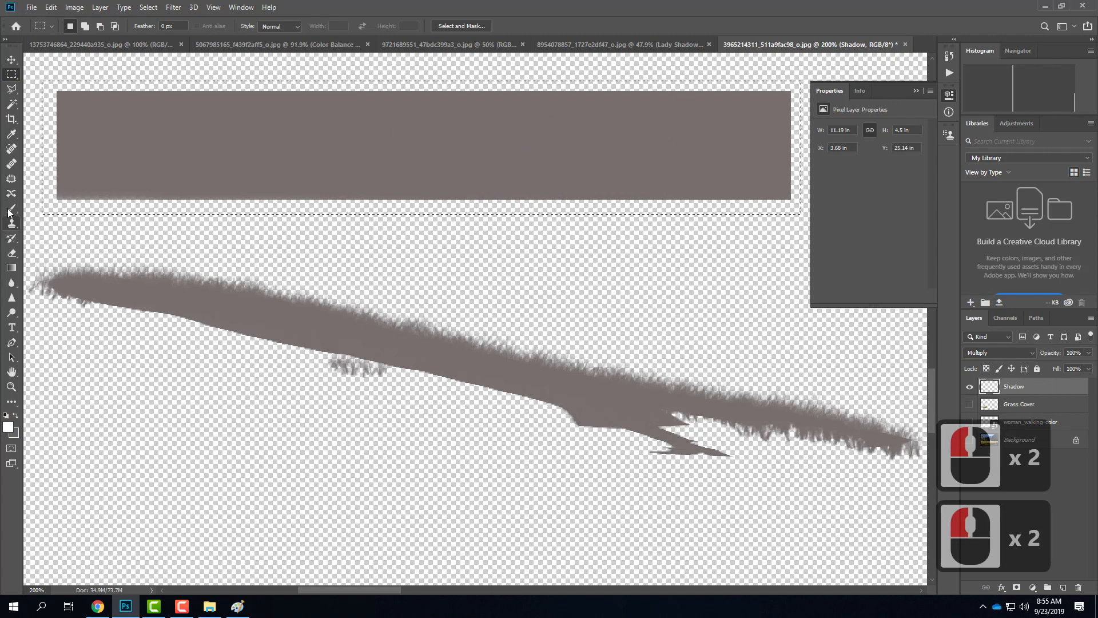
pyautogui.click(217, 79)
pyautogui.rightClick(11, 75)
pyautogui.click(57, 87)
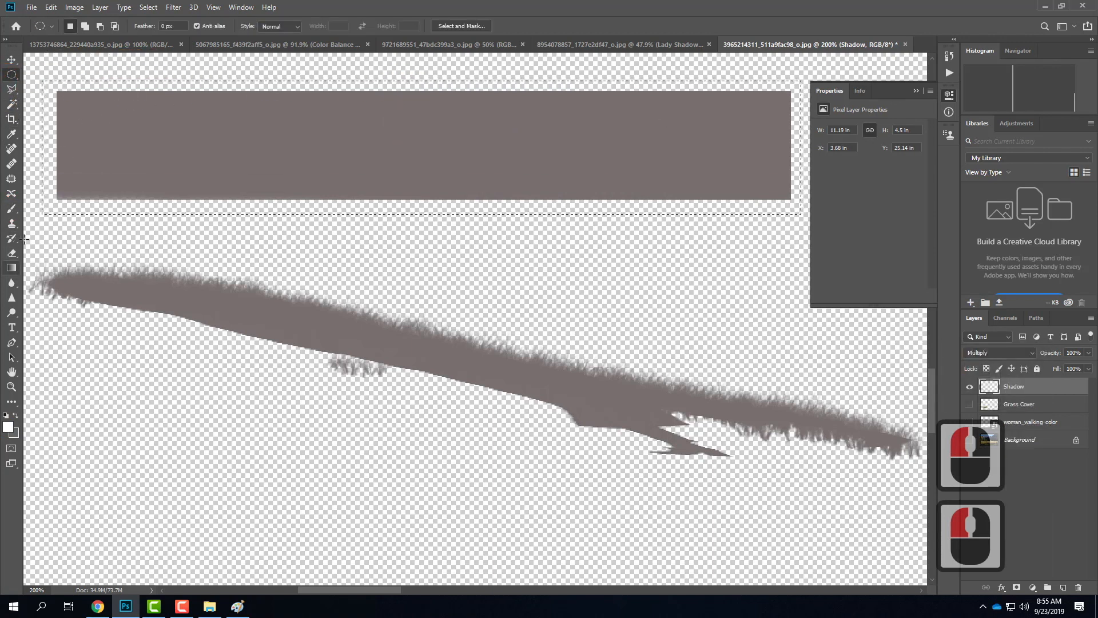
pyautogui.click(12, 210)
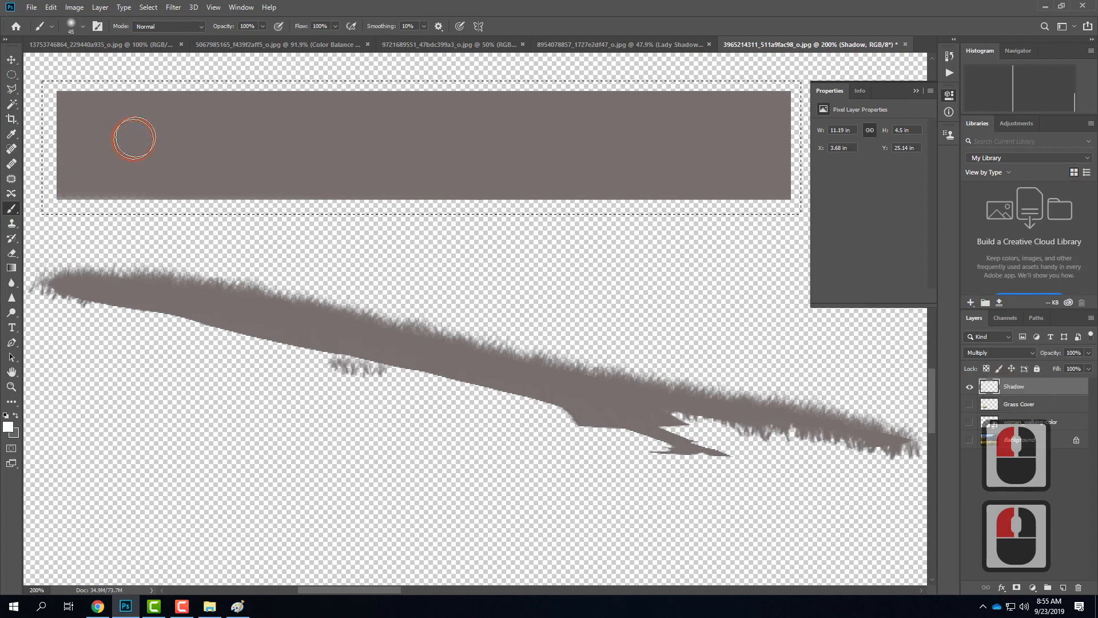
pyautogui.press(']')
pyautogui.press(']')
pyautogui.press(']')
pyautogui.press(']')
pyautogui.press(']')
pyautogui.press(']')
pyautogui.press(']')
pyautogui.moveTo(86, 114)
pyautogui.mouseDown()
pyautogui.moveTo(890, 112)
pyautogui.moveTo(279, 195)
pyautogui.mouseUp()
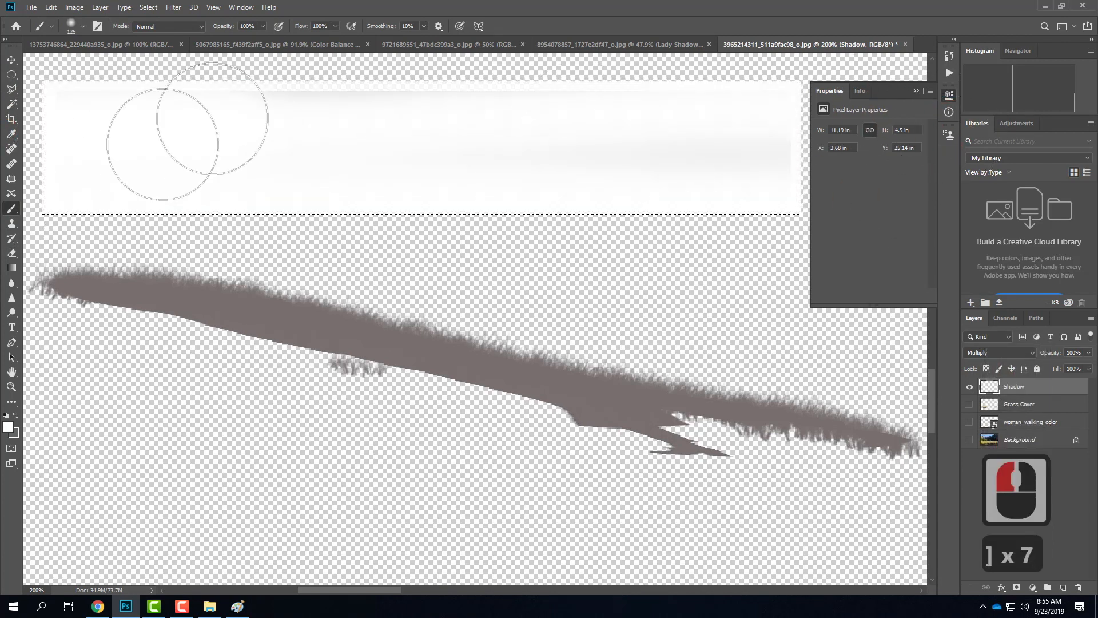
pyautogui.moveTo(212, 118); pyautogui.dragTo(819, 92)
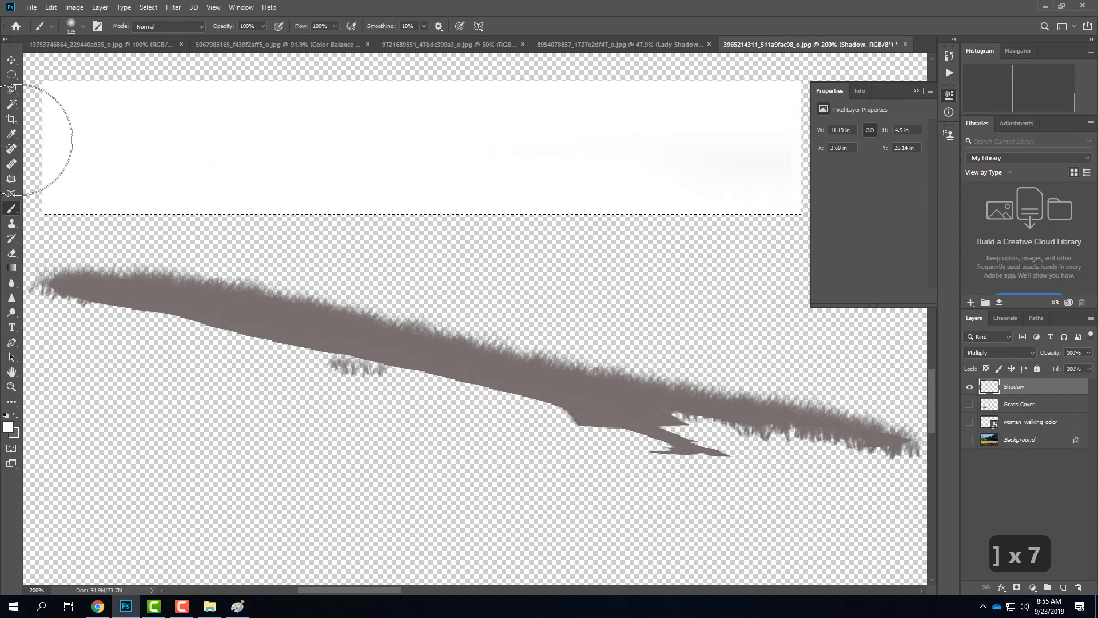
pyautogui.click(15, 78)
pyautogui.click(176, 135)
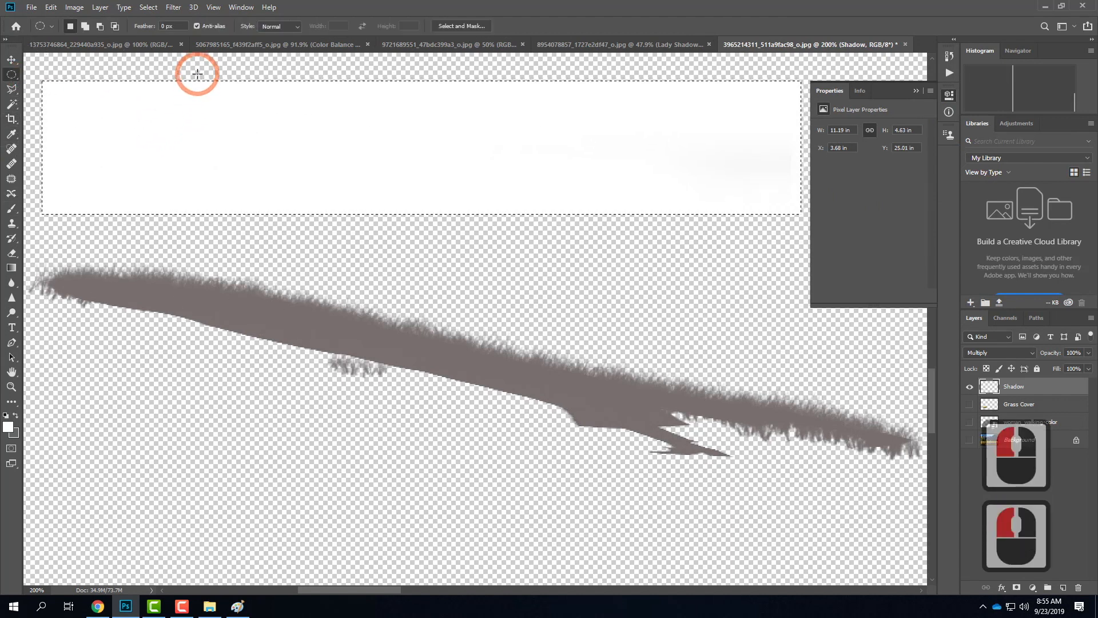
pyautogui.click(165, 116)
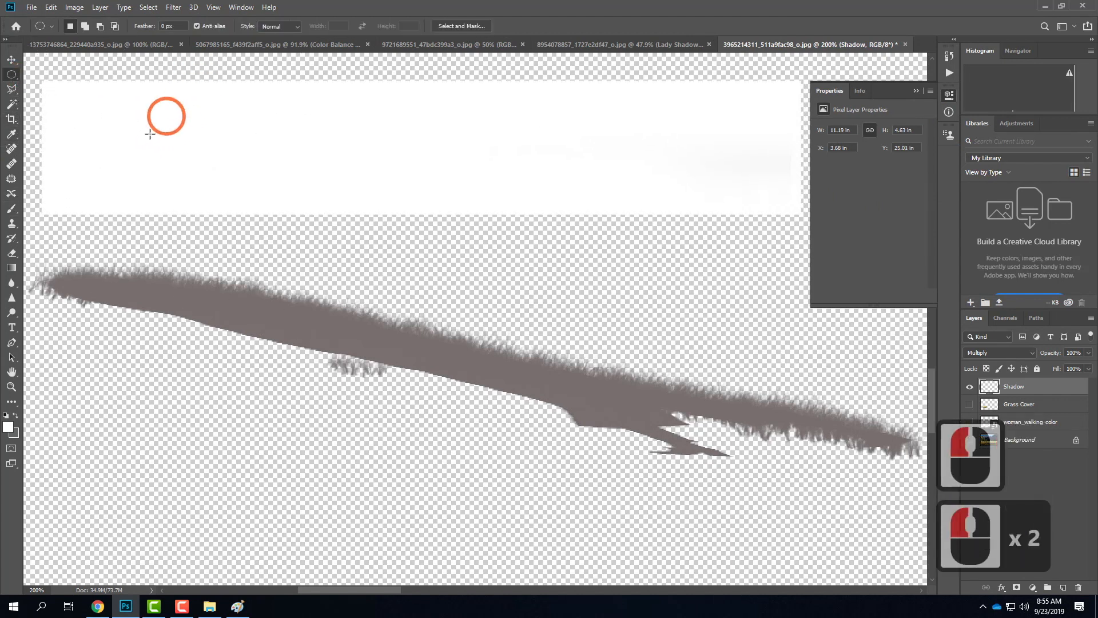
# Switch back to the Clone Stamp tool and sample white from the painted rectangle.
pyautogui.click(12, 223)
pyautogui.keyDown('alt'); pyautogui.click(285, 134); pyautogui.keyUp('alt')
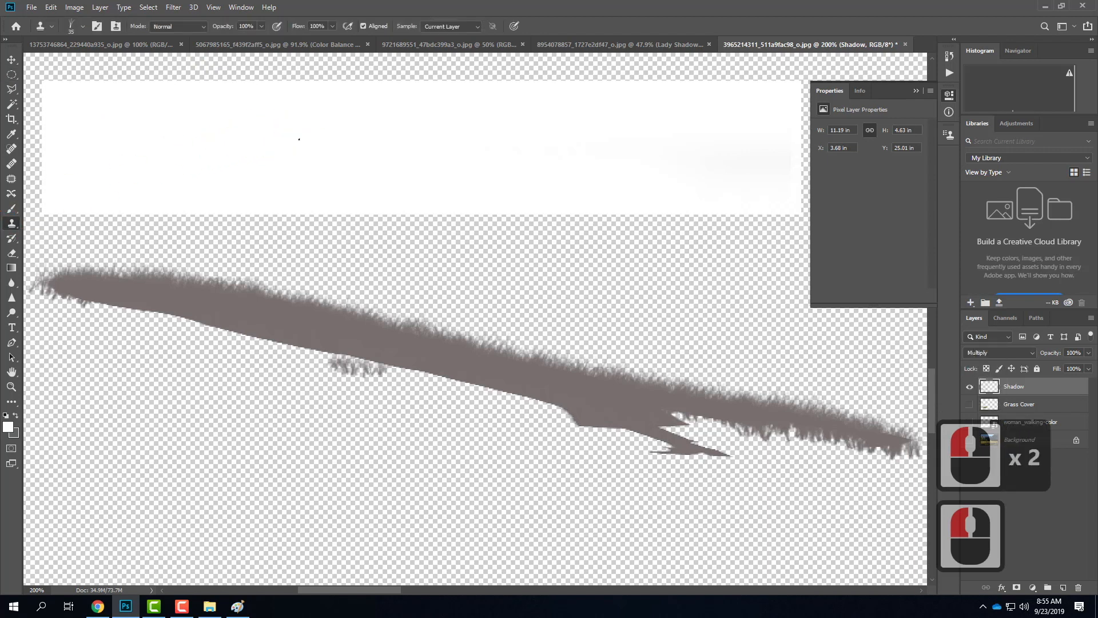
pyautogui.keyDown('alt'); pyautogui.click(314, 142); pyautogui.keyUp('alt')
pyautogui.click(307, 351)
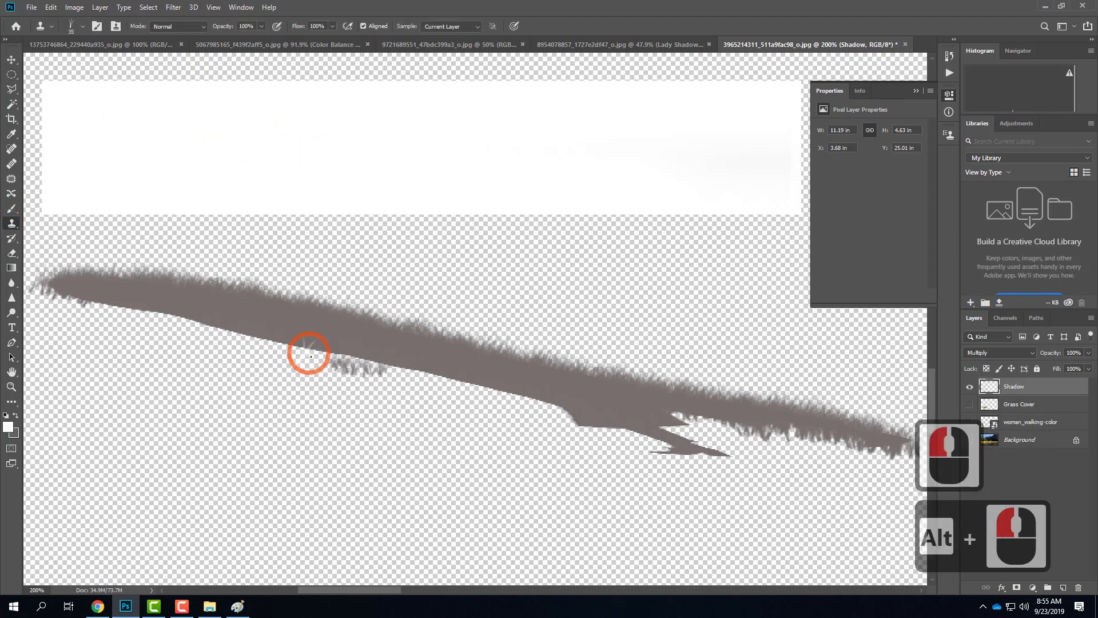
pyautogui.moveTo(291, 351)
pyautogui.mouseDown()
pyautogui.moveTo(210, 332)
pyautogui.moveTo(234, 337)
pyautogui.mouseUp()
pyautogui.moveTo(152, 289); pyautogui.dragTo(117, 296)
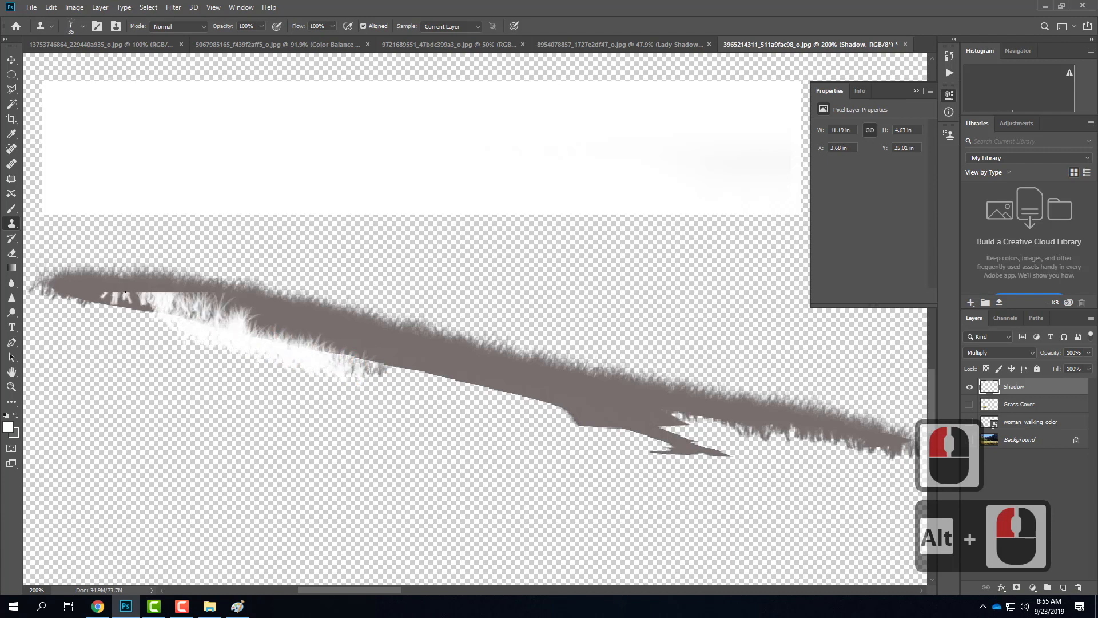
pyautogui.hotkey('ctrl', 'z')
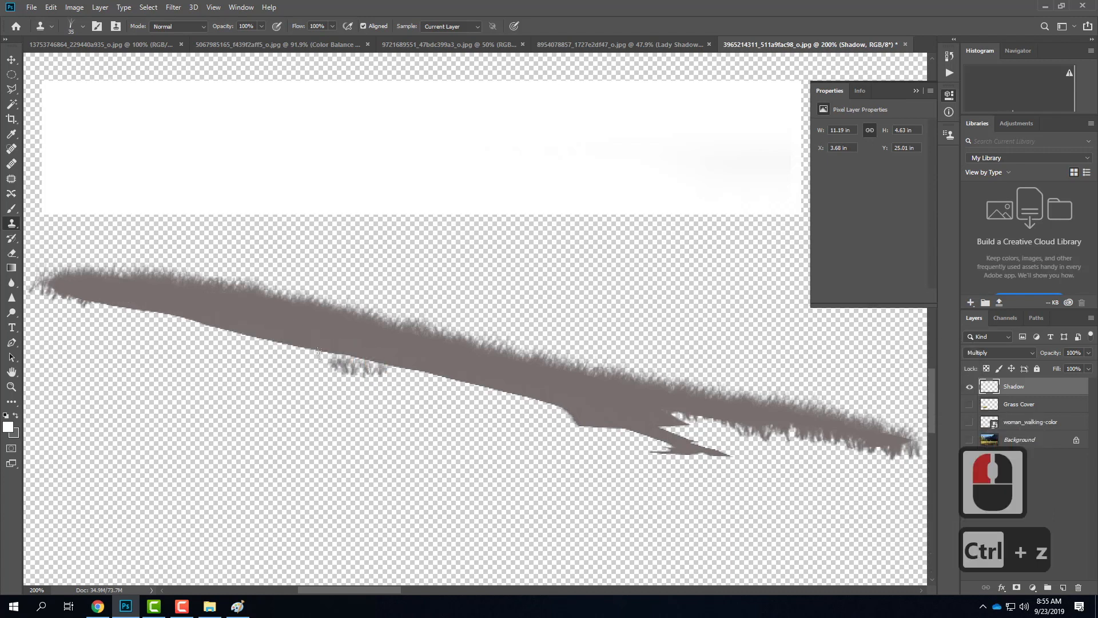
# Stamp white grass blades over the middle of the shadow's lower edge, up to just before the hips.
pyautogui.moveTo(312, 362)
pyautogui.mouseDown()
pyautogui.moveTo(348, 366)
pyautogui.moveTo(272, 333)
pyautogui.moveTo(337, 369)
pyautogui.moveTo(421, 381)
pyautogui.moveTo(332, 354)
pyautogui.moveTo(365, 362)
pyautogui.mouseUp()
pyautogui.moveTo(466, 385)
pyautogui.mouseDown()
pyautogui.moveTo(438, 381)
pyautogui.moveTo(457, 394)
pyautogui.moveTo(493, 390)
pyautogui.moveTo(440, 384)
pyautogui.mouseUp()
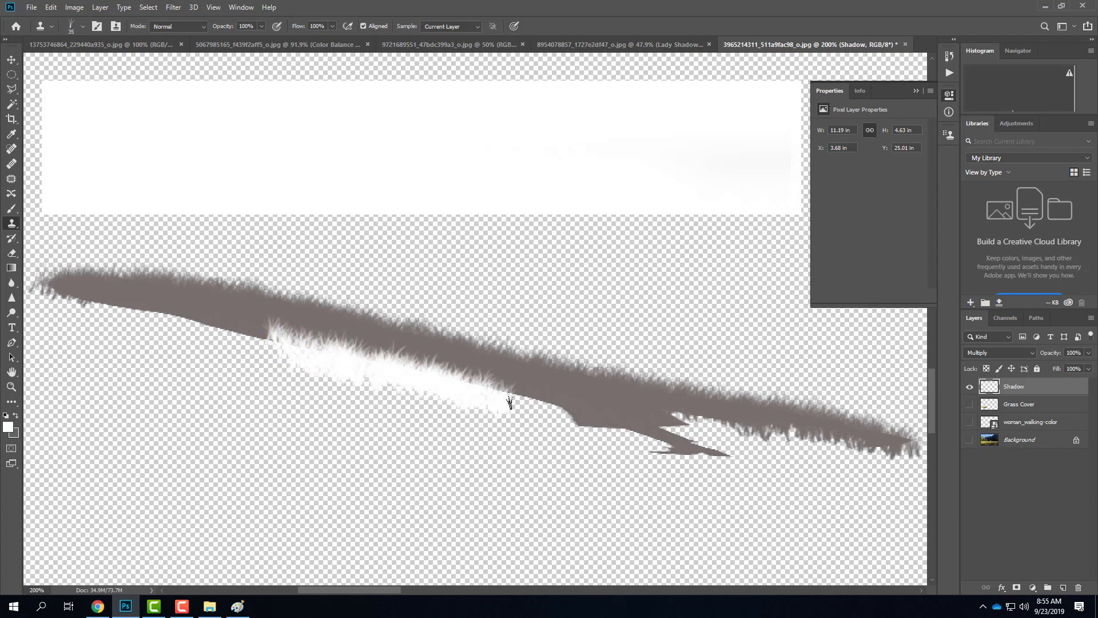
pyautogui.click(517, 404)
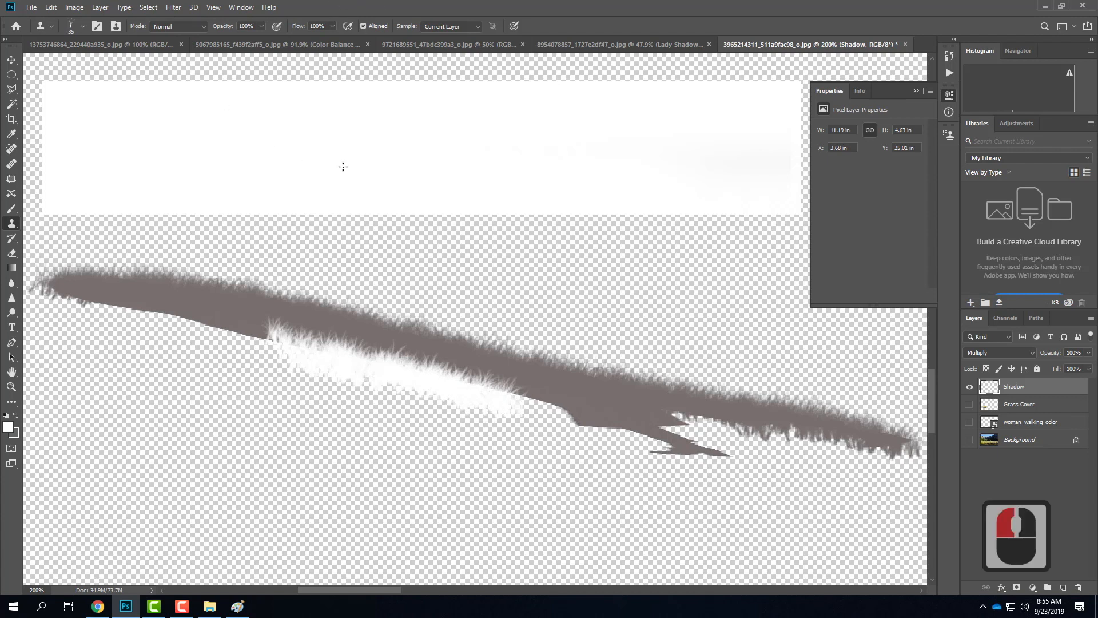
# Resample the white rectangle and stamp white grass blades along the shadow's lower edge to the head end.
pyautogui.keyDown('alt'); pyautogui.click(436, 165); pyautogui.keyUp('alt')
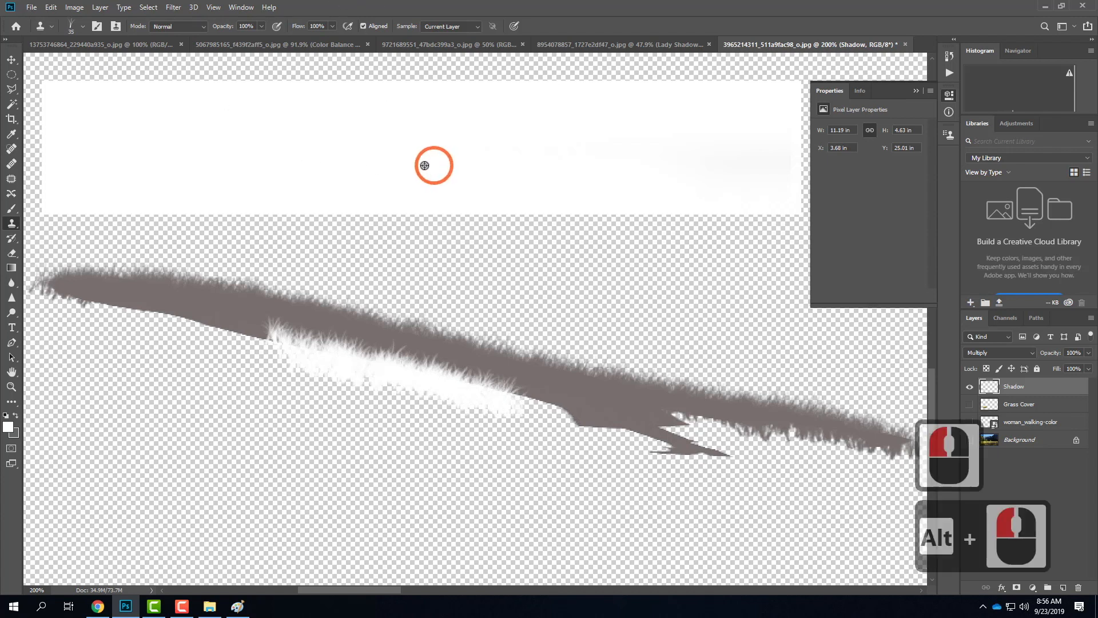
pyautogui.moveTo(237, 320)
pyautogui.mouseDown()
pyautogui.moveTo(216, 323)
pyautogui.moveTo(285, 347)
pyautogui.moveTo(223, 334)
pyautogui.moveTo(215, 323)
pyautogui.moveTo(248, 332)
pyautogui.moveTo(225, 318)
pyautogui.moveTo(128, 312)
pyautogui.moveTo(309, 140)
pyautogui.moveTo(103, 318)
pyautogui.moveTo(113, 313)
pyautogui.moveTo(59, 295)
pyautogui.mouseUp()
pyautogui.click(314, 135)
pyautogui.keyDown('alt'); pyautogui.click(309, 138); pyautogui.keyUp('alt')
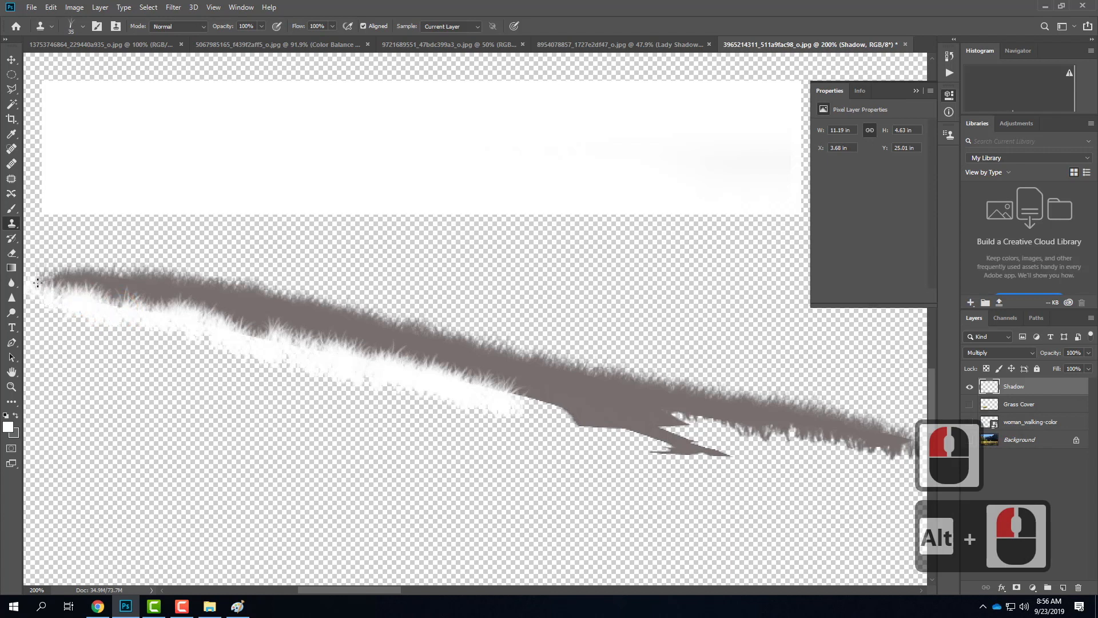
pyautogui.moveTo(211, 336); pyautogui.dragTo(234, 339)
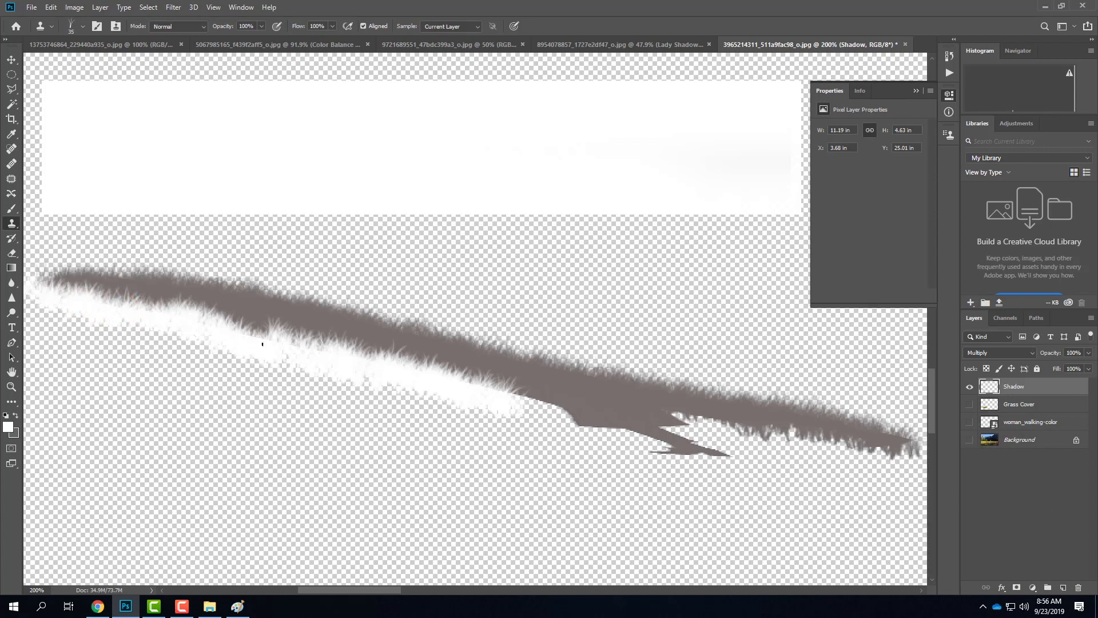
# Stamp white grass blades along the lower edge of the shadow's hips and lower leg and in the gap between the legs.
pyautogui.moveTo(685, 309); pyautogui.dragTo(550, 262)
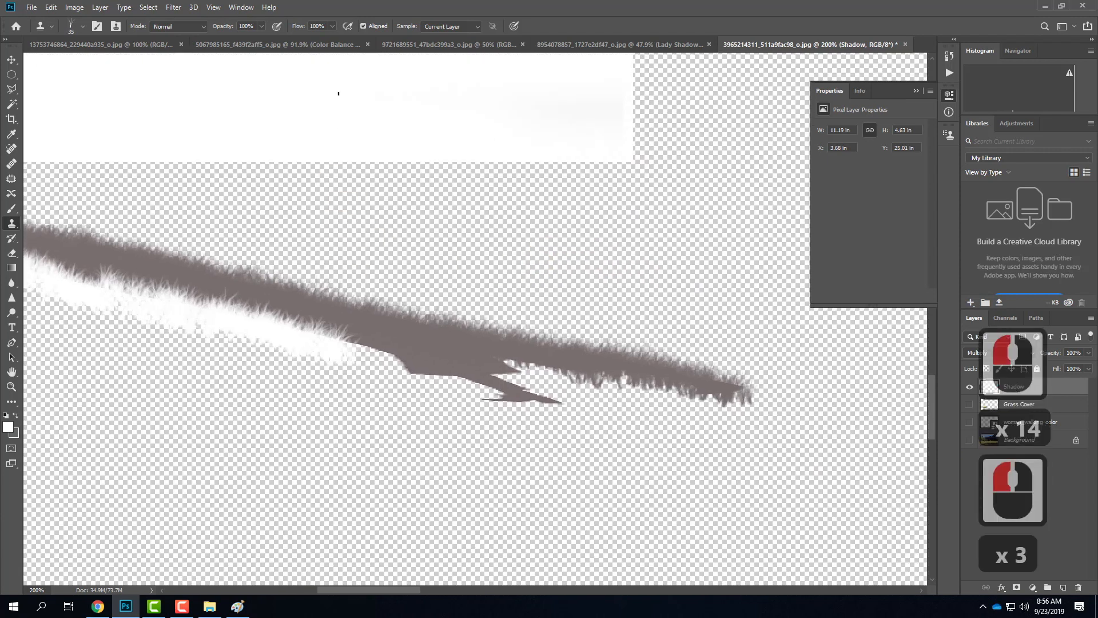
pyautogui.keyDown('alt'); pyautogui.click(350, 198); pyautogui.keyUp('alt')
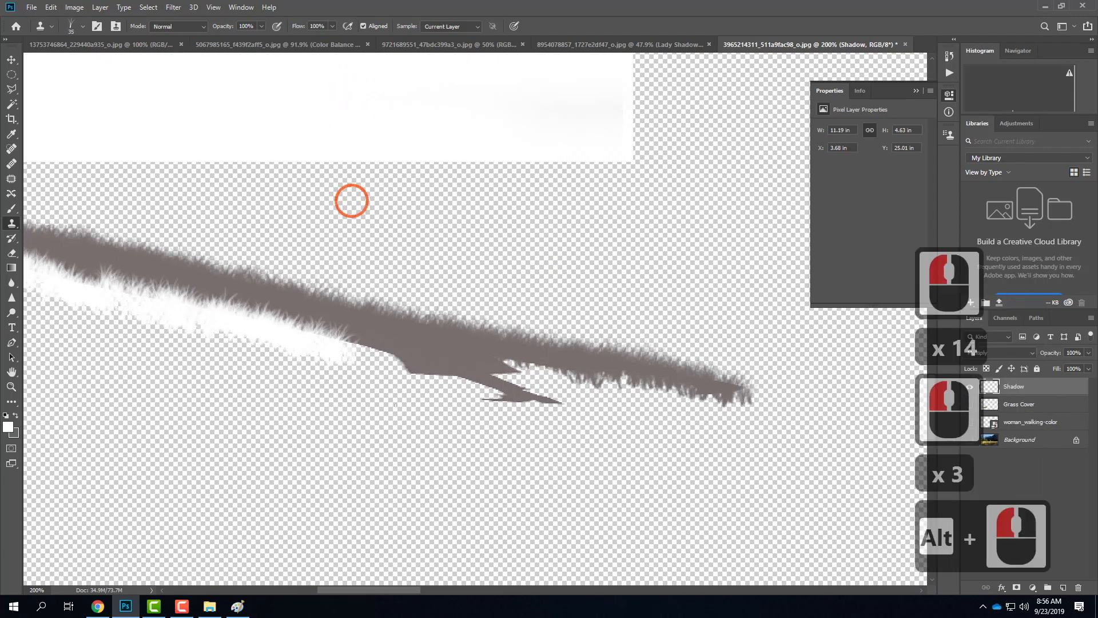
pyautogui.moveTo(369, 346)
pyautogui.mouseDown()
pyautogui.moveTo(407, 368)
pyautogui.moveTo(378, 352)
pyautogui.moveTo(426, 391)
pyautogui.mouseUp()
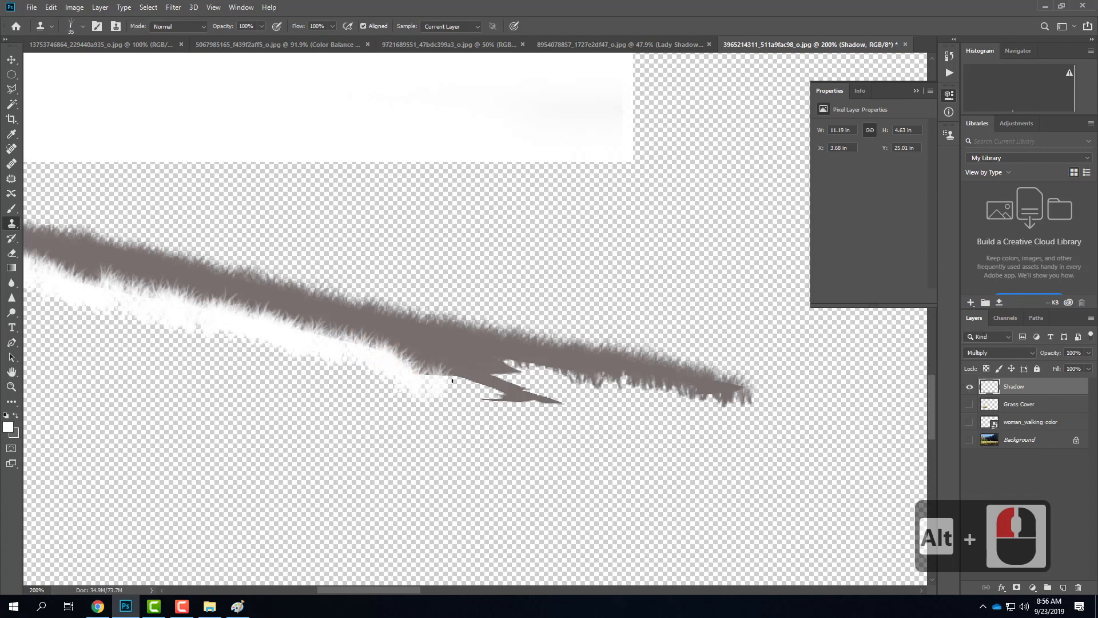
pyautogui.moveTo(462, 377)
pyautogui.mouseDown()
pyautogui.moveTo(492, 393)
pyautogui.moveTo(465, 381)
pyautogui.moveTo(518, 410)
pyautogui.moveTo(557, 413)
pyautogui.moveTo(509, 394)
pyautogui.mouseUp()
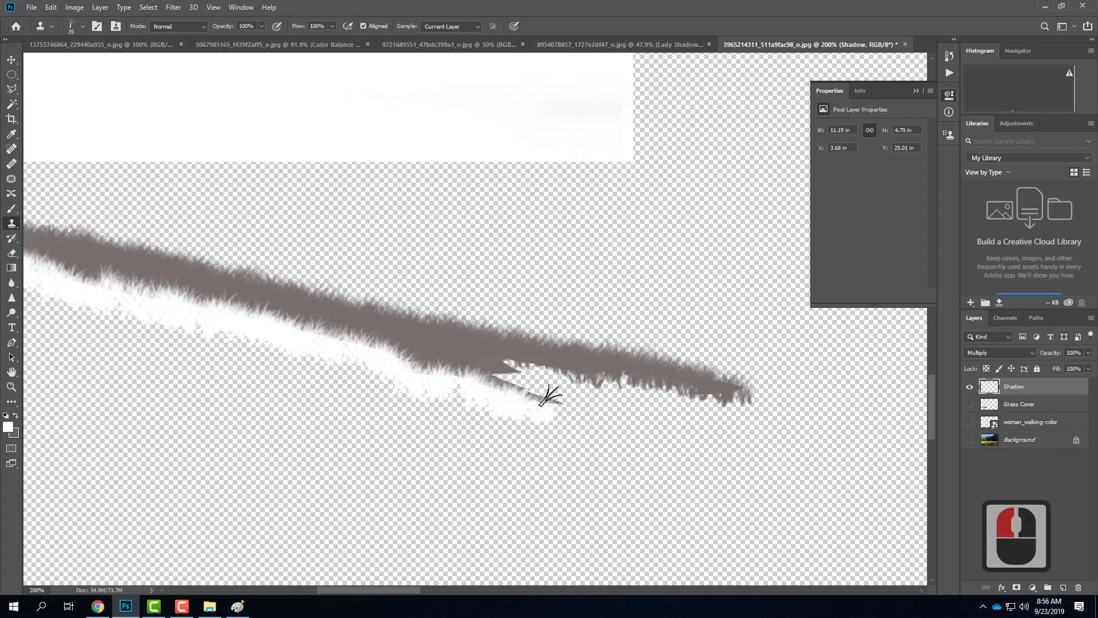
pyautogui.moveTo(514, 373); pyautogui.dragTo(566, 391)
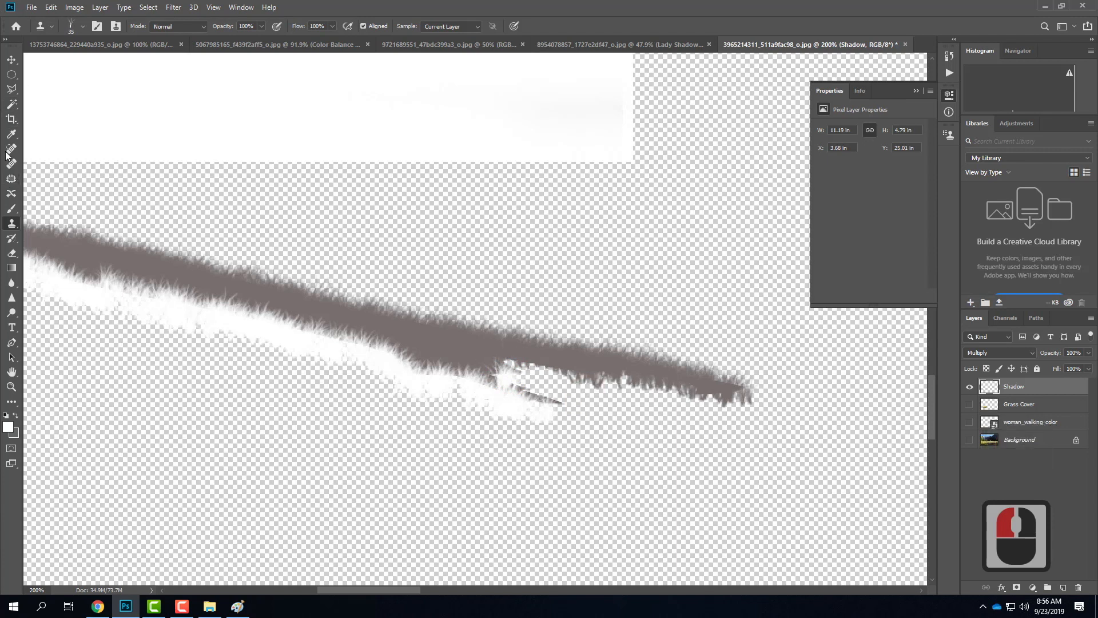
# Select a rectangular area overlapping the white rectangle's lower edge and paint it solid gray with the colour sampled from the shadow.
pyautogui.click(11, 74)
pyautogui.click(62, 61)
pyautogui.moveTo(301, 101); pyautogui.dragTo(552, 229)
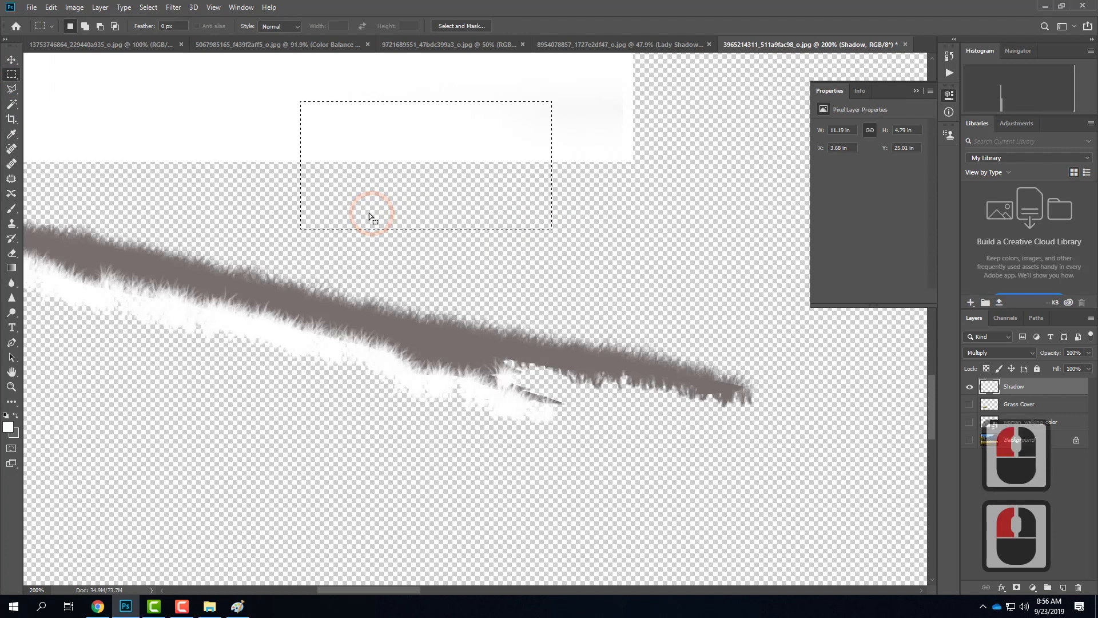
pyautogui.click(12, 209)
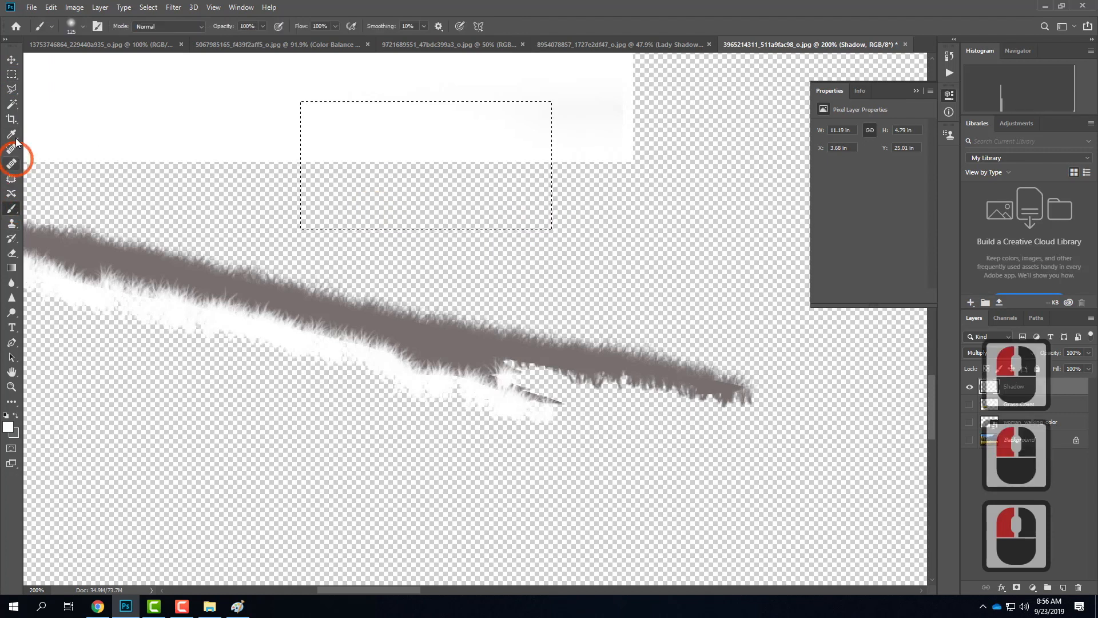
pyautogui.click(11, 134)
pyautogui.moveTo(400, 145); pyautogui.dragTo(266, 290)
pyautogui.click(266, 290)
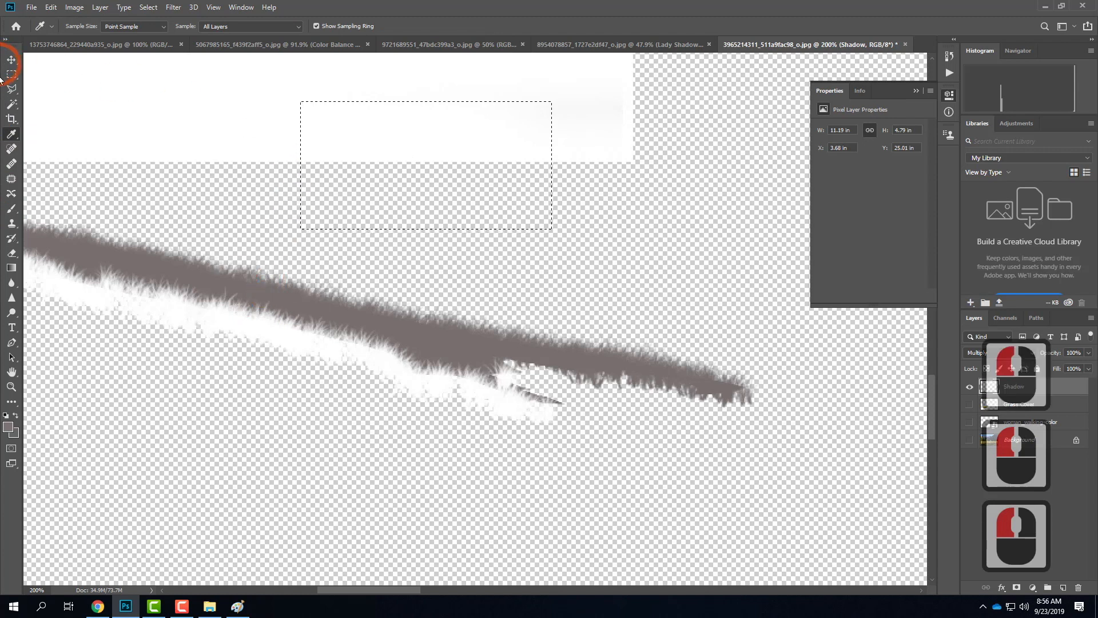
pyautogui.click(12, 208)
pyautogui.moveTo(103, 196)
pyautogui.mouseDown()
pyautogui.moveTo(588, 135)
pyautogui.moveTo(375, 189)
pyautogui.moveTo(397, 221)
pyautogui.mouseUp()
# Deselect, clone-sample the gray rectangle, and stamp gray grass blades over the shadow's short lower leg.
pyautogui.click(12, 74)
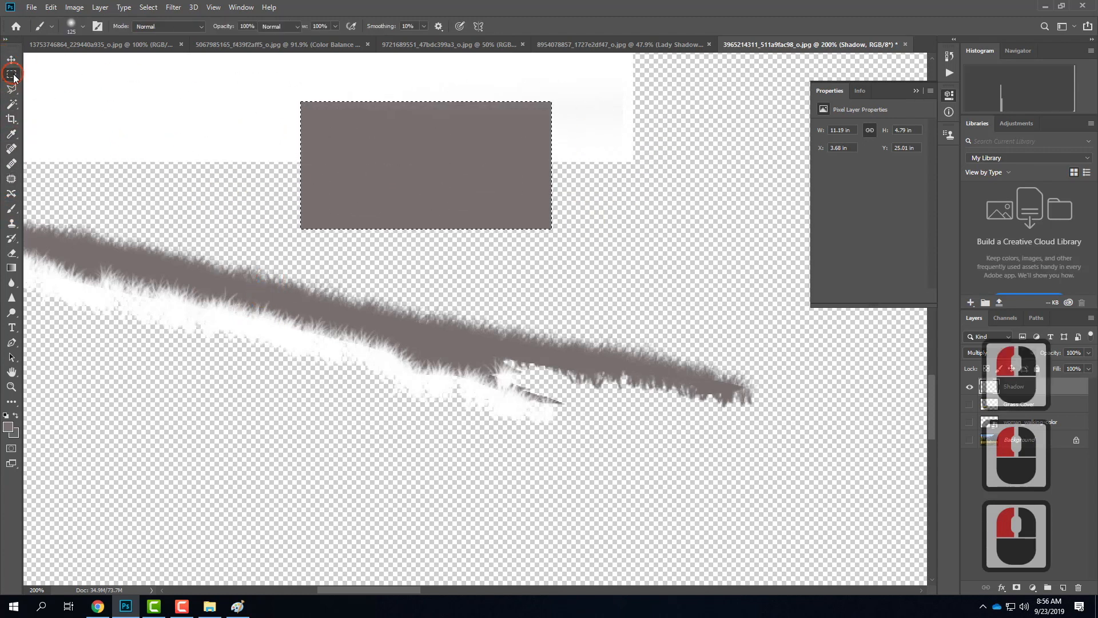
pyautogui.click(12, 223)
pyautogui.keyDown('alt'); pyautogui.click(320, 201); pyautogui.keyUp('alt')
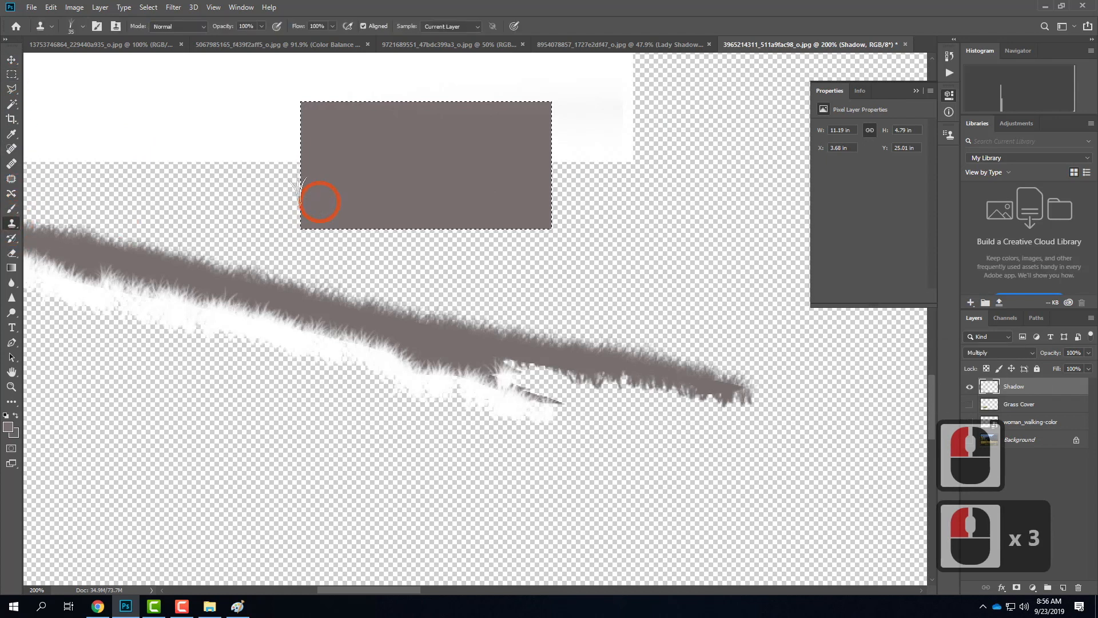
pyautogui.click(11, 74)
pyautogui.click(154, 123)
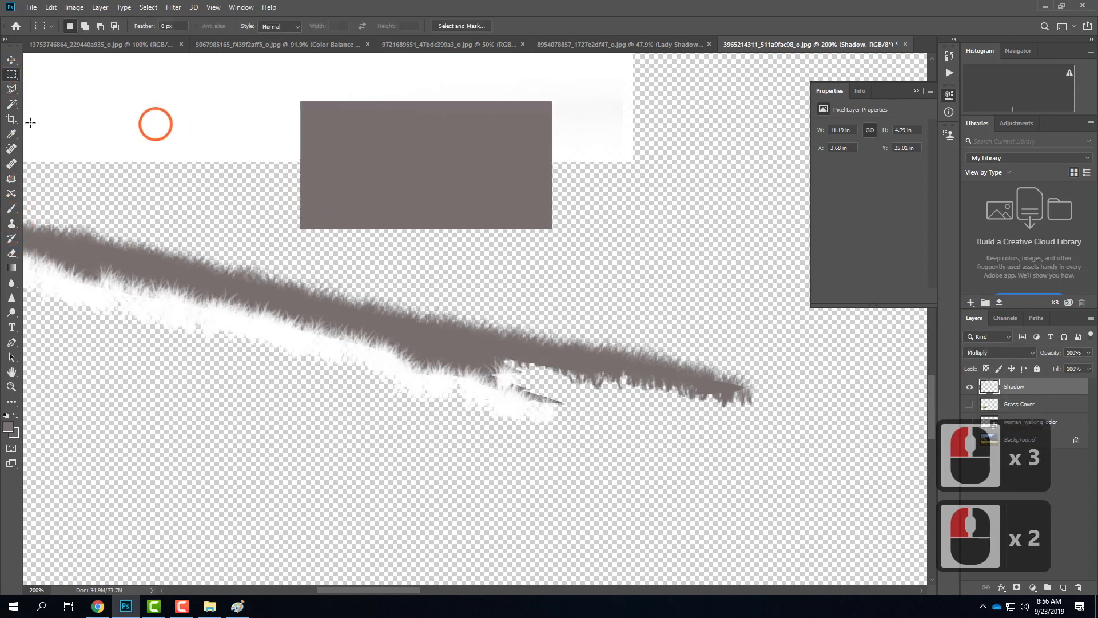
pyautogui.click(12, 223)
pyautogui.click(385, 179)
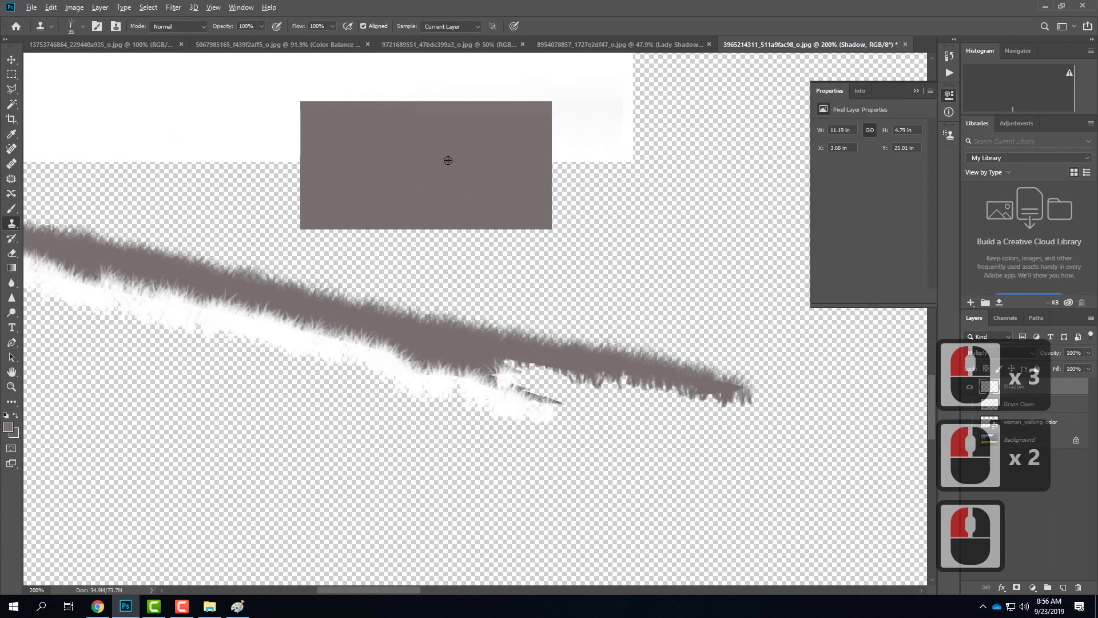
pyautogui.keyDown('alt'); pyautogui.click(566, 260); pyautogui.keyUp('alt')
pyautogui.moveTo(551, 387)
pyautogui.mouseDown()
pyautogui.moveTo(504, 377)
pyautogui.moveTo(545, 395)
pyautogui.moveTo(500, 371)
pyautogui.mouseUp()
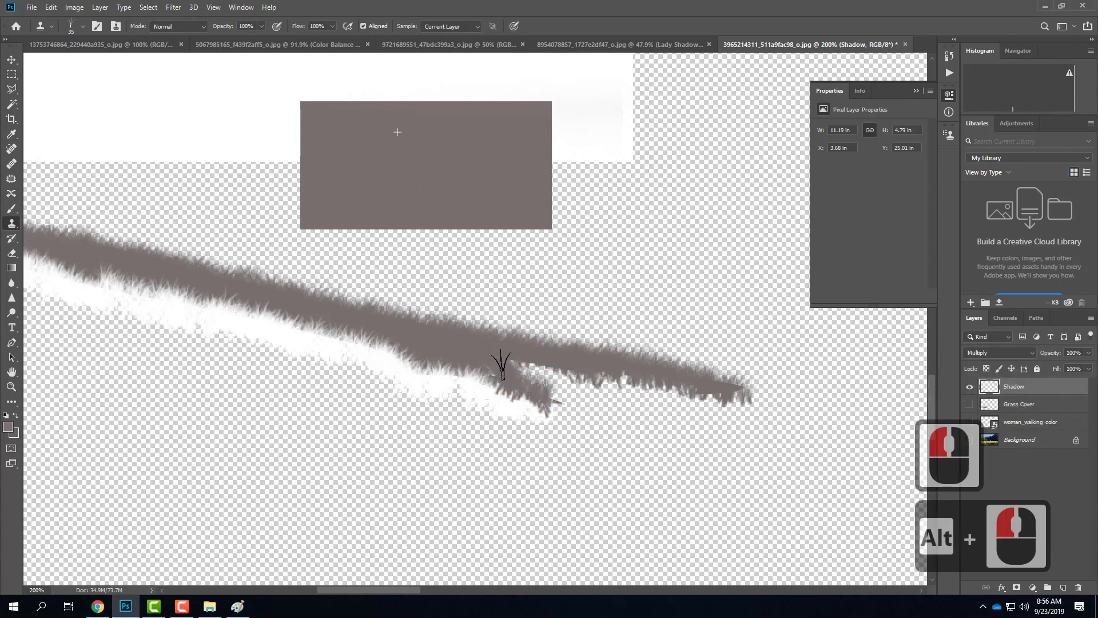
pyautogui.click(553, 369)
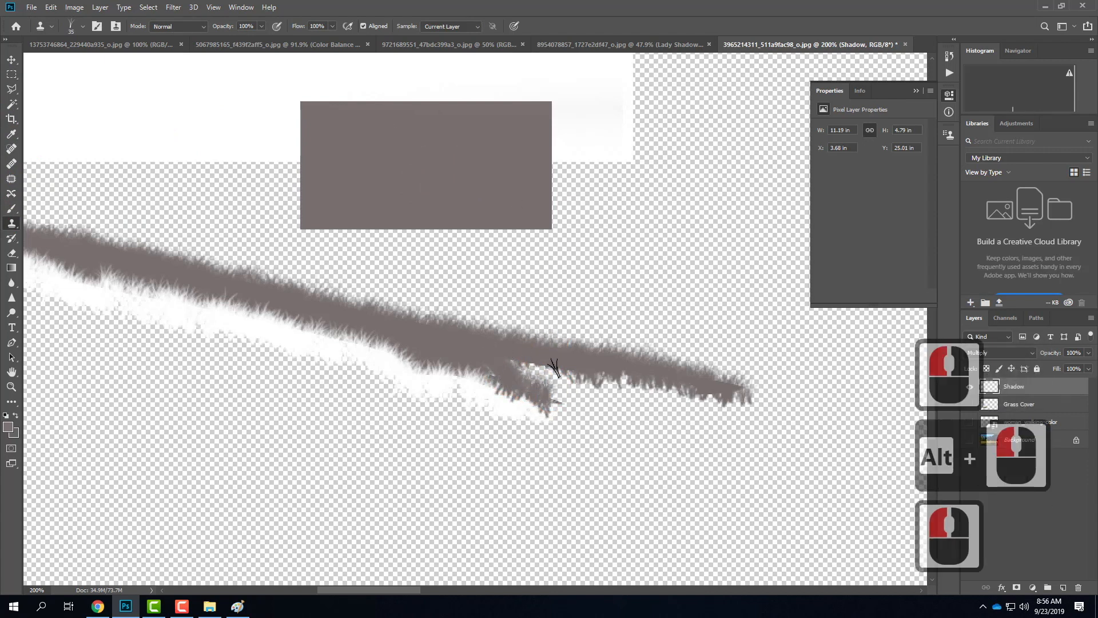
# Select an area slightly larger than the painted gray rectangle and delete its contents.
pyautogui.click(12, 74)
pyautogui.click(260, 106)
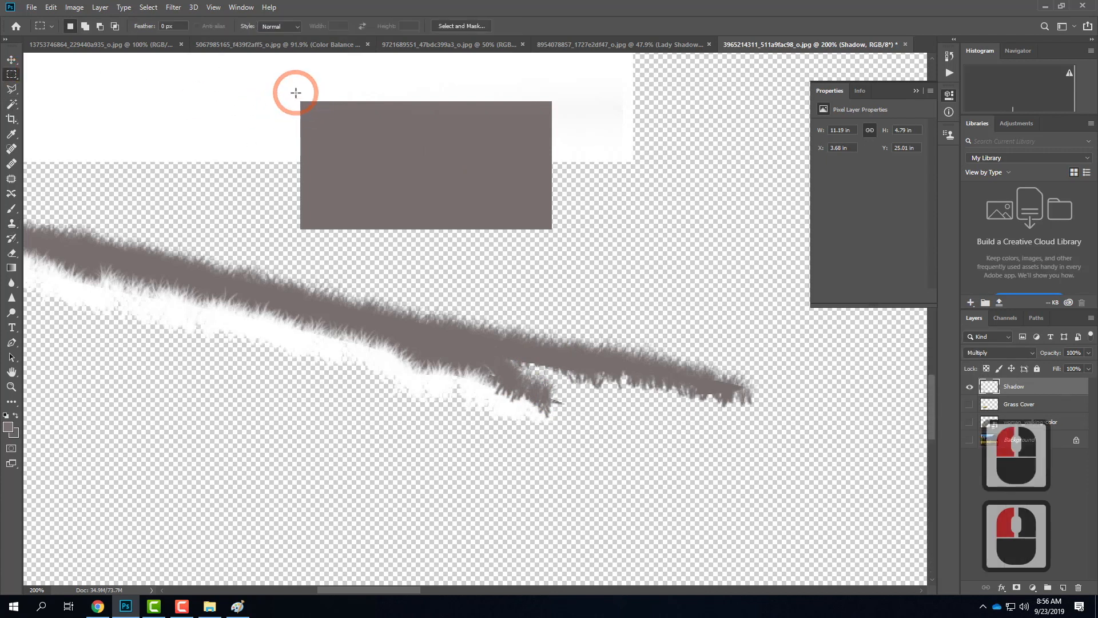
pyautogui.moveTo(562, 235); pyautogui.dragTo(563, 236)
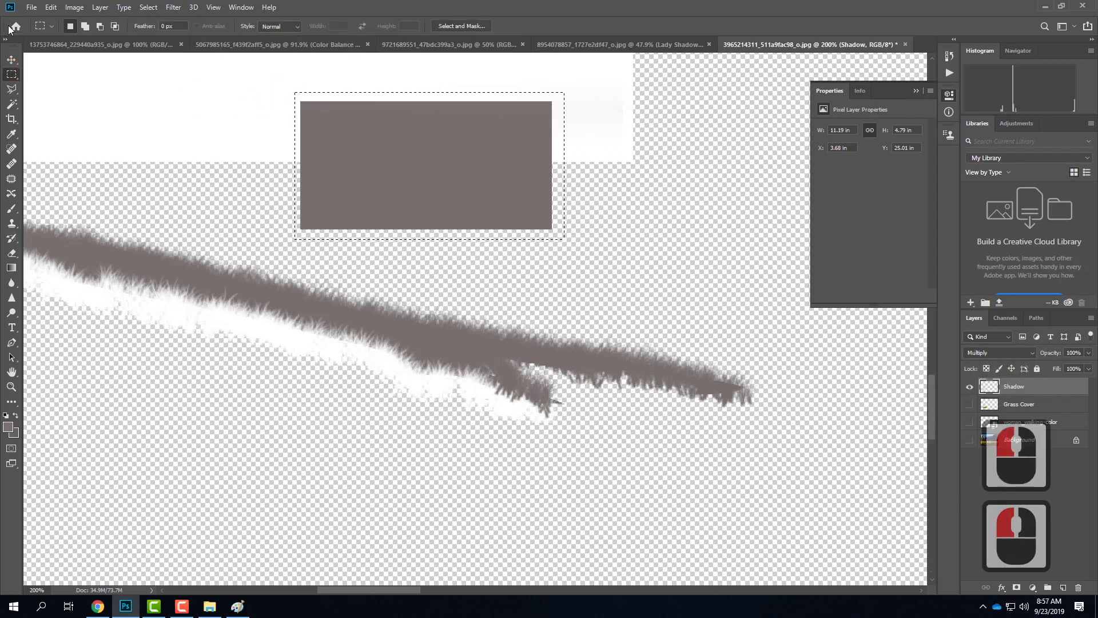
pyautogui.press('Delete')
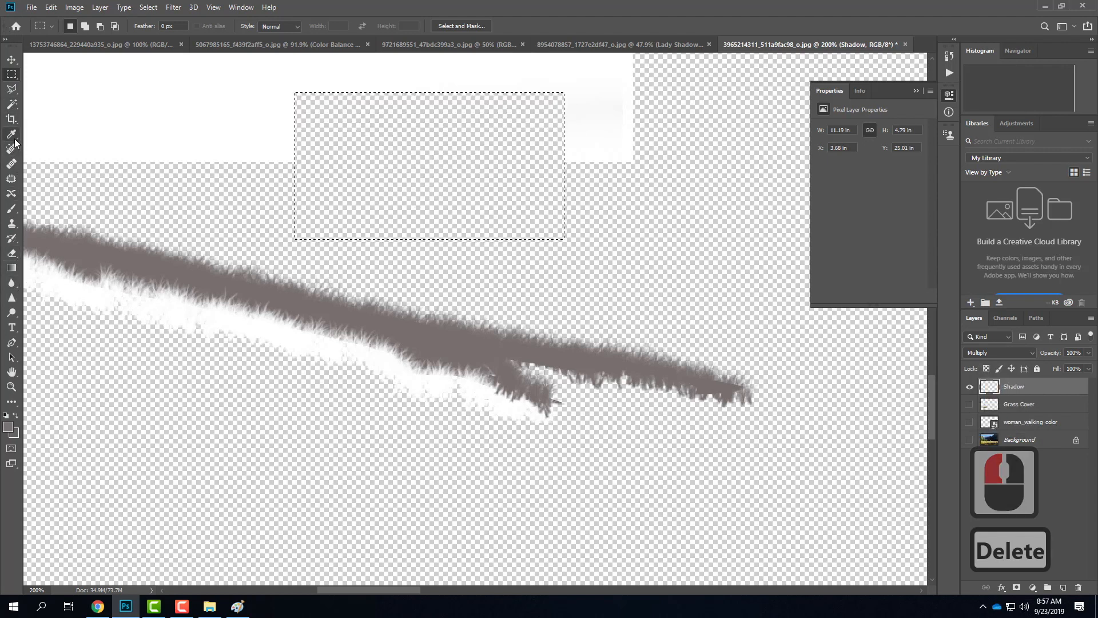
# Sample white from the large rectangle, brush the selected area solid white, and deselect it.
pyautogui.click(11, 208)
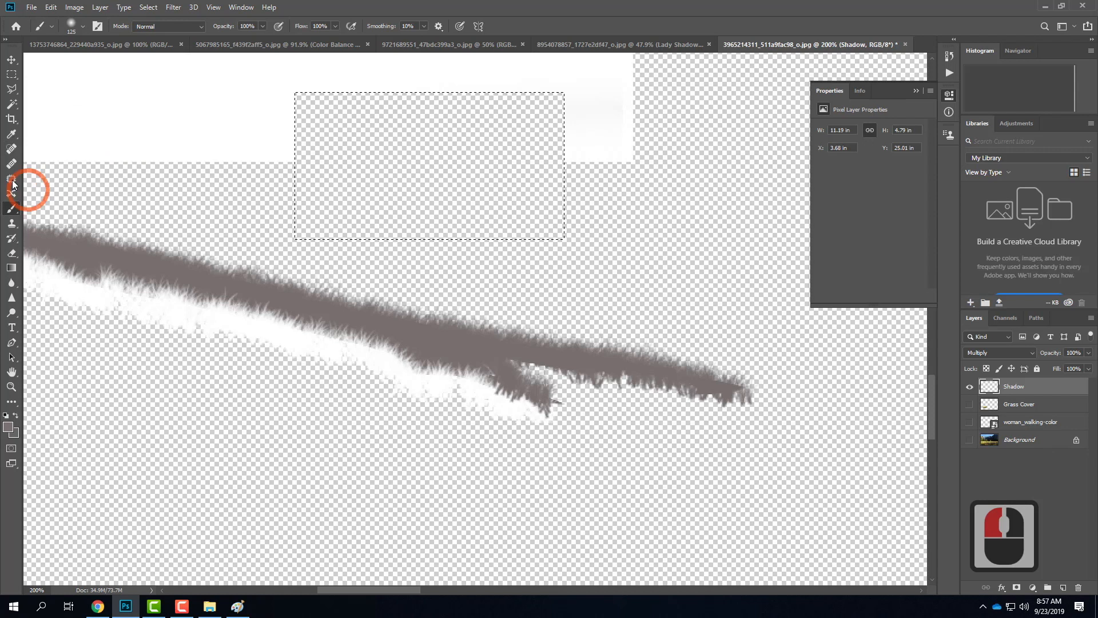
pyautogui.click(12, 134)
pyautogui.click(184, 128)
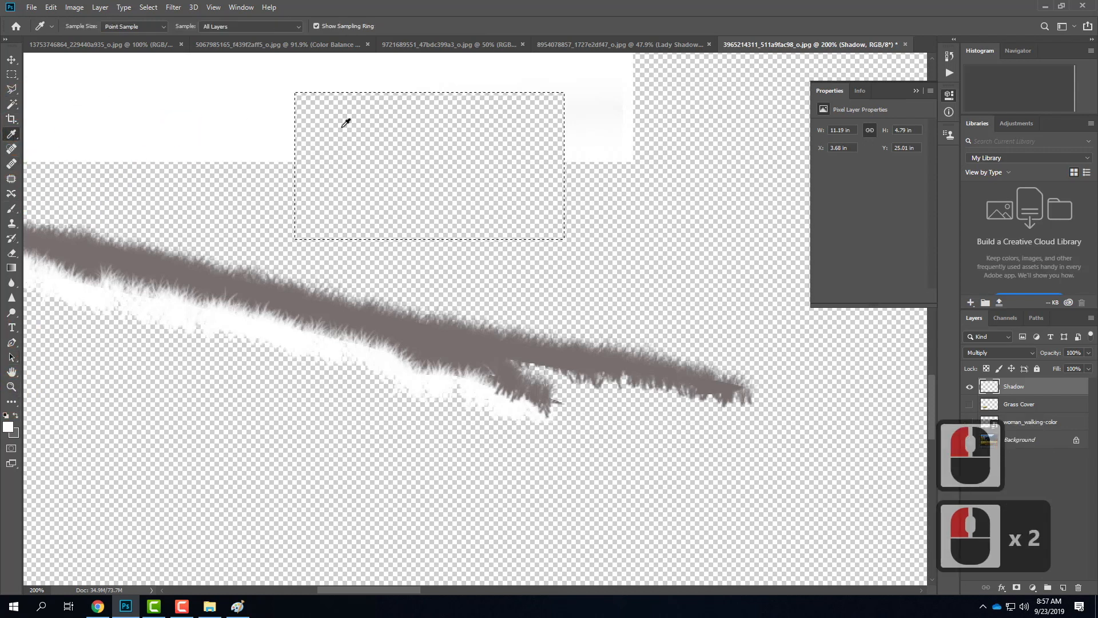
pyautogui.click(12, 208)
pyautogui.moveTo(351, 130)
pyautogui.mouseDown()
pyautogui.moveTo(177, 154)
pyautogui.moveTo(304, 196)
pyautogui.moveTo(407, 75)
pyautogui.mouseUp()
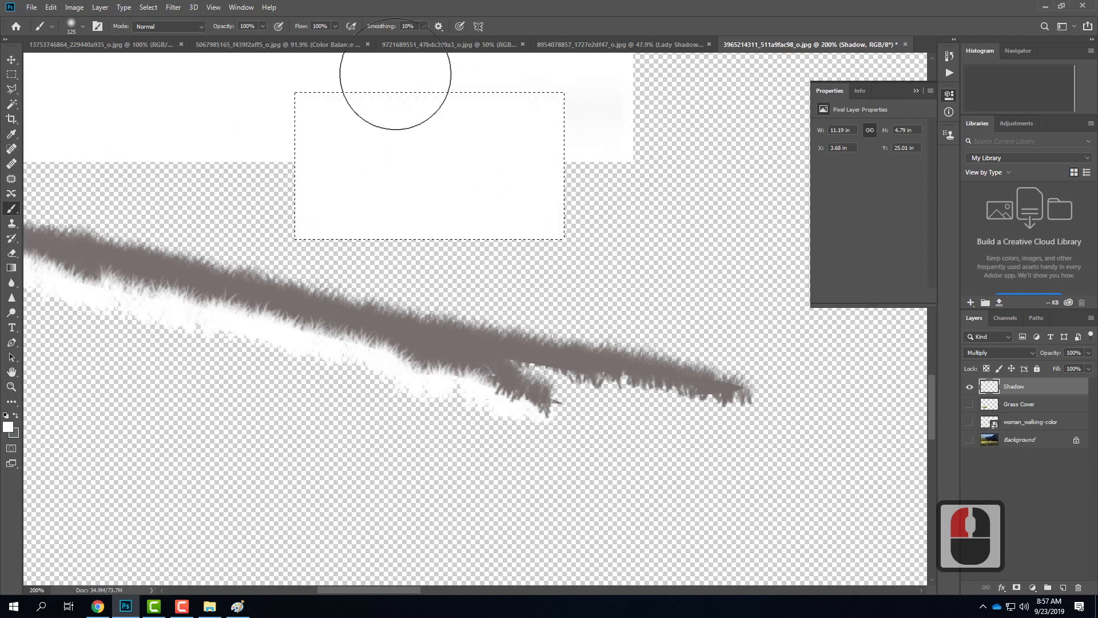
pyautogui.click(12, 75)
pyautogui.click(47, 193)
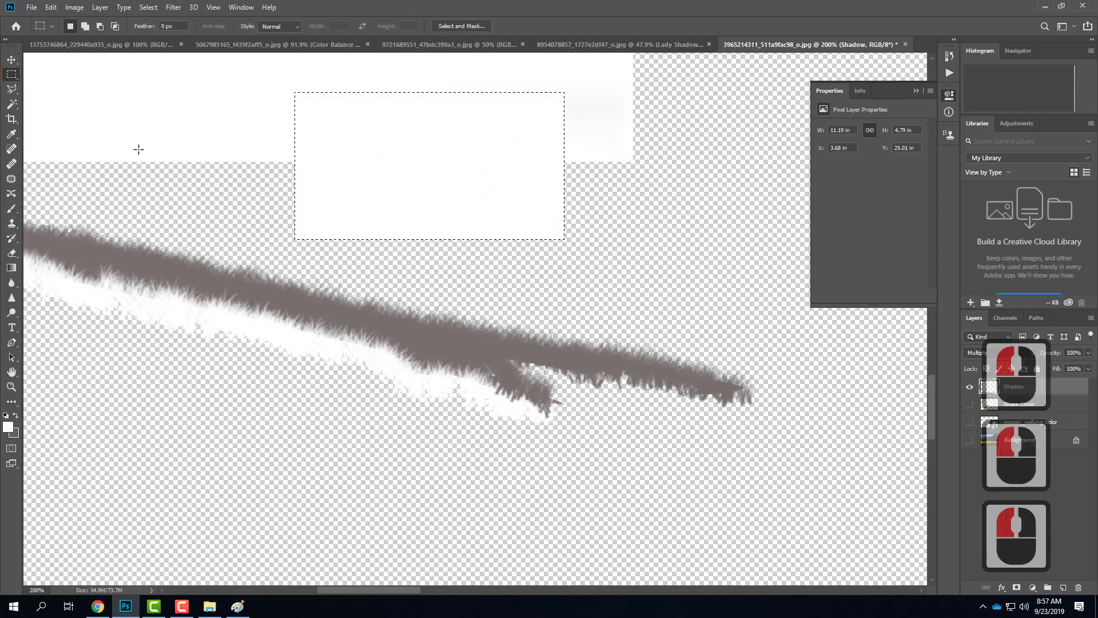
# Clone-sample the white area and stamp white grass blades along the lower edges of both shadow legs and in the gap between them.
pyautogui.click(11, 224)
pyautogui.keyDown('alt'); pyautogui.click(362, 122); pyautogui.keyUp('alt')
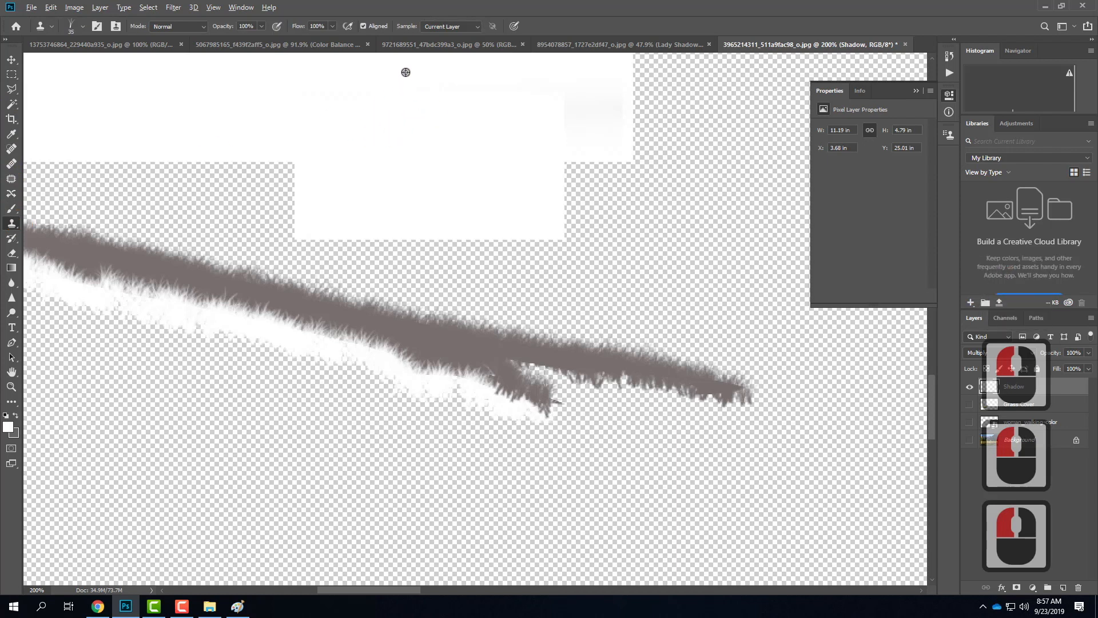
pyautogui.moveTo(656, 393)
pyautogui.mouseDown()
pyautogui.moveTo(518, 357)
pyautogui.moveTo(597, 382)
pyautogui.moveTo(715, 394)
pyautogui.moveTo(700, 404)
pyautogui.mouseUp()
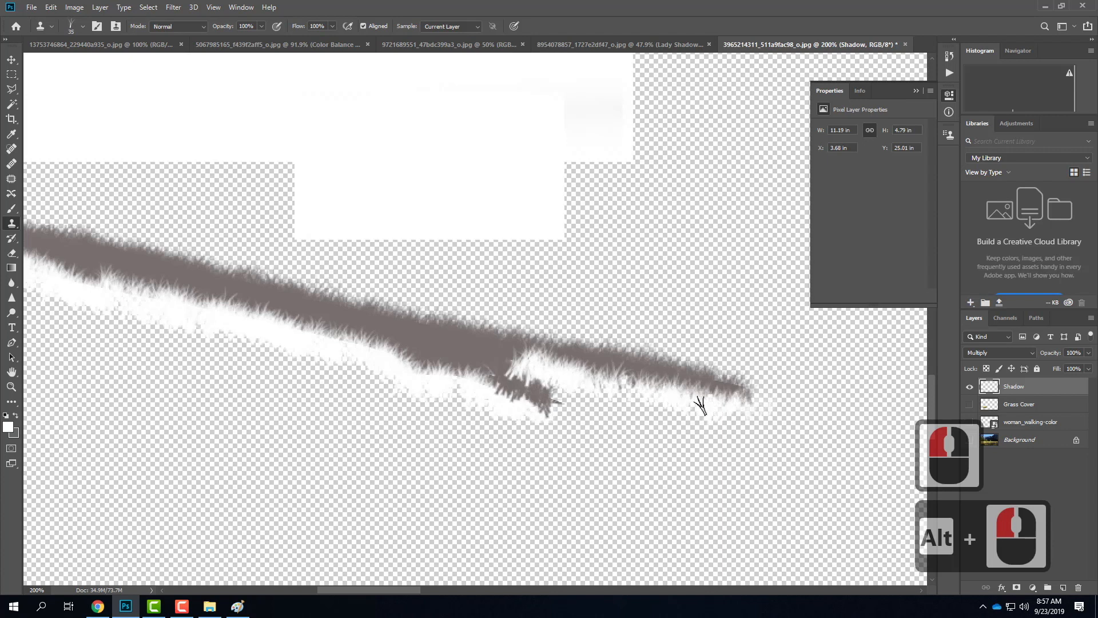
pyautogui.moveTo(527, 387)
pyautogui.mouseDown()
pyautogui.moveTo(559, 387)
pyautogui.moveTo(549, 407)
pyautogui.moveTo(568, 406)
pyautogui.moveTo(557, 400)
pyautogui.mouseUp()
pyautogui.click(595, 402)
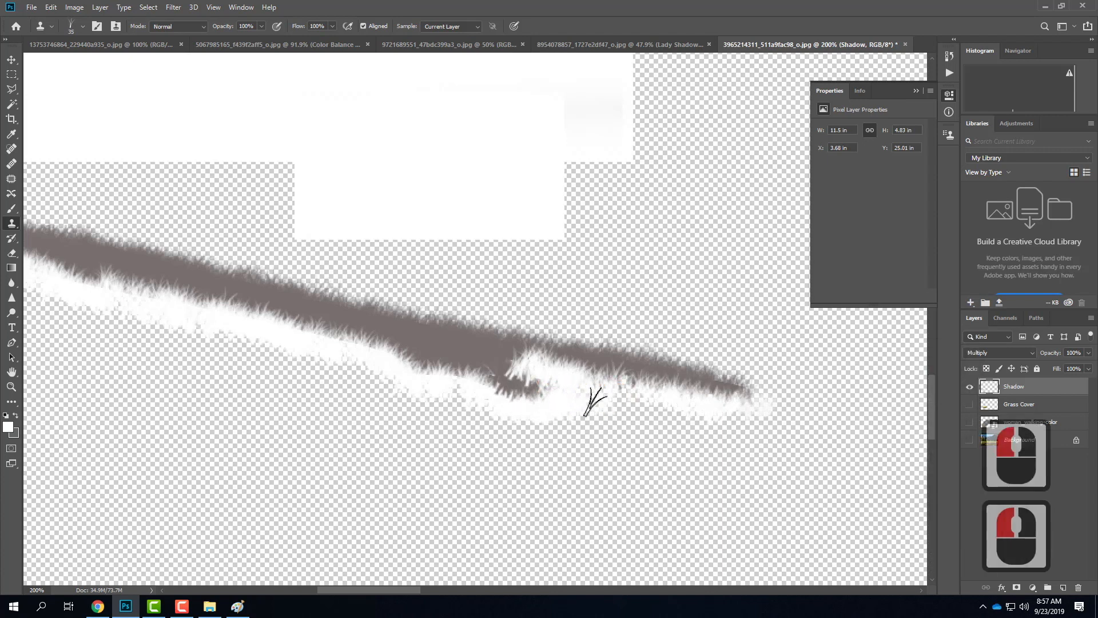
pyautogui.moveTo(491, 409)
pyautogui.mouseDown()
pyautogui.moveTo(492, 386)
pyautogui.moveTo(548, 407)
pyautogui.mouseUp()
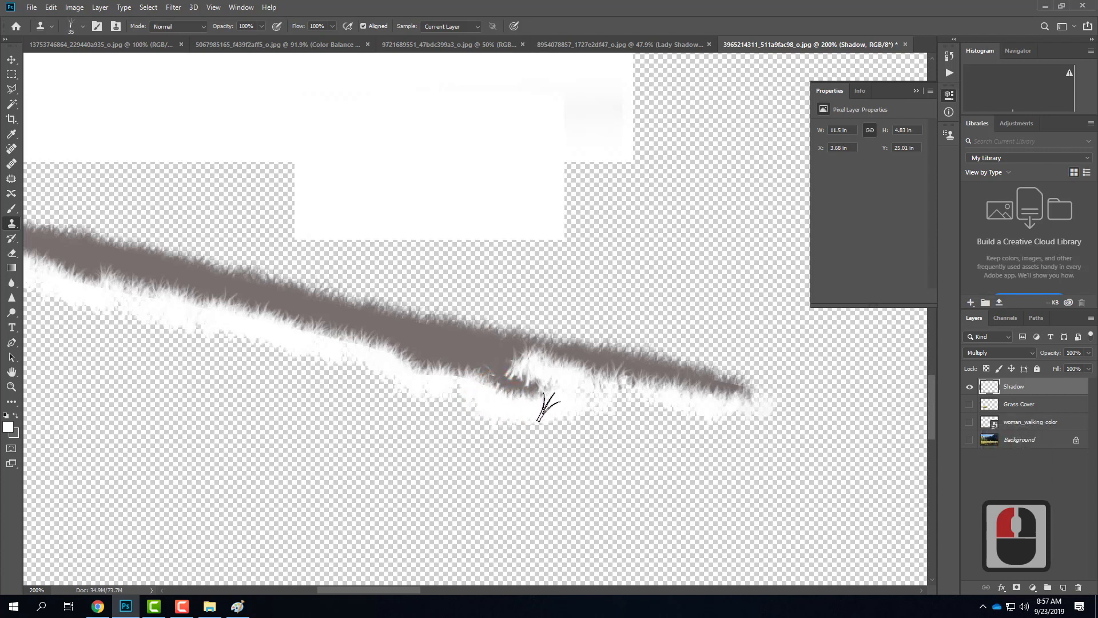
pyautogui.click(778, 416)
# Delete both painted white source rectangles above the shadow from the Shadow layer.
pyautogui.scroll(8, 429, 345)
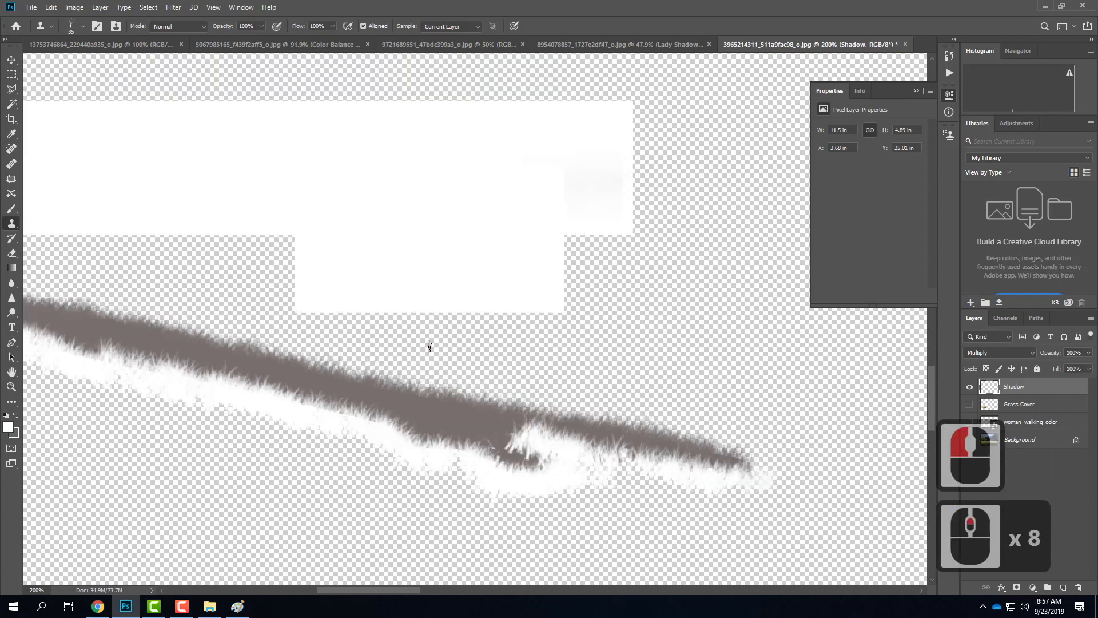
pyautogui.hotkey('ctrl', '-')
pyautogui.hotkey('ctrl', '-')
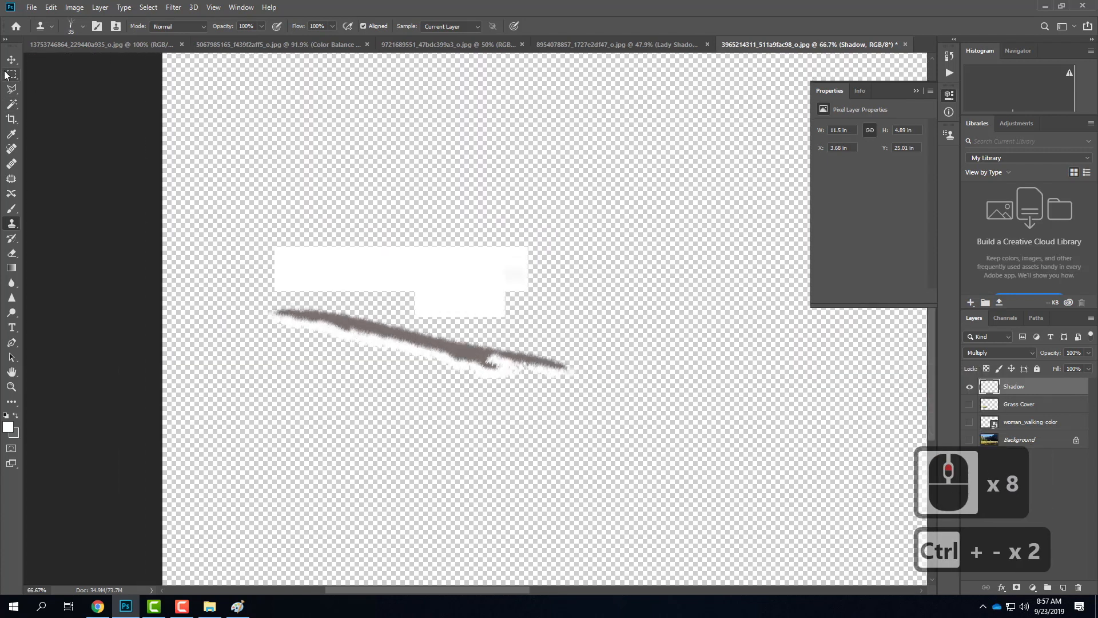
pyautogui.click(11, 74)
pyautogui.moveTo(251, 218)
pyautogui.mouseDown()
pyautogui.moveTo(517, 297)
pyautogui.moveTo(554, 296)
pyautogui.mouseUp()
pyautogui.press('Delete')
pyautogui.click(407, 258)
pyautogui.moveTo(406, 261)
pyautogui.mouseDown()
pyautogui.moveTo(434, 303)
pyautogui.moveTo(521, 321)
pyautogui.mouseUp()
pyautogui.press('Delete')
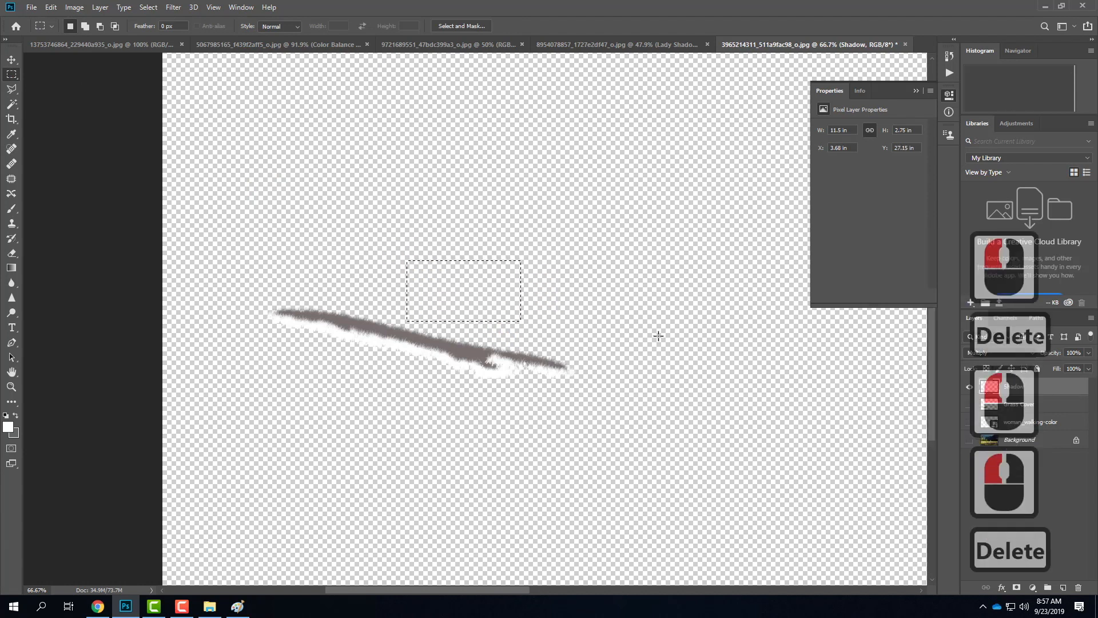
# Preview the shadow with all layers visible, and hide Grass Cover and Background again while keeping woman_walking-color visible.
pyautogui.click(969, 440)
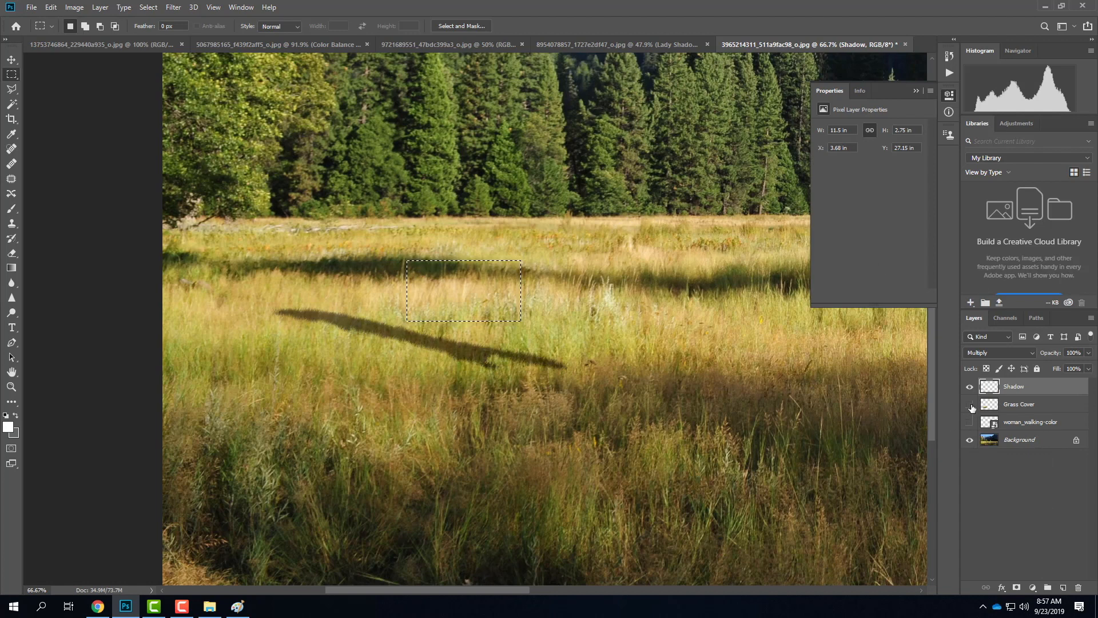
pyautogui.click(971, 405)
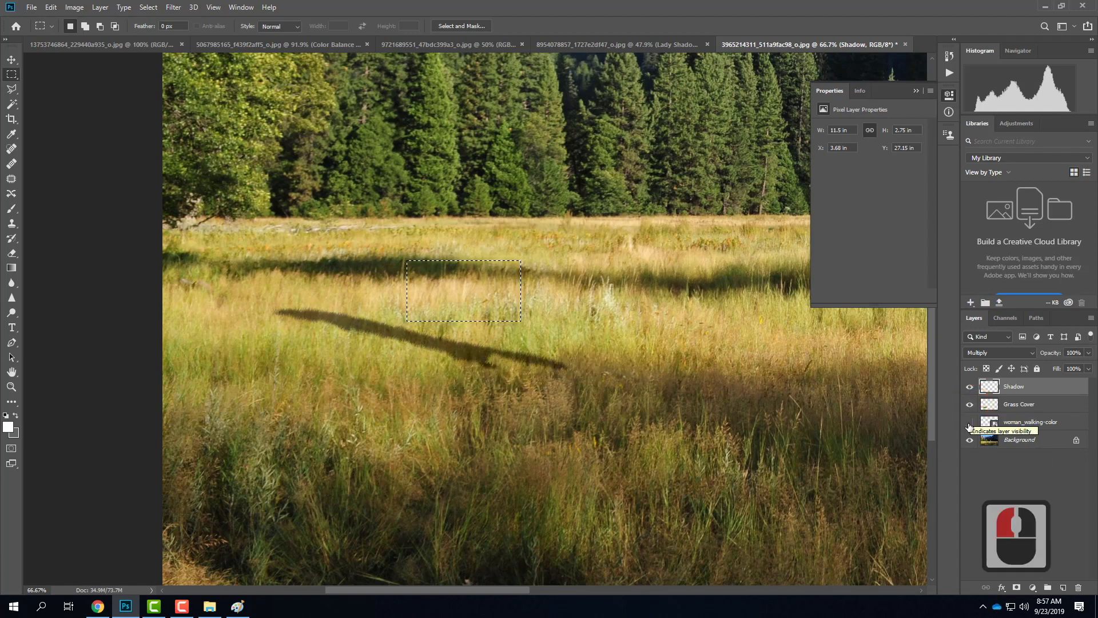
pyautogui.click(969, 423)
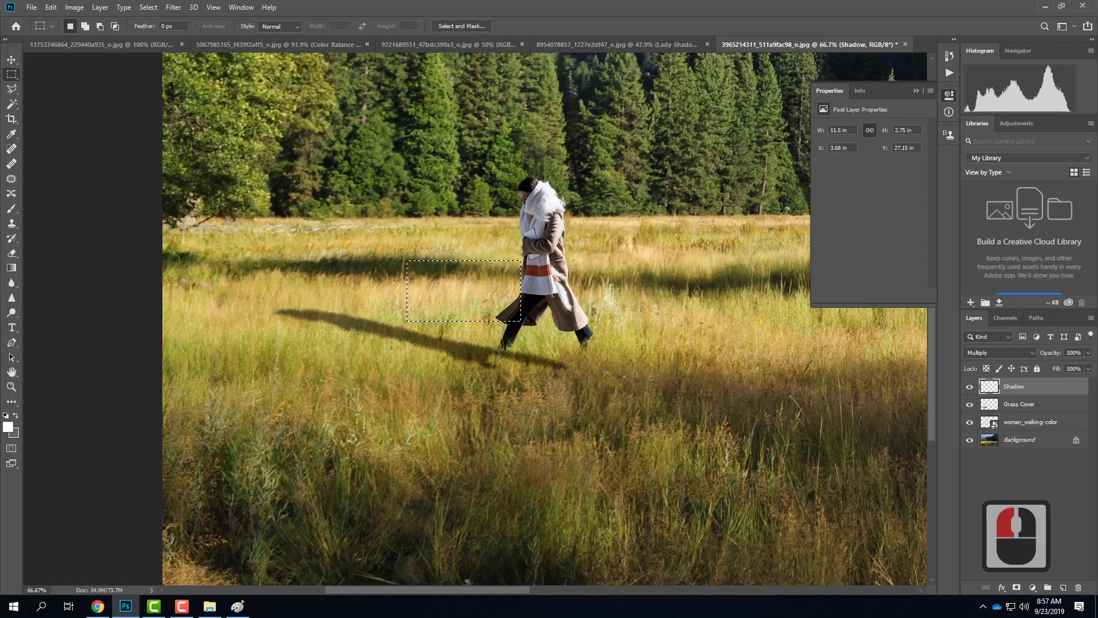
pyautogui.click(969, 405)
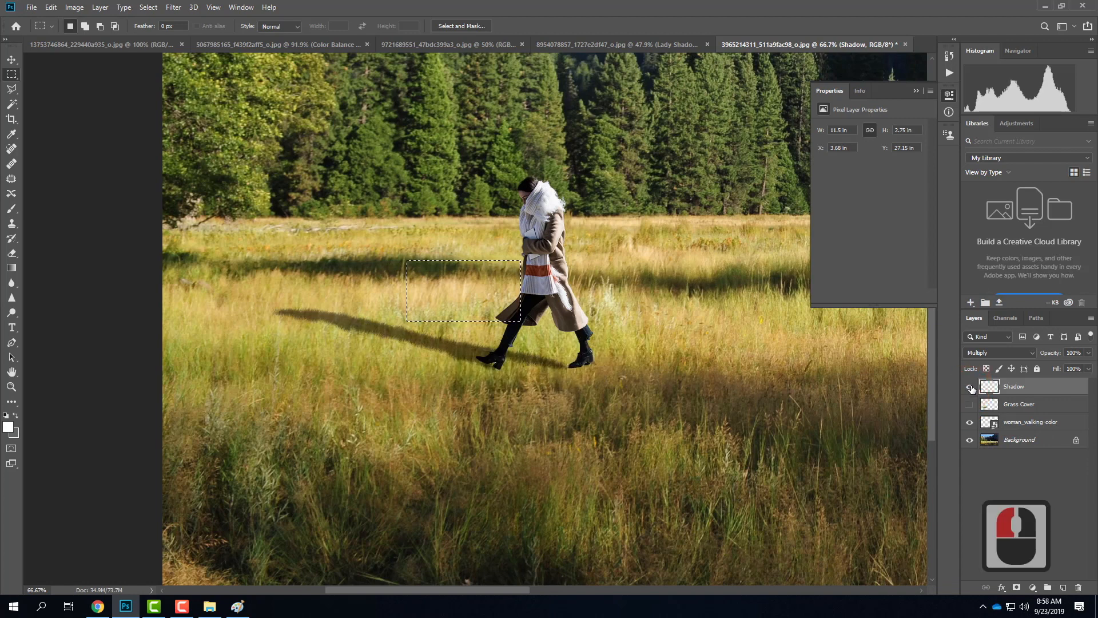
pyautogui.click(968, 441)
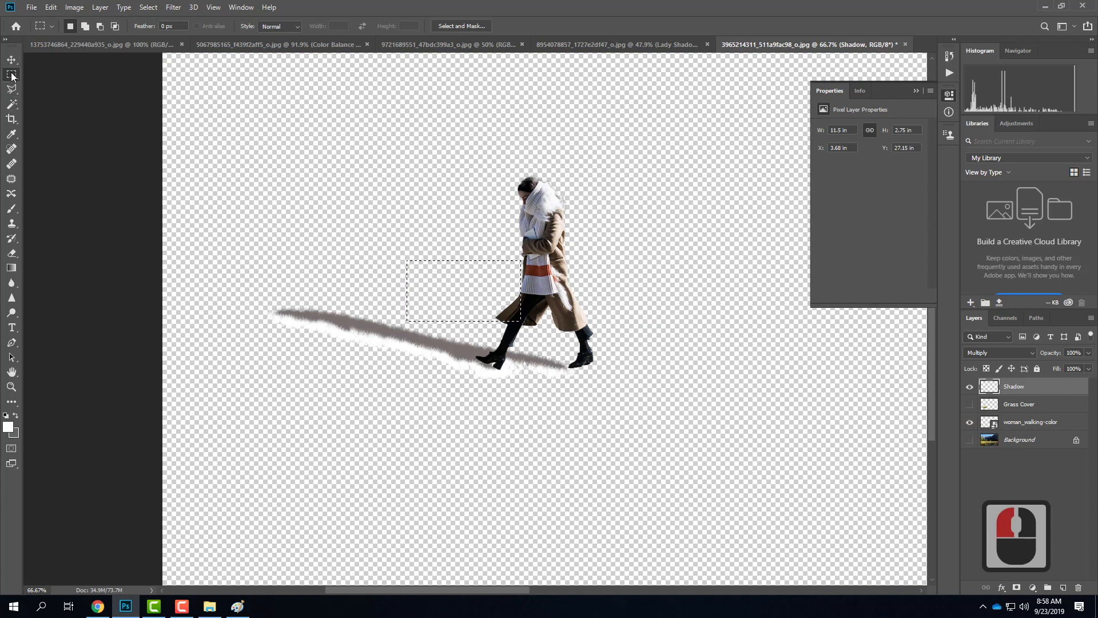
# Select the woman's silhouette from woman_walking-color with the Magic Wand and an inverted selection, and delete that area from the Shadow layer.
pyautogui.click(12, 104)
pyautogui.click(661, 295)
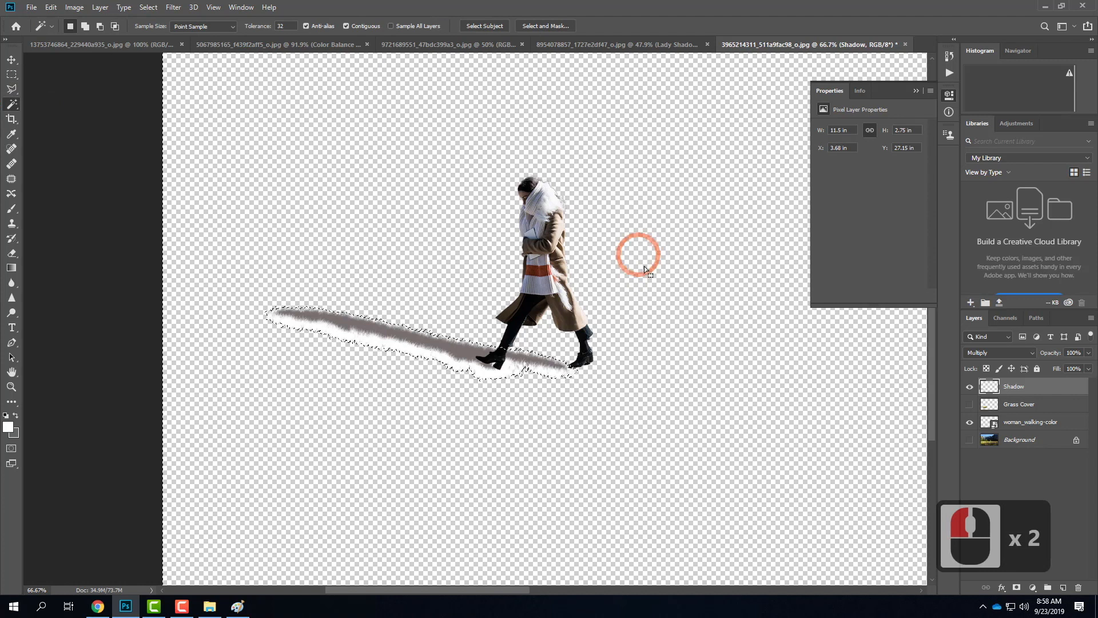
pyautogui.click(1024, 421)
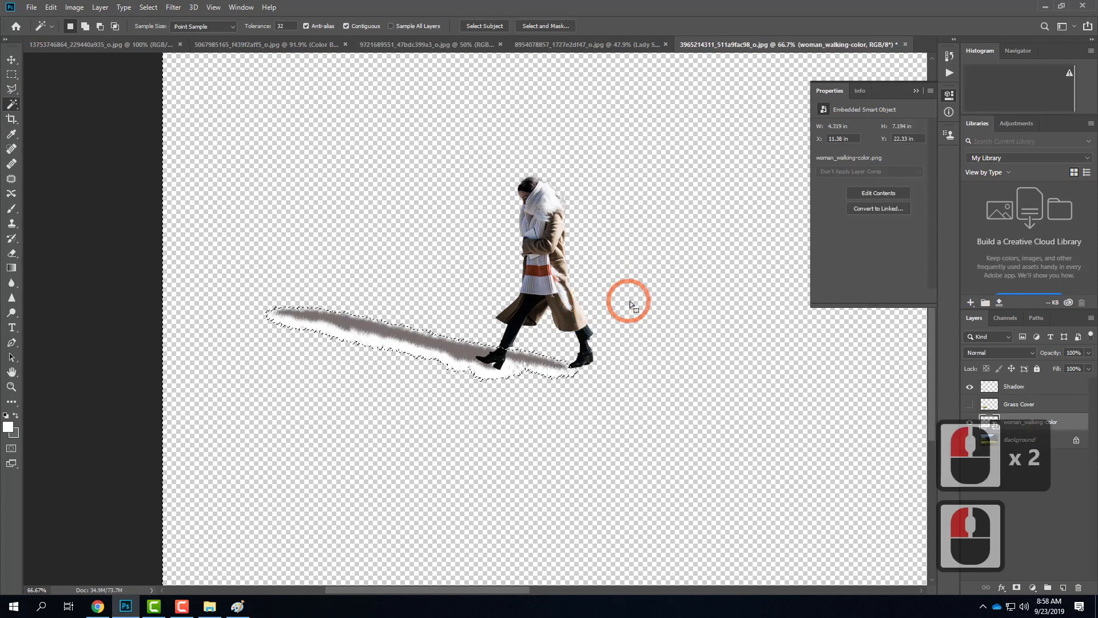
pyautogui.click(613, 288)
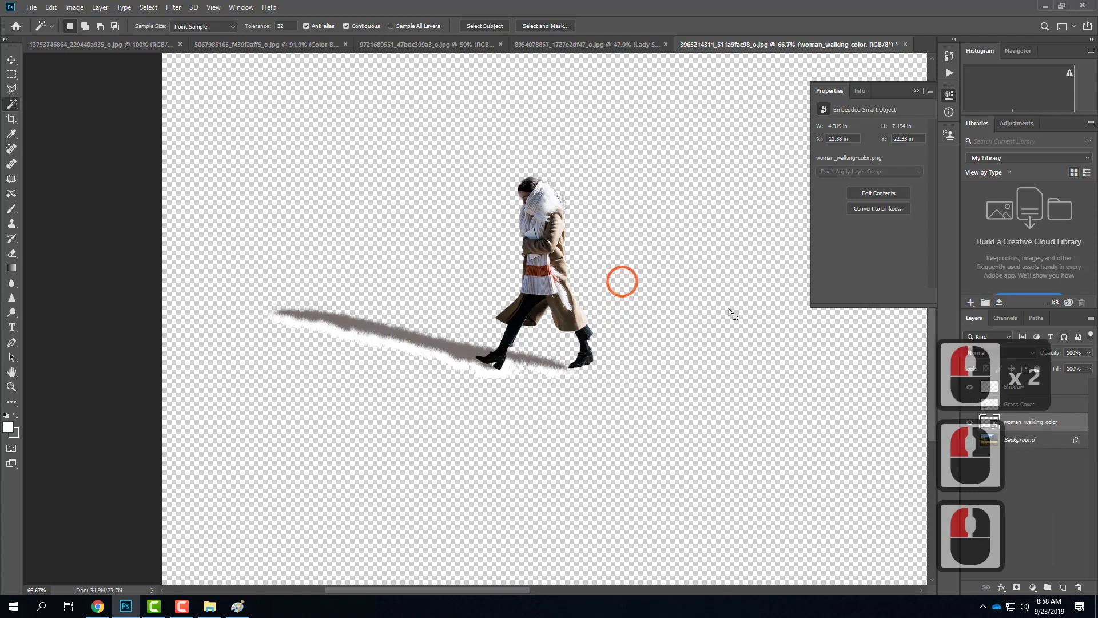
pyautogui.click(671, 321)
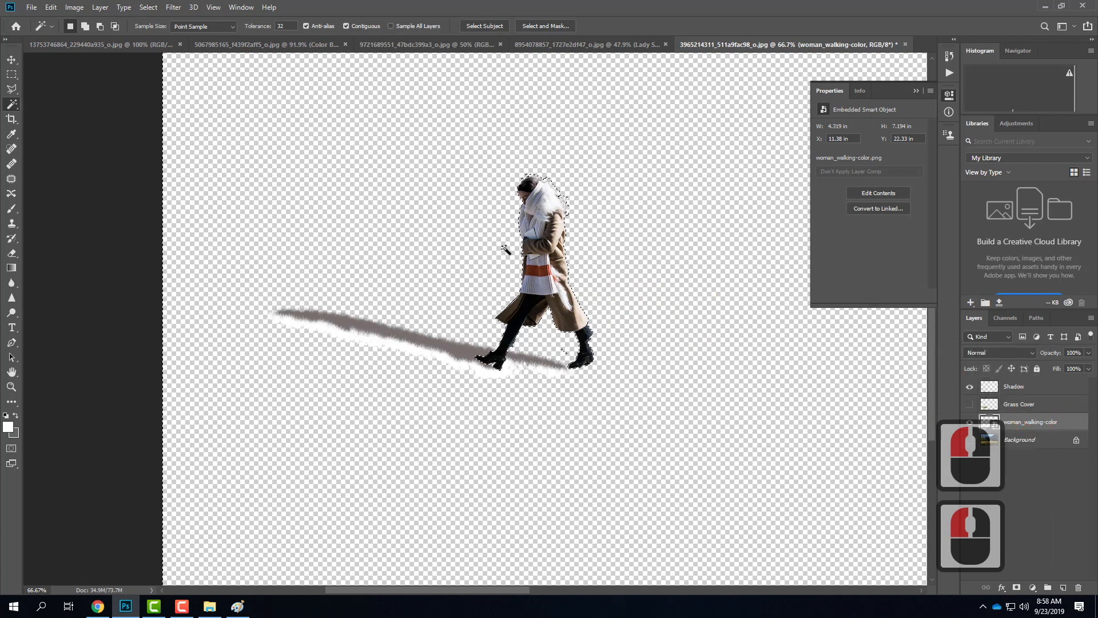
pyautogui.click(149, 7)
pyautogui.click(158, 52)
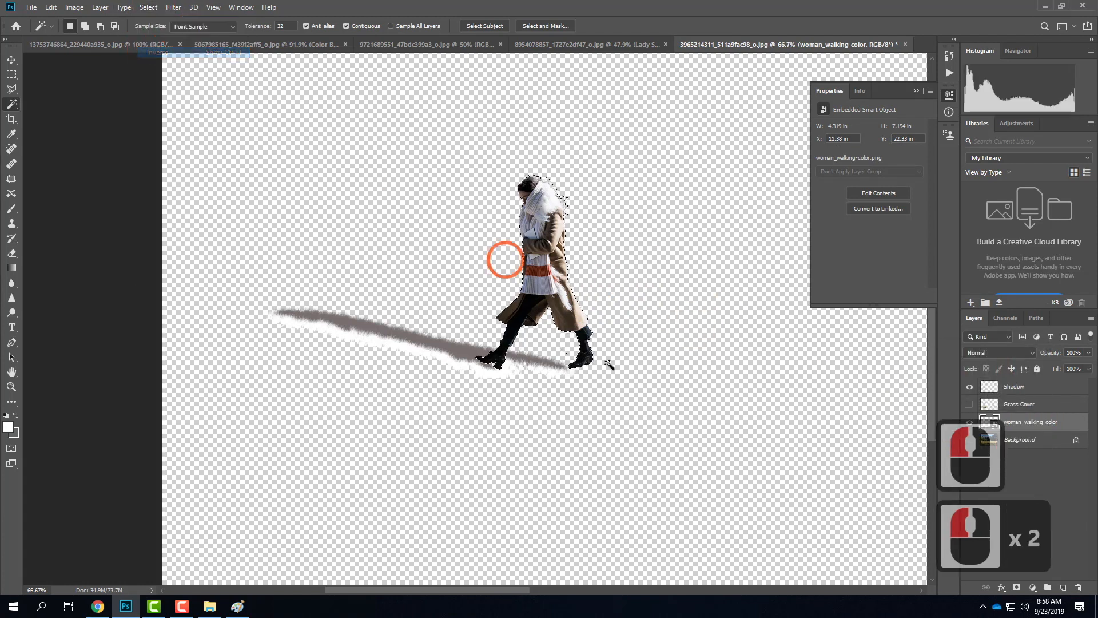
pyautogui.click(1042, 388)
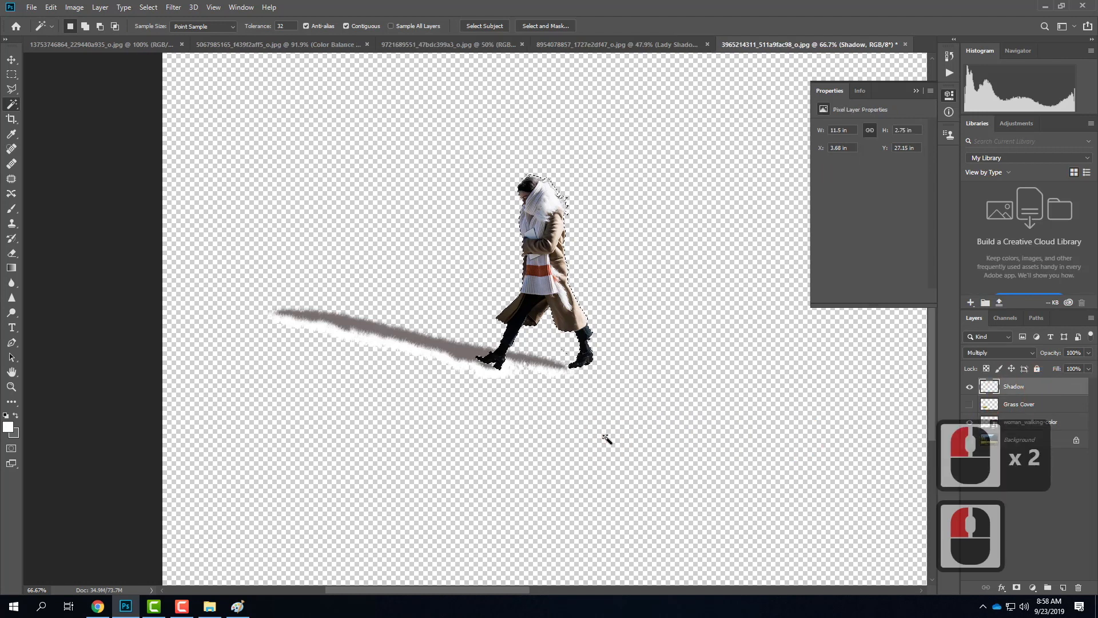
pyautogui.press('Delete')
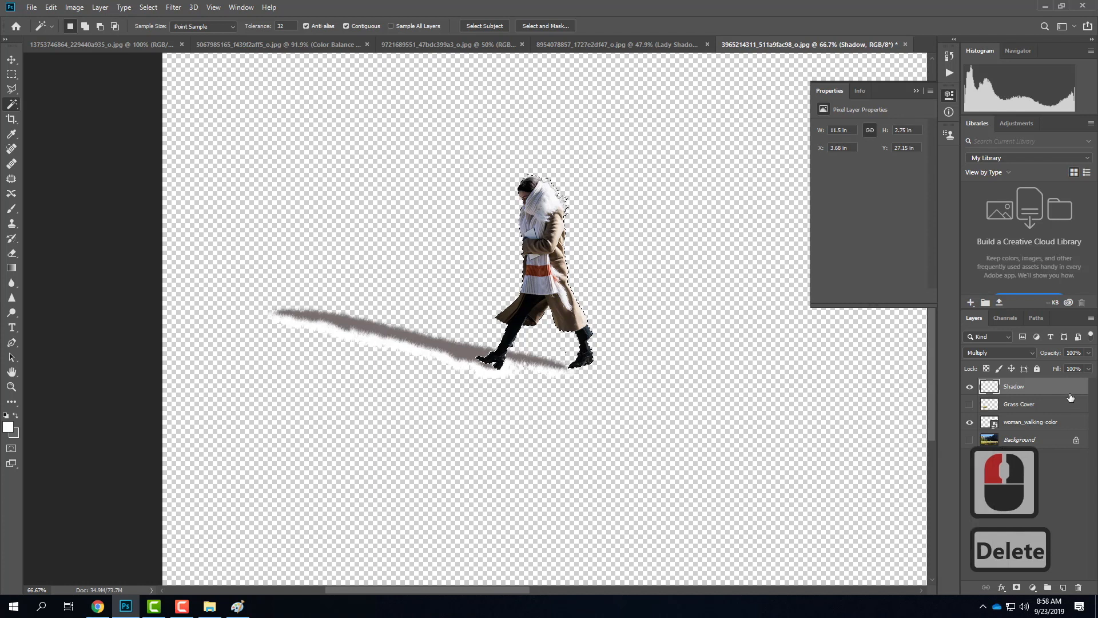
# Show the Grass Cover and Background layers again, and clear the selection around the woman's shadow.
pyautogui.click(969, 403)
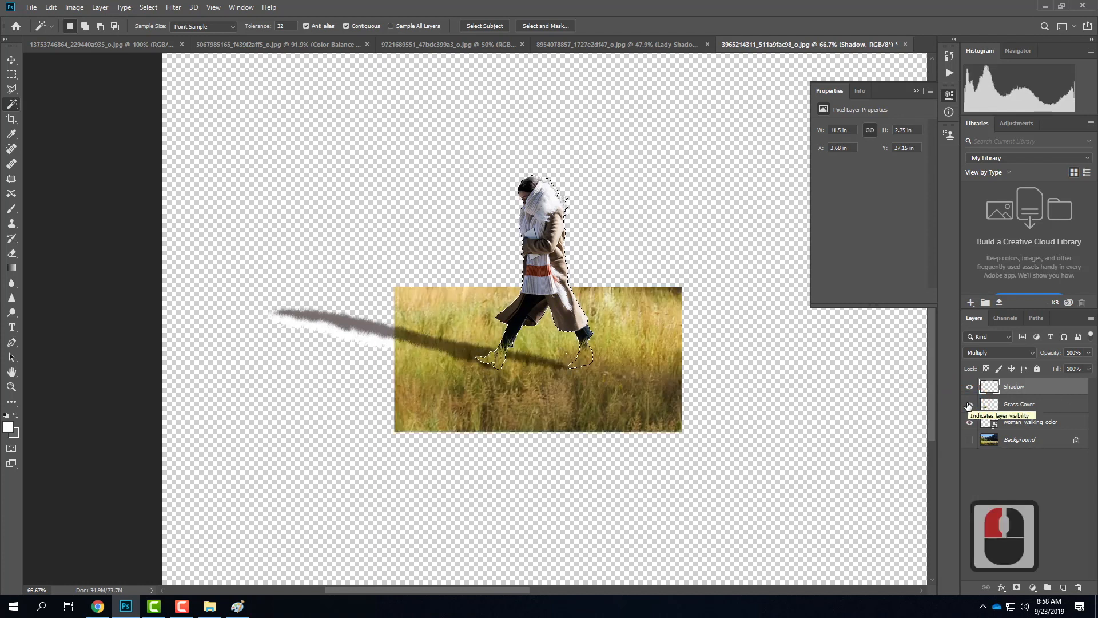
pyautogui.click(969, 440)
pyautogui.click(711, 362)
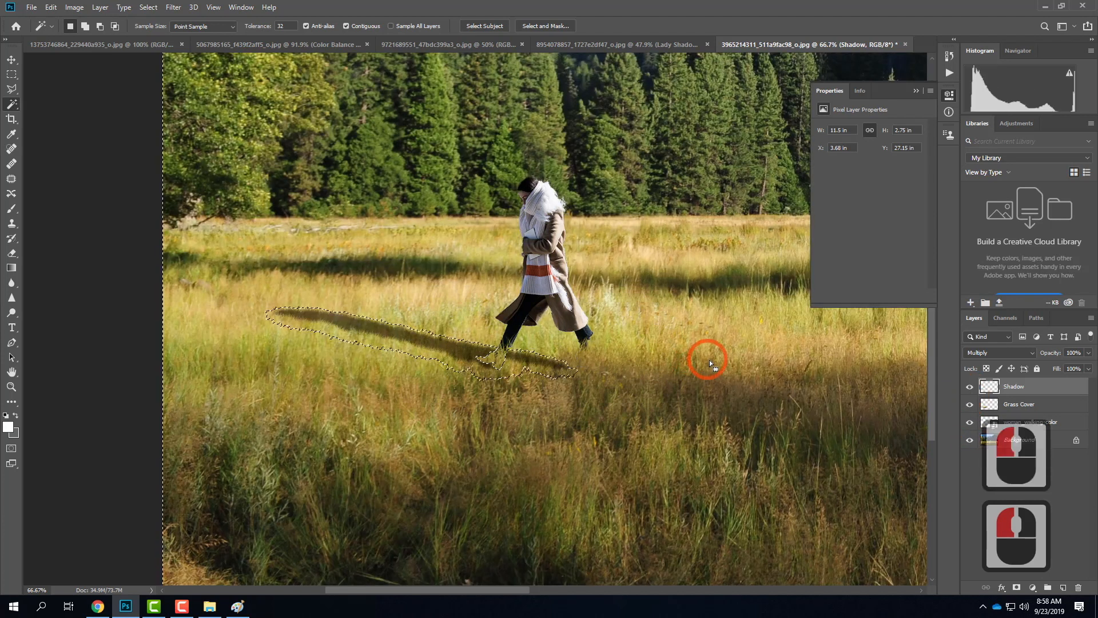
pyautogui.click(599, 402)
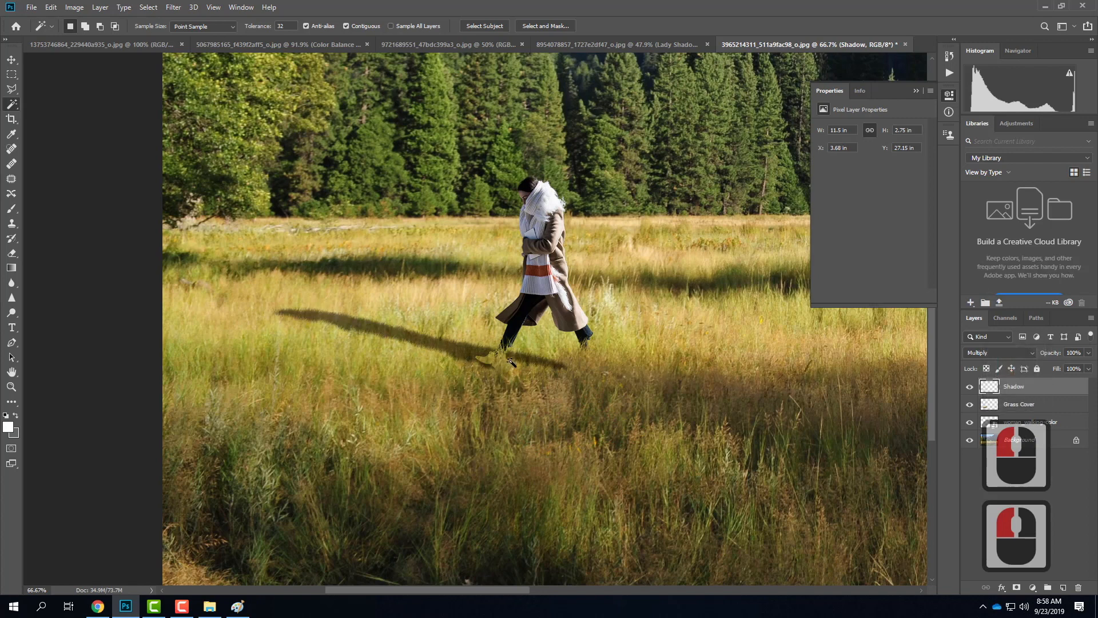
pyautogui.hotkey('ctrl', 'z')
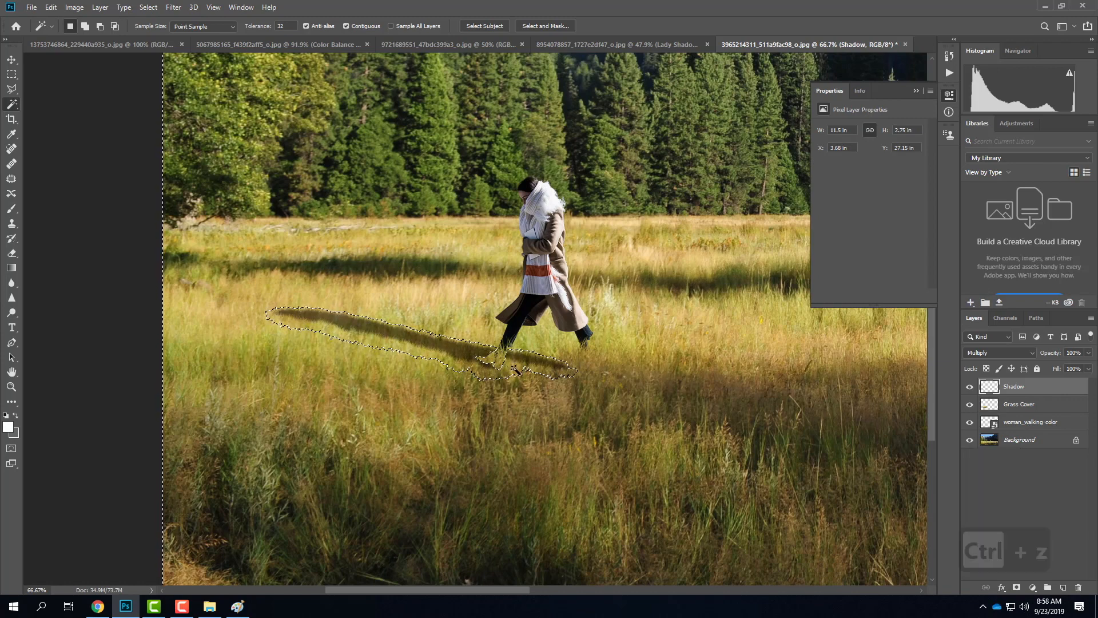
pyautogui.hotkey('ctrl', '=')
pyautogui.hotkey('ctrl', '=')
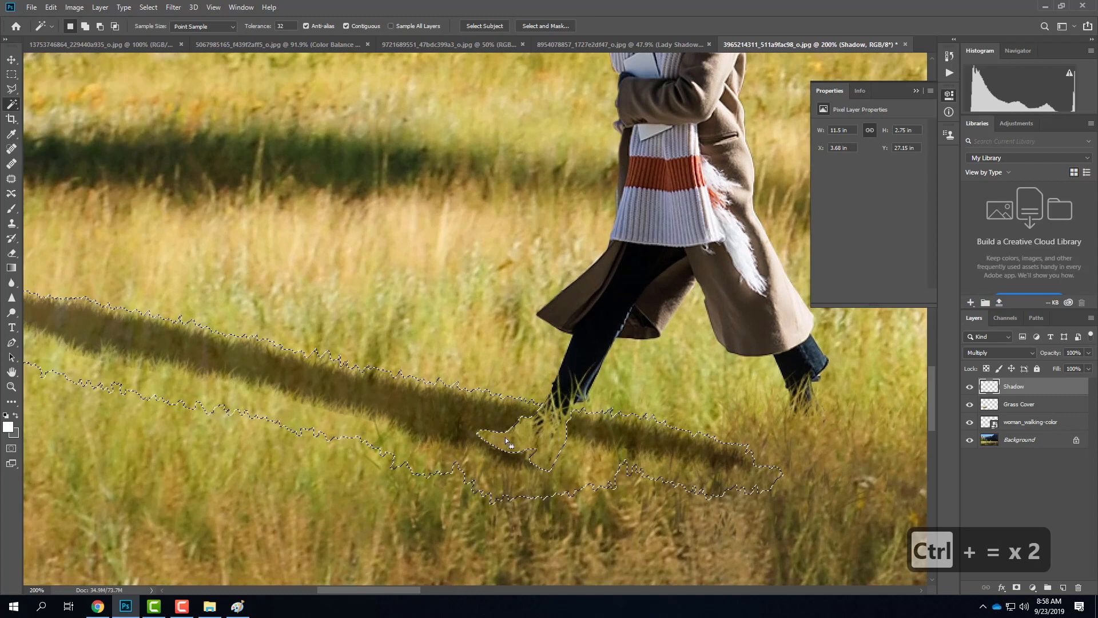
pyautogui.click(11, 74)
pyautogui.click(588, 404)
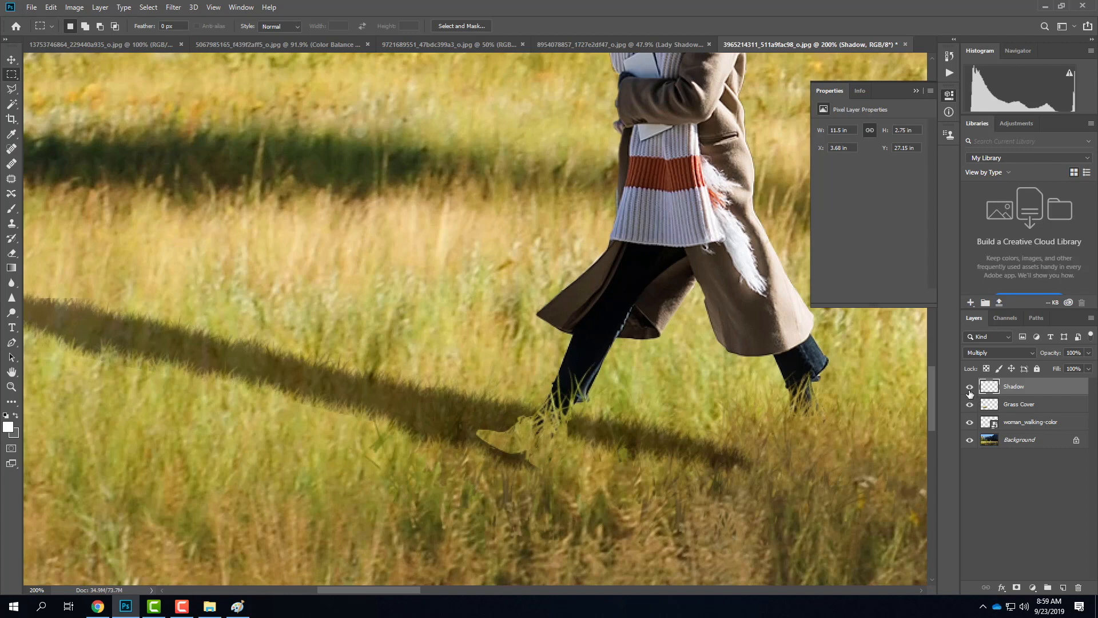
# Show only the Shadow layer, and paint a large rectangular selection above the shadow white with the Brush as a clone source.
pyautogui.click(970, 440)
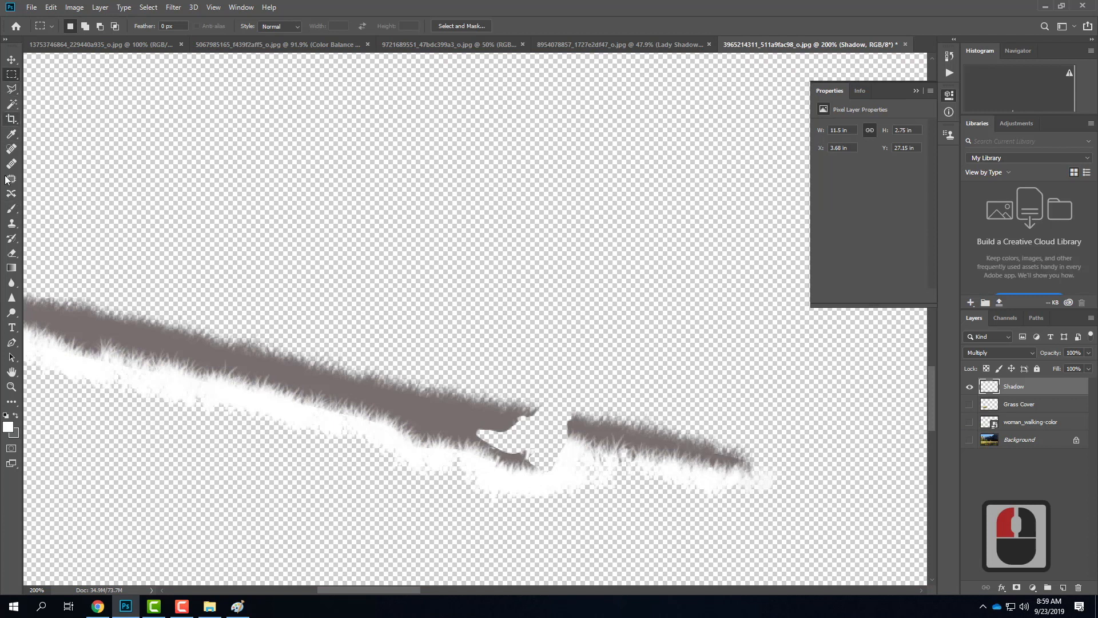
pyautogui.moveTo(118, 80); pyautogui.dragTo(594, 267)
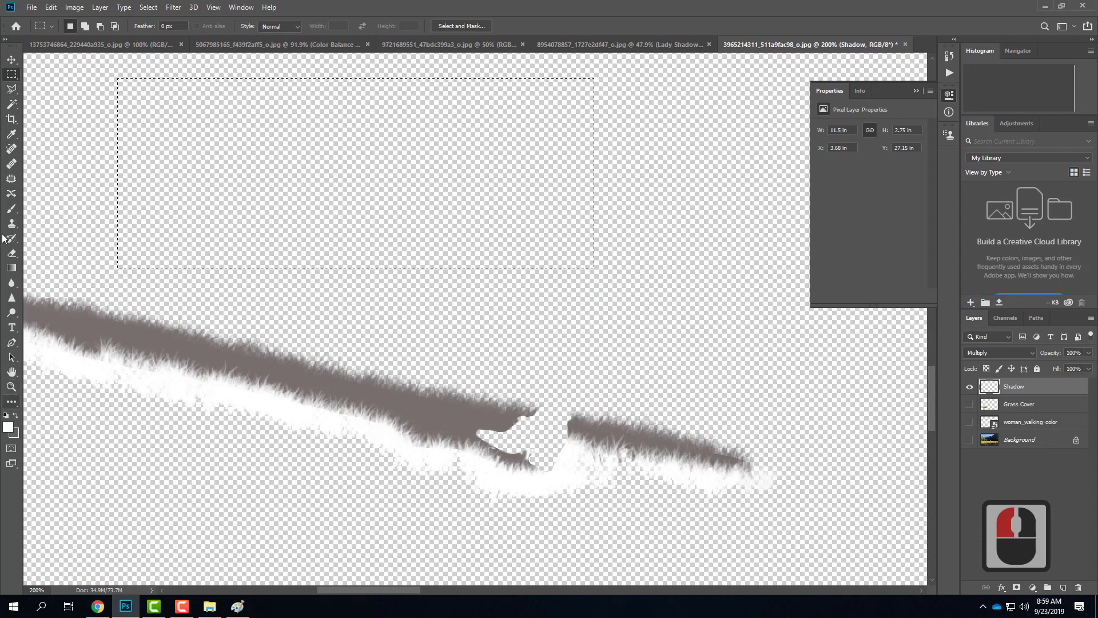
pyautogui.click(12, 208)
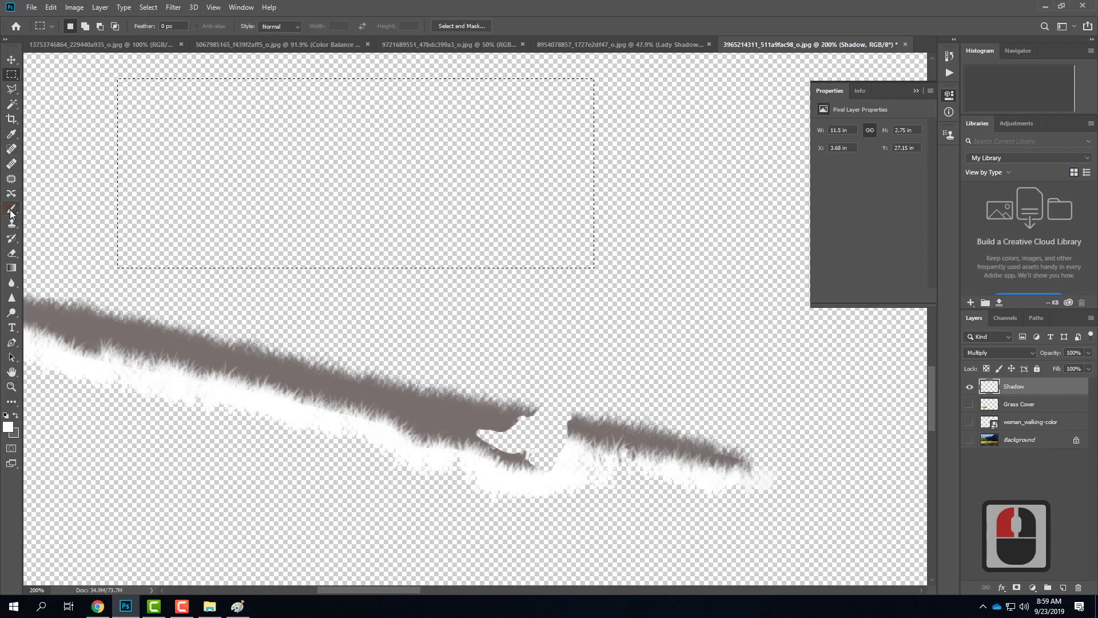
pyautogui.moveTo(200, 143)
pyautogui.mouseDown()
pyautogui.moveTo(160, 111)
pyautogui.moveTo(355, 111)
pyautogui.moveTo(564, 200)
pyautogui.moveTo(7, 209)
pyautogui.mouseUp()
pyautogui.moveTo(435, 229)
pyautogui.mouseDown()
pyautogui.moveTo(371, 203)
pyautogui.moveTo(500, 144)
pyautogui.moveTo(515, 269)
pyautogui.mouseUp()
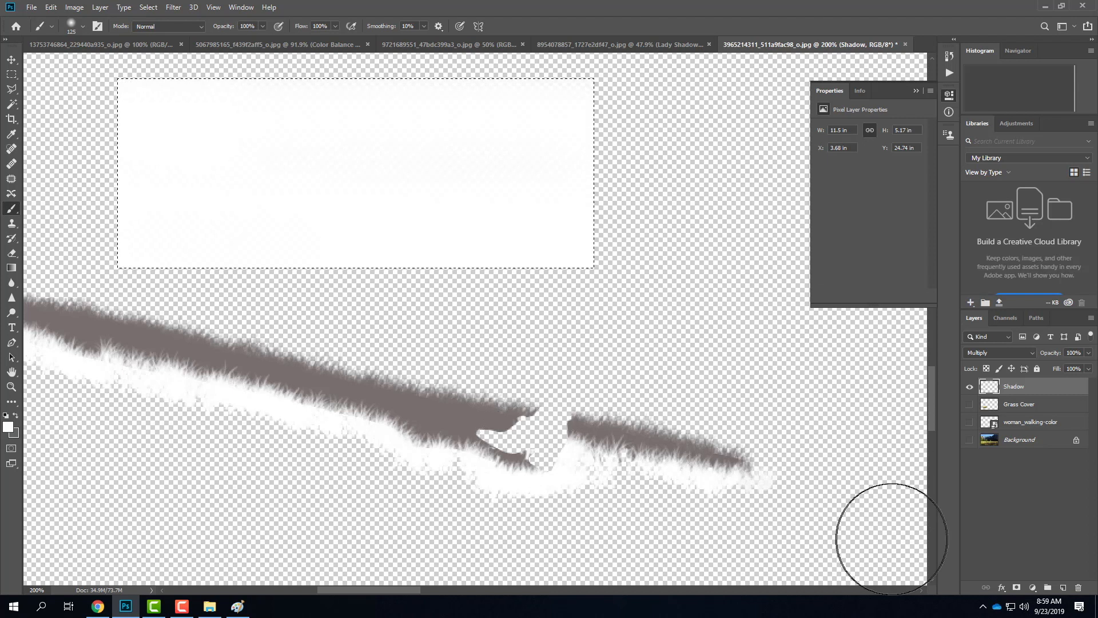
# Try the Shadow layer beneath Grass Cover, move it back above, and show only the Shadow layer again.
pyautogui.click(969, 405)
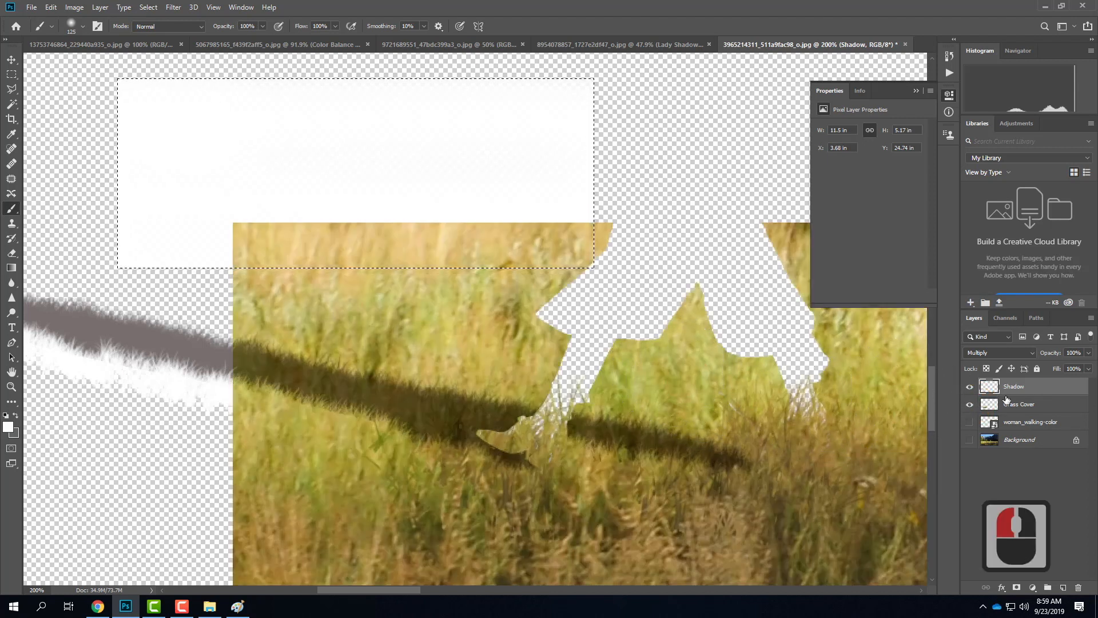
pyautogui.moveTo(1026, 388)
pyautogui.mouseDown()
pyautogui.moveTo(1024, 421)
pyautogui.moveTo(1024, 409)
pyautogui.mouseUp()
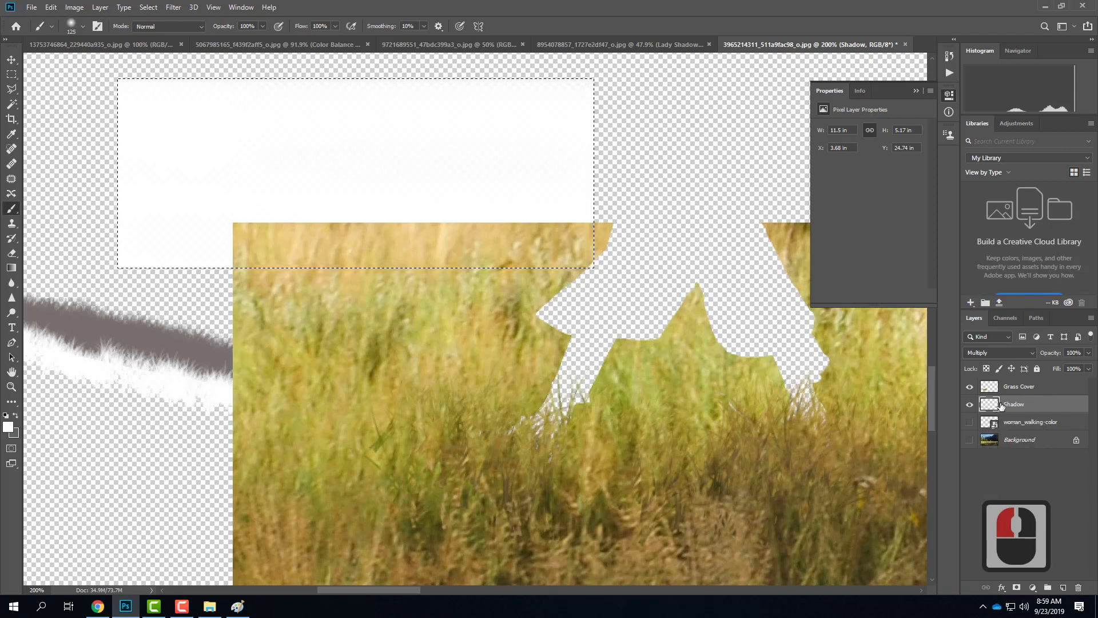
pyautogui.moveTo(1000, 405); pyautogui.dragTo(999, 381)
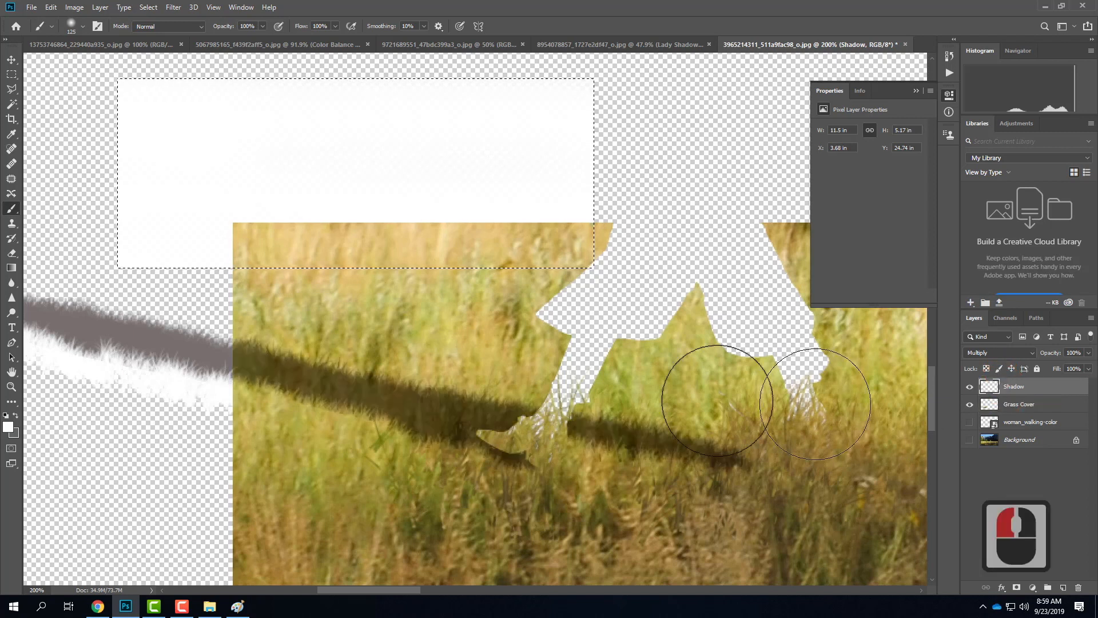
pyautogui.moveTo(595, 434); pyautogui.dragTo(588, 447)
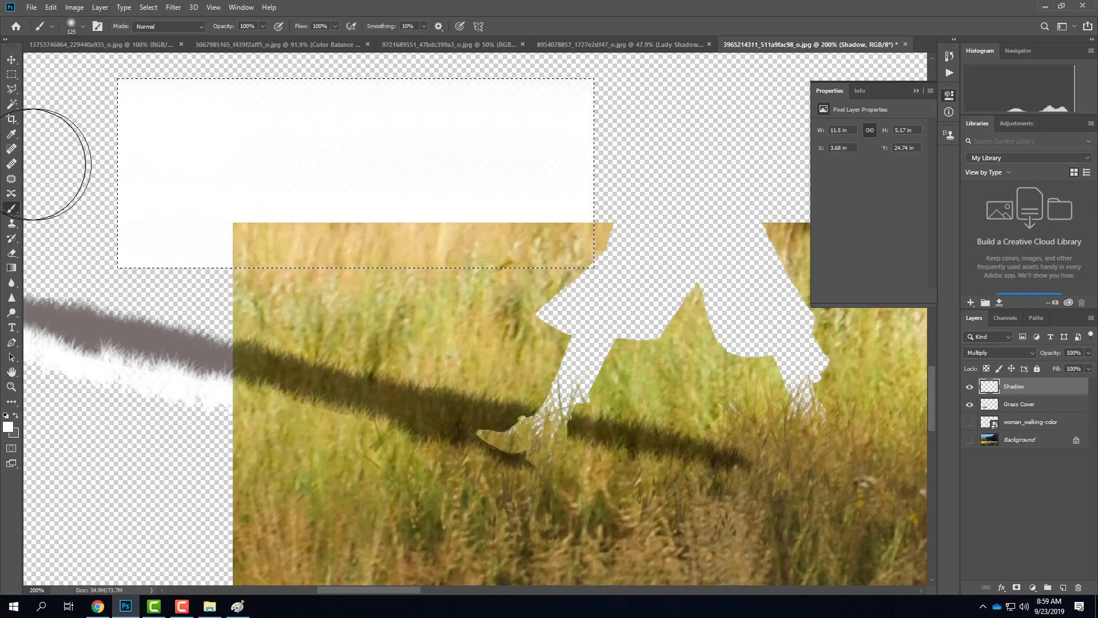
pyautogui.keyDown('alt'); pyautogui.click(969, 389); pyautogui.keyUp('alt')
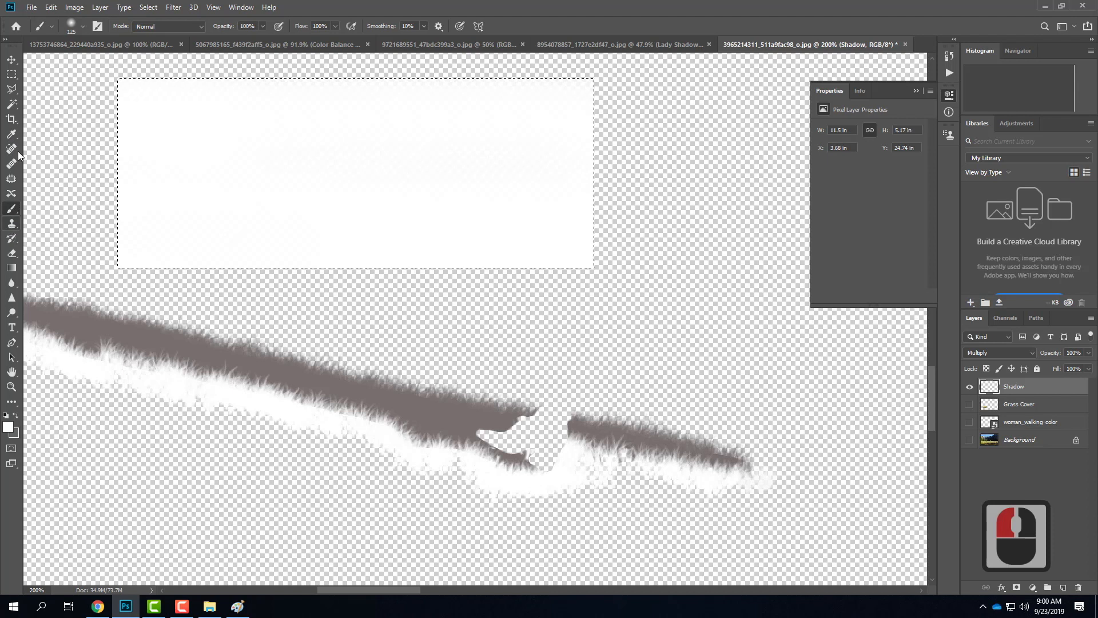
# Clear the selection, clone-sample the white rectangle, and stamp white grass blades over the shoe-shaped cutout and shadow remnants at the front foot.
pyautogui.click(11, 74)
pyautogui.click(110, 103)
pyautogui.click(32, 106)
pyautogui.click(11, 224)
pyautogui.keyDown('alt'); pyautogui.click(262, 225); pyautogui.keyUp('alt')
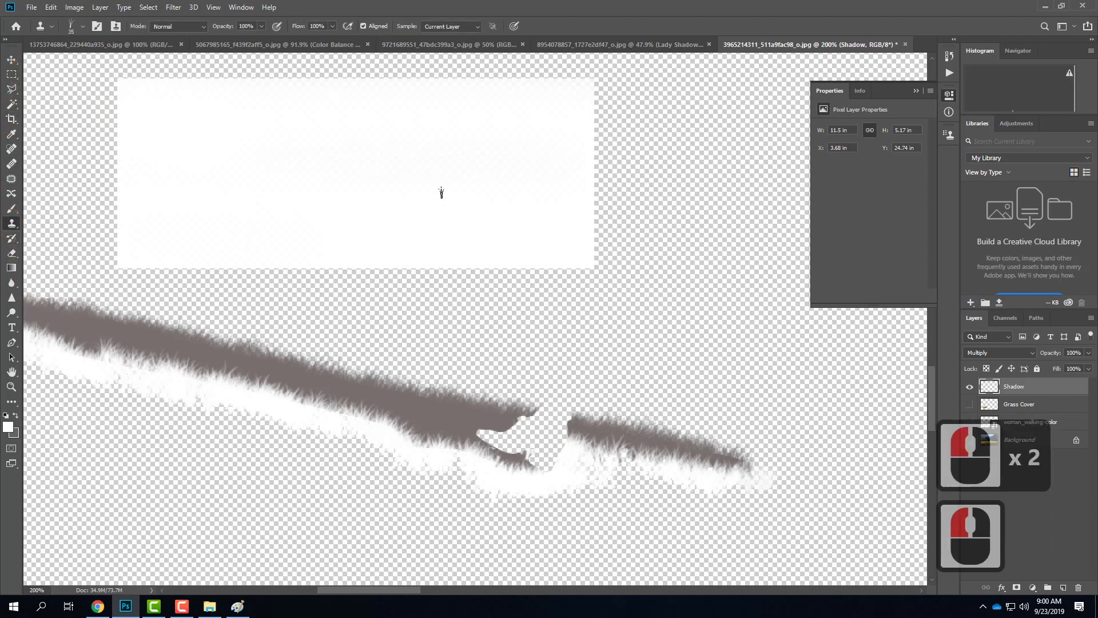
pyautogui.keyDown('alt'); pyautogui.click(426, 162); pyautogui.keyUp('alt')
pyautogui.moveTo(540, 473)
pyautogui.mouseDown()
pyautogui.moveTo(492, 457)
pyautogui.moveTo(466, 442)
pyautogui.mouseUp()
pyautogui.moveTo(506, 464)
pyautogui.mouseDown()
pyautogui.moveTo(475, 425)
pyautogui.moveTo(539, 421)
pyautogui.moveTo(476, 449)
pyautogui.moveTo(505, 440)
pyautogui.moveTo(523, 459)
pyautogui.moveTo(487, 458)
pyautogui.moveTo(548, 470)
pyautogui.mouseUp()
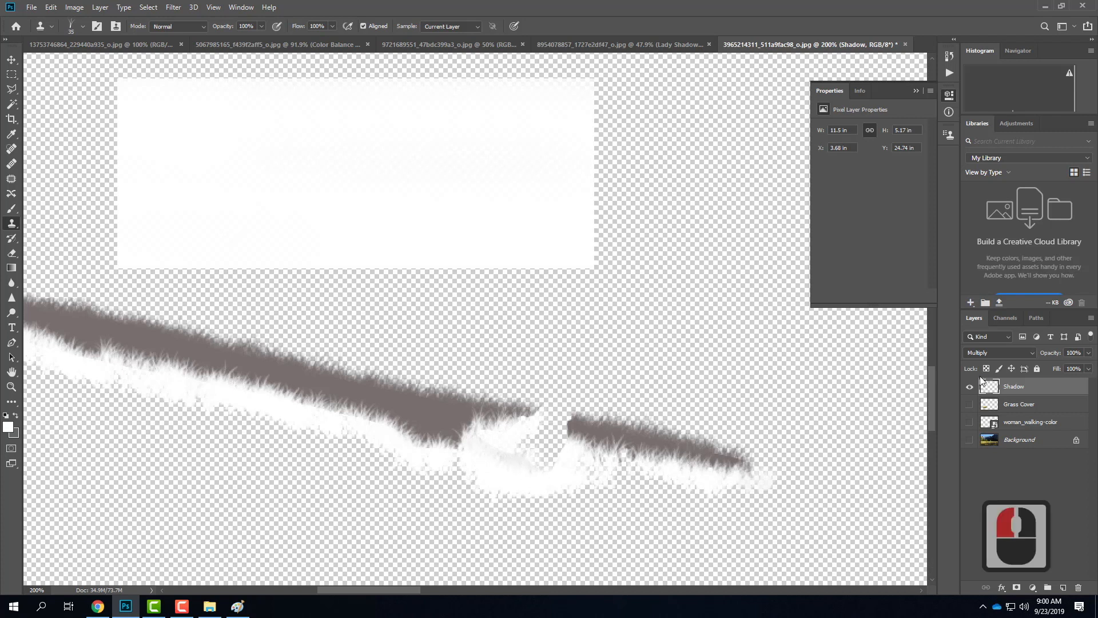
# Show Grass Cover and woman_walking-color, touch up the shadow edge near the front foot with the Clone Stamp, and show Background again.
pyautogui.click(969, 404)
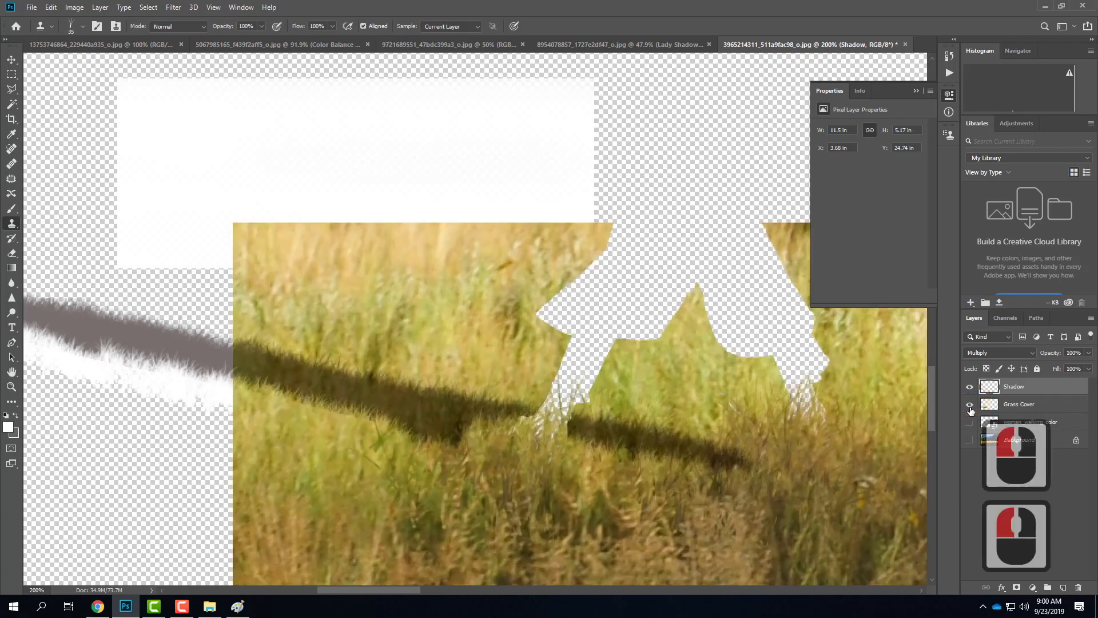
pyautogui.click(969, 423)
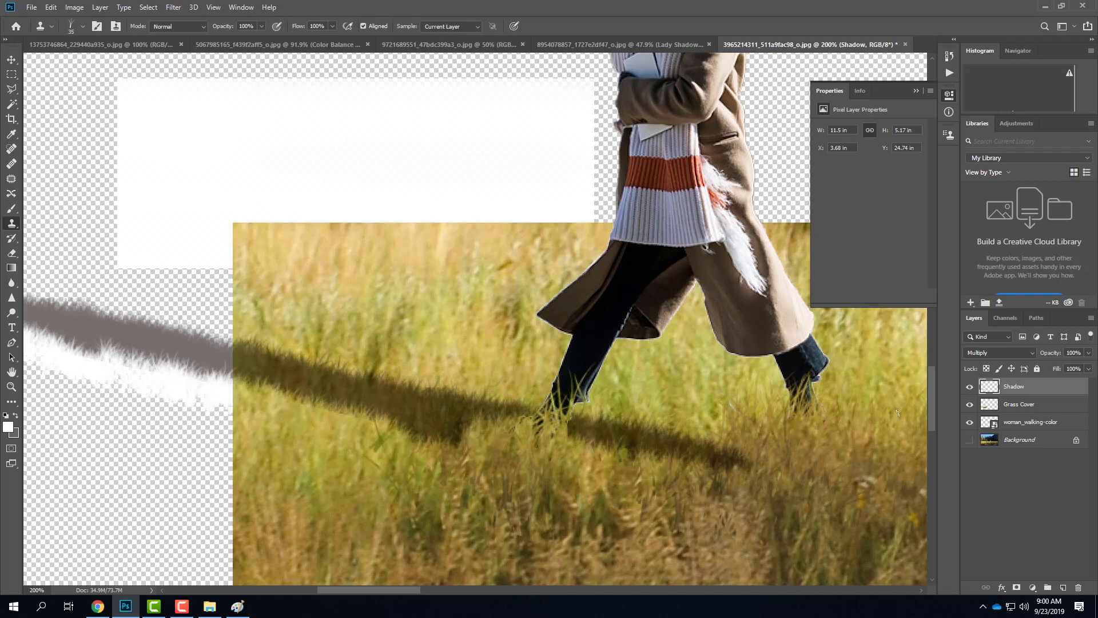
pyautogui.click(455, 437)
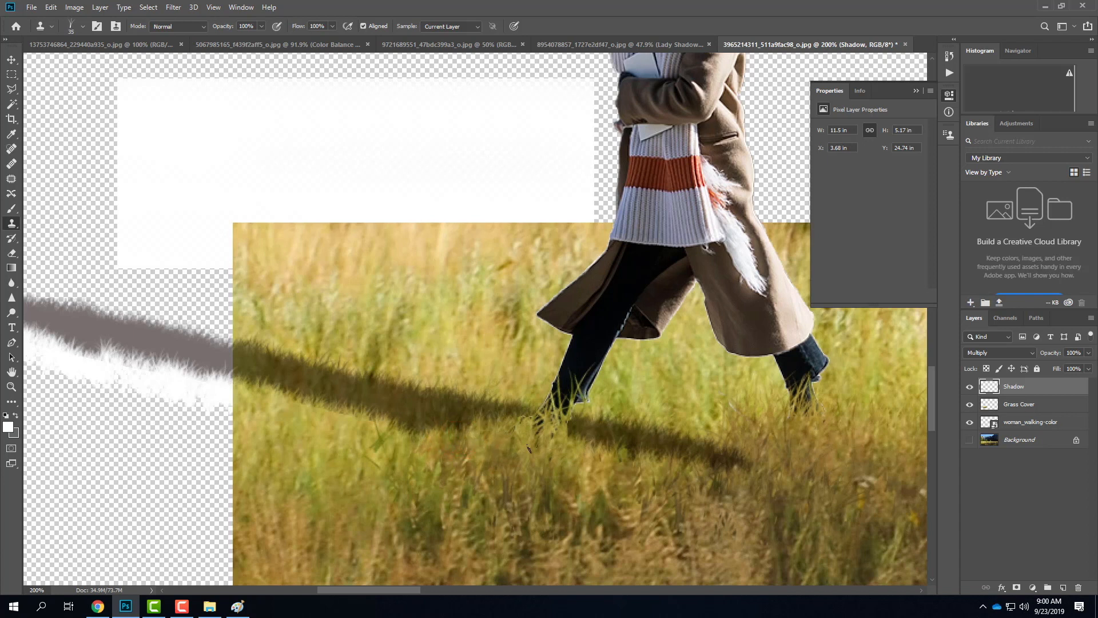
pyautogui.click(639, 452)
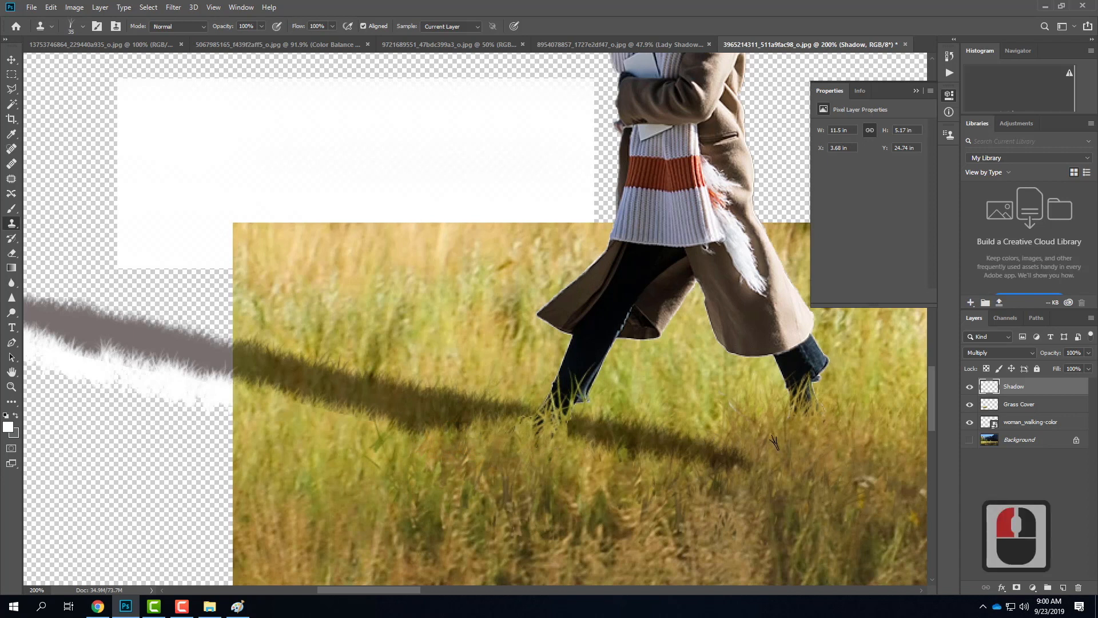
pyautogui.click(722, 489)
pyautogui.moveTo(722, 489); pyautogui.dragTo(889, 489)
pyautogui.hotkey('ctrl', '0')
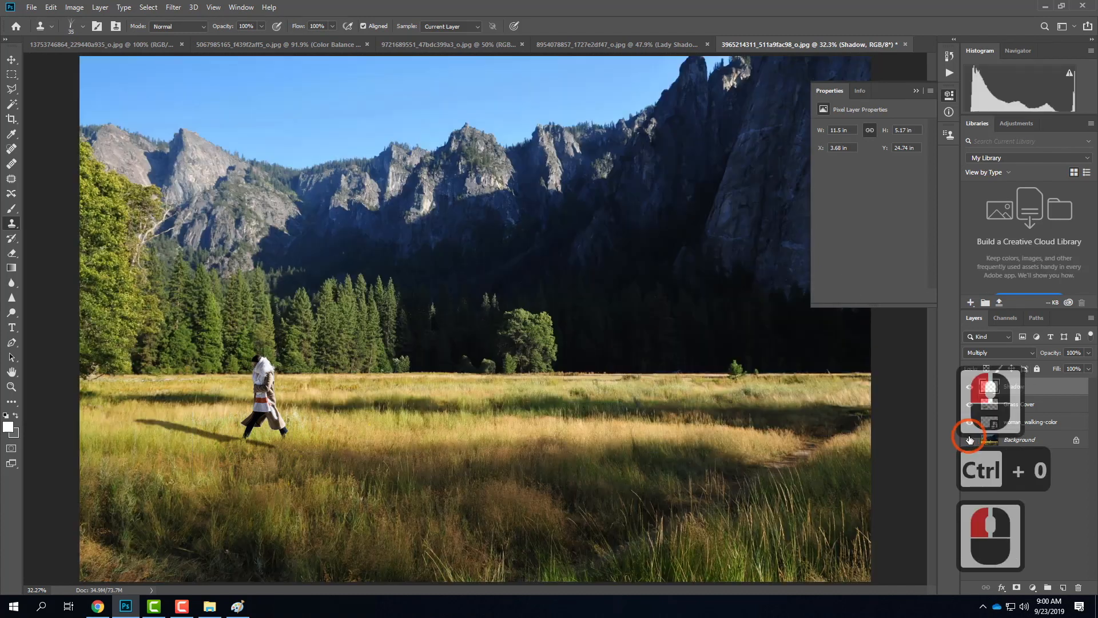
pyautogui.click(968, 440)
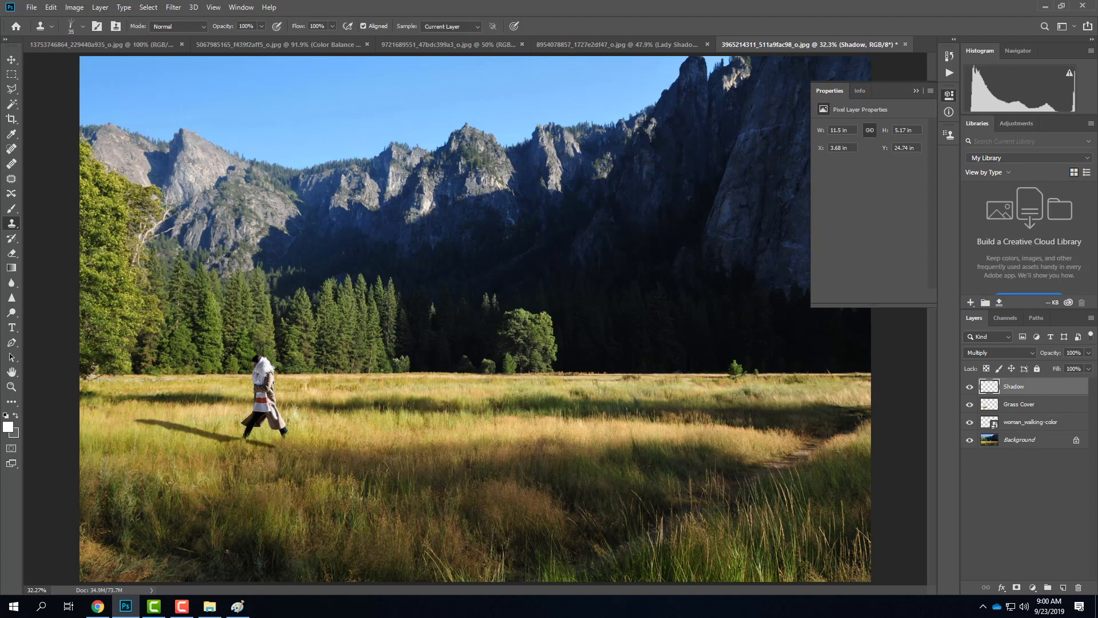
pyautogui.click(572, 45)
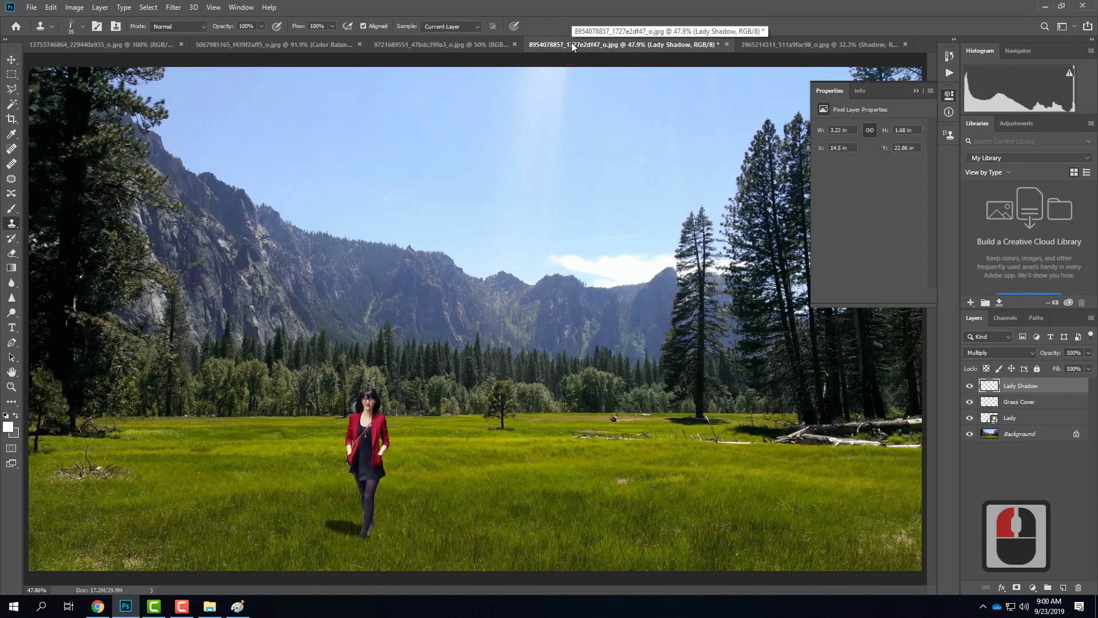
pyautogui.click(233, 44)
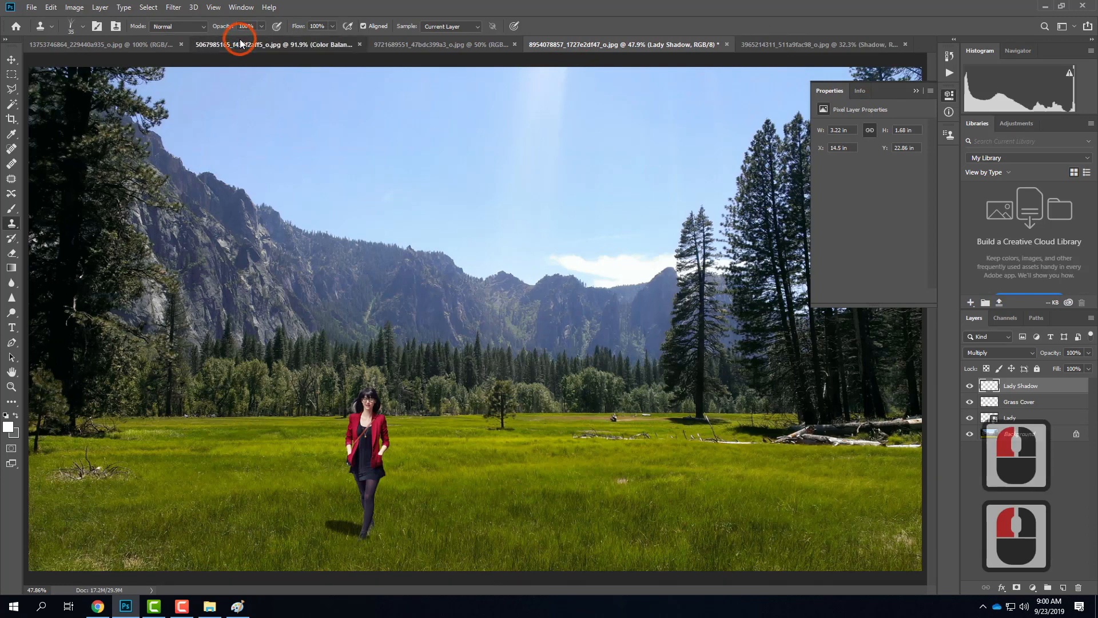
pyautogui.click(441, 229)
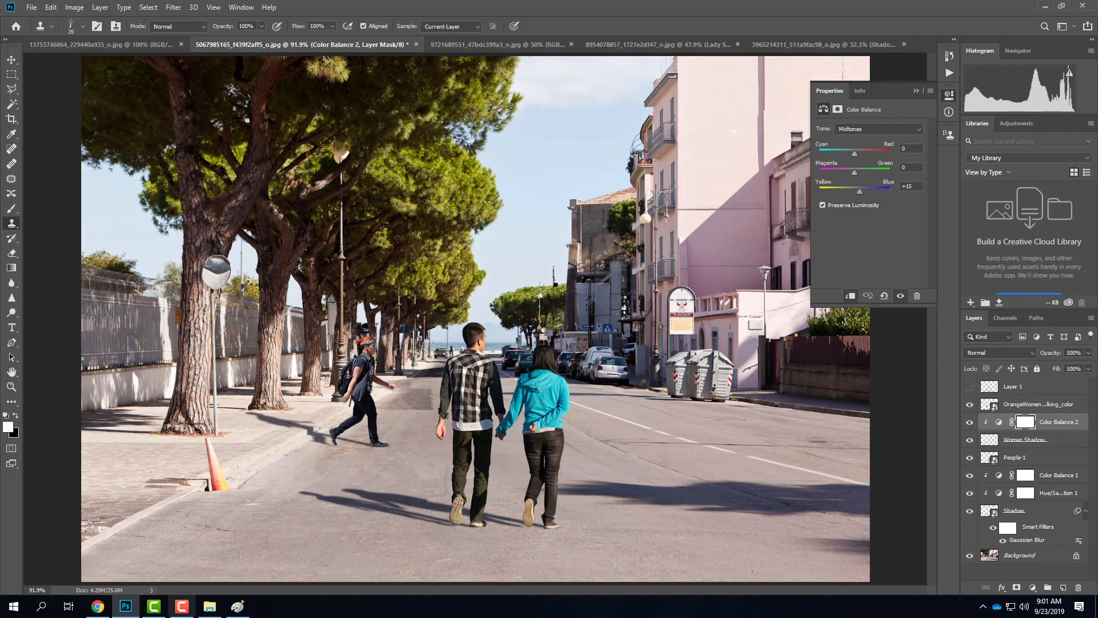
pyautogui.click(182, 606)
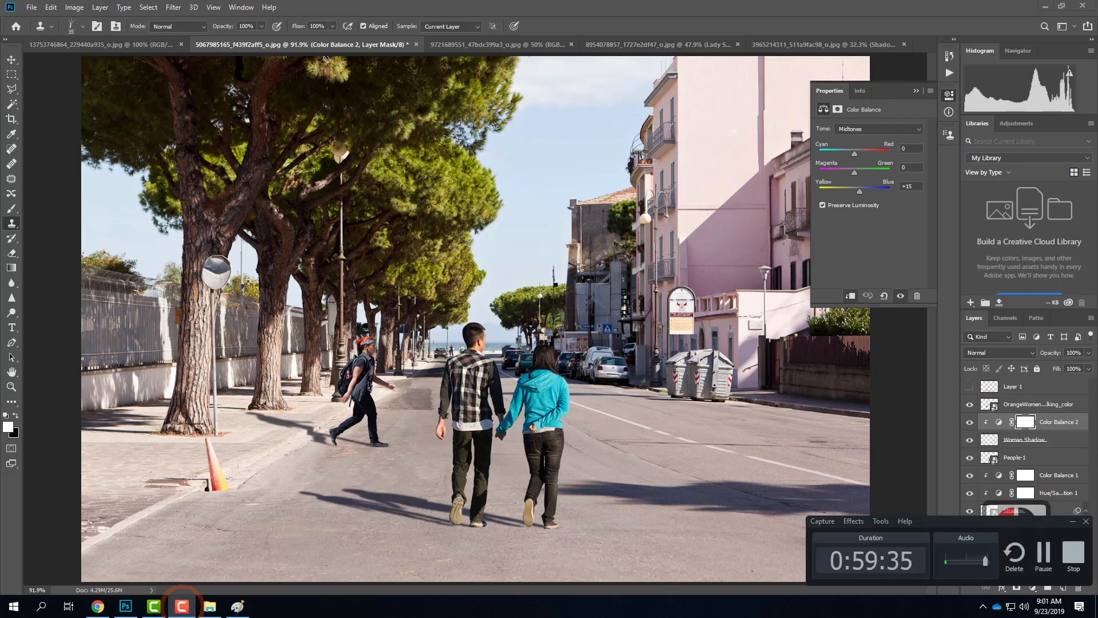